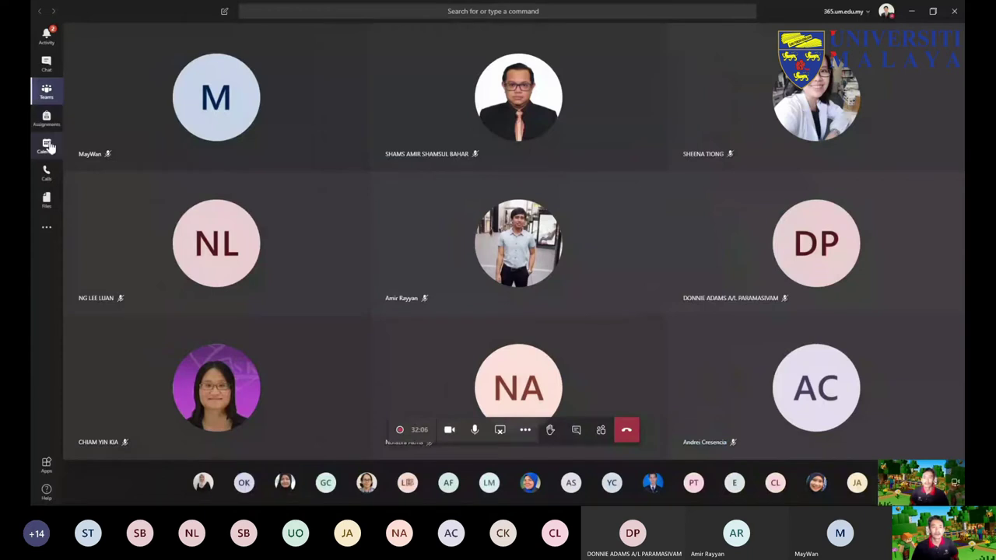
Step: View the General channel of the BIB2011 team and open the page for joining or creating a team
click(48, 98)
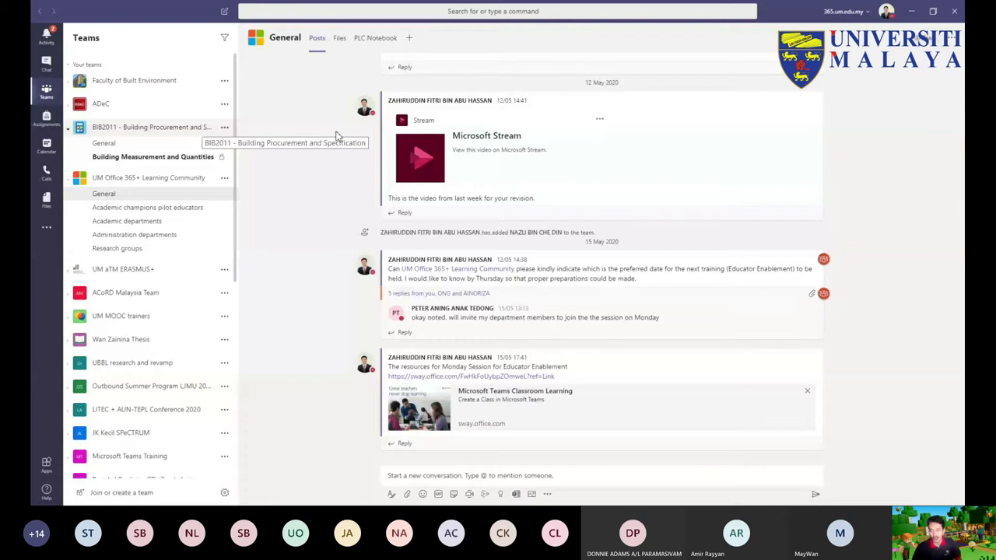
click(104, 145)
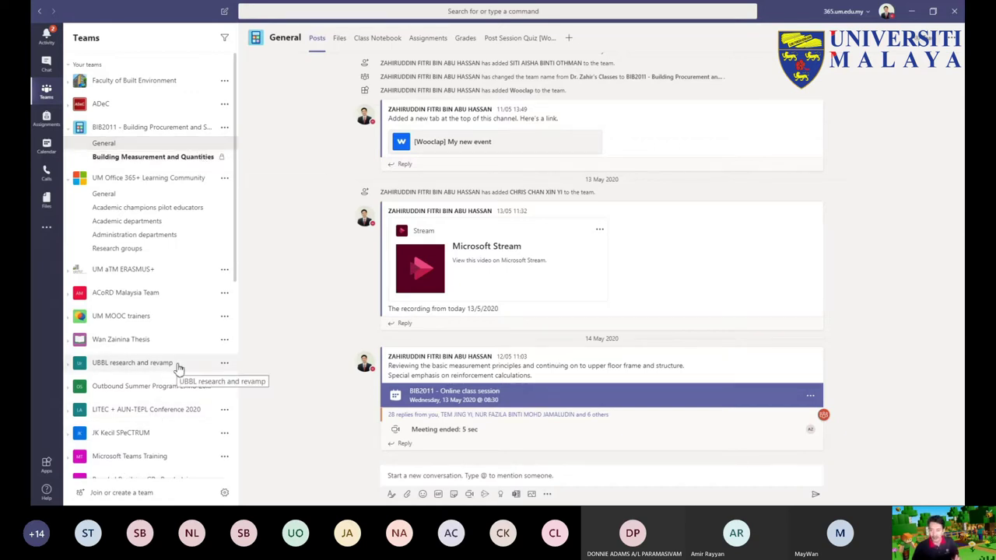
click(113, 495)
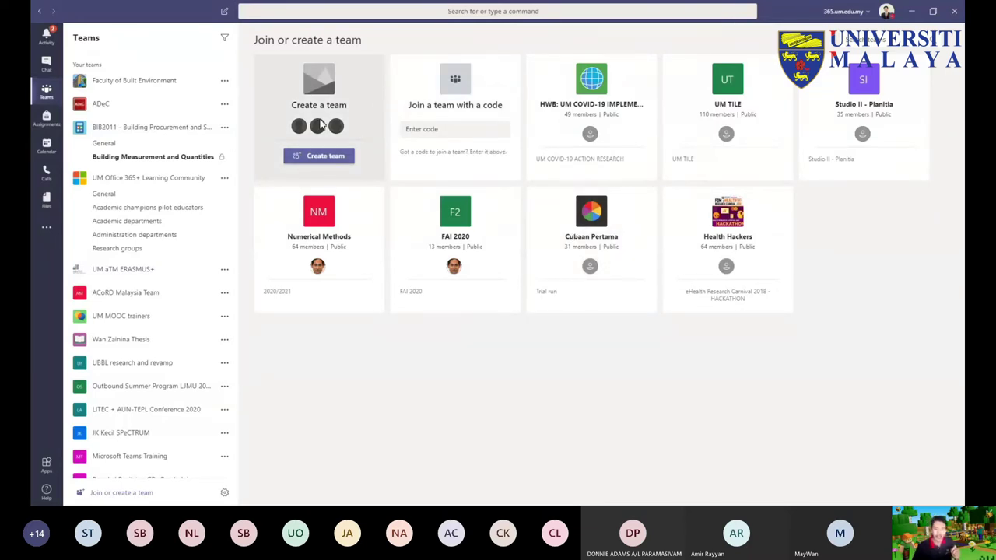
click(325, 156)
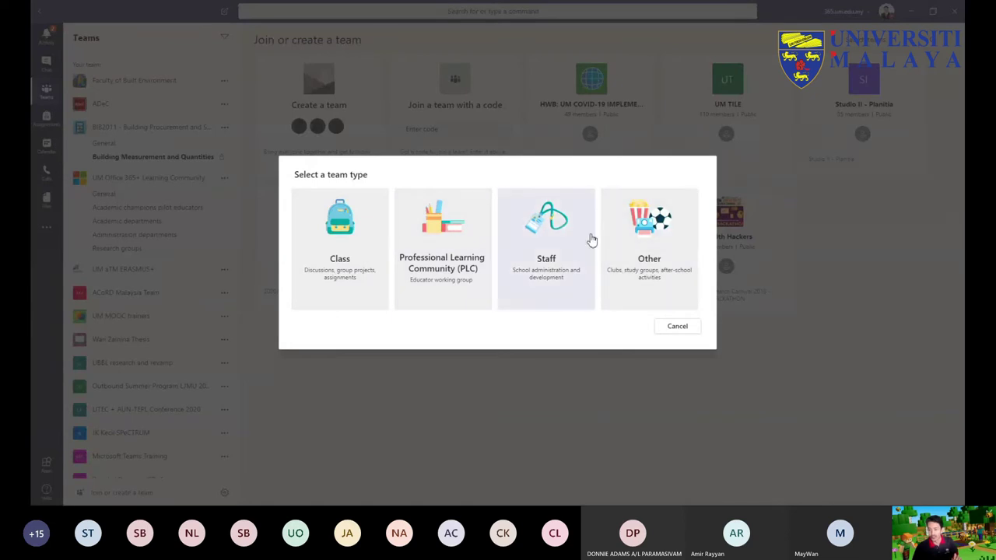
click(342, 242)
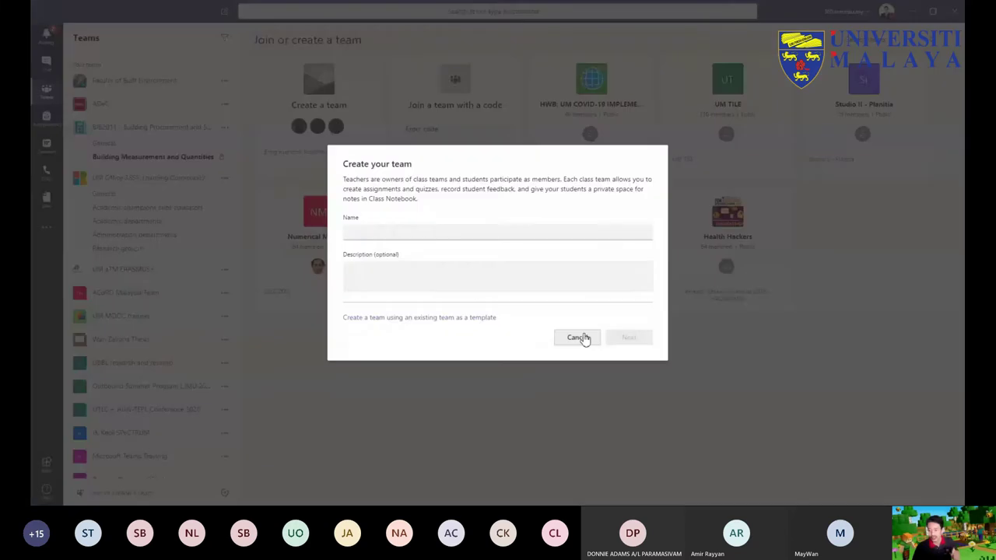
click(574, 336)
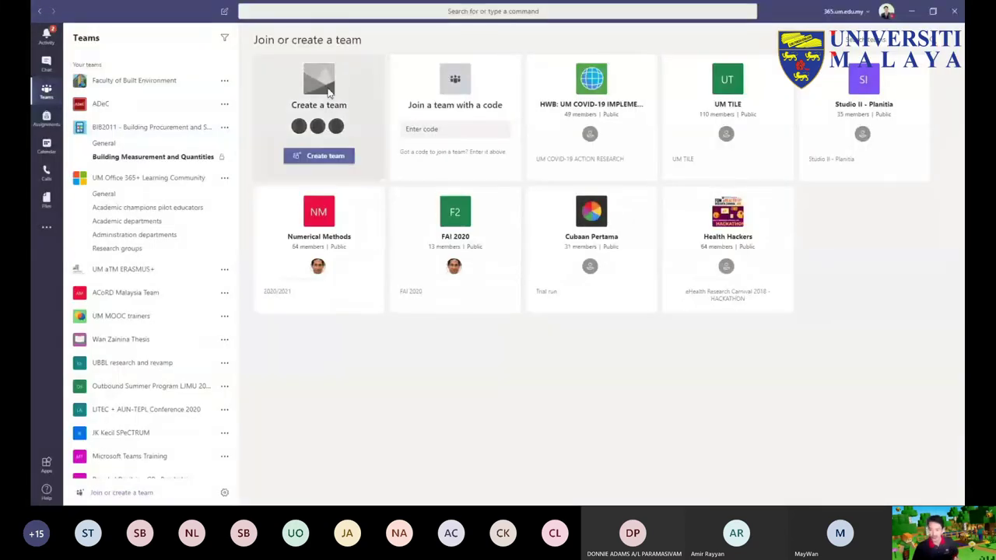
Step: Create a Class team named "BIB3004 - Construction Safety" with the description "Class team"
click(325, 159)
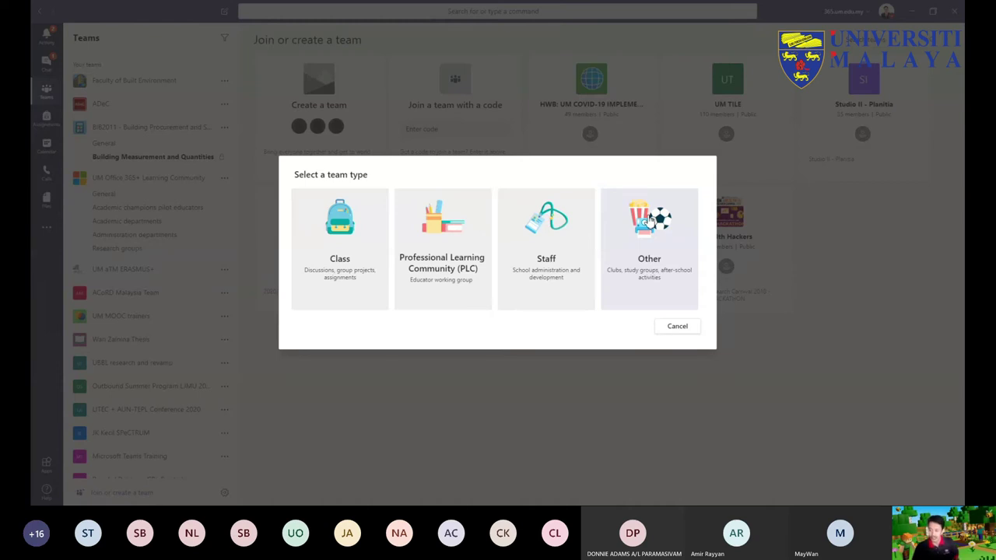
click(342, 227)
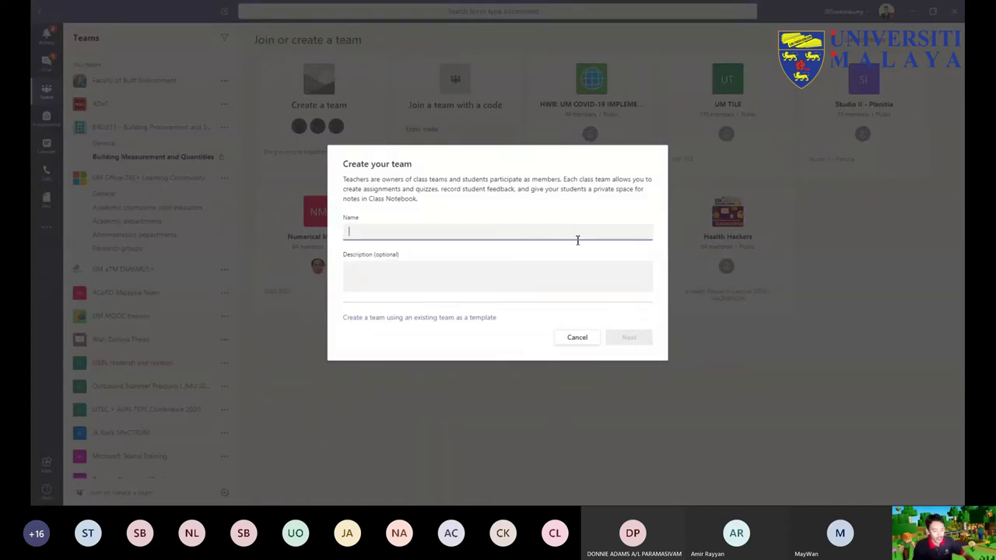
text(BIB)
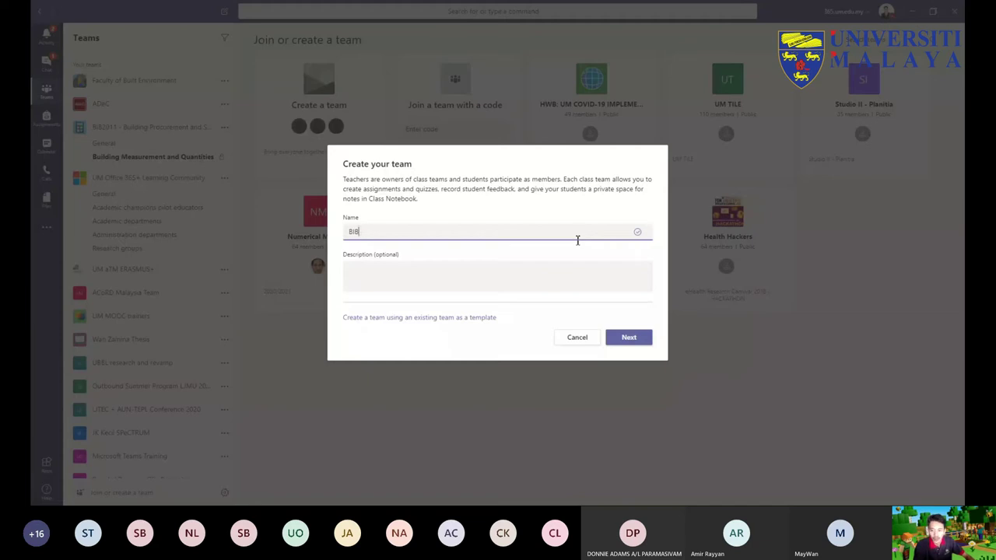
text(3004 - Construction Safety)
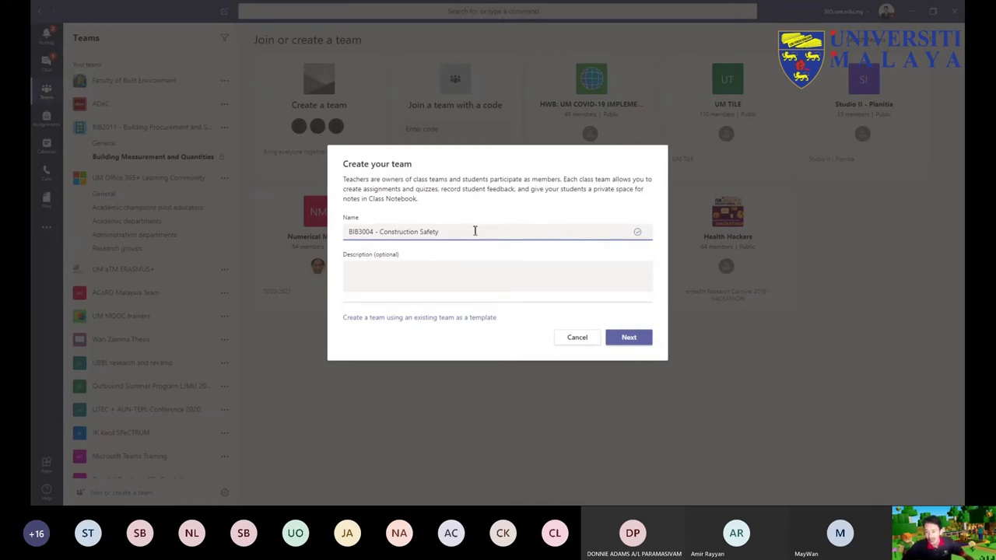
click(464, 279)
text(Class team)
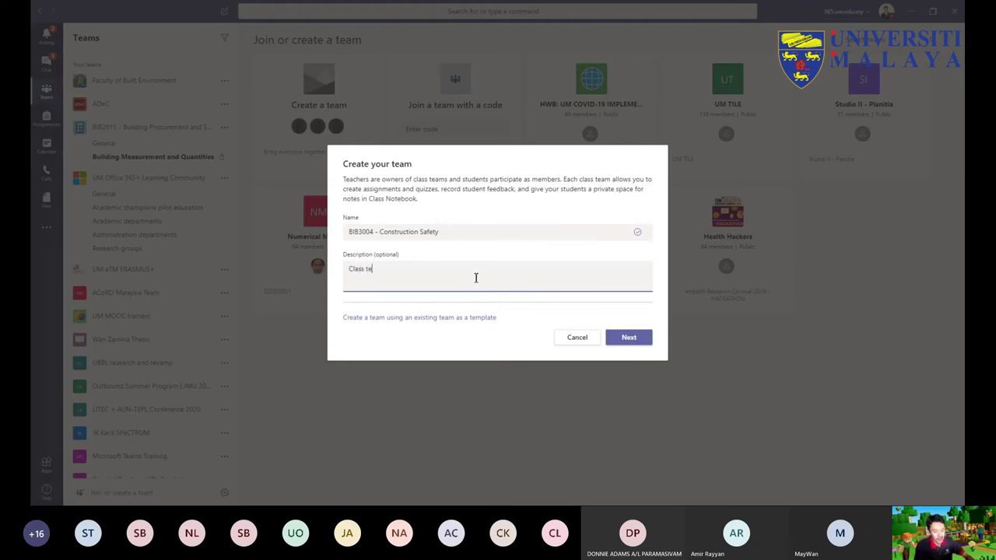
click(631, 339)
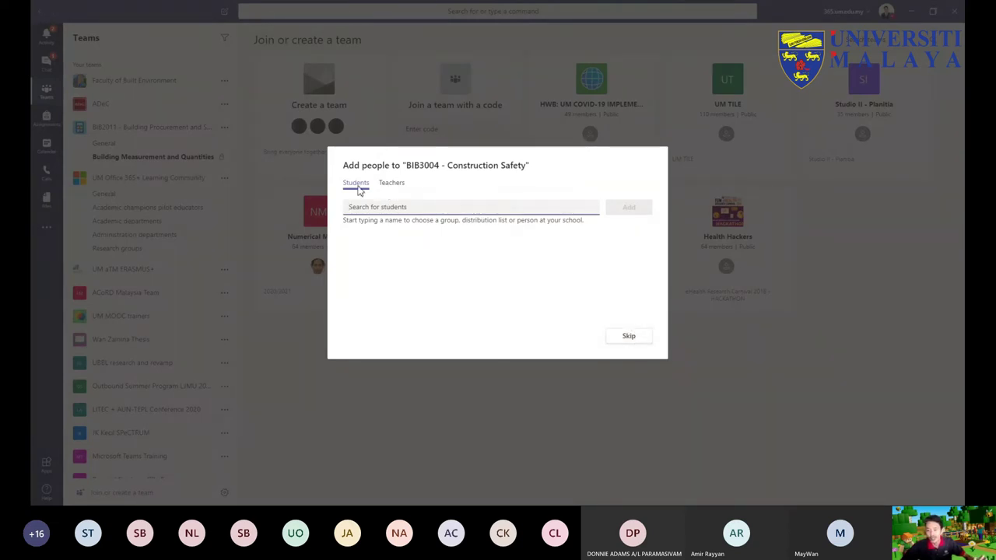
Step: Search for a colleague by name and add them to the new team as a teacher
click(392, 184)
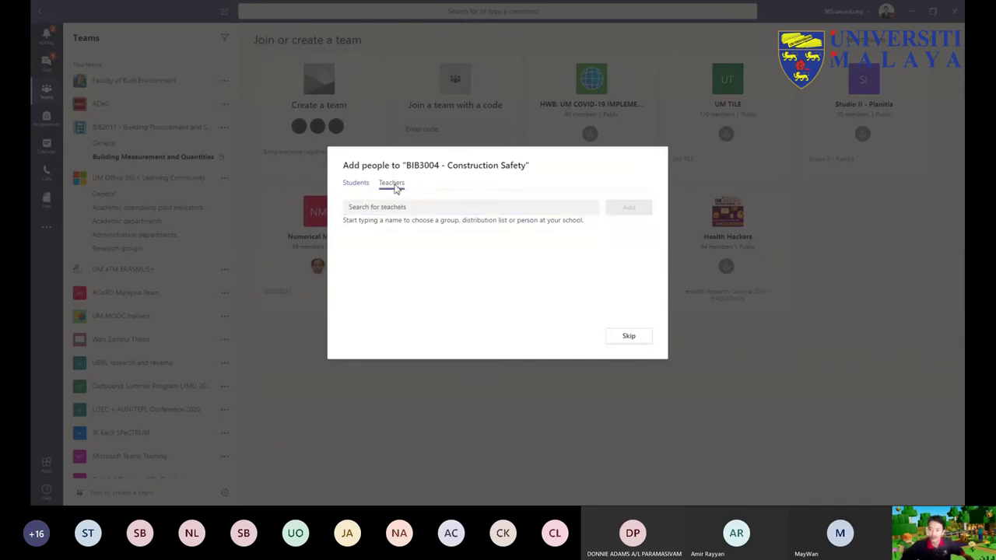
click(445, 207)
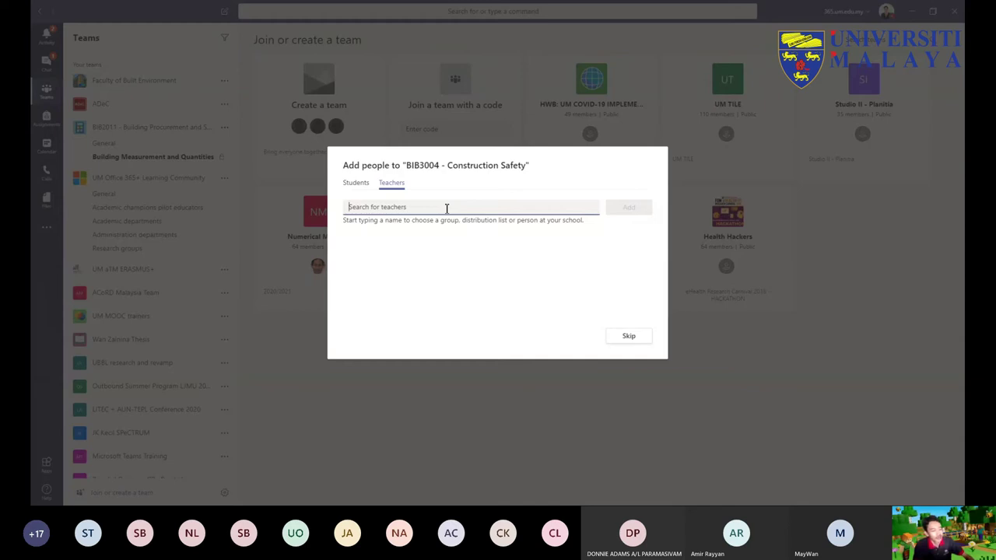
text(au yo)
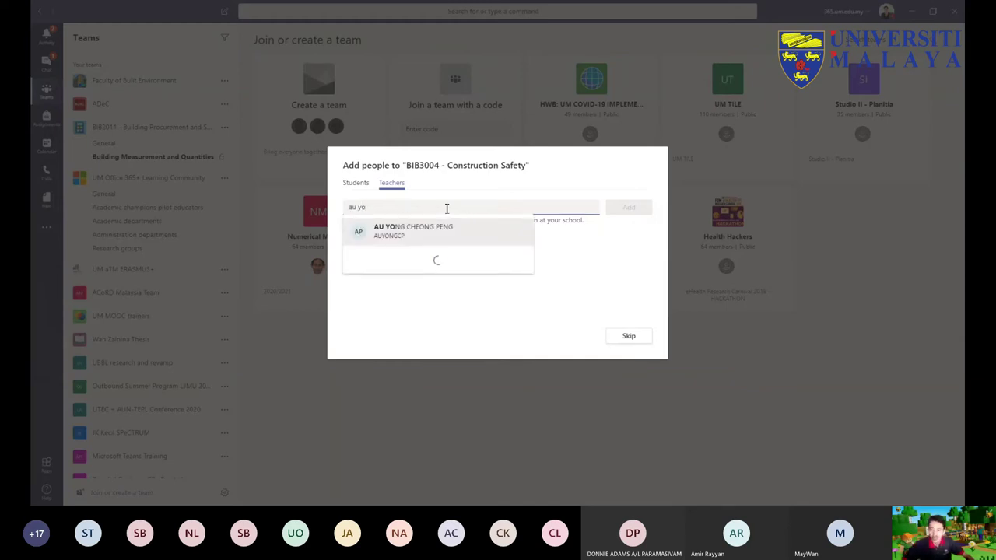
click(430, 230)
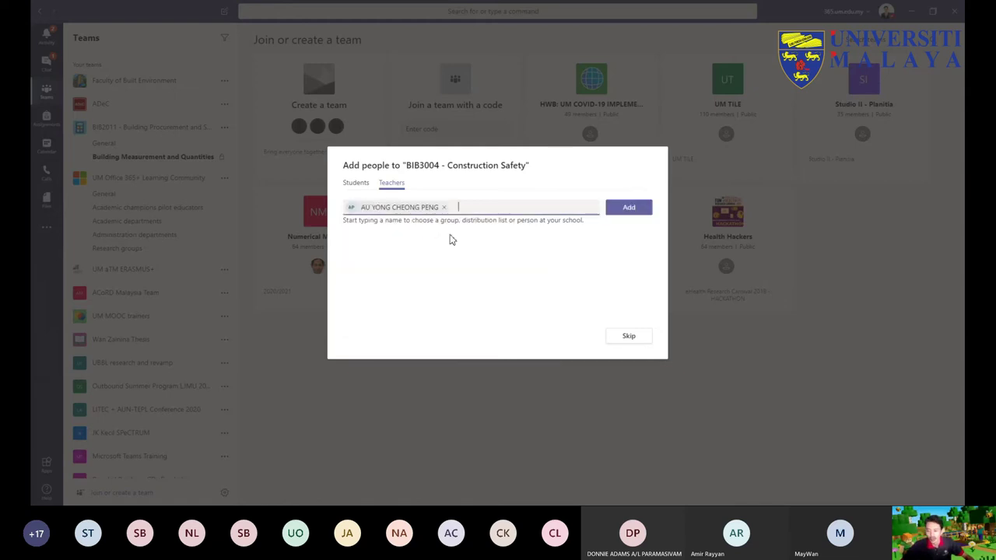
click(629, 208)
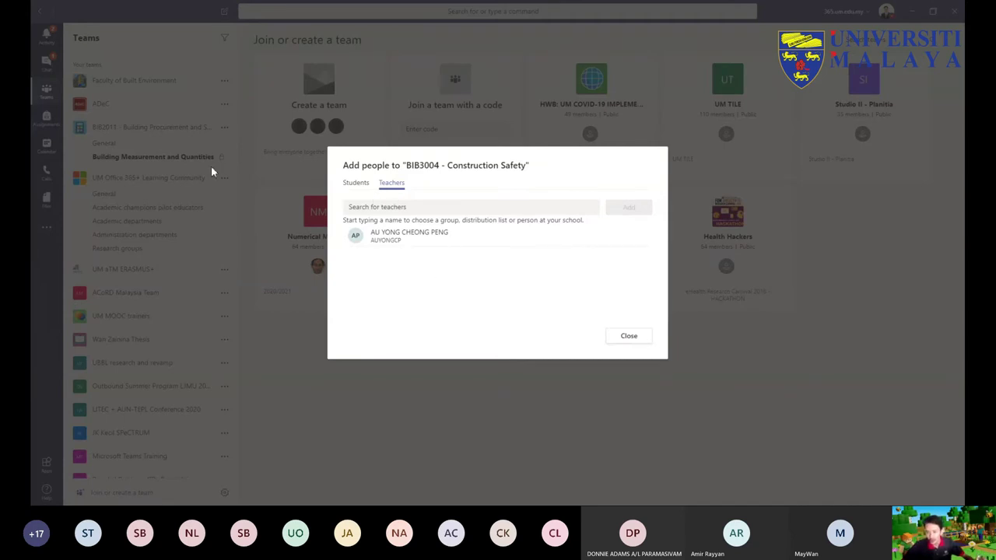
Step: Check the student search for the new team and finish adding people without entering any students
click(350, 183)
click(512, 209)
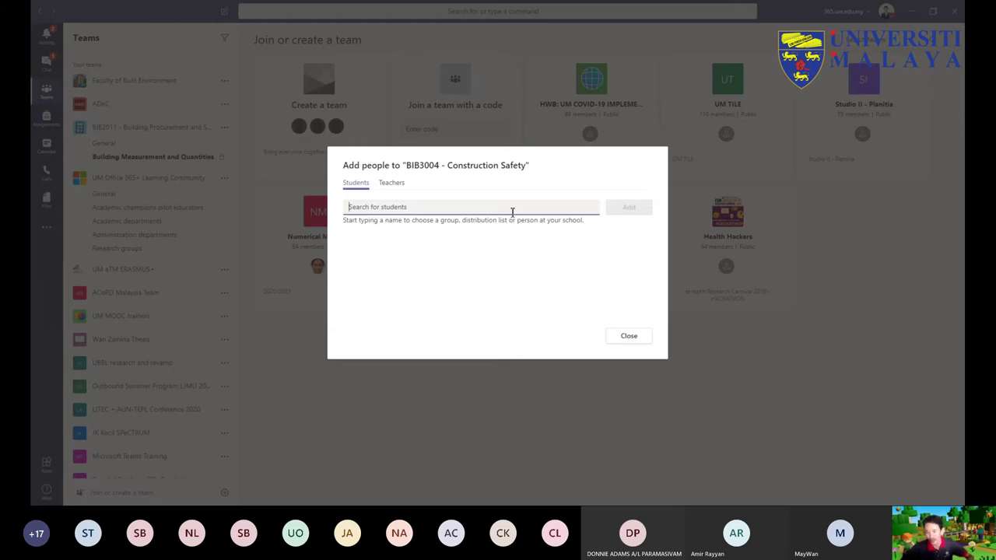
click(648, 341)
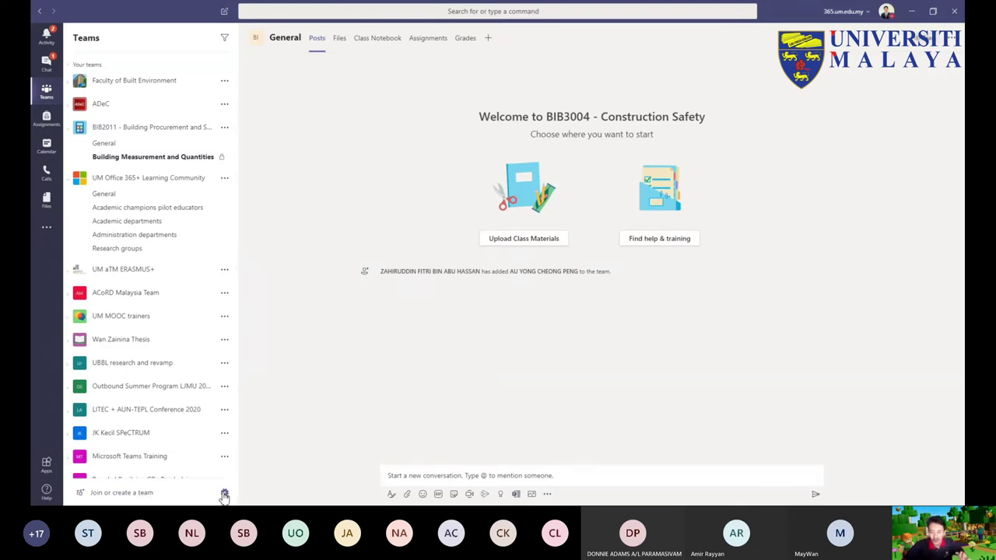
Step: Switch the teams layout to Grid and the theme to Dark, and look over the other general settings
click(224, 493)
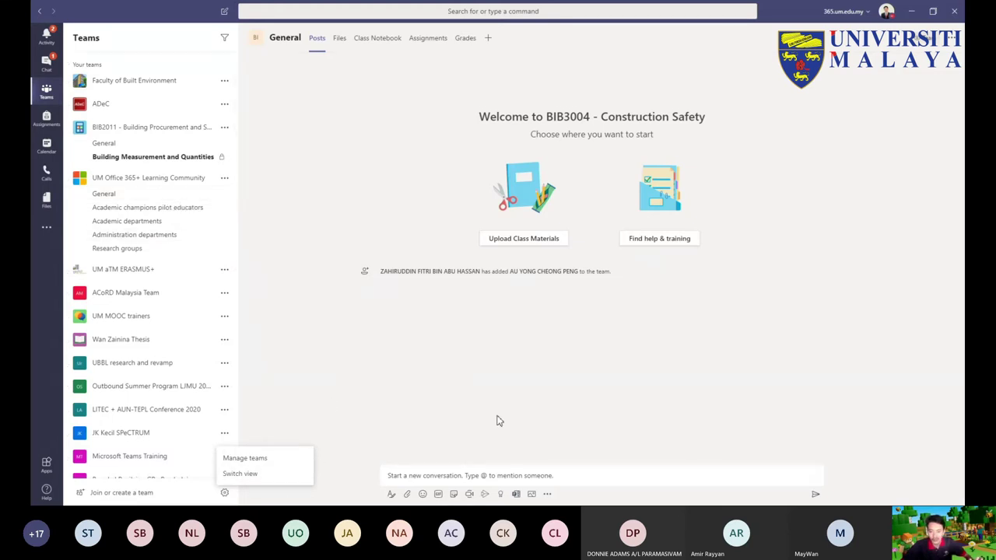
click(247, 476)
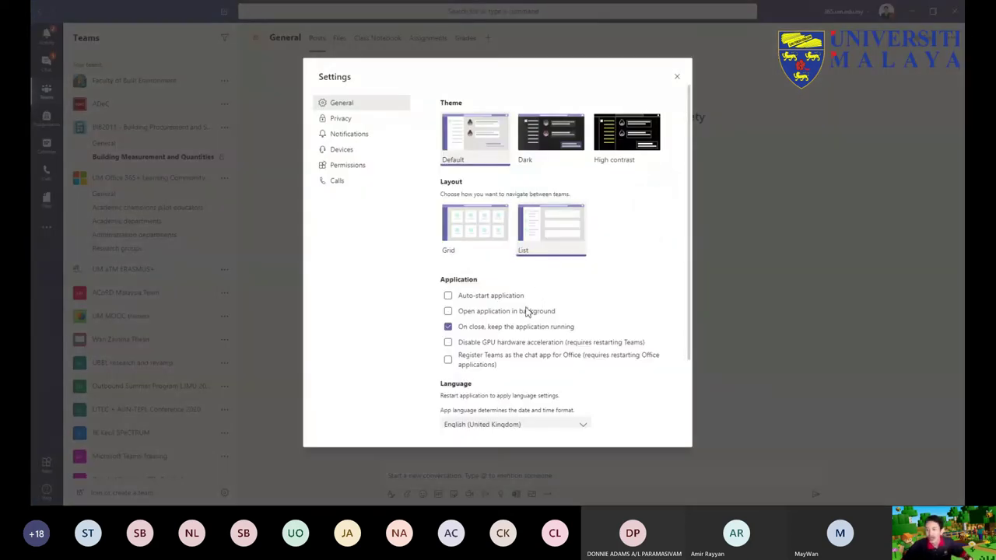
click(480, 230)
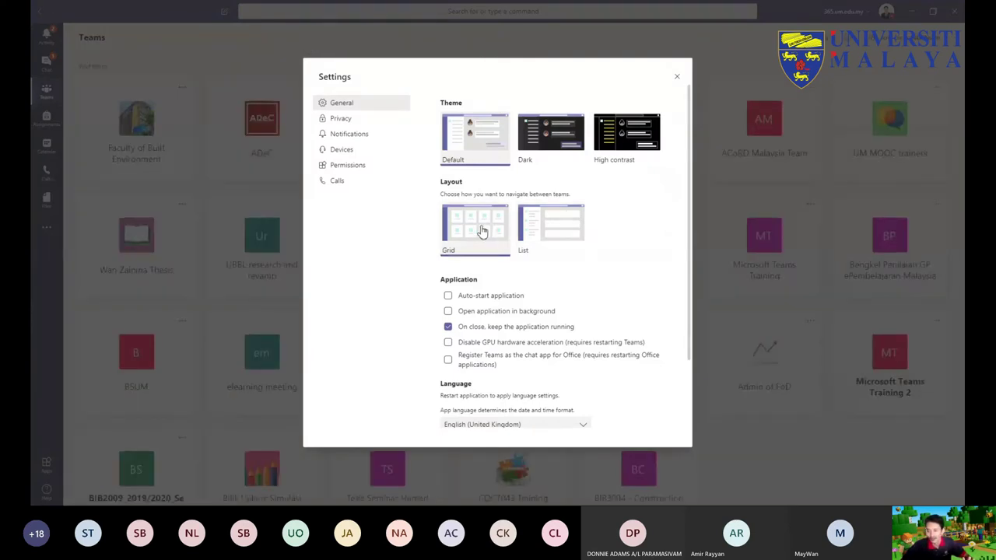
click(560, 144)
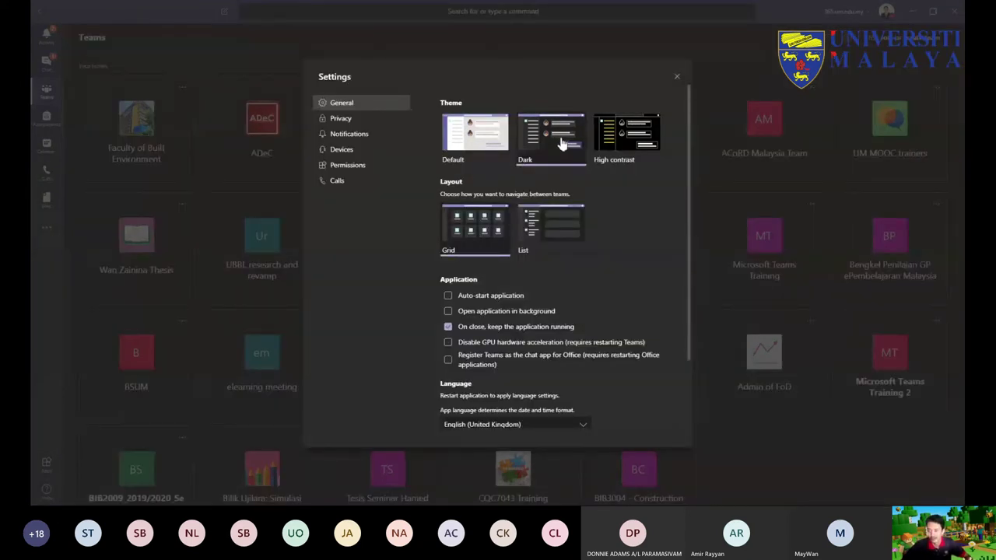
scroll(616, 283, down, 3)
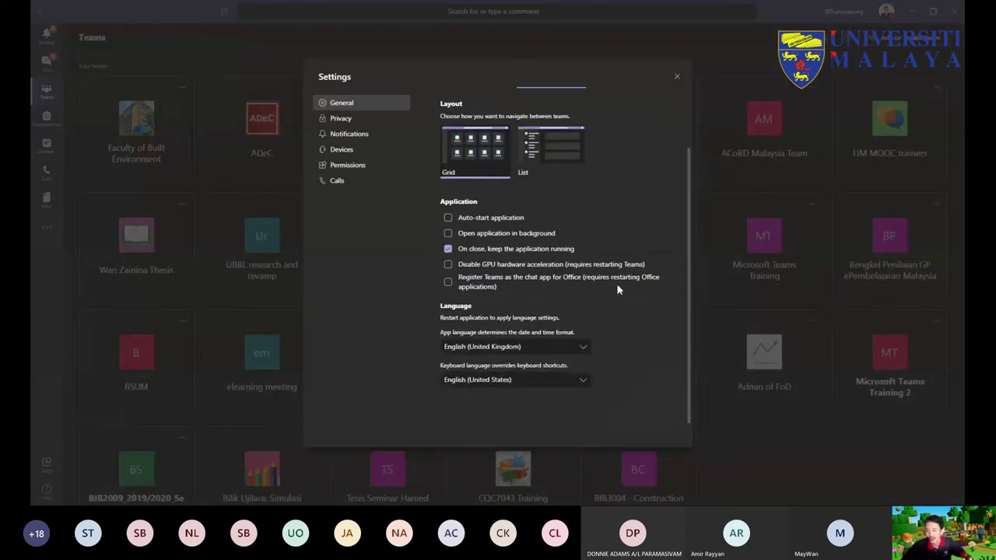
scroll(554, 224, up, 3)
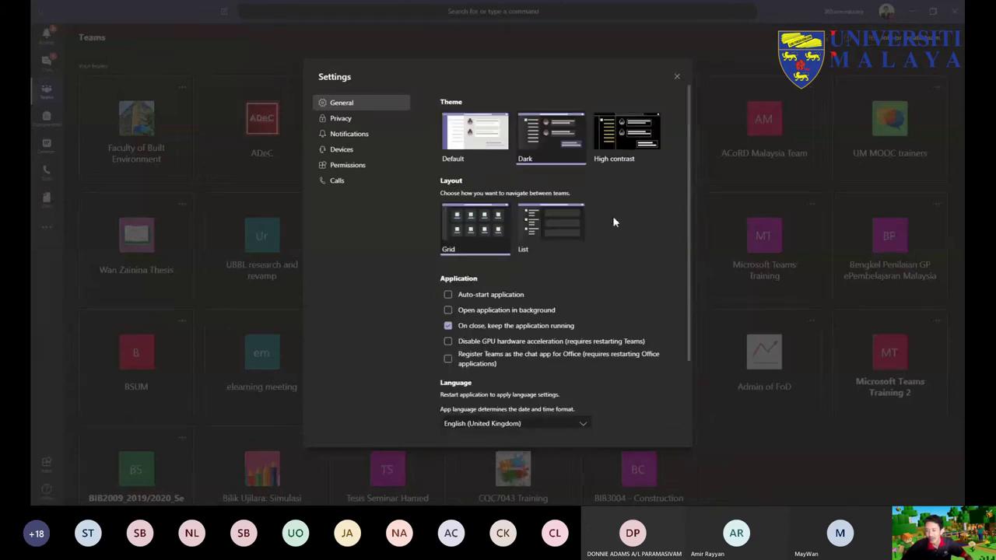
click(678, 79)
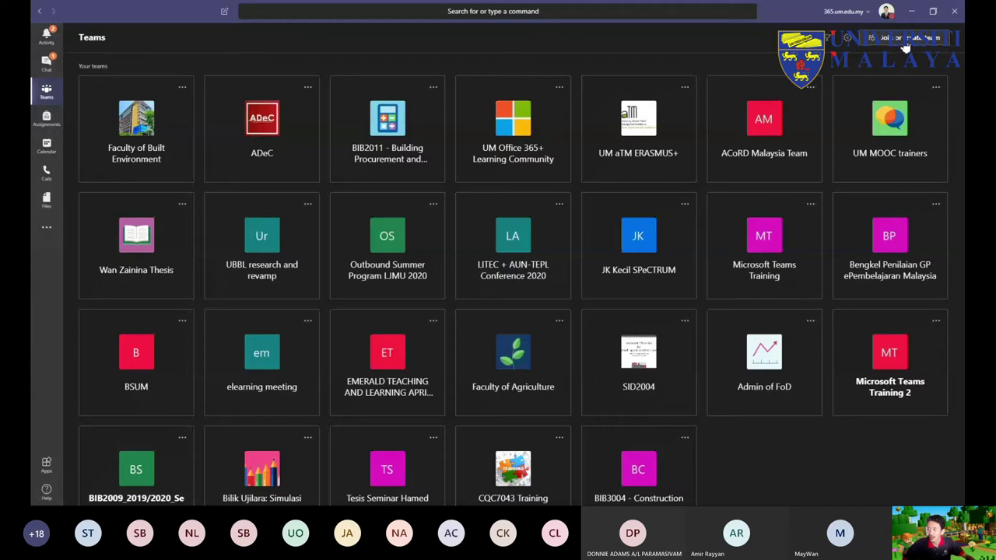
Step: Set the theme back to Default and the teams layout back to List
click(849, 40)
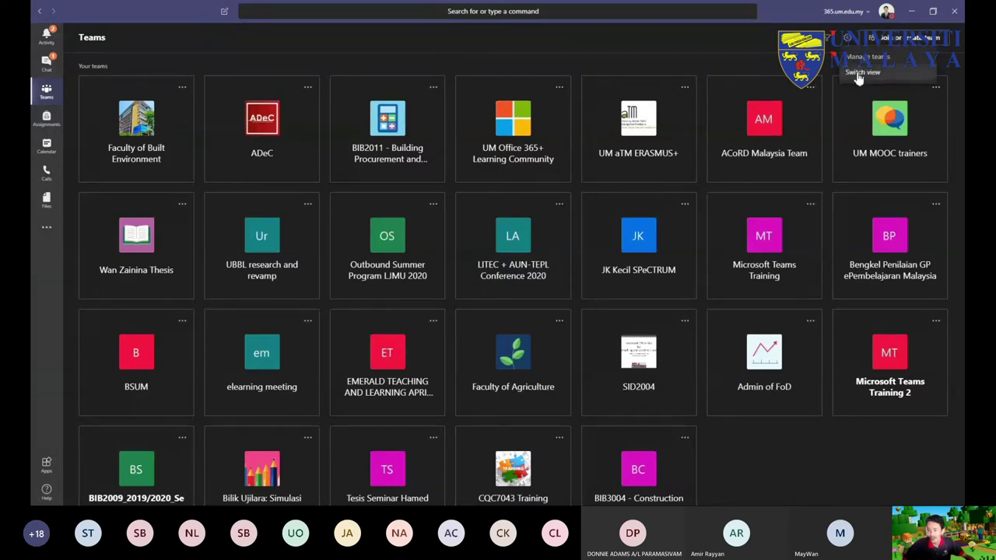
click(858, 77)
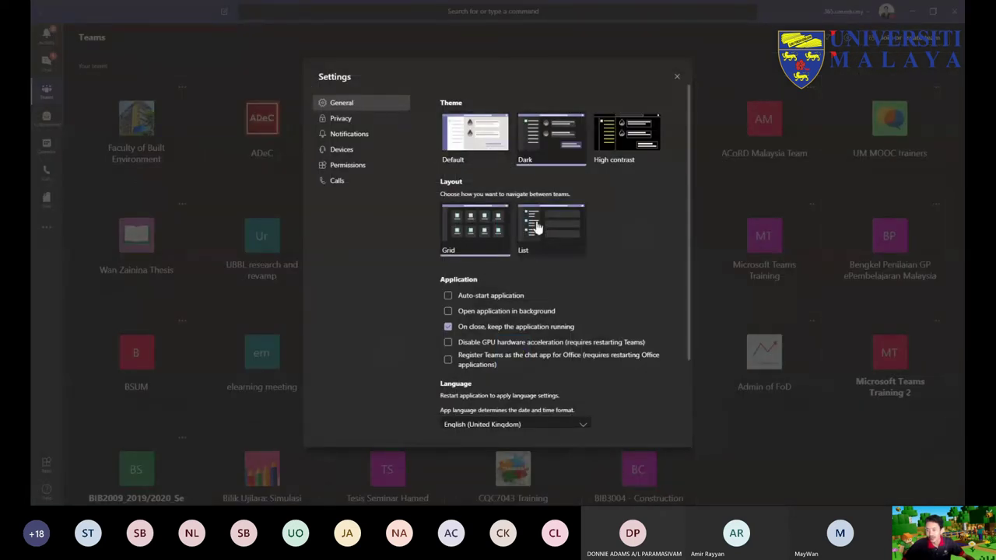
click(475, 151)
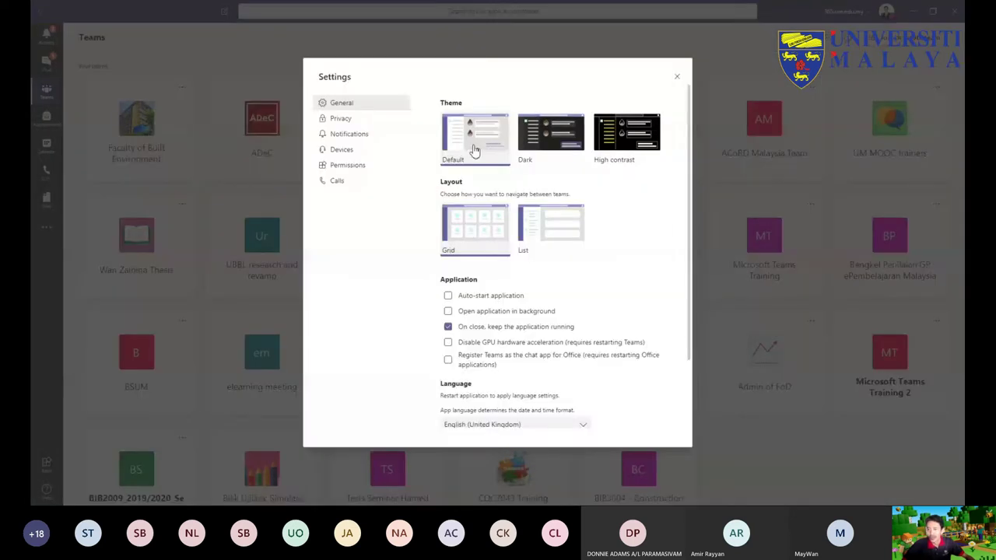
click(550, 236)
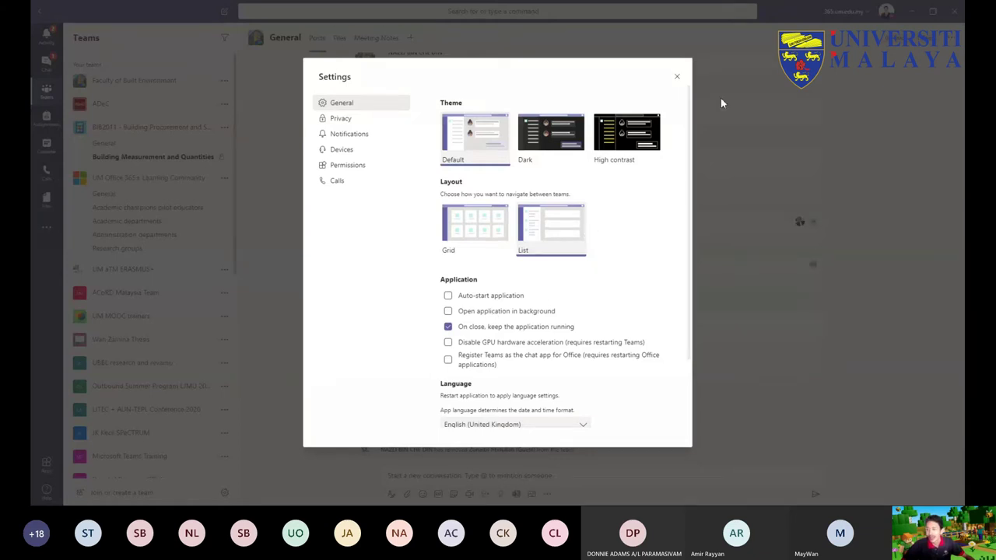
click(676, 81)
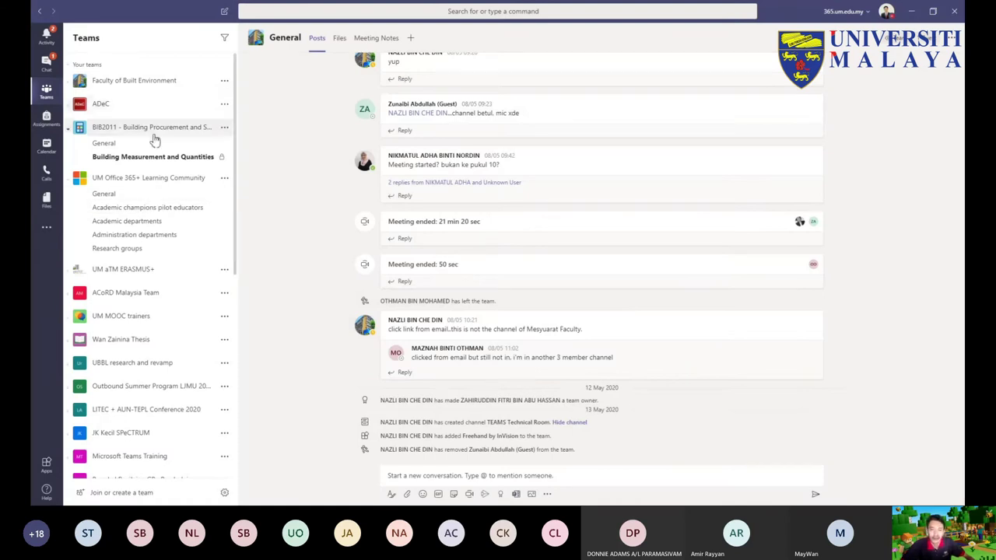
Step: Collapse the BIB2011 and UM Office 365+ Learning Community teams, and reopen BIB2011 to show its channels
click(69, 127)
click(70, 152)
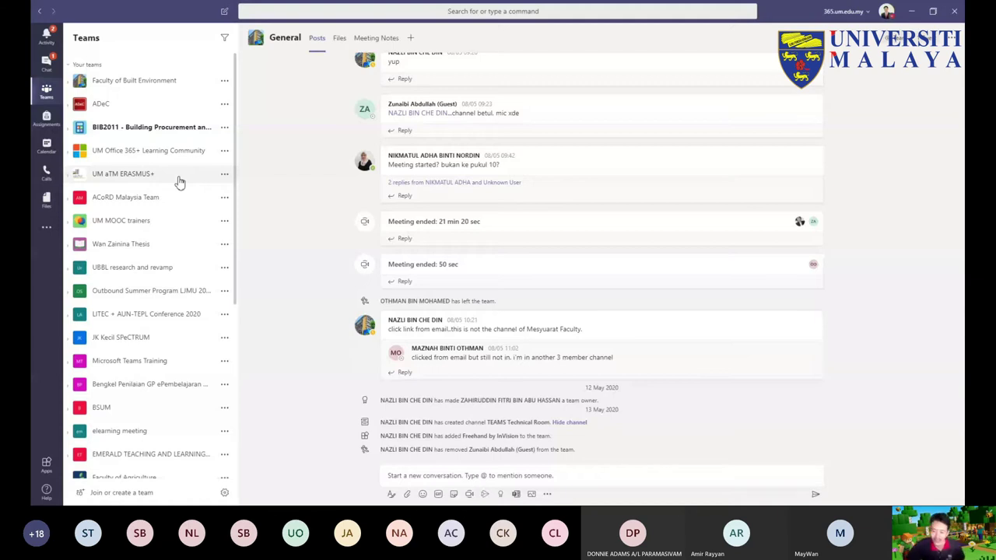
click(151, 132)
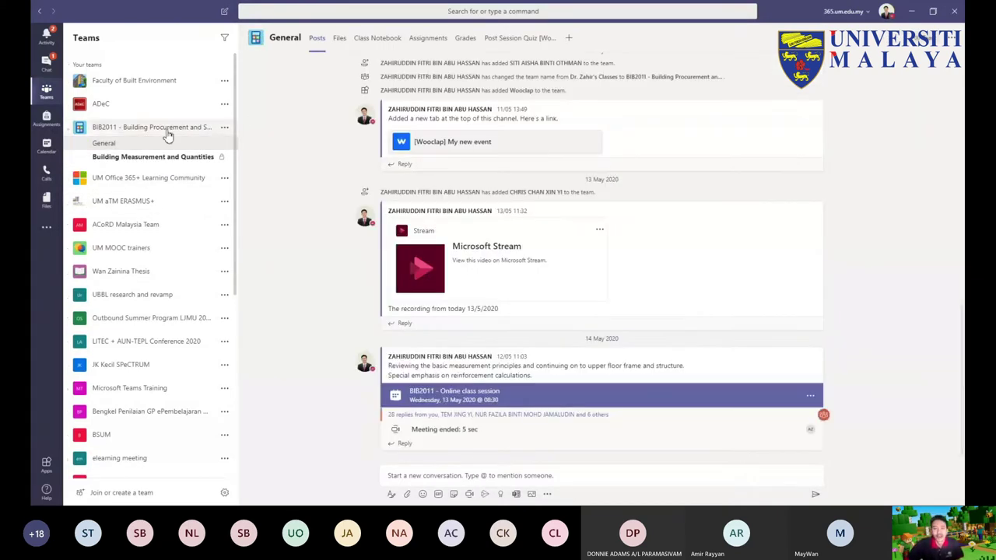
Step: Move the BIB3004 - Construction Safety team up the team list to just below Outbound Summer Program LJMU
scroll(165, 146, down, 5)
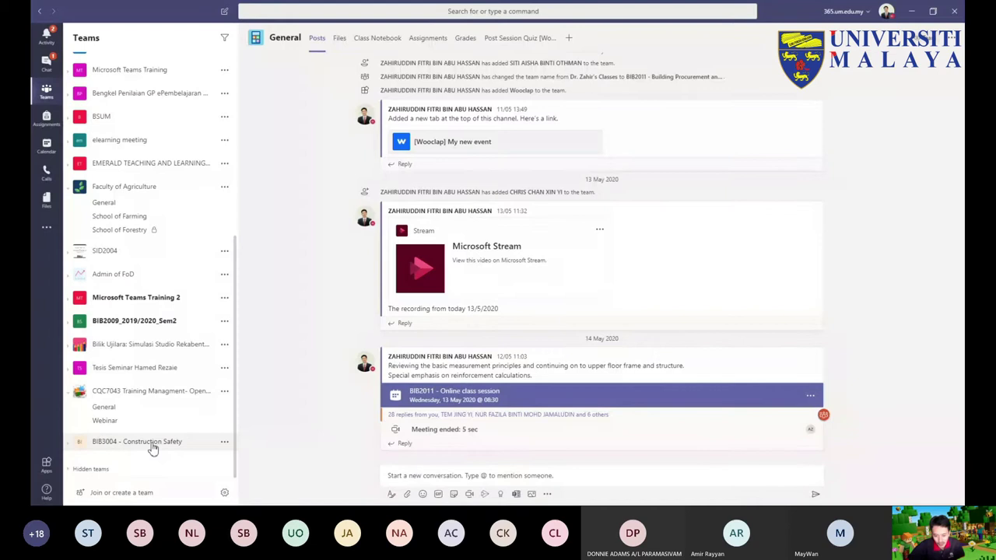
drag(196, 450, 141, 82)
scroll(143, 160, up, 3)
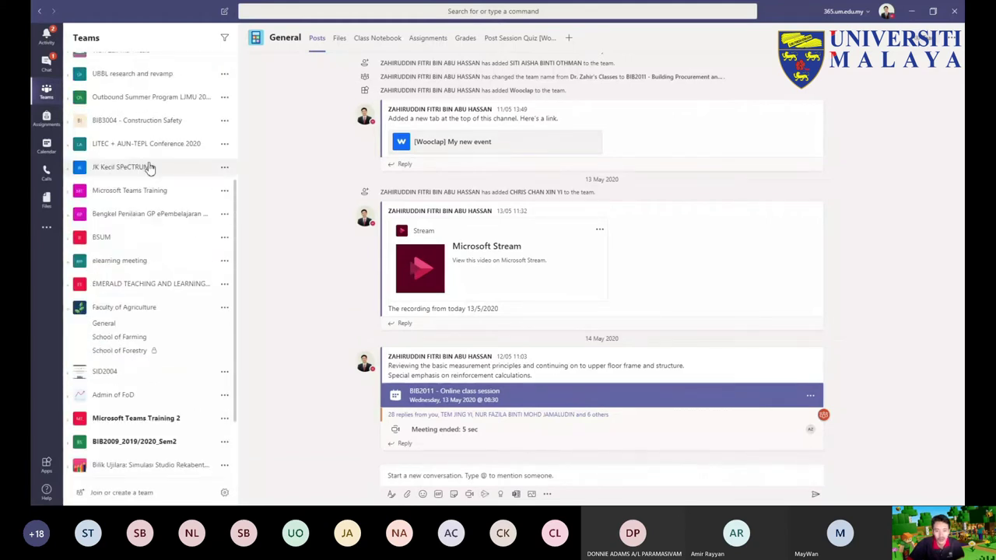
Step: Move the BIB3004 - Construction Safety team up the team list to just below BIB2011 - Building Procurement
scroll(145, 167, up, 5)
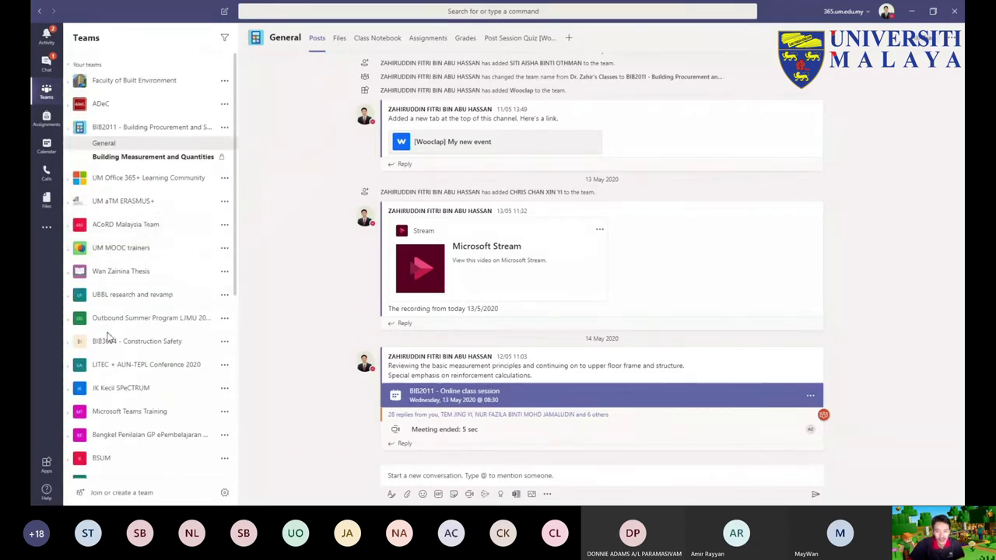
drag(104, 341, 151, 147)
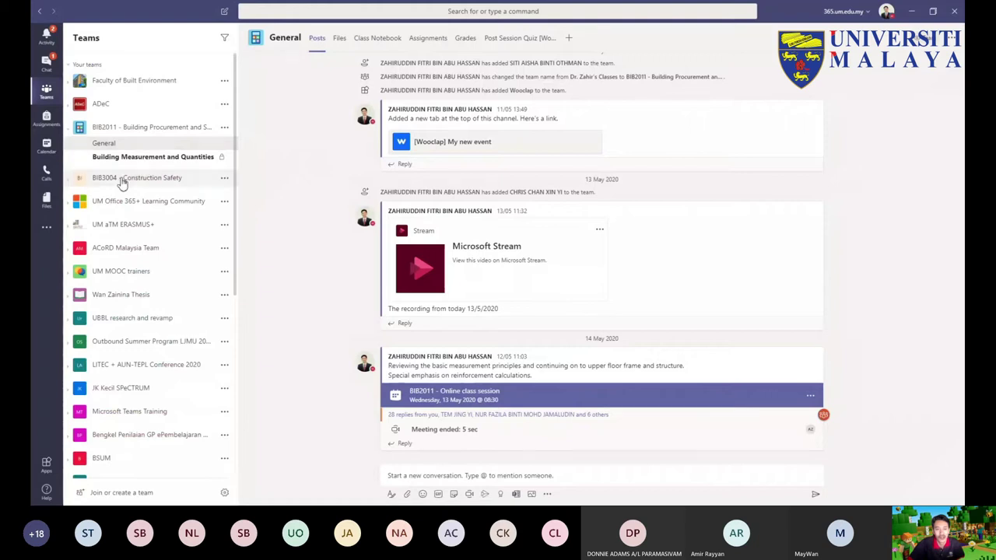
Step: Edit the BIB3004 team's details and change the class name to "BIB3004 - Construction Safety & Risks Management"
click(225, 181)
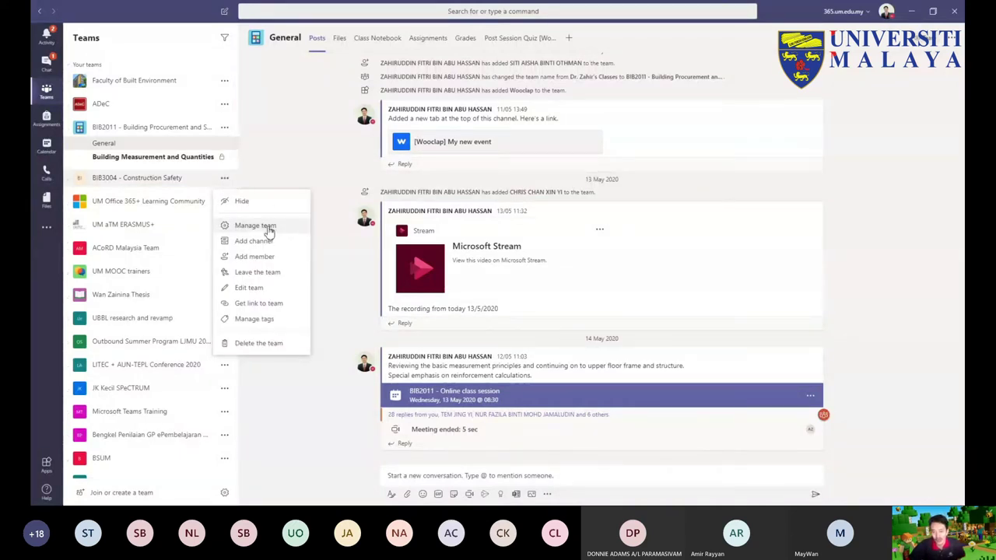
click(250, 288)
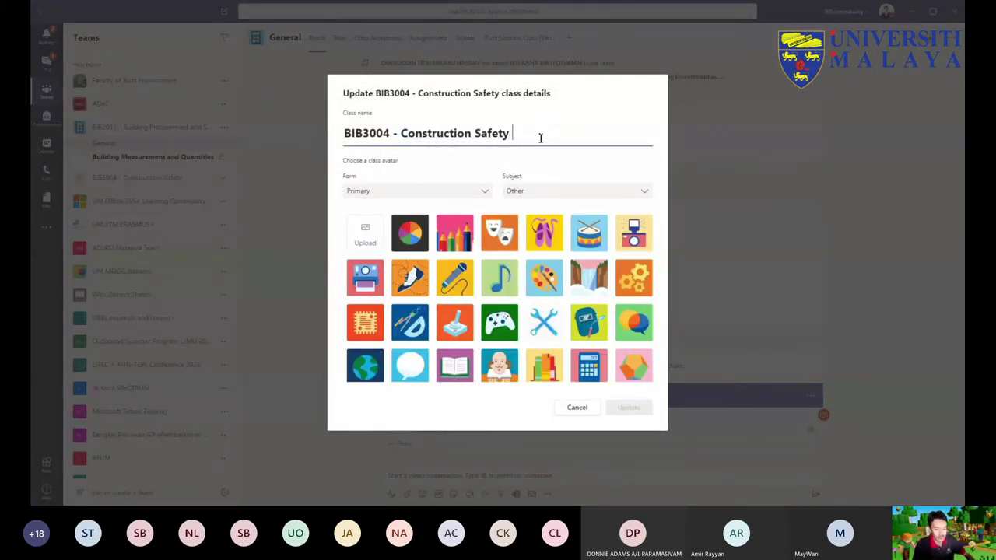
text(& R)
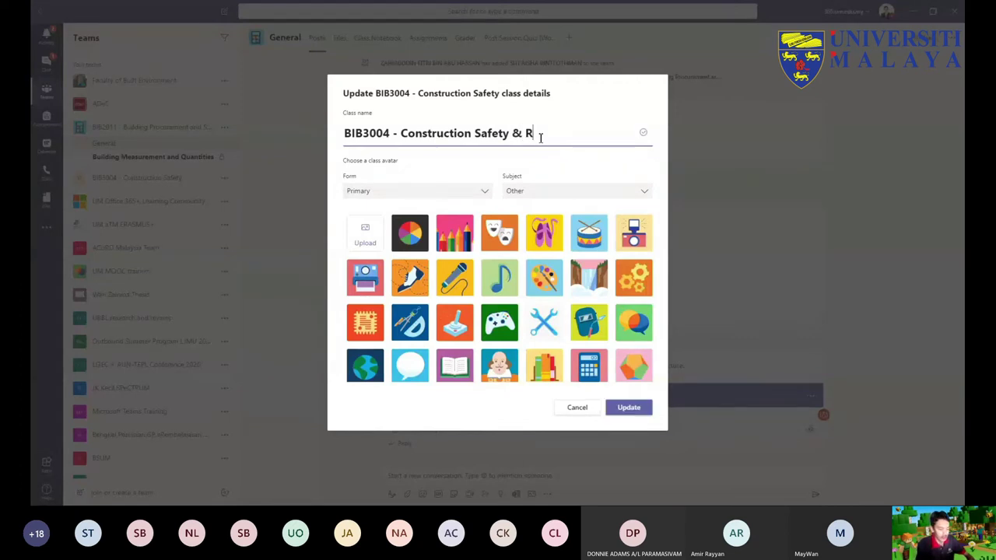
text(iss mana)
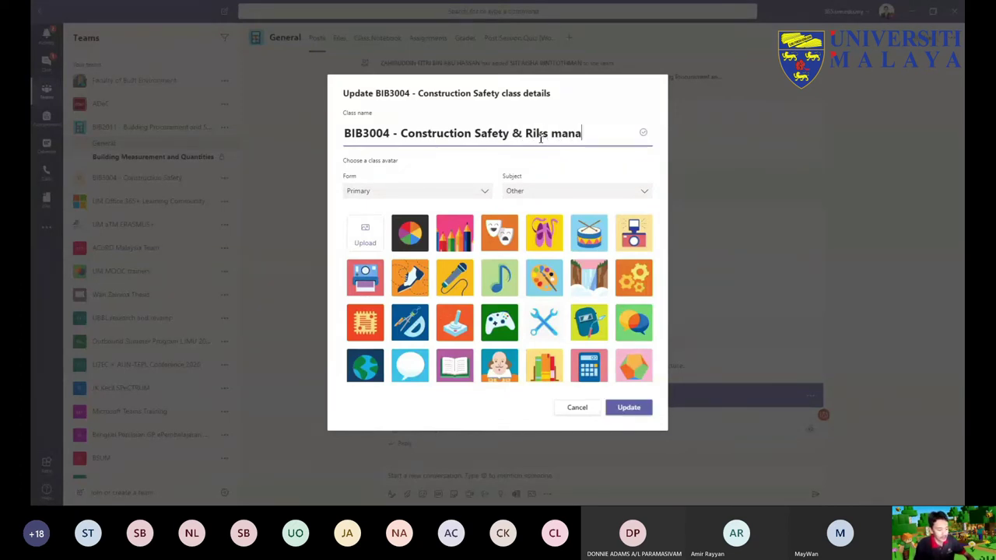
text(gement)
click(541, 137)
text(s)
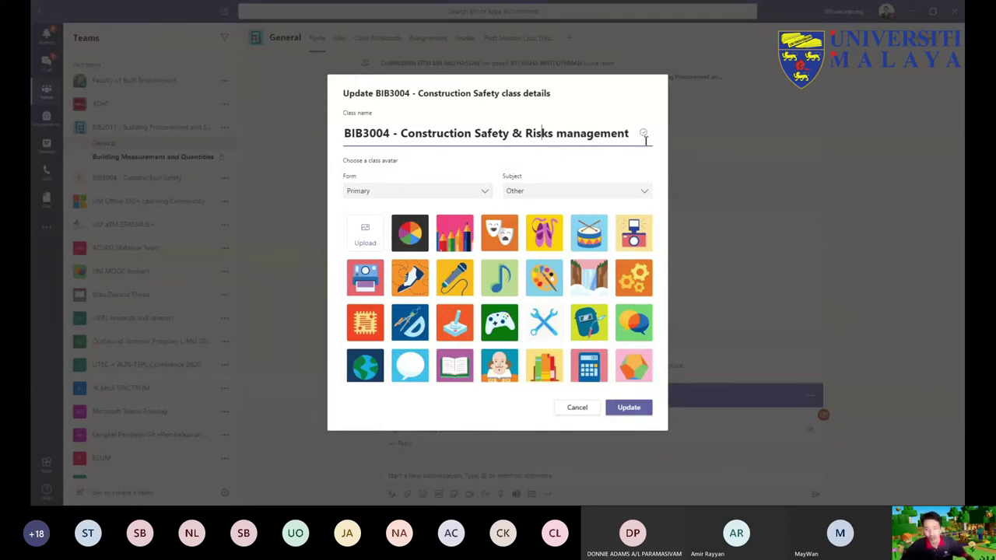
click(568, 133)
key(BackSpace)
text(M)
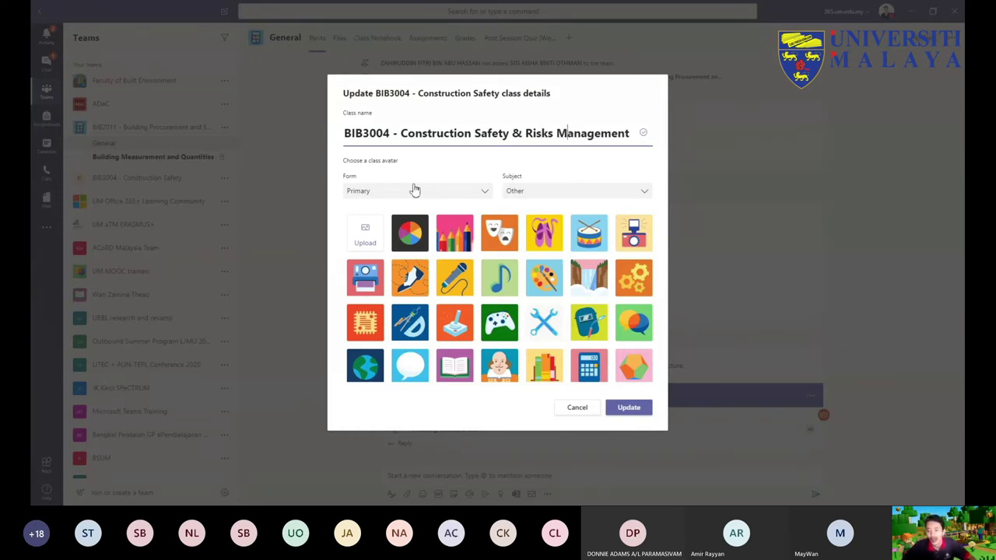
Step: Set the class avatar's form to Post-secondary and its subject to Science
click(456, 193)
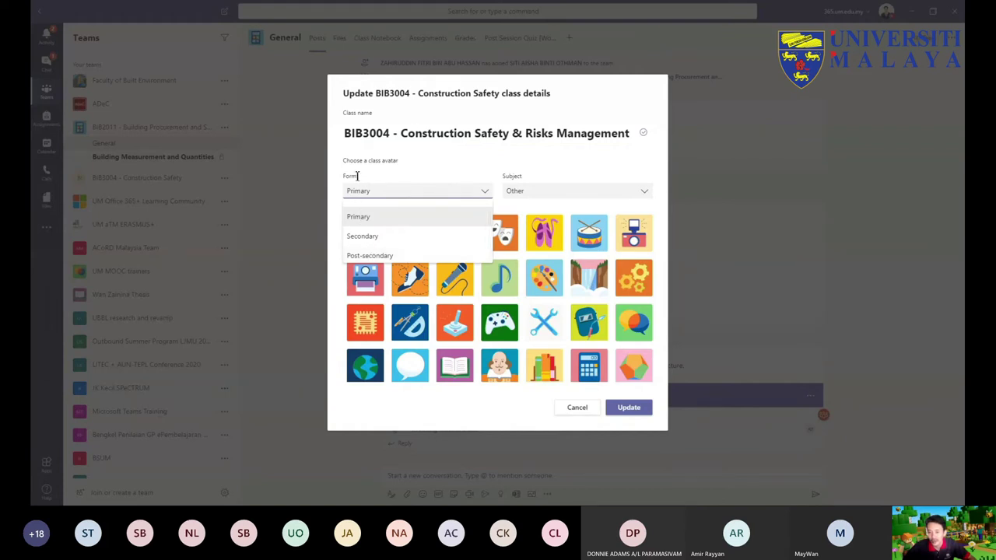
click(370, 255)
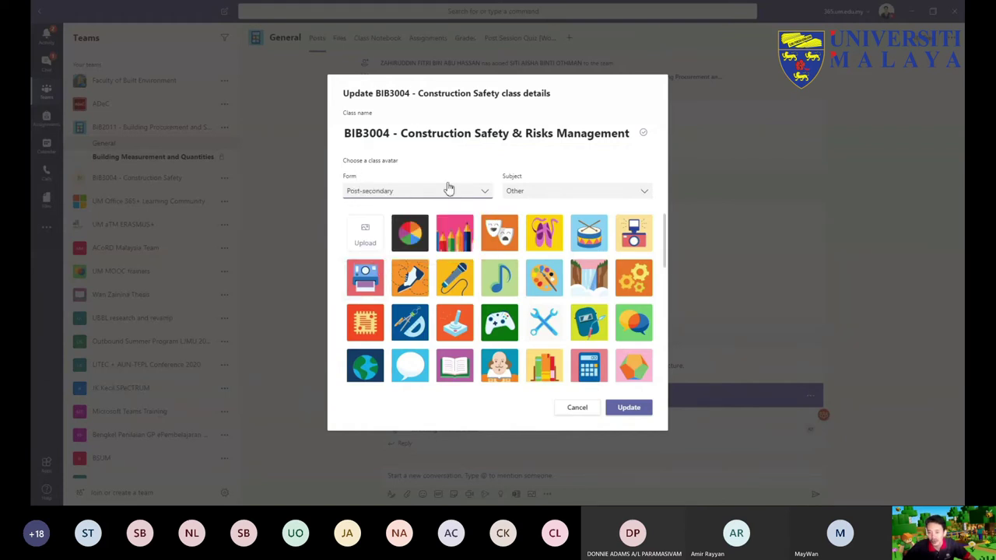
click(551, 192)
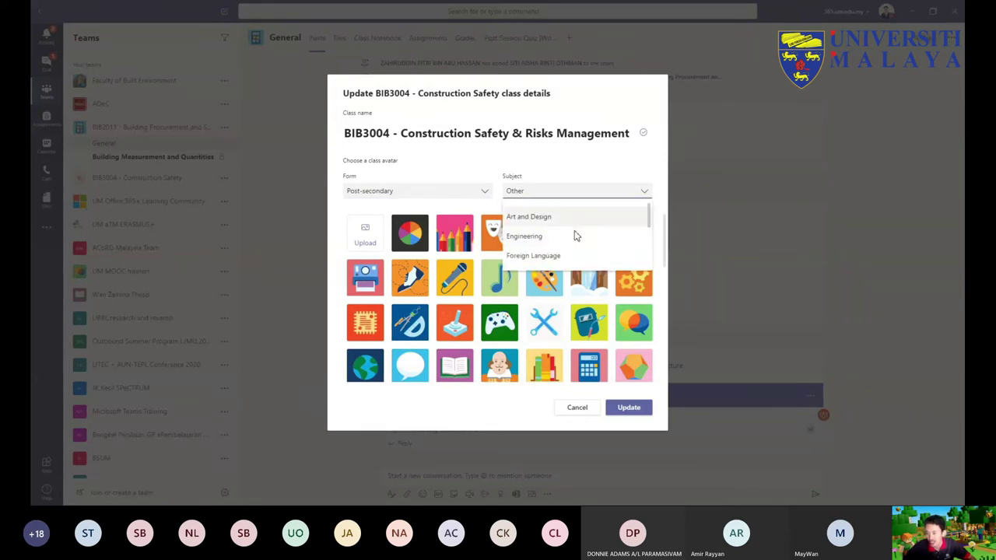
scroll(574, 231, down, 5)
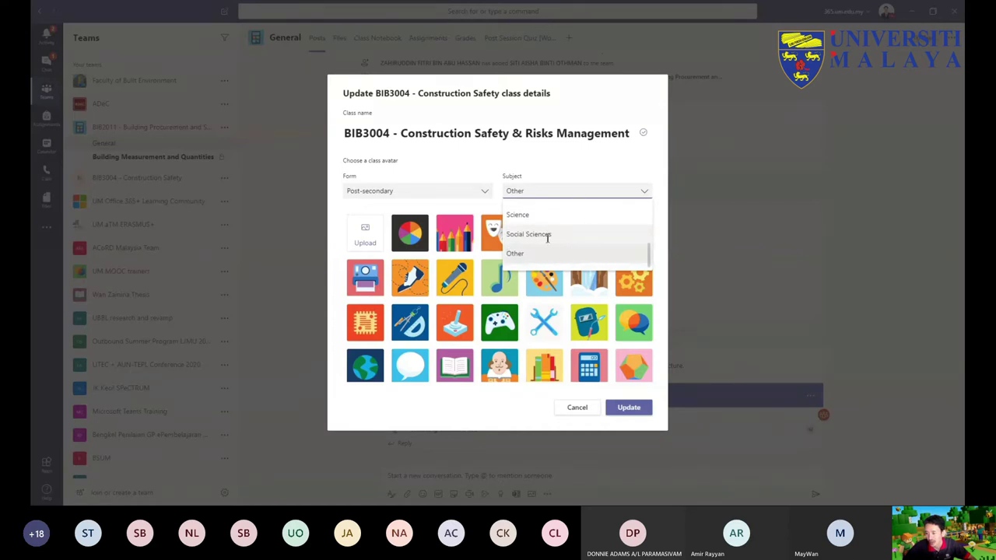
click(545, 214)
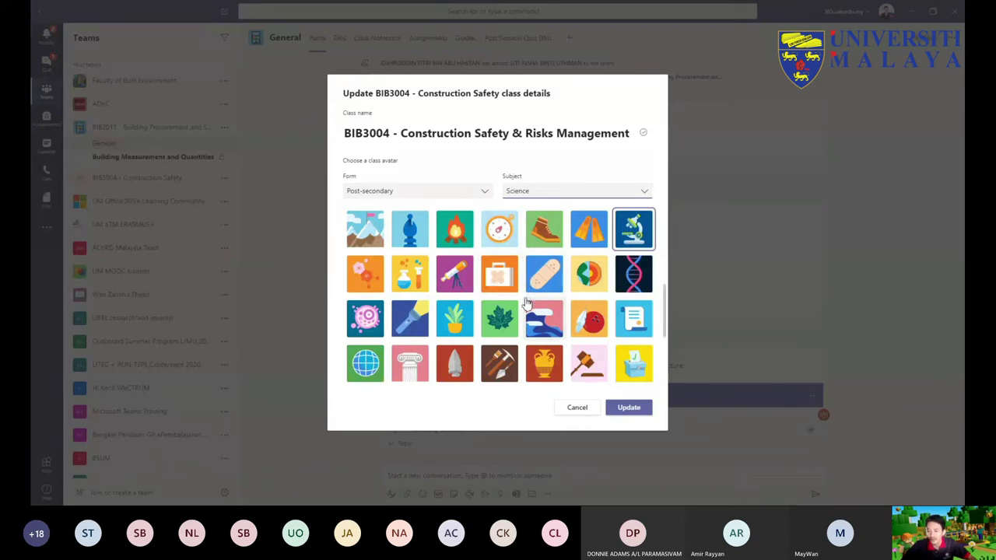
Step: Choose the welding mask picture as the class avatar and save the updated class details
scroll(529, 302, down, 3)
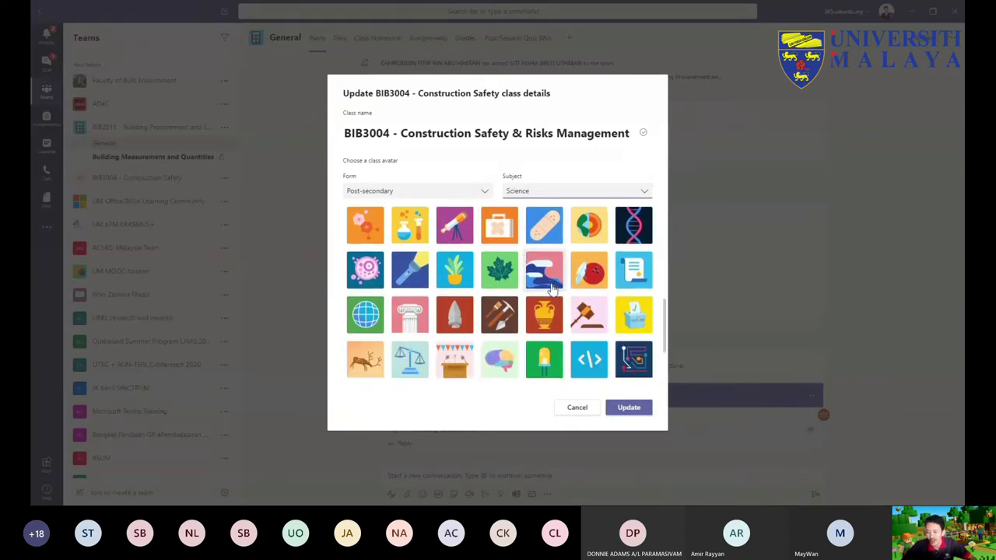
scroll(551, 288, down, 3)
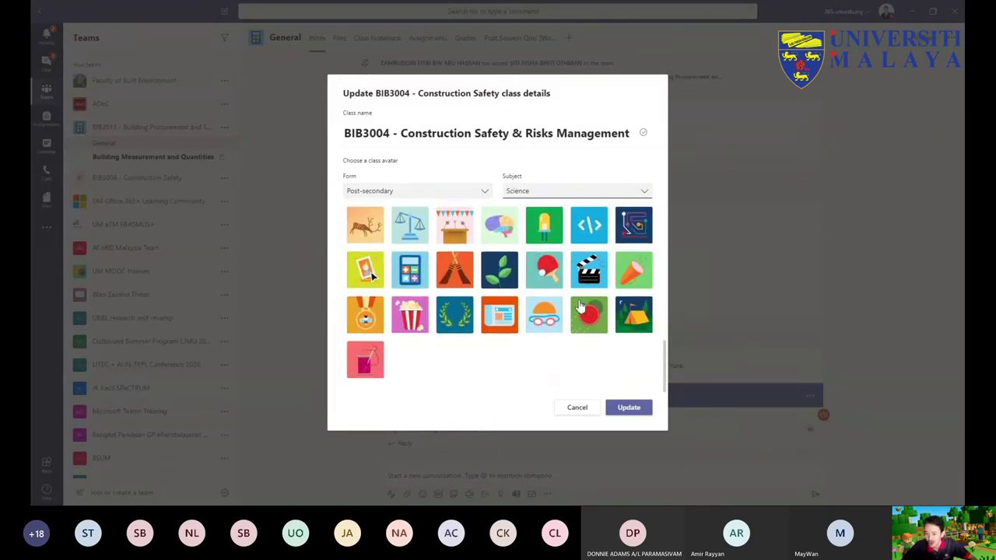
scroll(580, 308, up, 2)
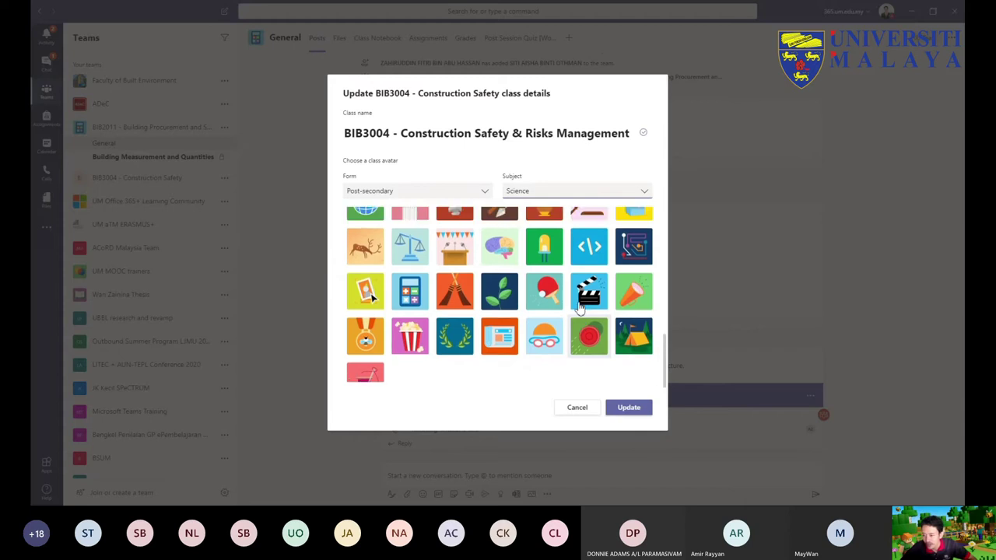
scroll(579, 308, up, 5)
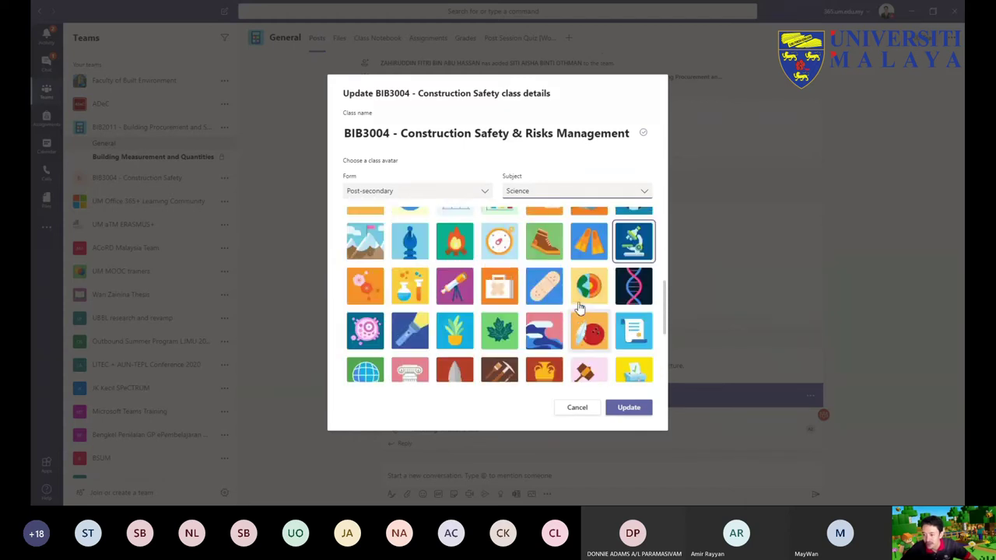
scroll(579, 309, up, 2)
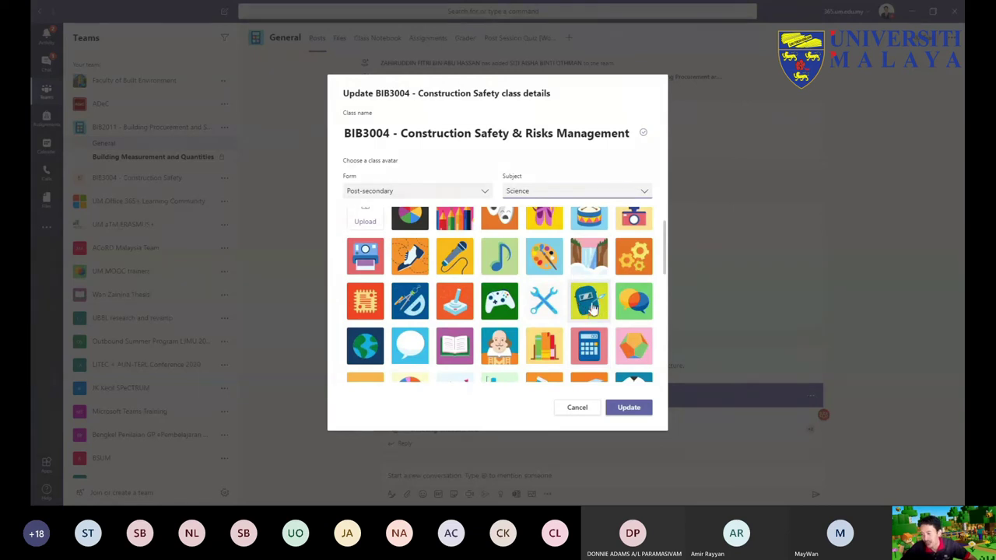
click(593, 308)
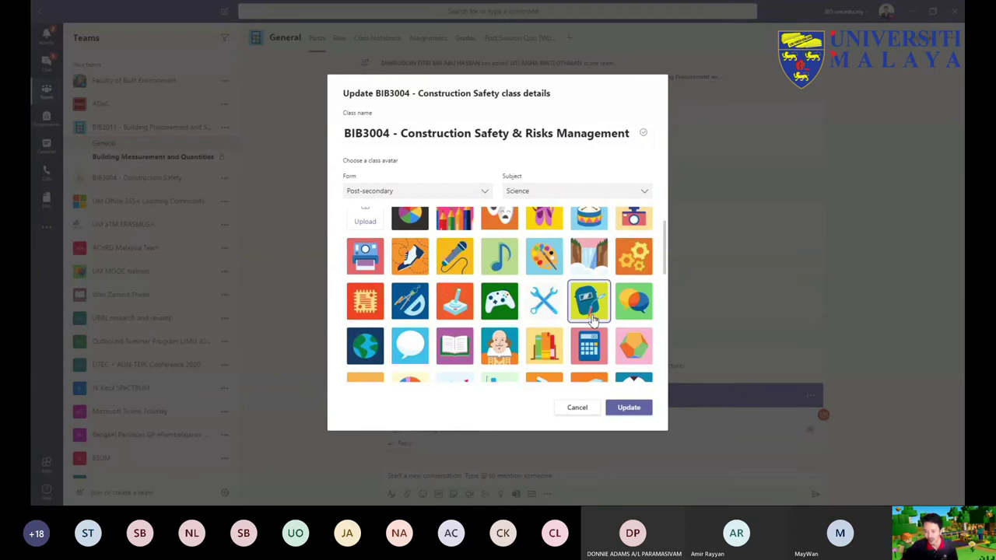
click(629, 408)
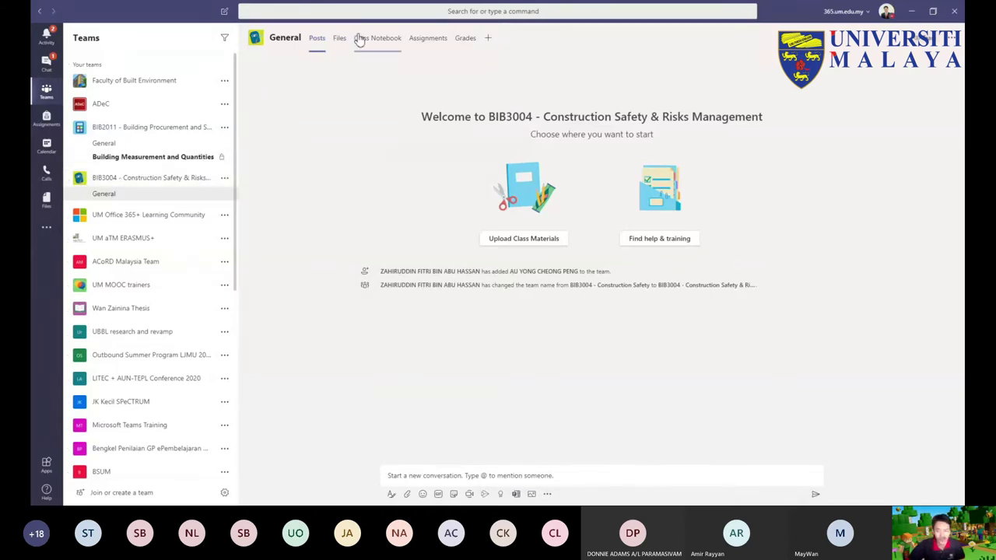
Step: Look at the Assignments and Grades pages of the BIB3004 General channel
click(433, 41)
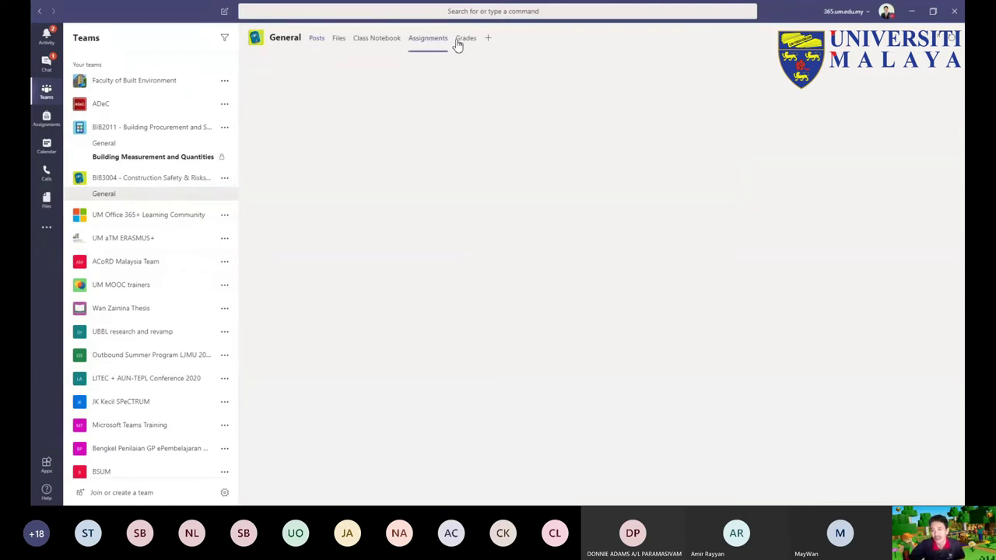
click(465, 41)
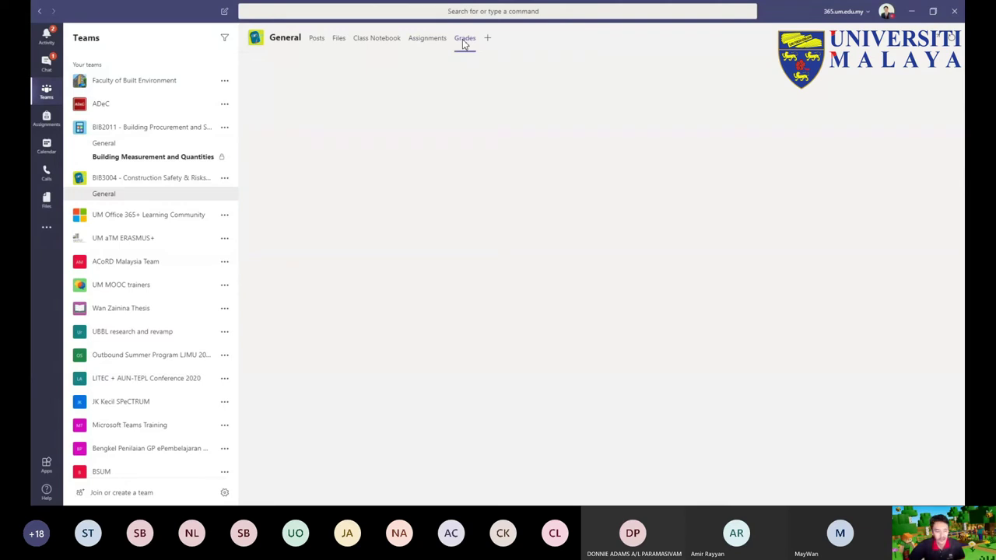
click(438, 42)
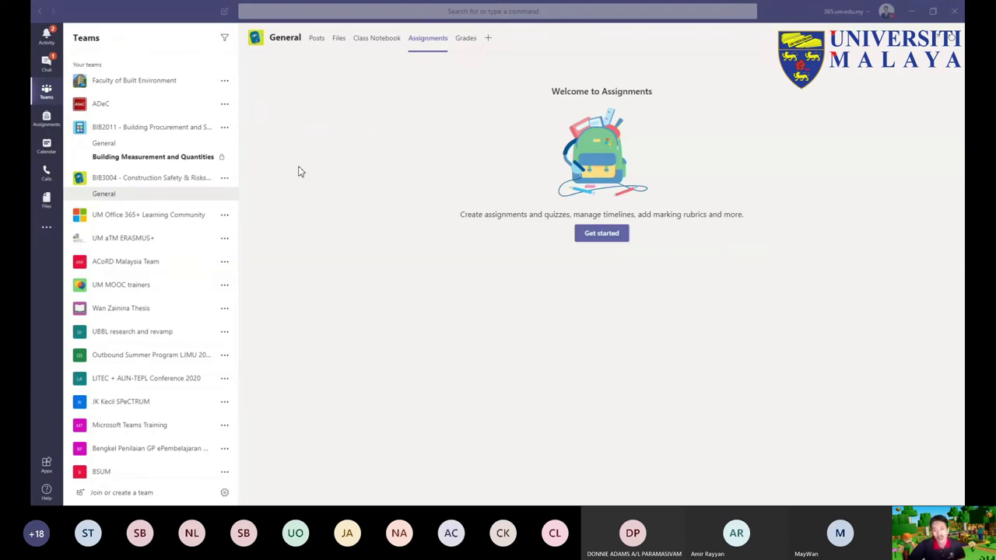
Step: Open the management page of the BIB3004 team and review its members, channels and settings
click(223, 180)
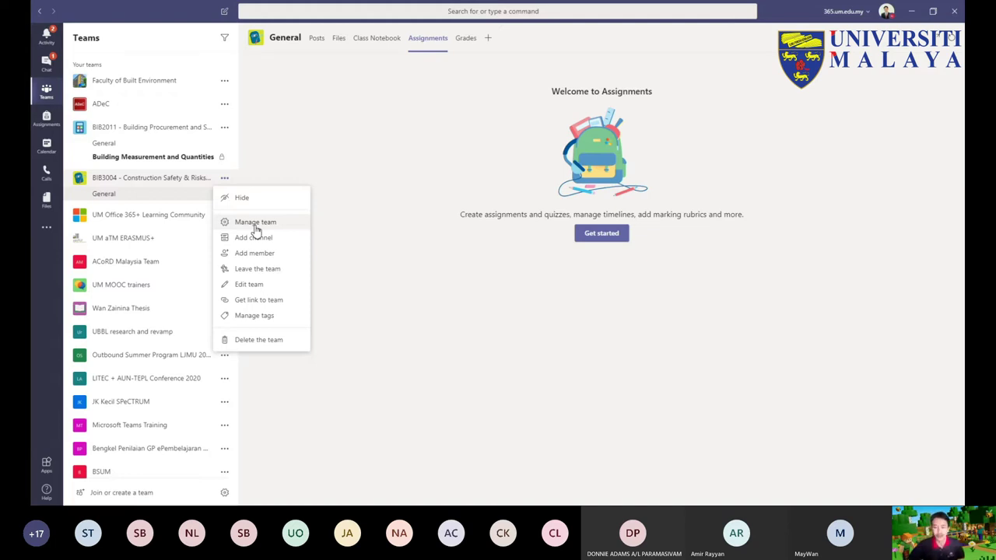
click(255, 224)
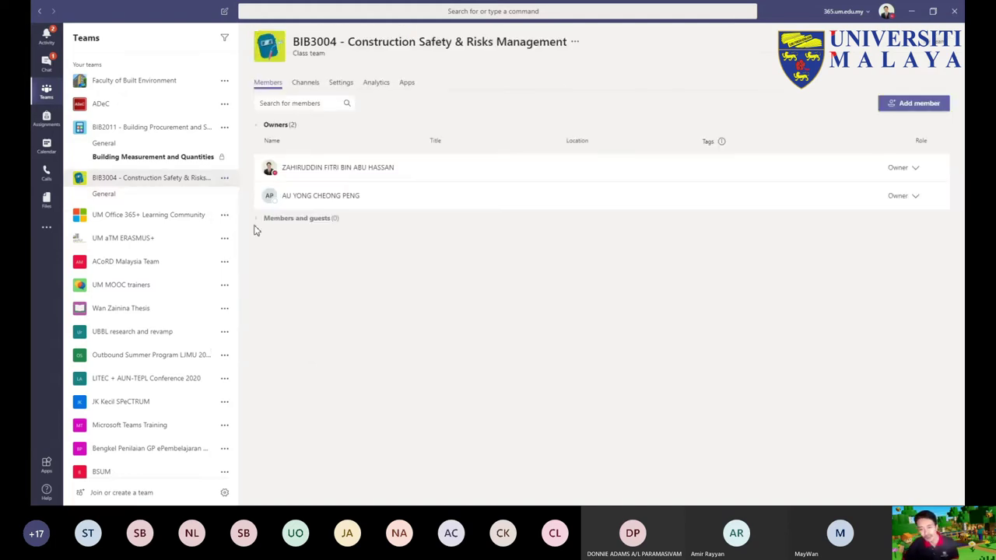
click(225, 179)
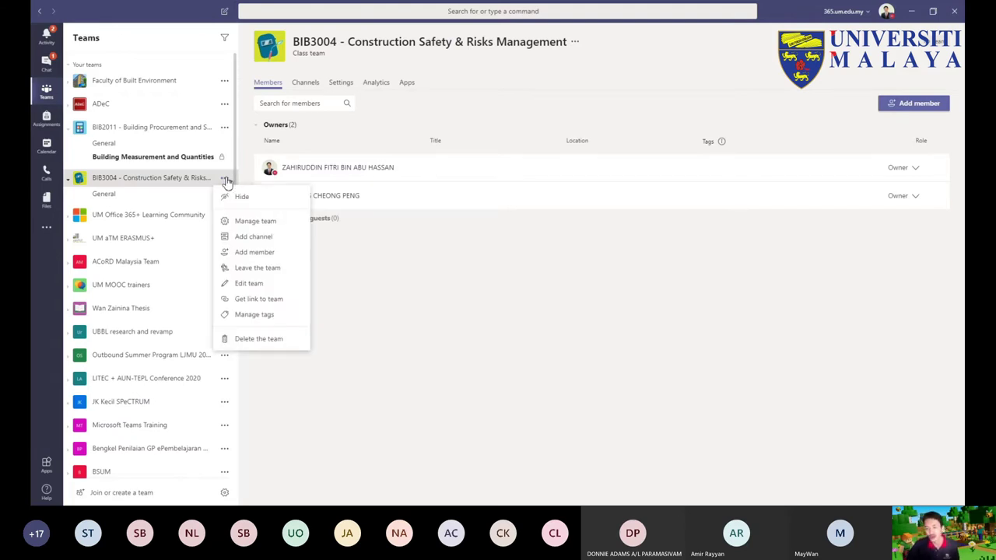
click(256, 221)
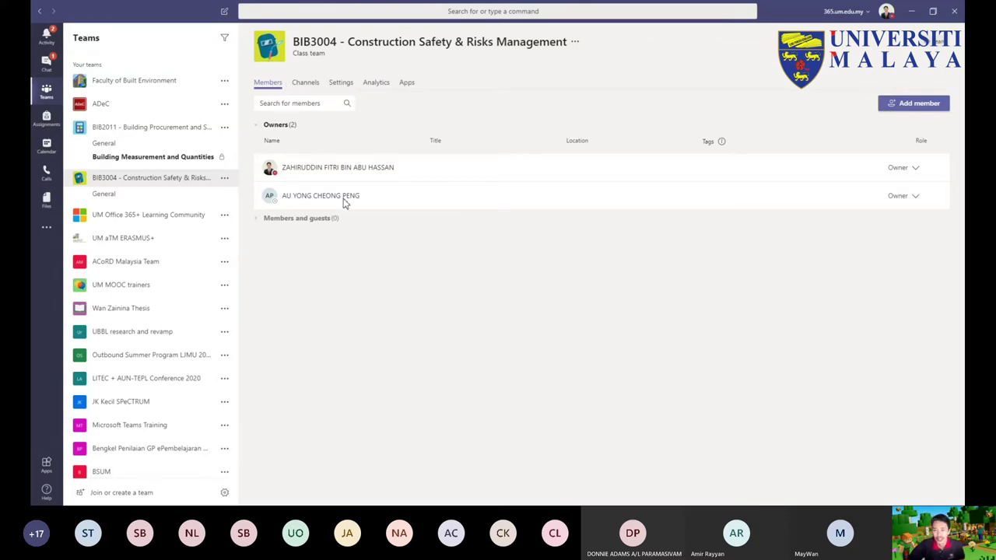
click(306, 86)
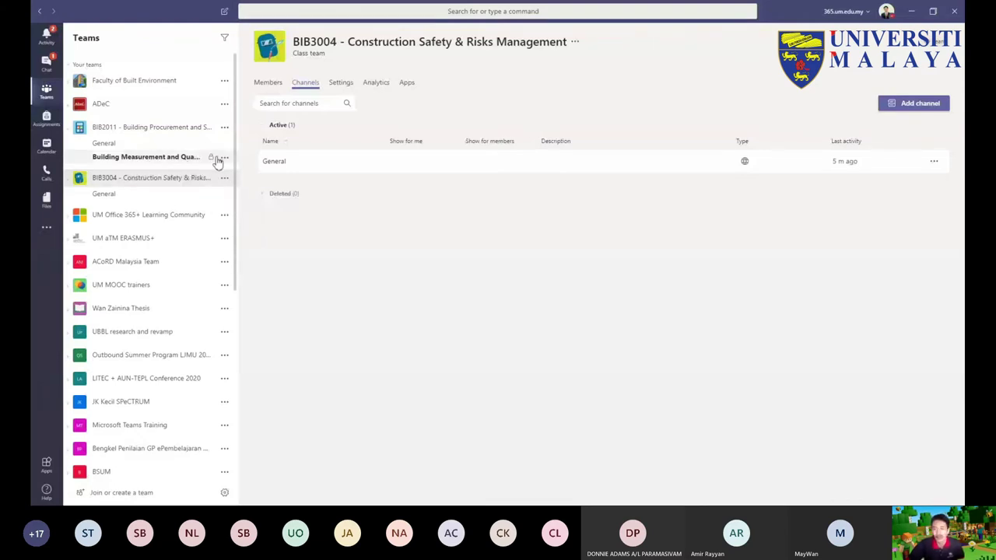
click(340, 83)
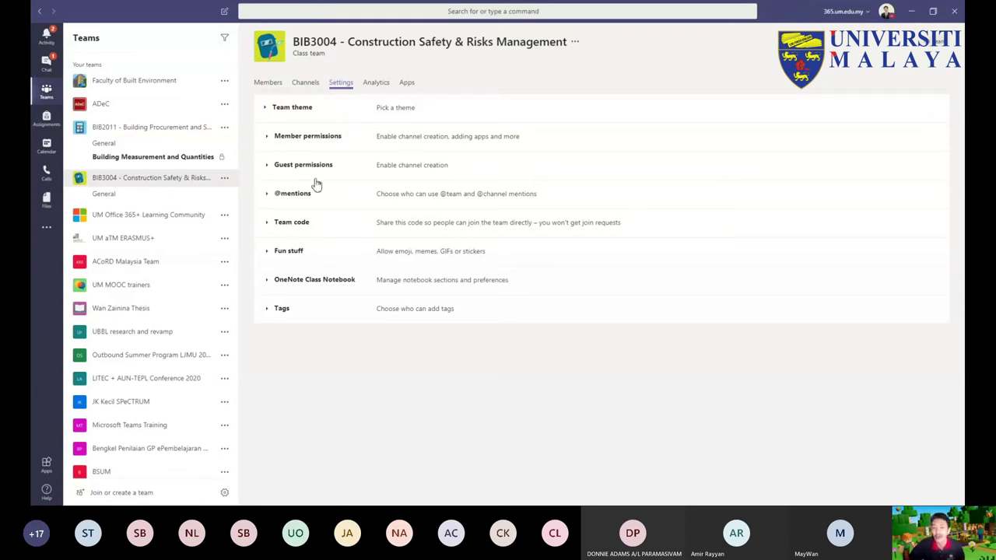
Step: Generate a team code for the BIB3004 team and select the code text
click(269, 226)
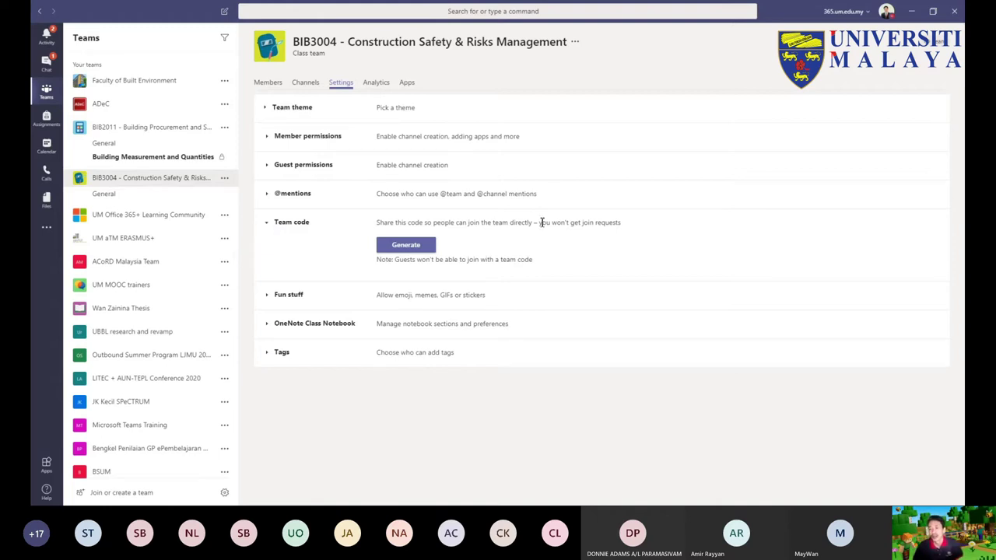
click(408, 251)
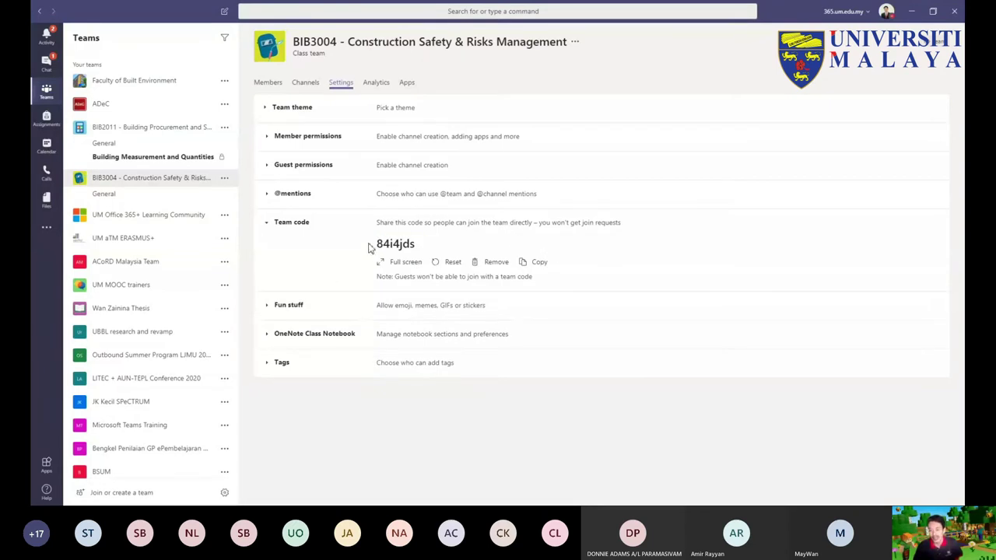
drag(422, 246, 375, 244)
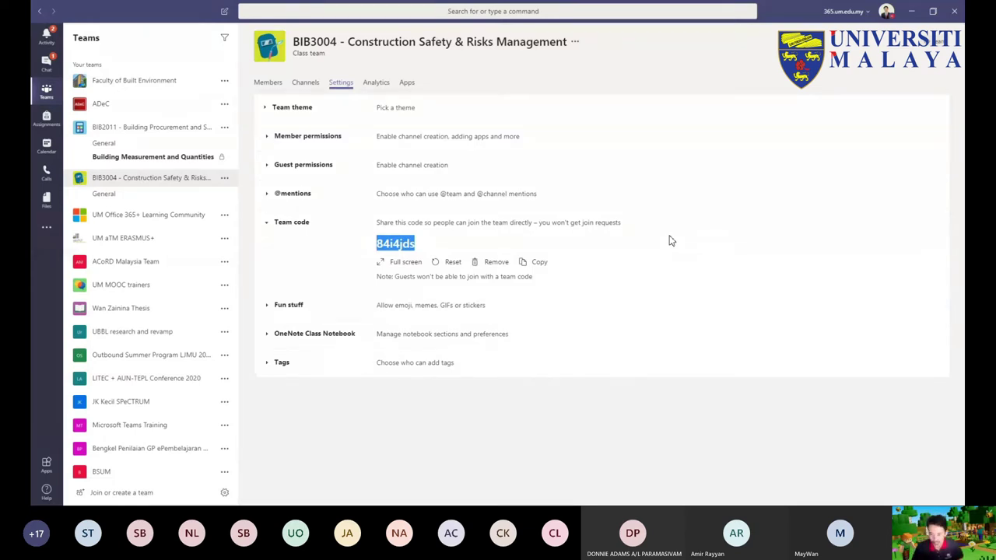
Step: View the team code in full screen, close that view, and open the page for joining or creating a team
click(399, 269)
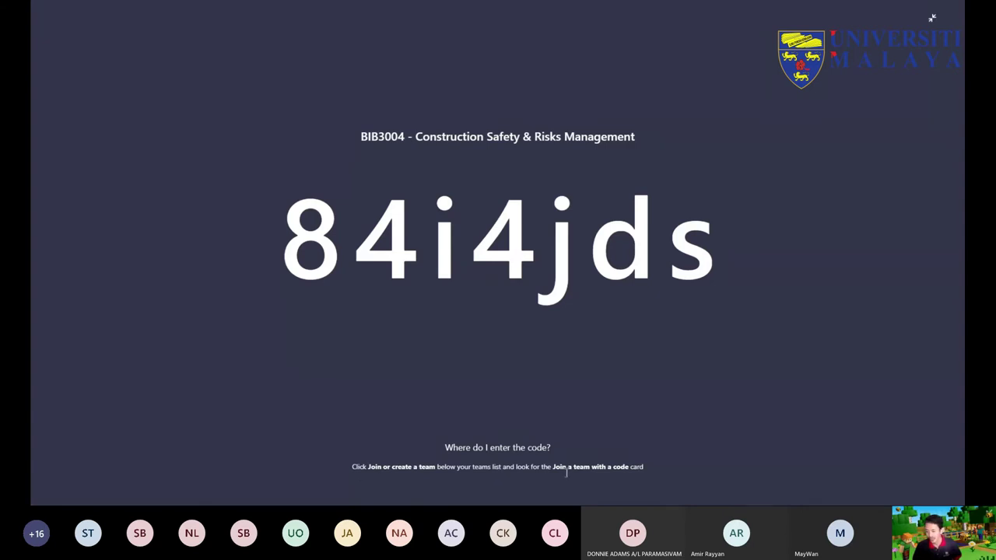
click(934, 20)
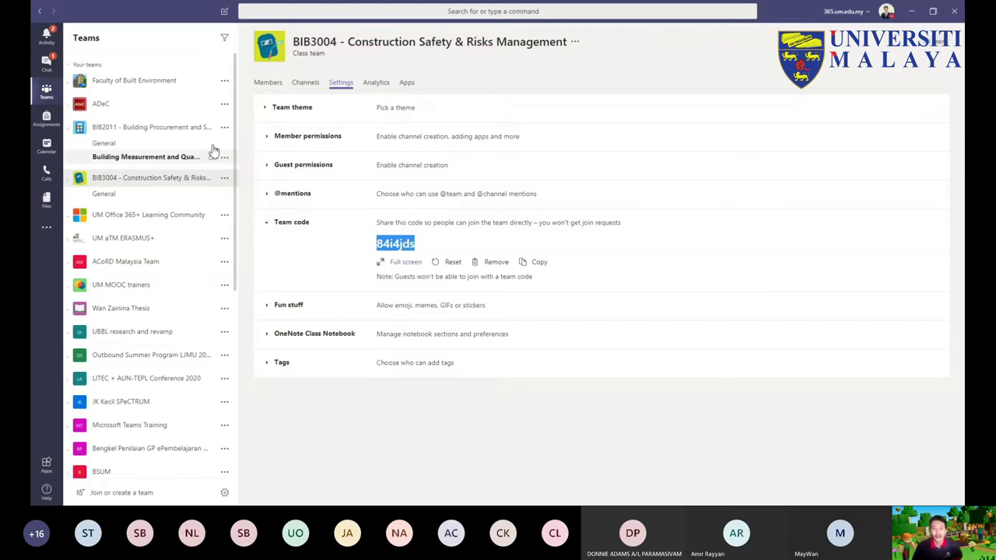
click(125, 495)
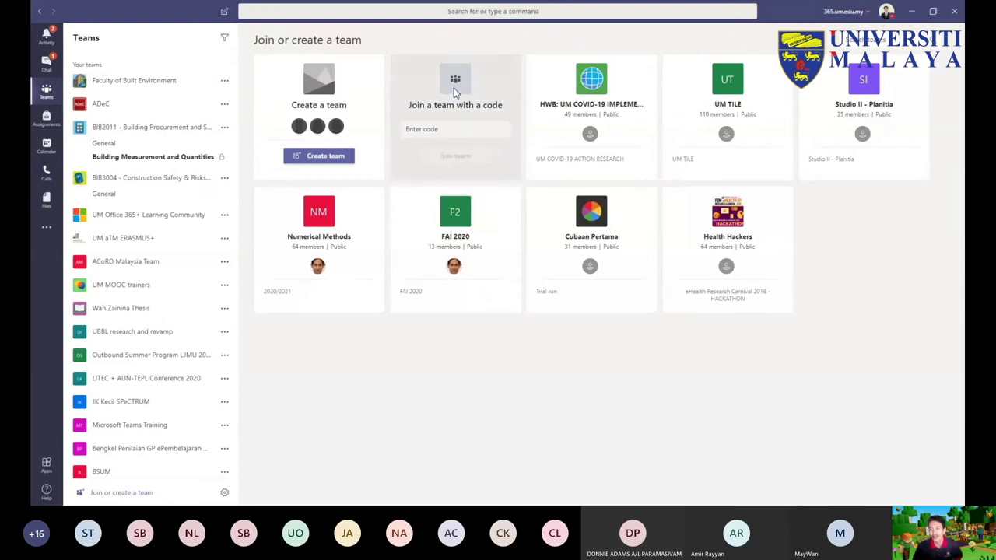
Step: Show the field for entering a team code on the join page, and return to the BIB3004 team
click(452, 129)
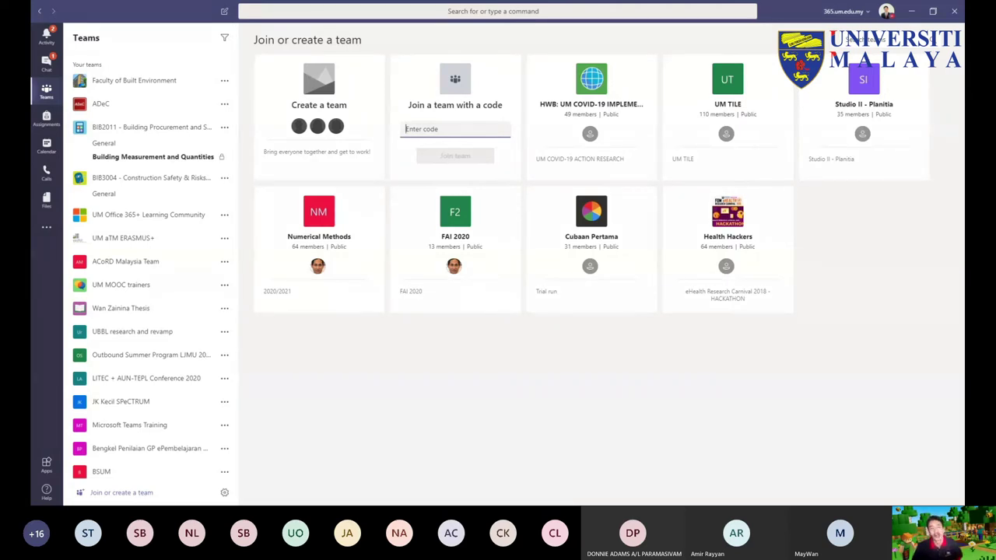
mouse_move(365, 220)
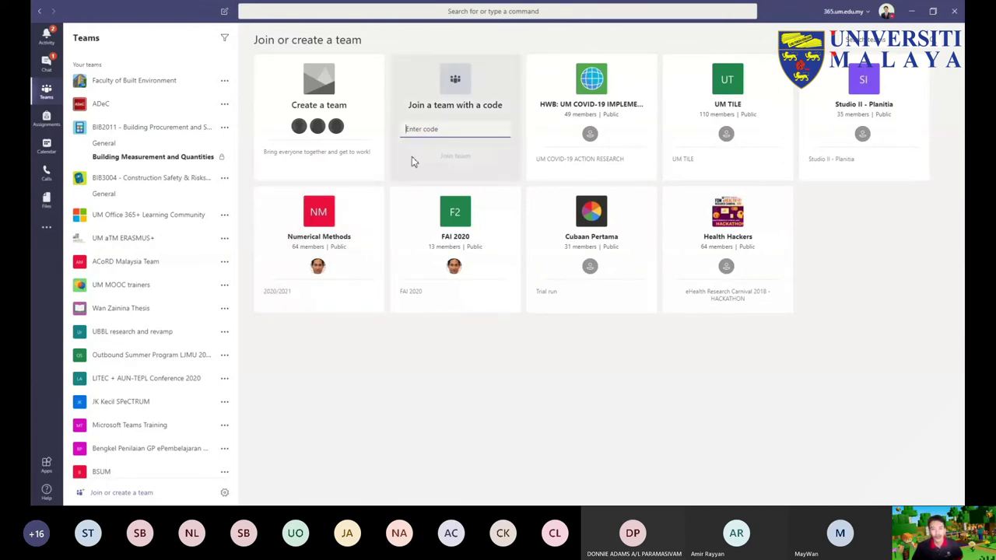
click(151, 185)
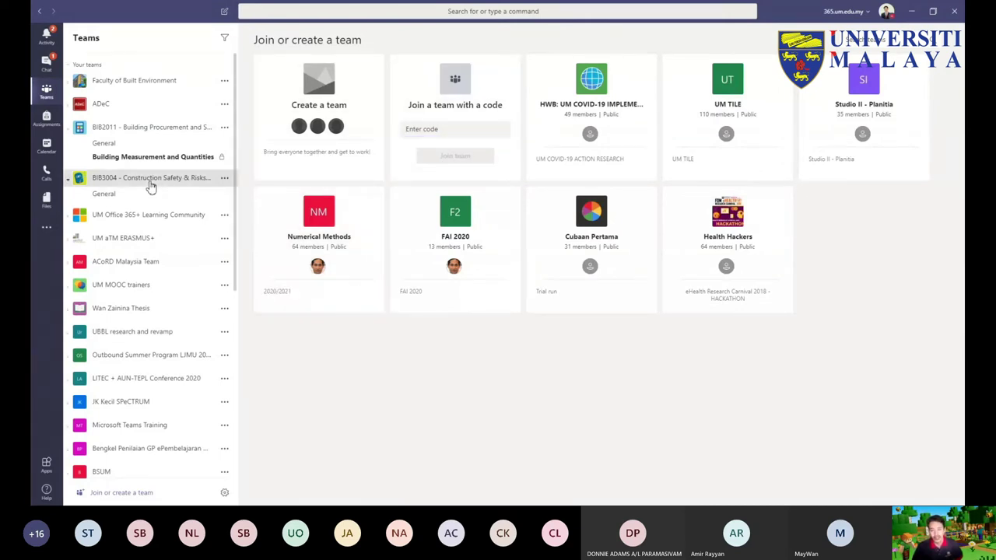
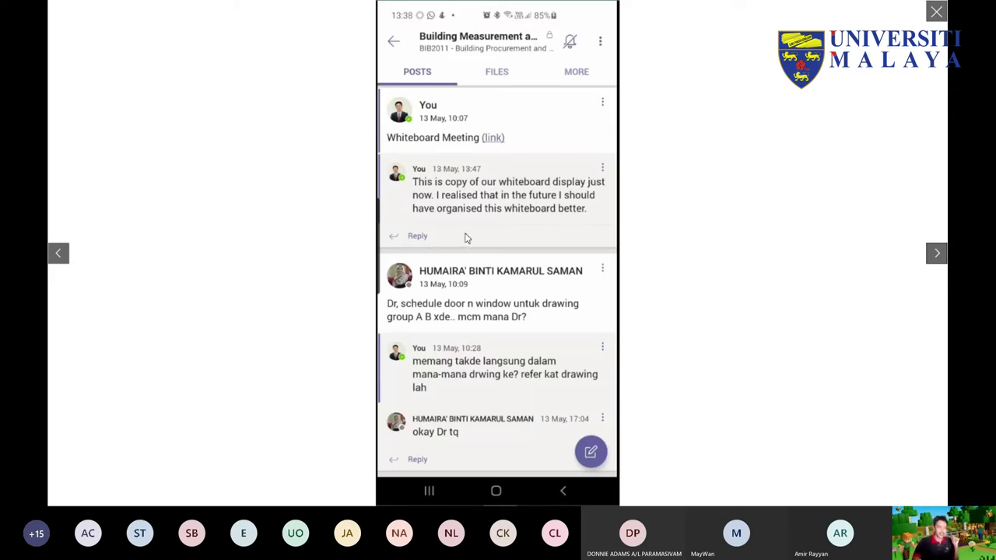
Step: Page through the enlarged Teams message and app screenshots in the Sway presentation, and close the image view
click(59, 255)
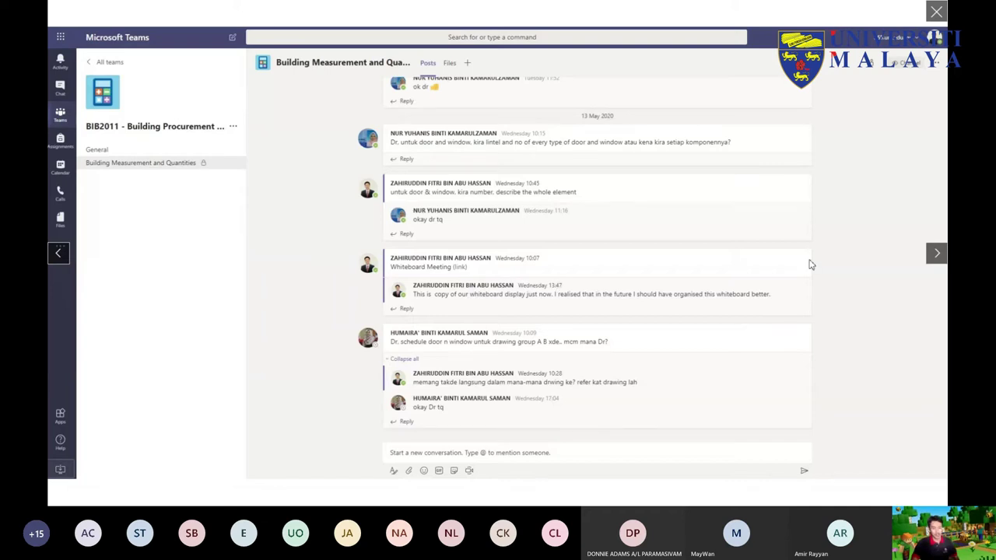
click(937, 253)
click(937, 253)
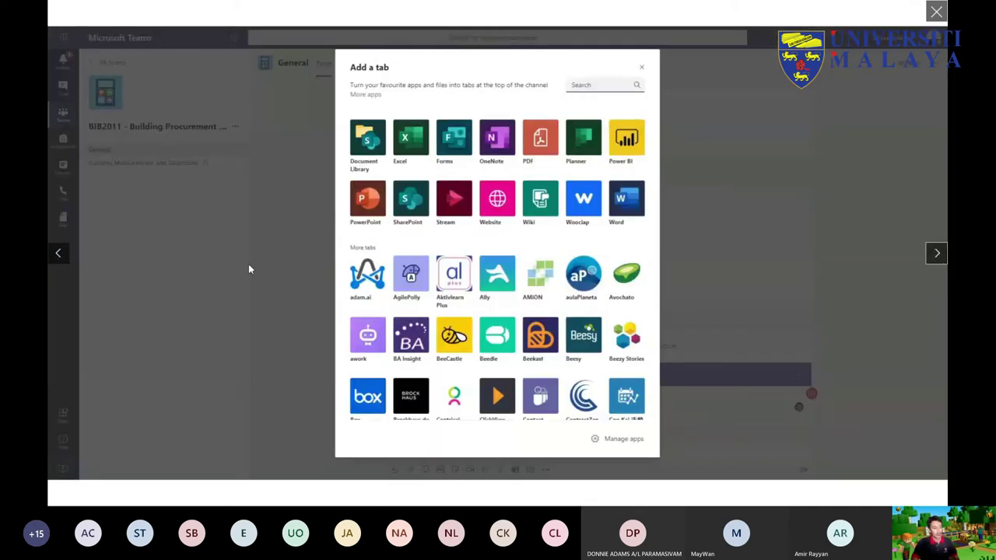
click(936, 12)
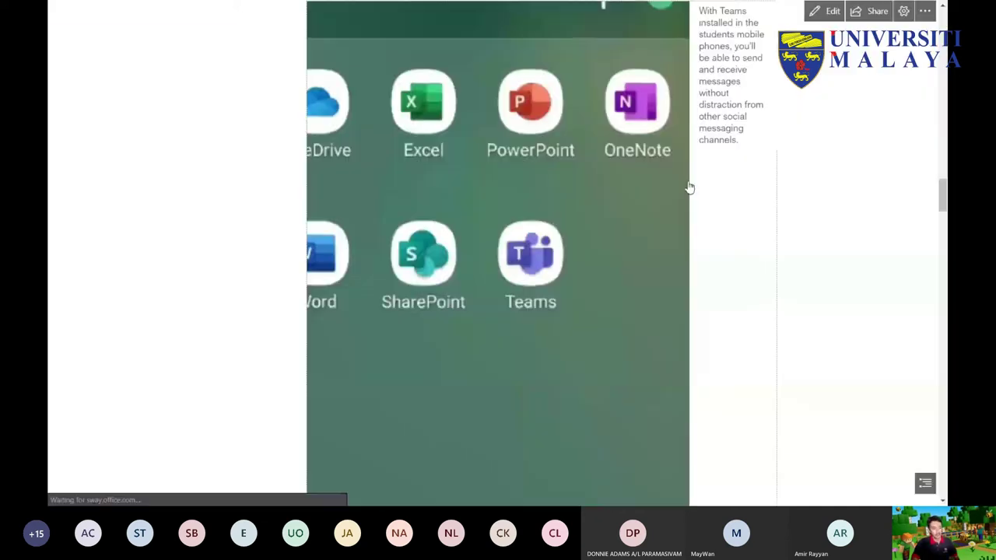
Step: Read the Sway sections on example Teams messages and adding third-party applications to Teams
scroll(636, 226, down, 5)
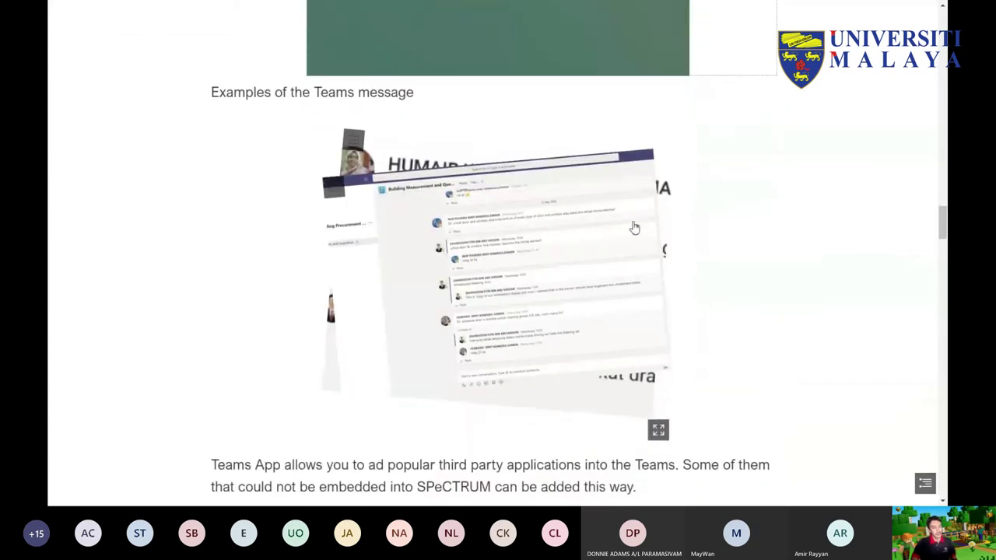
scroll(635, 227, down, 3)
scroll(636, 226, up, 2)
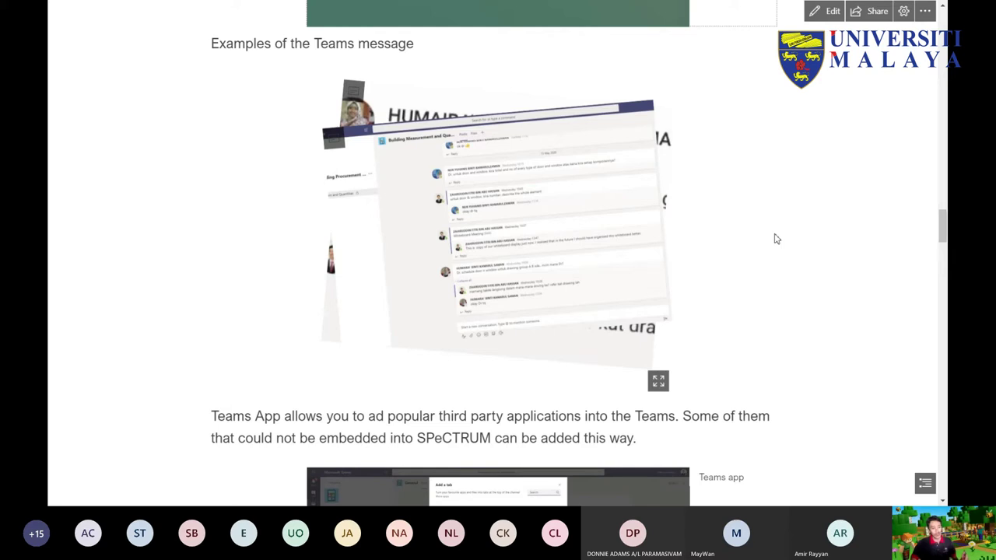
scroll(775, 239, down, 1)
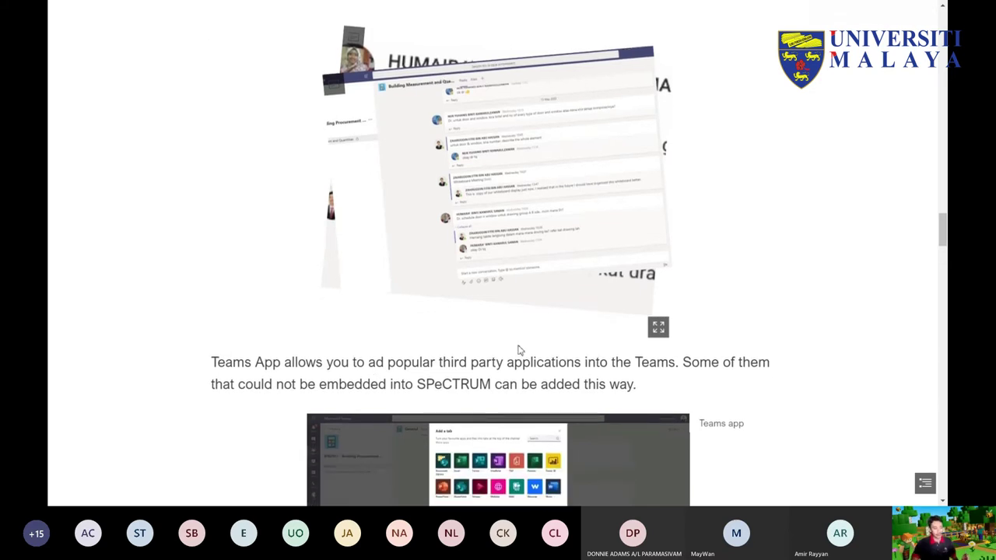
scroll(807, 223, down, 3)
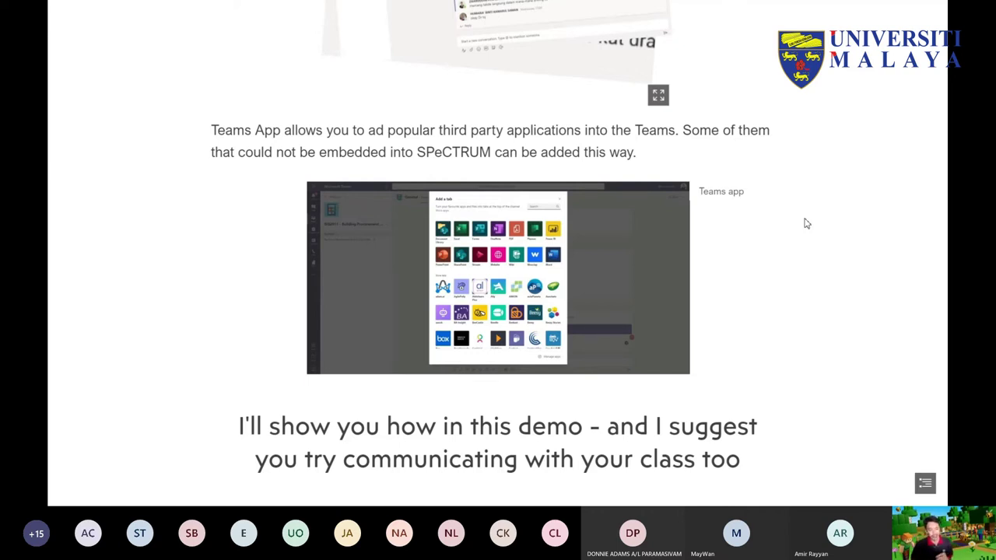
Step: Enlarge the Teams app screenshot, close it, and go back to the Sway section on channels, members and guests
click(477, 256)
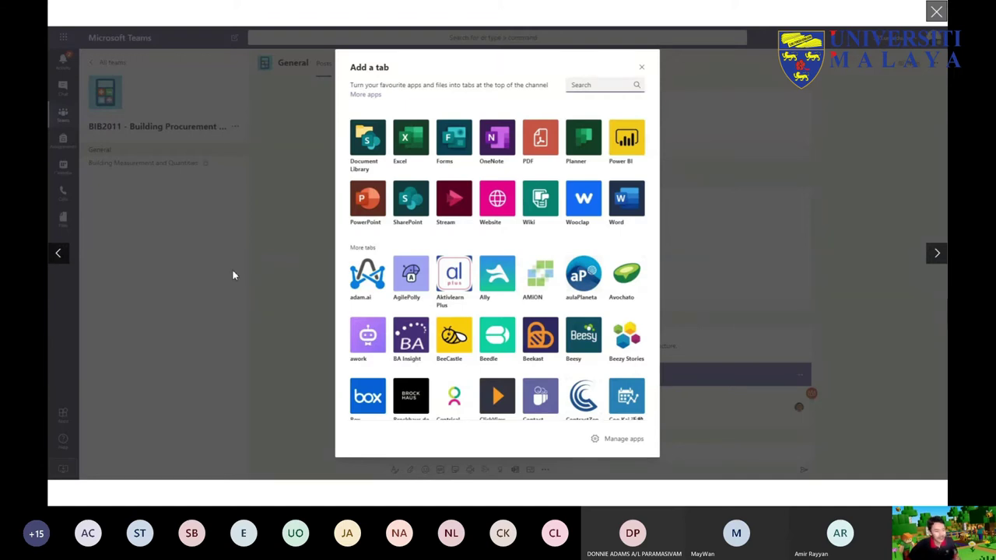
click(195, 280)
scroll(650, 246, up, 8)
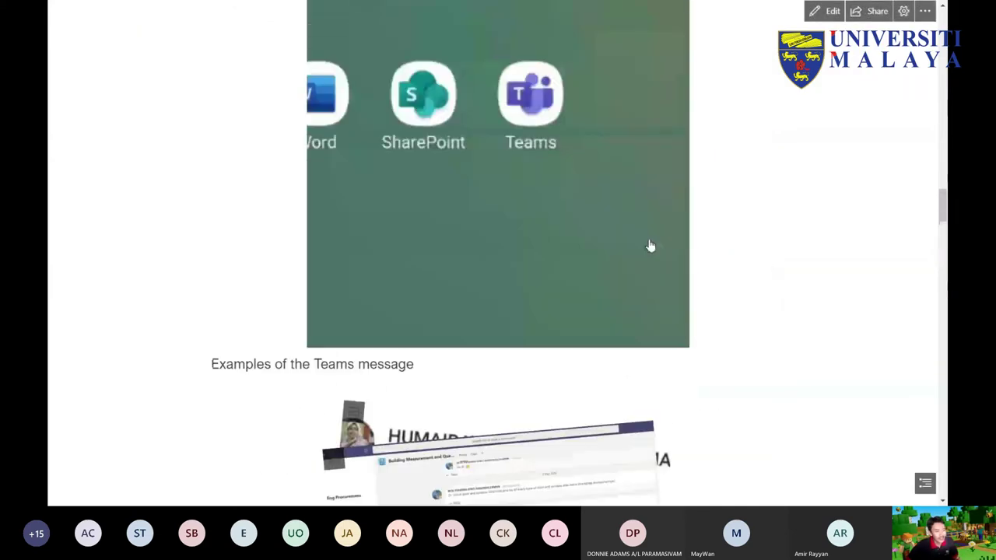
scroll(650, 246, up, 10)
scroll(651, 246, up, 5)
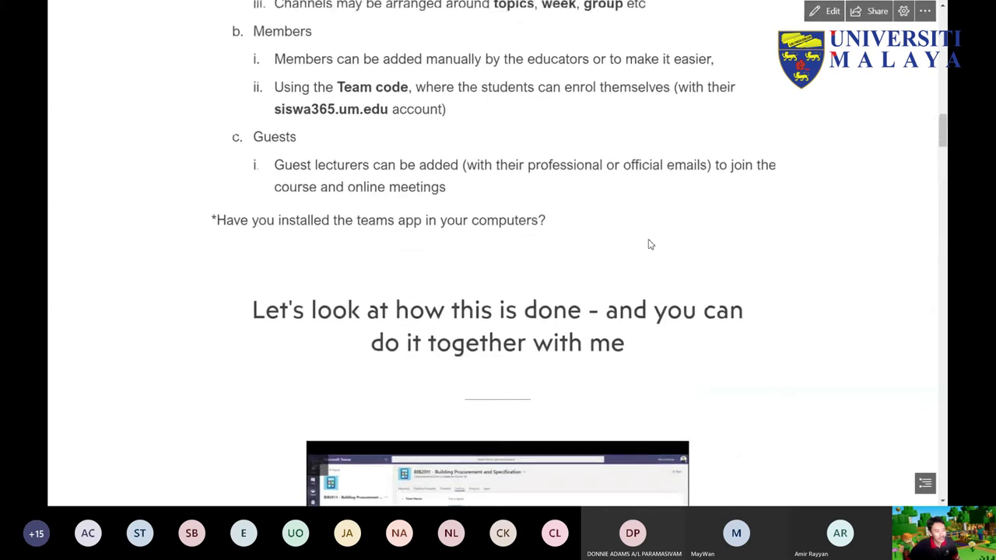
scroll(650, 244, up, 3)
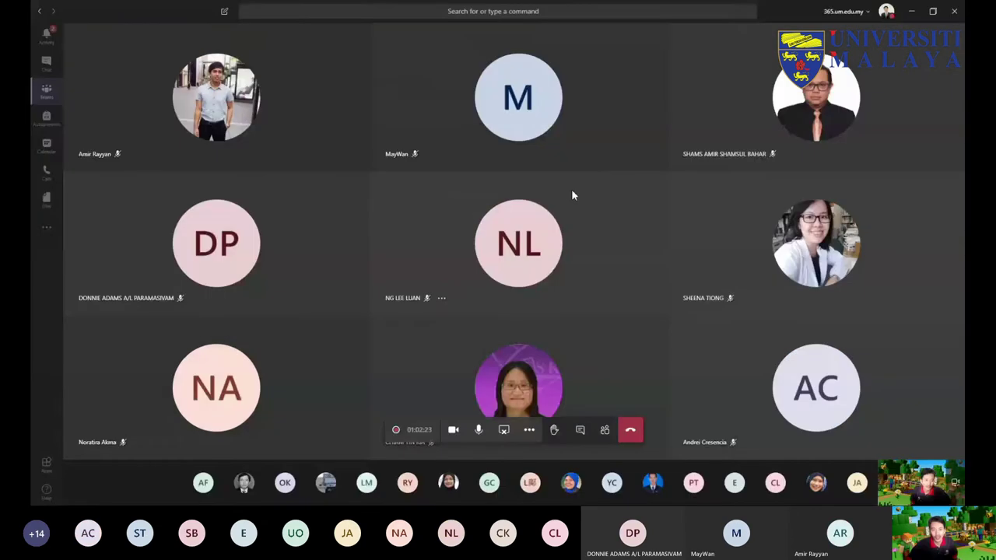
Step: Switch to Microsoft Teams and open the General channel of the BIB3004 team
click(49, 120)
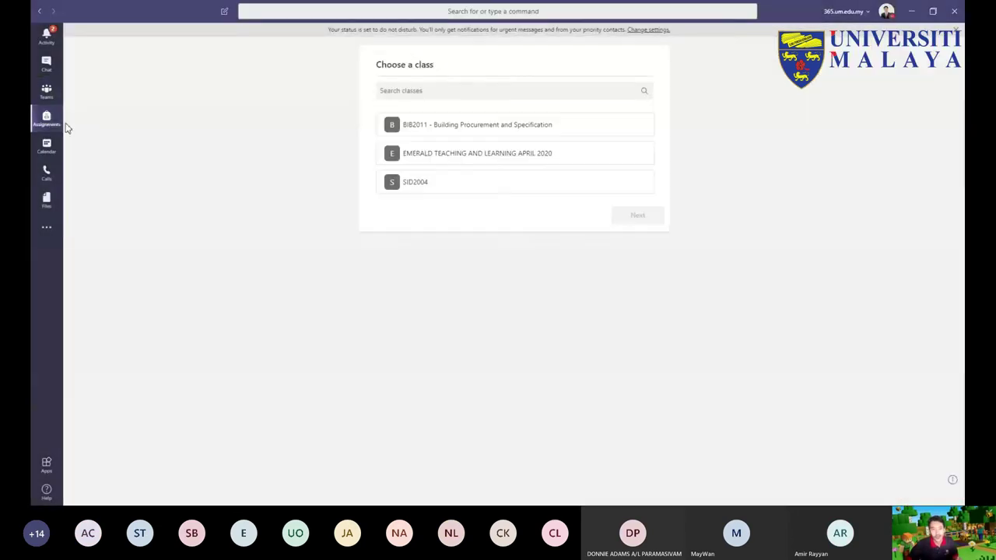
click(47, 91)
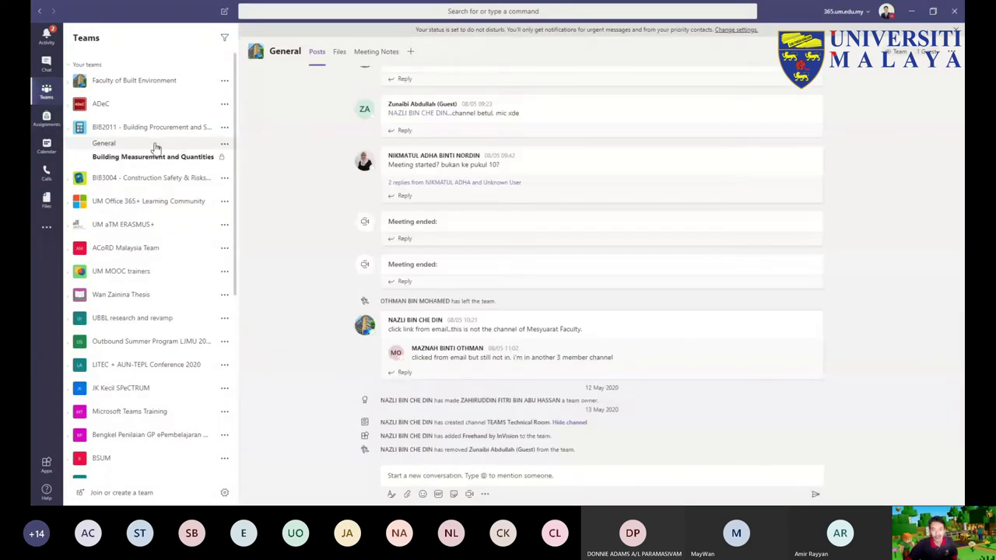
click(160, 180)
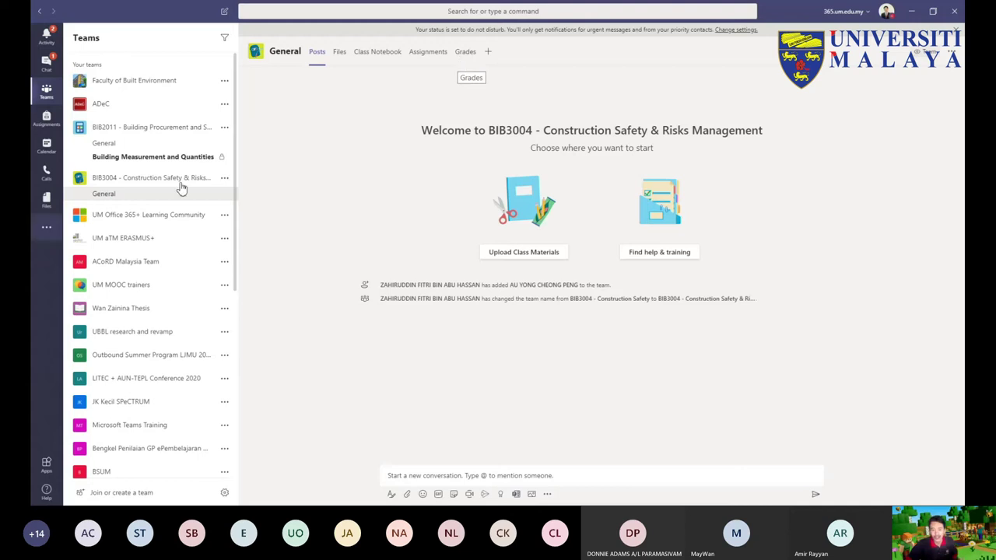
Step: Add a standard channel named Health and safety to the BIB3004 team, automatically shown in everyone's channel list
click(224, 181)
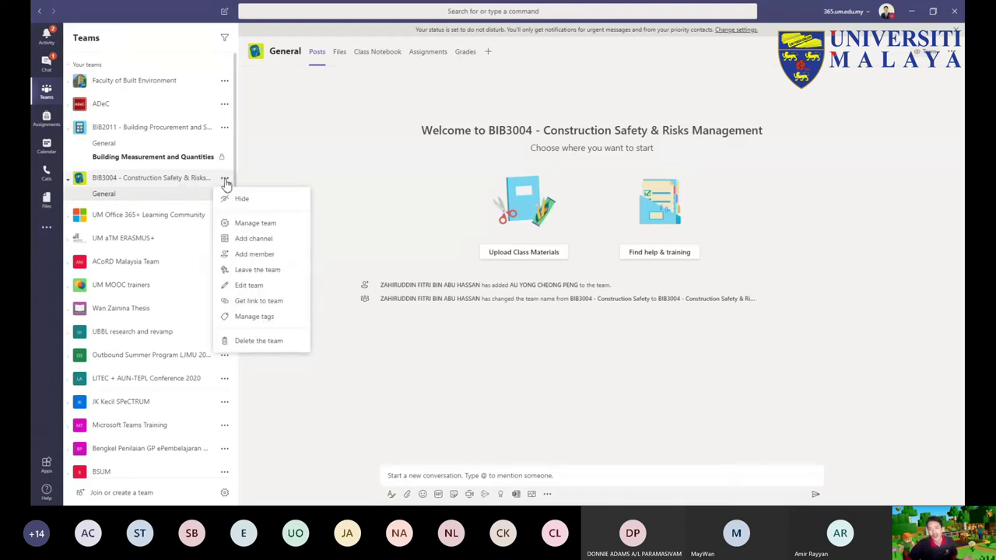
click(257, 238)
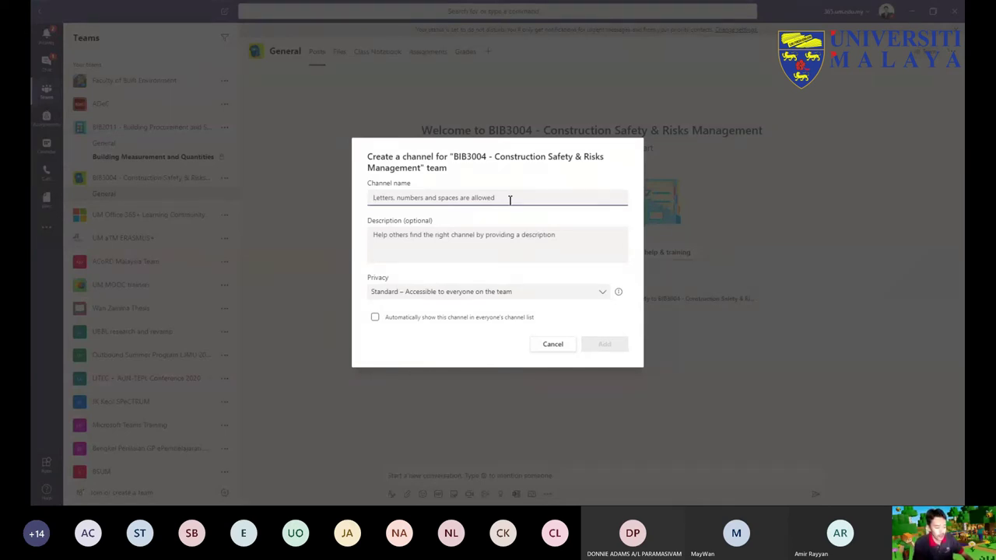
text(Health and safety)
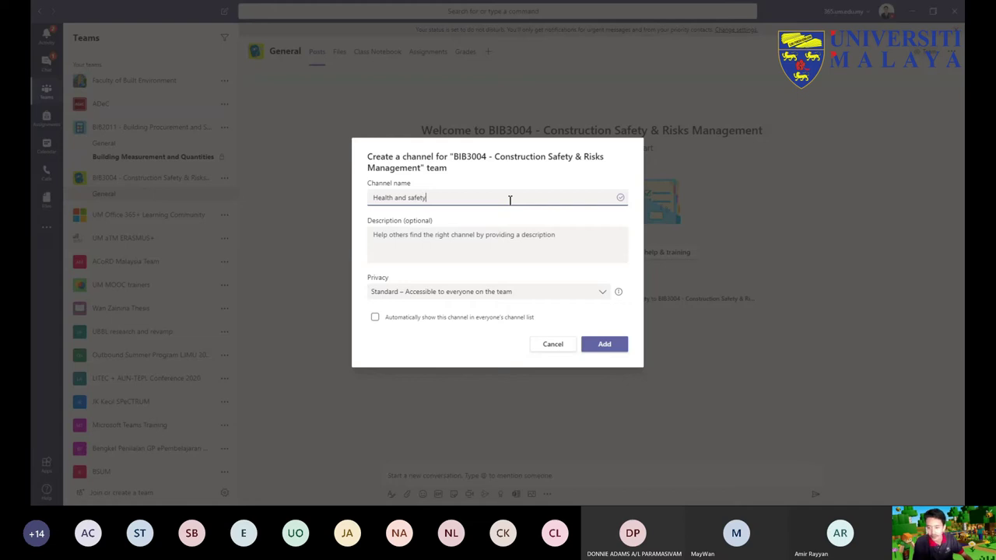
click(498, 248)
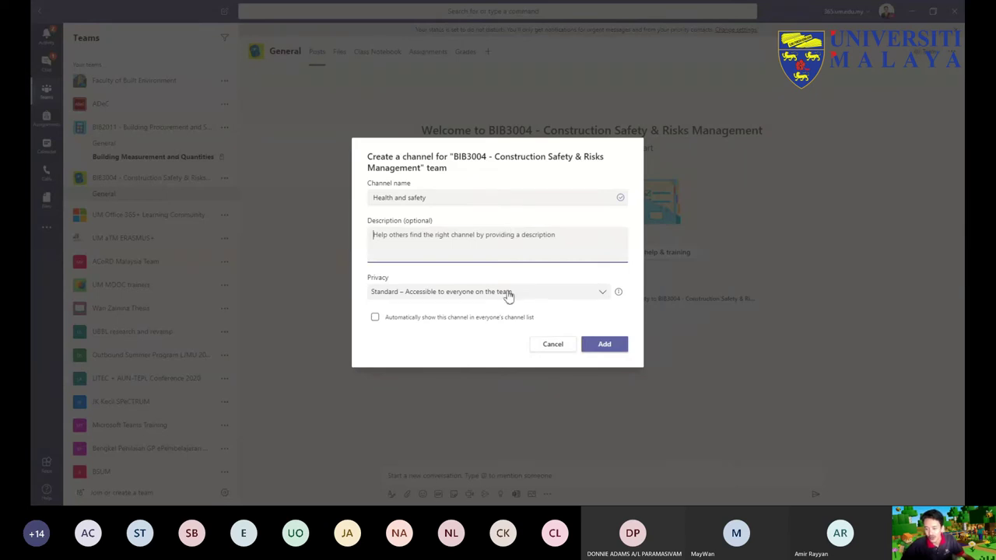
click(430, 336)
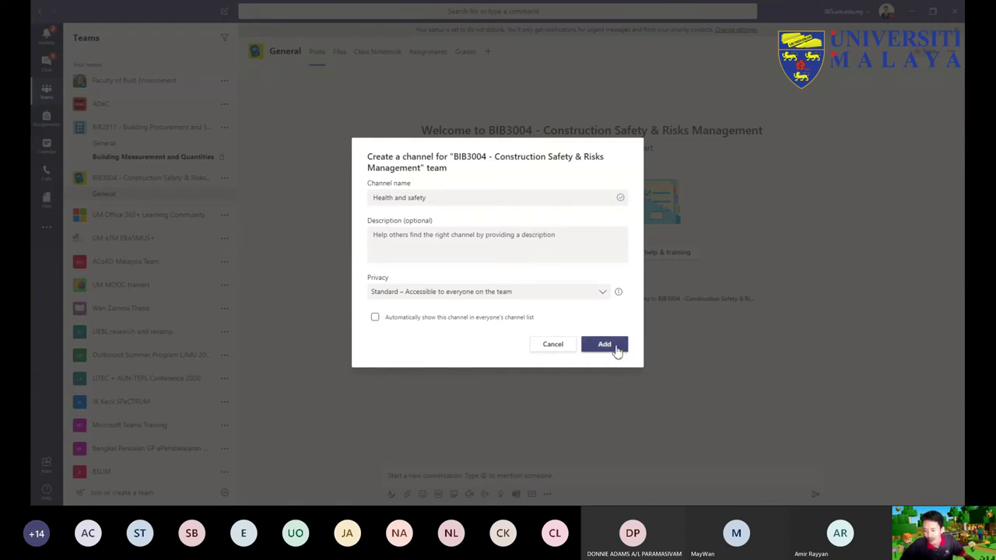
click(375, 317)
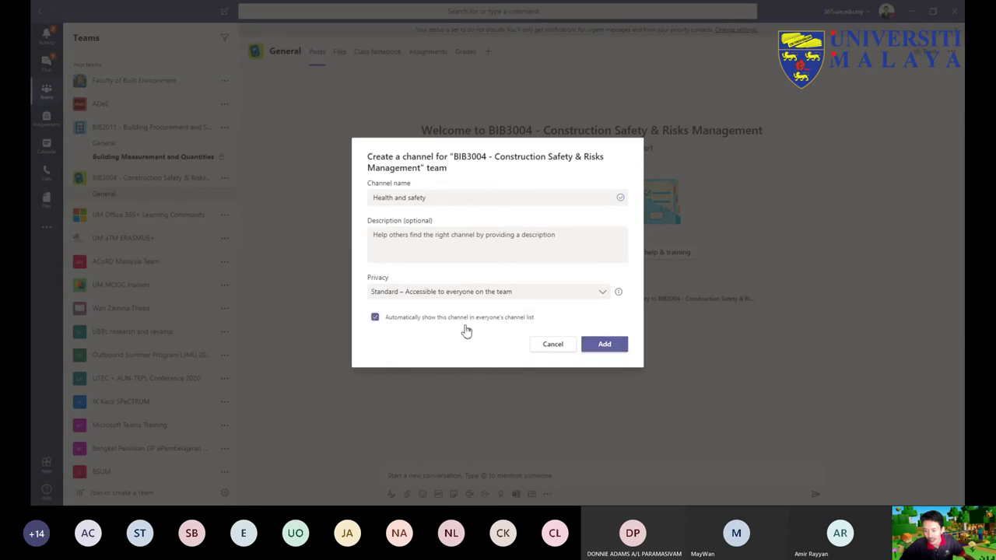
click(606, 344)
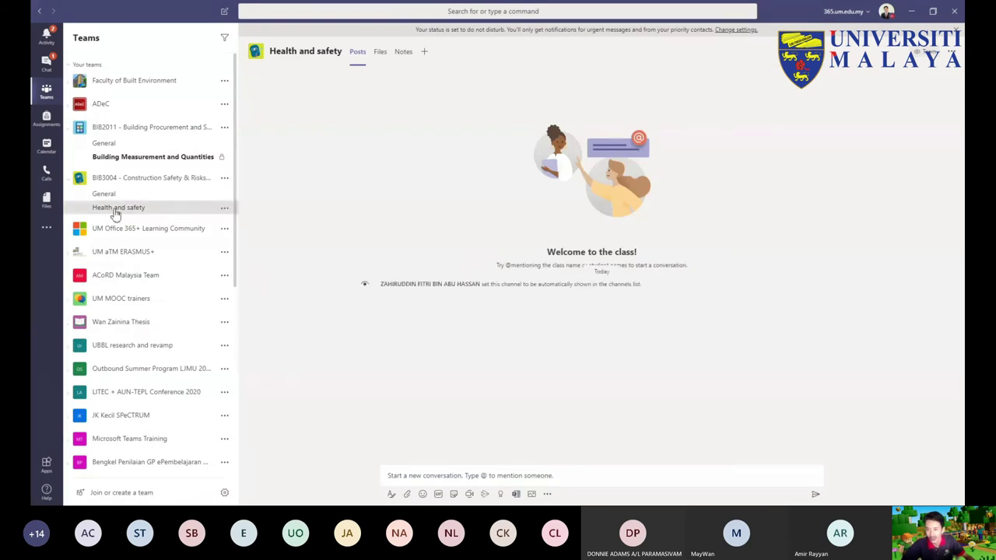
Step: Open the tab gallery for the Health and safety channel and browse the apps that can be added as tabs
click(425, 53)
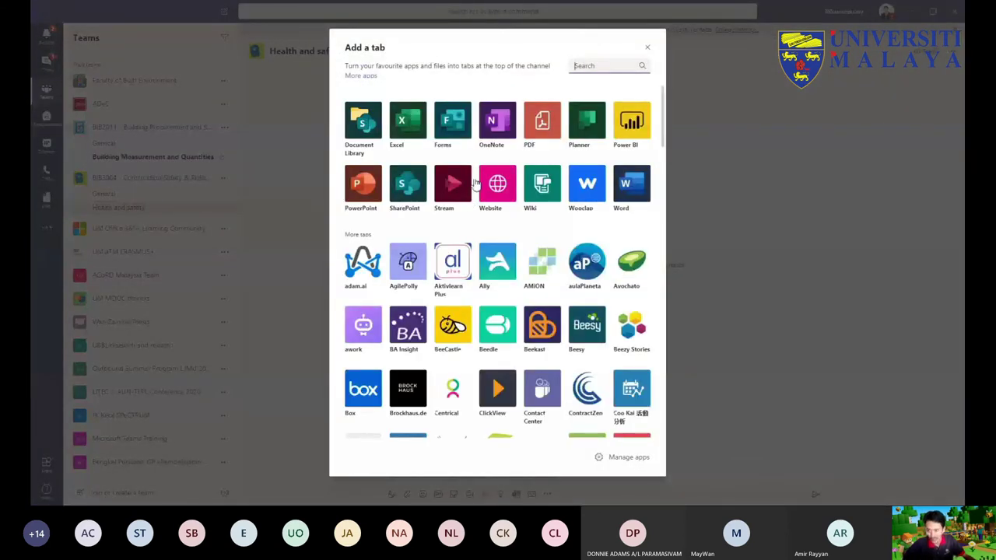
scroll(548, 172, down, 1)
scroll(548, 172, down, 1)
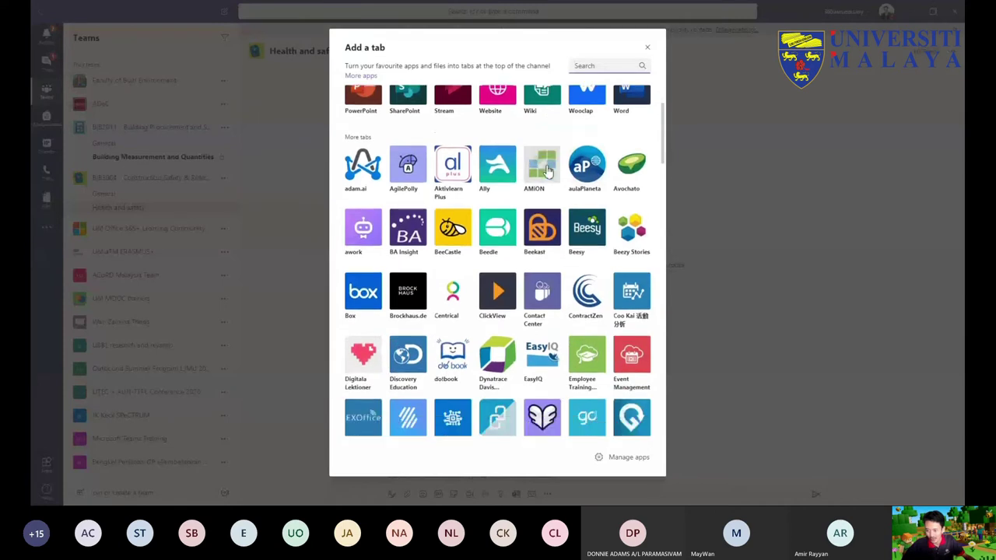
scroll(568, 187, down, 1)
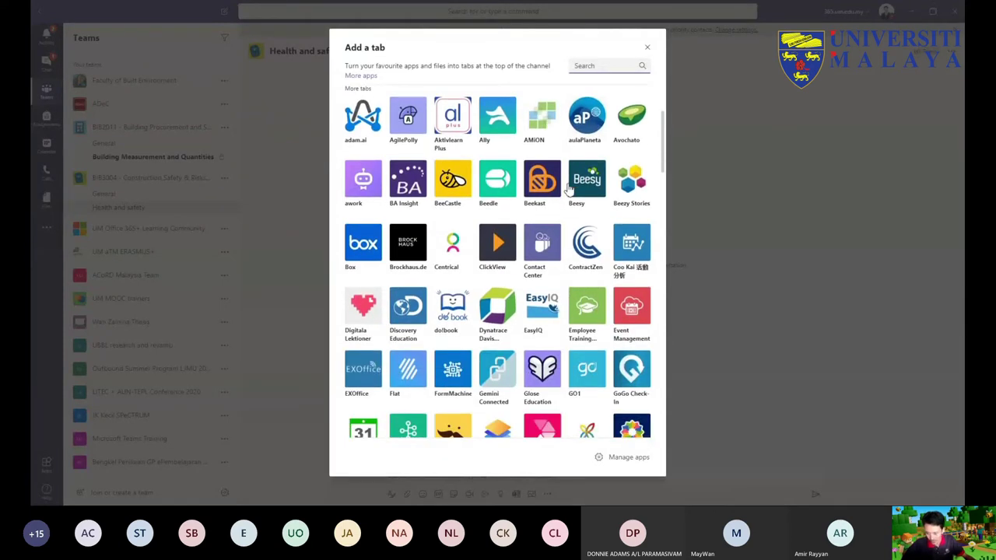
scroll(570, 188, down, 3)
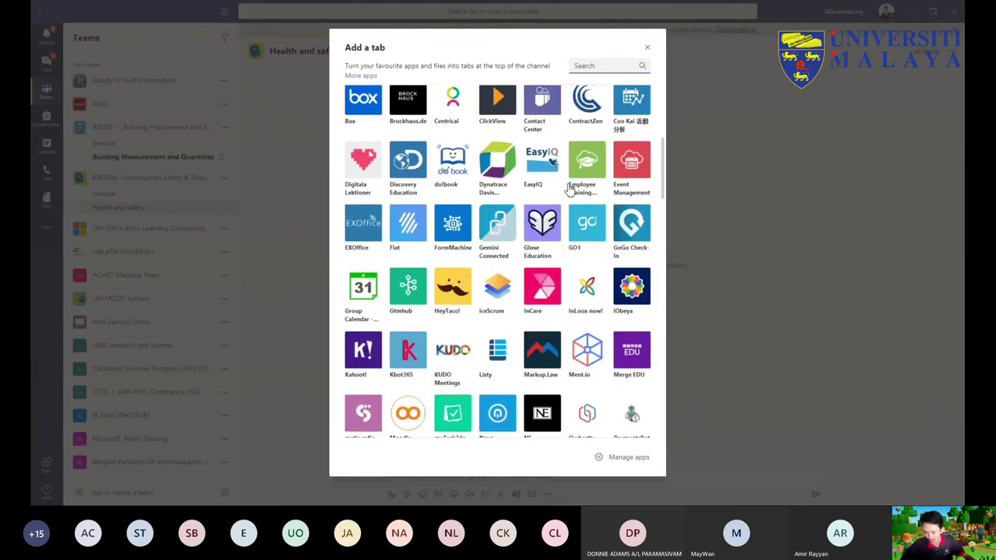
scroll(570, 189, down, 1)
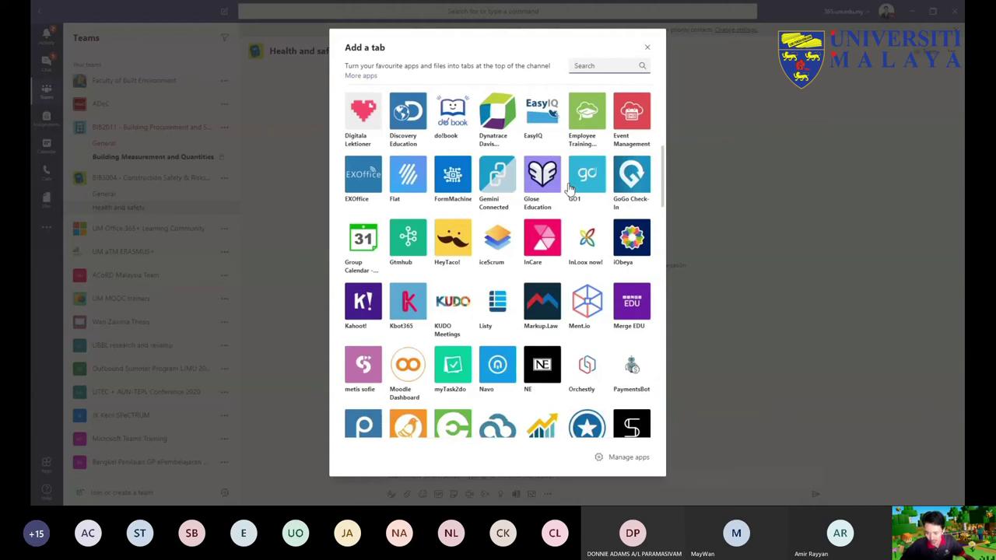
scroll(570, 188, down, 3)
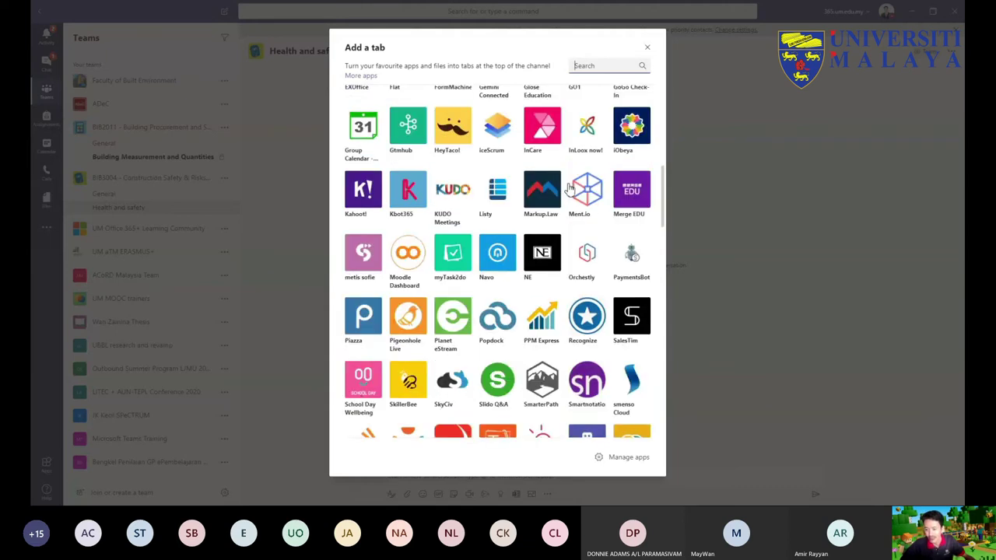
scroll(571, 189, up, 8)
scroll(576, 187, up, 2)
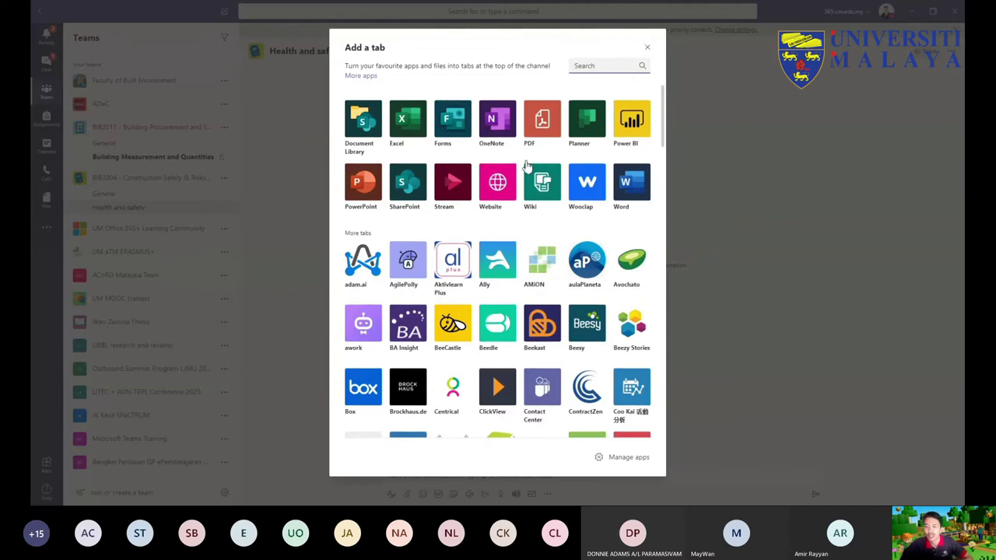
scroll(521, 164, down, 5)
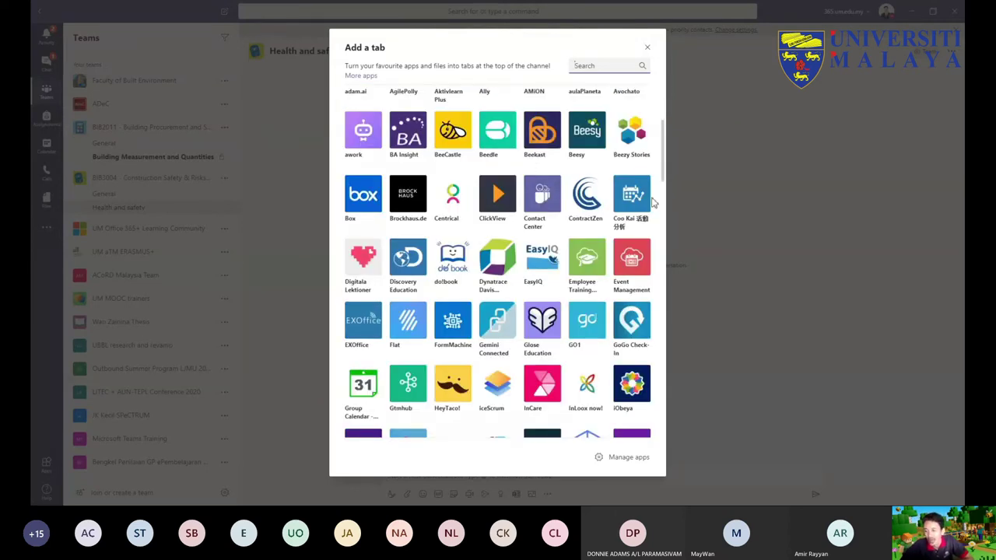
scroll(529, 199, down, 4)
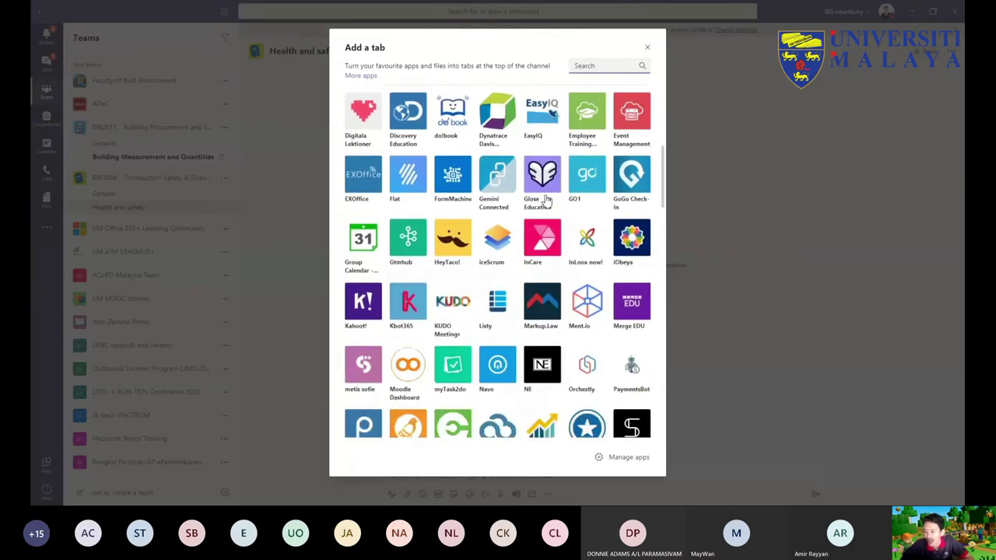
scroll(541, 201, down, 1)
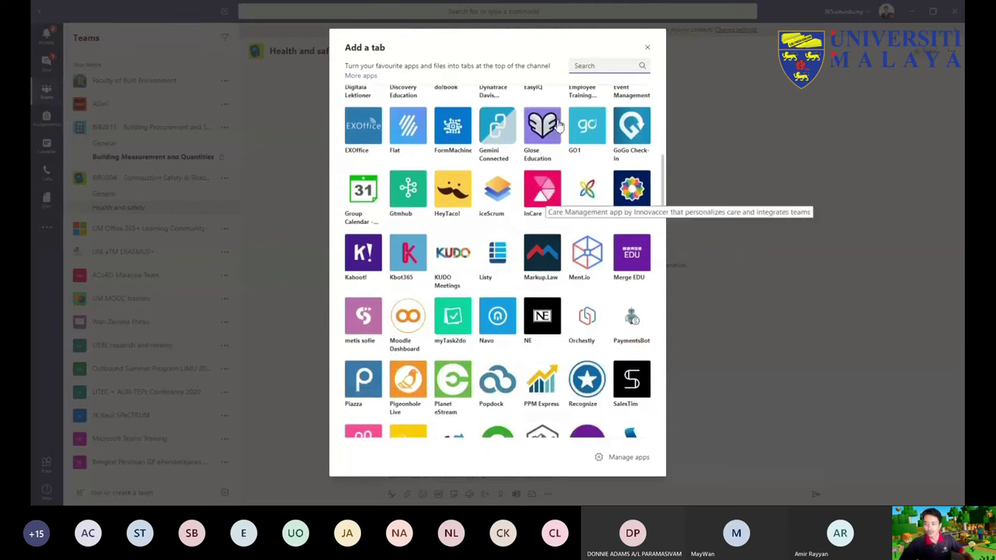
Step: Find Trello in the tab gallery, add the app, try its Trello login, and close the tab setup without saving
text(trello)
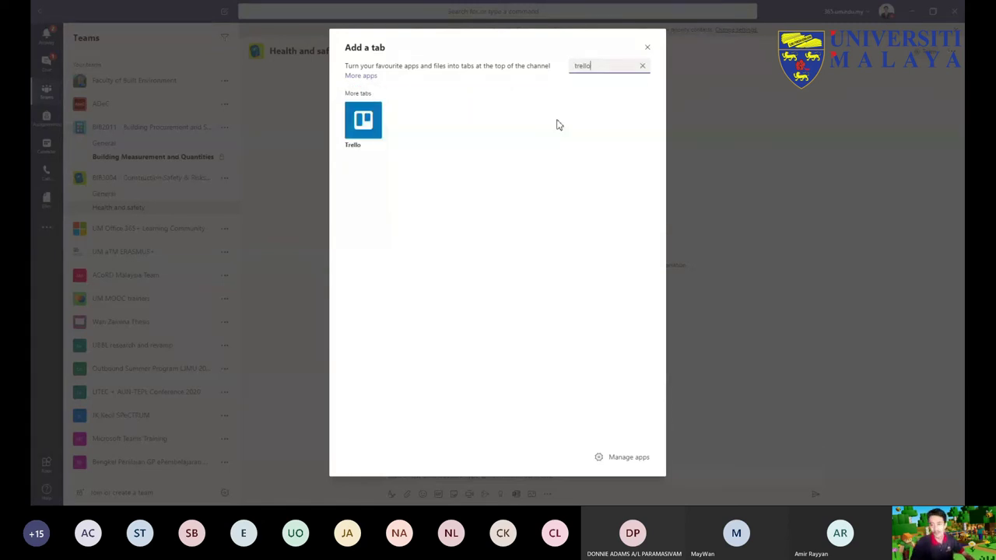
click(362, 124)
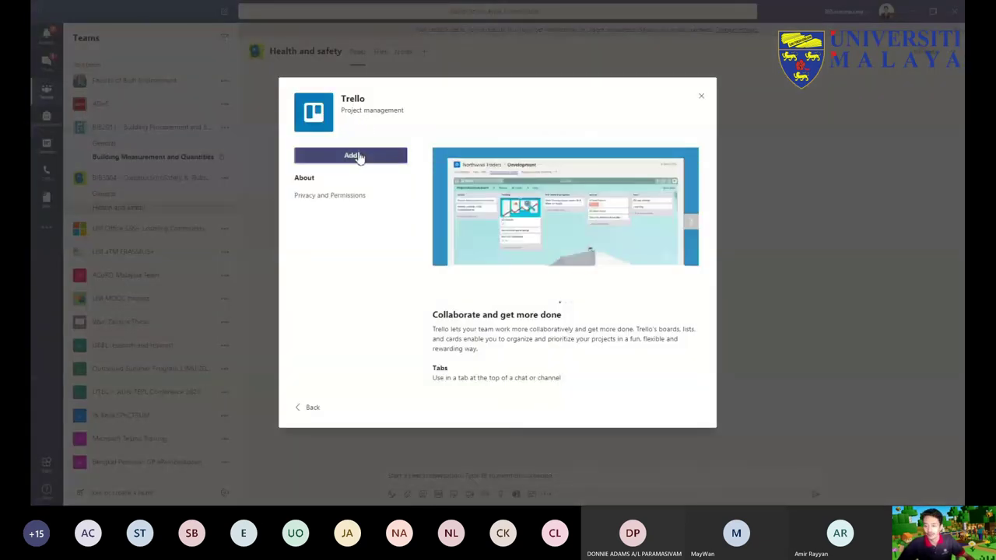
click(357, 157)
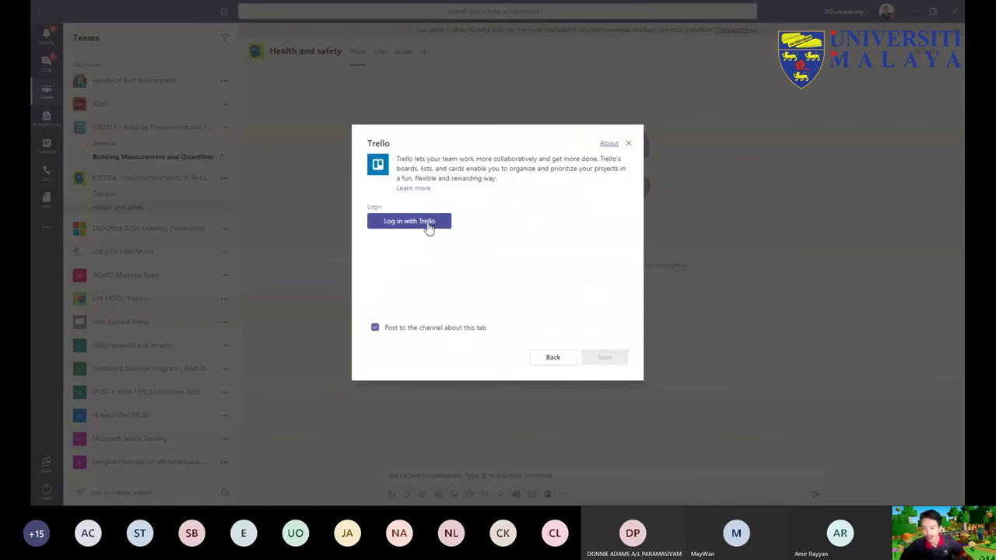
click(427, 224)
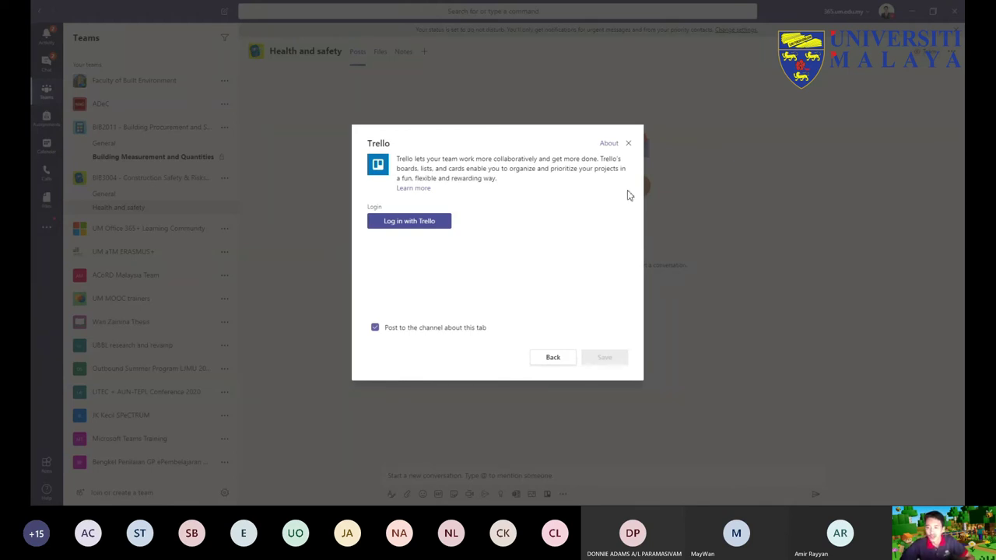
click(628, 143)
Step: Reopen the Health and safety channel's tab gallery and look through the available apps down to the end
click(424, 52)
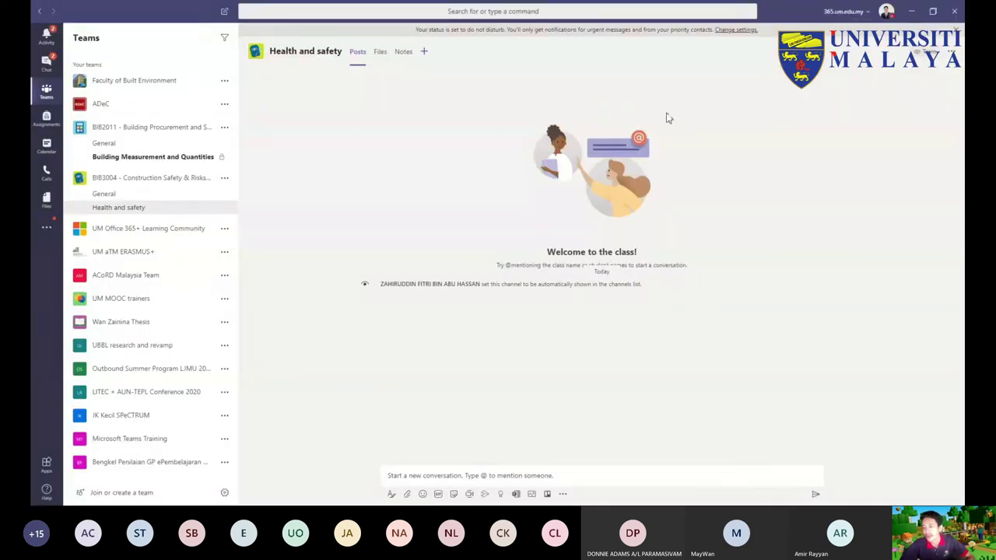
scroll(582, 190, down, 5)
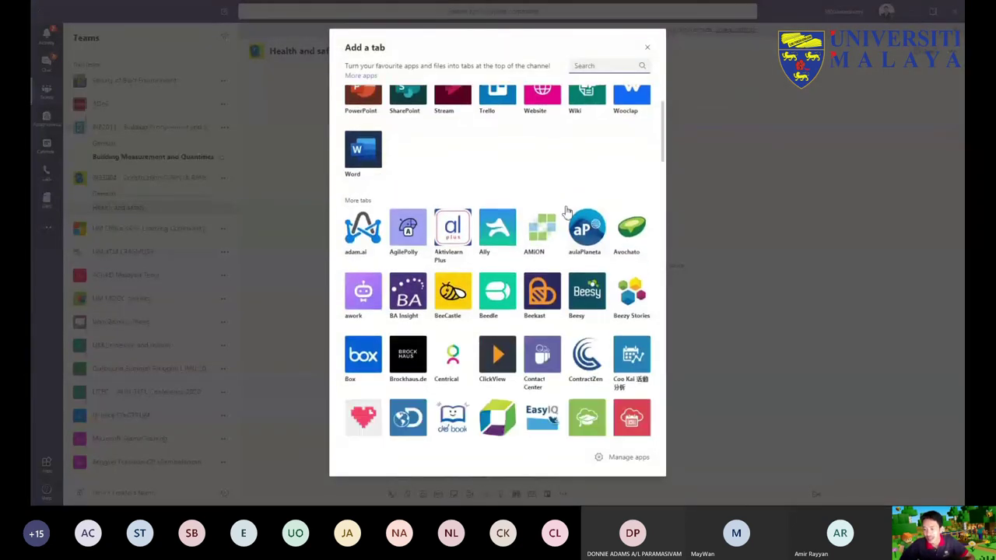
scroll(571, 212, down, 15)
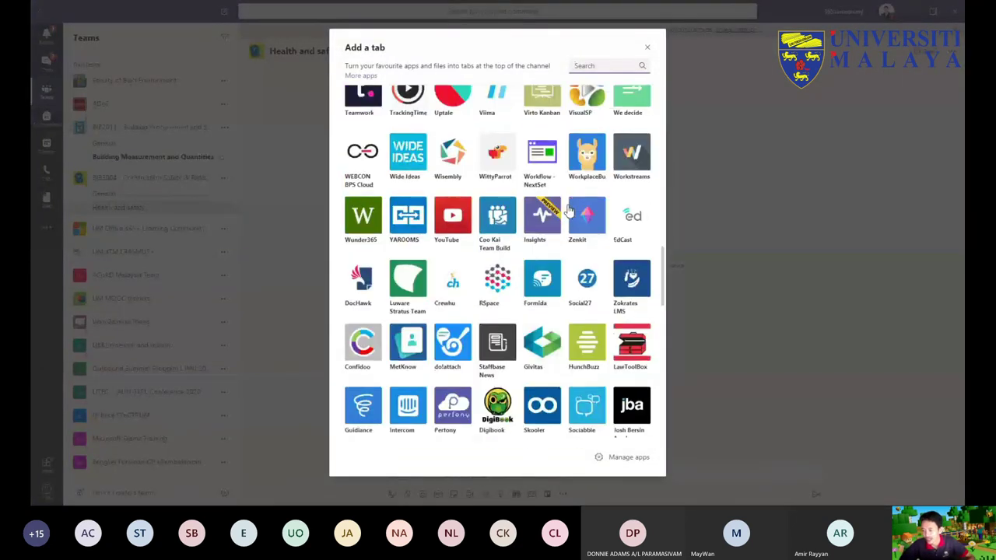
scroll(570, 212, down, 5)
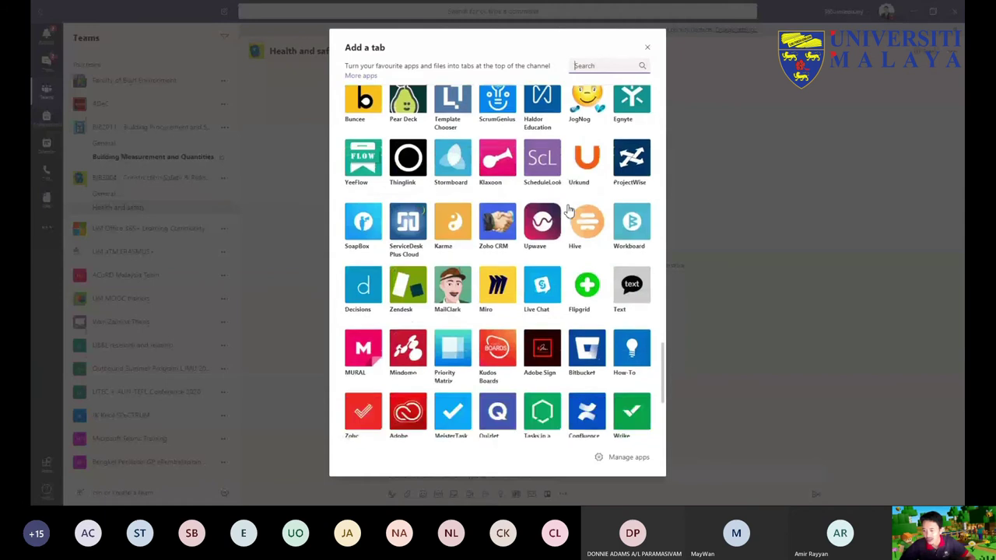
scroll(569, 210, down, 3)
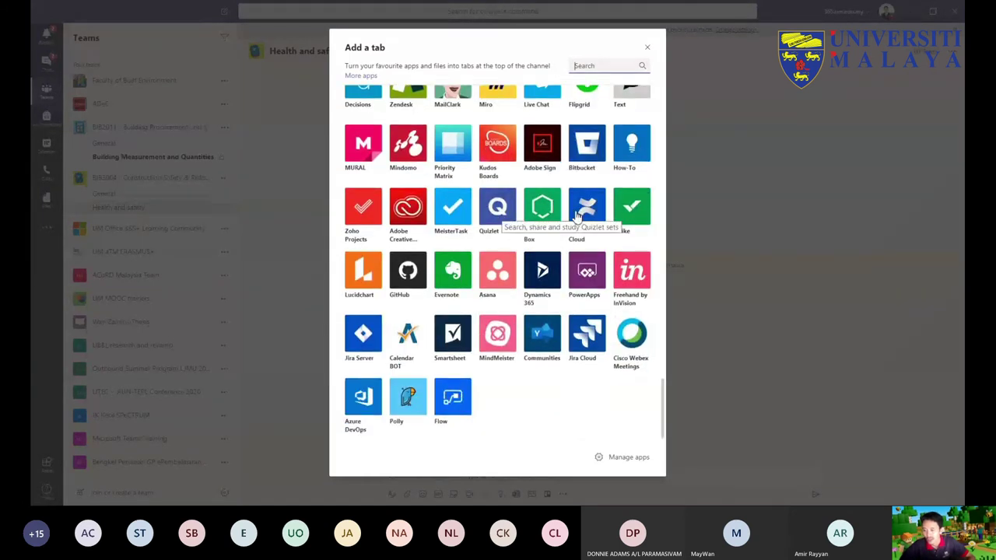
scroll(523, 296, down, 1)
scroll(544, 361, up, 4)
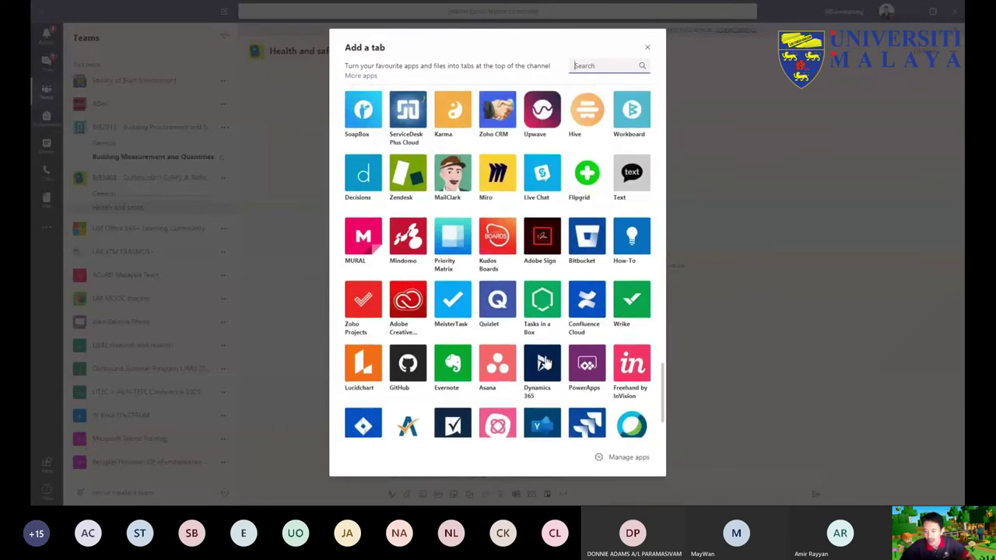
scroll(549, 355, up, 8)
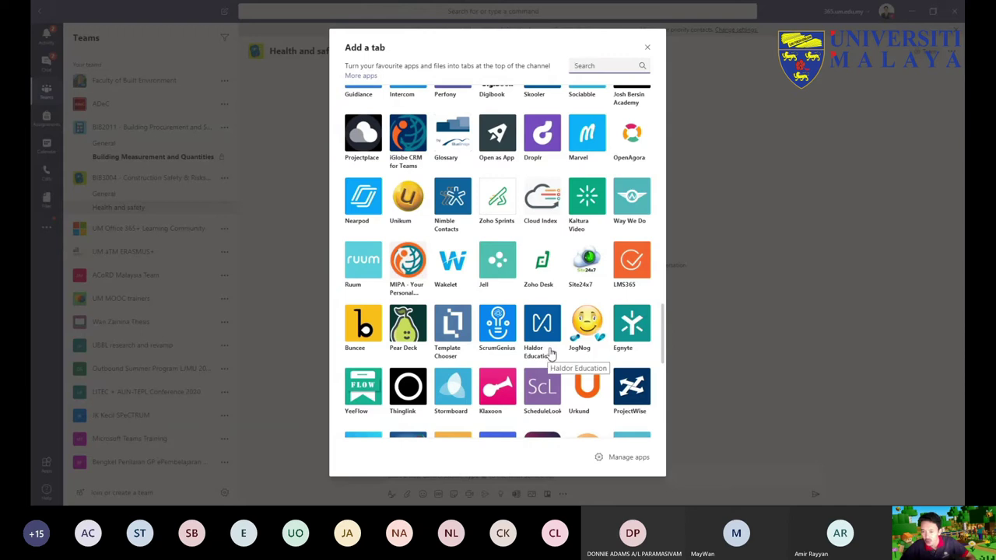
scroll(550, 354, up, 1)
Step: Search the tab gallery for "zoom" and clear the search
text(zo)
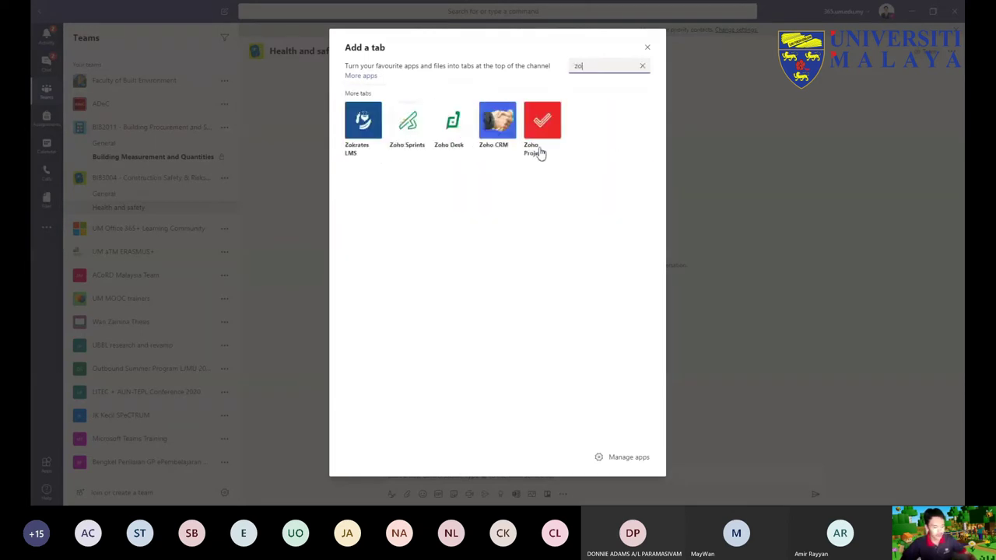
text(om)
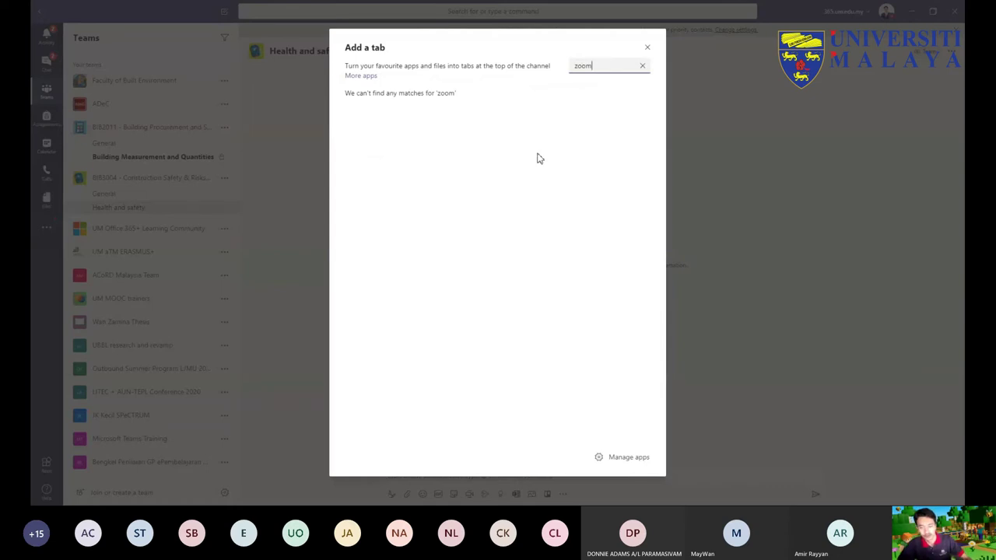
key(BackSpace)
key(BackSpace)
key(BackSpace)
key(BackSpace)
Step: Examine the full list of tab apps, from Kahoot! and other teaching tools to Cisco Webex Meetings
scroll(560, 237, down, 3)
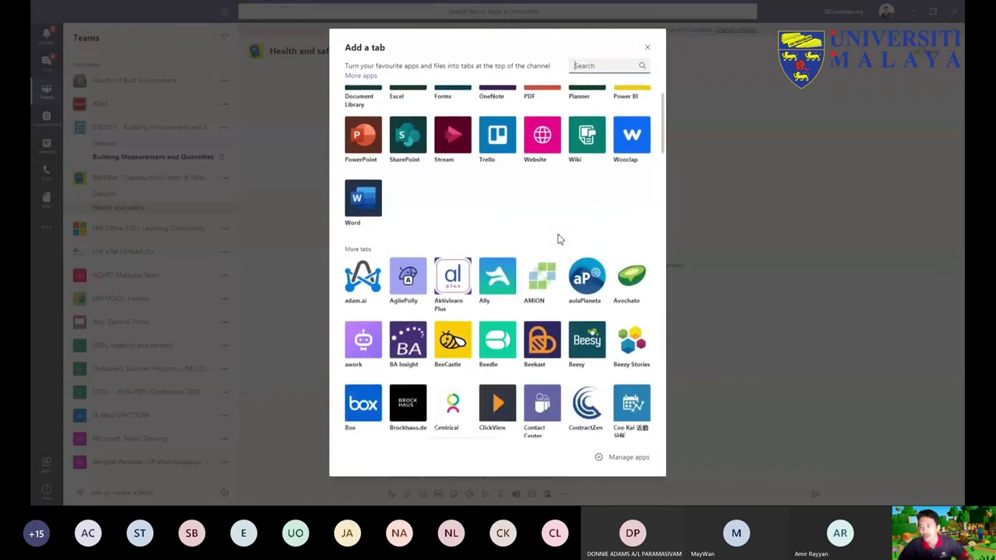
scroll(560, 237, down, 5)
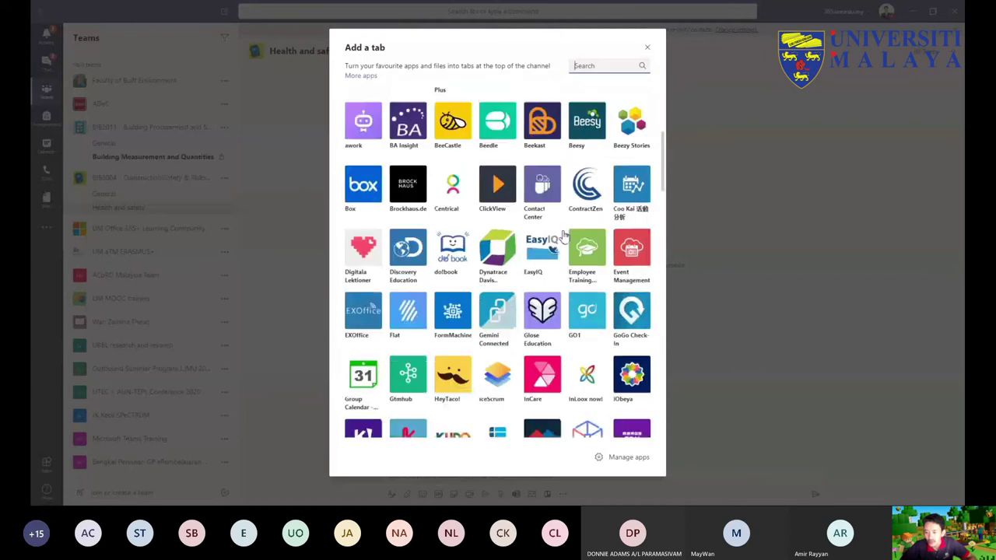
scroll(564, 237, down, 3)
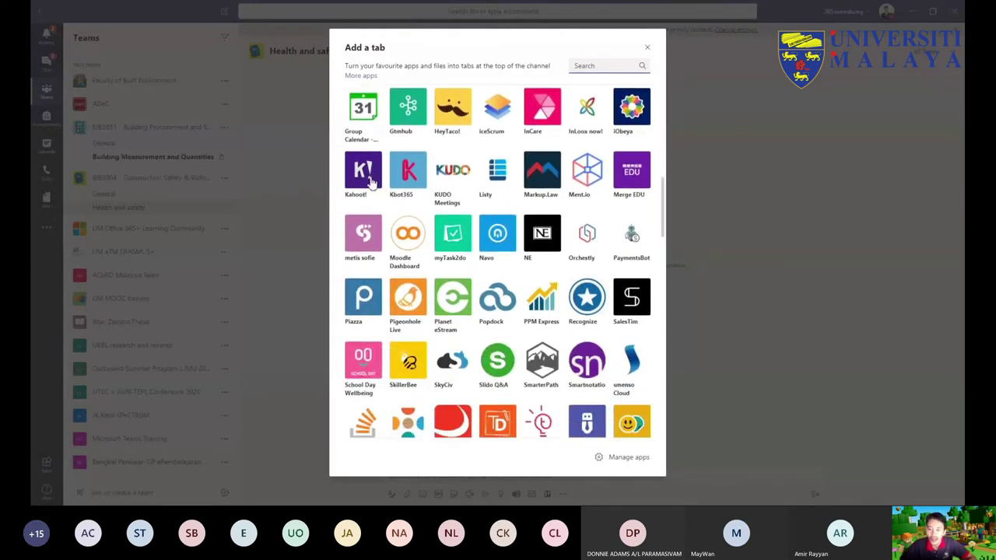
scroll(560, 241, down, 2)
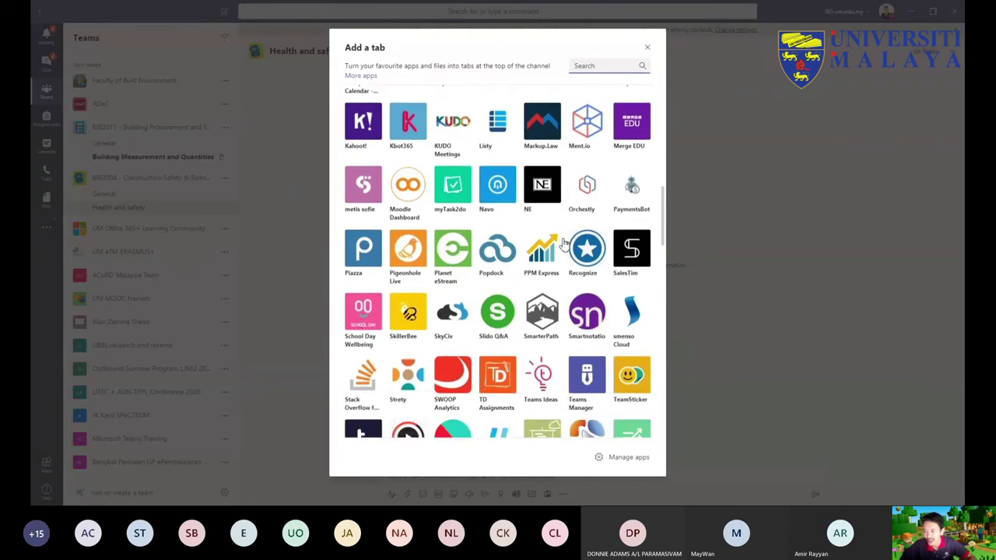
scroll(563, 246, down, 4)
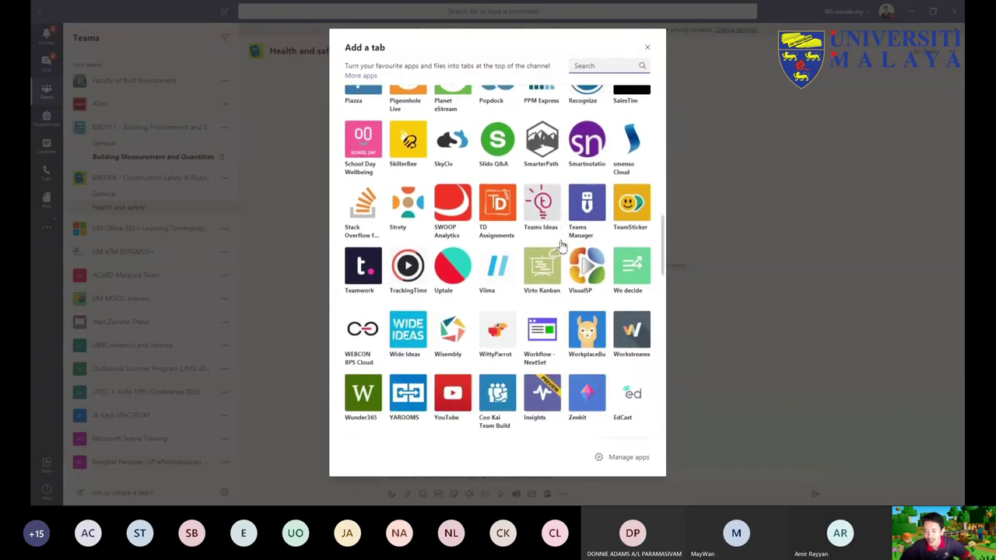
scroll(562, 246, down, 3)
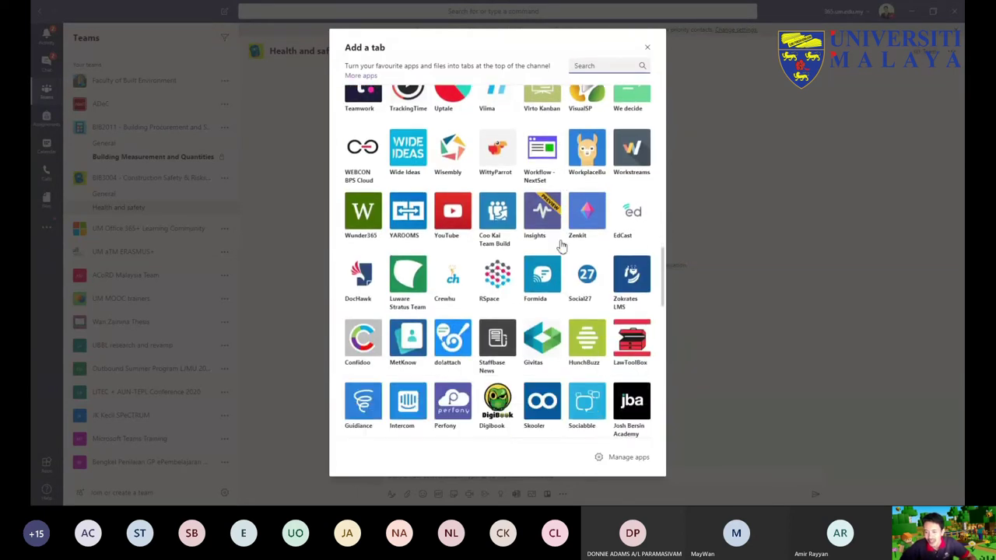
scroll(562, 246, down, 3)
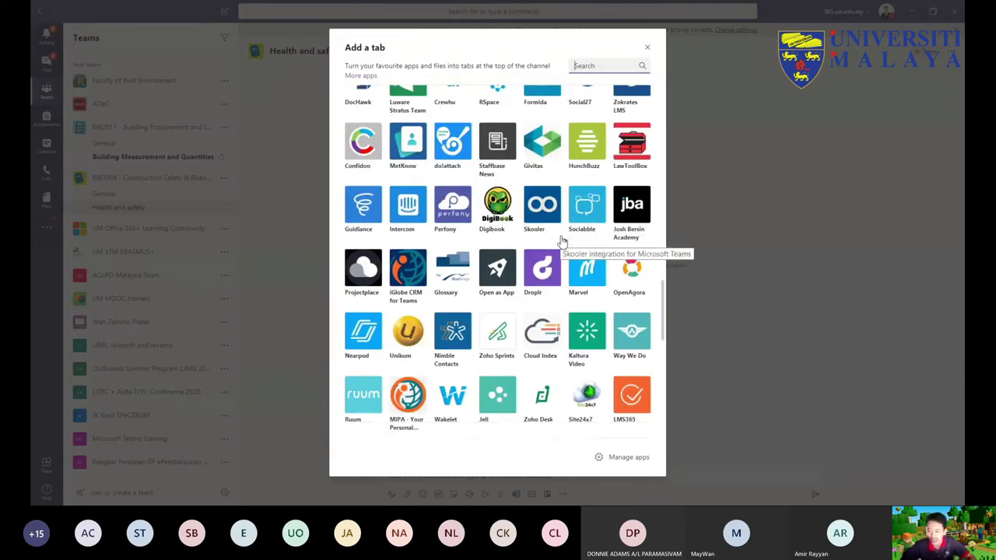
scroll(561, 243, down, 2)
scroll(575, 222, down, 3)
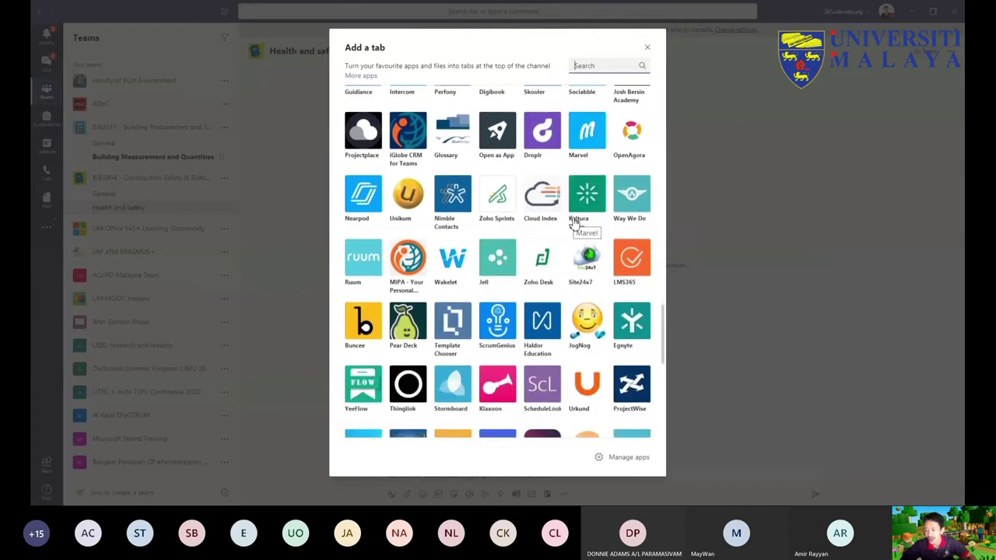
scroll(498, 268, down, 3)
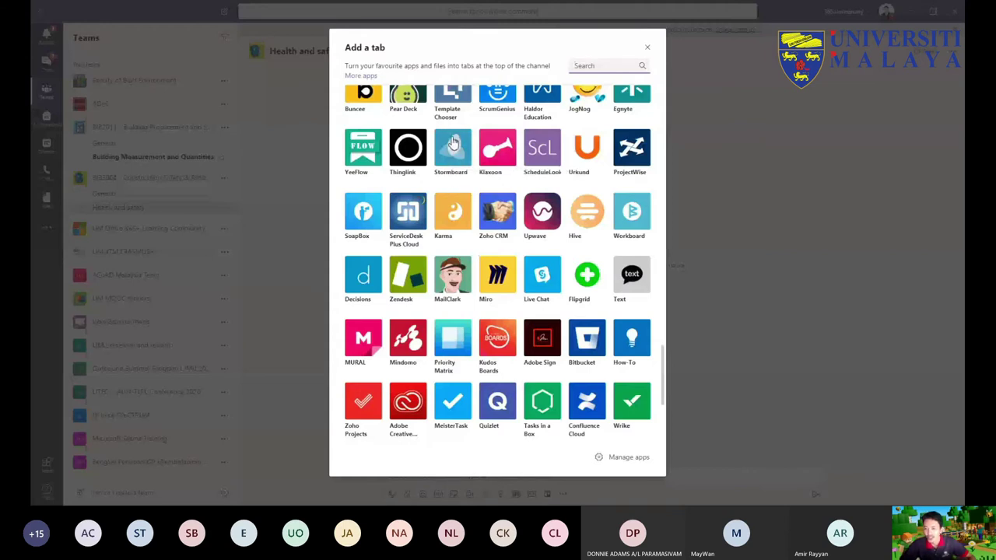
scroll(591, 218, down, 2)
scroll(589, 218, down, 1)
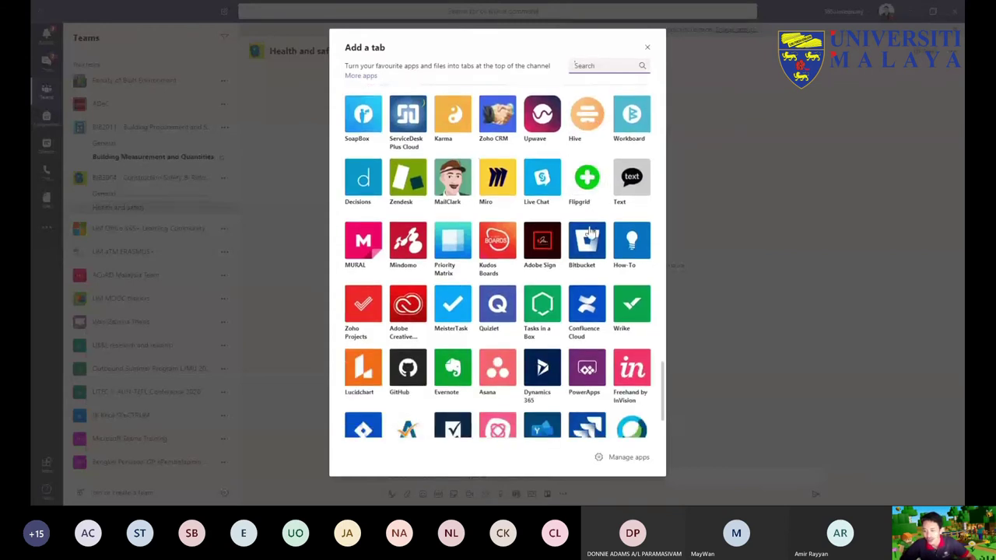
scroll(548, 351, down, 1)
scroll(548, 351, down, 1)
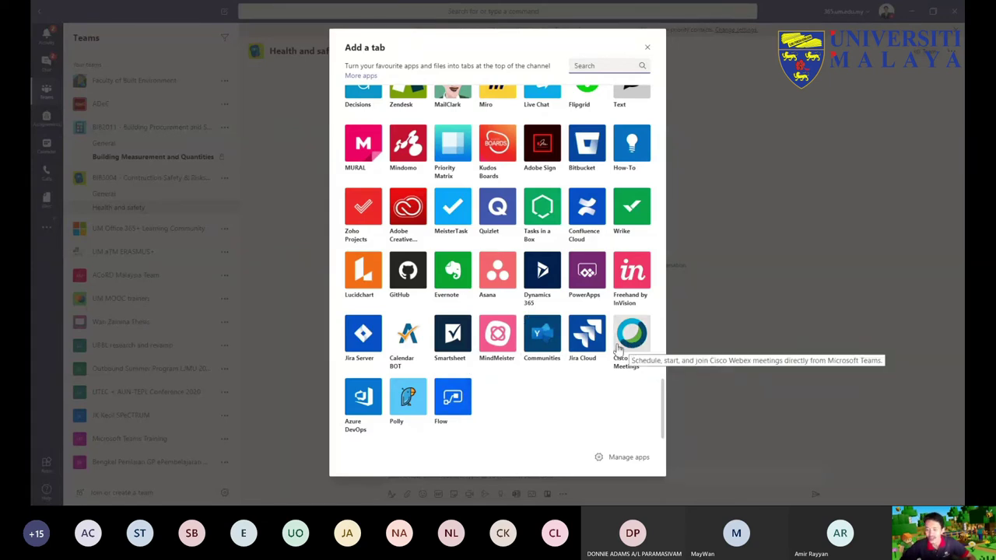
scroll(593, 326, up, 1)
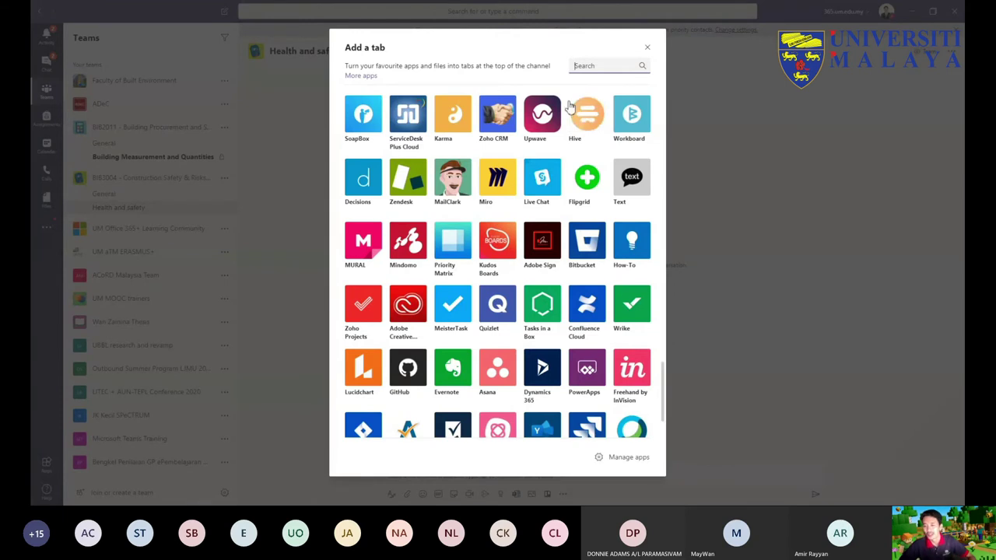
Step: Close the tab gallery and review the BIB2011 team's General channel and the posts in its Building Measurement and Quantities channel
click(647, 47)
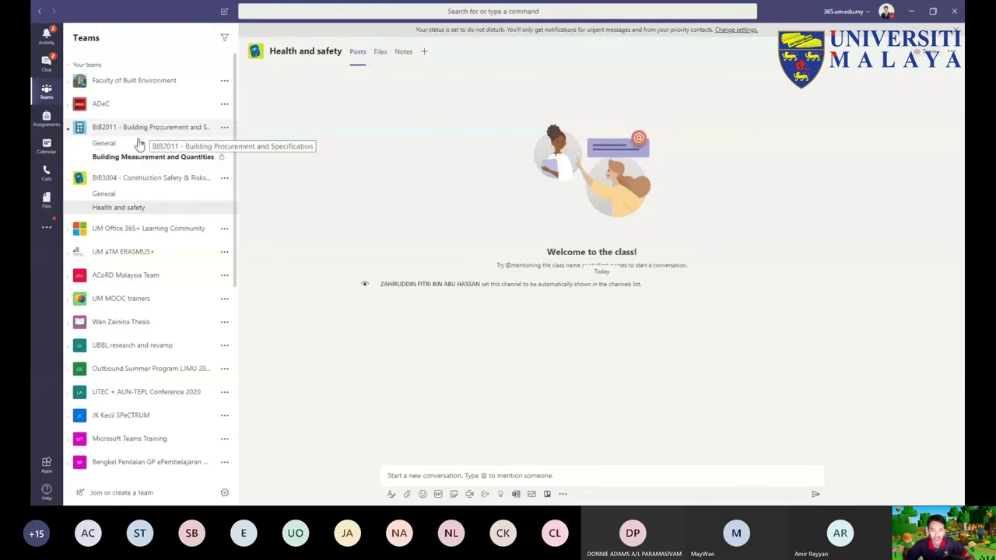
click(109, 144)
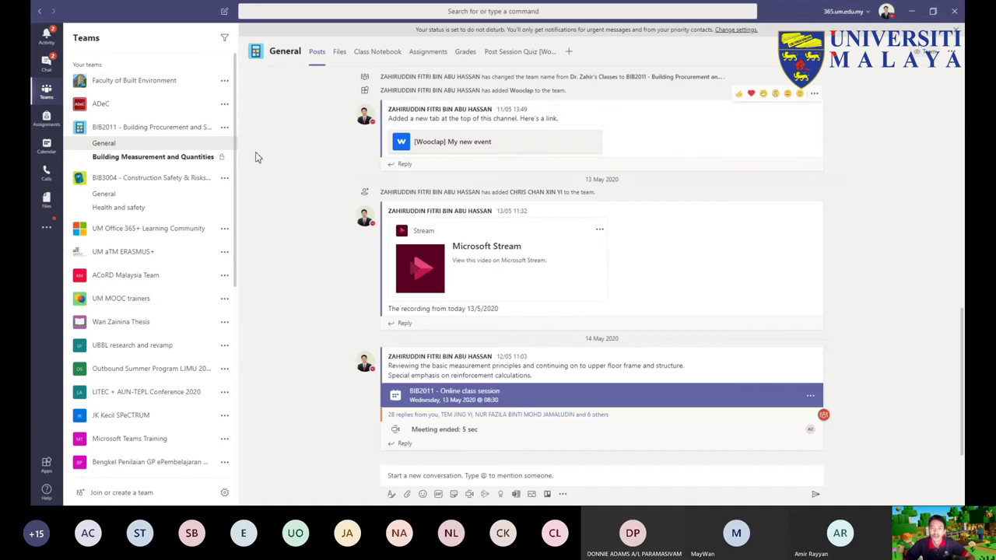
click(144, 160)
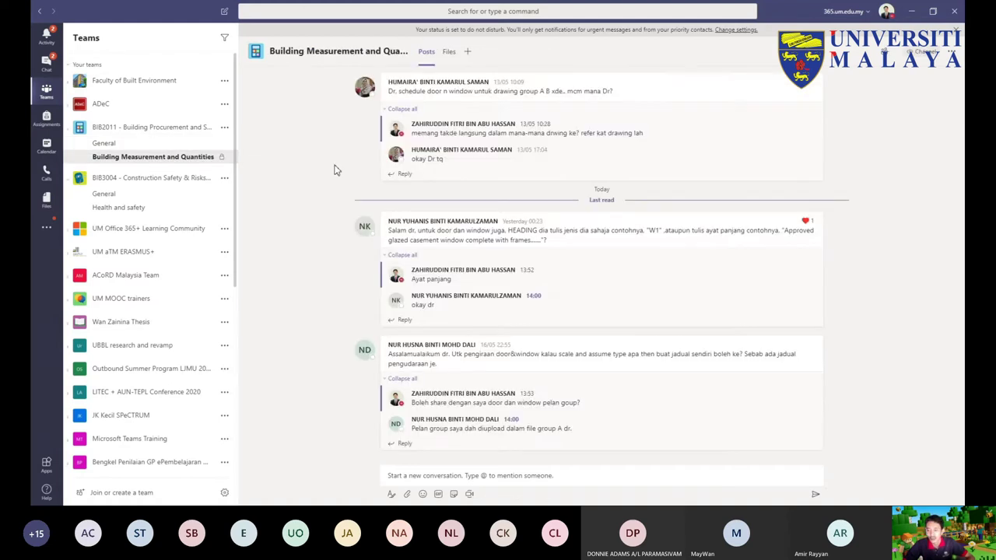
scroll(601, 269, up, 10)
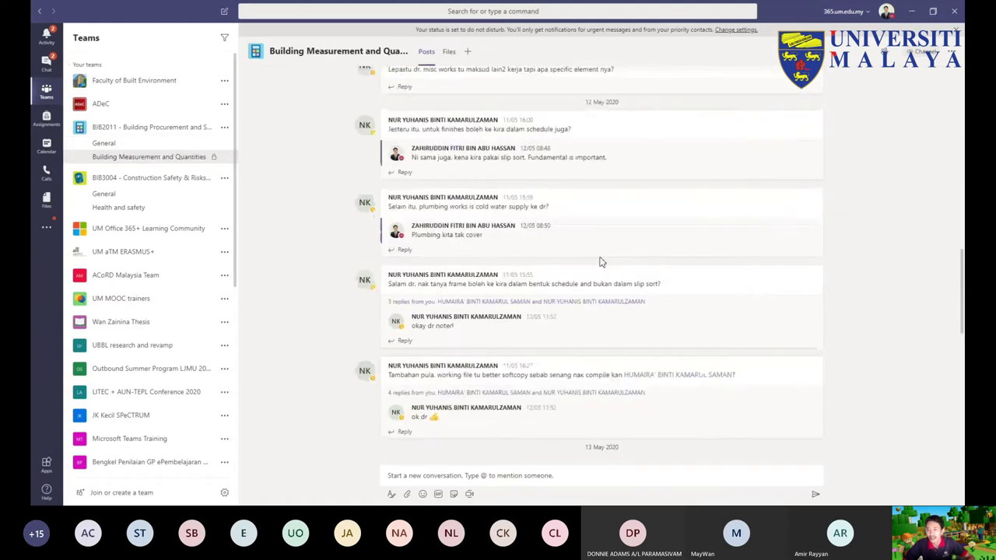
scroll(600, 257, up, 5)
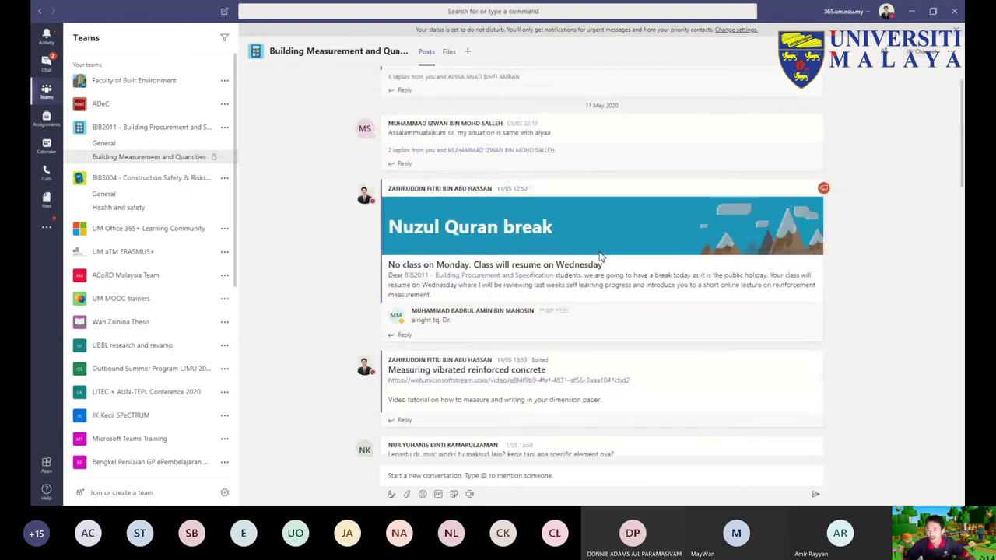
scroll(597, 197, down, 10)
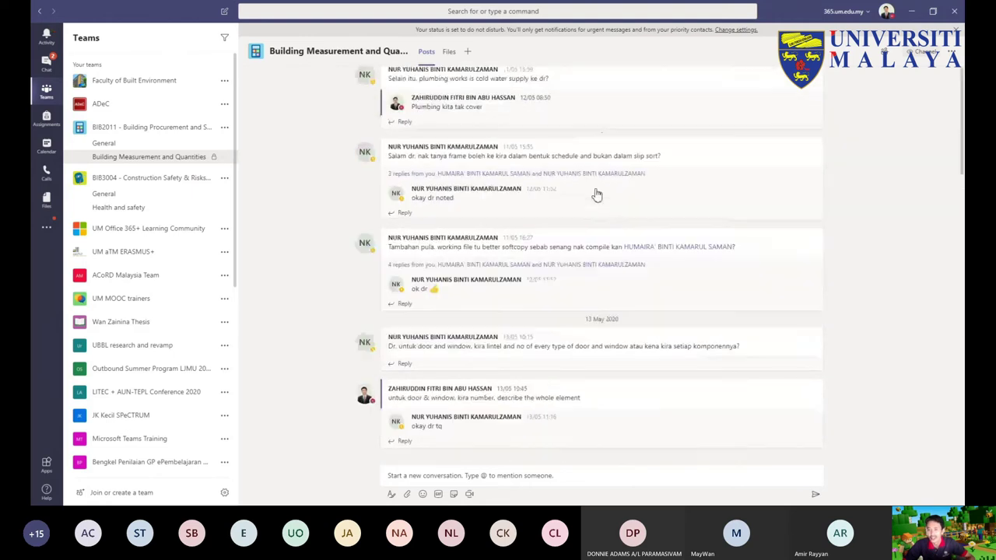
scroll(595, 193, down, 4)
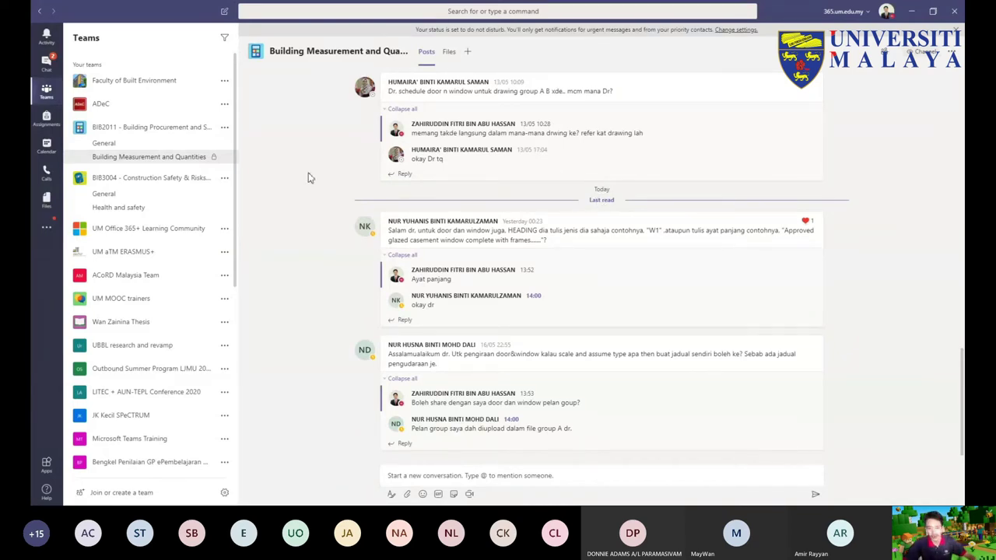
Step: Start an announcement in the BIB3004 team's General channel with the headline "Hello to this class"
click(123, 196)
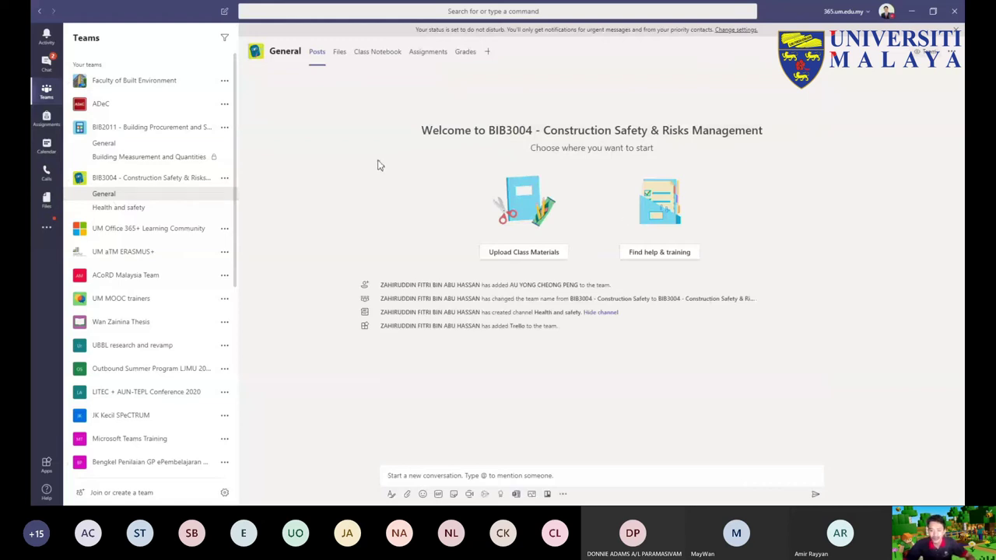
click(433, 476)
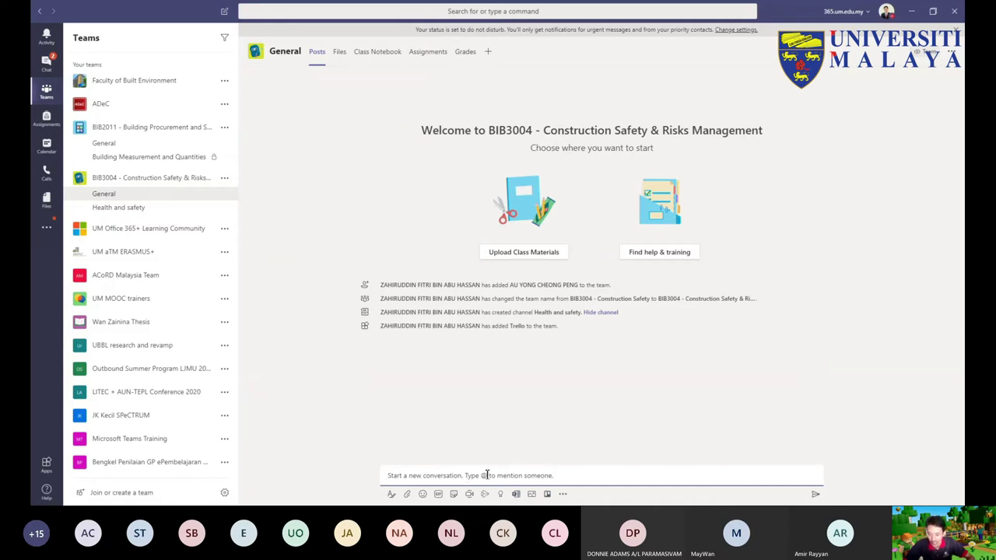
click(392, 494)
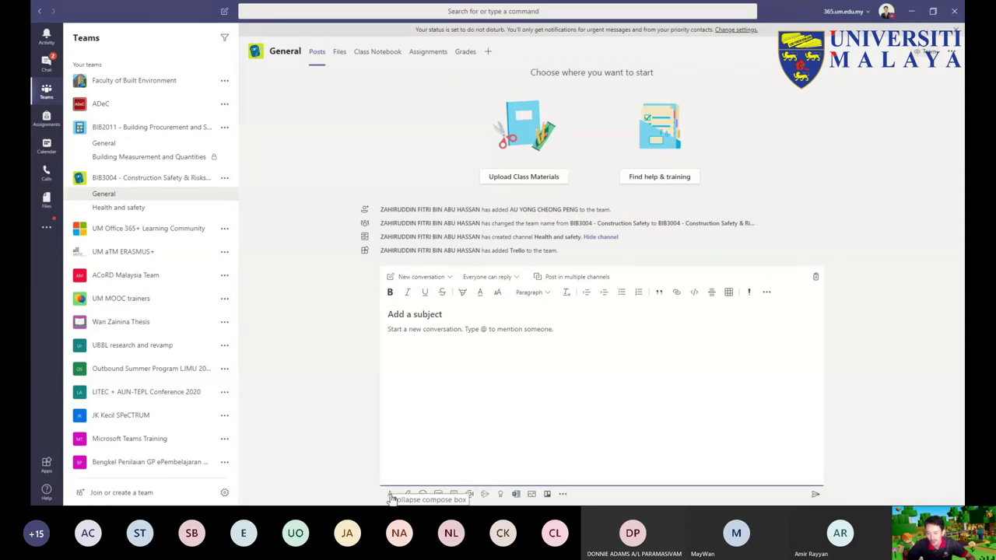
click(447, 280)
click(422, 313)
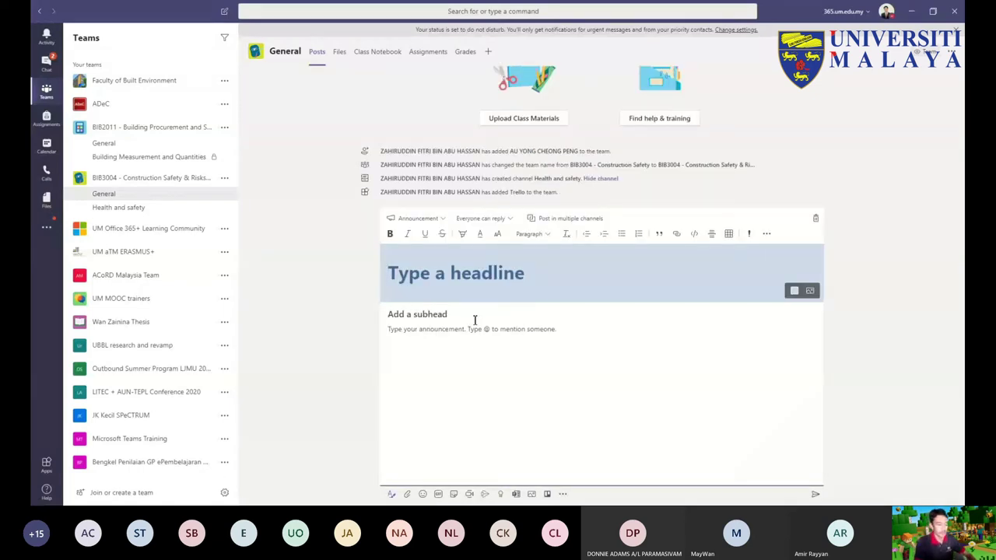
text(Hello to this )
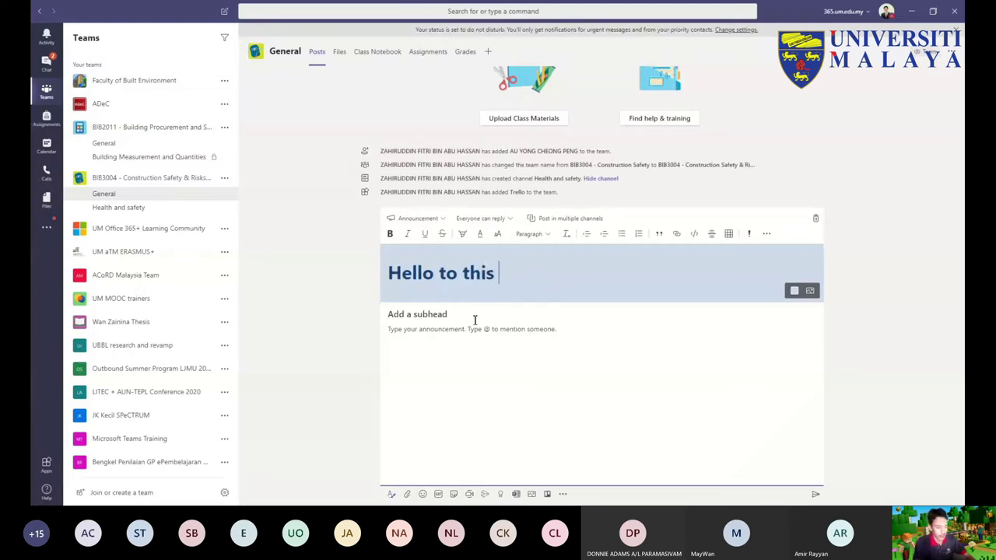
text(class)
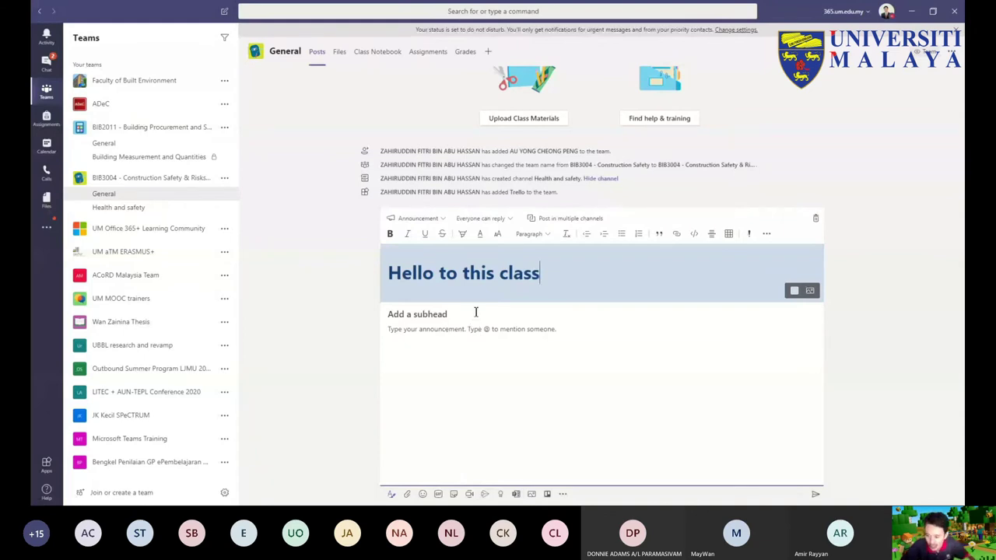
Step: Limit replies to you and moderators, and set the dark illustration with craft tools as the headline background
click(512, 221)
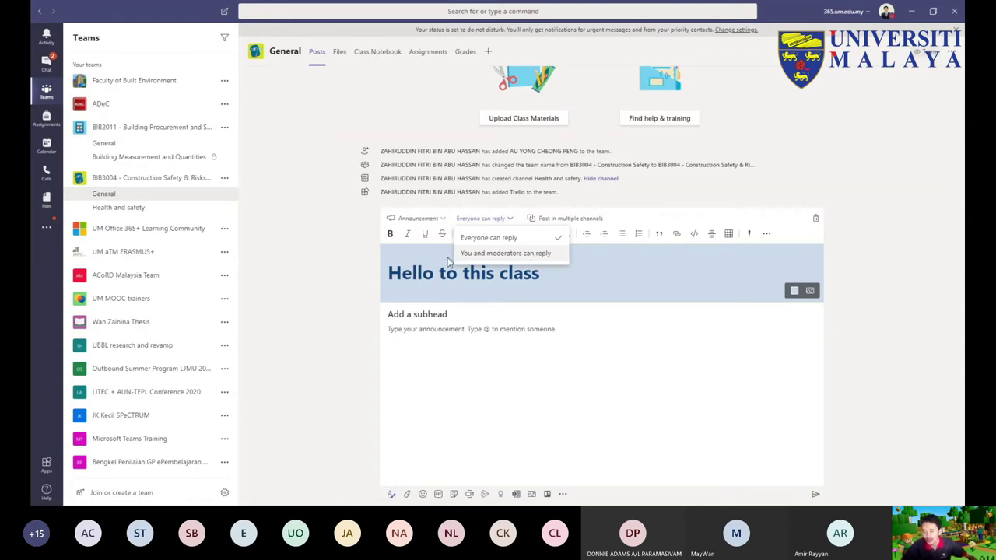
click(513, 255)
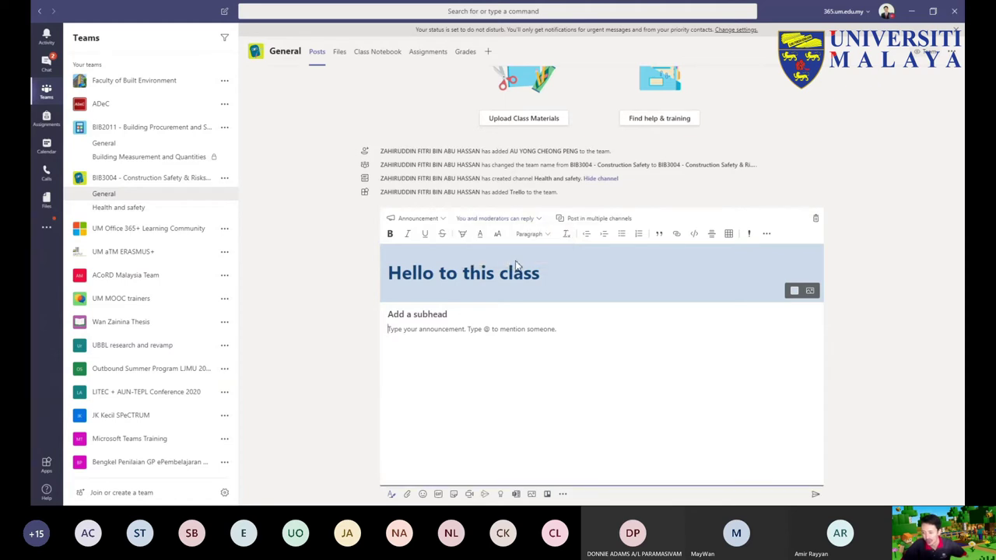
click(810, 292)
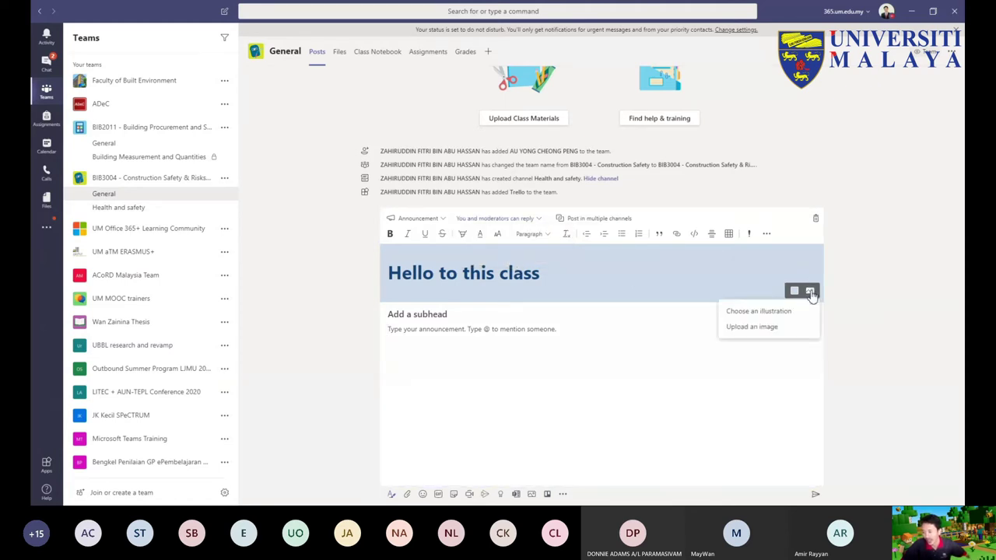
click(762, 313)
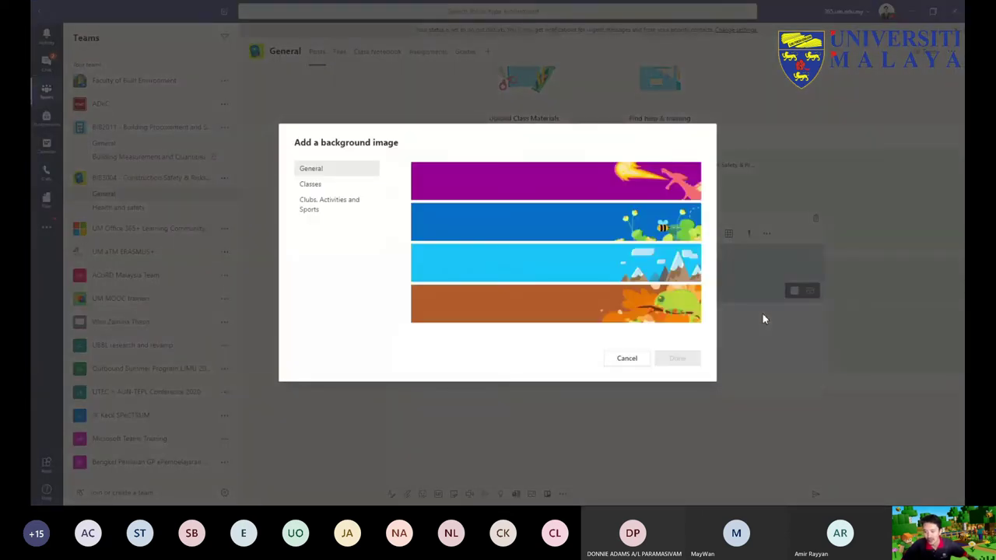
scroll(569, 218, down, 2)
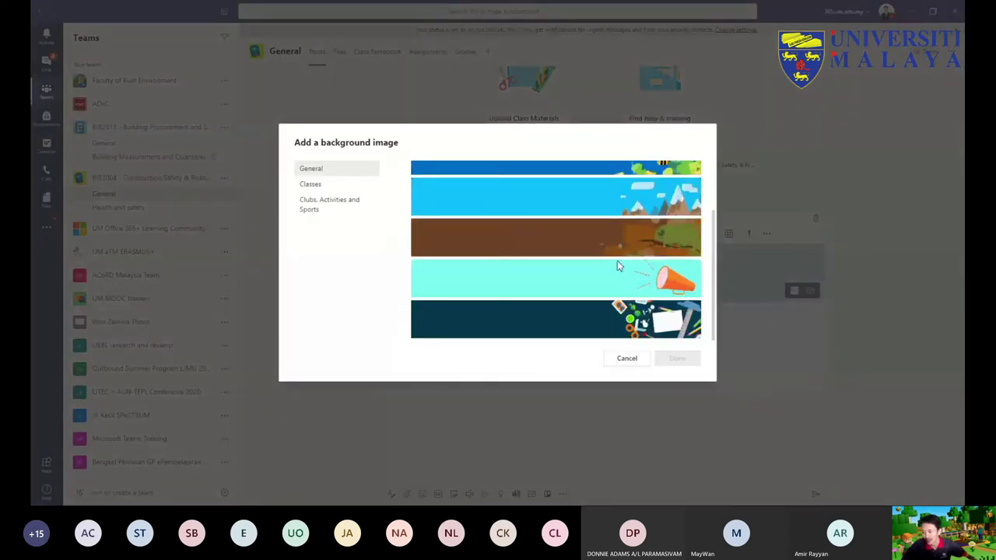
click(619, 282)
click(605, 309)
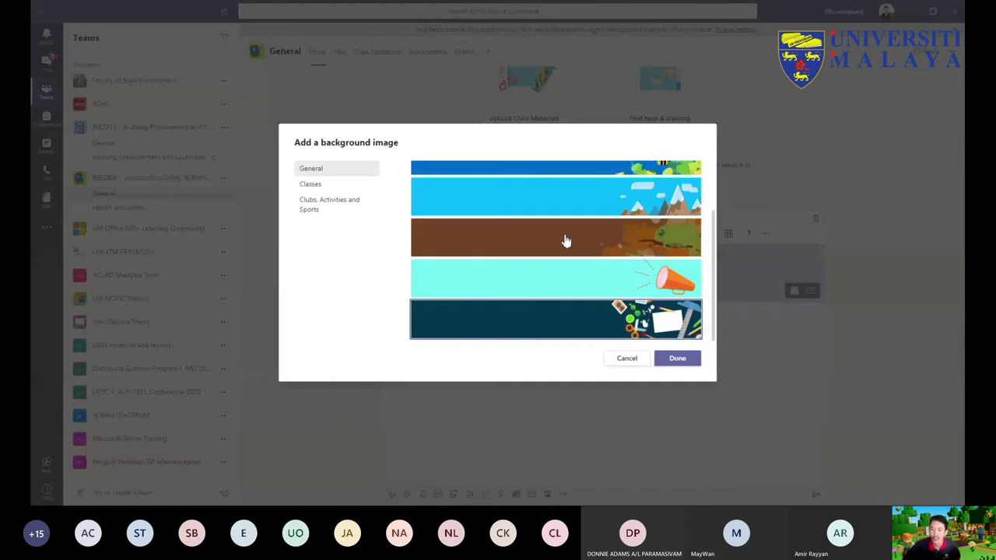
click(679, 360)
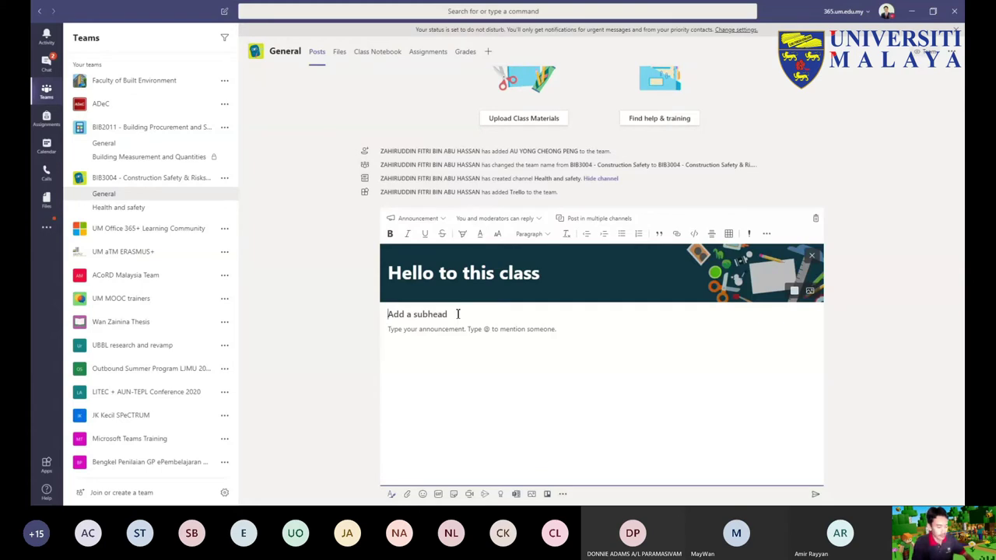
Step: Add the subhead "Intro to BIB3004" to the announcement
text(In)
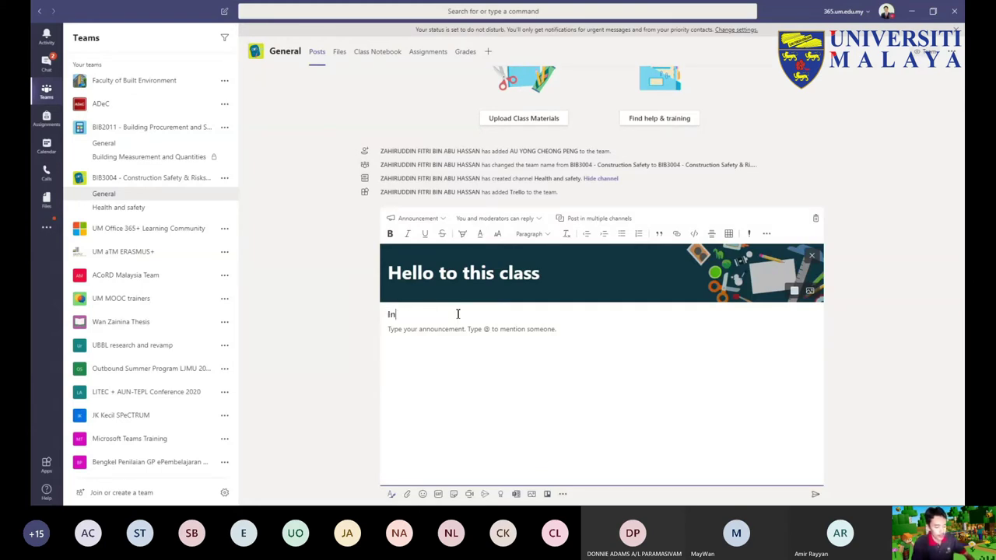
text(tro to)
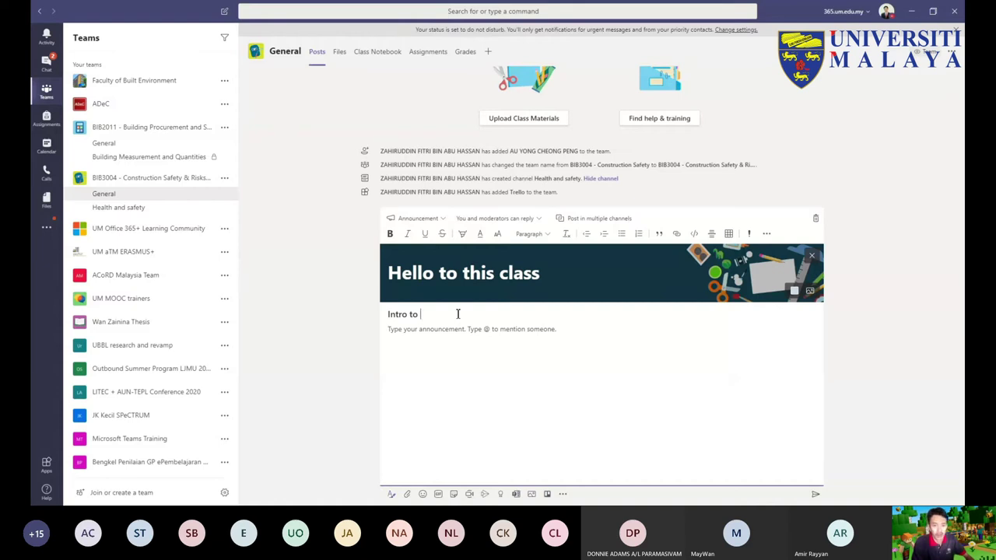
text( BIB3004)
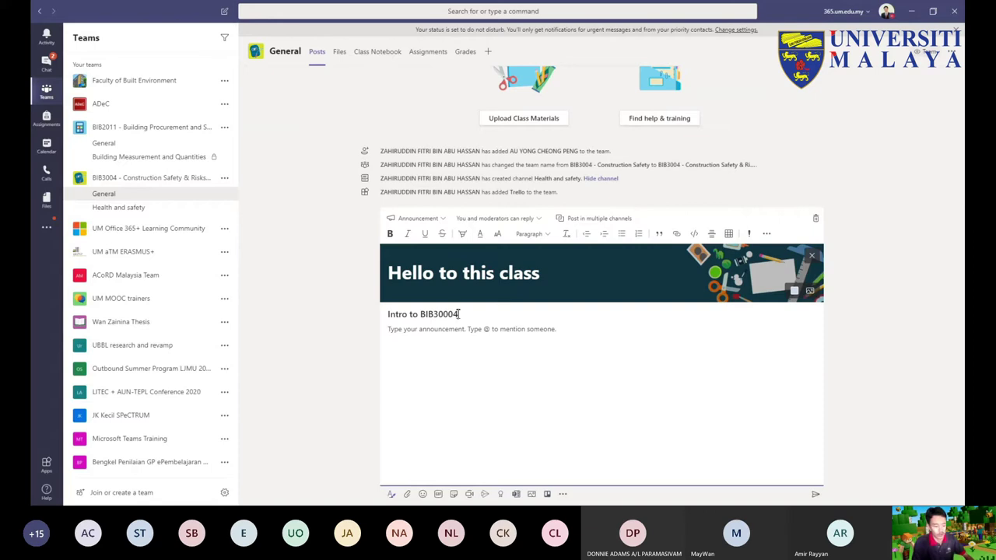
key(BackSpace)
text(4)
key(Return)
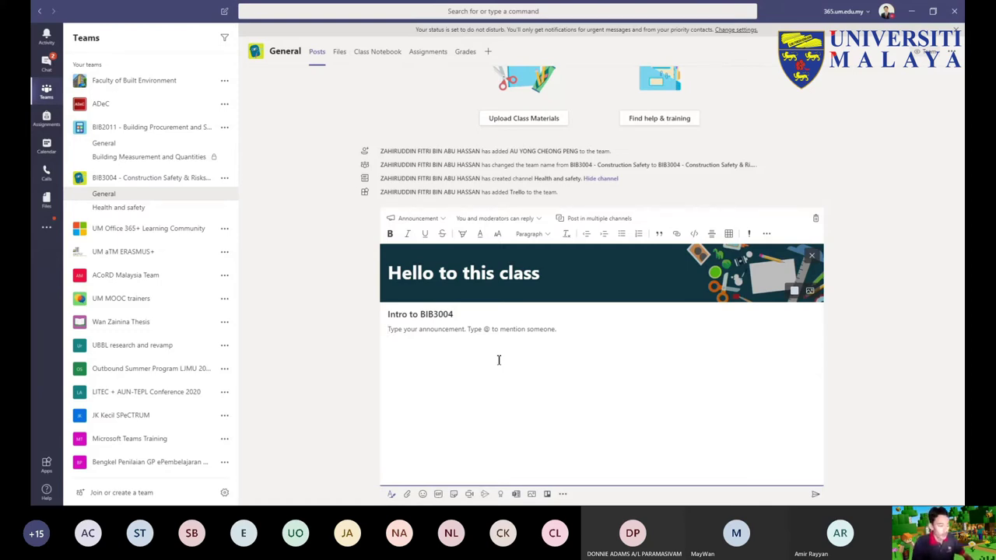
Step: Write "Hello", mention the BIB3004 - Construction Safety & Risks Management team, add "this is the intro message." and post the announcement
text(Hello)
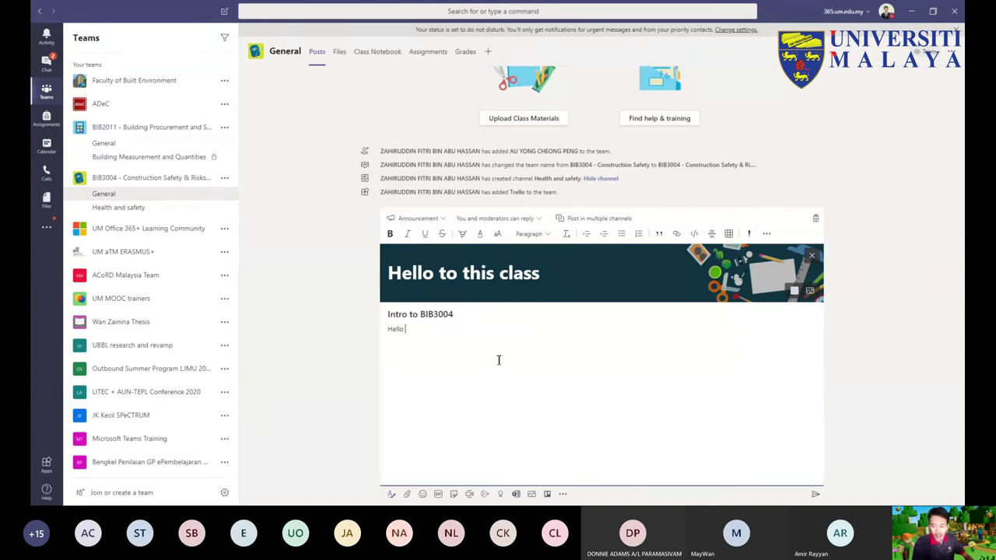
text( @)
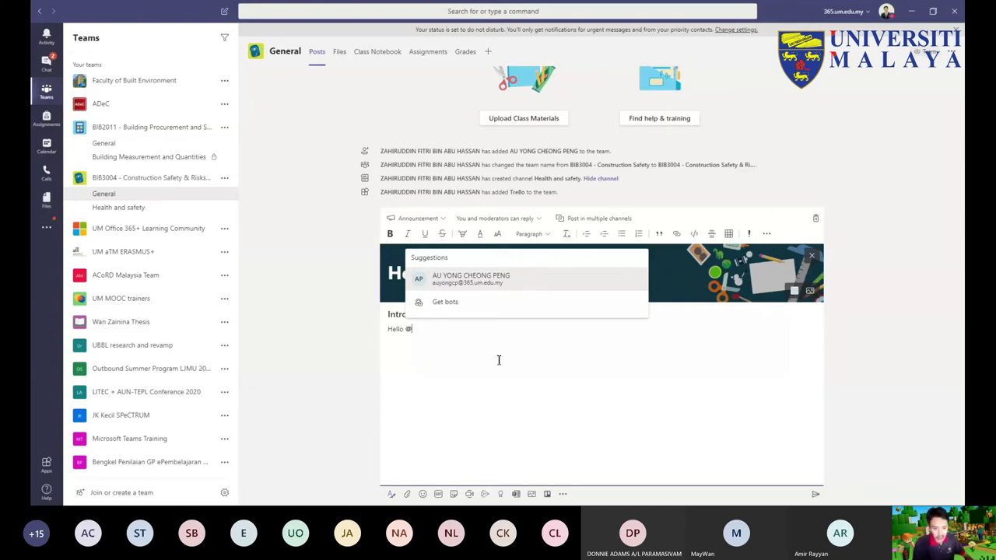
text(bib)
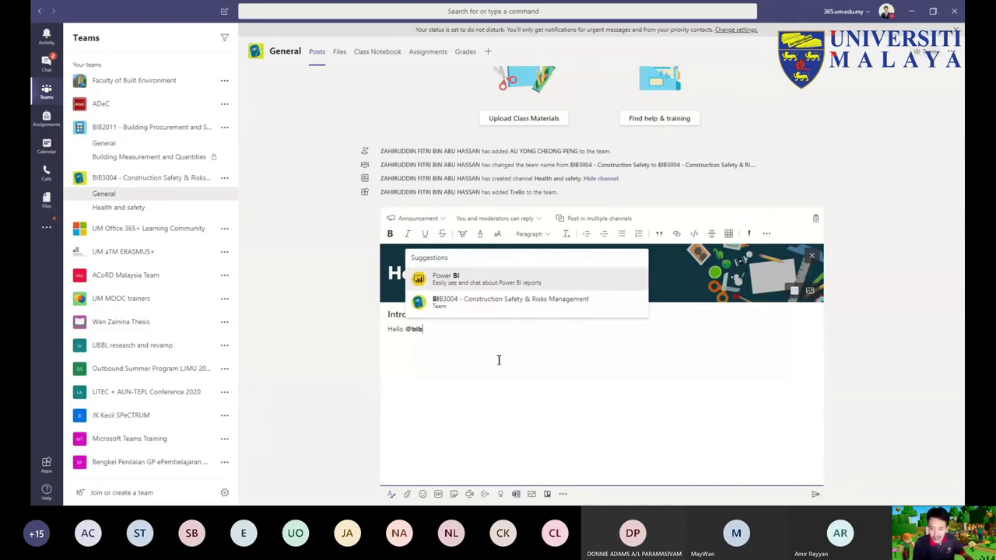
text(3)
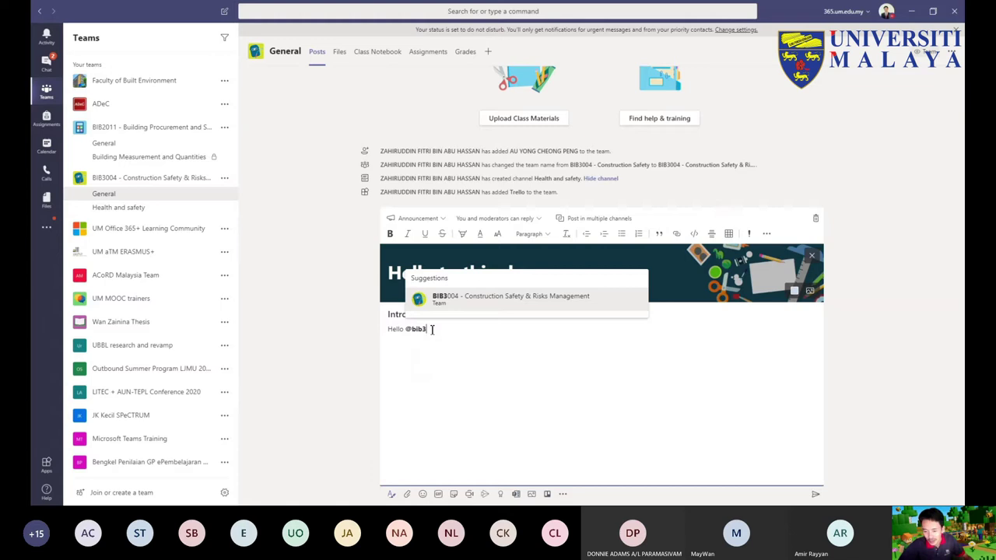
click(486, 304)
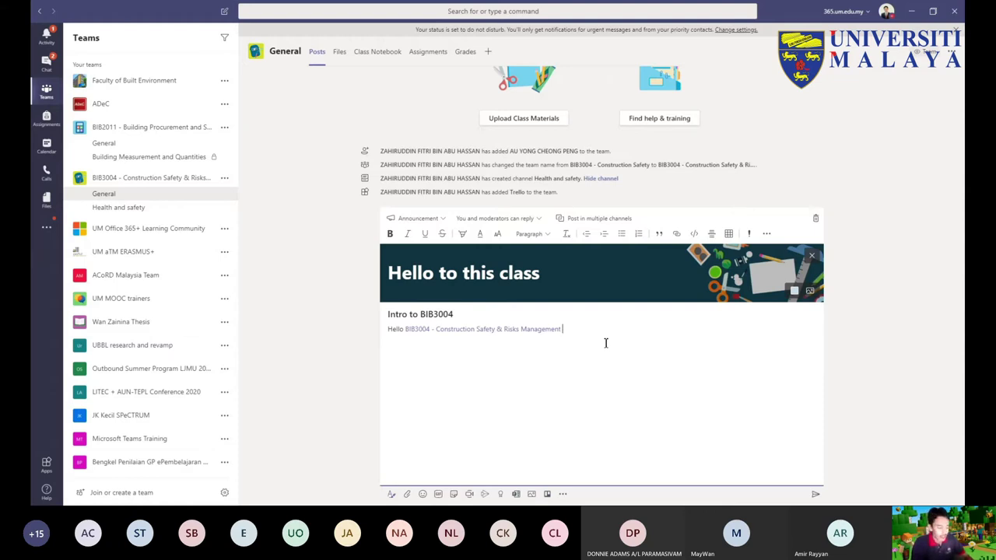
text(his )
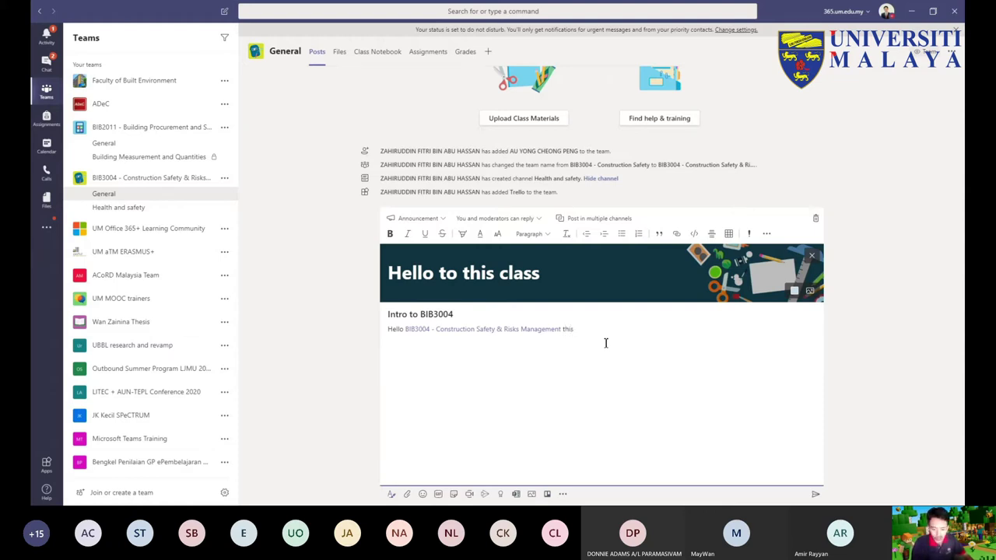
text(is the intro message.)
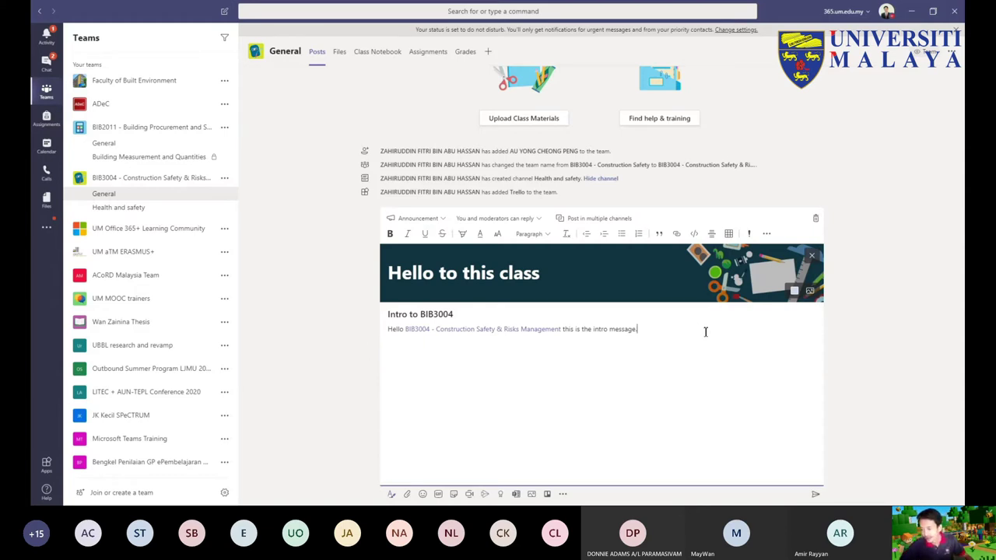
click(814, 496)
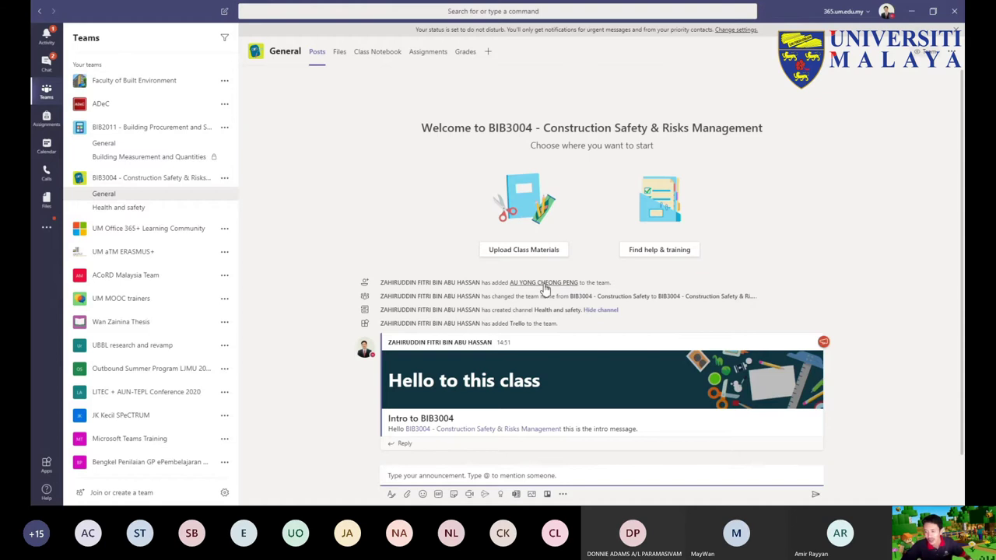
Step: Post a General channel message mentioning the other team member, followed by ", please upload the assignment brief to the students."
mouse_move(549, 290)
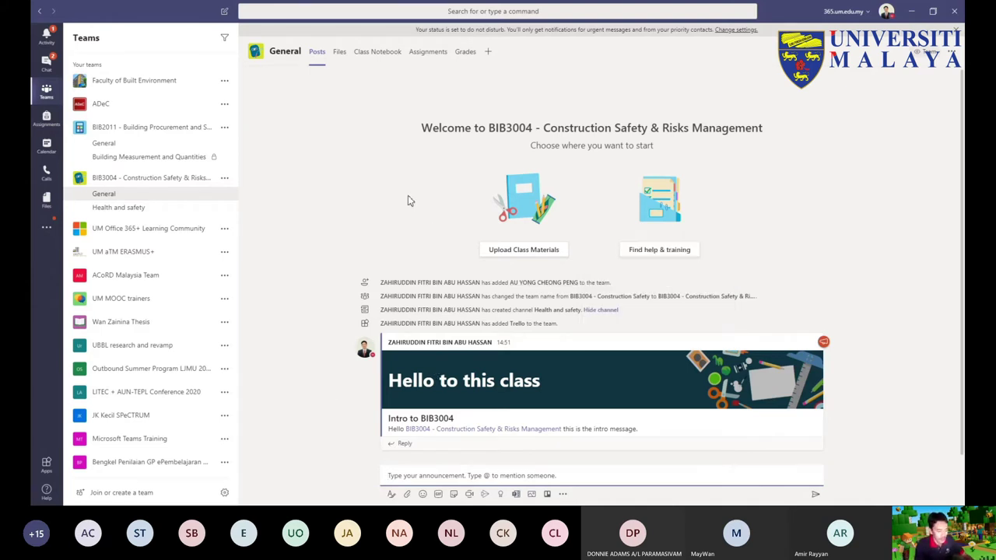
text(@)
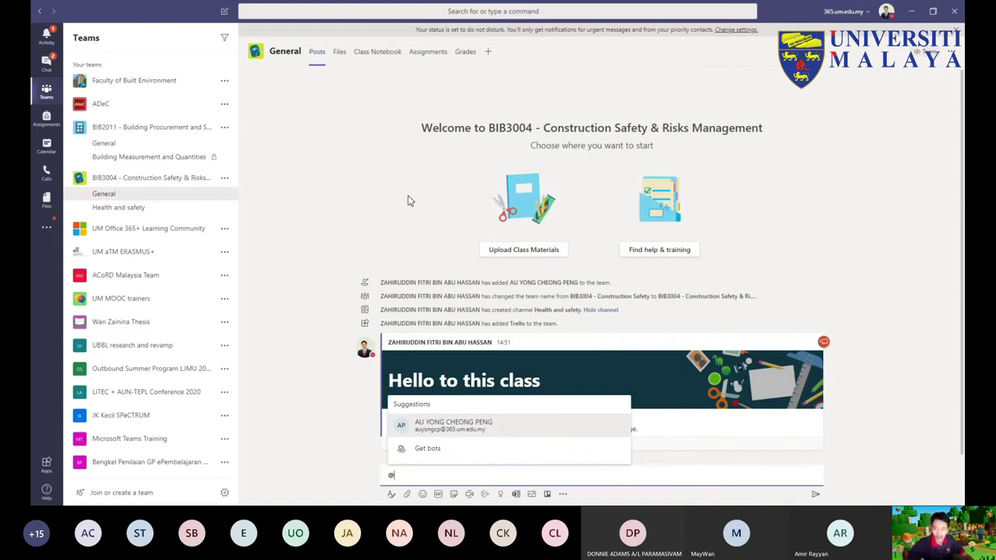
click(436, 425)
text(, please)
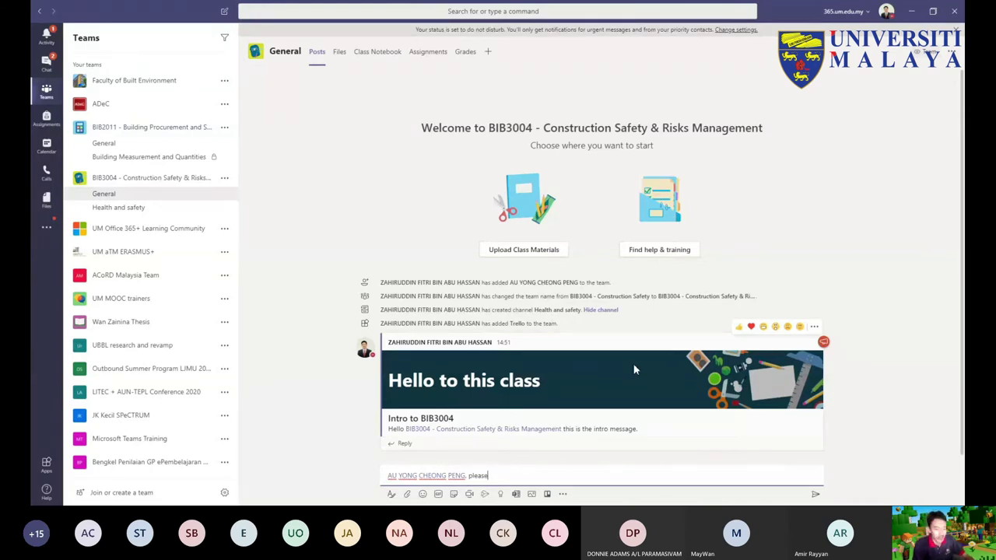
text( upload the )
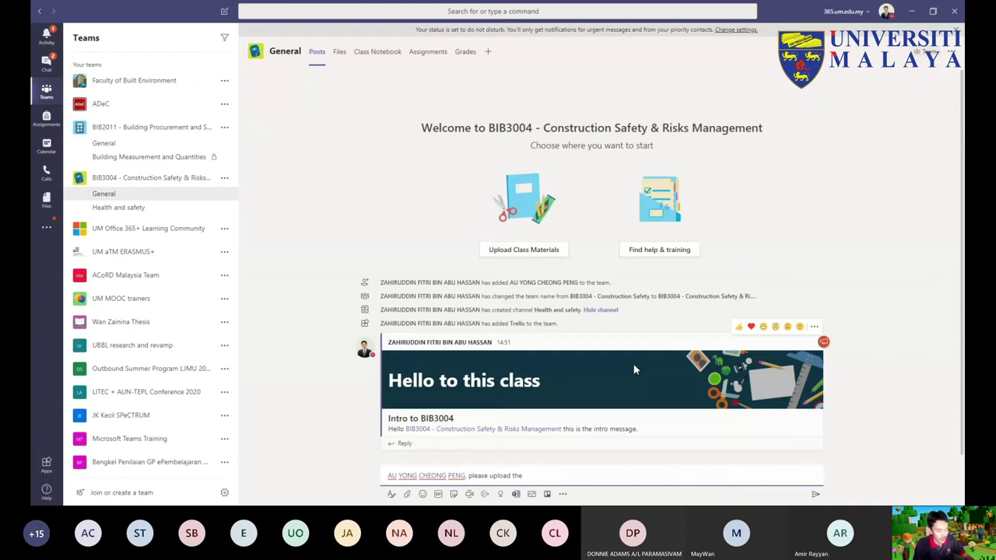
text(assignment)
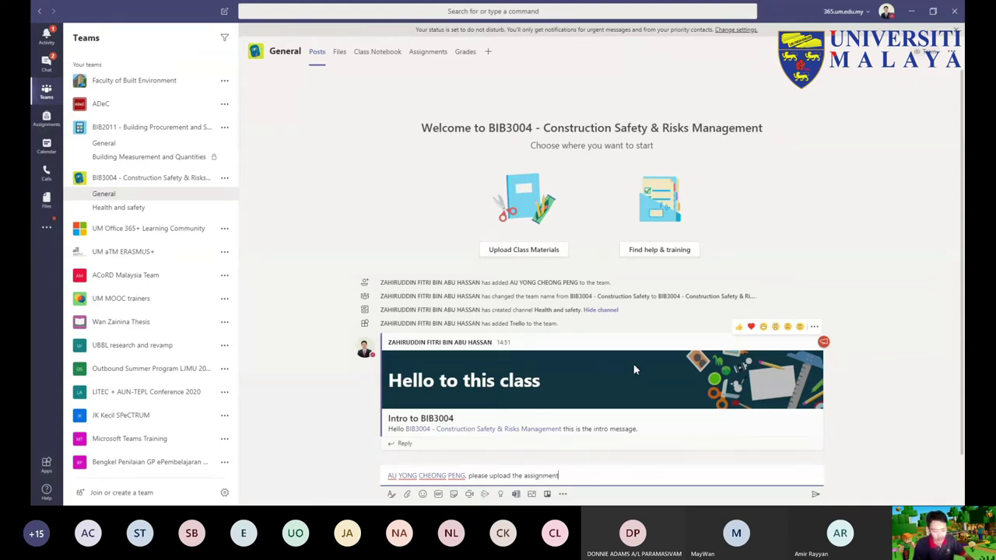
text( b)
text(f )
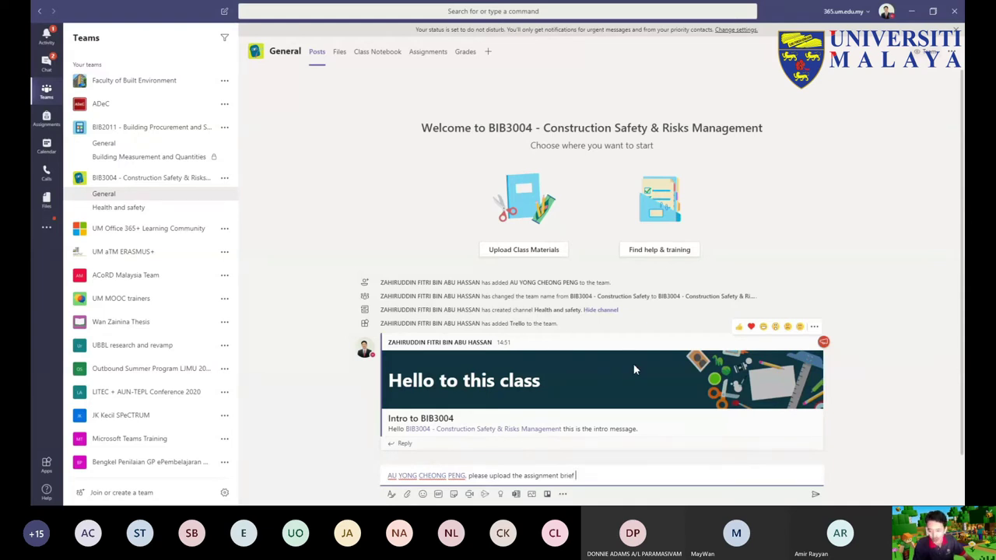
text(to the s)
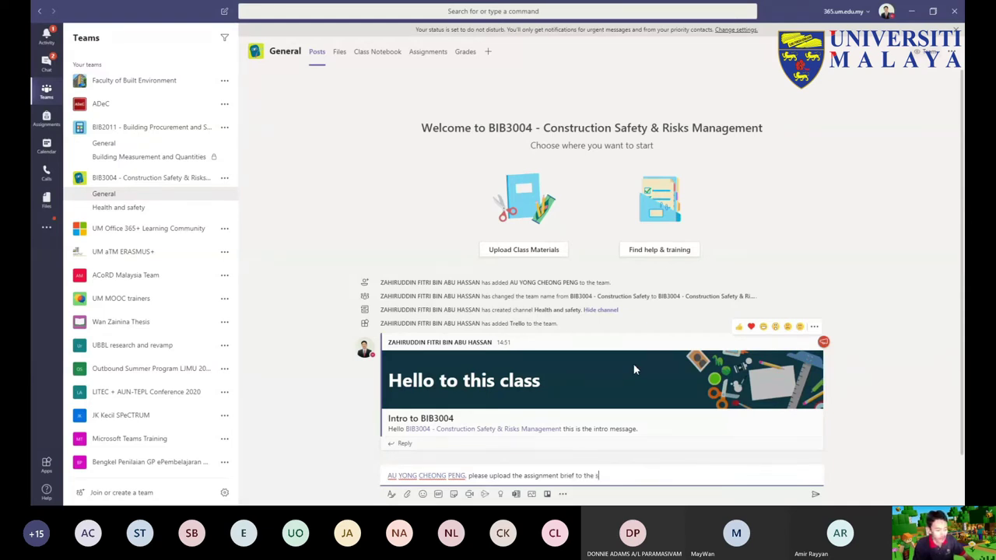
text(tudents.)
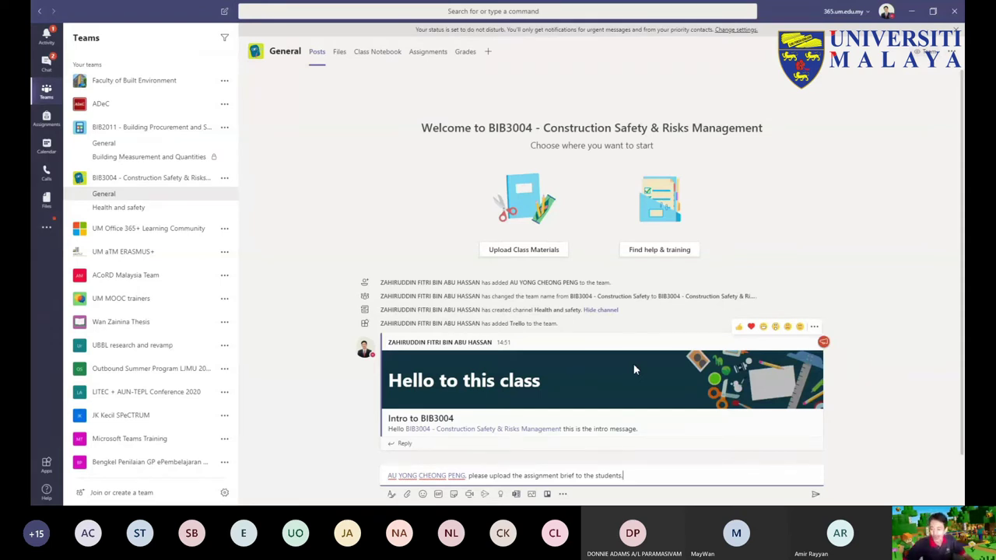
click(816, 495)
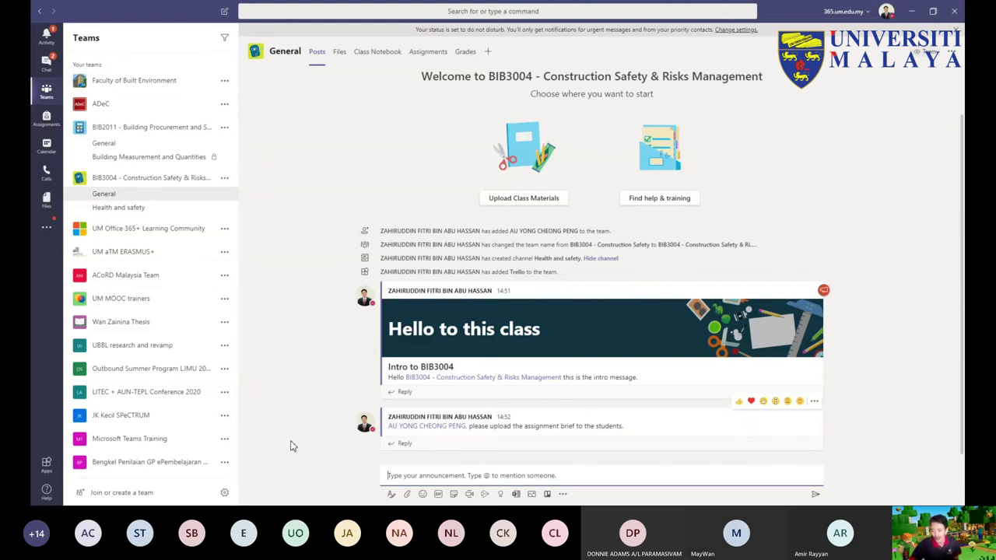
Step: Show the reply field under the assignment brief message and the field for a new conversation
click(403, 448)
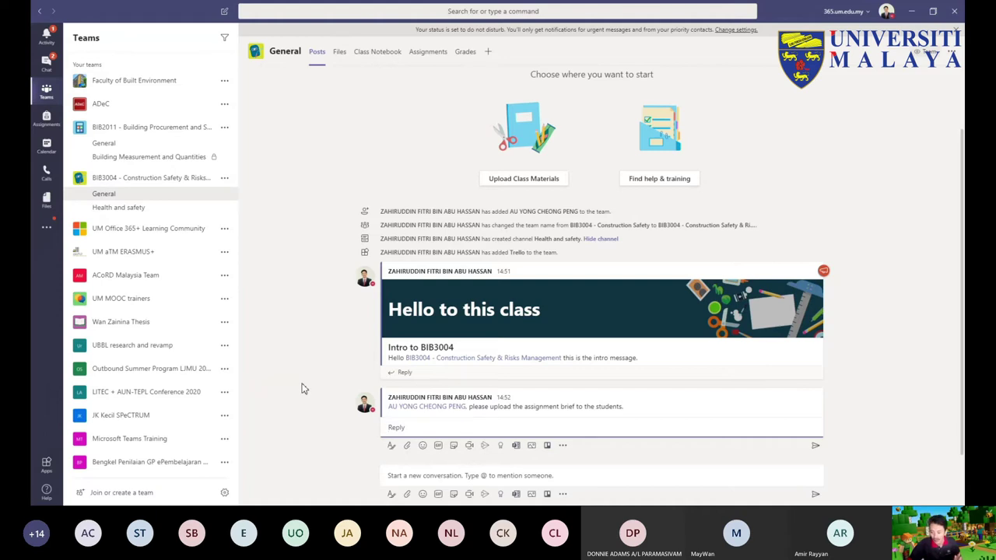
click(429, 476)
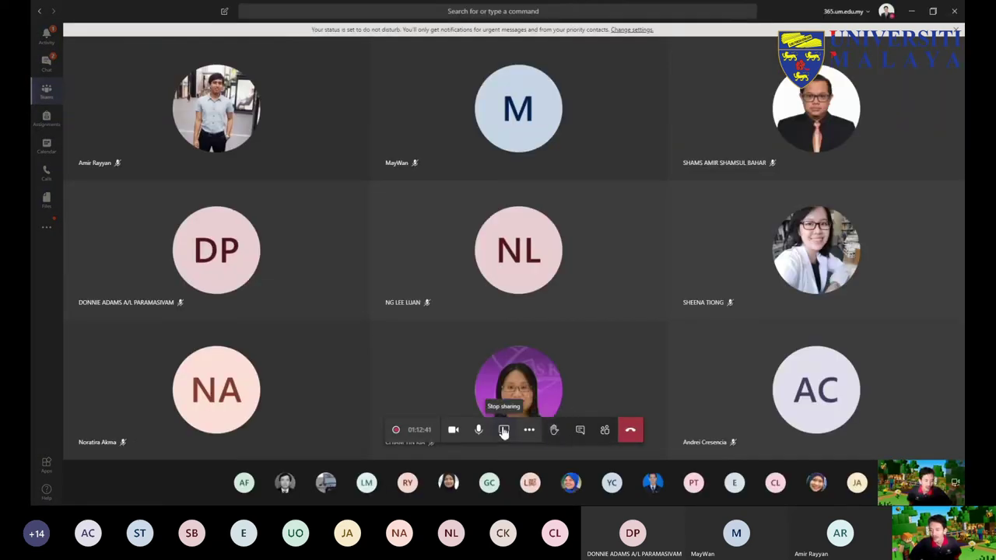
Step: Stop sharing, switch to the training document and review its "Online engagement with Teams Meeting" section and meeting features list
click(503, 430)
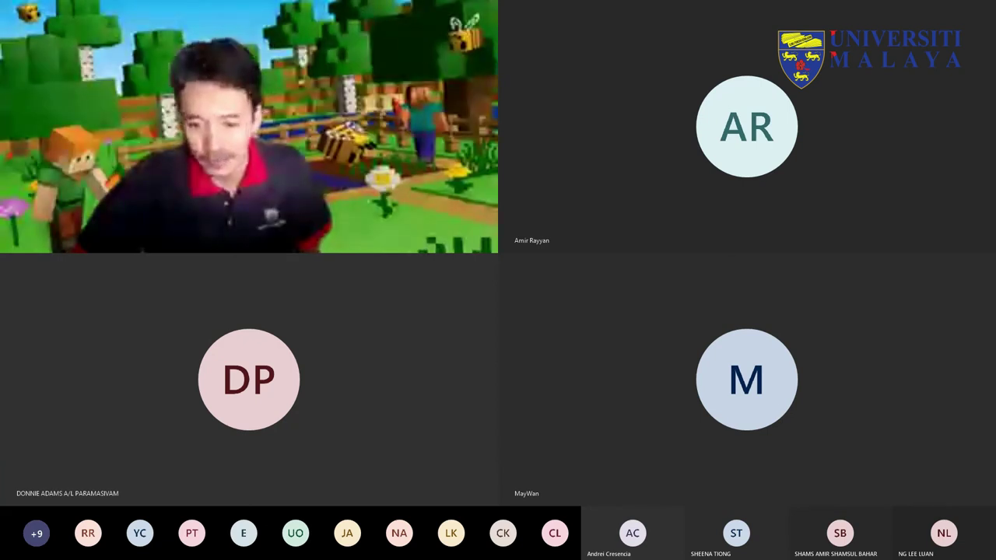
key(alt+Tab)
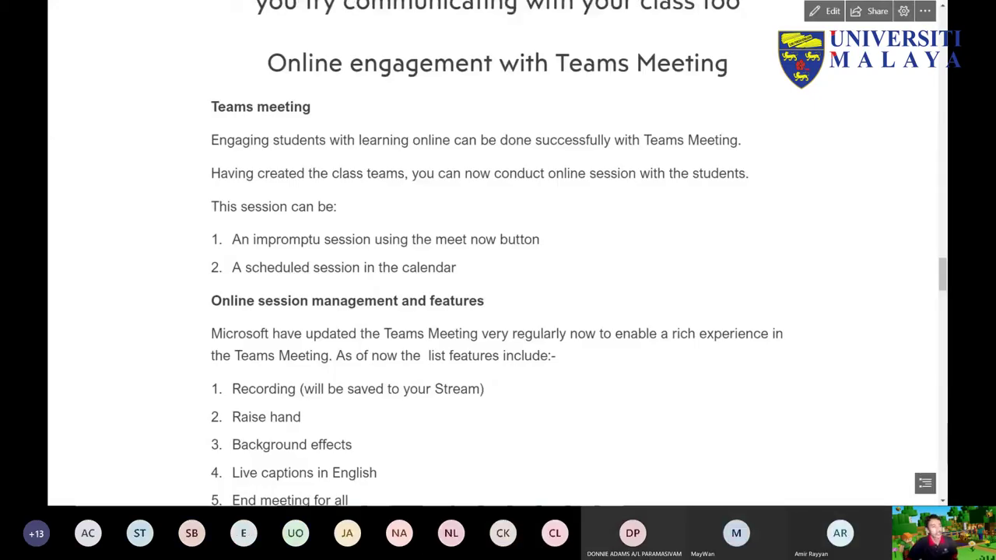
scroll(547, 285, up, 1)
scroll(612, 286, down, 1)
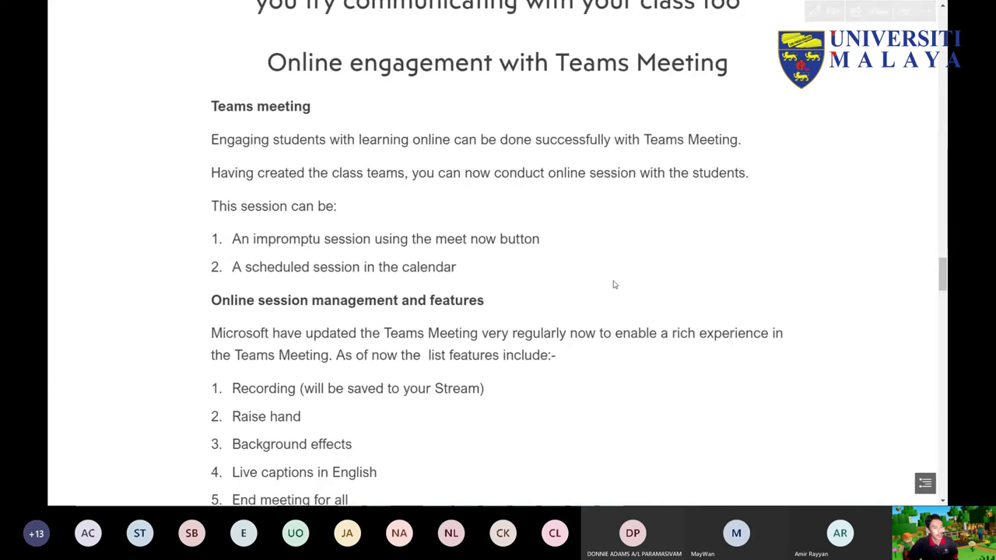
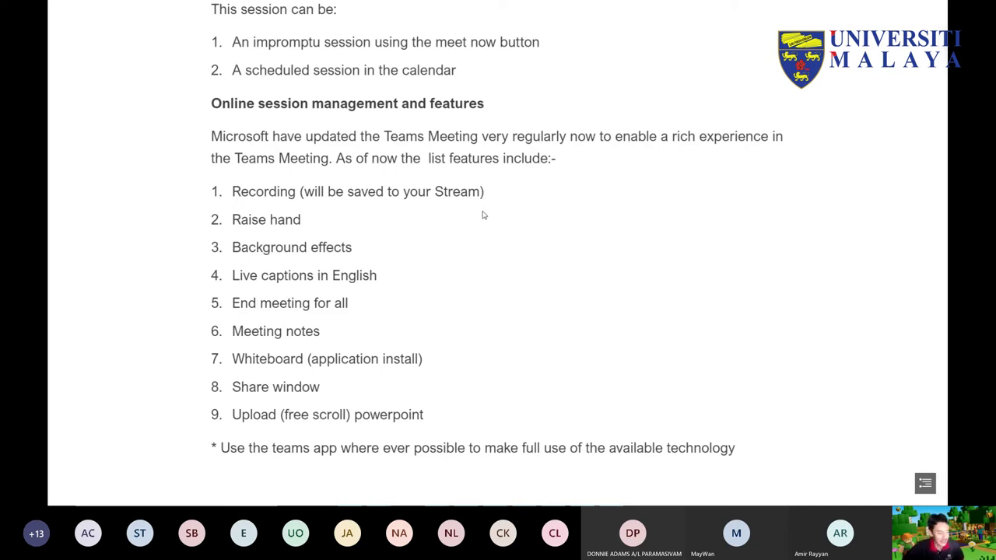
scroll(483, 215, down, 1)
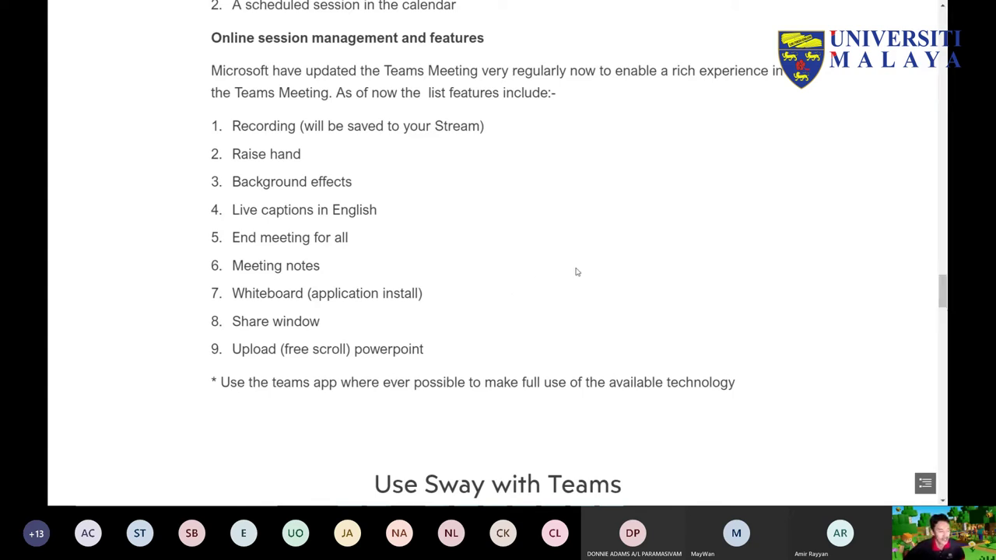
scroll(577, 271, up, 1)
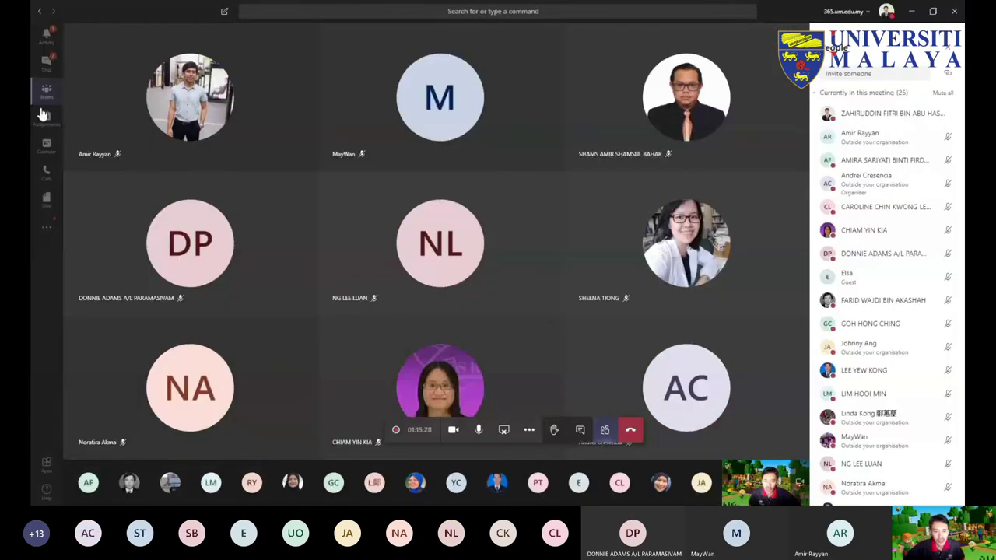
Step: Switch back to Teams and look over the General channel's options and the Health and safety channel of BIB3004
click(47, 98)
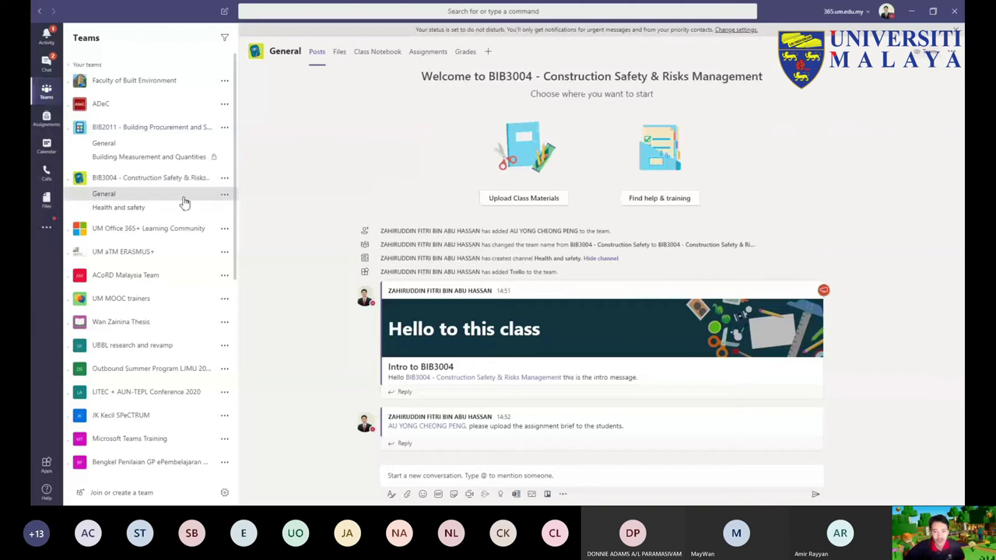
click(224, 194)
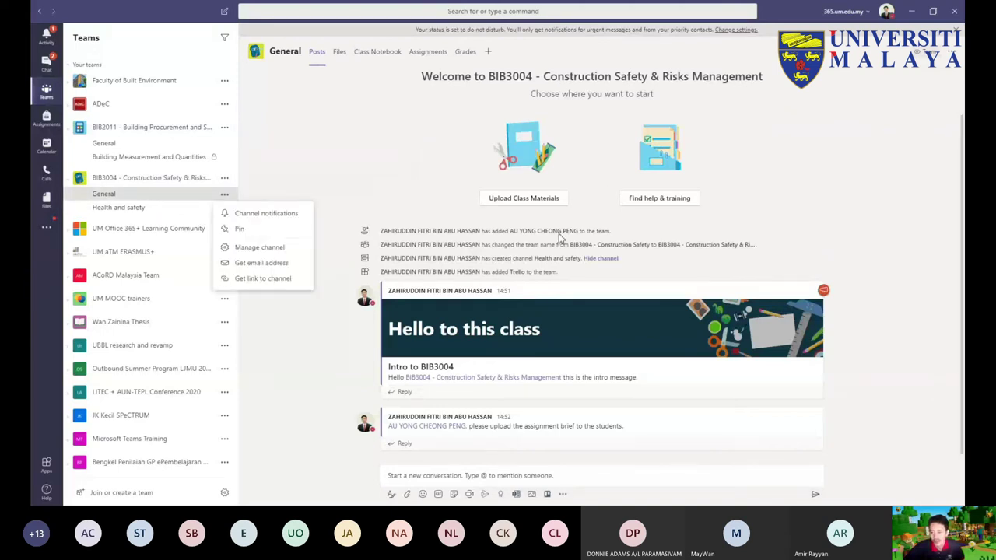
click(303, 376)
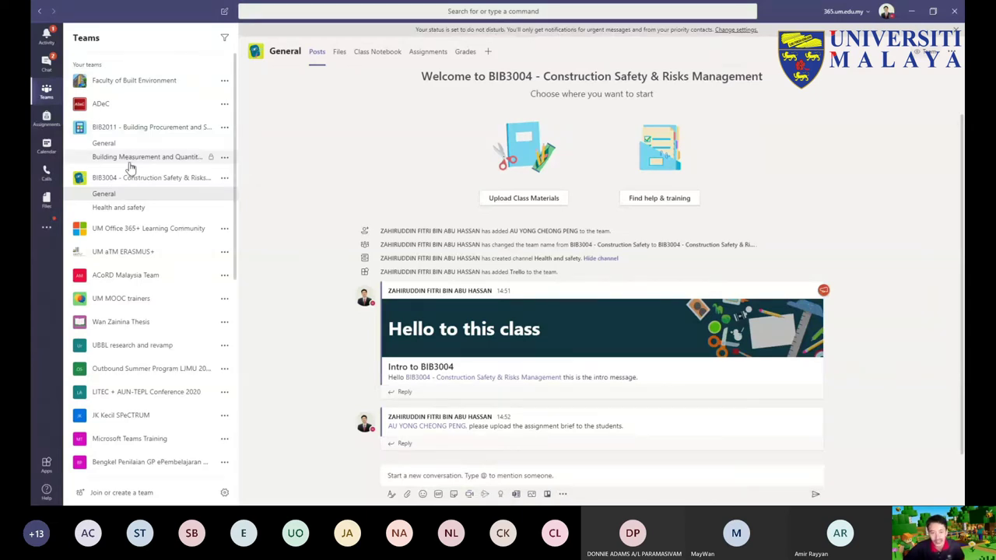
click(113, 209)
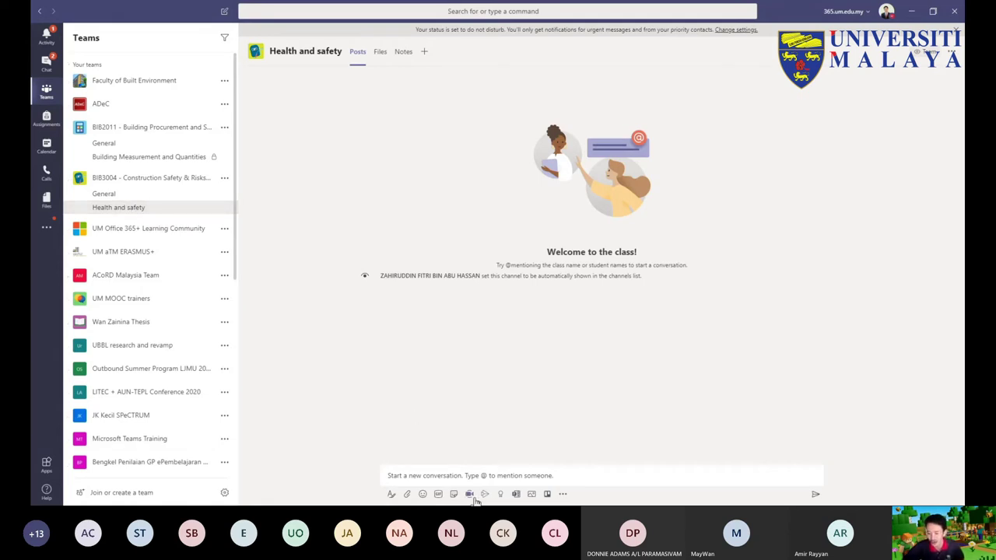
click(115, 200)
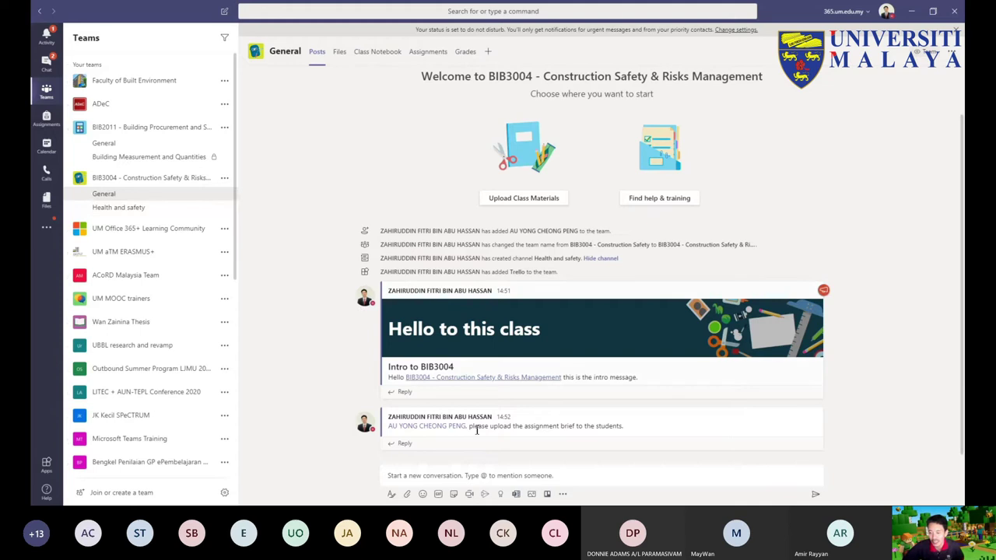
Step: Start an instant meeting in BIB3004's General channel with the subject "Class session / Tutorial 1"
click(470, 495)
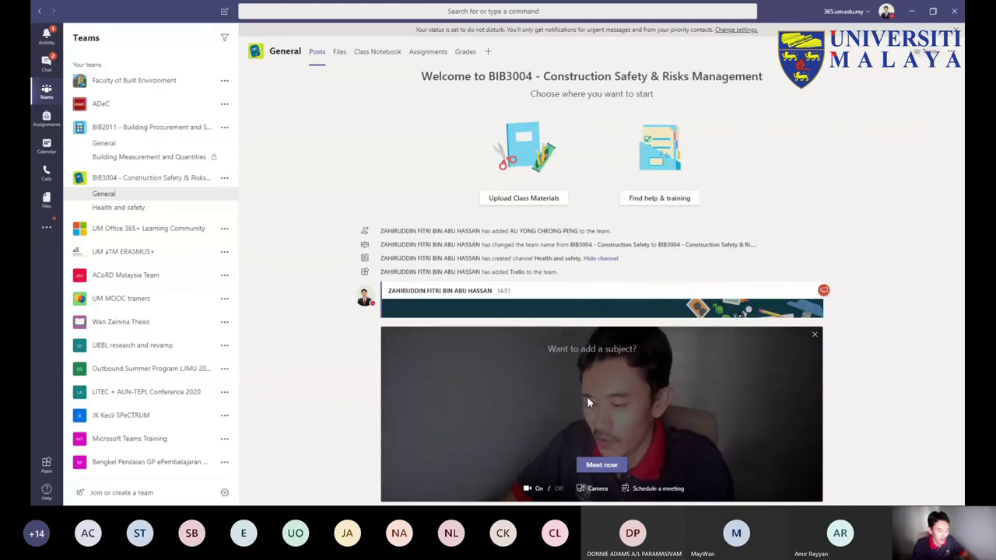
text(class )
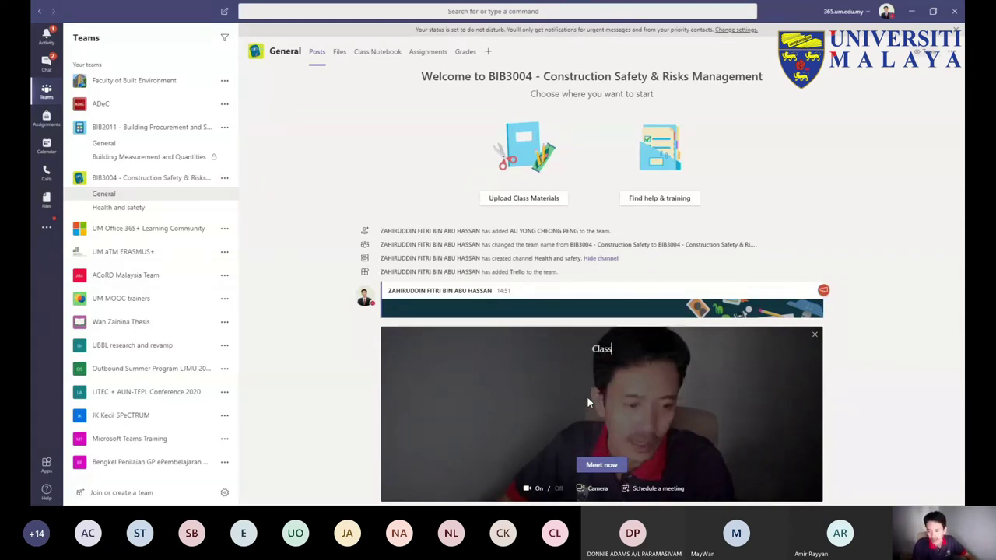
text(session)
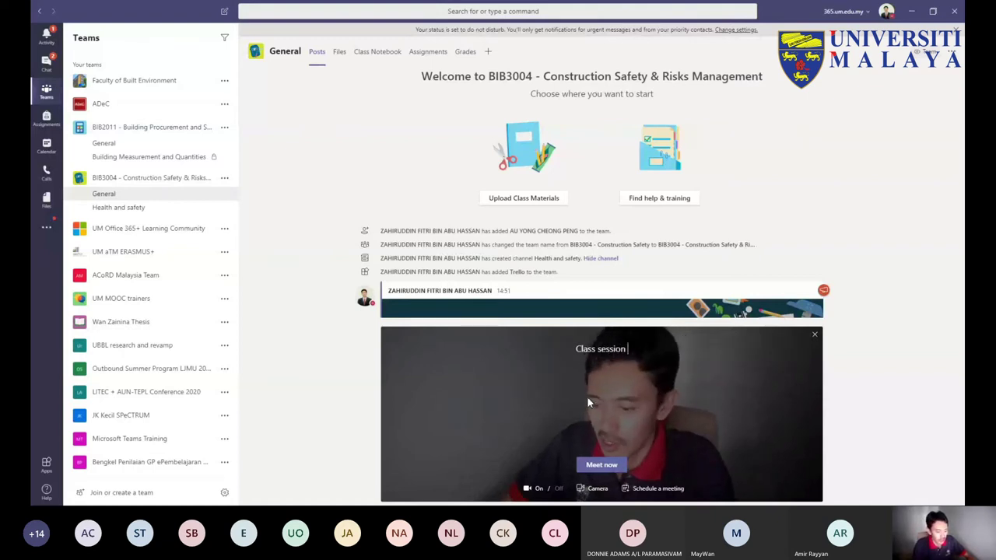
text( /)
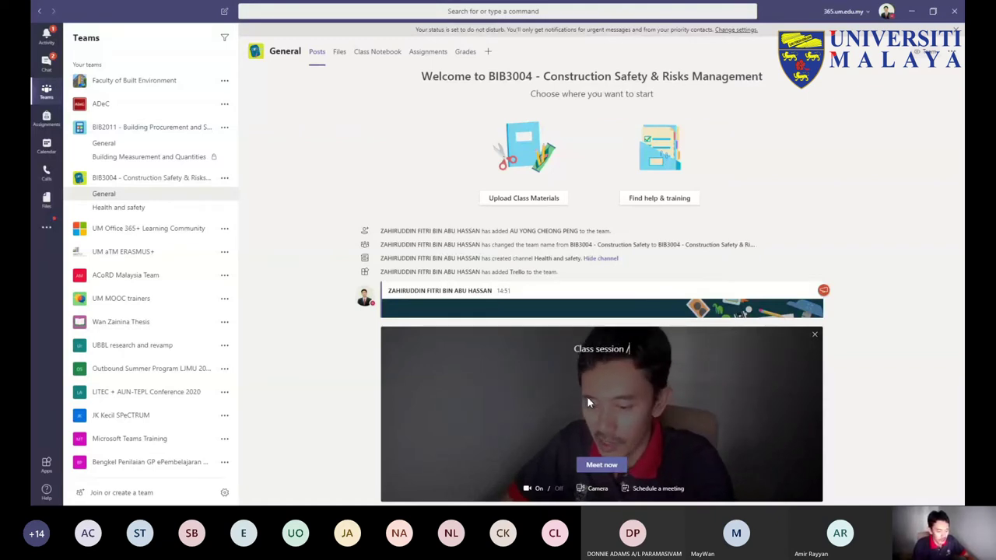
text( Tut)
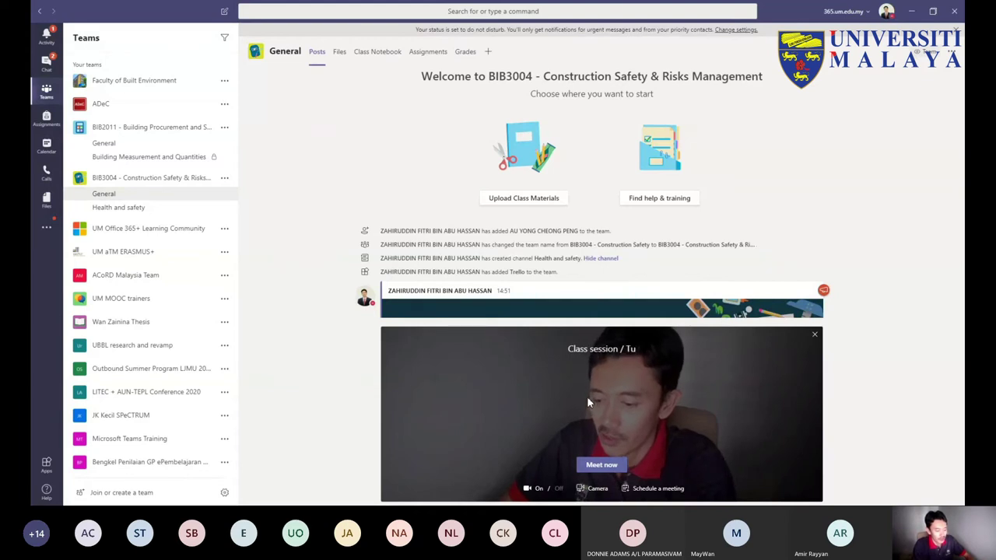
text(orial 1)
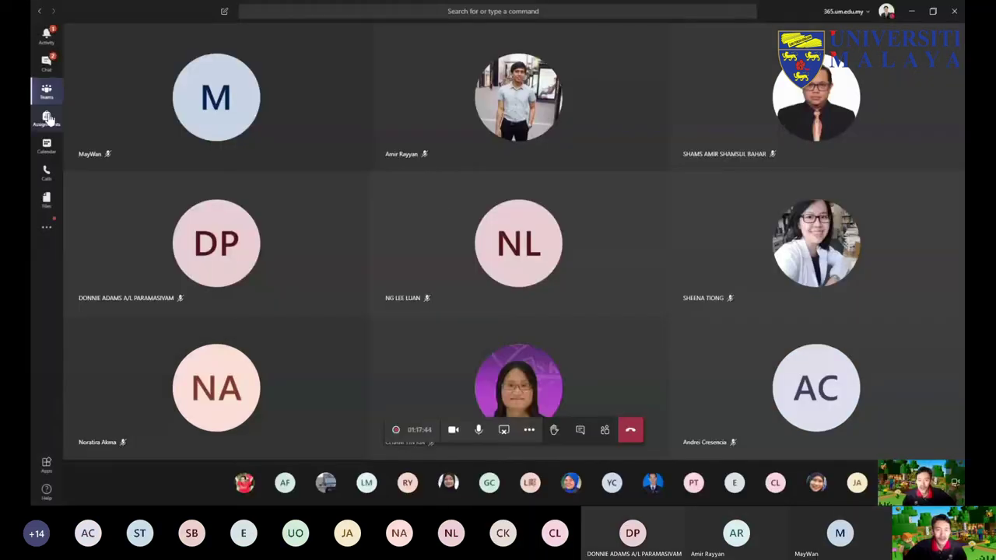
Step: Return to the General channel and rate the call quality of the ended tutorial meeting with two stars
click(46, 92)
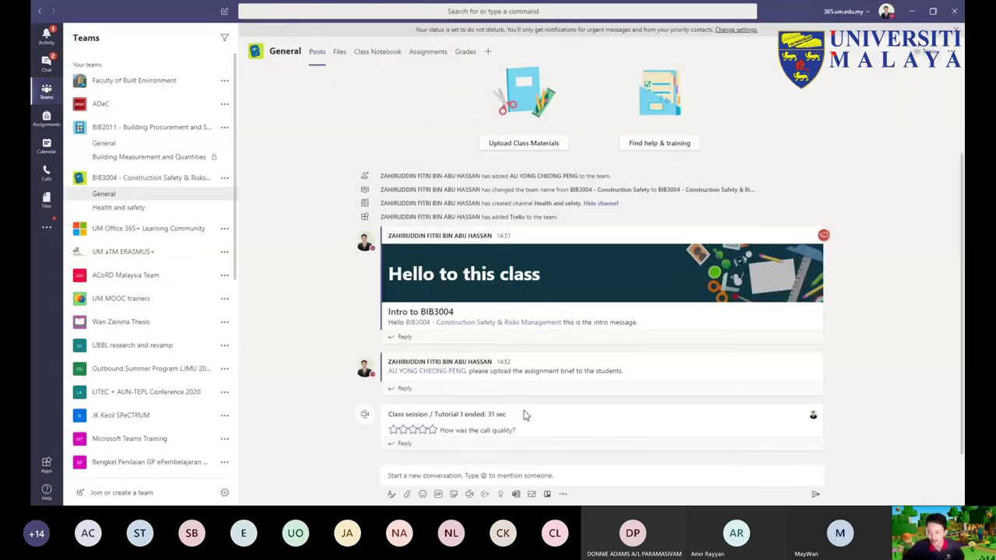
click(432, 429)
click(414, 430)
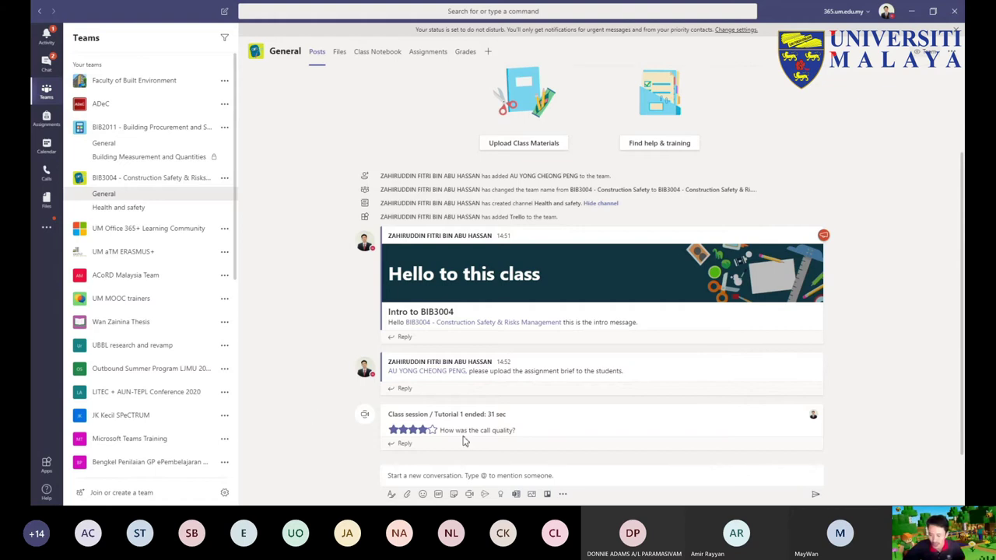
click(403, 429)
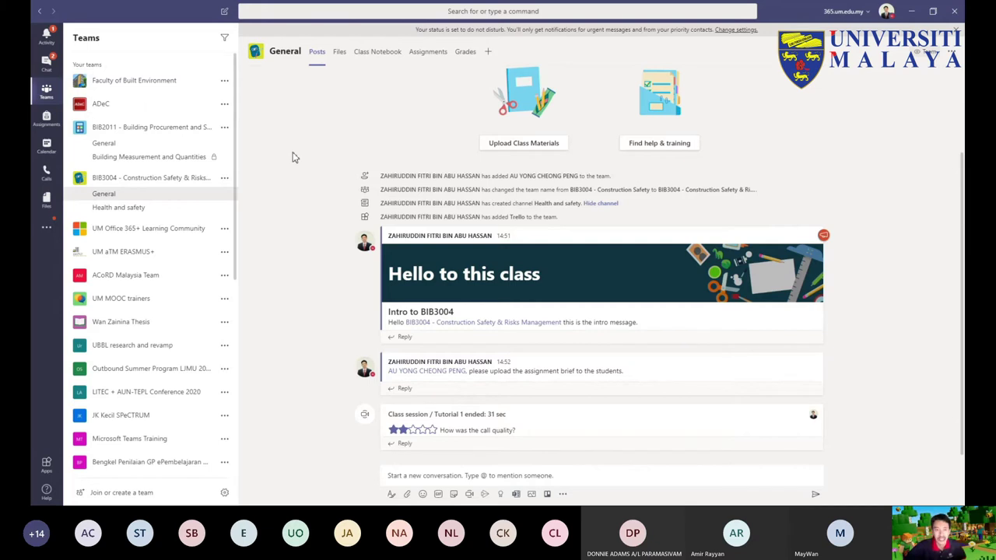
Step: Dismiss the do-not-disturb notice in the calendar and open the form for scheduling a new meeting
click(47, 146)
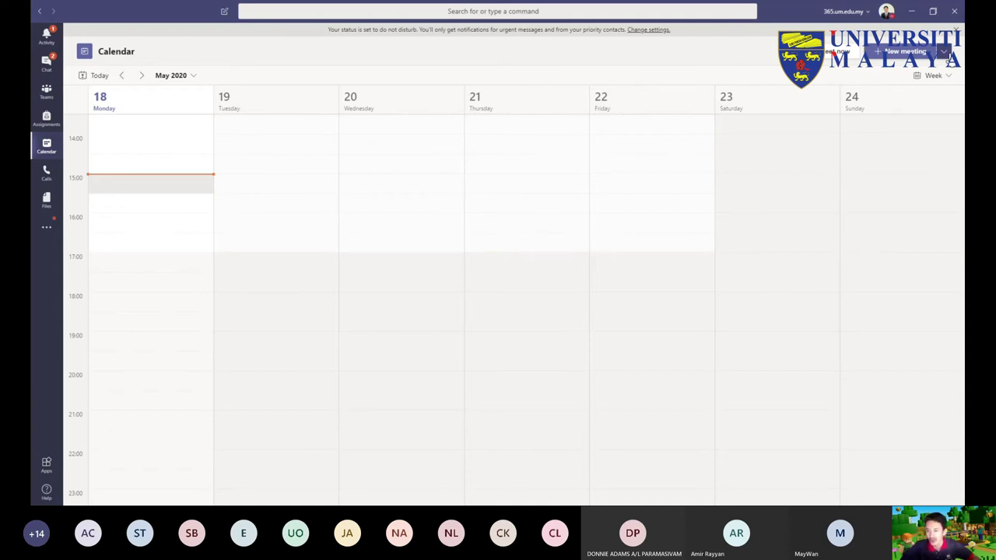
click(955, 30)
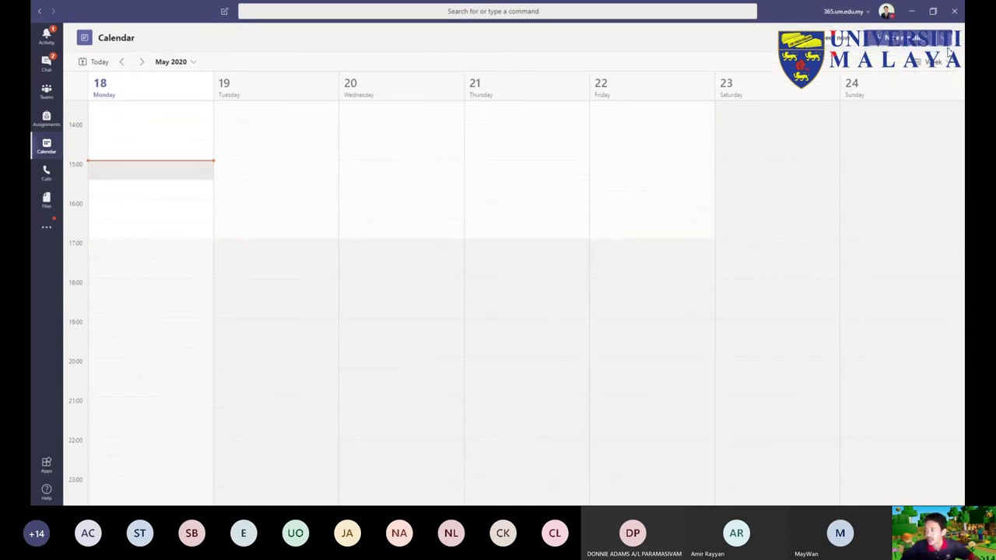
click(947, 40)
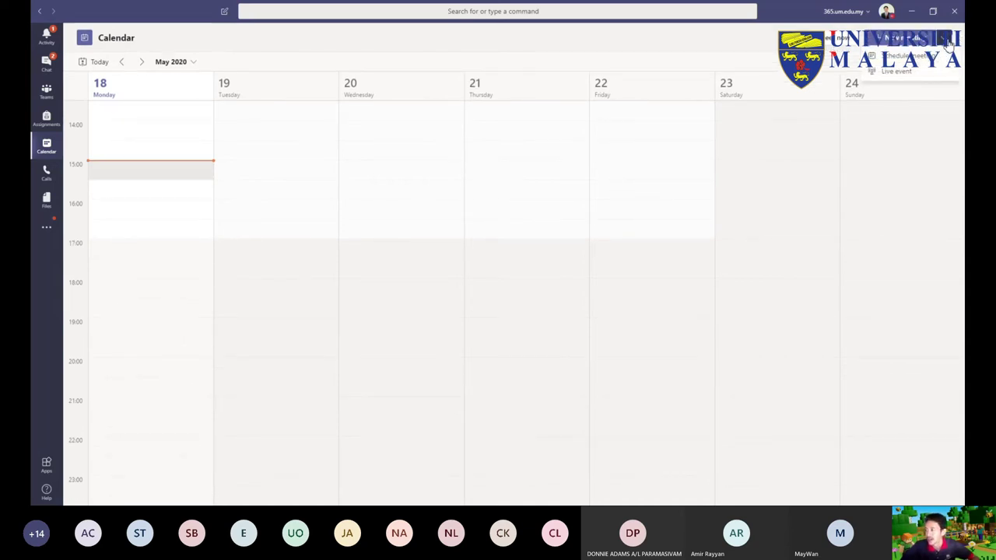
click(894, 64)
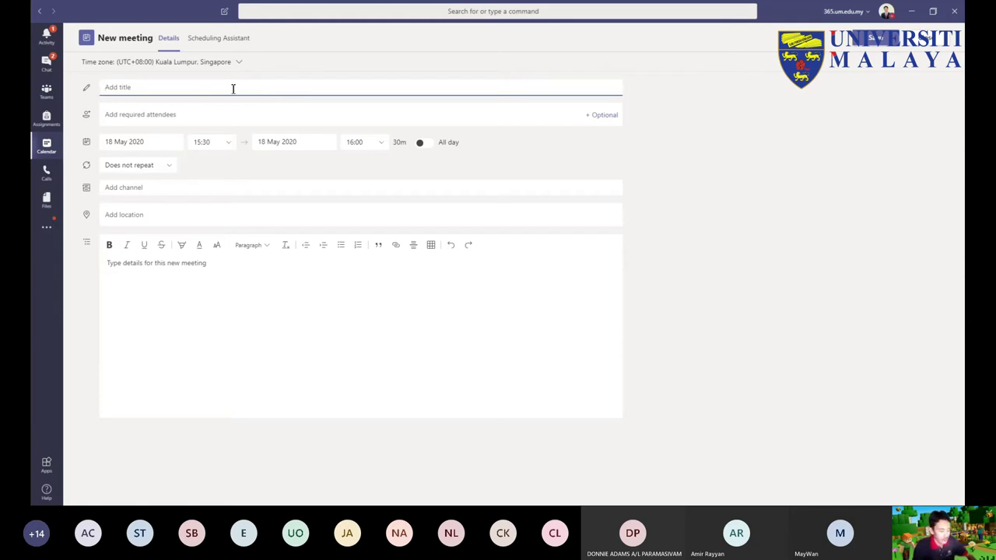
Step: Title the new meeting "Tutorial 1" and set its date to 27 May 2020
text(Tu)
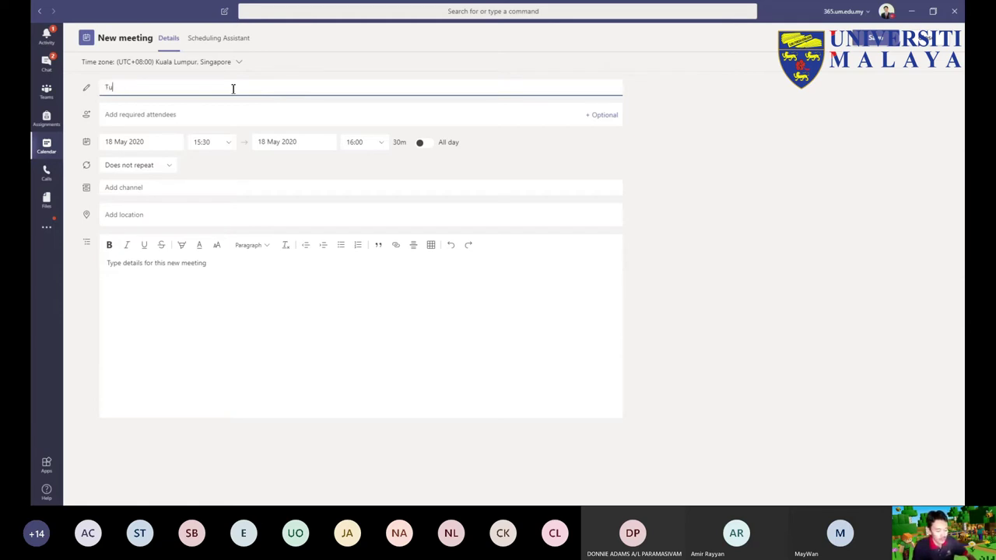
text(torial 1)
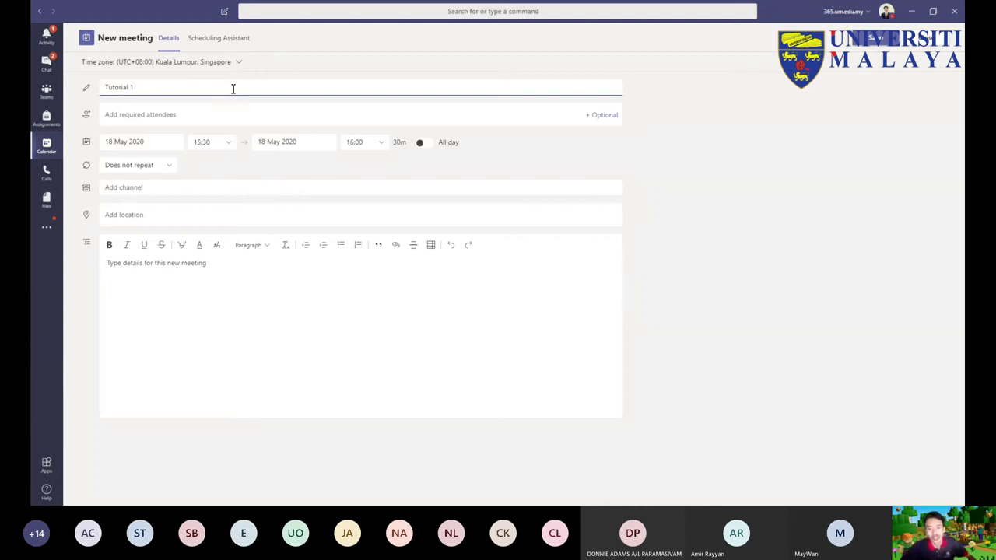
click(122, 144)
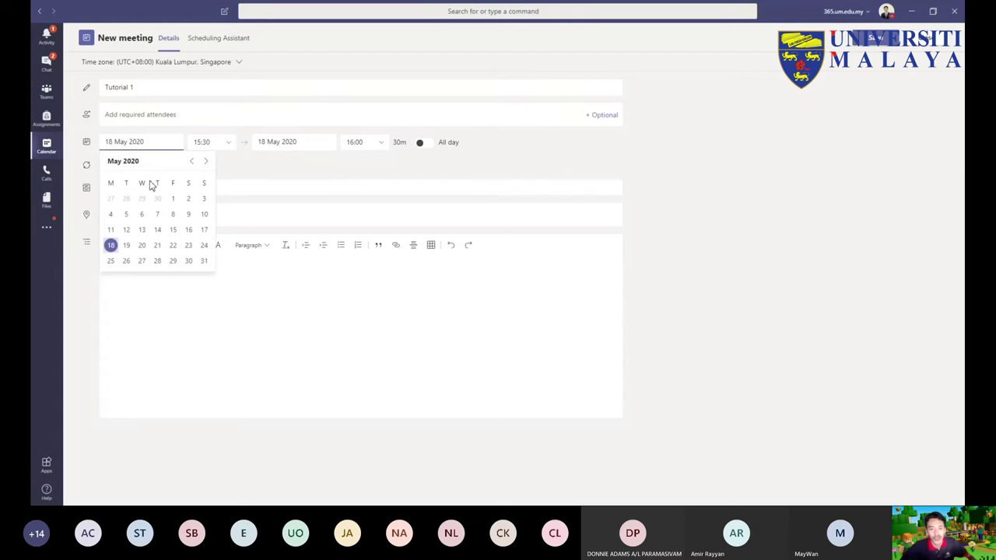
click(142, 261)
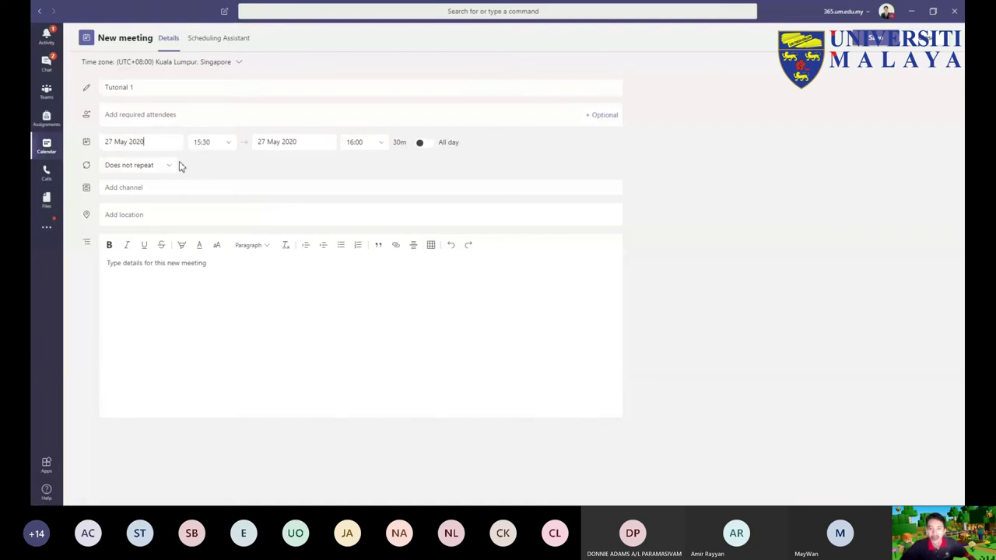
Step: Set the Tutorial 1 meeting to start at 09:00 and end at 11:00
click(382, 147)
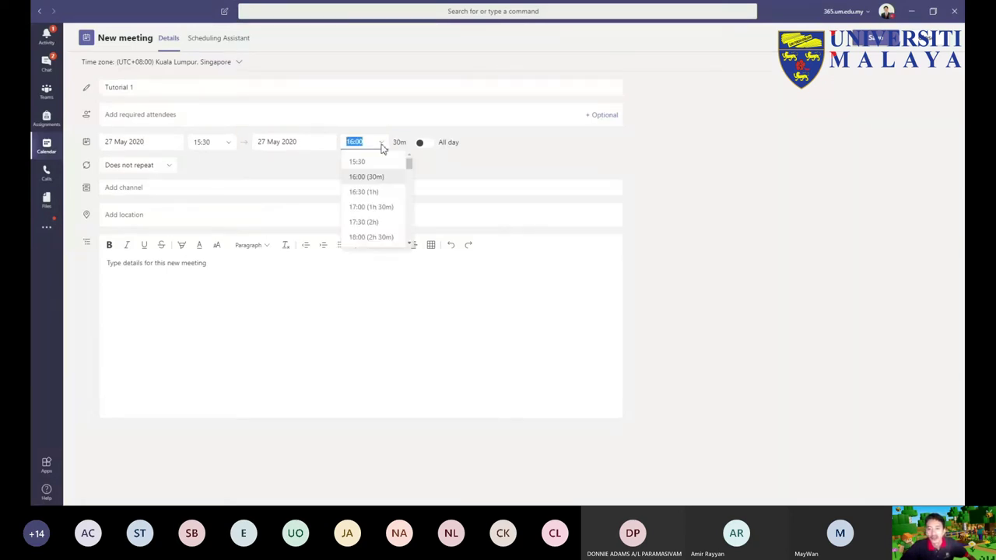
click(407, 165)
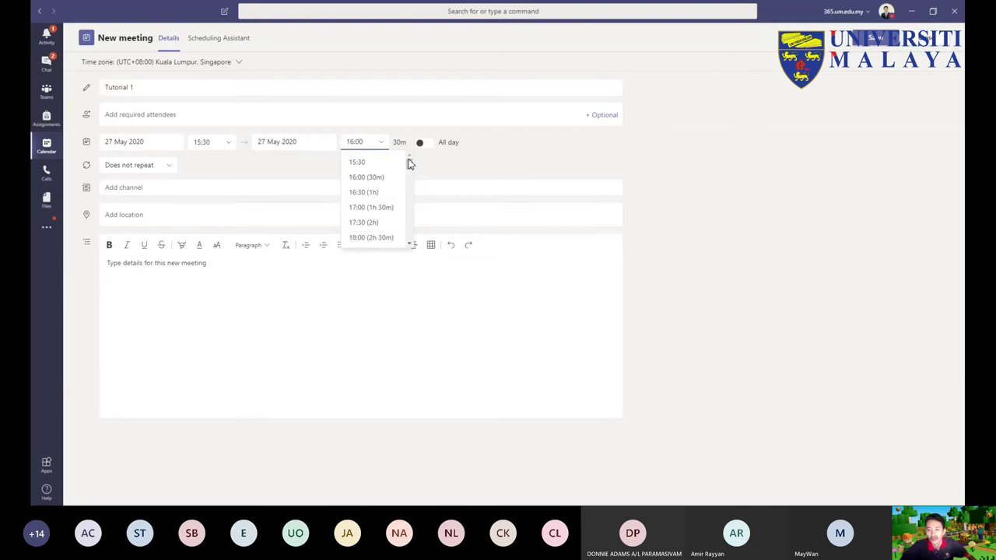
click(224, 147)
mouse_move(224, 207)
mouse_down()
mouse_move(228, 173)
mouse_move(231, 194)
mouse_up()
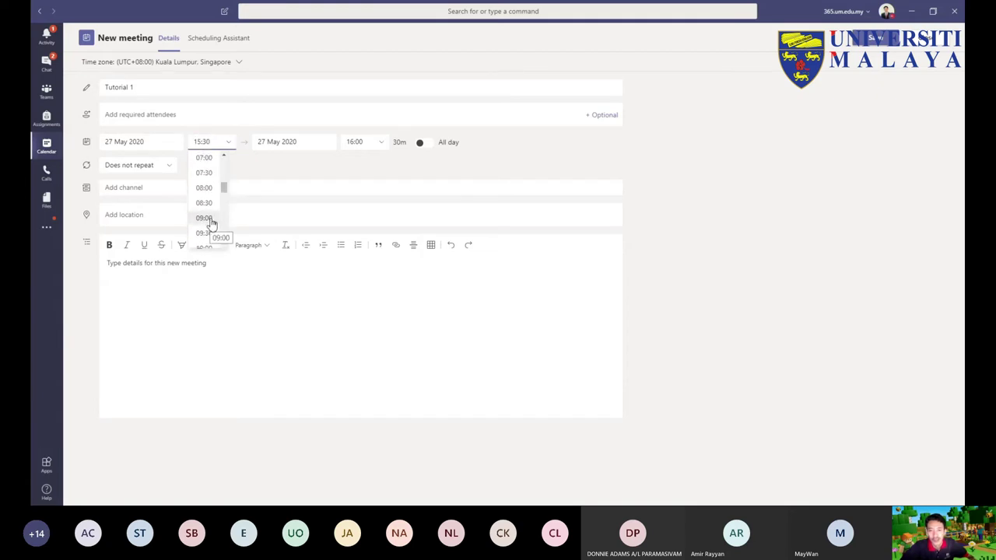
click(206, 221)
click(382, 146)
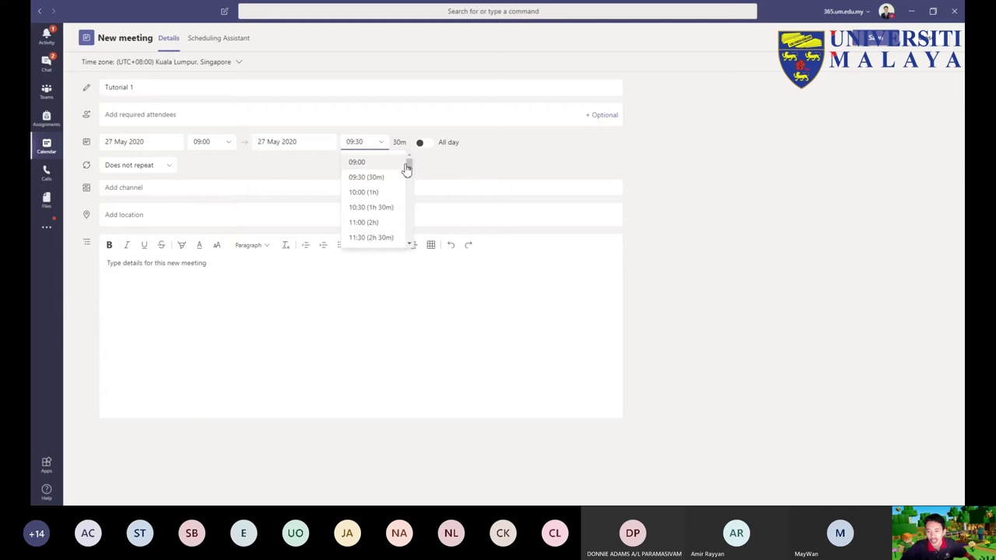
click(374, 223)
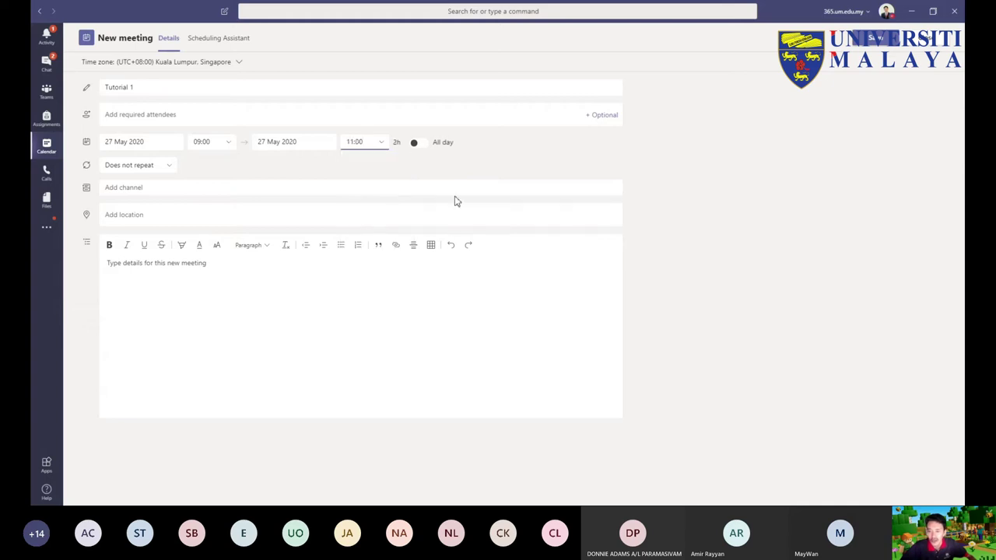
Step: Assign the meeting to the General channel of BIB3004 - Construction Safety & Risks Management
click(169, 189)
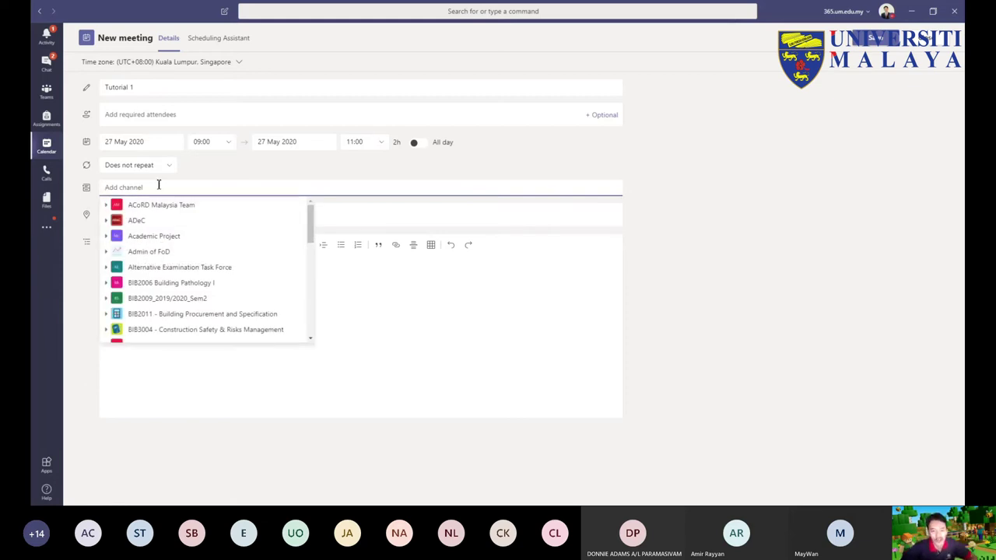
click(88, 194)
click(166, 191)
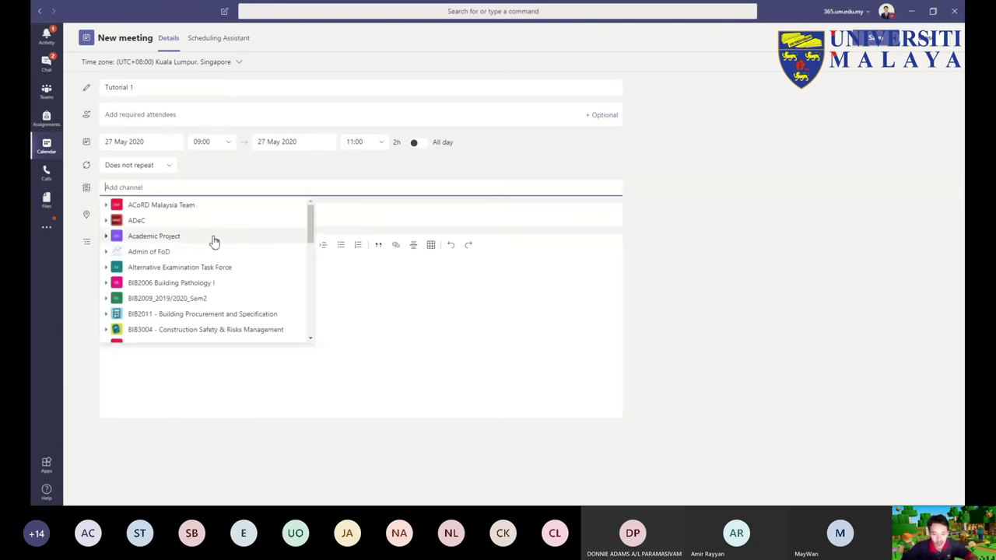
scroll(233, 241, down, 1)
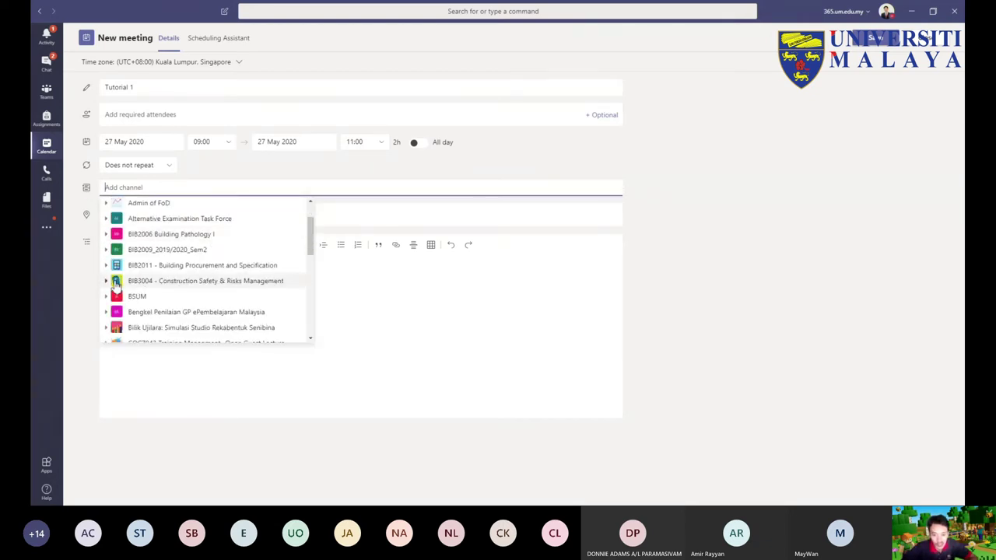
click(180, 284)
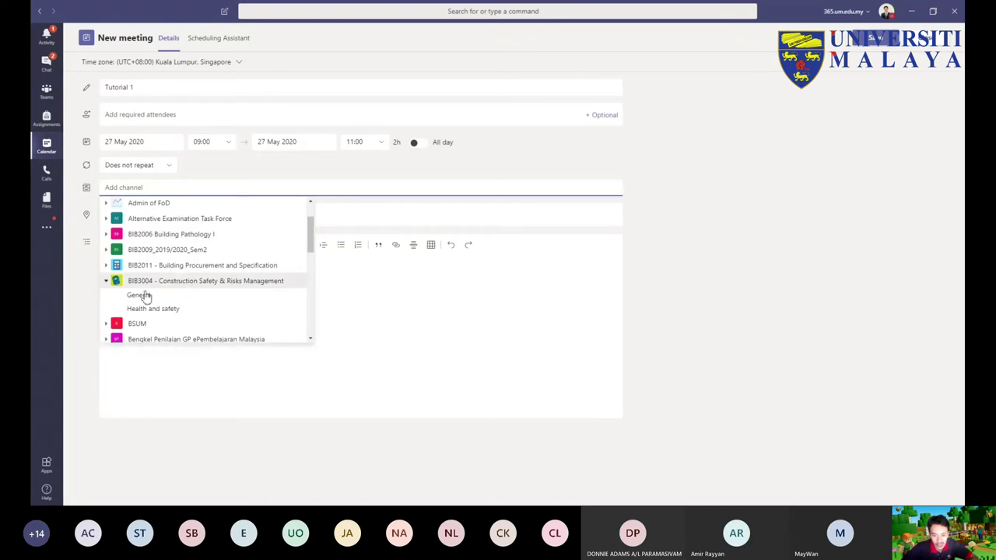
click(139, 296)
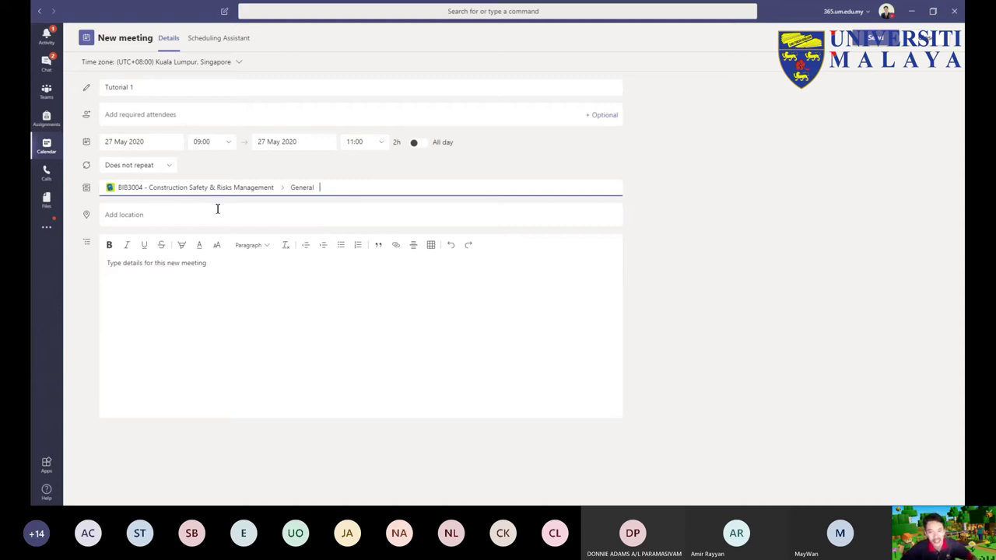
Step: Add the meeting details "Please make sure to complete the work given last week first." and schedule the meeting
click(223, 311)
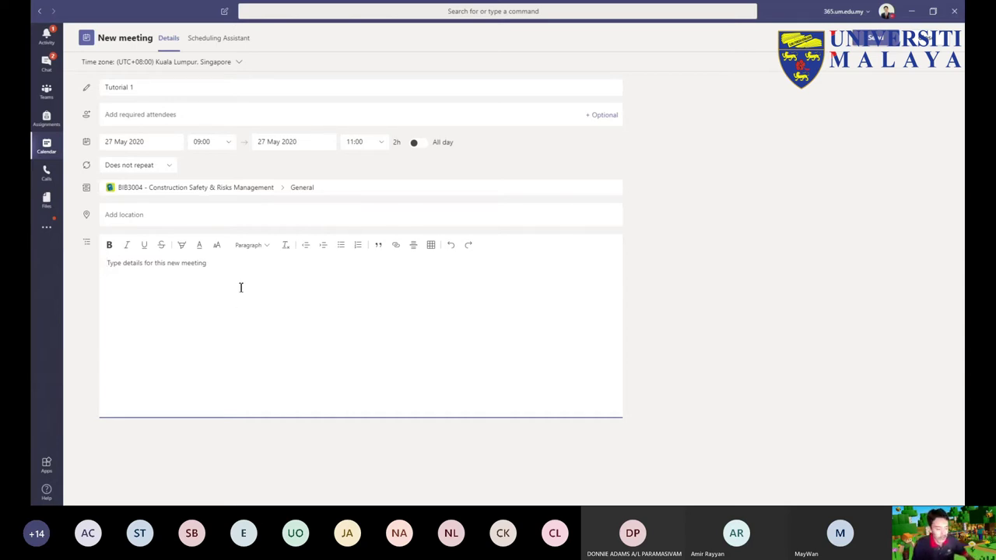
text(Ple)
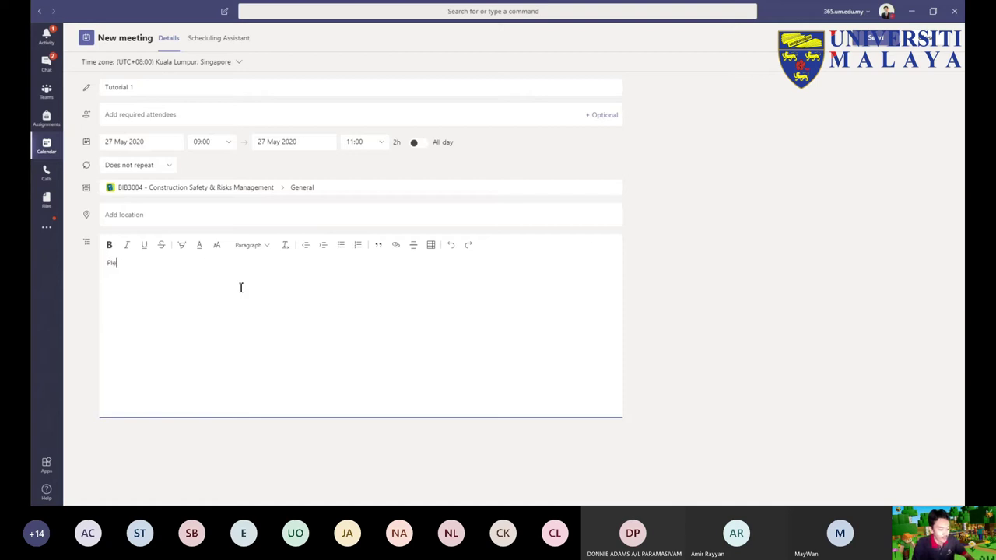
text(ase make sure to complete the)
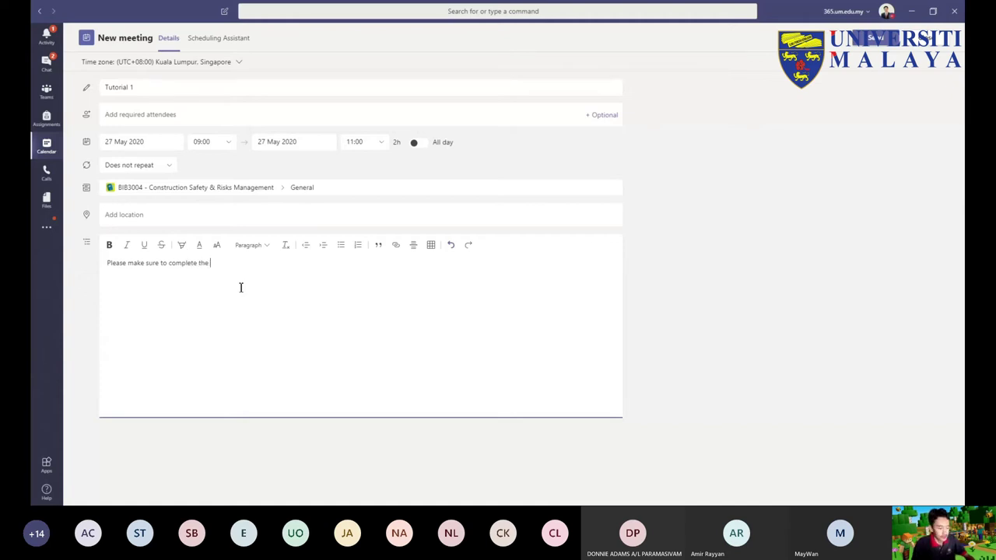
text( work )
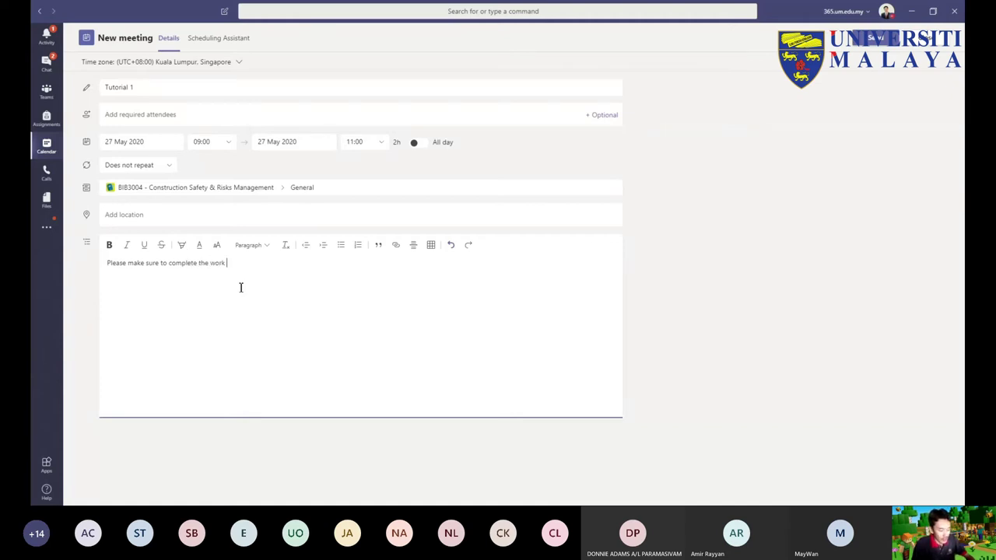
text(given last weel)
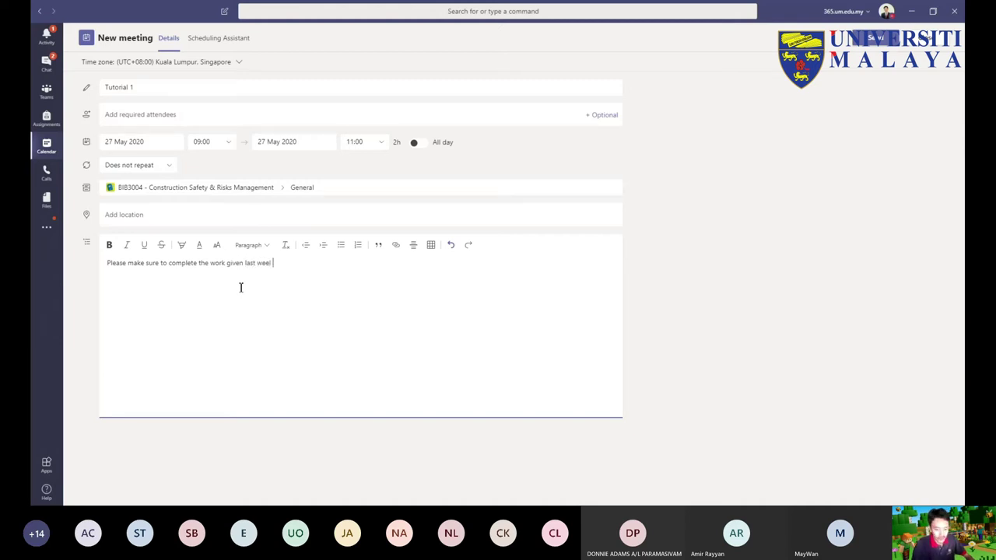
key(BackSpace)
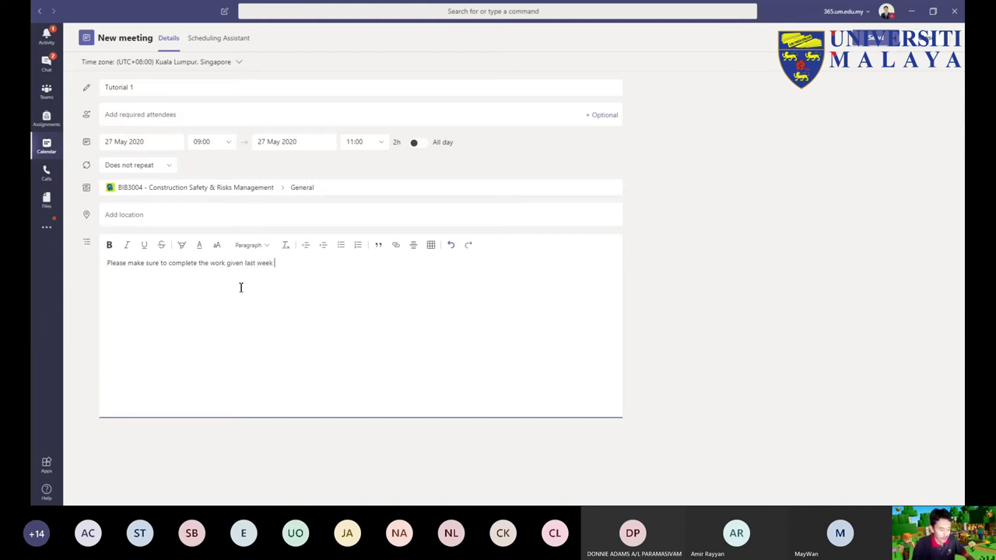
text(k first)
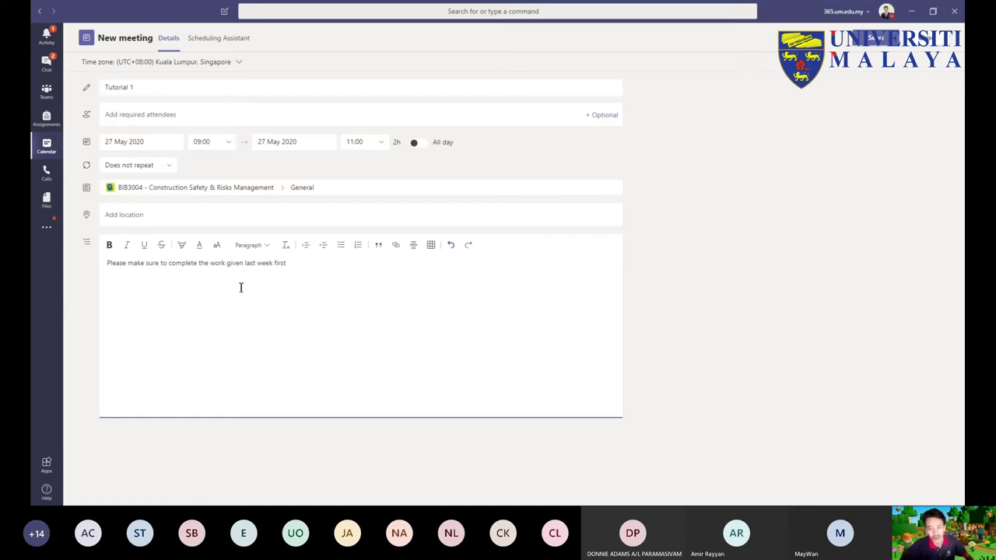
text(.)
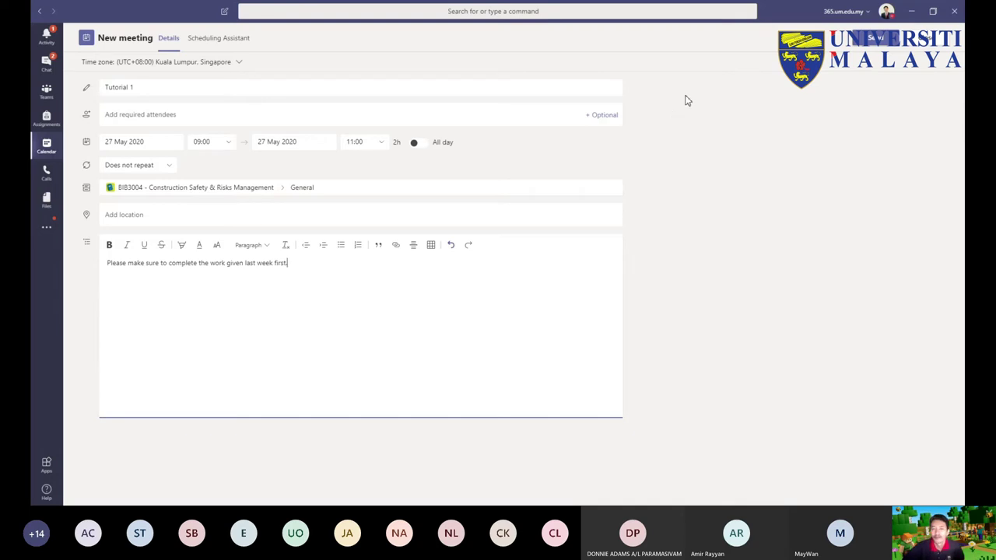
click(873, 40)
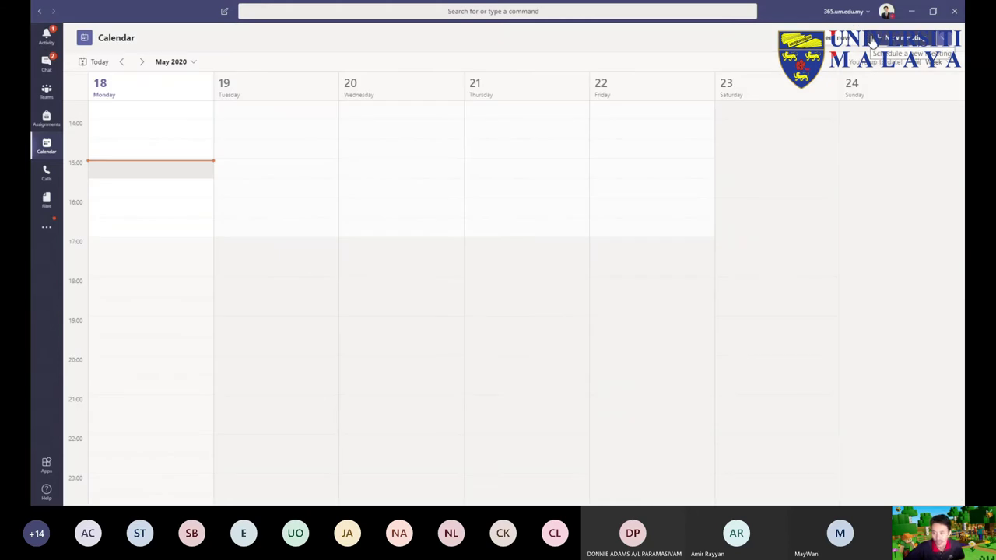
Step: Browse the calendar to the week of 25–31 May 2020 and look at the Tutorial 1 entry on Wednesday
click(142, 64)
click(142, 64)
click(121, 62)
scroll(280, 233, up, 10)
scroll(280, 236, down, 1)
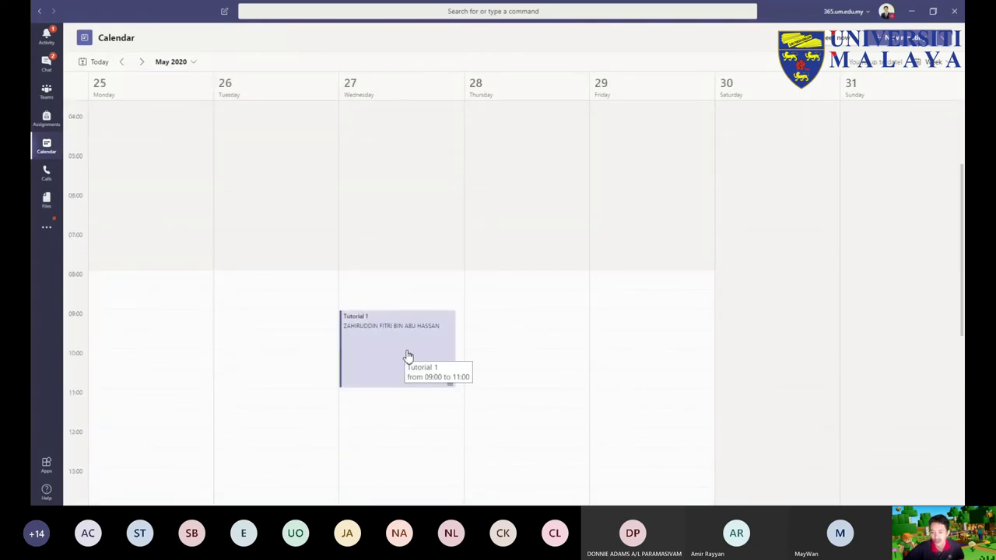
scroll(400, 145, down, 5)
scroll(409, 197, up, 1)
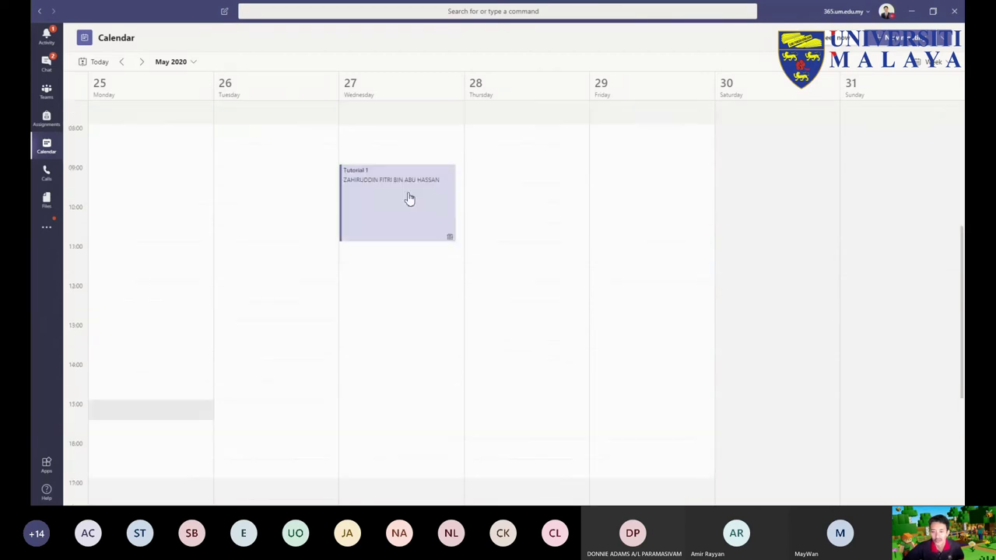
Step: View the Tutorial 1 meeting's details from its post in BIB3004's General channel, open its meeting options, and close the details form
click(46, 92)
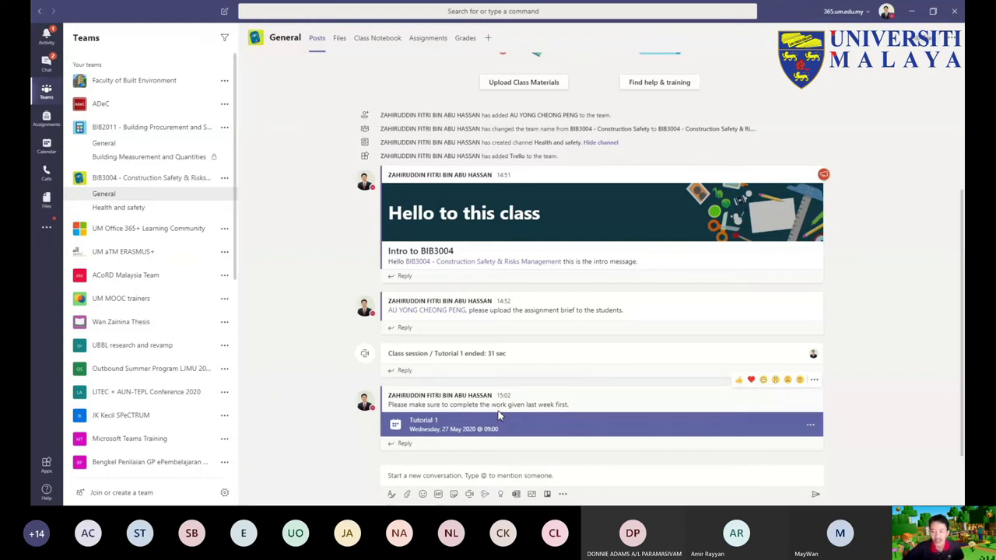
click(811, 426)
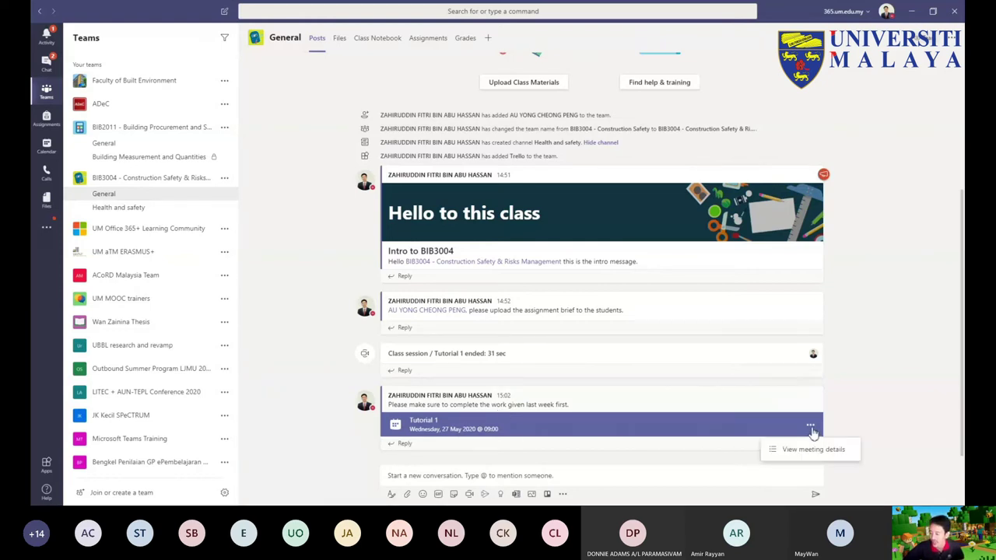
click(801, 454)
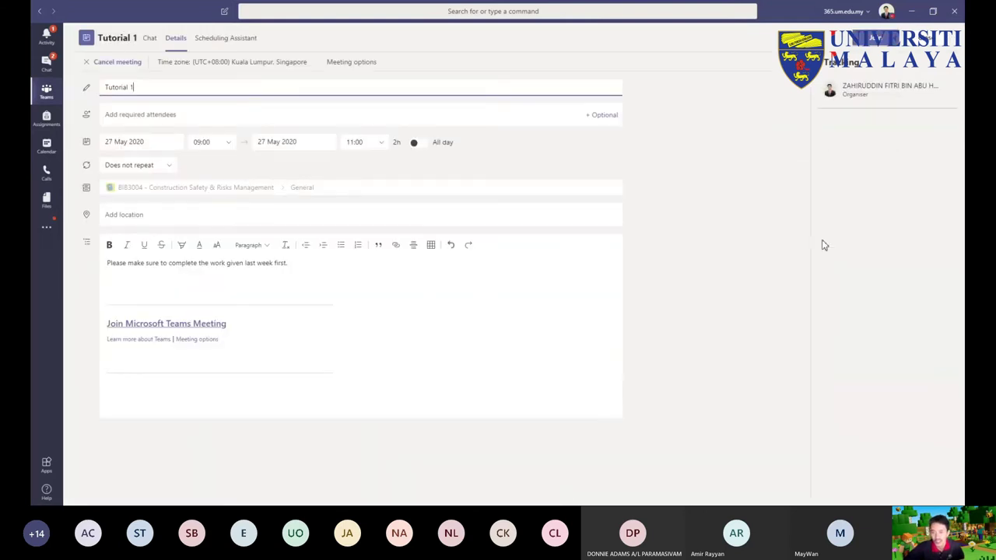
click(340, 68)
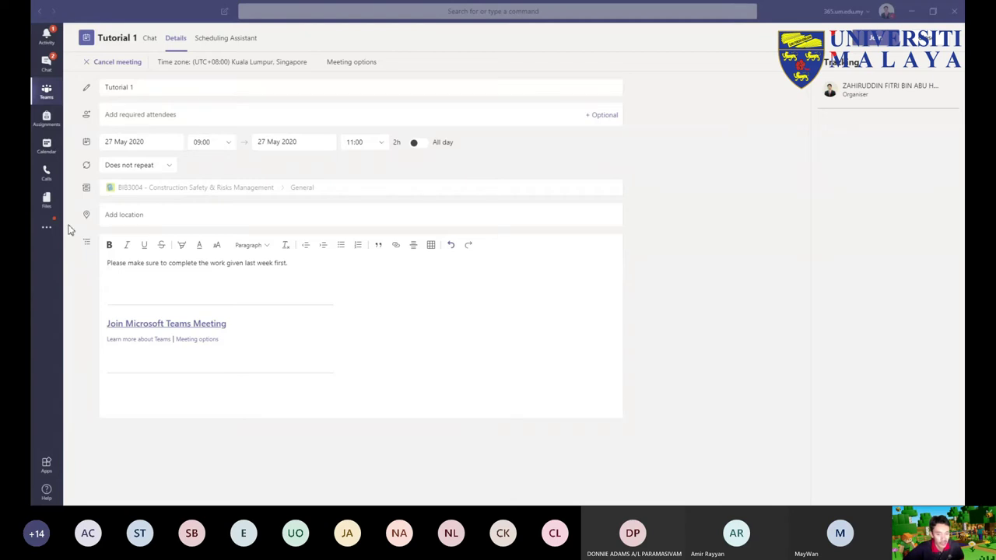
click(919, 46)
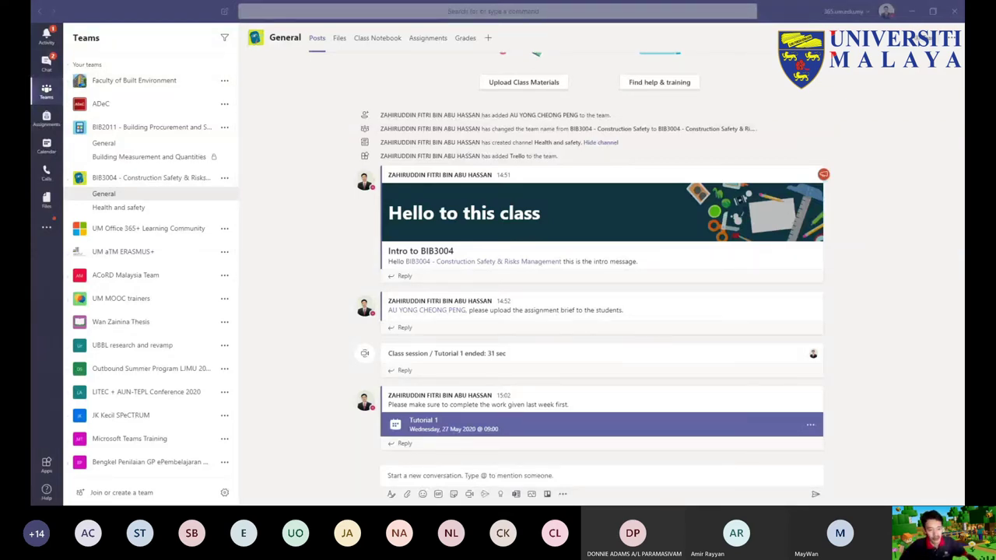
Step: Switch to the ongoing training call and share the Tutorial 1 meeting options page with the participants
key(alt+Tab)
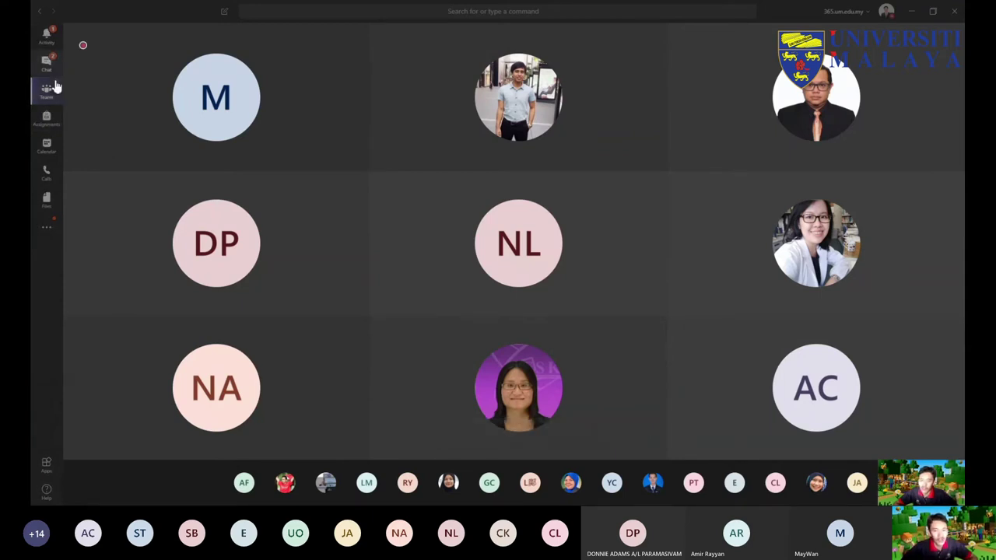
mouse_move(322, 396)
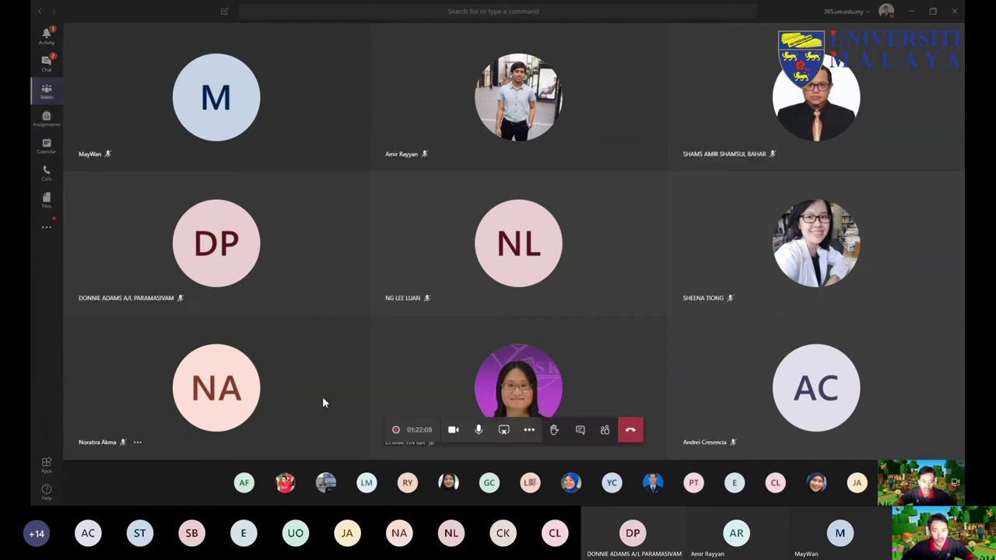
click(504, 432)
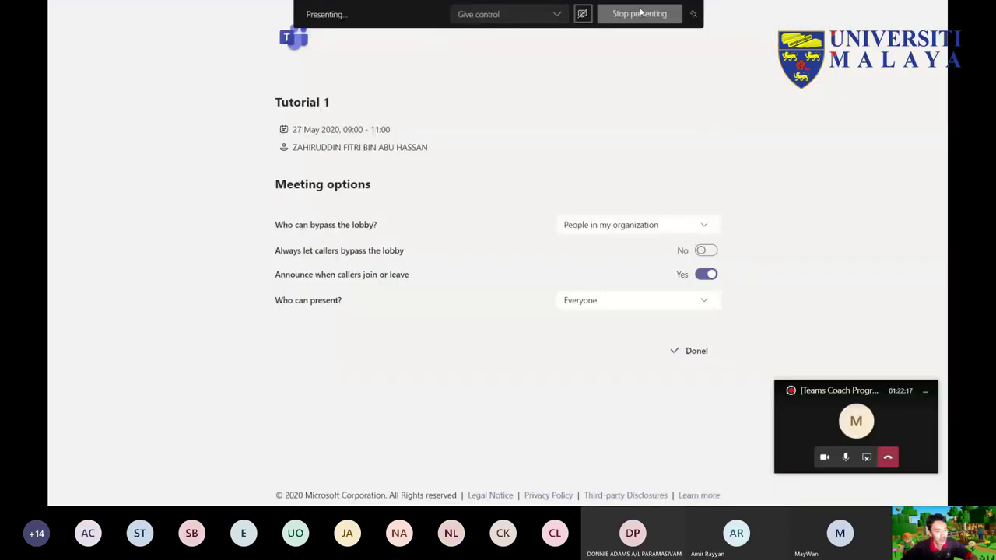
Step: Stop sharing the screen in the call and apply the dark red block-style game scene as the video background
click(866, 456)
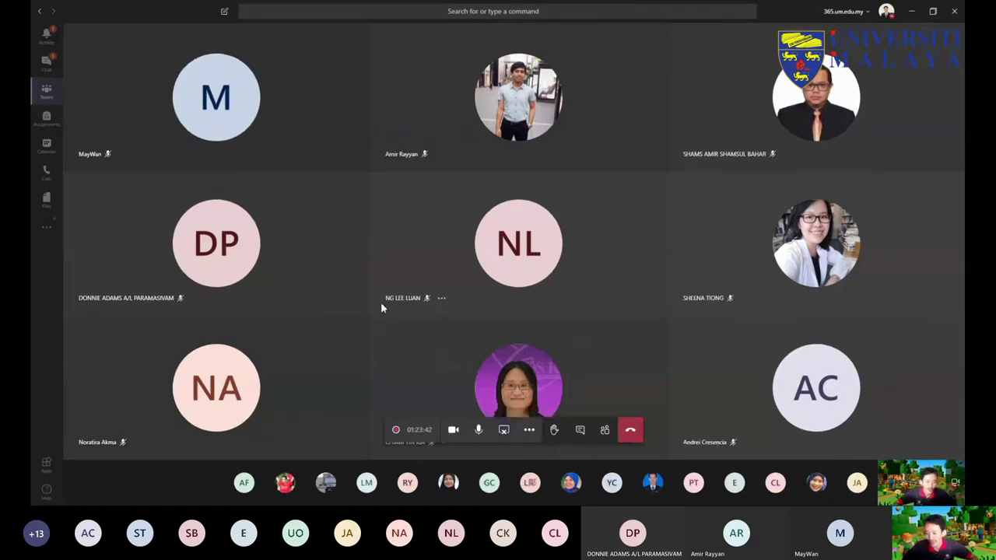
click(530, 430)
click(531, 342)
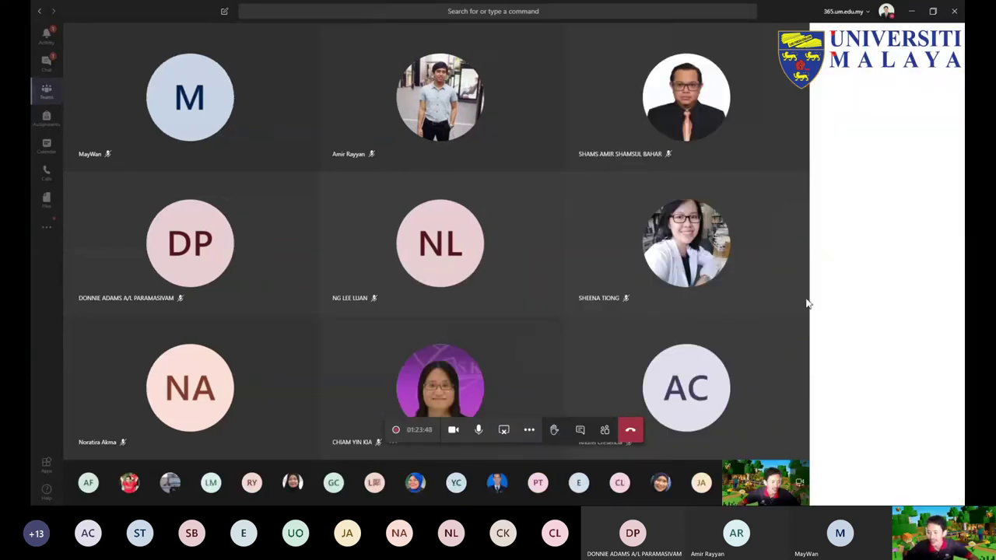
scroll(902, 194, down, 5)
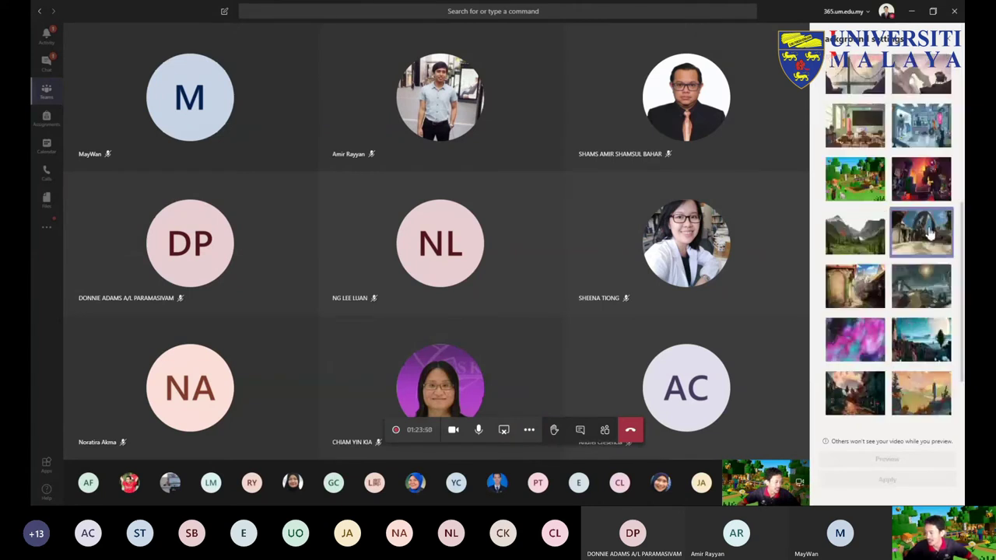
click(918, 180)
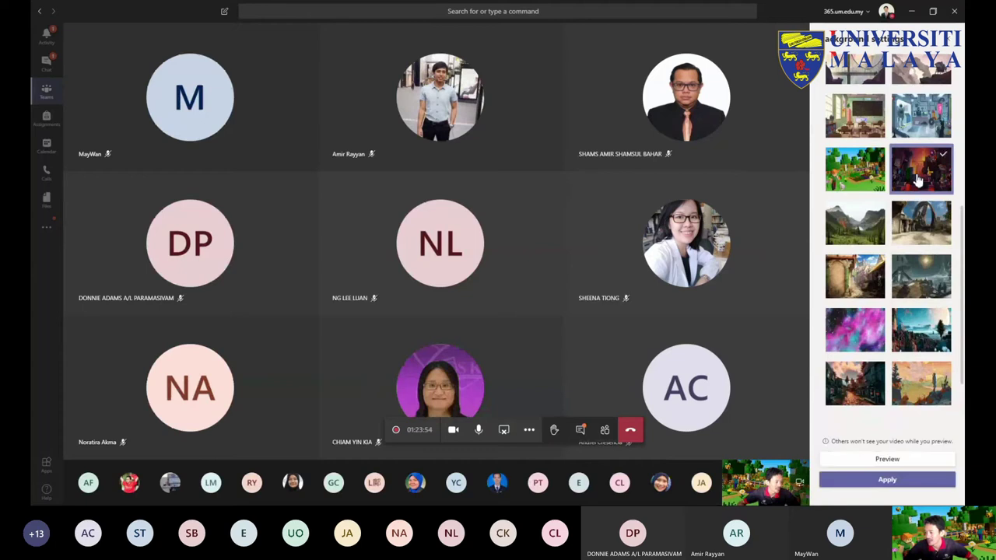
click(895, 465)
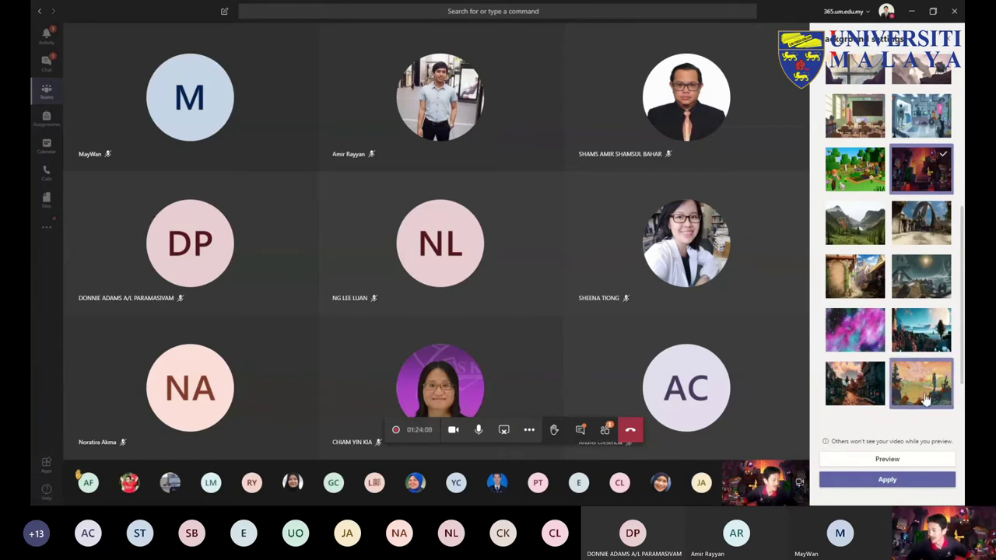
Step: Replace the video background with the grey-walled room image with the wooden door
scroll(887, 311, up, 10)
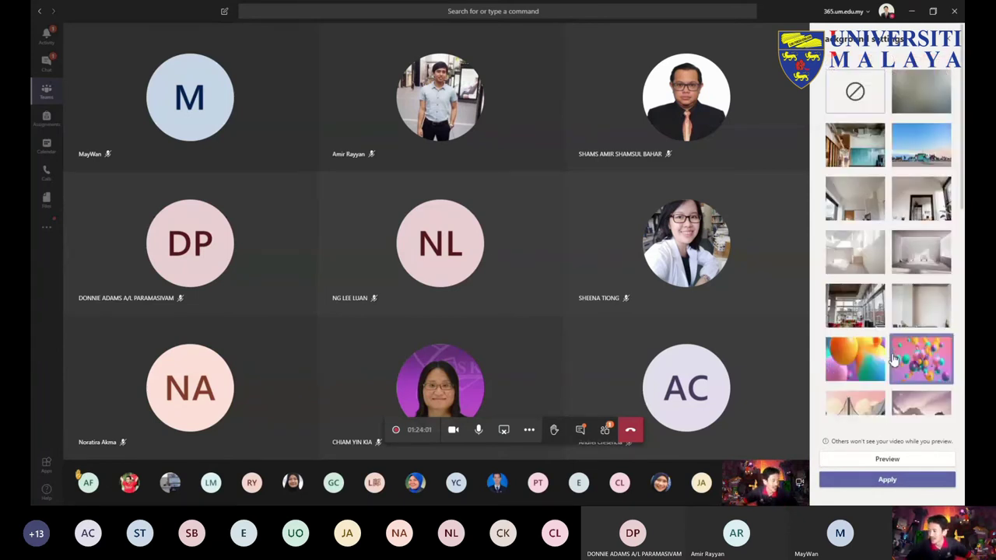
click(854, 207)
click(896, 480)
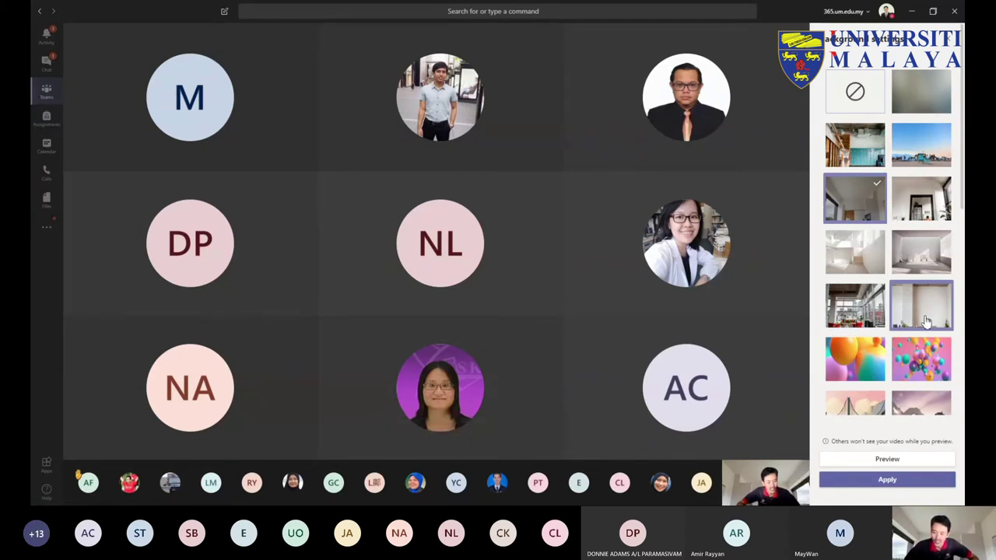
Step: Apply the plain white interior image as the video background and close the background settings
scroll(926, 327, down, 2)
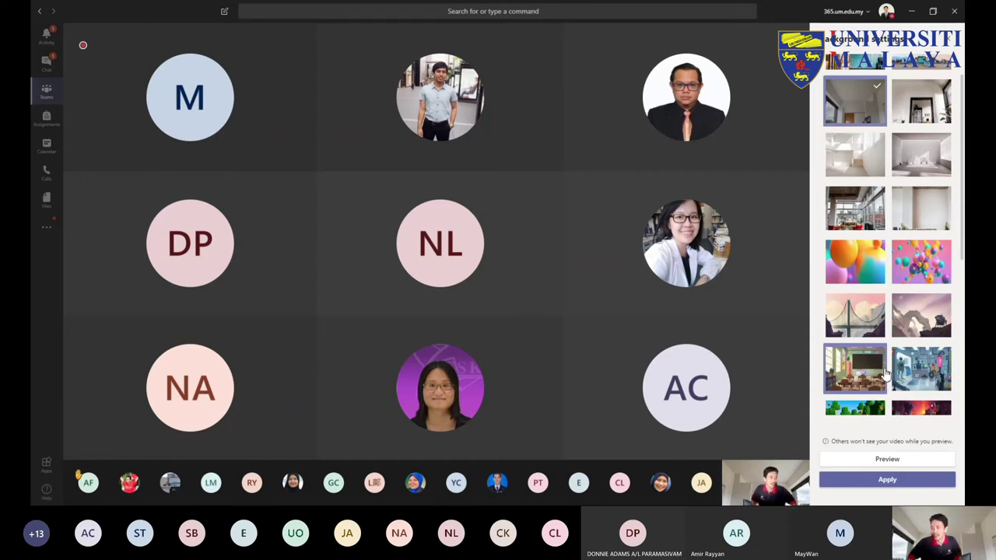
click(849, 158)
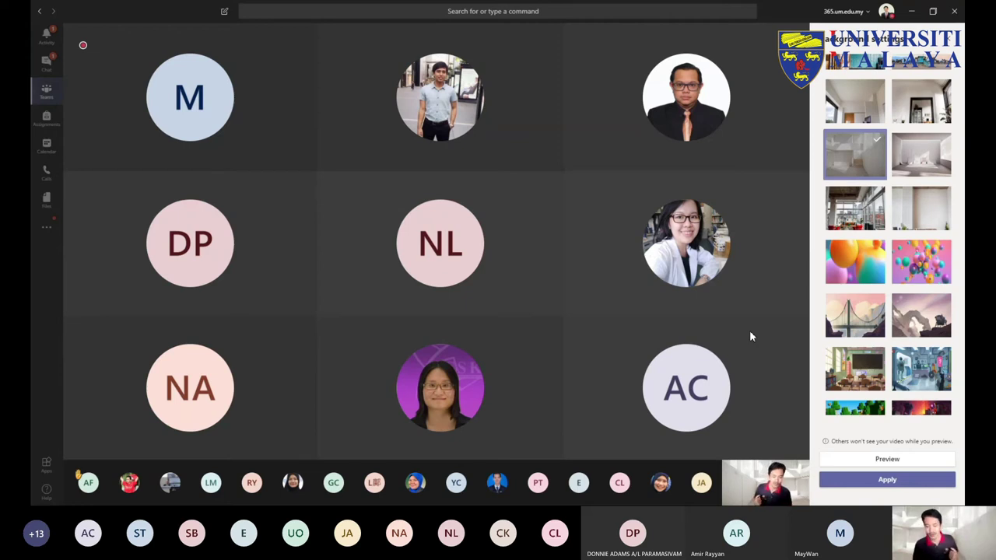
mouse_move(88, 488)
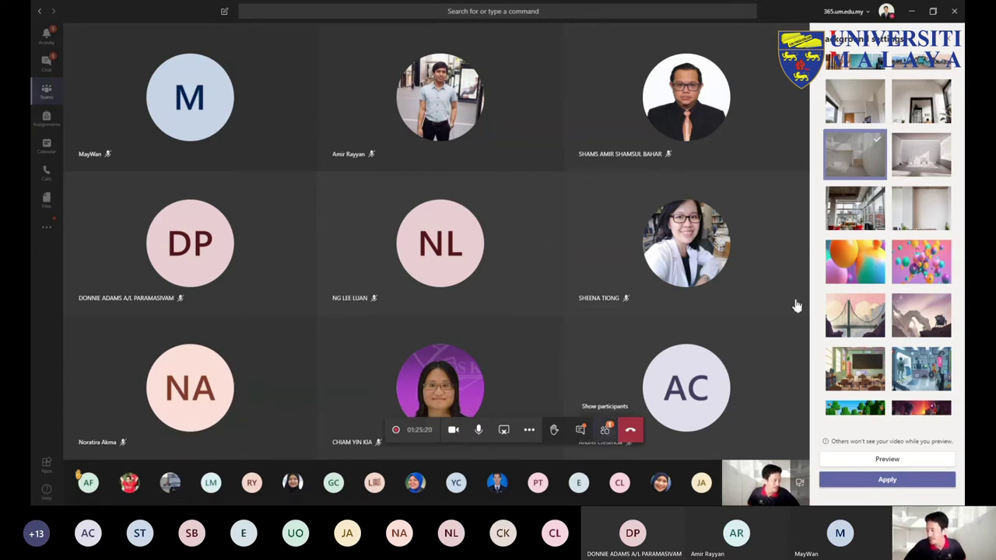
click(949, 41)
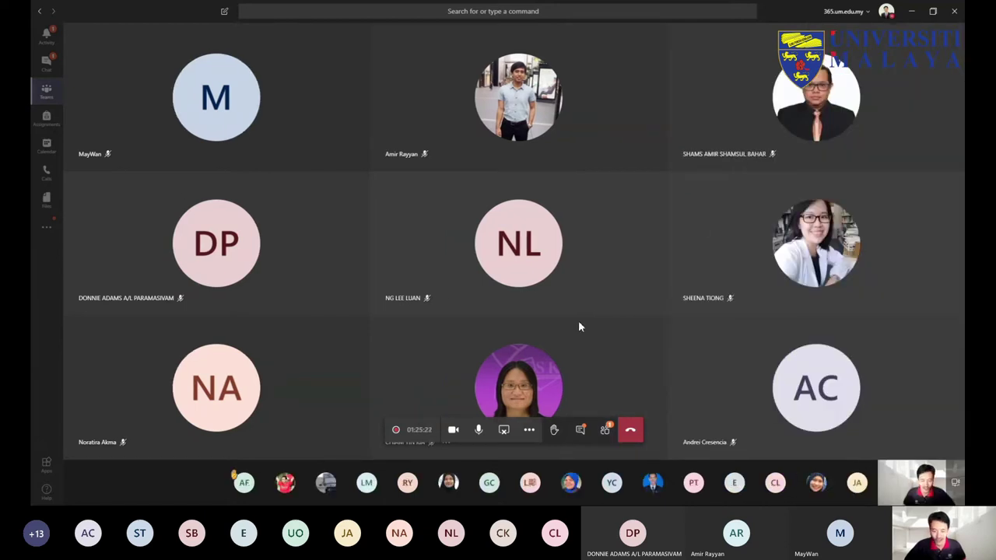
Step: Read the latest meeting chat messages about recording ownership and background effects, and close the chat
click(580, 432)
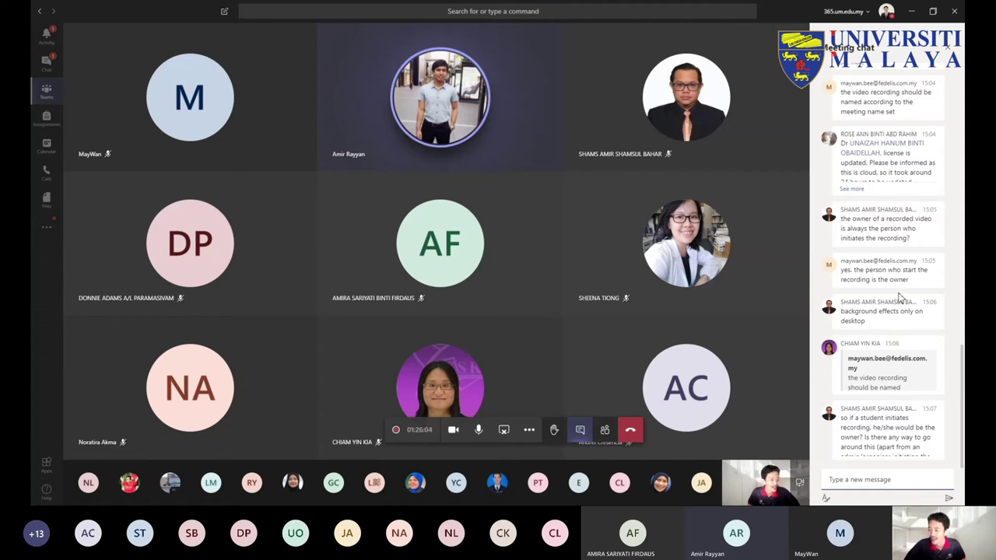
scroll(881, 438, down, 1)
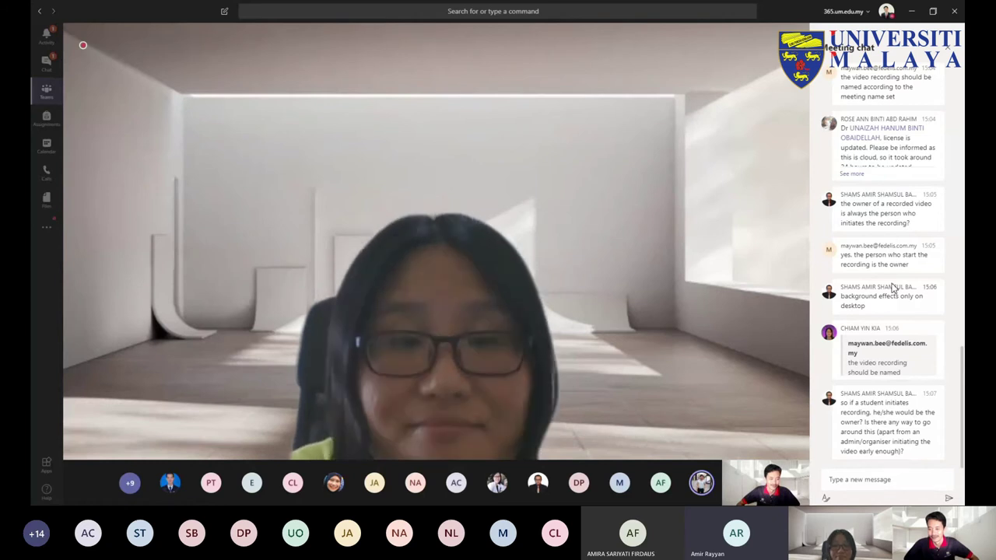
mouse_move(521, 285)
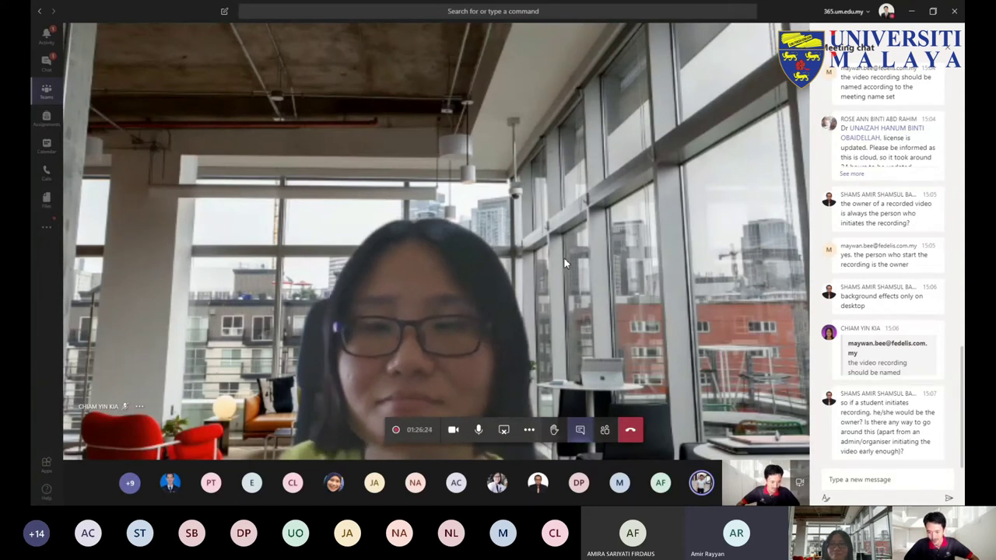
mouse_move(596, 247)
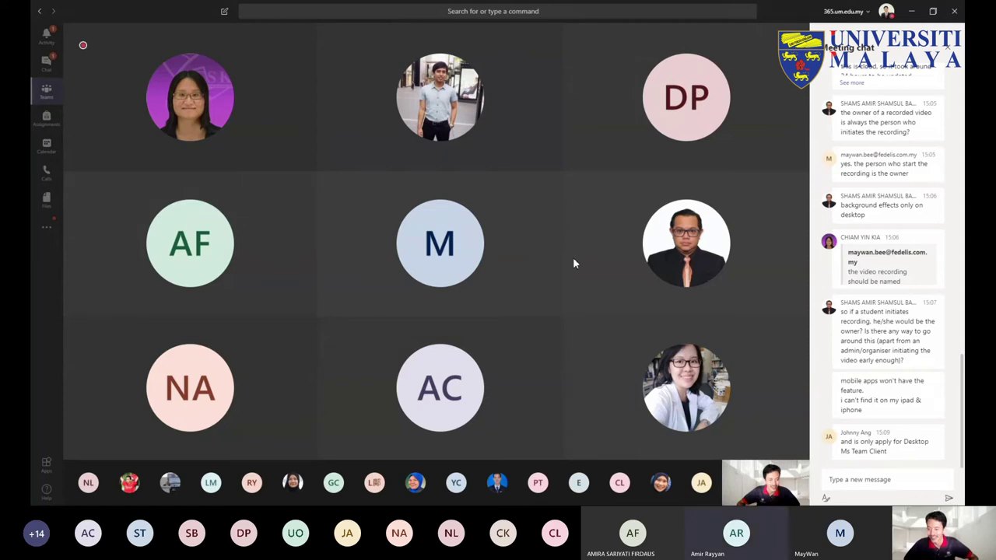
mouse_move(555, 253)
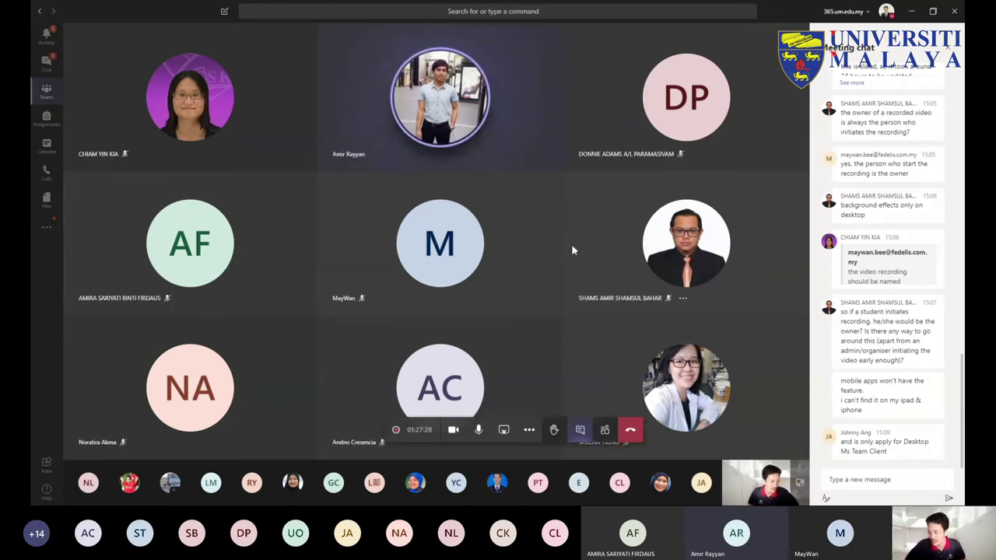
mouse_move(594, 299)
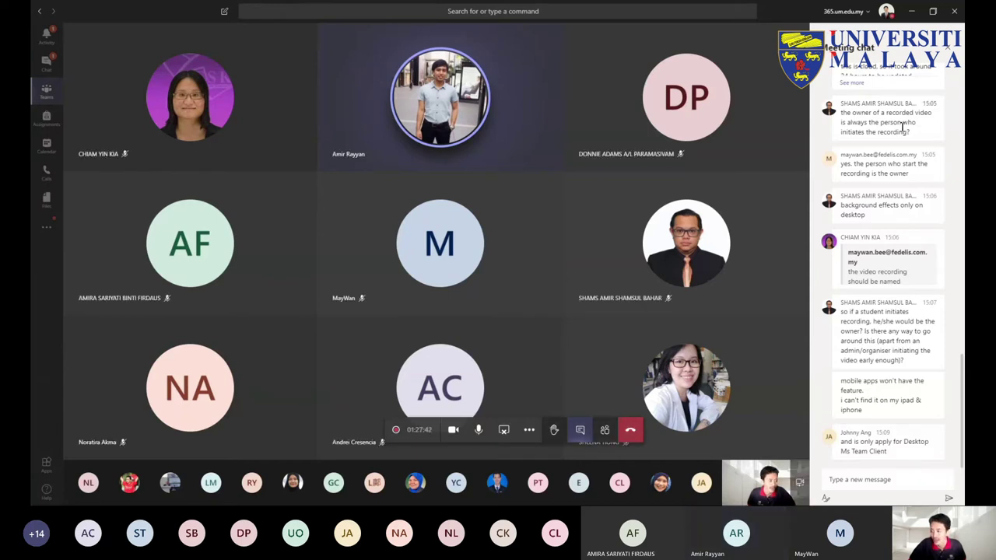
click(947, 52)
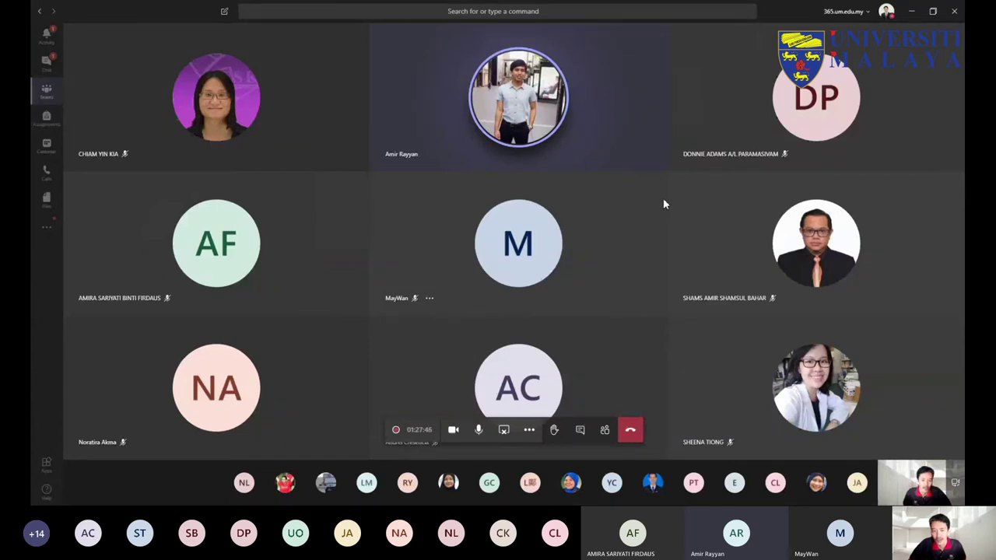
Step: Find the Tutorial 1 meeting in the calendar week of 25–31 May 2020 and open its meeting options
click(45, 146)
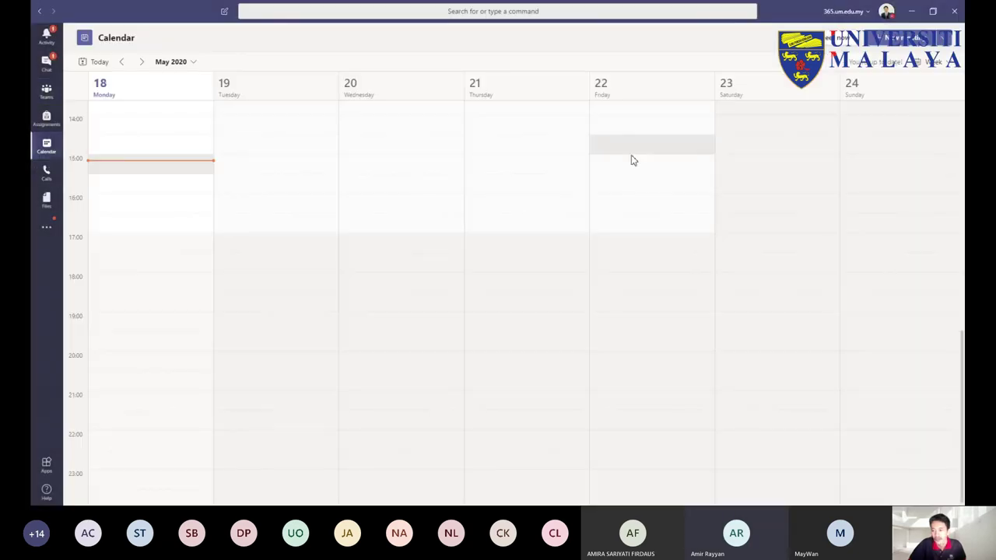
click(143, 62)
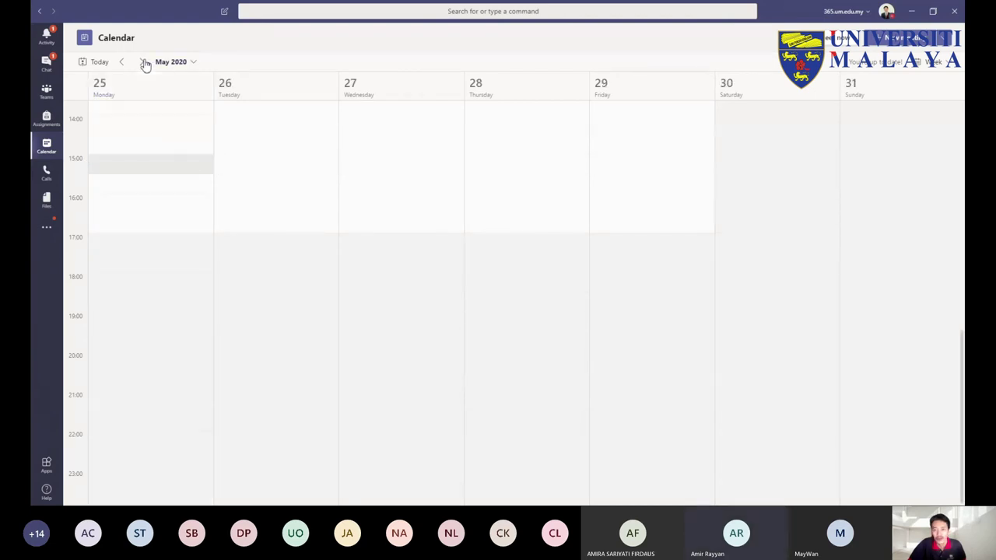
scroll(404, 217, up, 3)
click(405, 213)
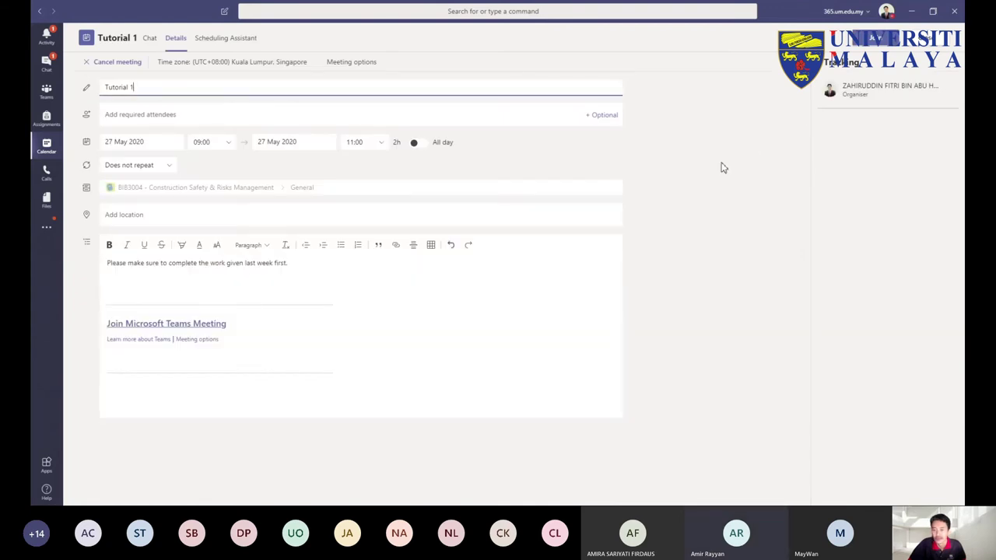
click(369, 66)
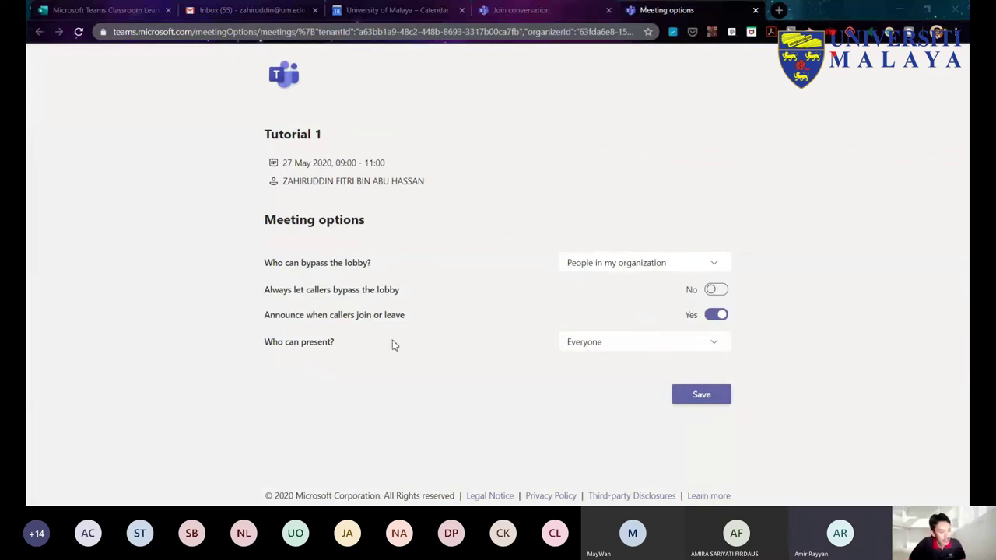
Step: Set who can present in Tutorial 1 to Only me, save the meeting options, and stop sharing the screen in the call
click(619, 348)
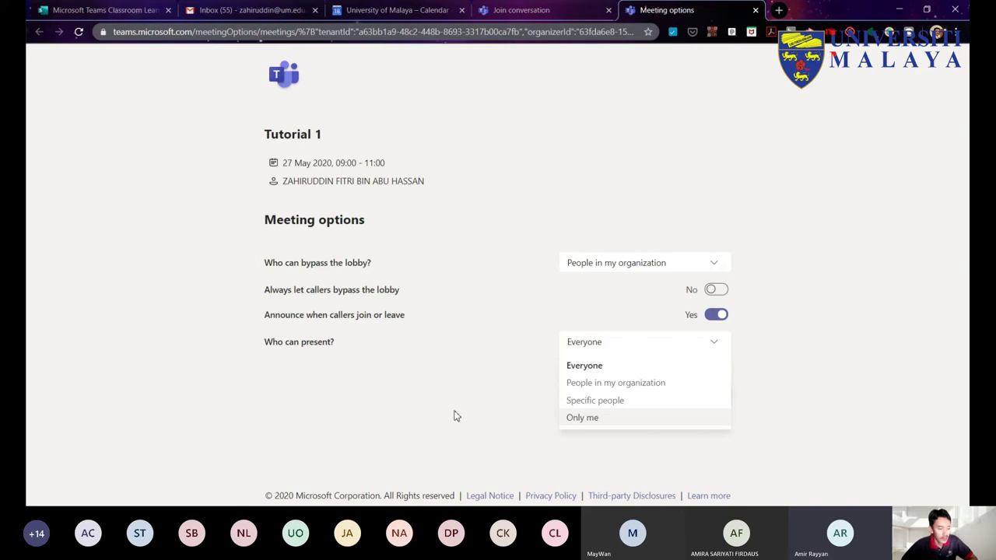
click(589, 421)
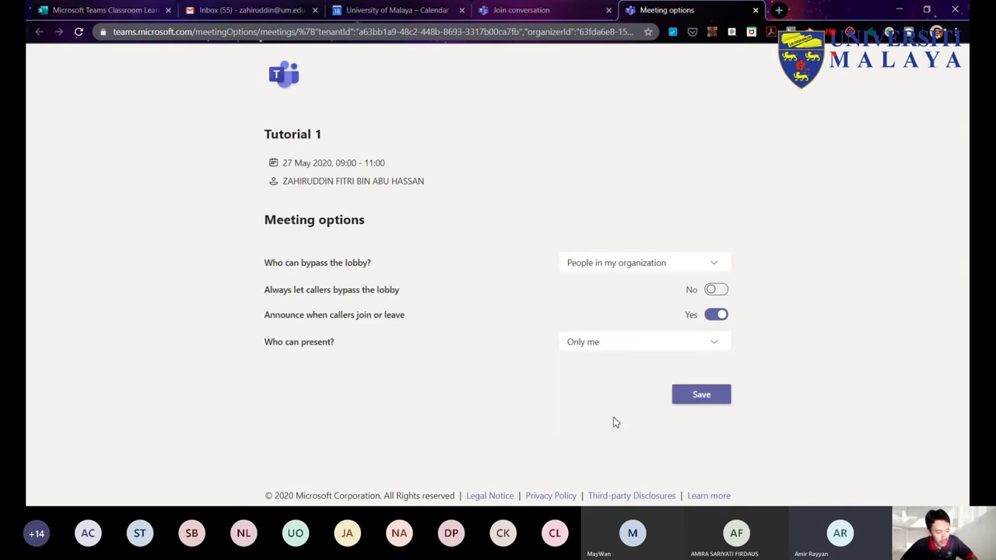
click(699, 399)
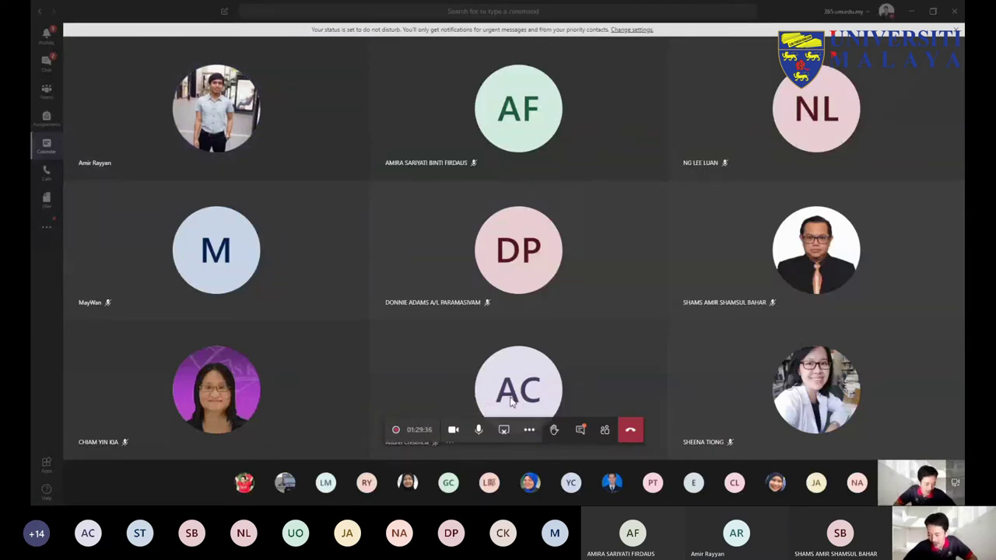
click(505, 431)
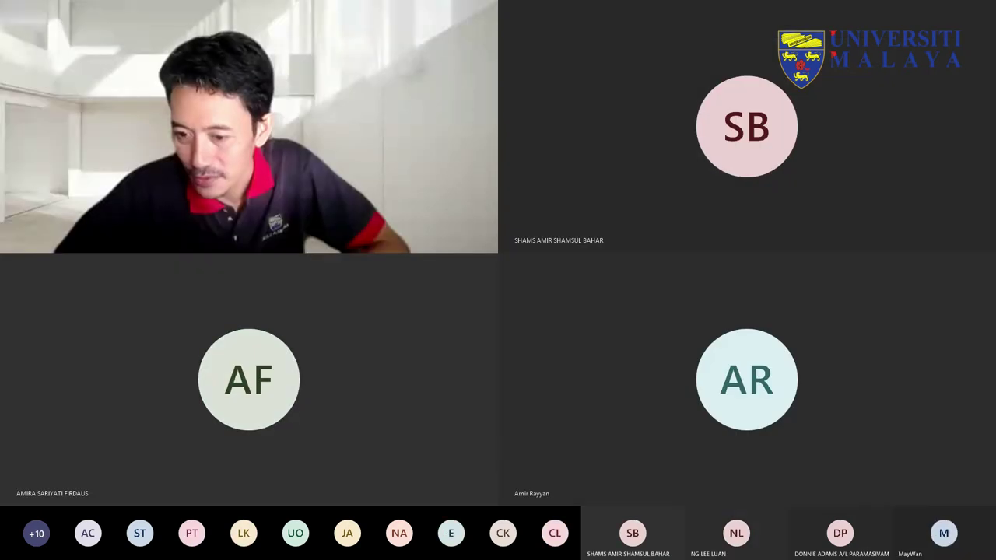
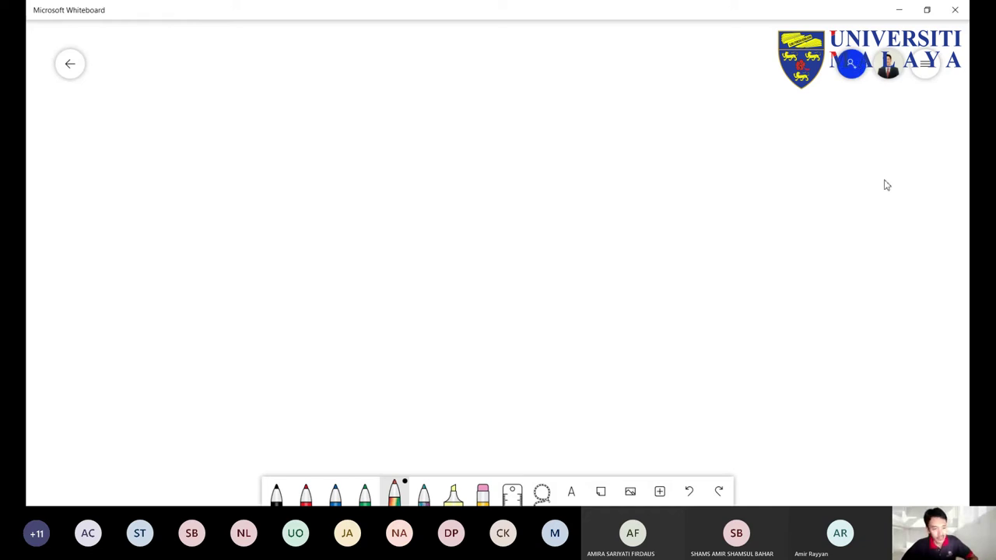
Step: In Microsoft Whiteboard, look at the blank board's invite contacts, return to the board list, and create a new whiteboard
click(851, 64)
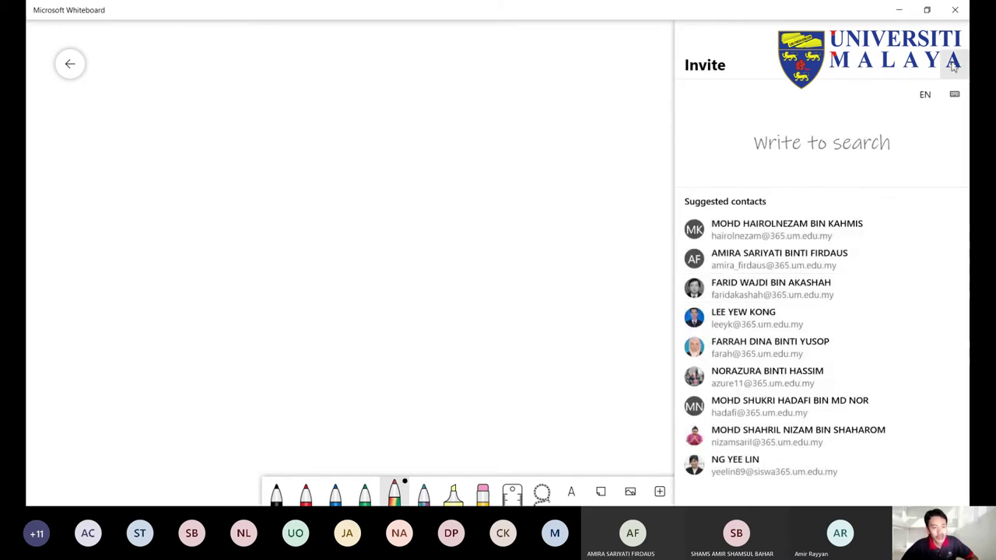
click(69, 62)
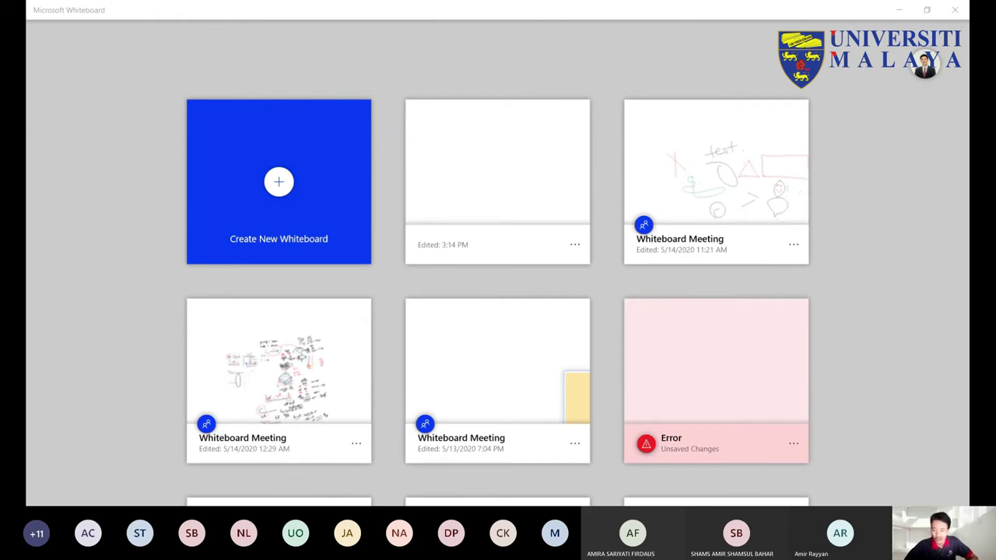
click(280, 190)
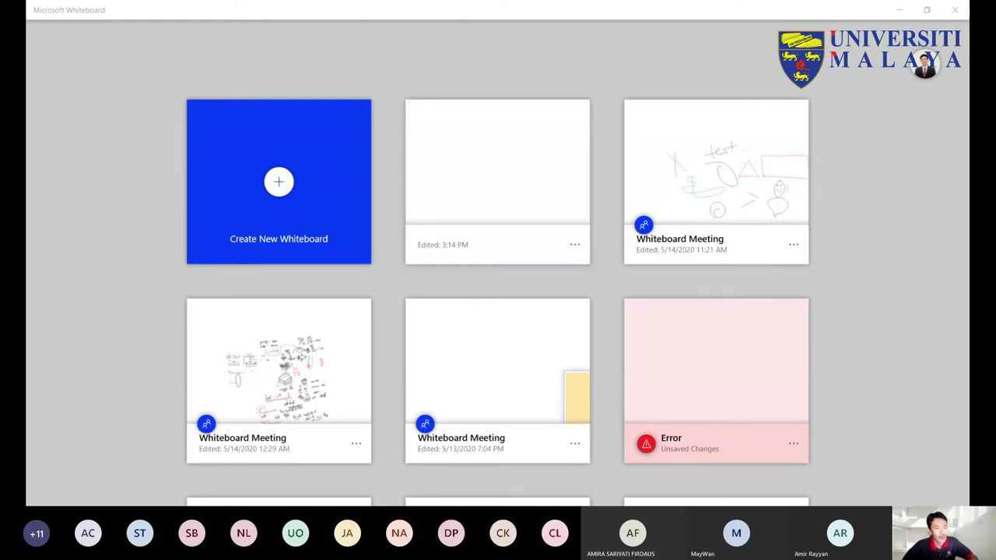
click(283, 186)
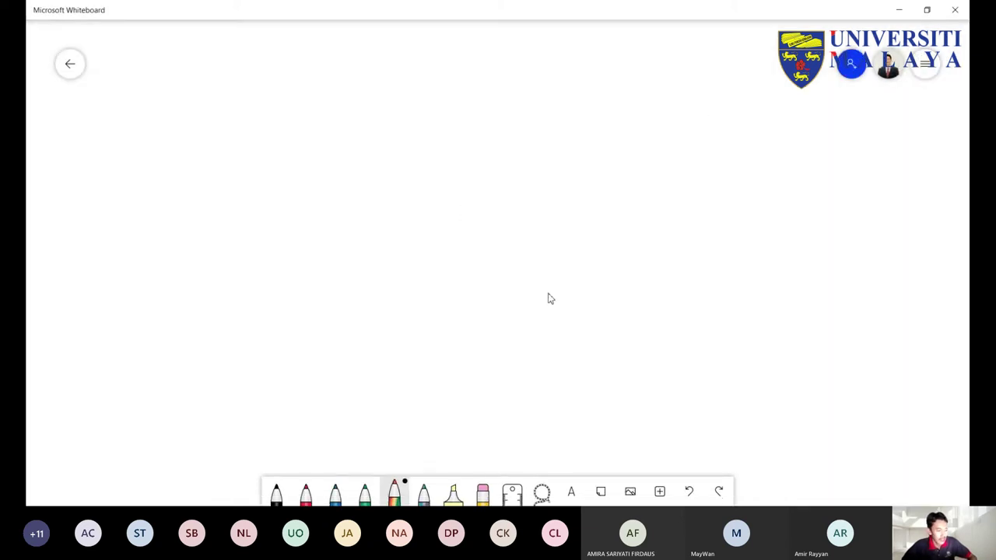
Step: Handwrite "Write something." across the upper part of the whiteboard with the black pen
click(280, 496)
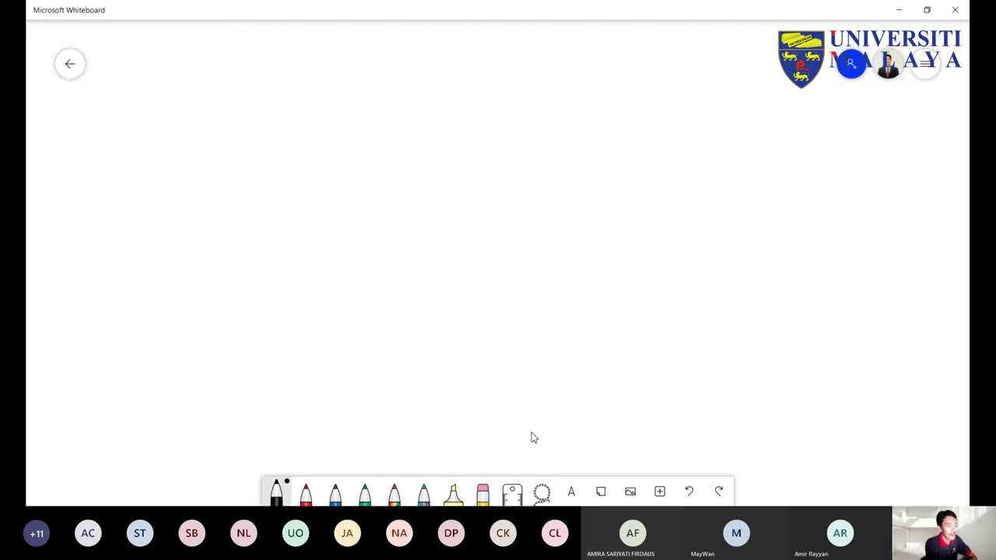
mouse_move(185, 210)
mouse_down()
mouse_move(232, 182)
mouse_move(235, 200)
mouse_move(260, 140)
mouse_up()
mouse_move(280, 165)
mouse_down()
mouse_move(278, 184)
mouse_move(308, 155)
mouse_up()
drag(309, 133, 334, 187)
mouse_move(297, 171)
mouse_down()
mouse_move(319, 164)
mouse_move(357, 177)
mouse_move(429, 154)
mouse_move(441, 176)
mouse_move(420, 187)
mouse_up()
mouse_move(459, 144)
mouse_down()
mouse_move(498, 161)
mouse_move(571, 150)
mouse_up()
click(553, 106)
drag(559, 105, 563, 155)
mouse_move(568, 104)
mouse_down()
mouse_move(589, 142)
mouse_move(617, 143)
mouse_move(652, 106)
mouse_up()
drag(643, 109, 636, 166)
click(667, 117)
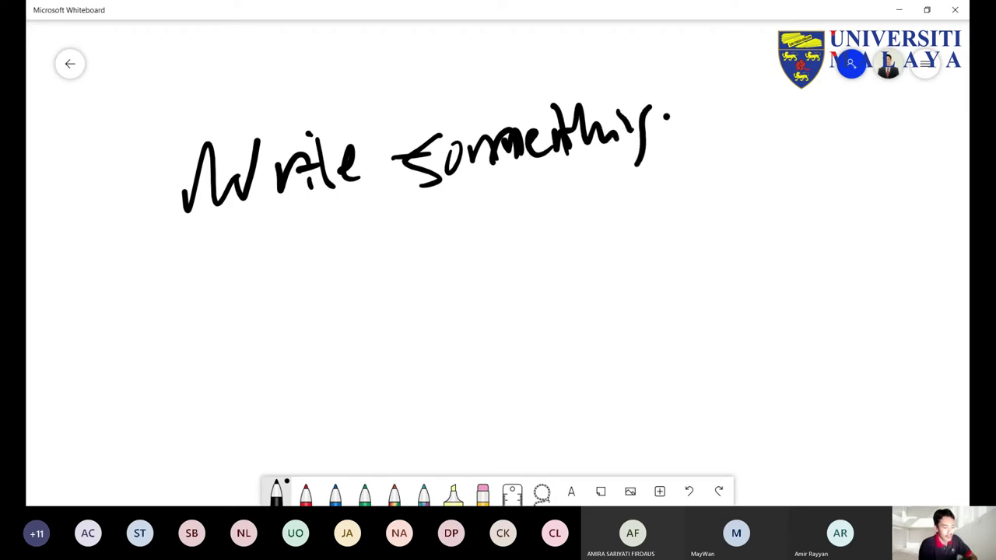
Step: Erase the handwritten word "something." from the whiteboard and choose the green pen
click(483, 491)
mouse_move(661, 107)
mouse_down()
mouse_move(622, 147)
mouse_move(467, 140)
mouse_move(545, 116)
mouse_move(651, 178)
mouse_up()
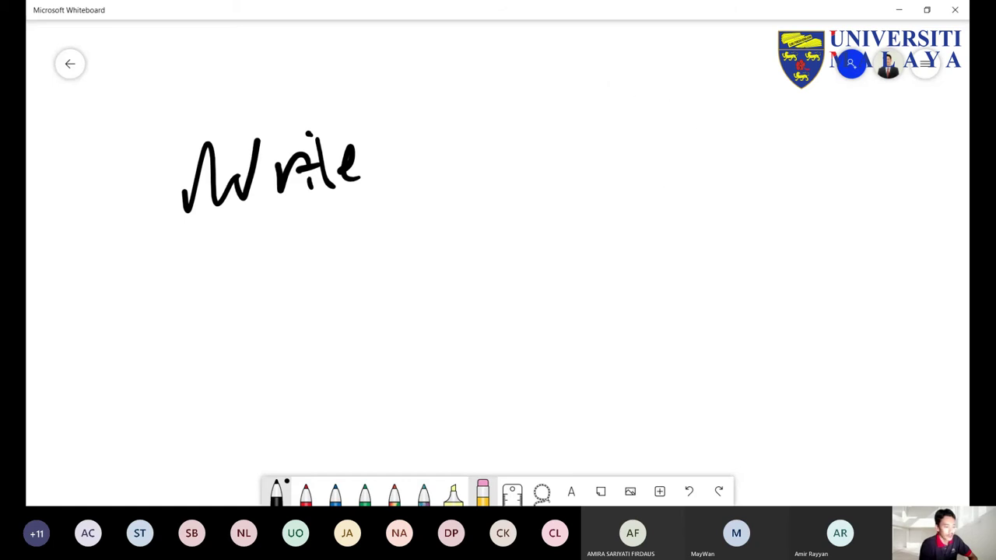
click(364, 492)
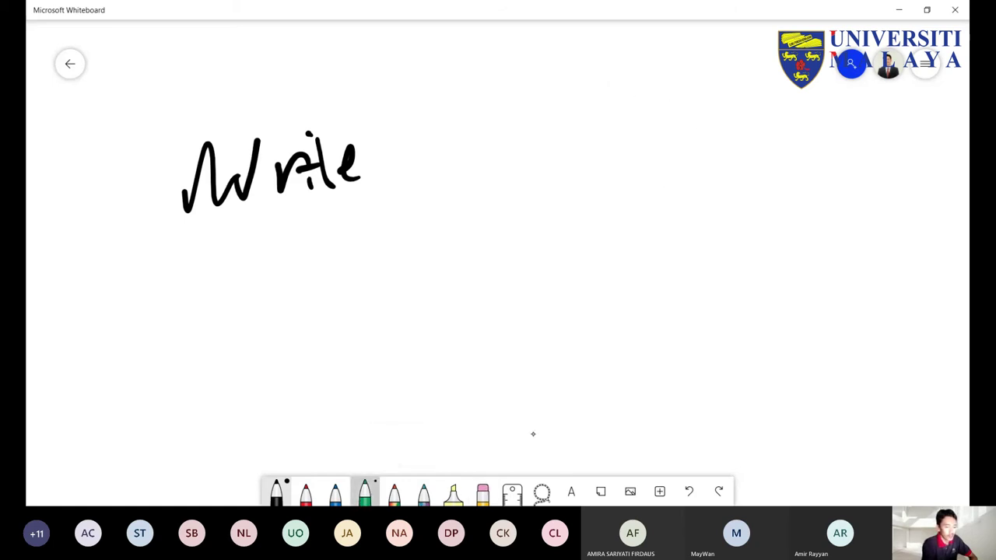
Step: Change the green pen's colour to magenta and draw an underlined wavy scribble below and to the right of "Write"
click(364, 491)
click(453, 402)
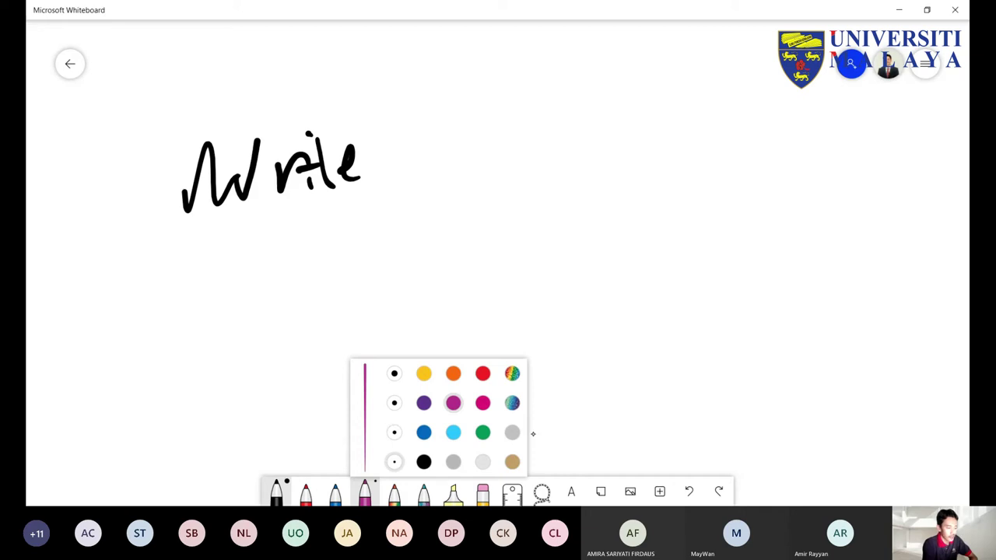
mouse_move(475, 216)
mouse_down()
mouse_move(484, 244)
mouse_move(579, 245)
mouse_move(678, 227)
mouse_up()
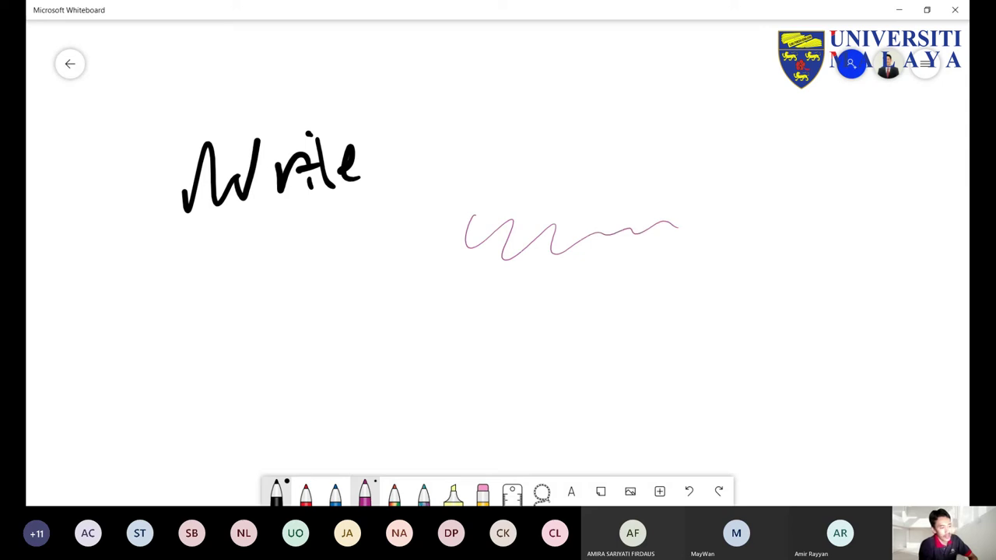
drag(481, 277, 696, 265)
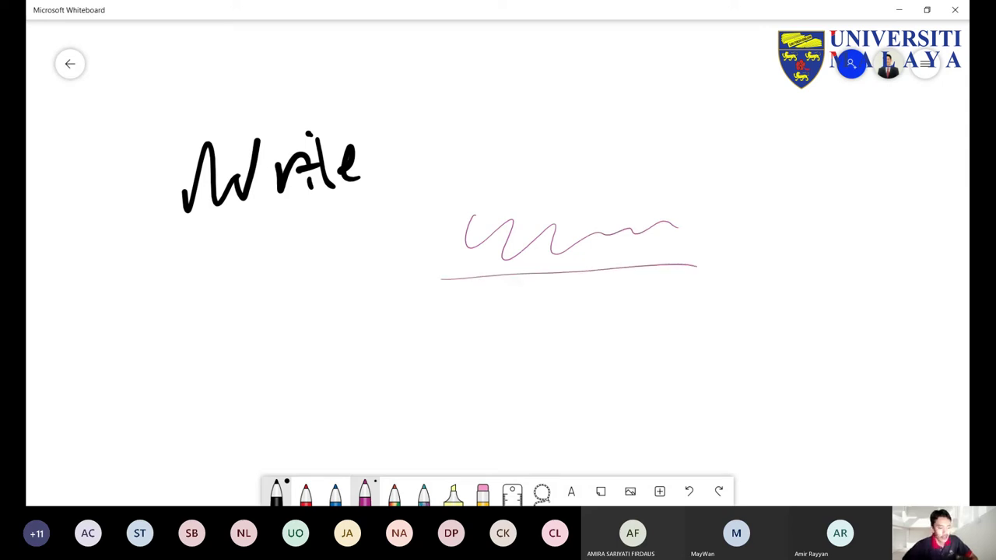
Step: Show the ruler on the whiteboard, rotate it to 0 degrees and place it horizontally below the magenta underline
click(512, 492)
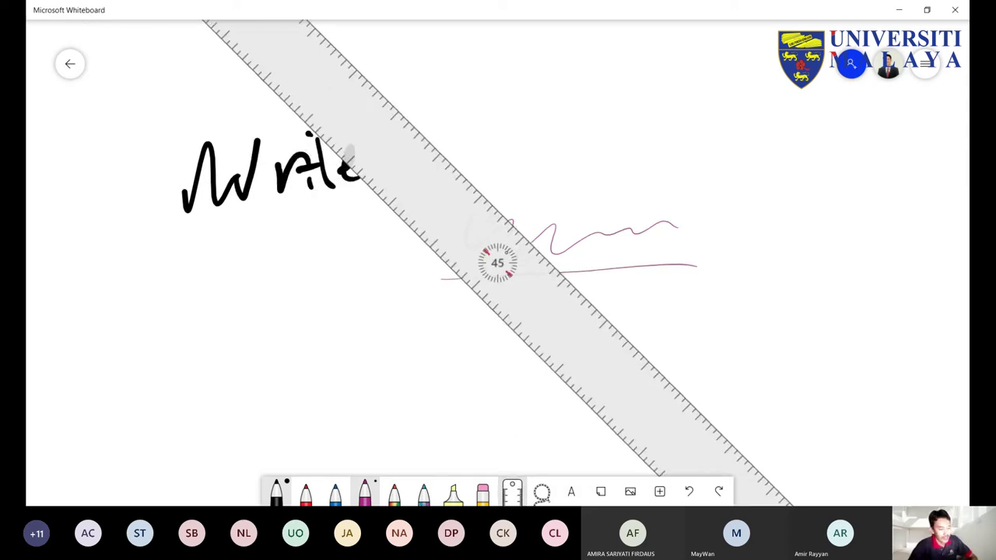
drag(497, 263, 501, 403)
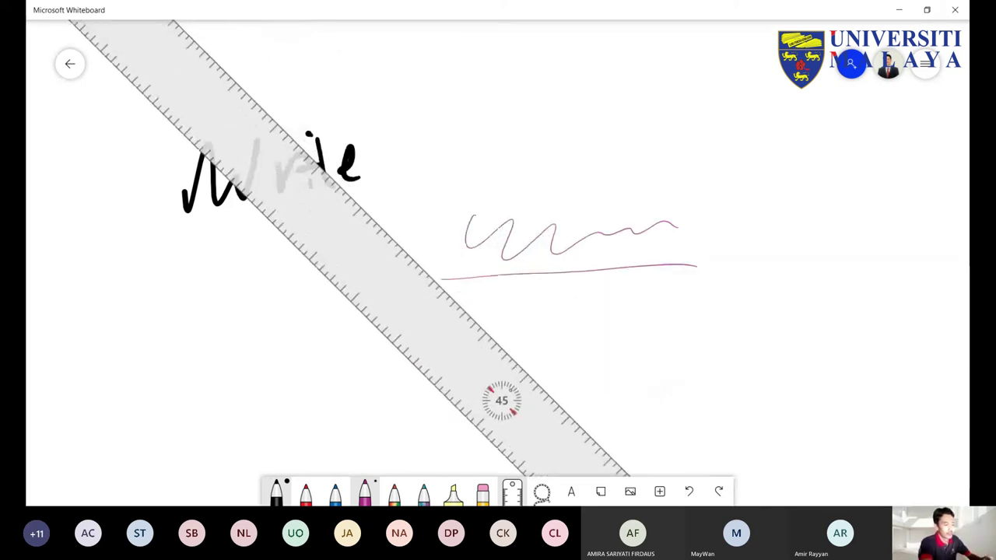
drag(401, 300, 529, 269)
scroll(523, 263, down, 10)
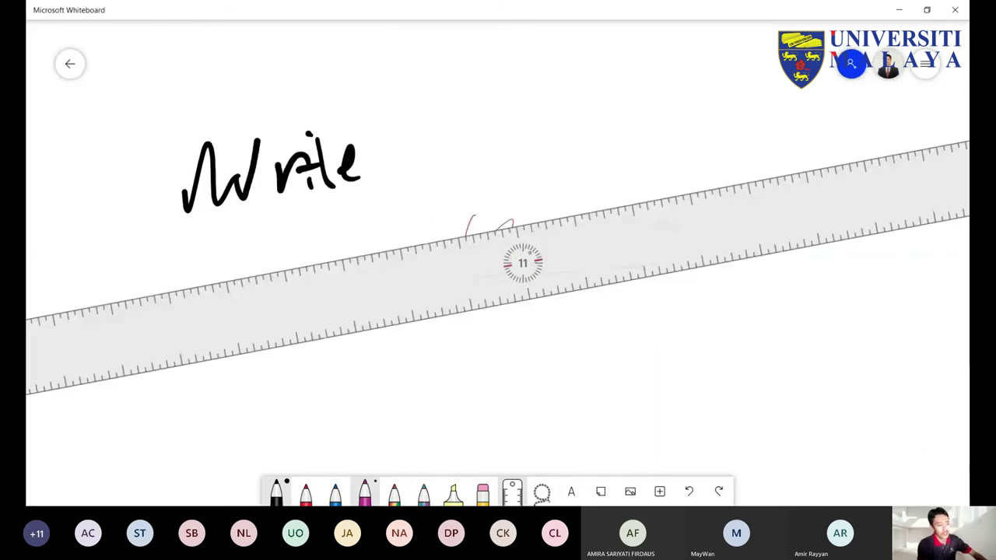
scroll(522, 263, up, 5)
scroll(505, 271, up, 15)
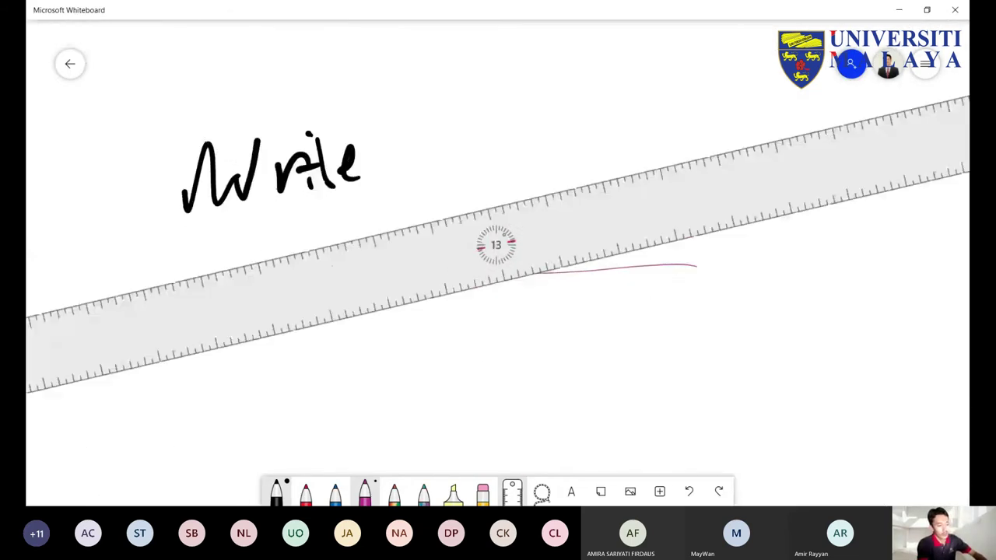
scroll(496, 244, down, 5)
mouse_move(466, 223)
mouse_down()
mouse_move(545, 249)
mouse_move(677, 226)
mouse_up()
drag(537, 272, 440, 279)
drag(498, 329, 498, 352)
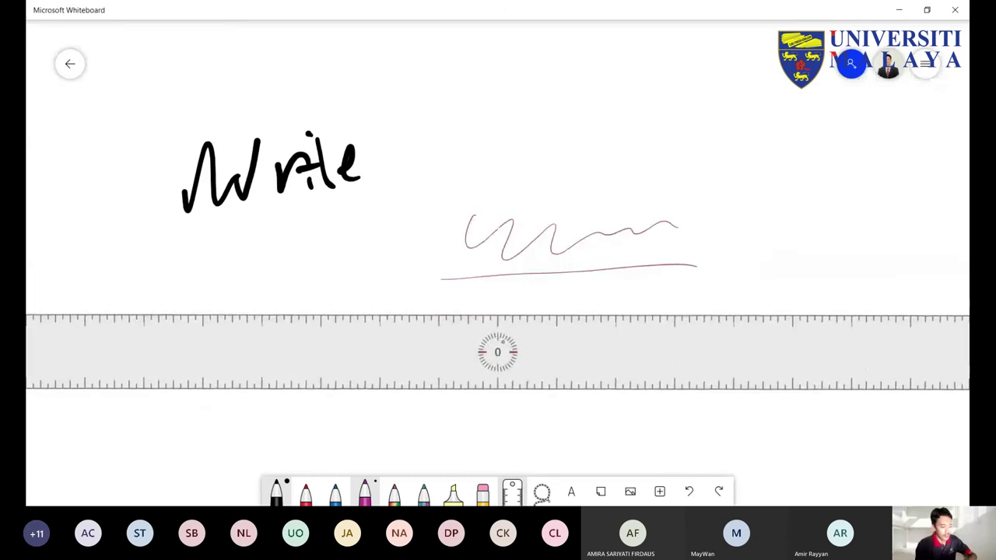
Step: Highlight the handwritten word "Write" with the yellow highlighter
click(454, 492)
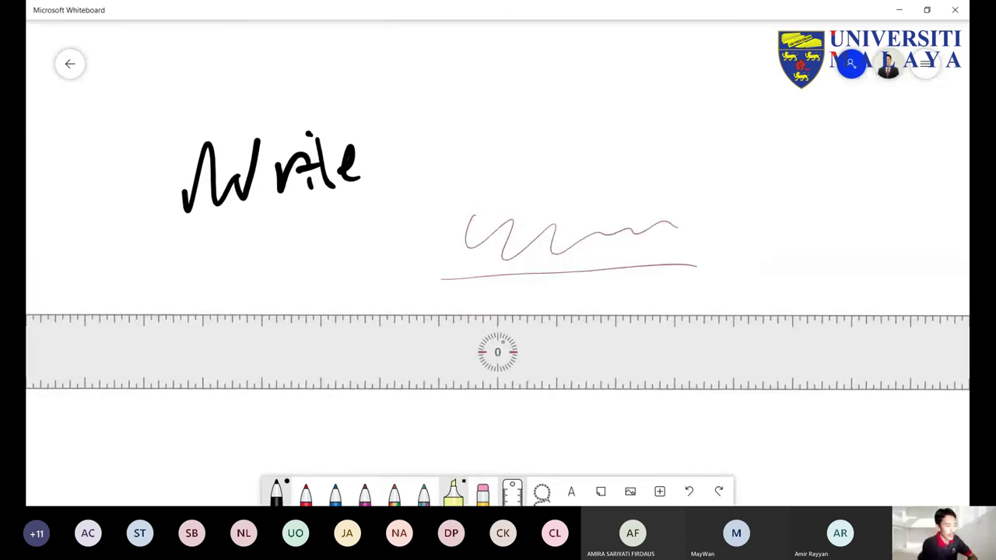
mouse_move(186, 186)
mouse_down()
mouse_move(311, 159)
mouse_move(214, 194)
mouse_move(342, 154)
mouse_move(218, 210)
mouse_up()
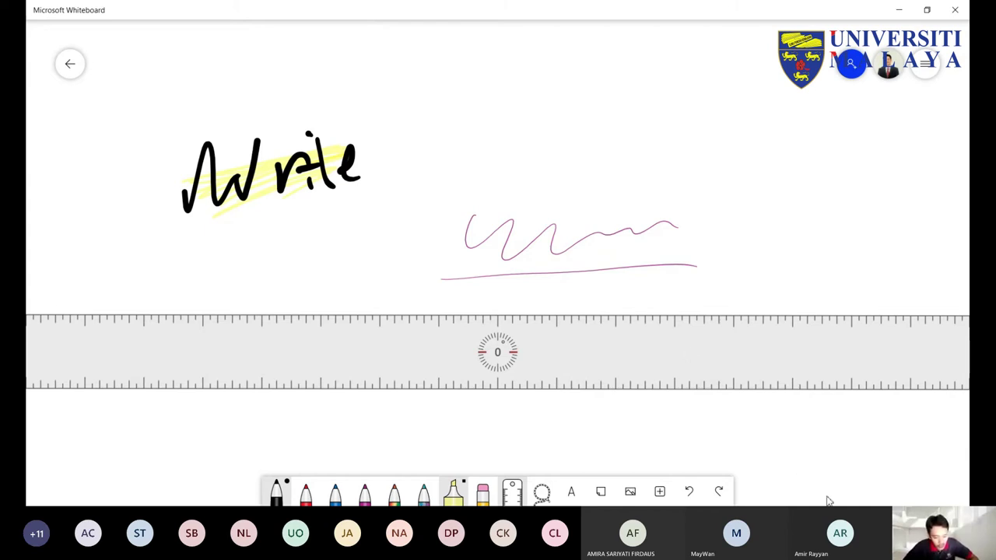
Step: Insert only the cover page of the Teams eBook PDF onto the whiteboard and hide the ruler
click(660, 492)
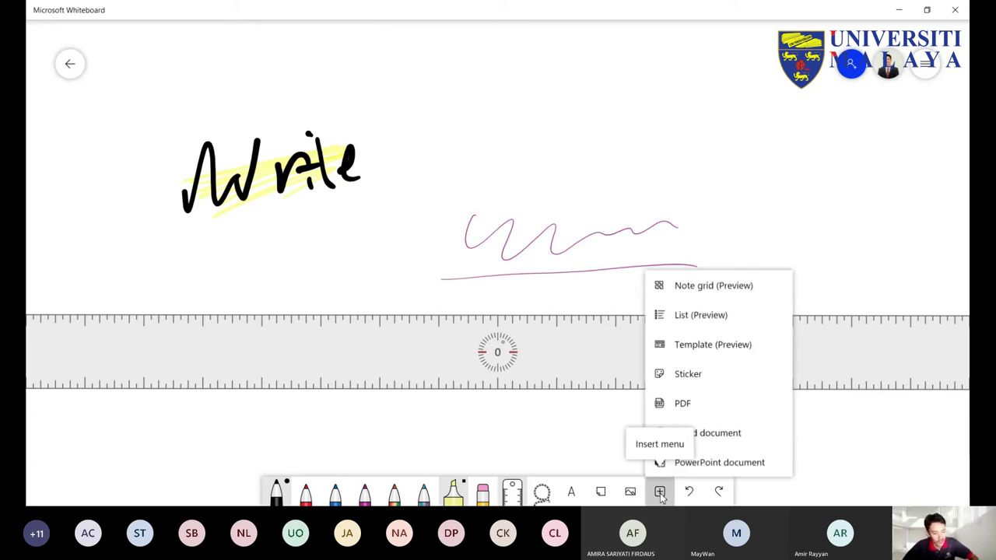
click(704, 412)
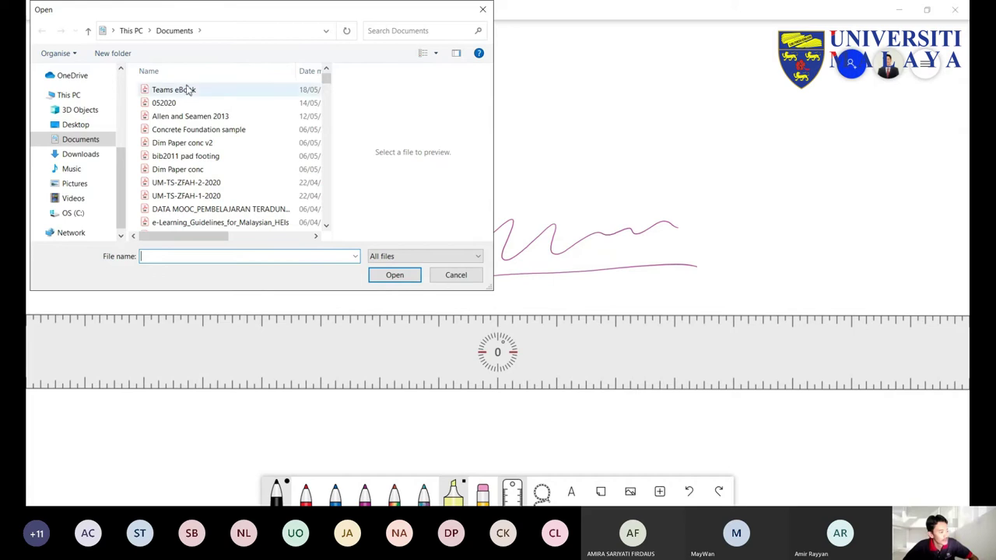
click(179, 102)
click(181, 90)
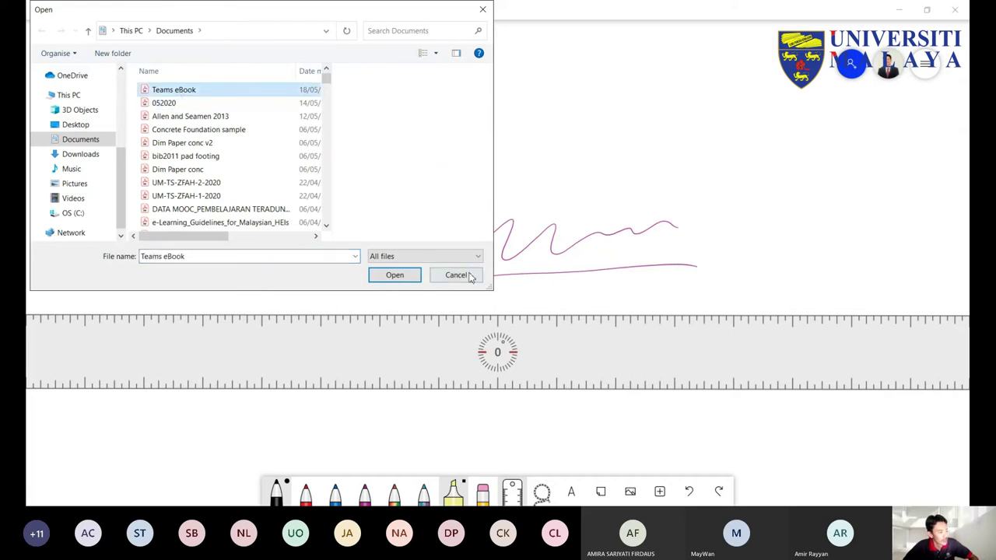
click(393, 275)
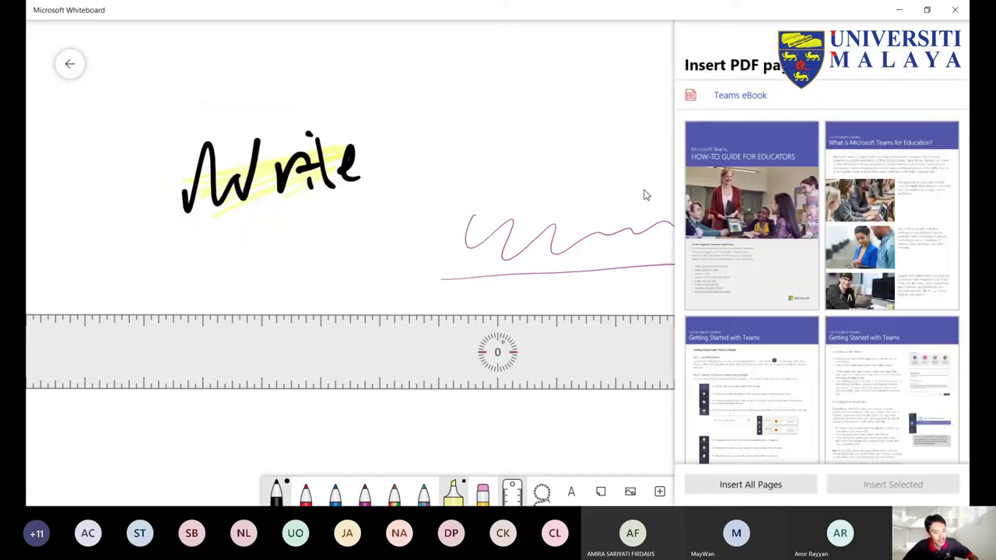
click(752, 246)
click(751, 246)
click(752, 246)
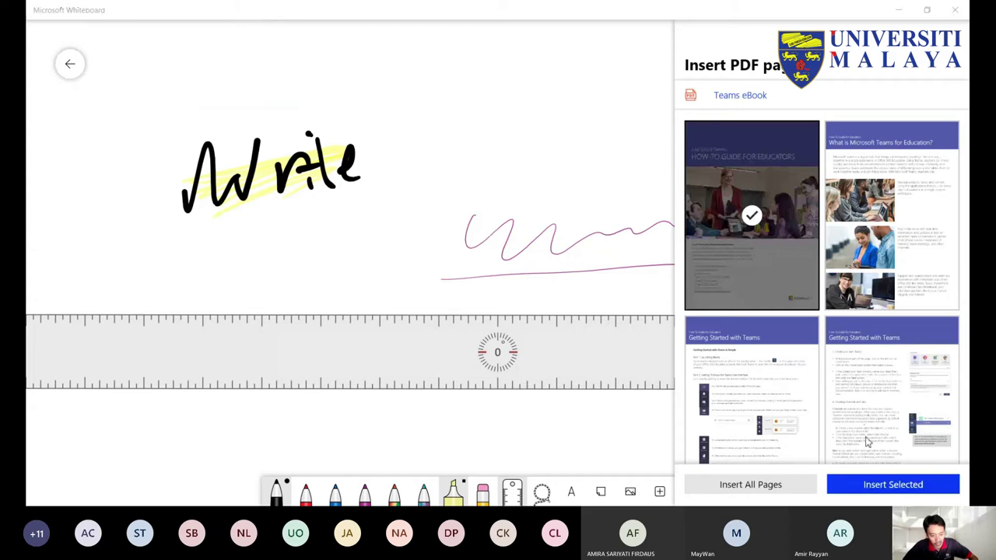
click(902, 484)
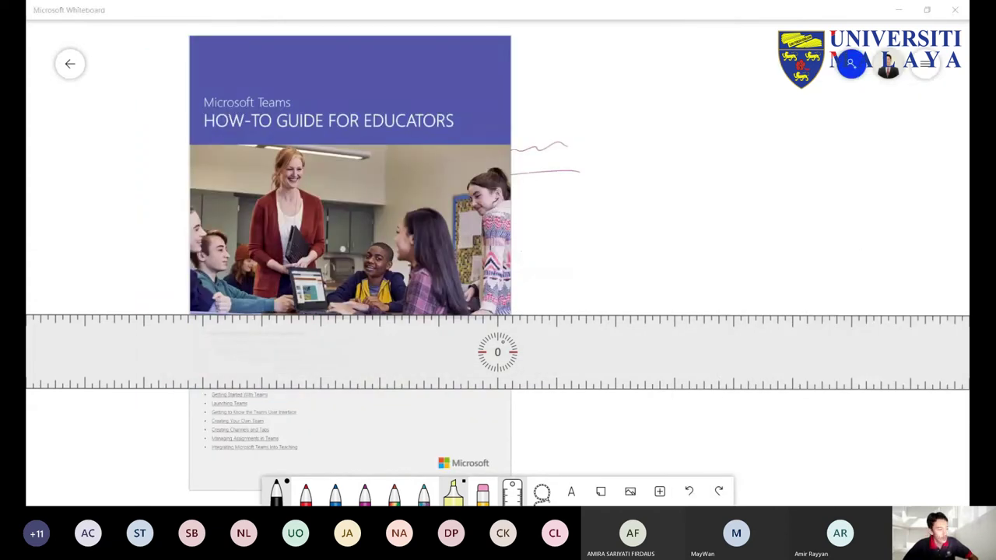
click(511, 491)
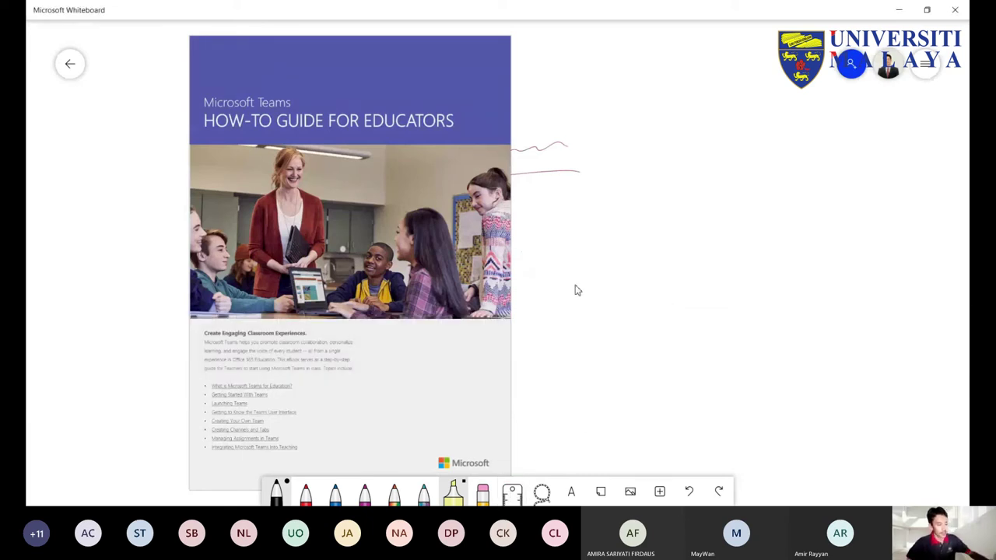
Step: With the red pen, underline "Teachers to start using" on the PDF page and draw a tick beside "Getting to Know the Teams User Interface"
scroll(575, 290, up, 8)
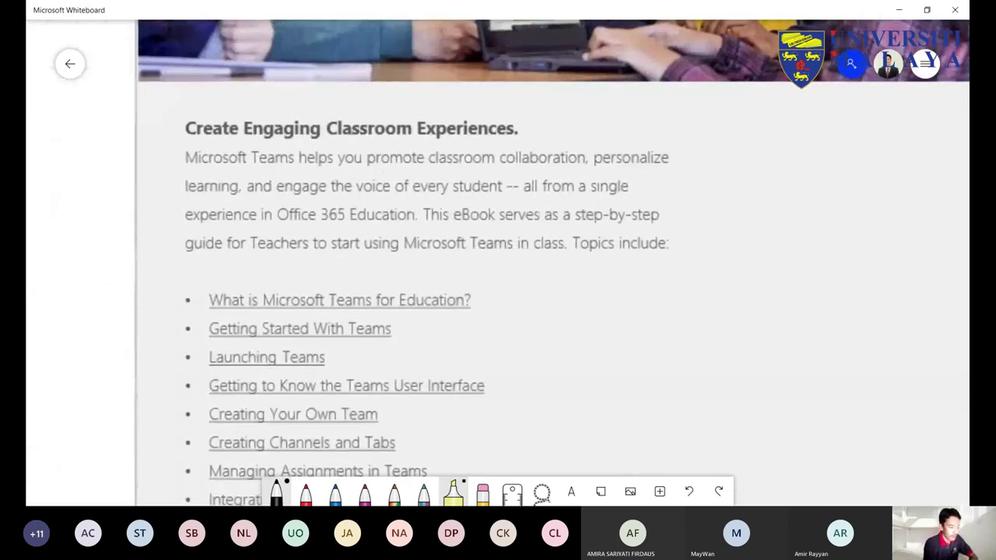
click(306, 490)
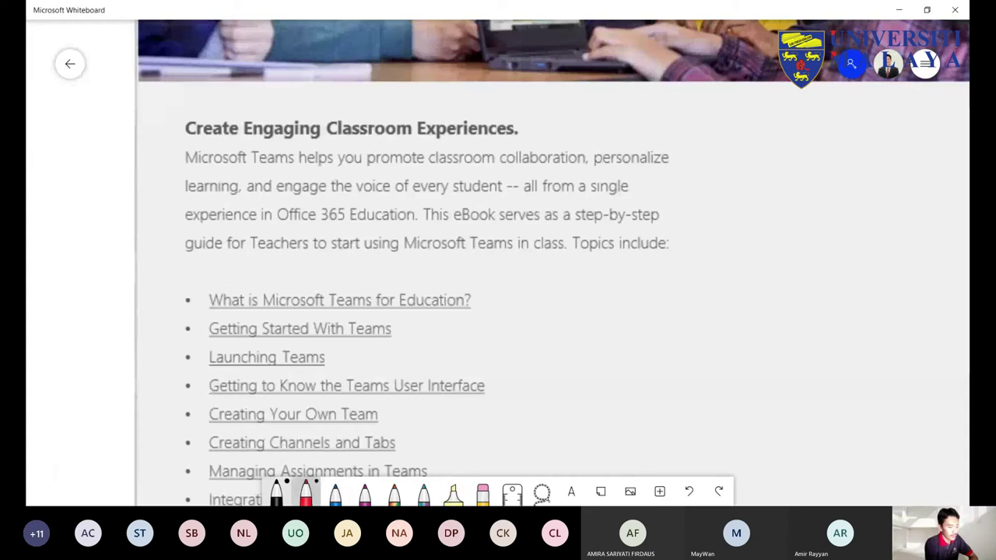
drag(240, 256, 384, 247)
drag(517, 374, 595, 345)
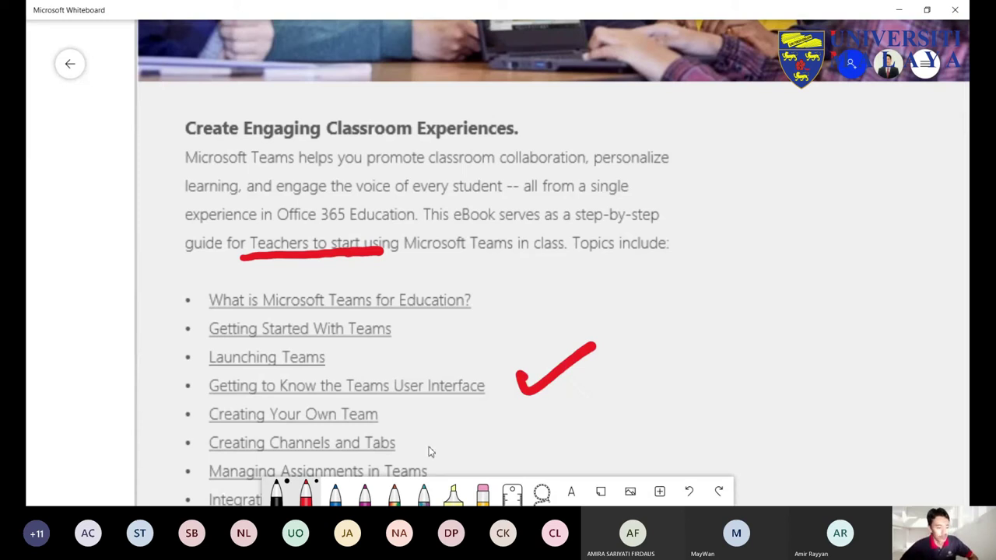
scroll(690, 349, up, 1)
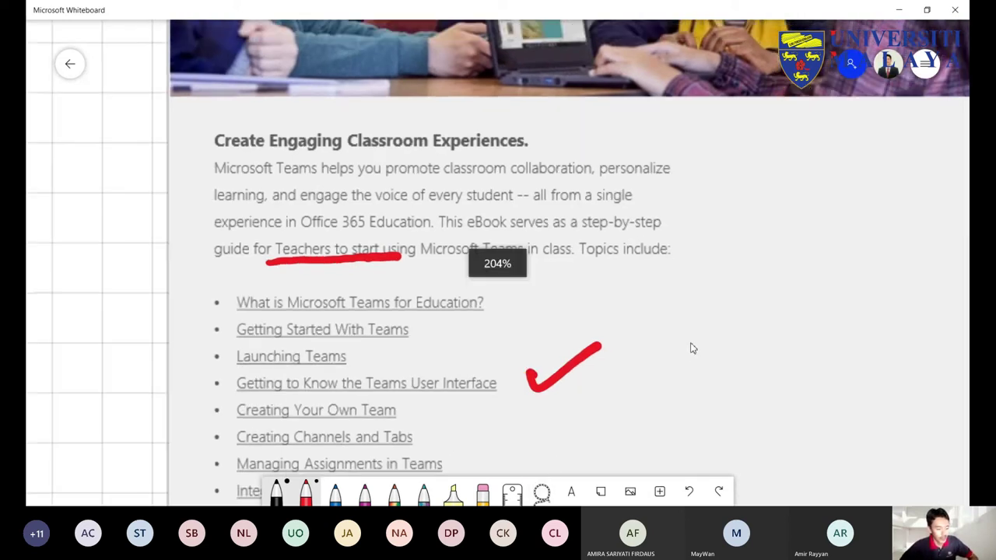
scroll(691, 349, down, 4)
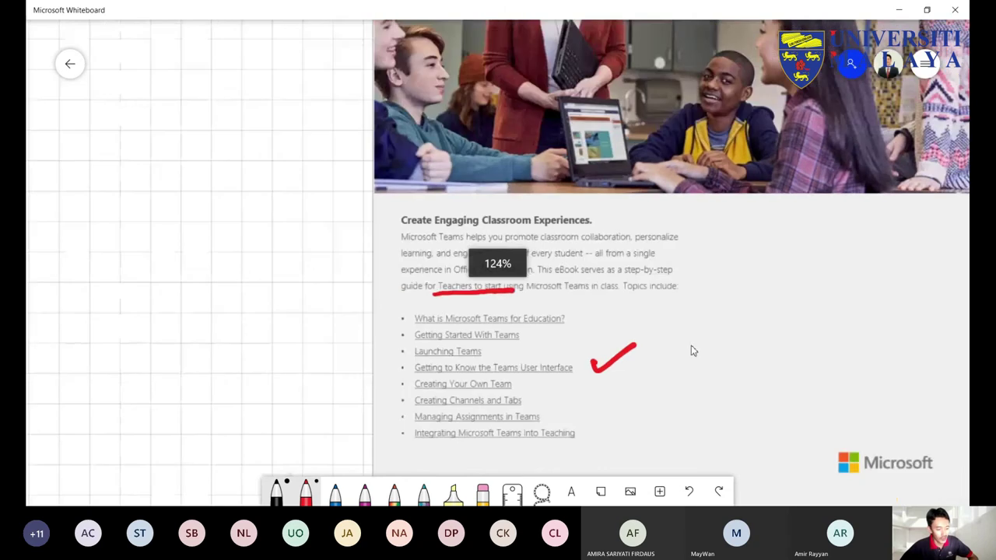
Step: Add a blue sticky note over the document page and enter the text "sticky note" on it
scroll(693, 351, down, 1)
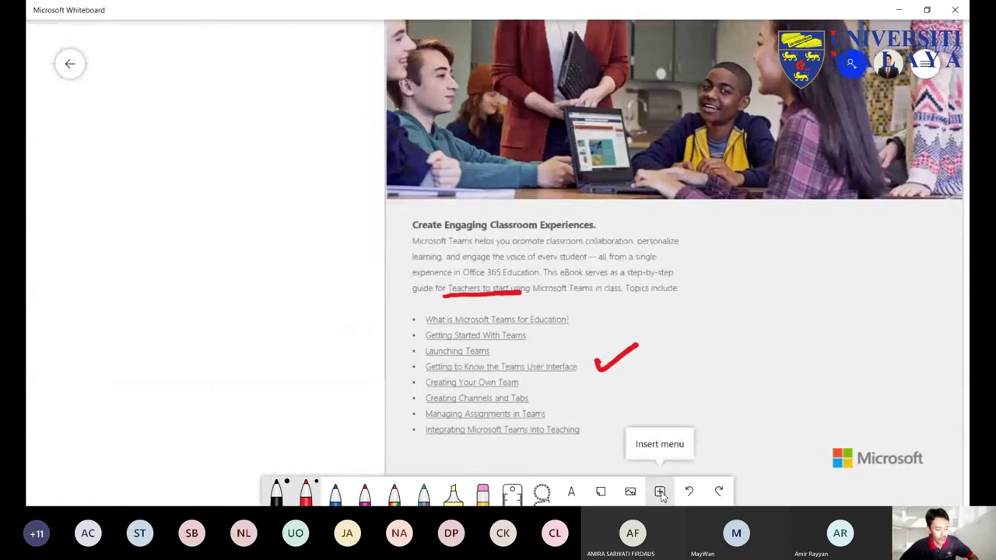
click(601, 497)
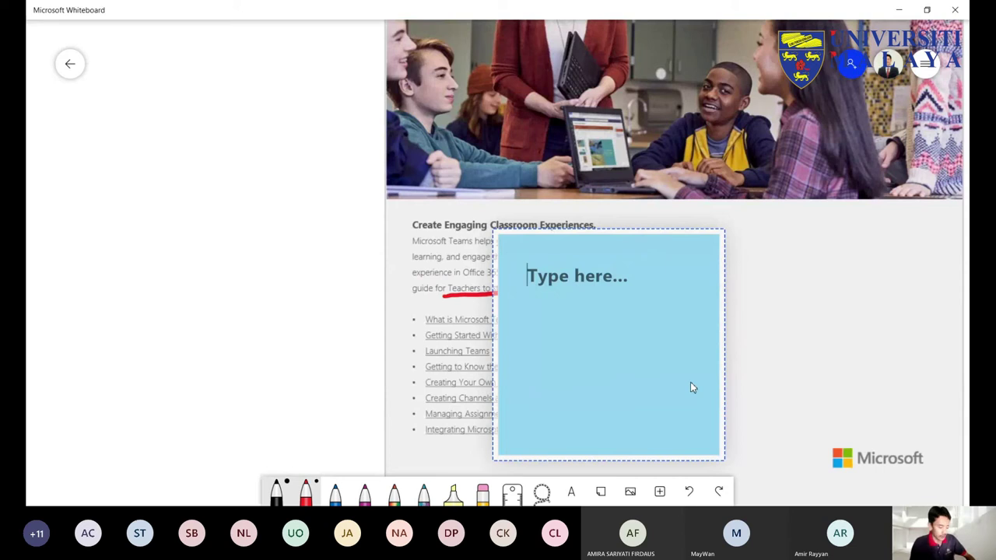
text(stick)
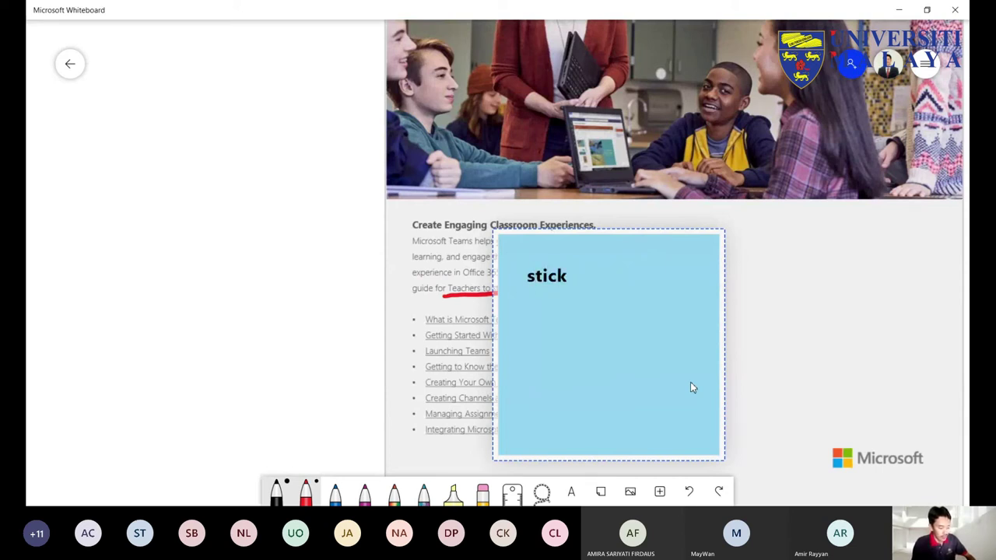
text(y note)
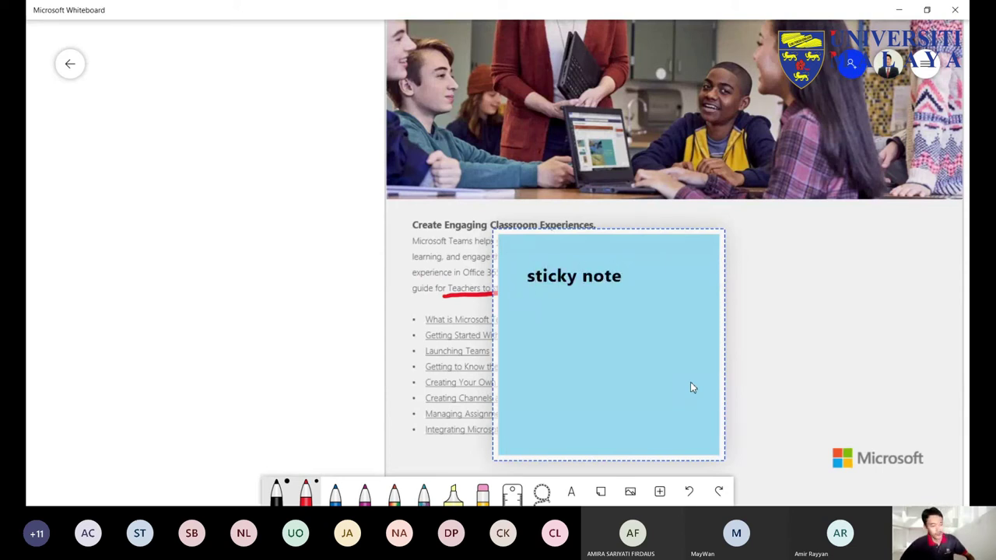
Step: Move the sticky note, red underline, red check mark and document page to new positions on the whiteboard
drag(829, 262, 623, 238)
drag(569, 295, 894, 285)
drag(674, 294, 817, 280)
drag(549, 329, 743, 343)
drag(675, 118, 539, 146)
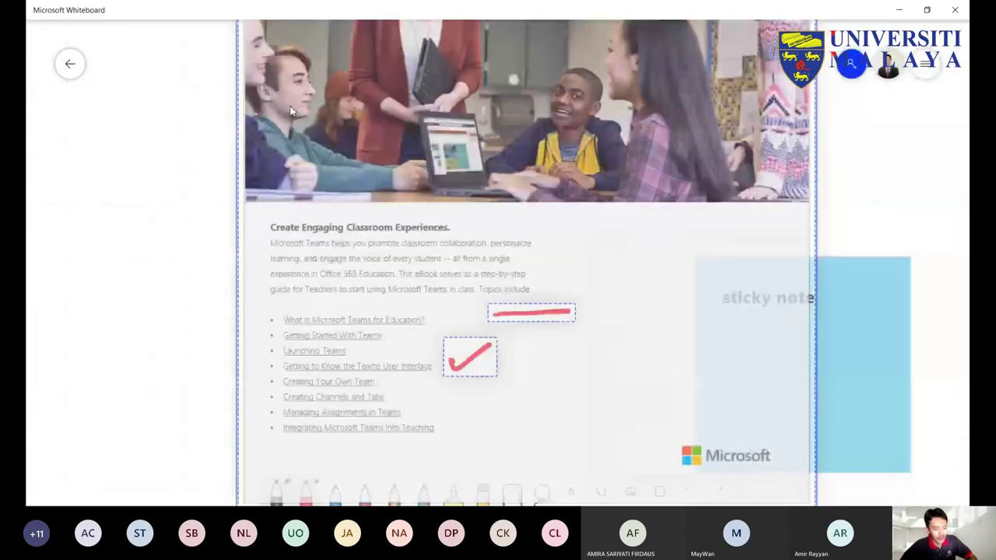
Step: Place the sticky note on the page beside the topics list, view its additional options and deselect it
click(869, 314)
drag(868, 314, 514, 265)
drag(645, 261, 709, 291)
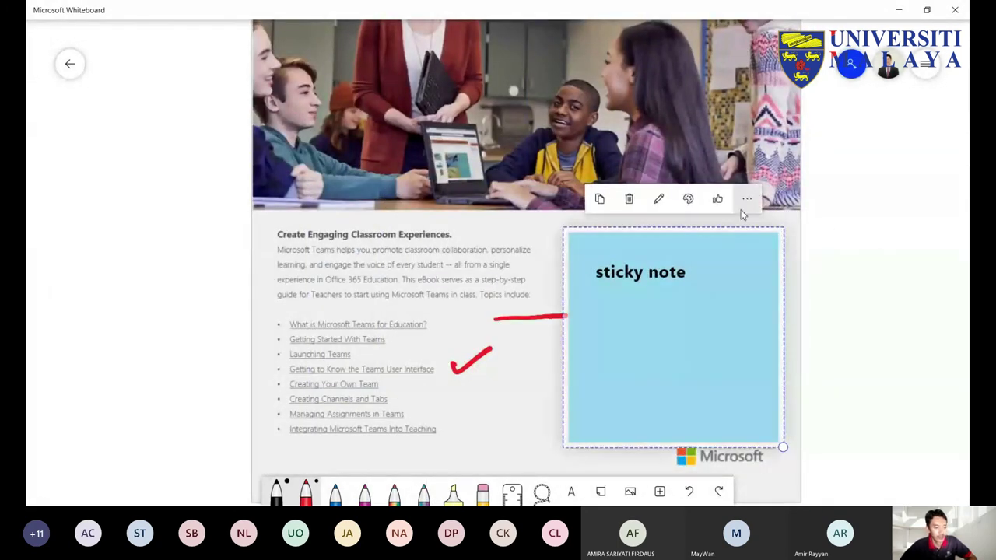
click(745, 201)
click(879, 219)
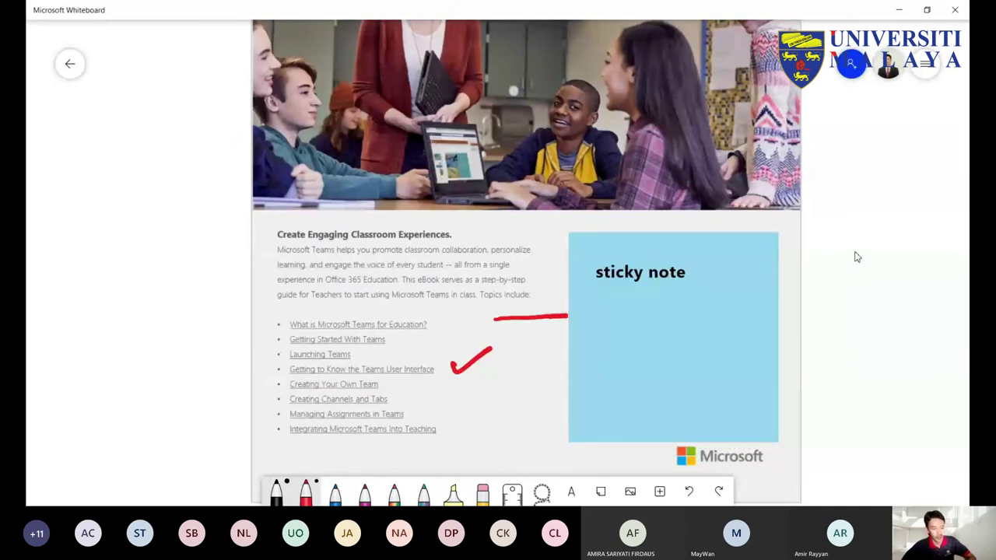
Step: Draw a red handwritten scribble with two short lines beneath it on the sticky note
drag(638, 337, 661, 335)
drag(591, 364, 665, 357)
drag(610, 396, 644, 391)
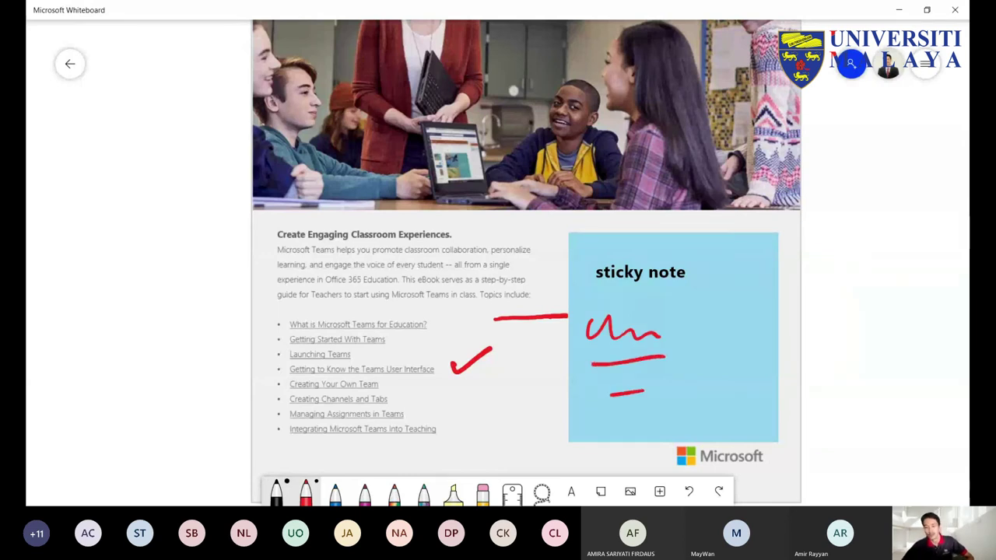
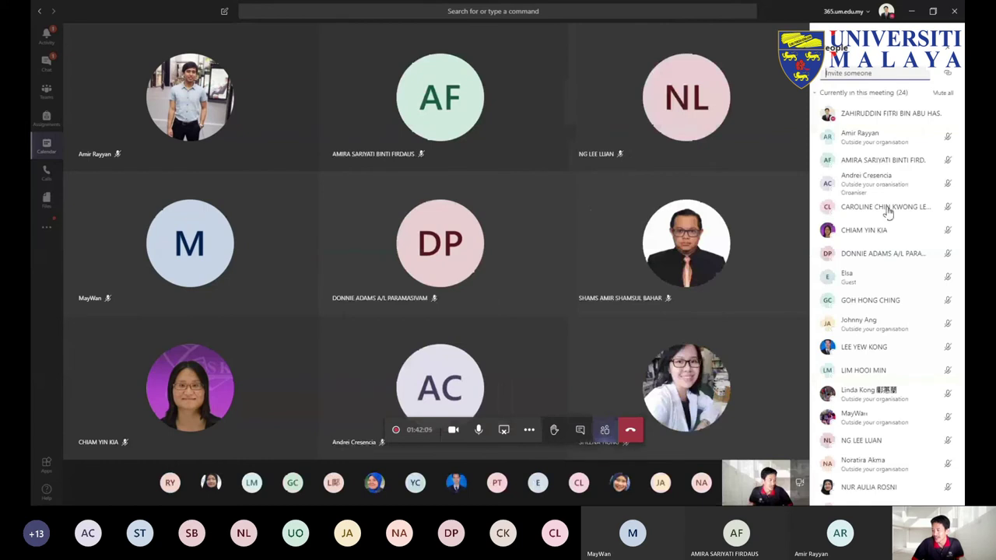
Step: Look through the meeting's participant list and read the earlier messages in the meeting chat
scroll(870, 251, down, 5)
scroll(870, 251, down, 3)
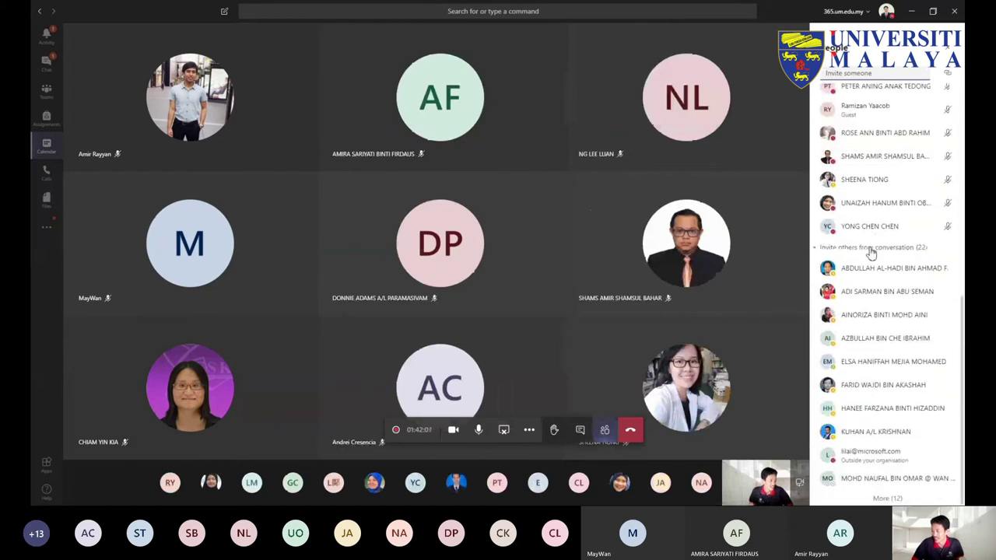
scroll(870, 252, up, 9)
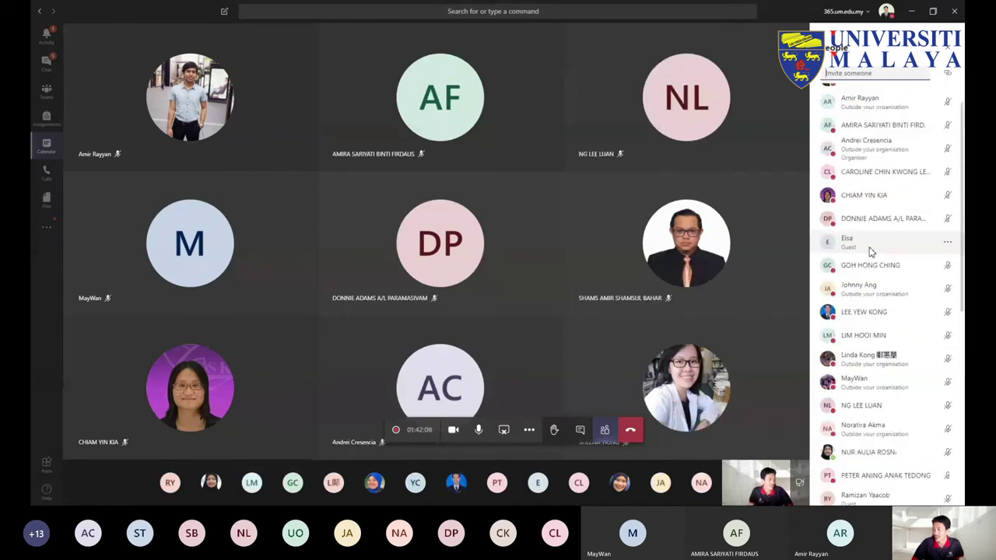
scroll(870, 252, up, 1)
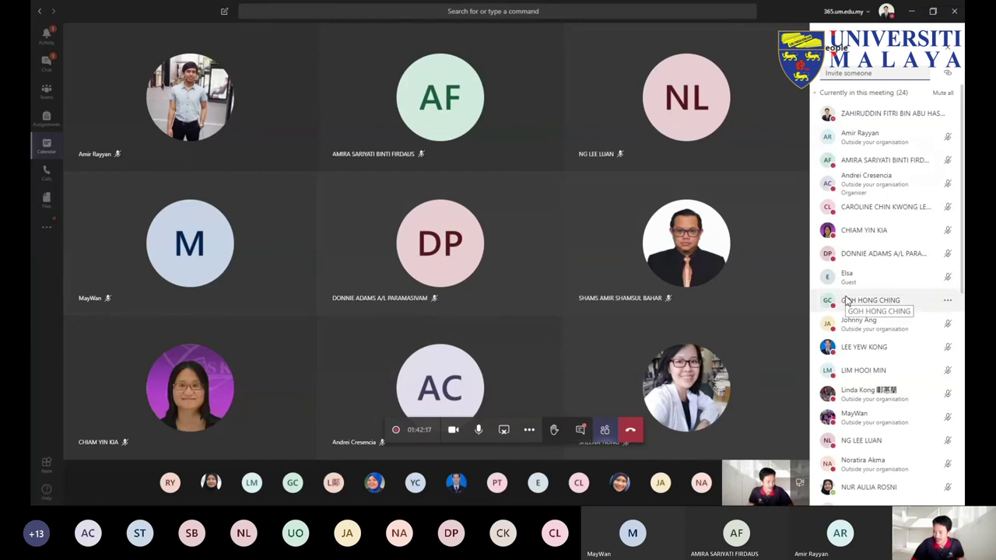
click(580, 430)
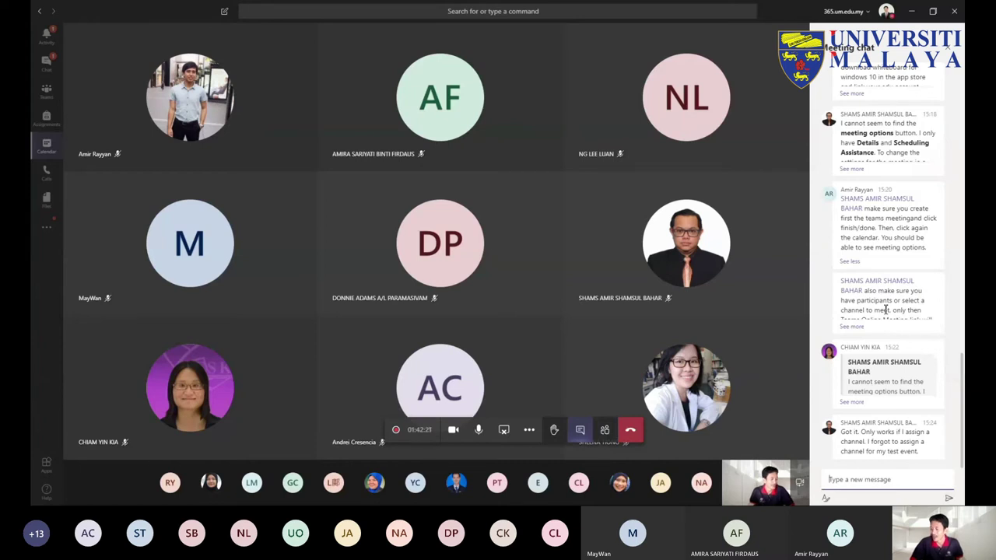
scroll(894, 309, up, 5)
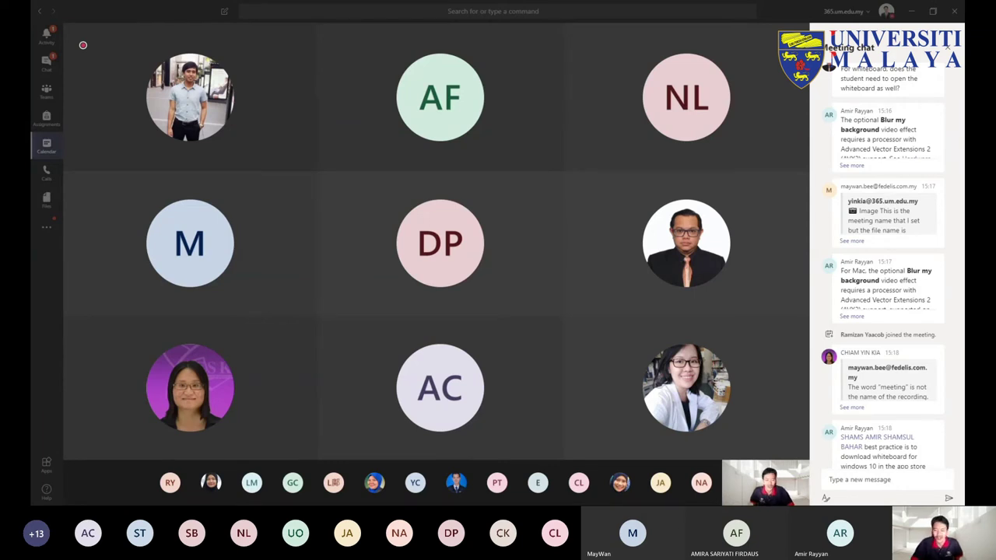
Step: Turn on live captions for the meeting
mouse_move(501, 467)
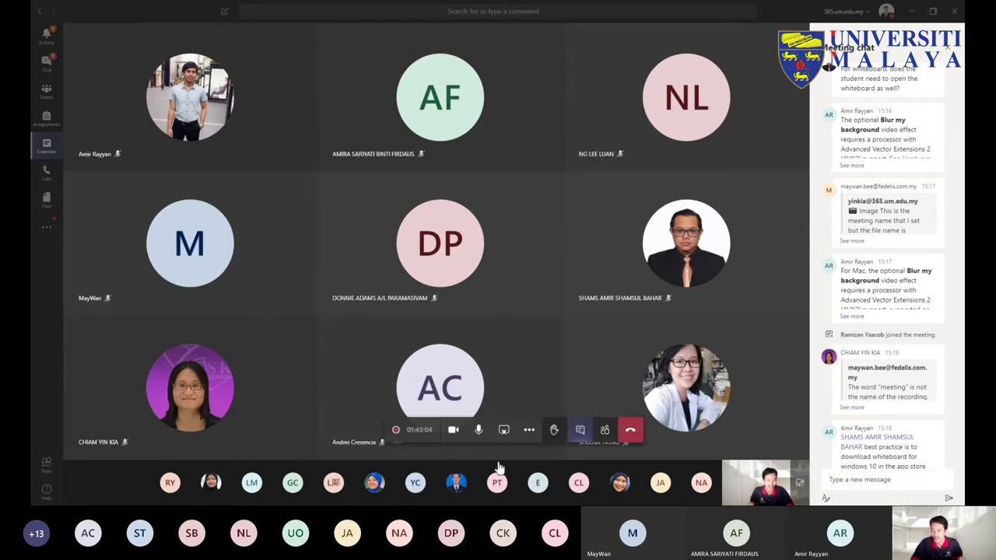
click(529, 431)
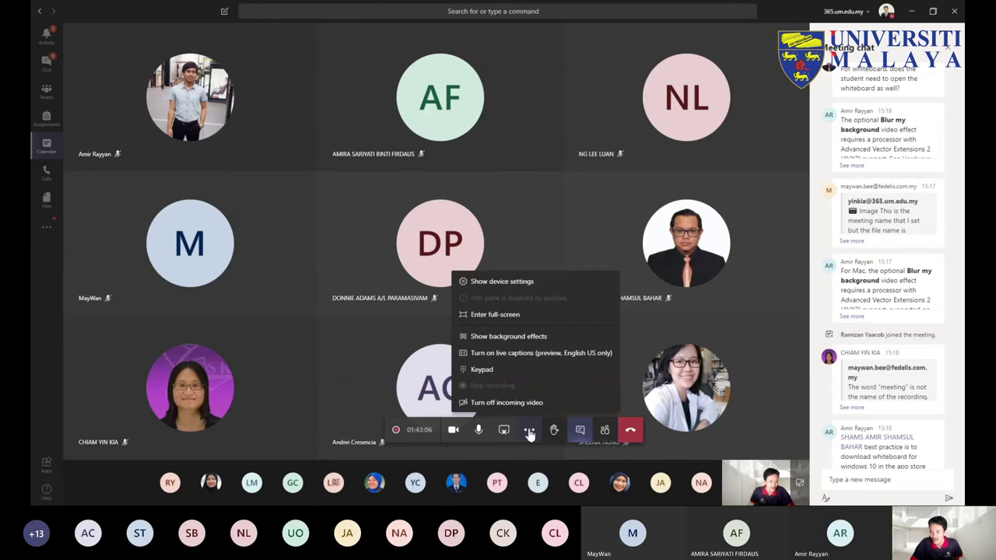
click(534, 354)
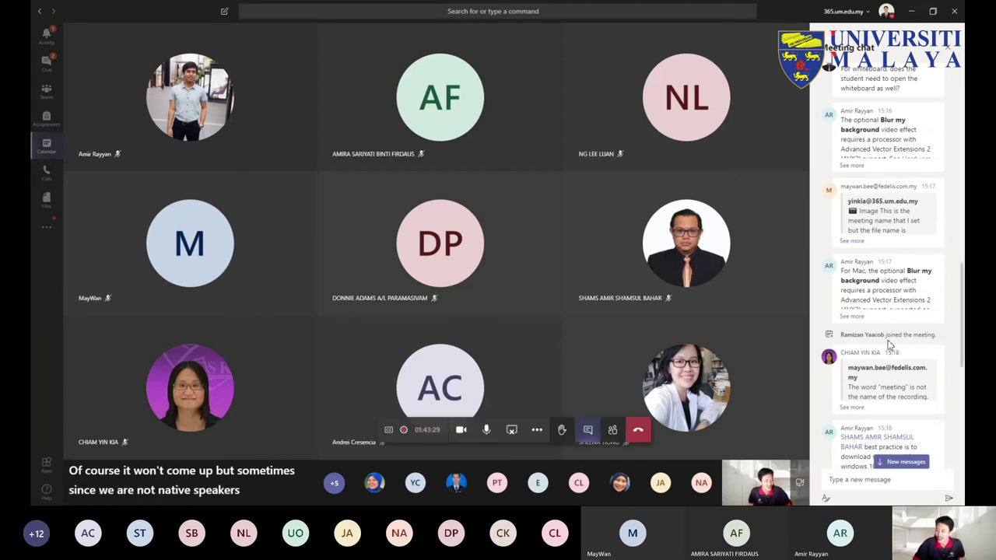
Step: Read the newest messages in the meeting chat
scroll(879, 331, down, 2)
scroll(879, 330, down, 10)
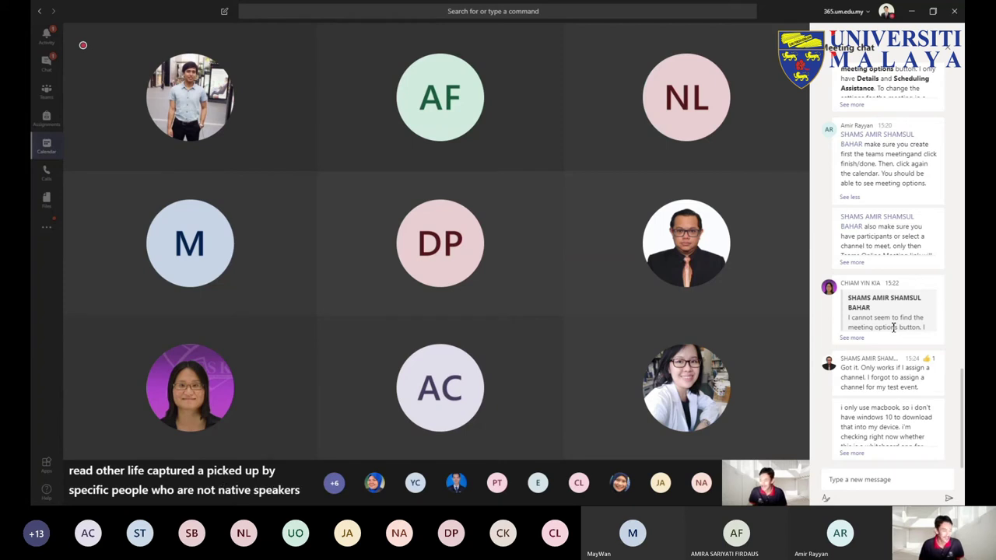
mouse_move(799, 268)
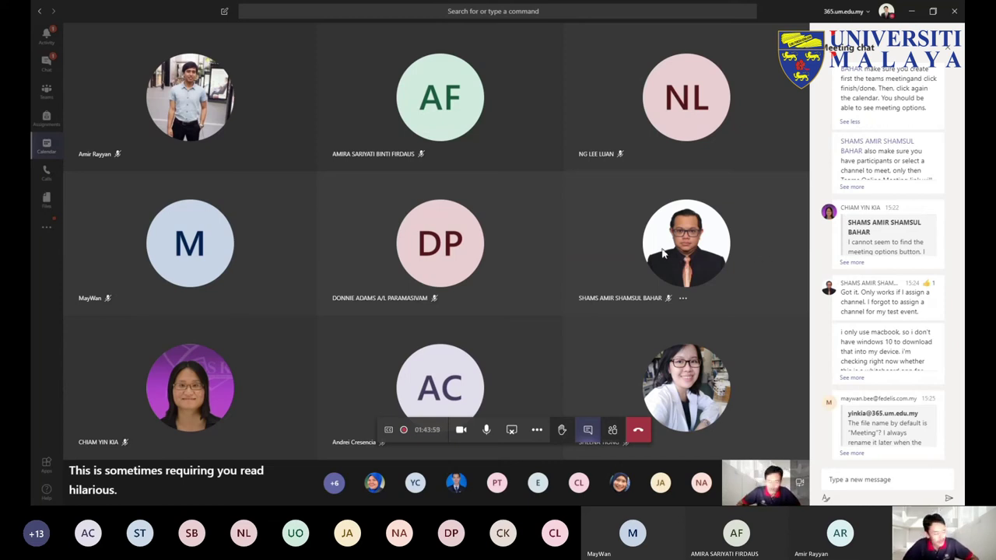
mouse_move(663, 251)
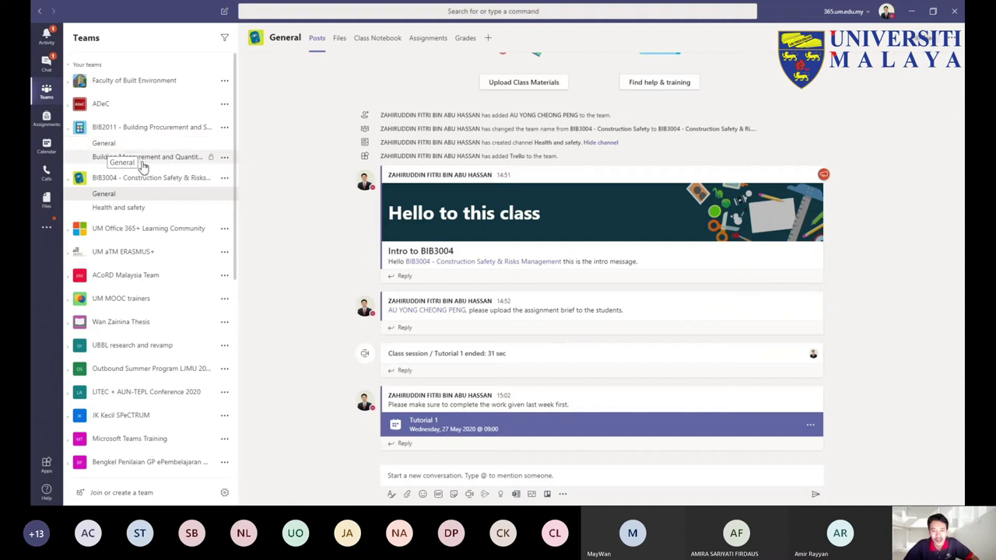
Step: Open the BIB2011 team's General channel and play the "Online class 13 May - Reinforcement calculation" recording from about 0:19:22, then pause it
click(109, 144)
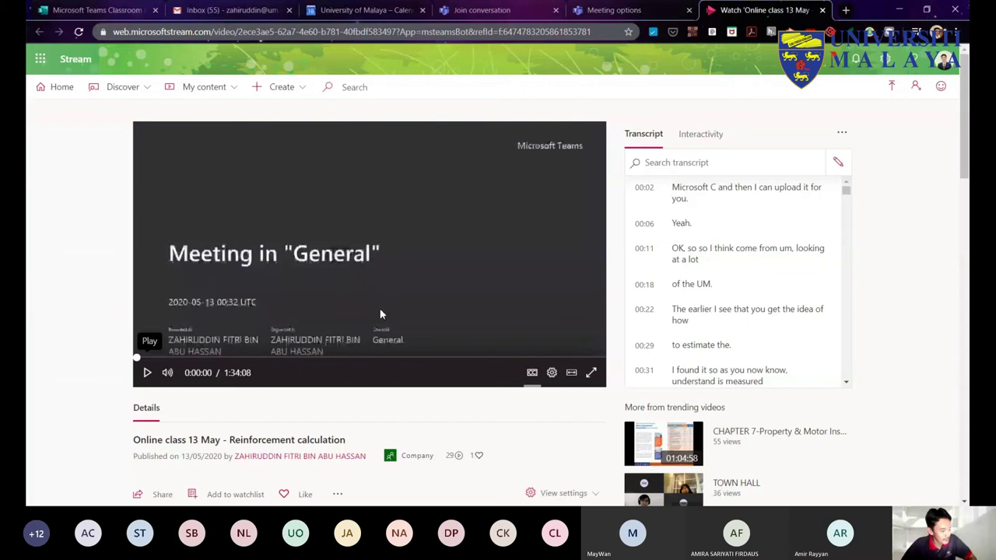
click(147, 374)
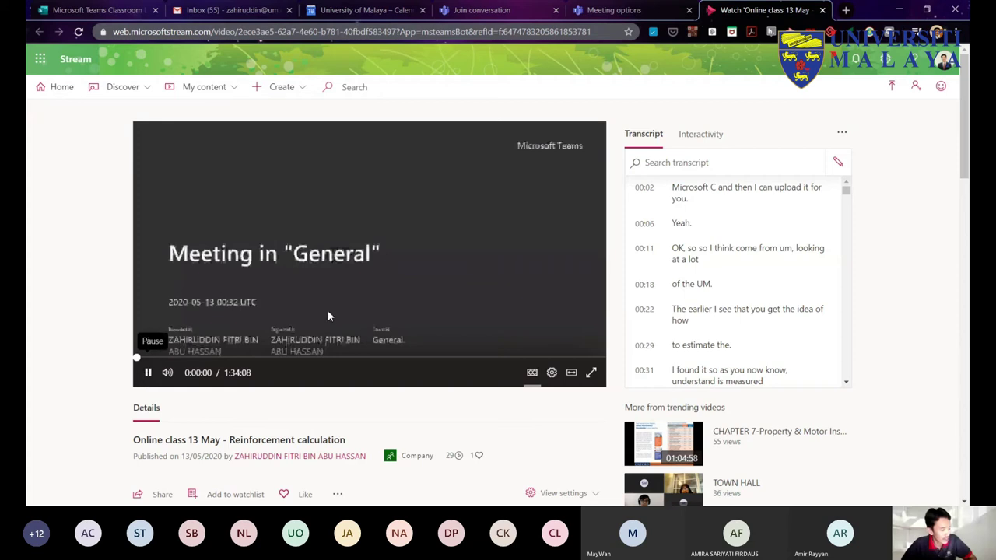
click(233, 360)
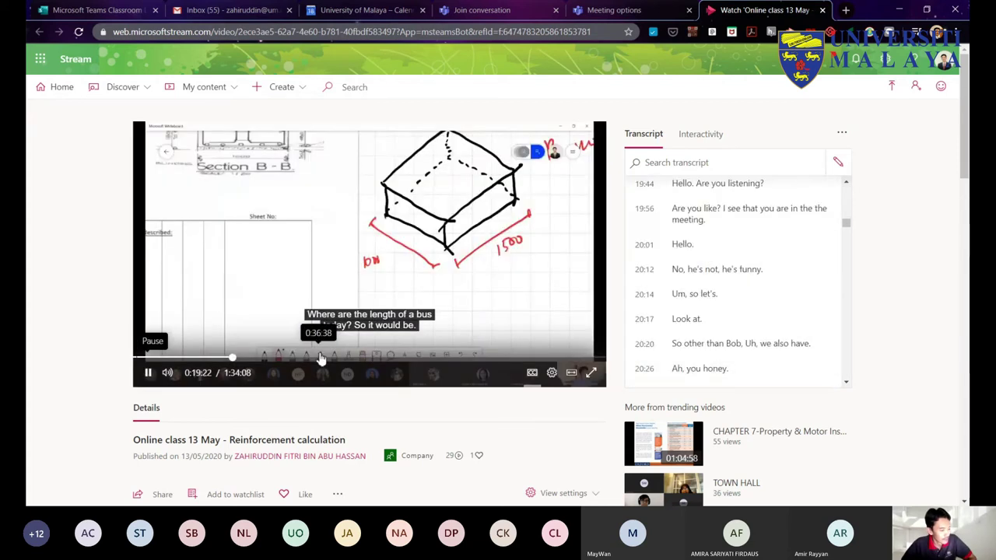
click(151, 375)
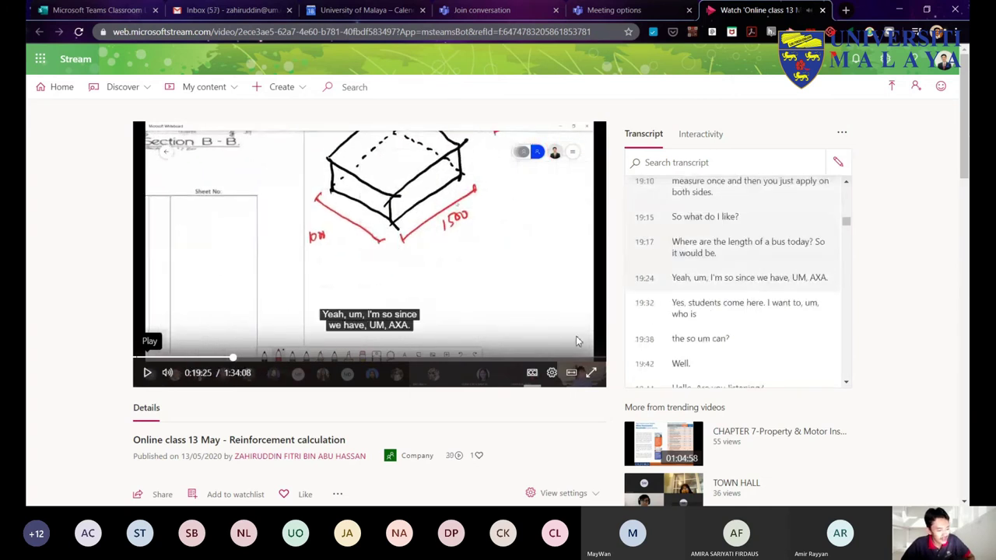
Step: View the paused recording in full screen, jump ahead to about the 29-minute mark and leave full screen
click(591, 373)
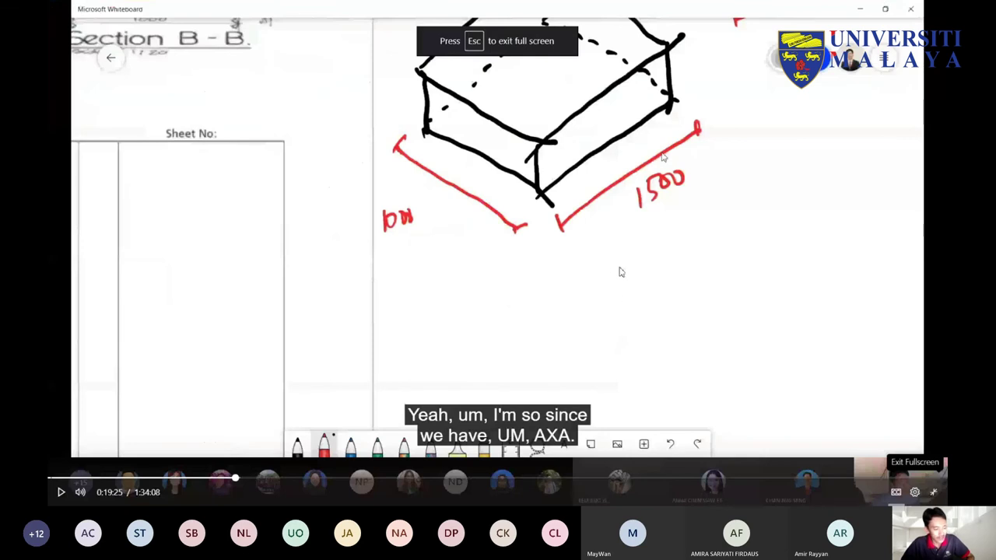
click(319, 482)
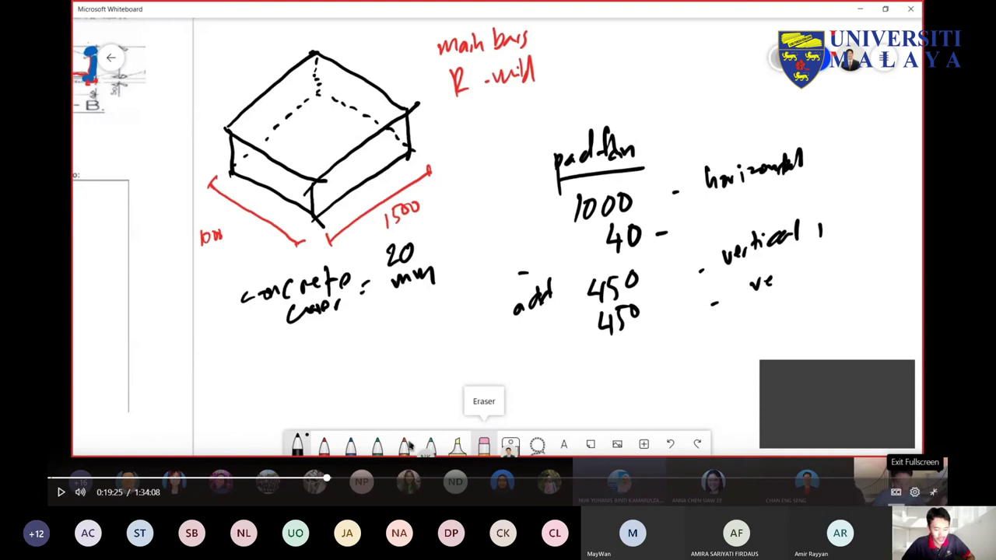
click(934, 494)
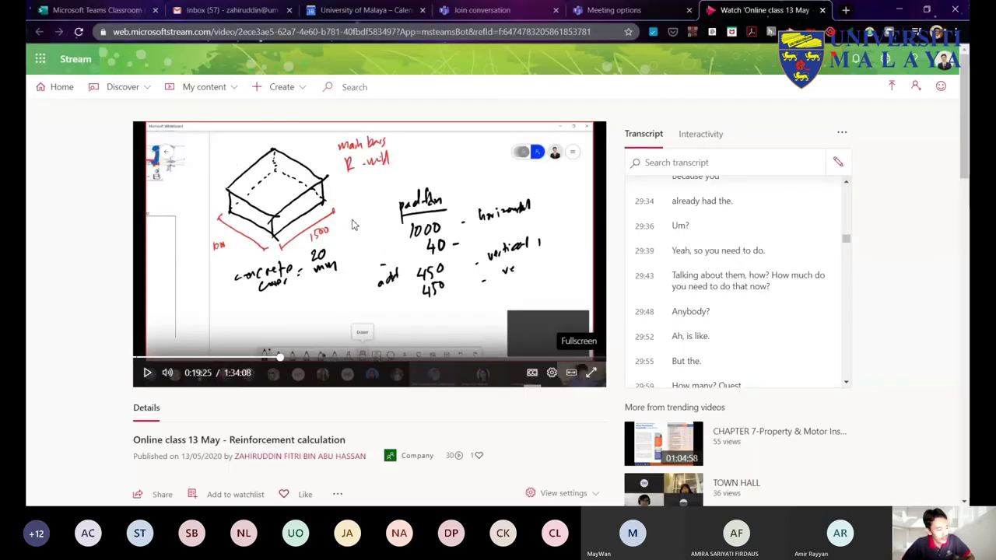
Step: Examine the recording's transcript around and before the current playback position
scroll(794, 259, down, 1)
scroll(768, 251, up, 1)
scroll(767, 252, down, 3)
scroll(631, 221, down, 1)
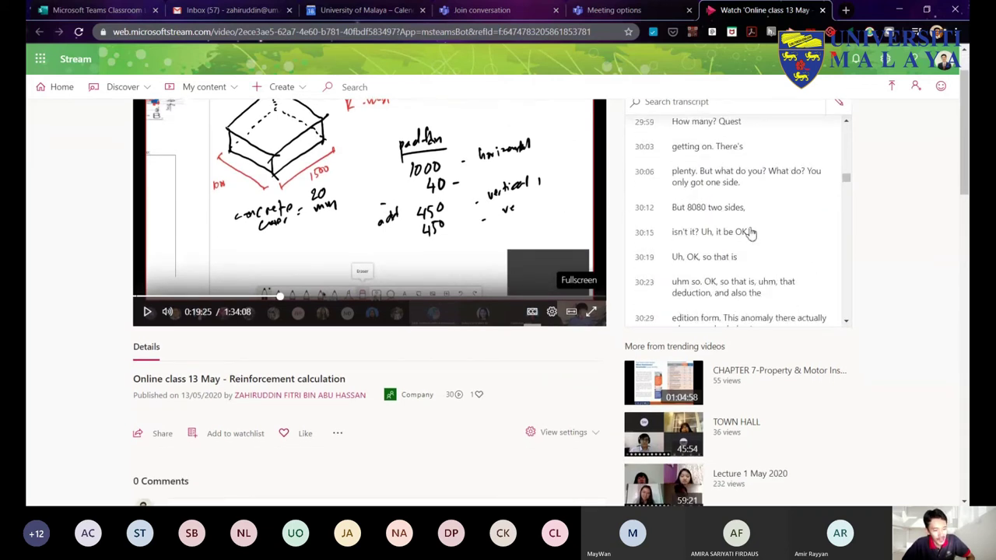
scroll(752, 232, up, 10)
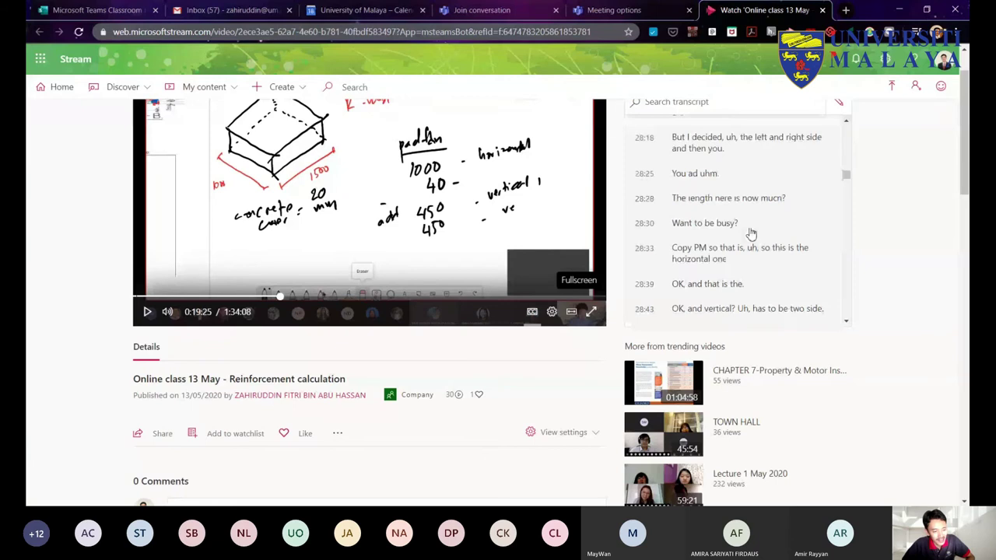
scroll(751, 232, up, 8)
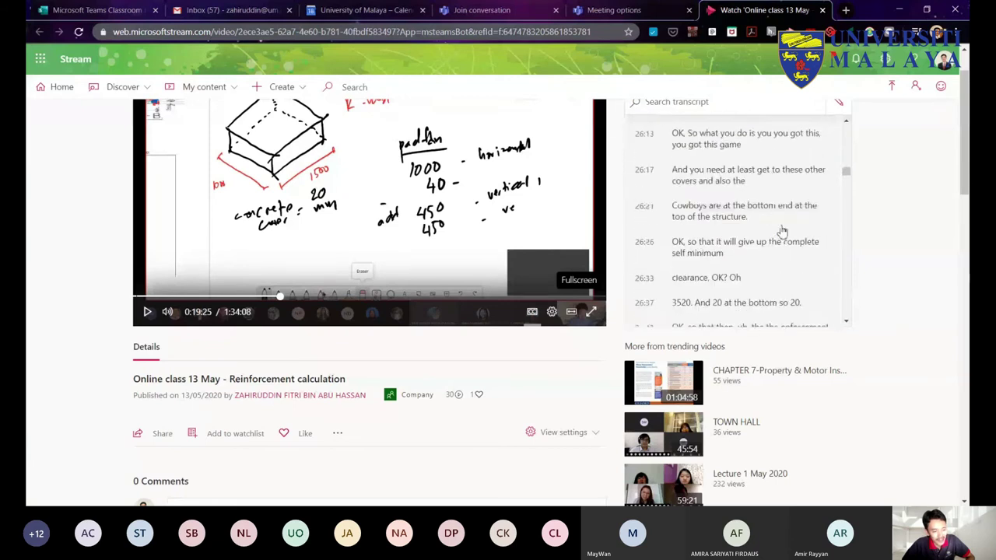
scroll(872, 238, up, 2)
scroll(698, 226, up, 3)
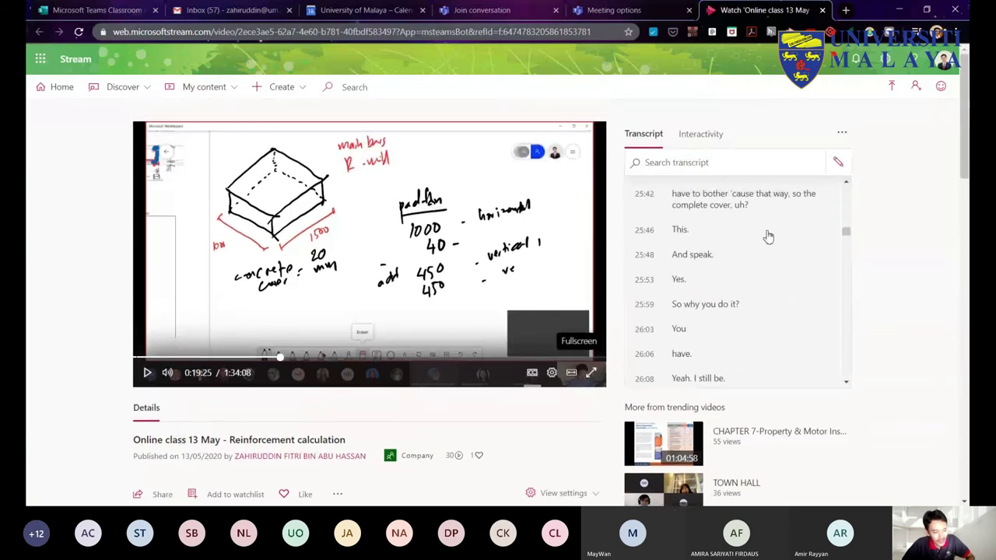
scroll(762, 238, up, 2)
scroll(763, 238, down, 1)
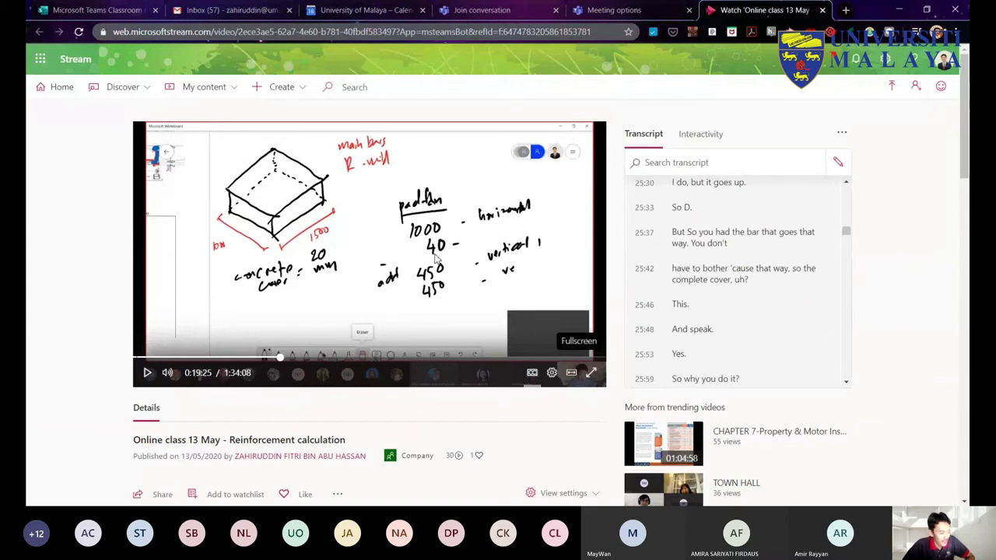
Step: Open the recording's video details for editing
scroll(436, 259, down, 1)
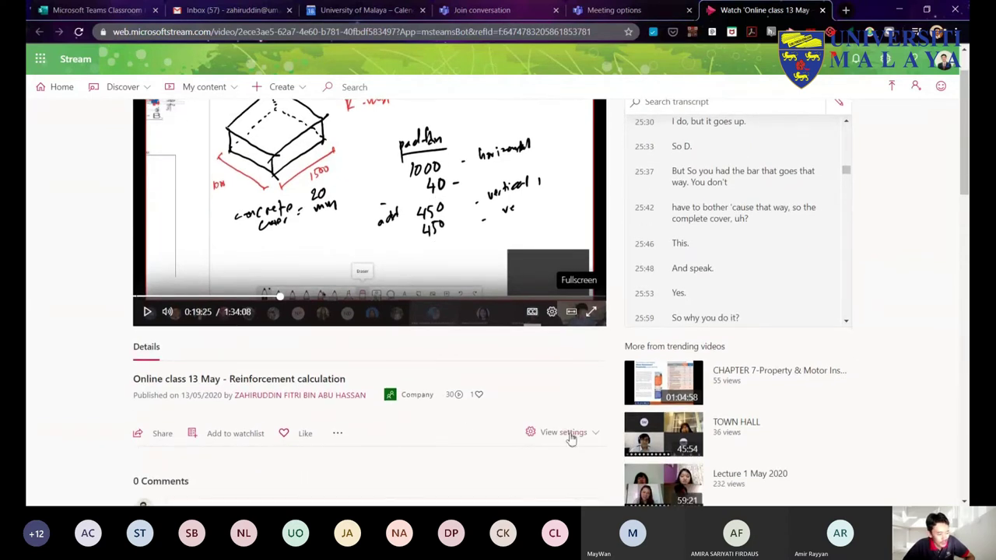
click(338, 434)
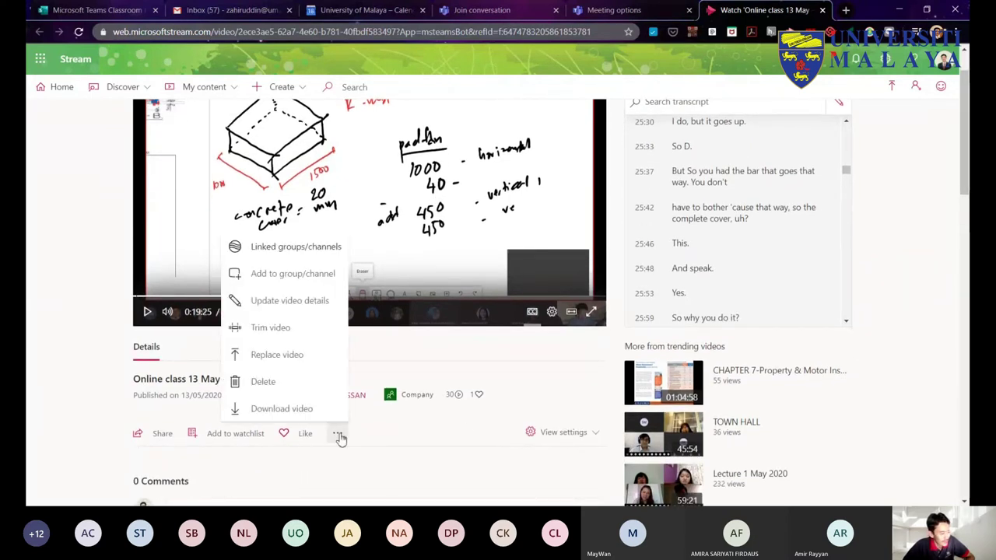
click(289, 301)
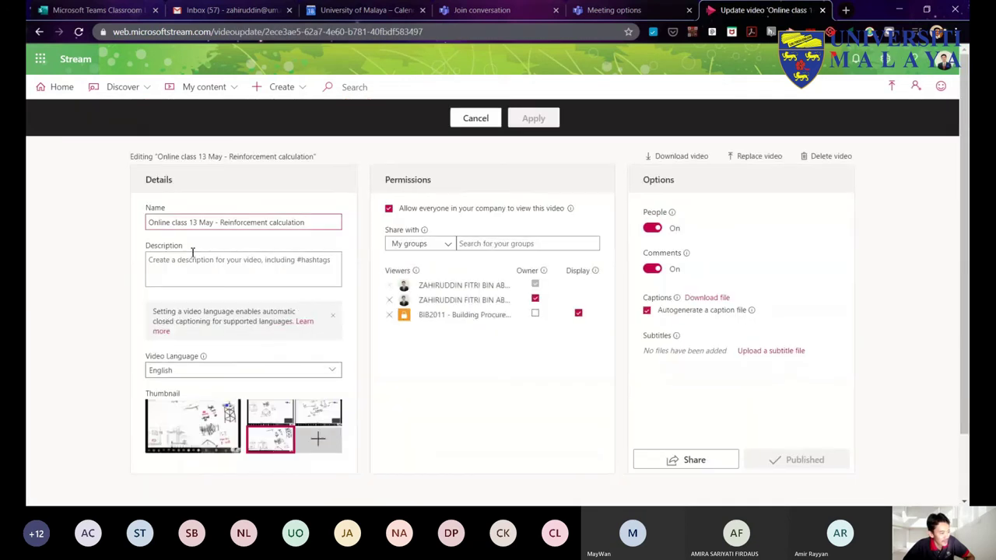
Step: Examine the recording's name, description, video language and thumbnail settings in its video details
scroll(74, 258, down, 1)
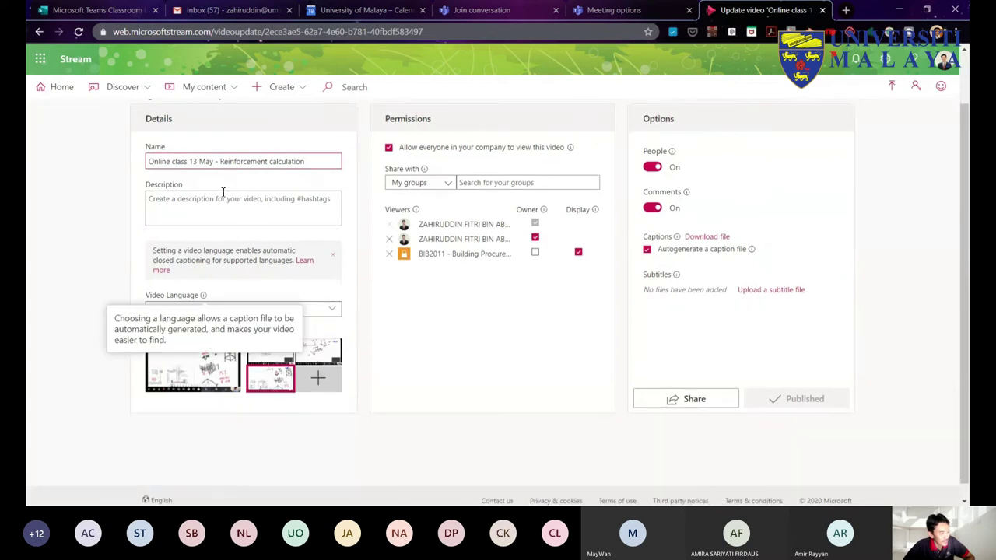
triple_click(296, 161)
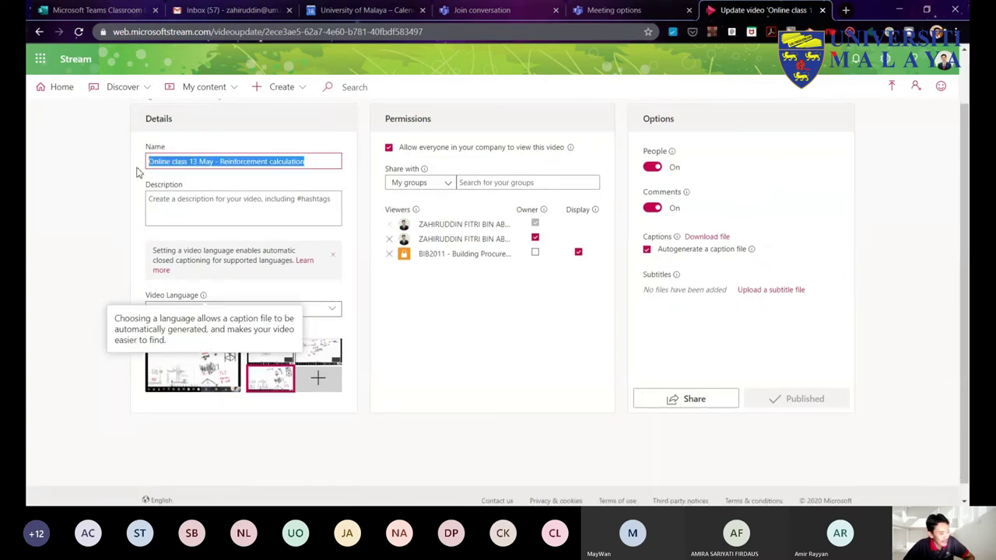
click(239, 208)
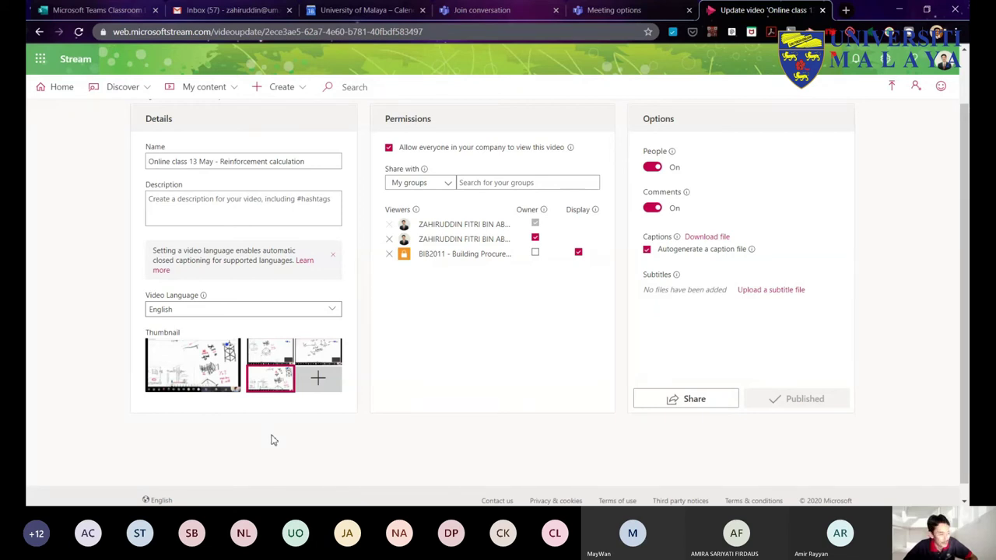
scroll(774, 333, up, 2)
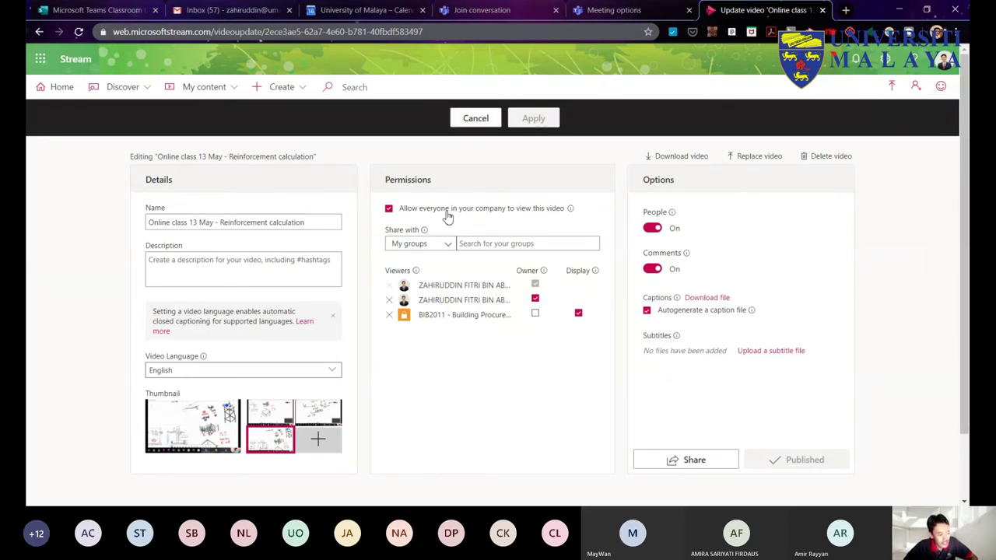
Step: Try turning off company-wide viewing of the video, decline the removal and leave the video details without applying changes
mouse_move(424, 230)
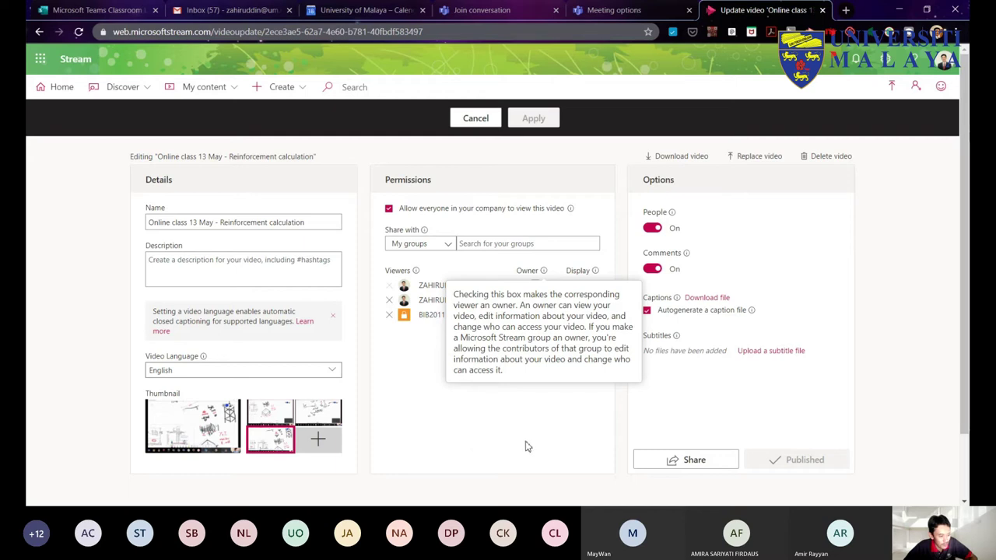
click(484, 214)
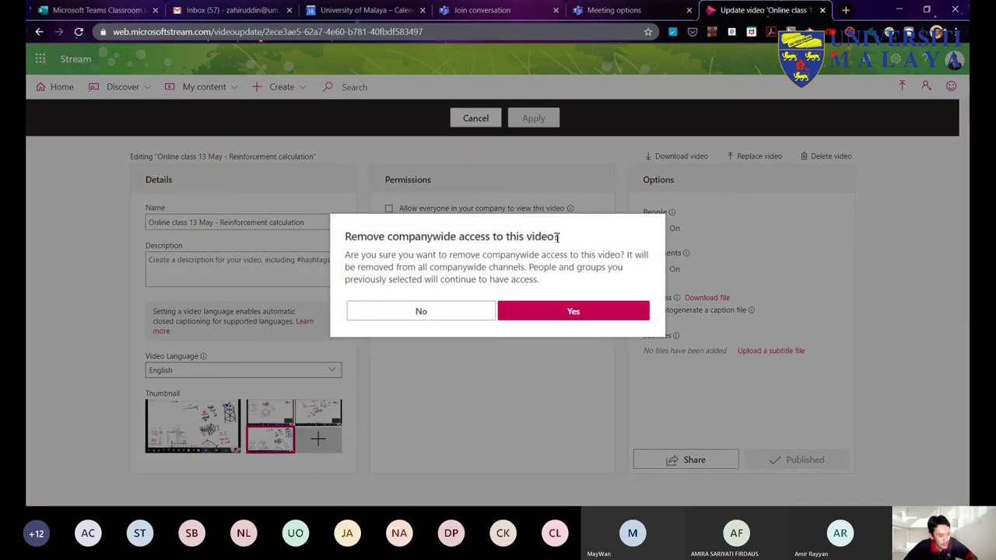
click(448, 314)
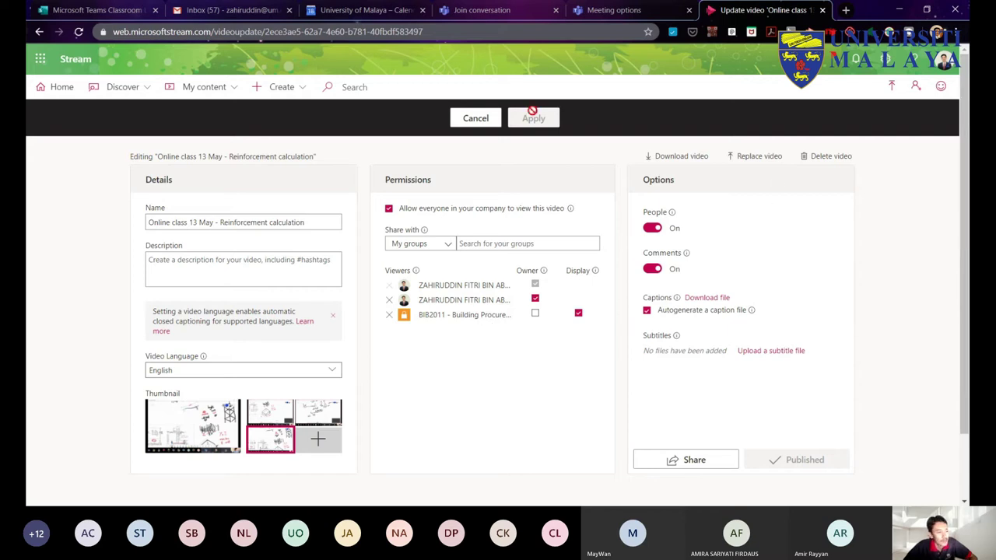
click(486, 121)
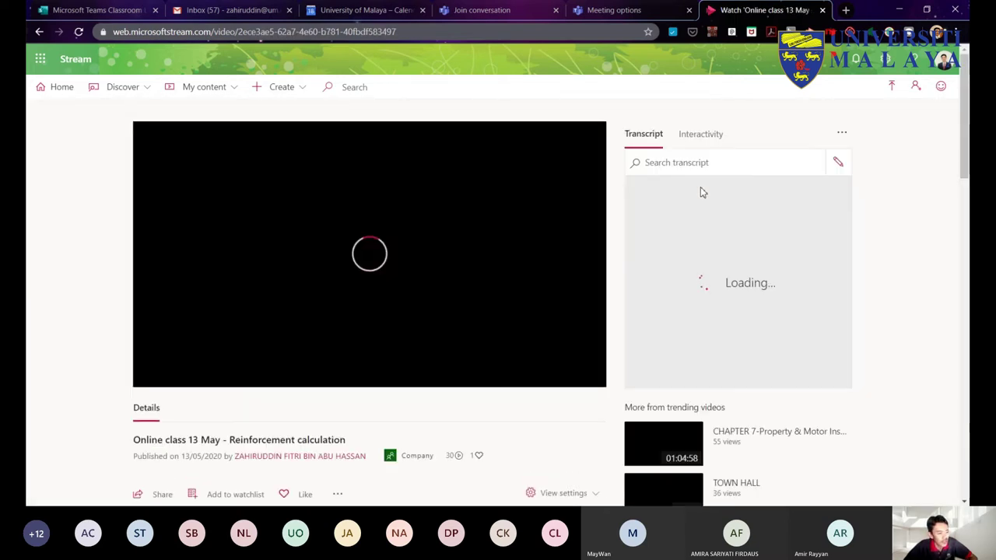
Step: Pause the reopened recording, find the 00:44 transcript line, jump playback to it and pause there
click(148, 374)
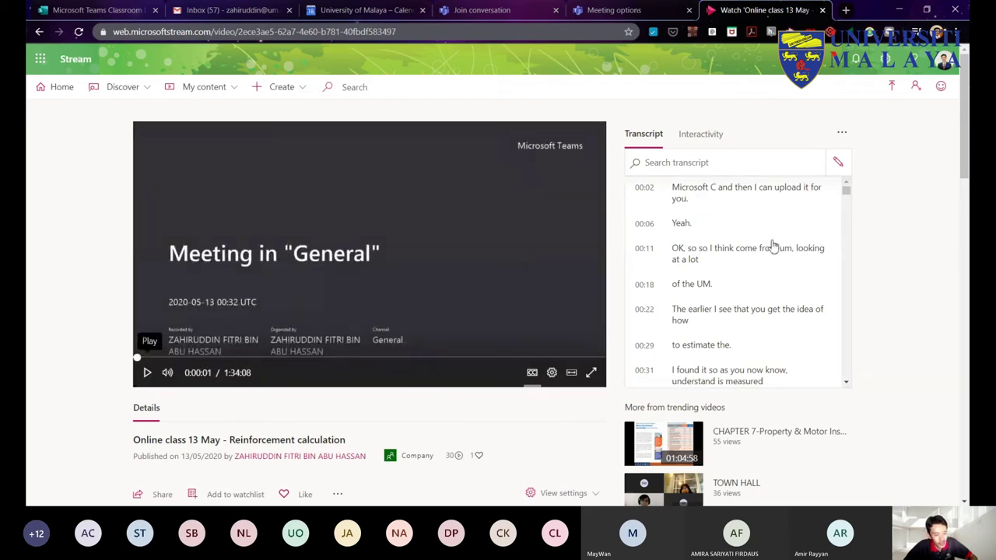
scroll(773, 246, down, 3)
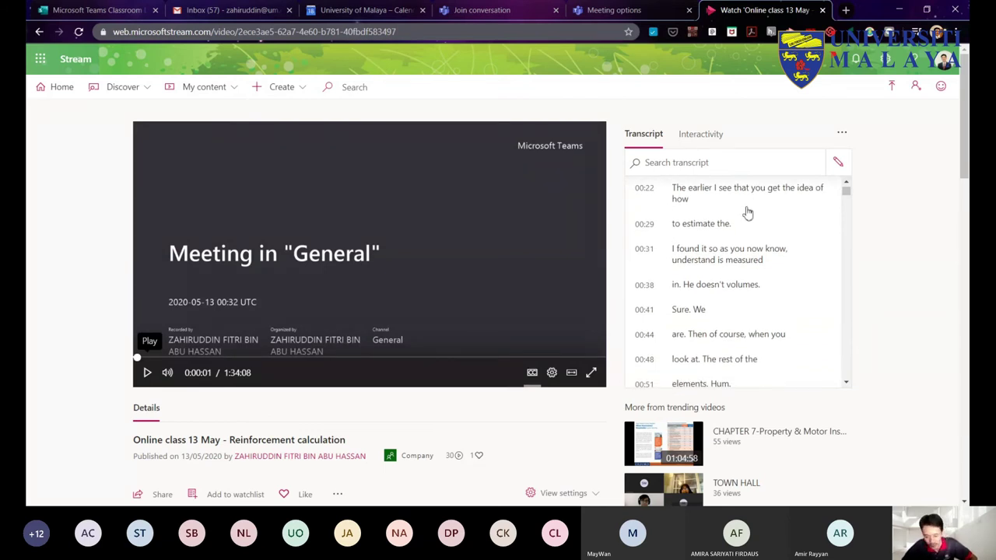
scroll(760, 264, down, 1)
scroll(747, 268, down, 1)
scroll(747, 295, down, 1)
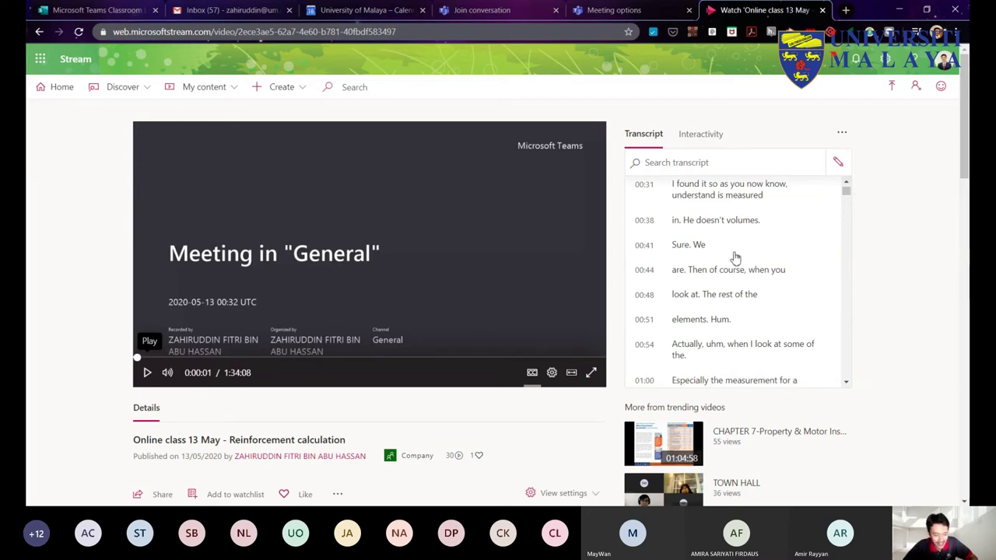
click(769, 274)
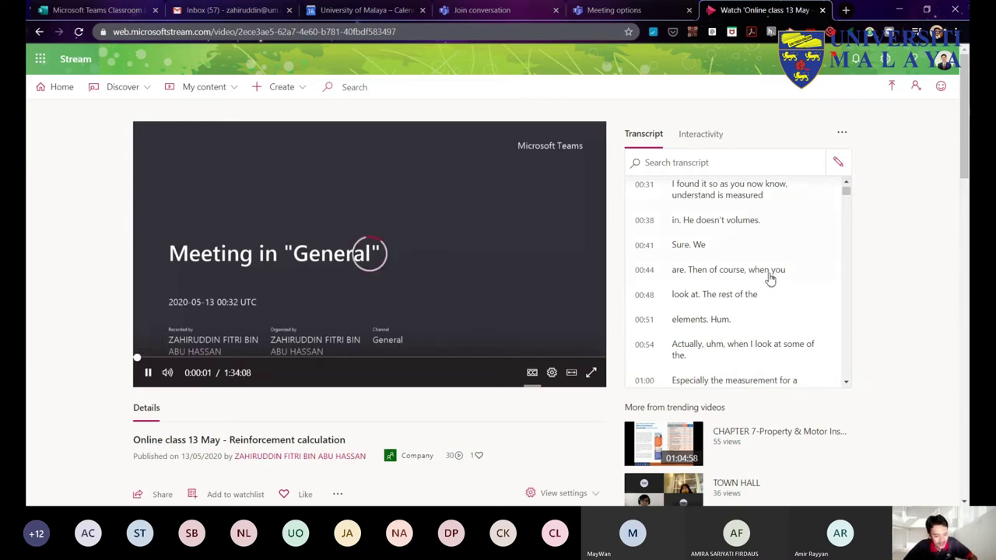
click(148, 373)
Step: Edit the 00:44 transcript line to read "are. Then of course, when your", save it and pause playback
click(838, 162)
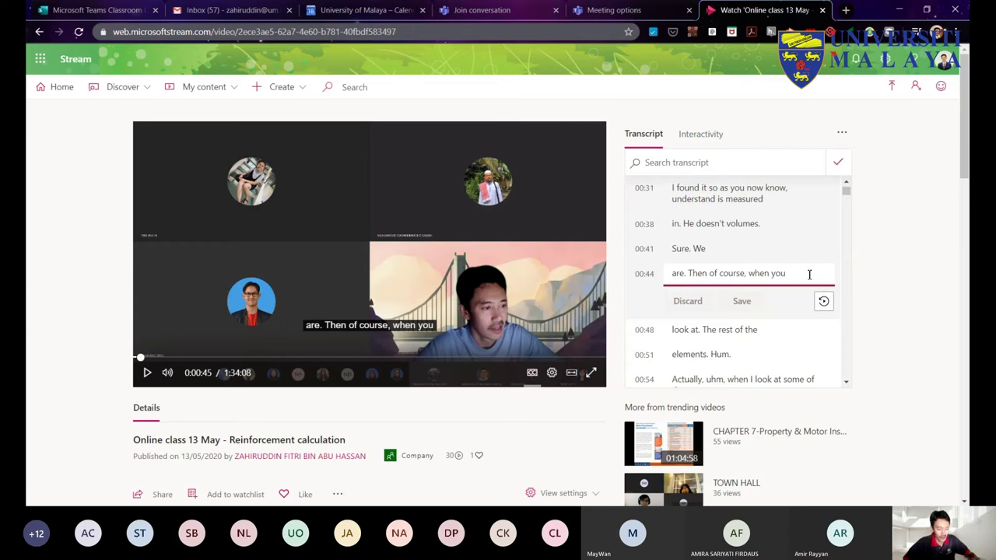
text(r)
click(742, 304)
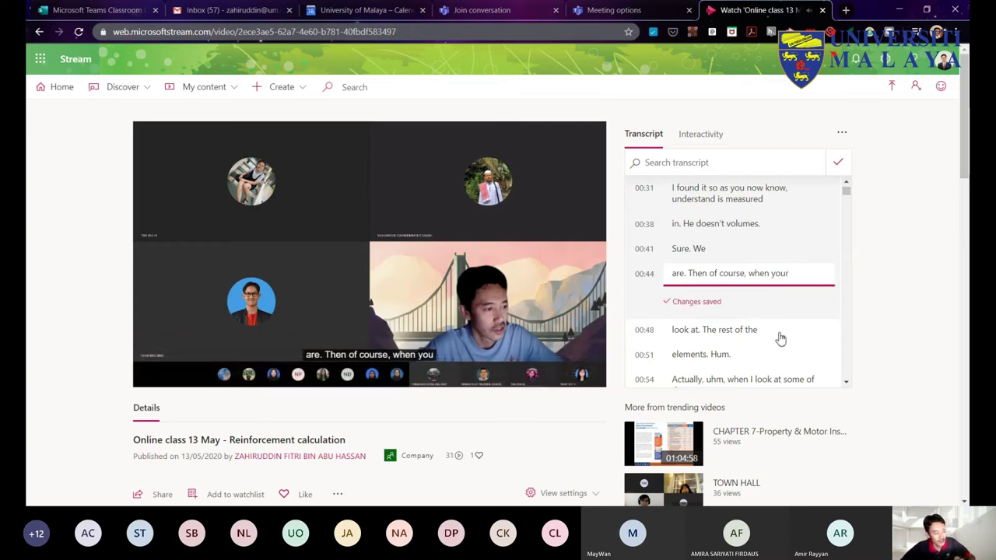
click(145, 374)
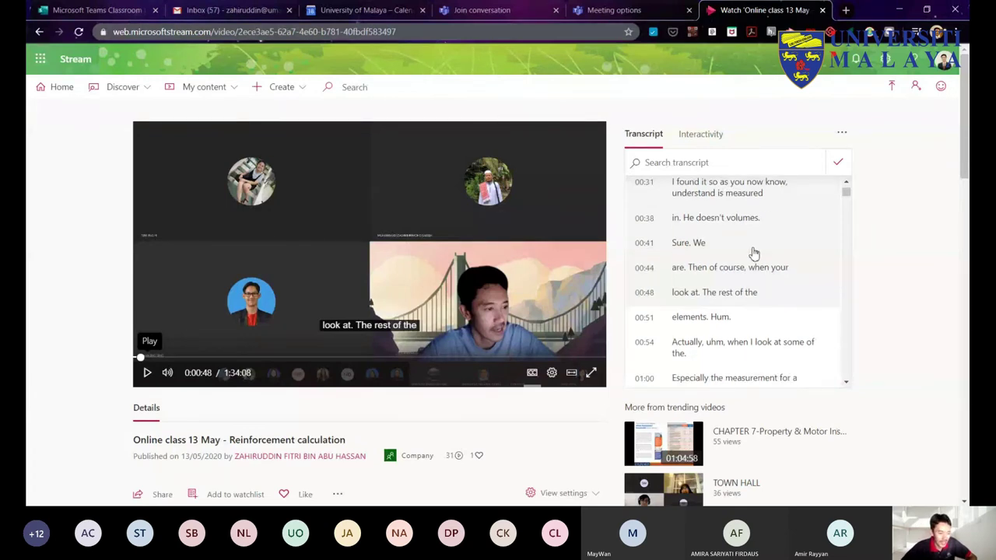
Step: Examine the recording's transcript from about 00:31 to 03:59
scroll(753, 253, up, 1)
scroll(754, 254, down, 10)
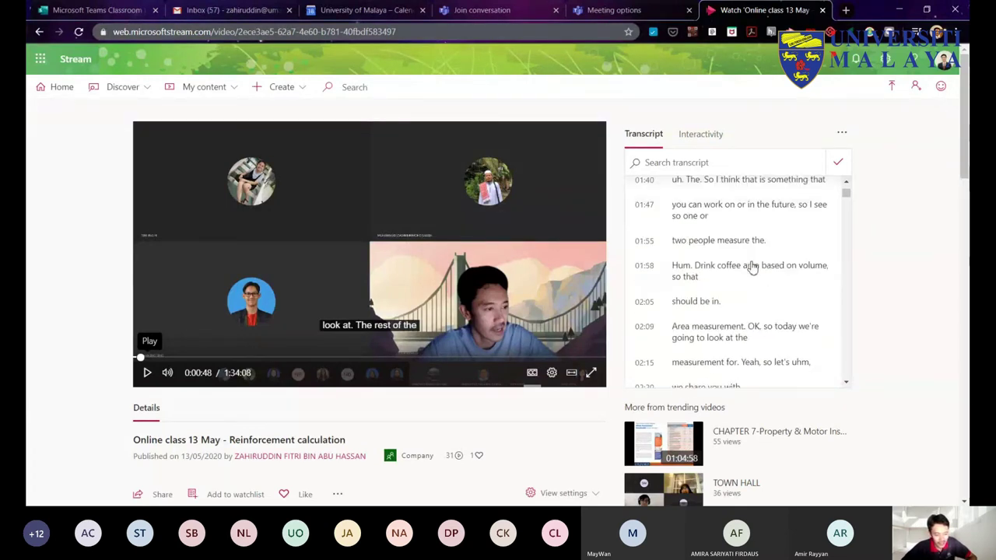
scroll(751, 267, down, 3)
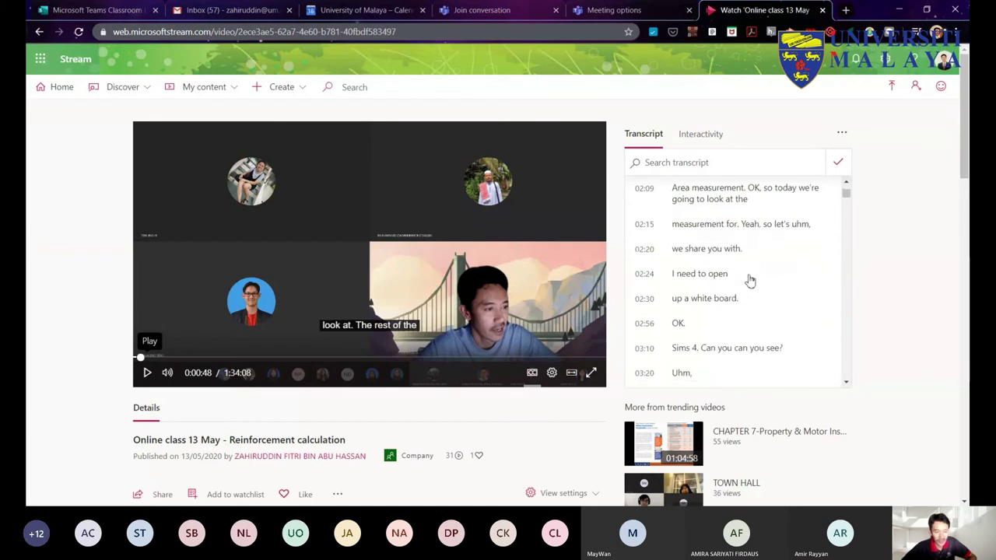
scroll(750, 280, down, 2)
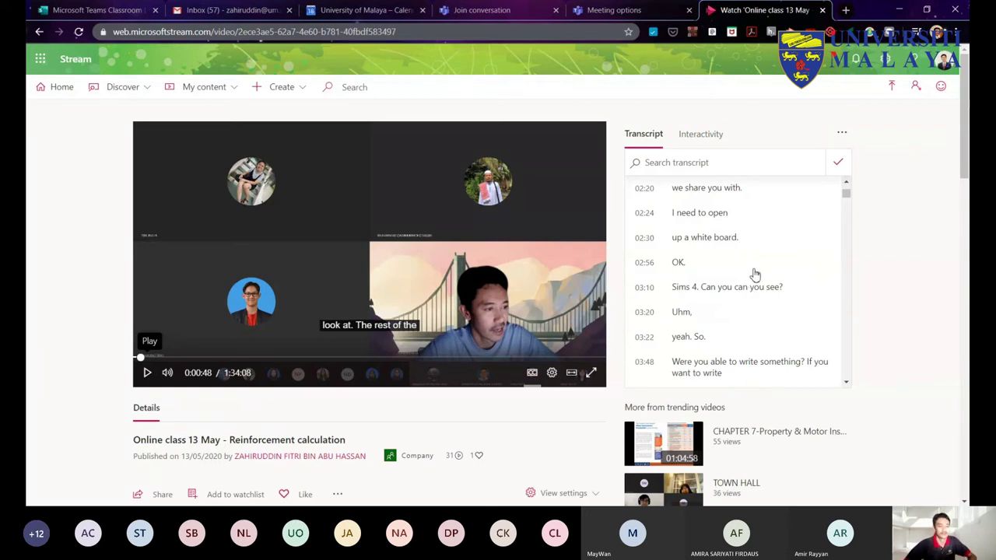
scroll(761, 265, up, 1)
scroll(761, 264, down, 1)
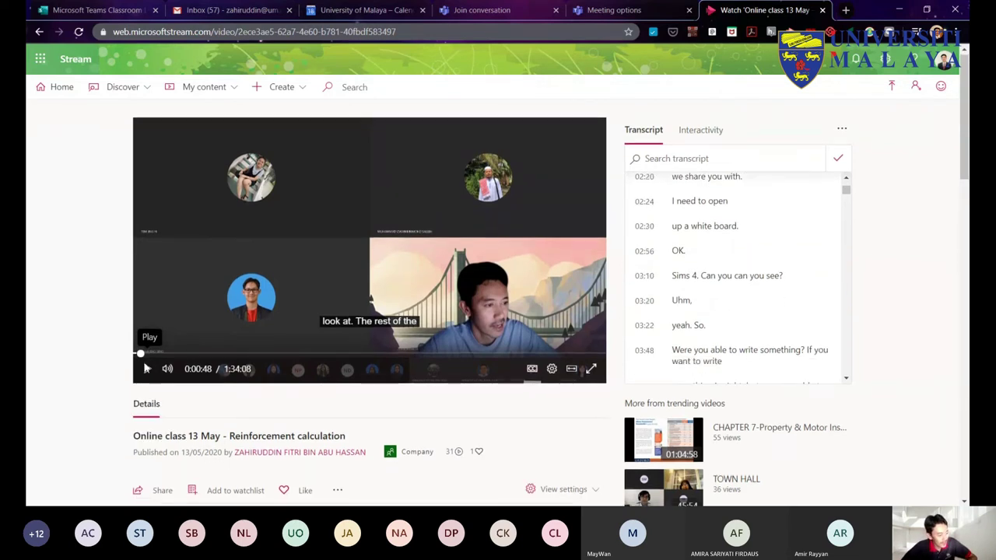
scroll(106, 337, down, 2)
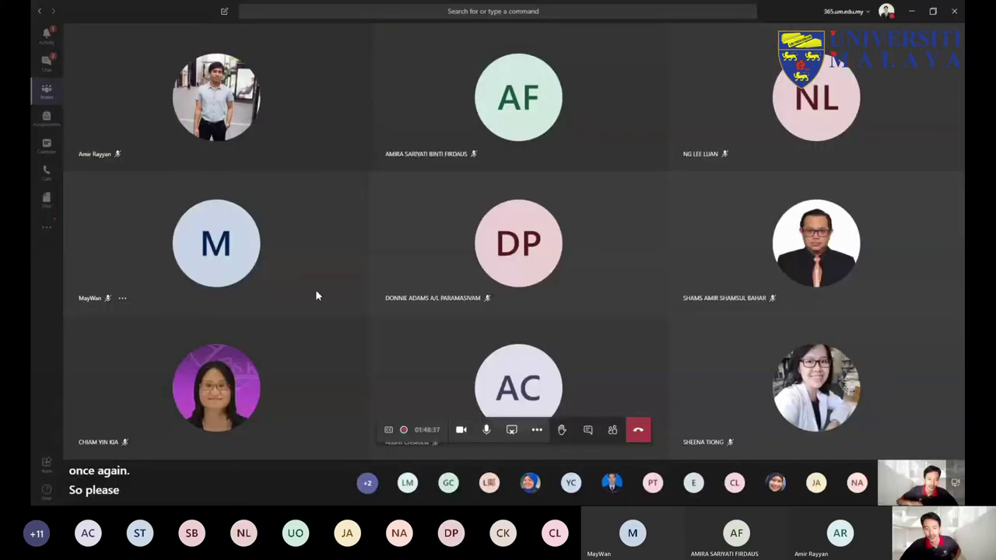
Step: Switch to Teams and look at the apps offered for a new message in the BIB2011 General channel
click(50, 101)
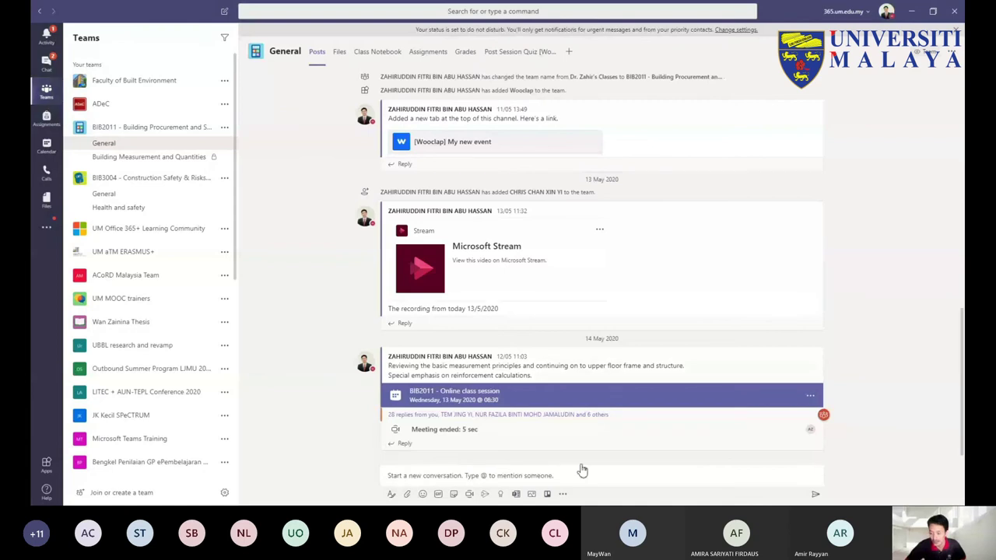
click(563, 495)
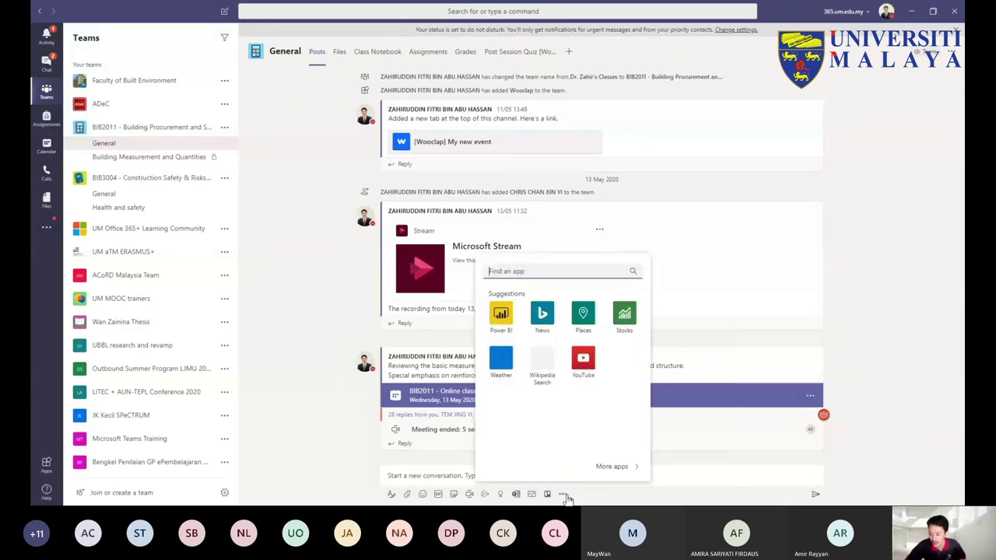
click(318, 324)
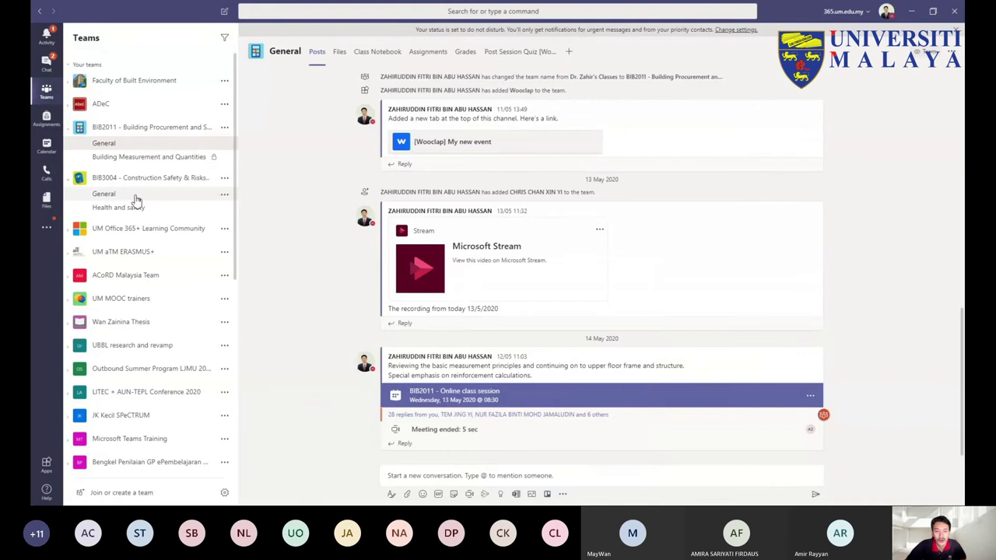
Step: Open the BIB3004 General channel and view the apps and Stream link insertion available for a new message
click(109, 194)
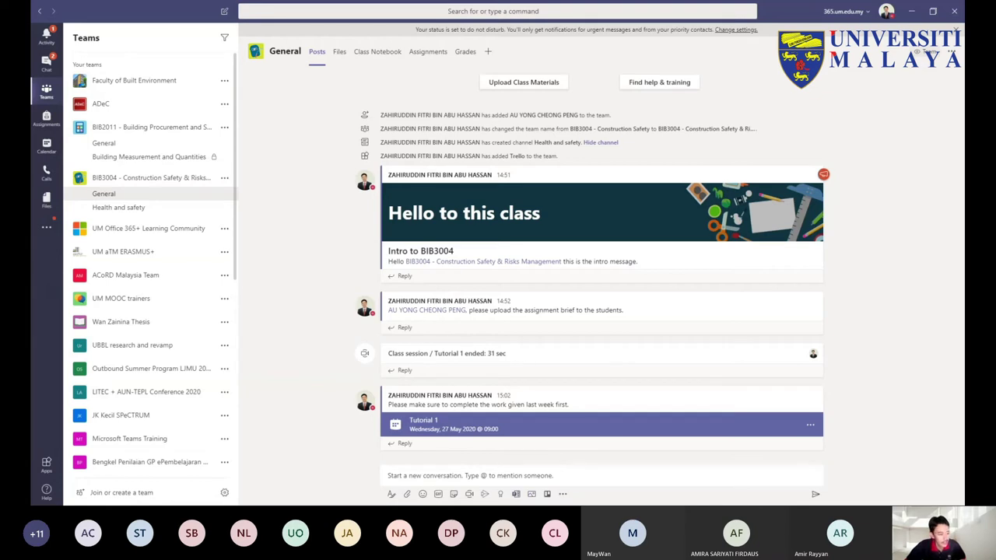
click(563, 494)
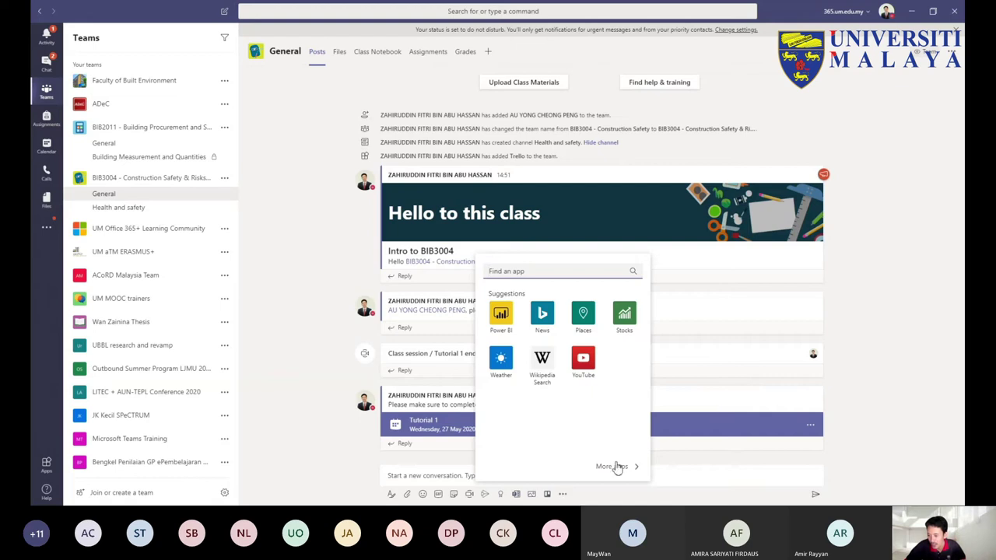
click(313, 370)
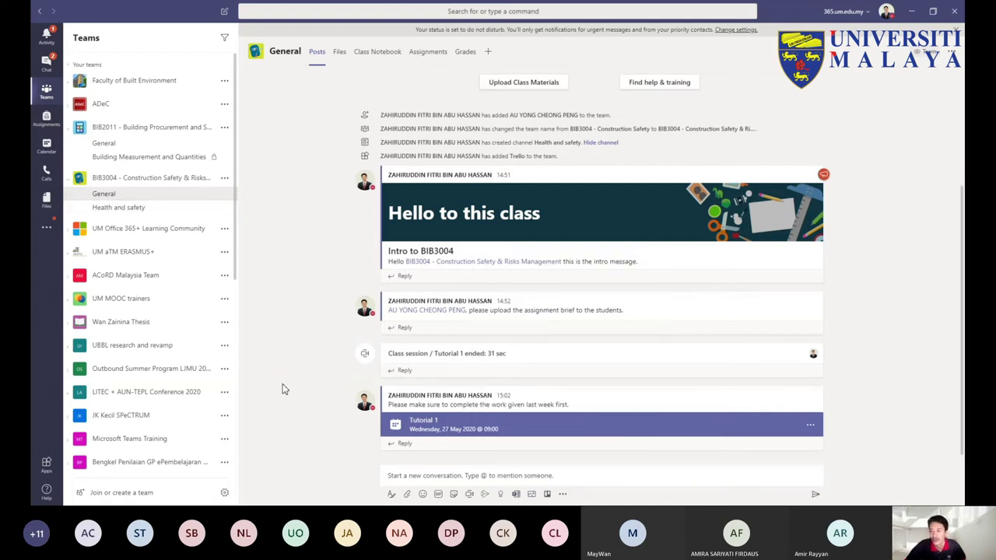
click(484, 495)
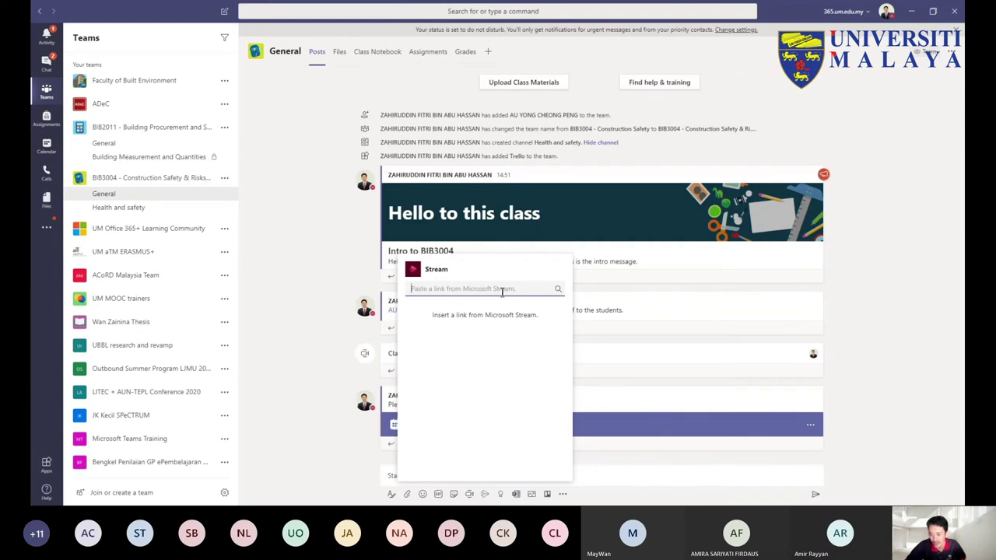
click(303, 293)
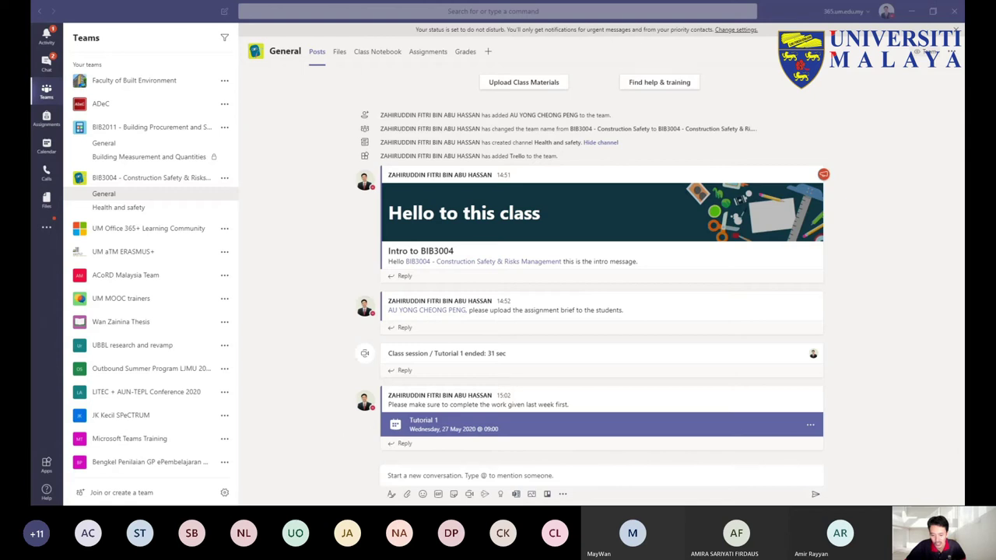
Step: Switch to the recording in Microsoft Stream in the browser and copy its direct video link from the sharing options
click(241, 460)
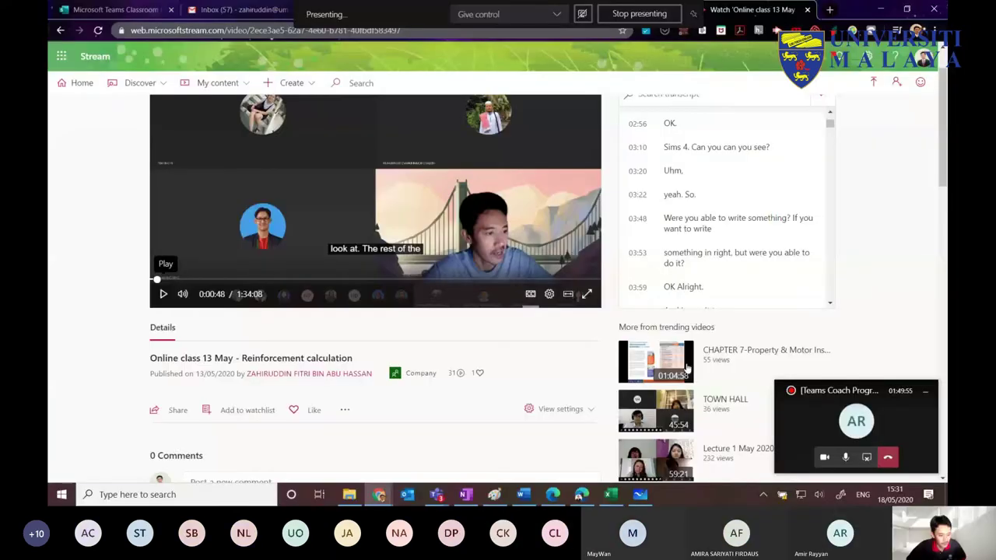
click(178, 412)
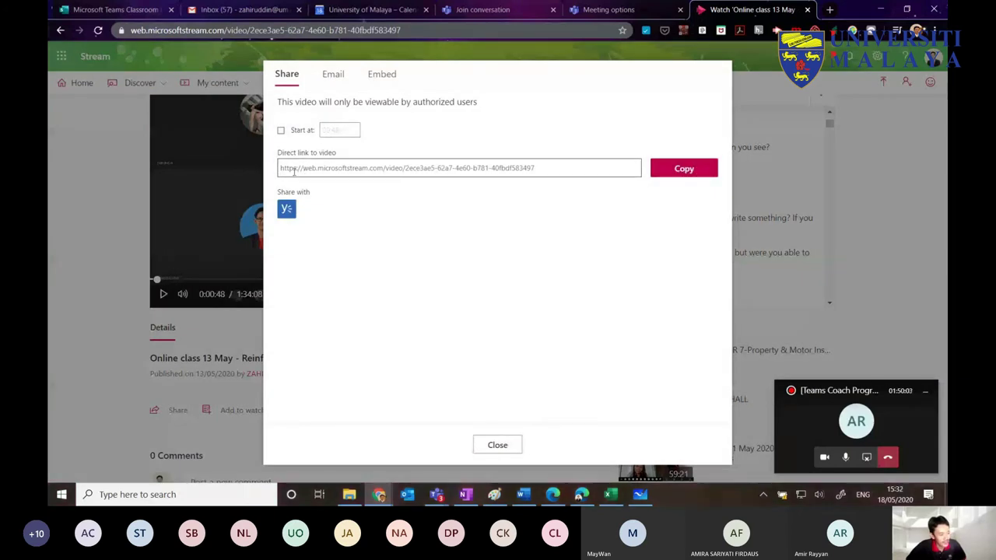
click(681, 170)
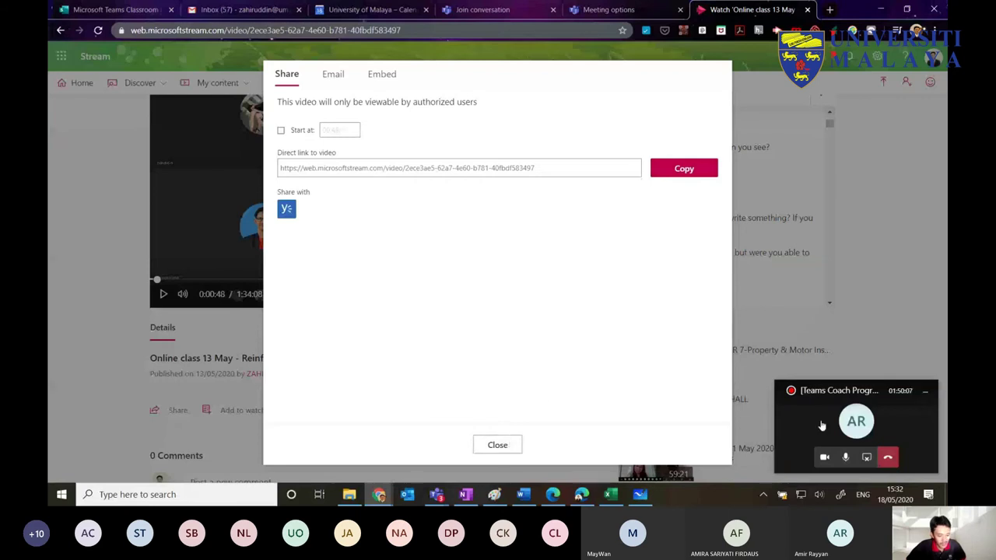
Step: Switch to Teams and insert the copied Stream video link as a card in a new message in the BIB3004 General channel
click(866, 457)
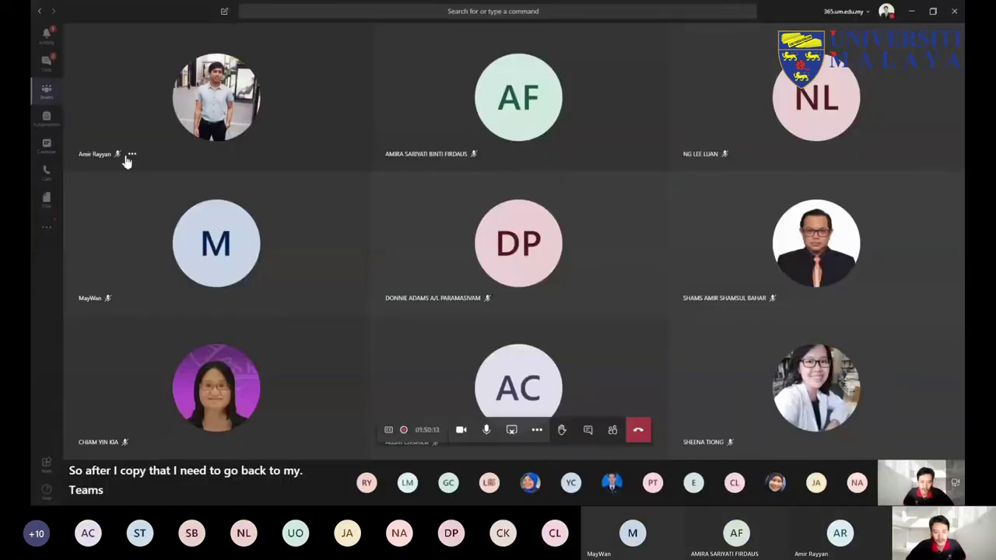
click(46, 93)
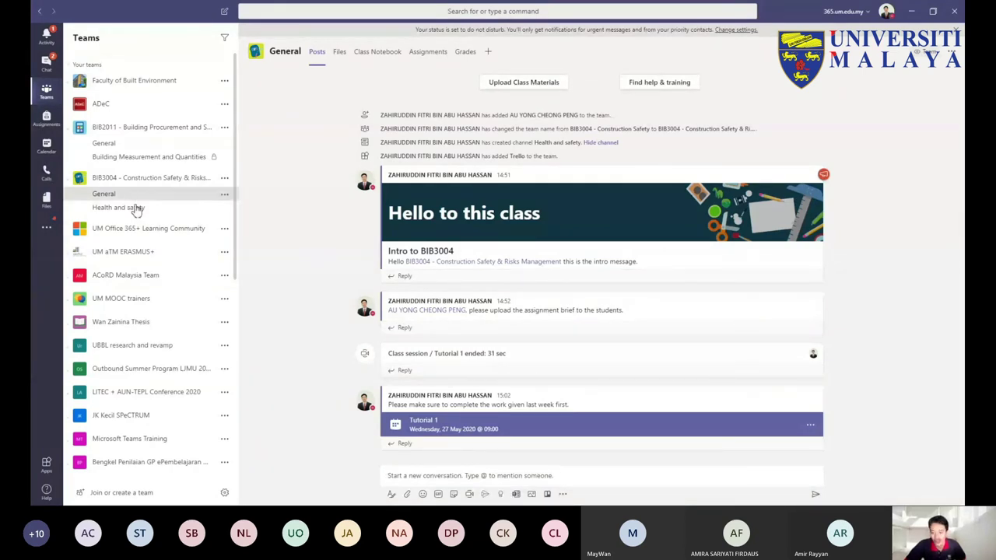
click(485, 494)
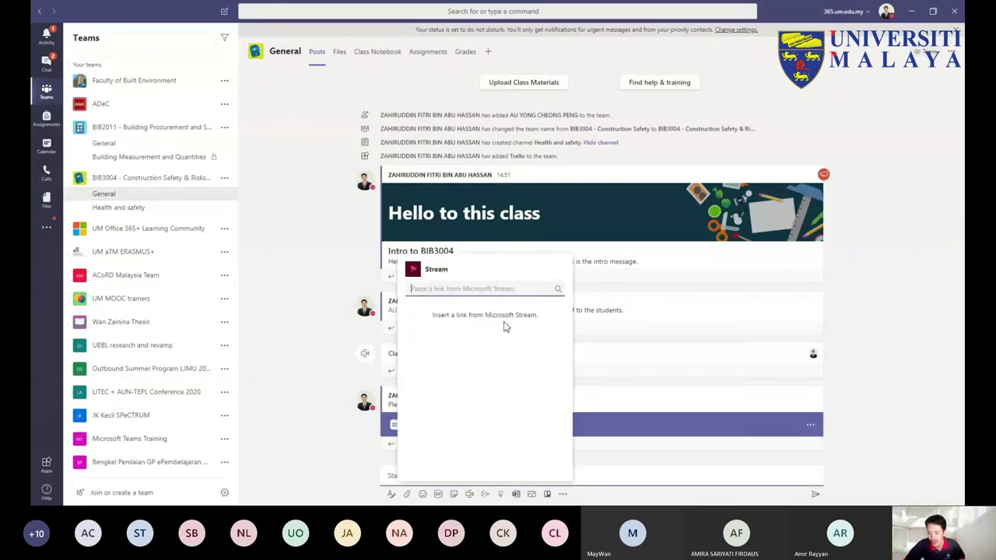
click(497, 290)
key(ctrl+v)
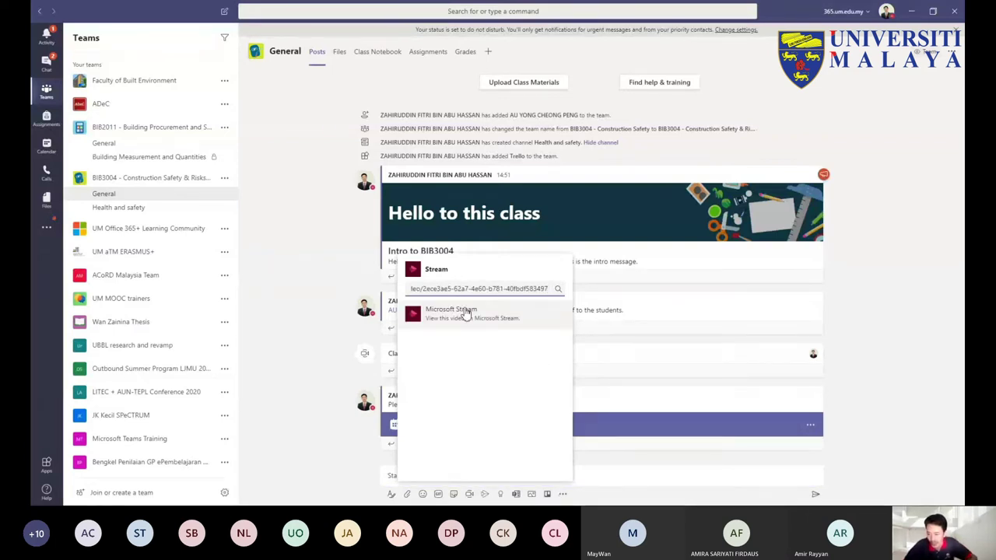
click(473, 315)
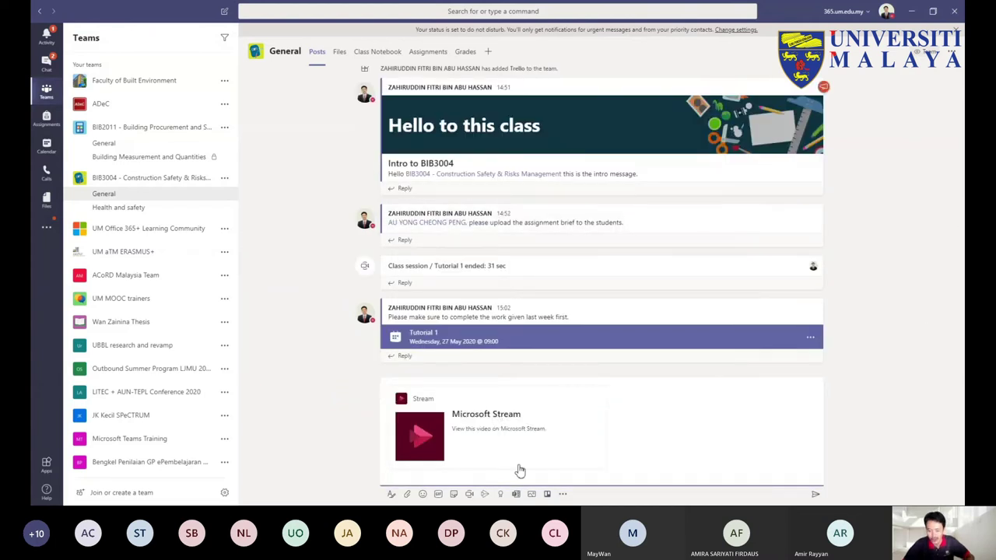
Step: Begin the message text with "Dear" and a mention of the BIB3004 - Construction Safety & Risks Management team
text(Her)
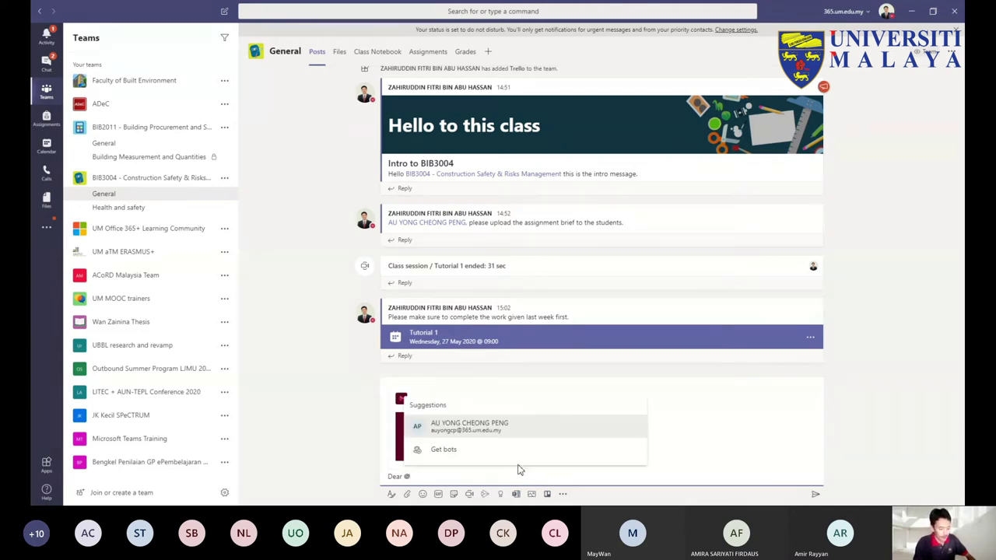
text(bib)
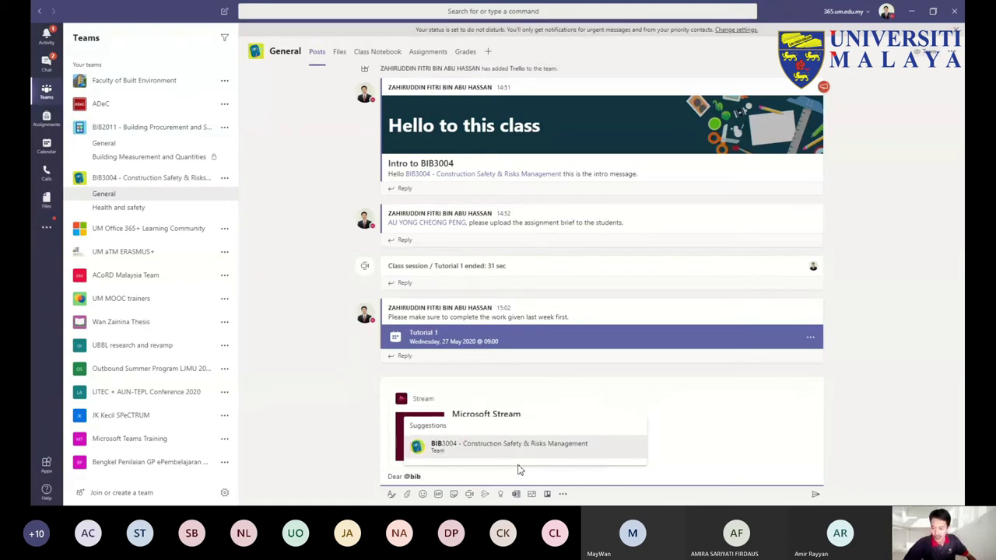
click(497, 445)
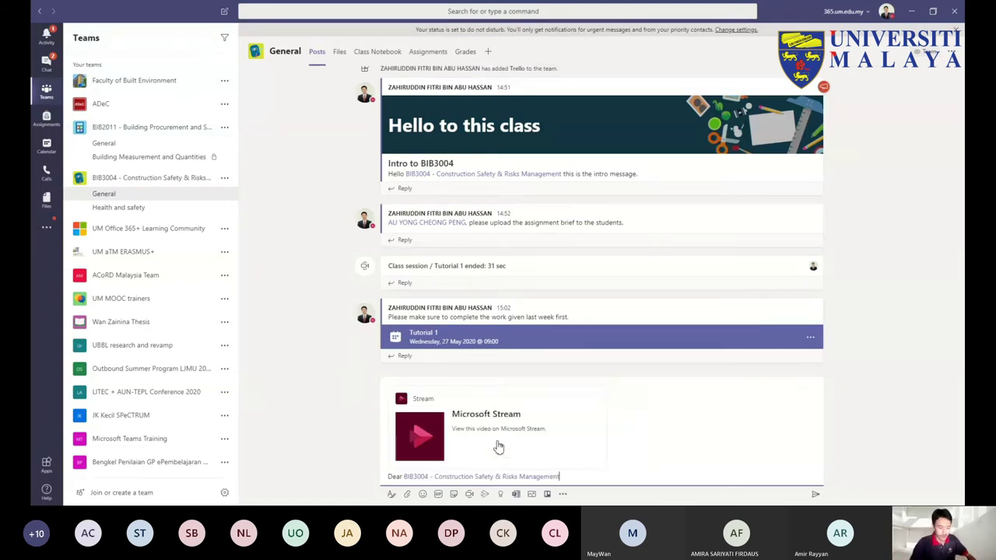
Step: Complete the message with "student, here is the video from our session on concrete measurement." and post it to the channel
text(student, here is)
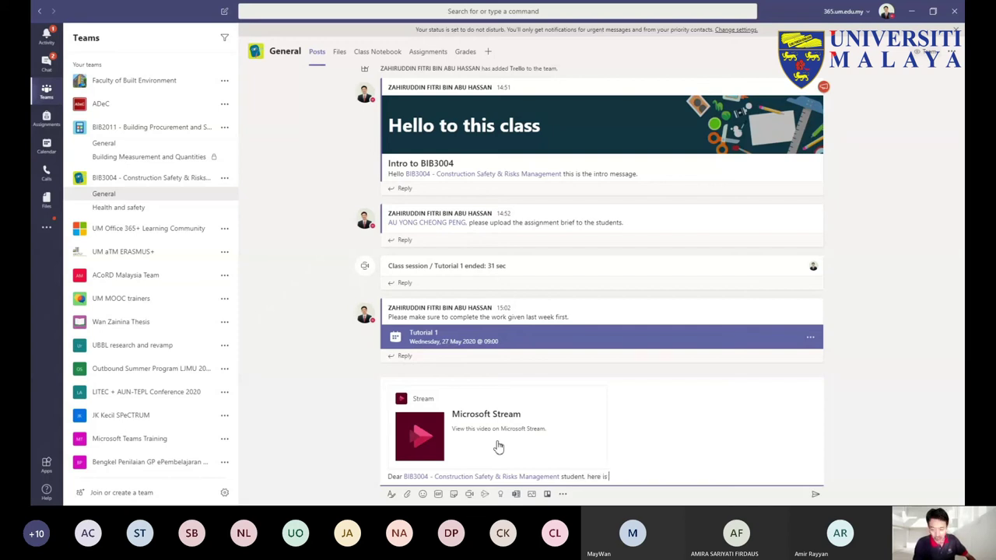
text(t. here is the video from )
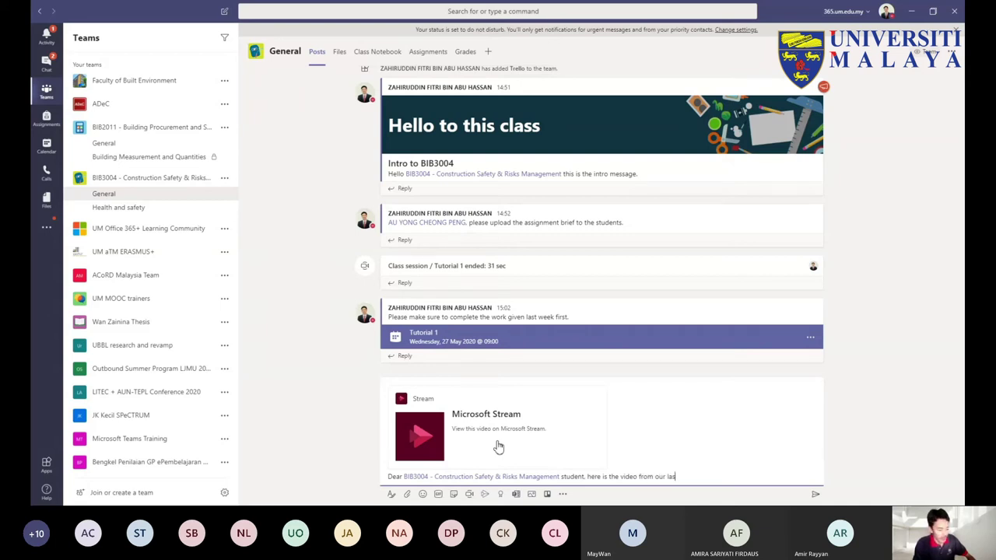
text(our sesson on)
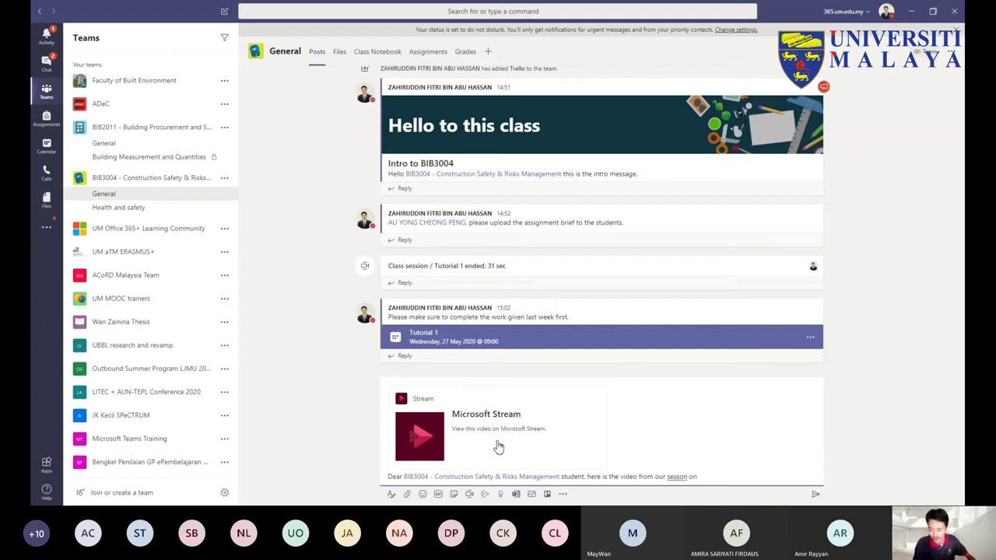
click(681, 478)
text(i)
click(732, 478)
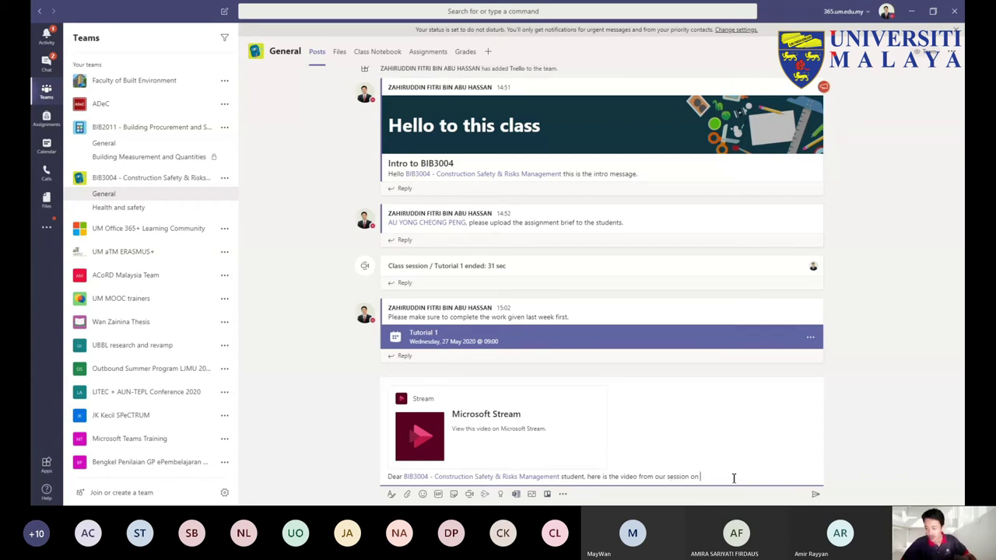
text(con)
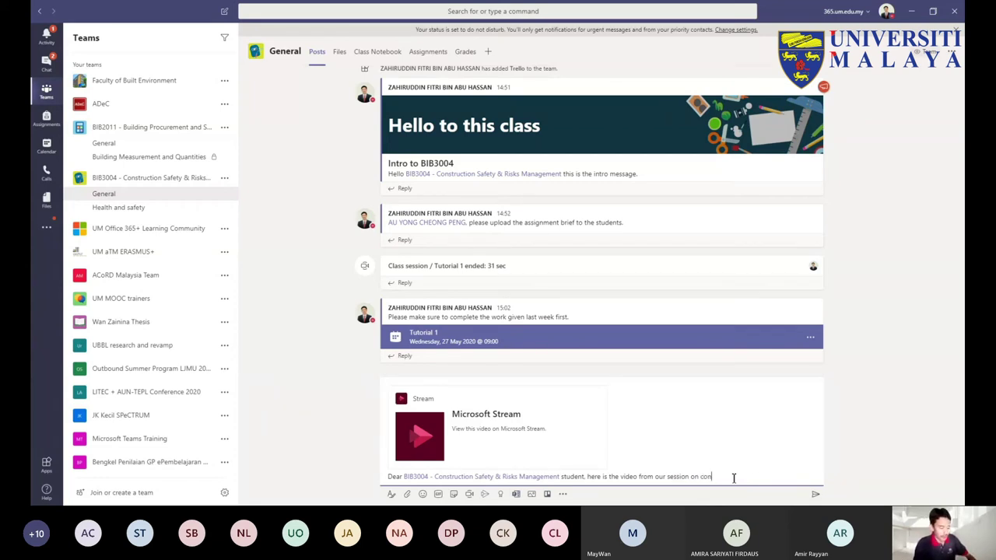
text(crete measurement.)
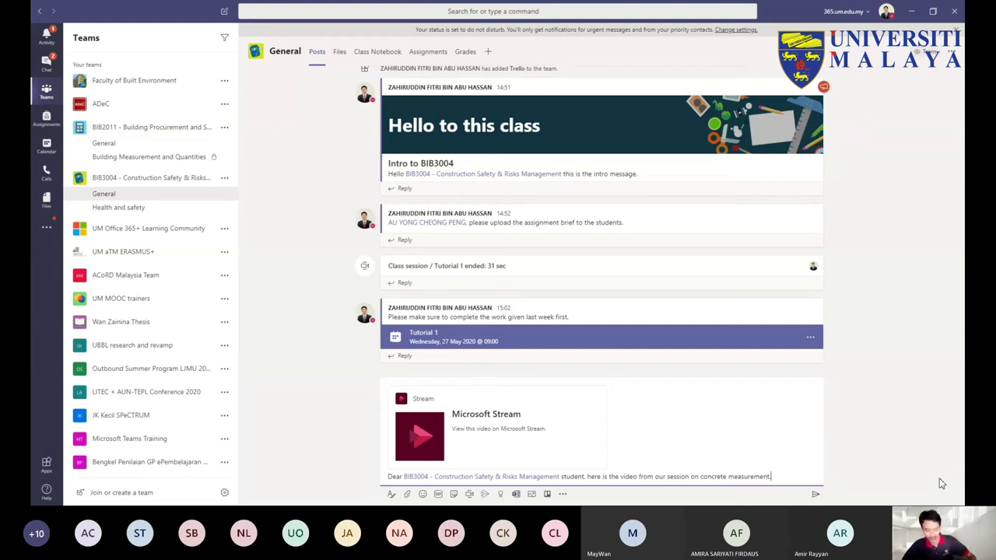
click(815, 498)
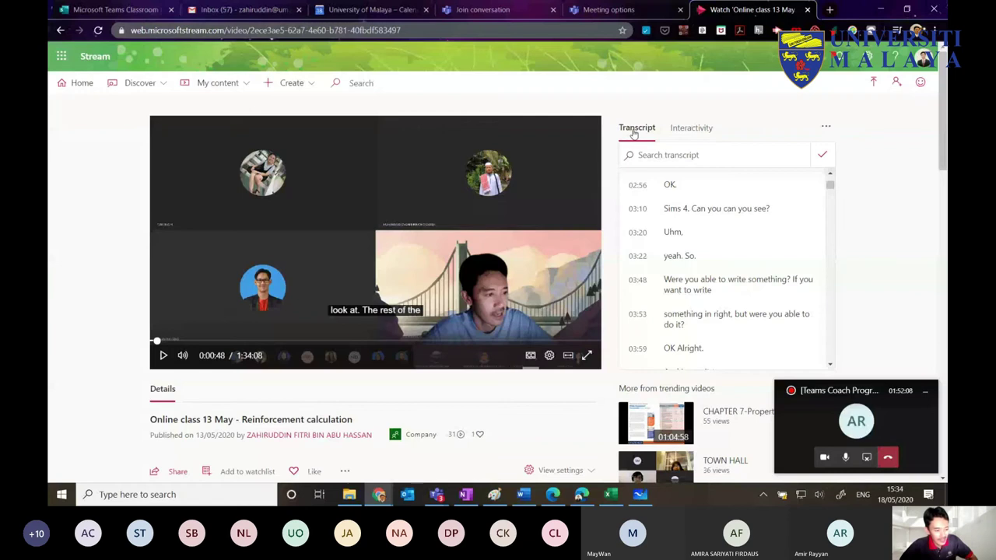
Step: Return to the class recording in Microsoft Stream and open a new form entry in its Interactivity options
click(684, 131)
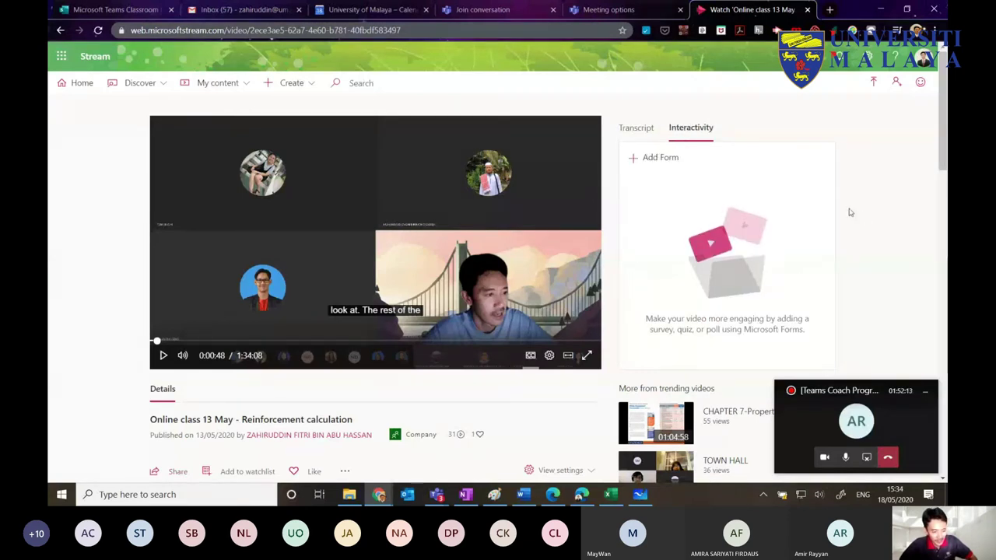
scroll(766, 207, down, 1)
scroll(747, 257, up, 1)
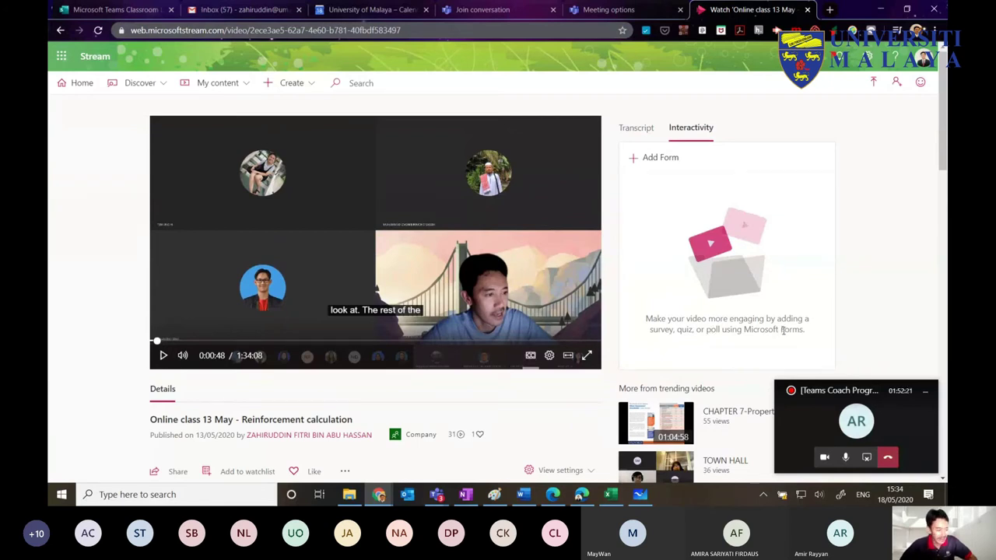
click(669, 164)
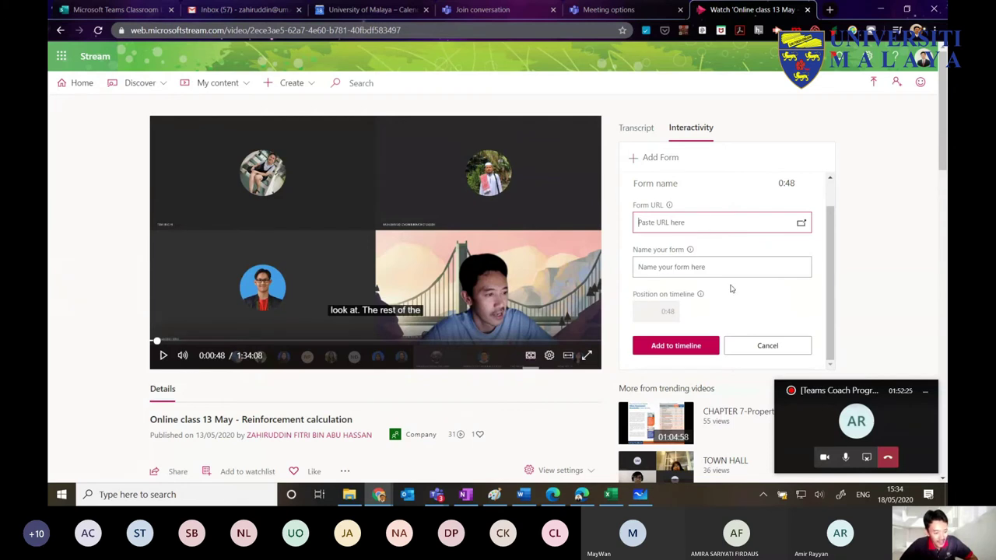
Step: Examine the form entry's URL, name and timeline position fields for adding a quiz or poll to the video
scroll(730, 289, down, 1)
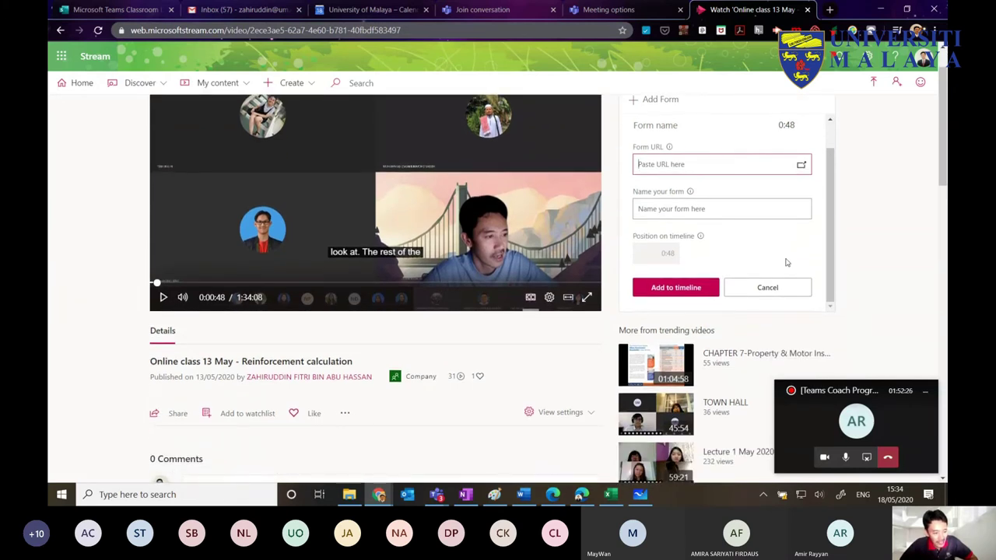
scroll(787, 263, up, 1)
scroll(783, 261, down, 1)
mouse_move(667, 238)
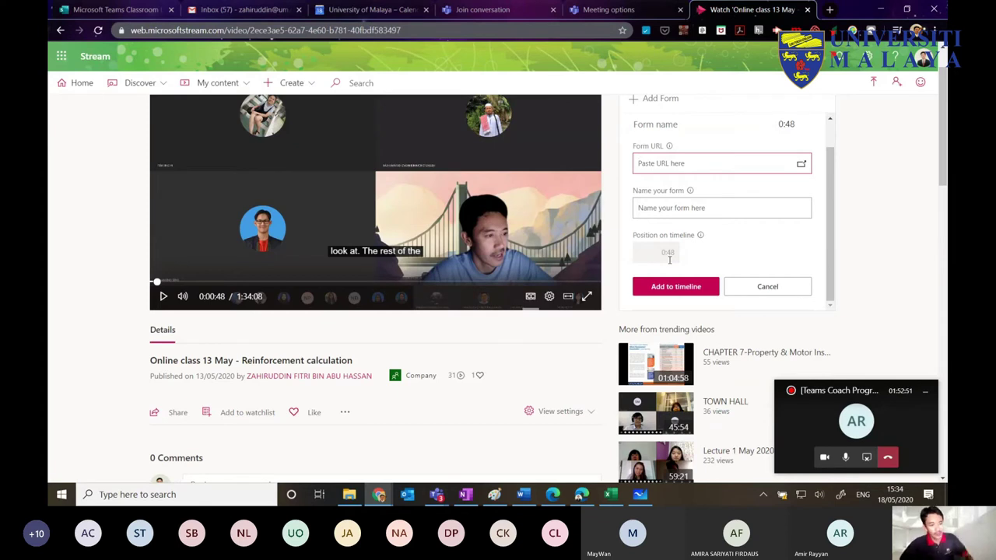
scroll(739, 235, up, 1)
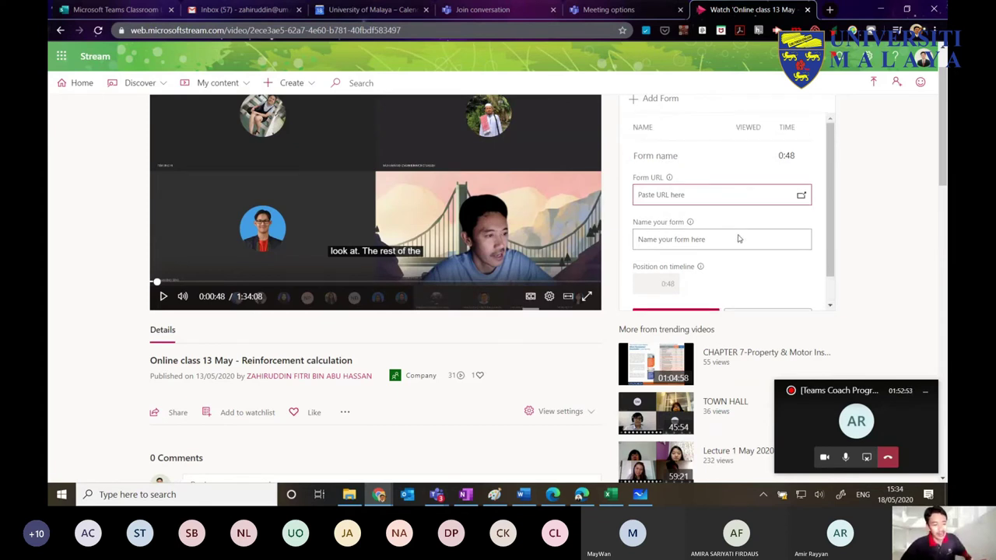
scroll(755, 222, up, 1)
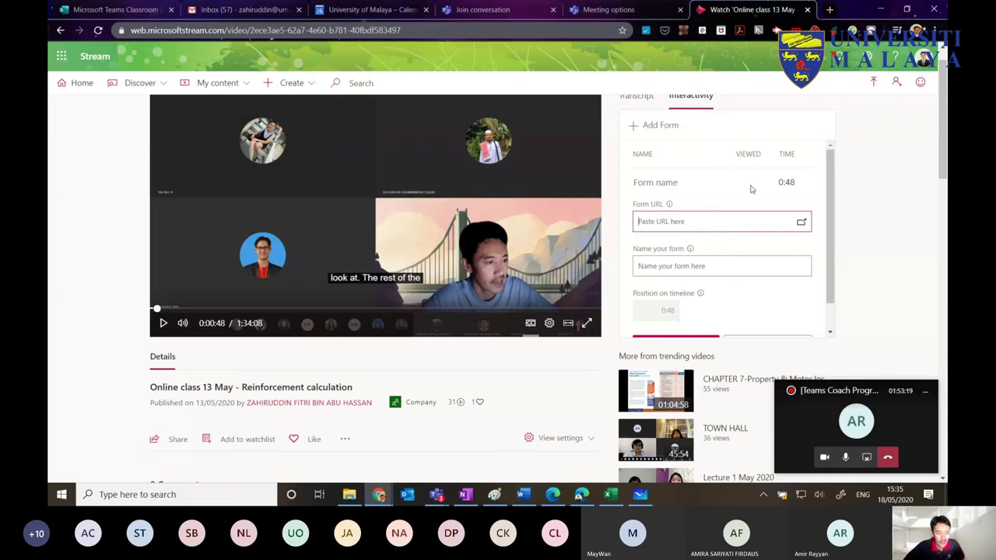
scroll(758, 202, down, 1)
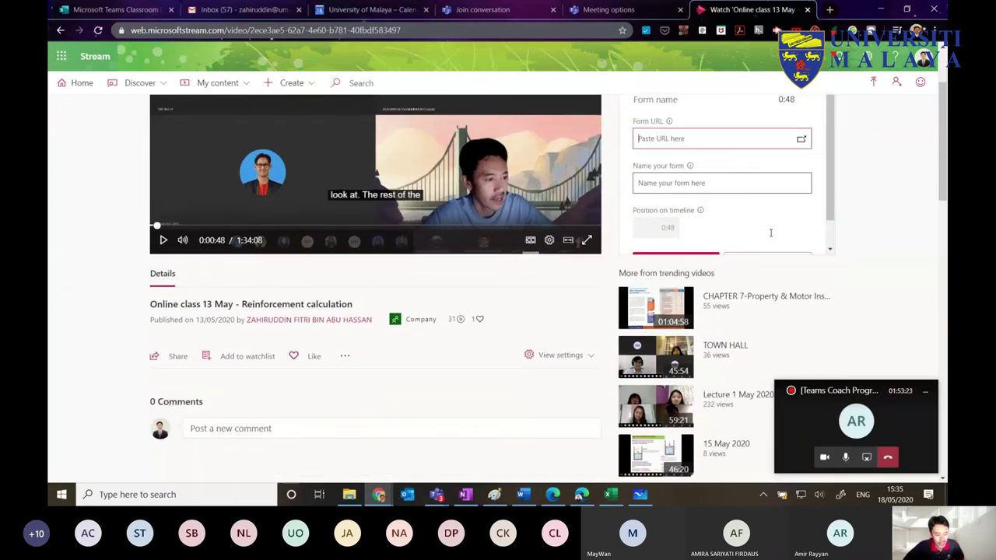
scroll(824, 236, down, 1)
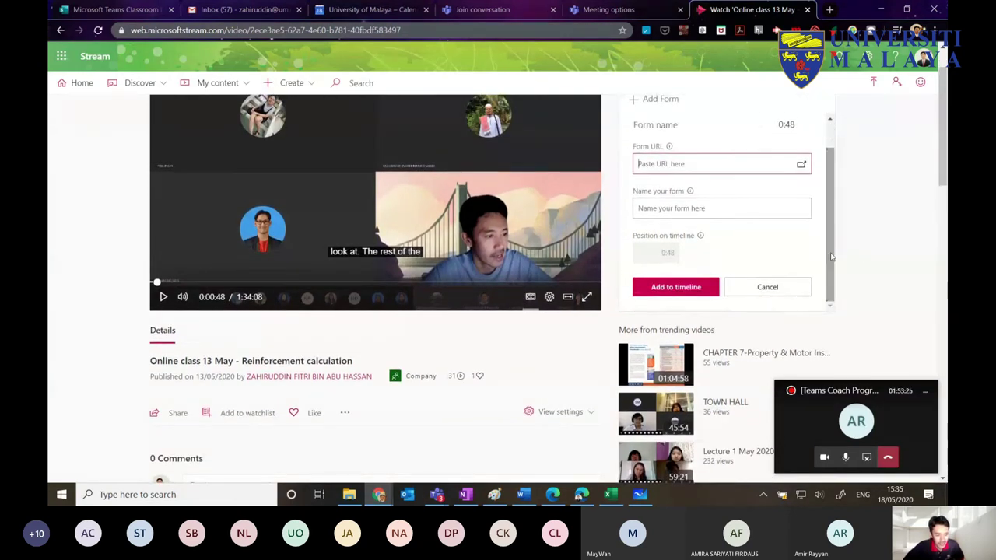
scroll(868, 244, up, 2)
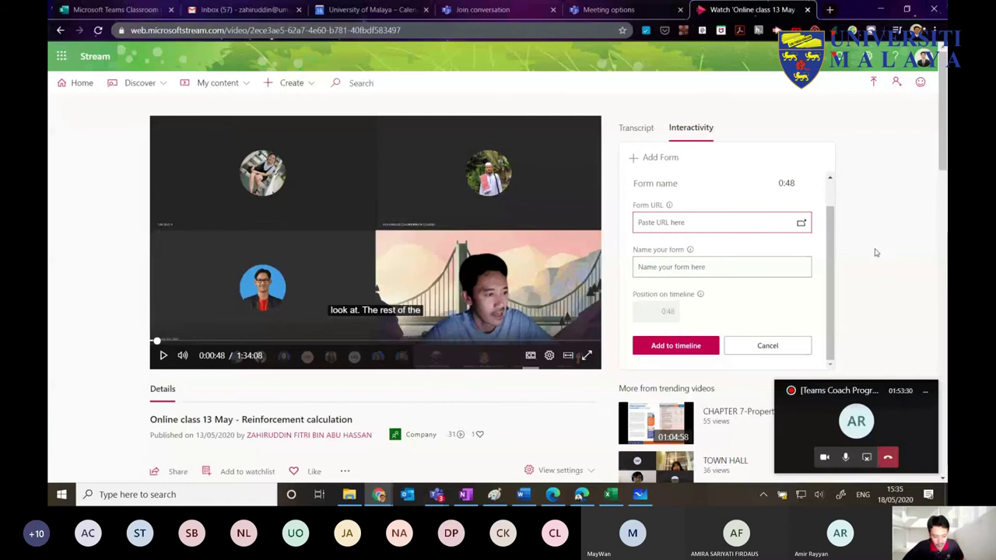
click(818, 432)
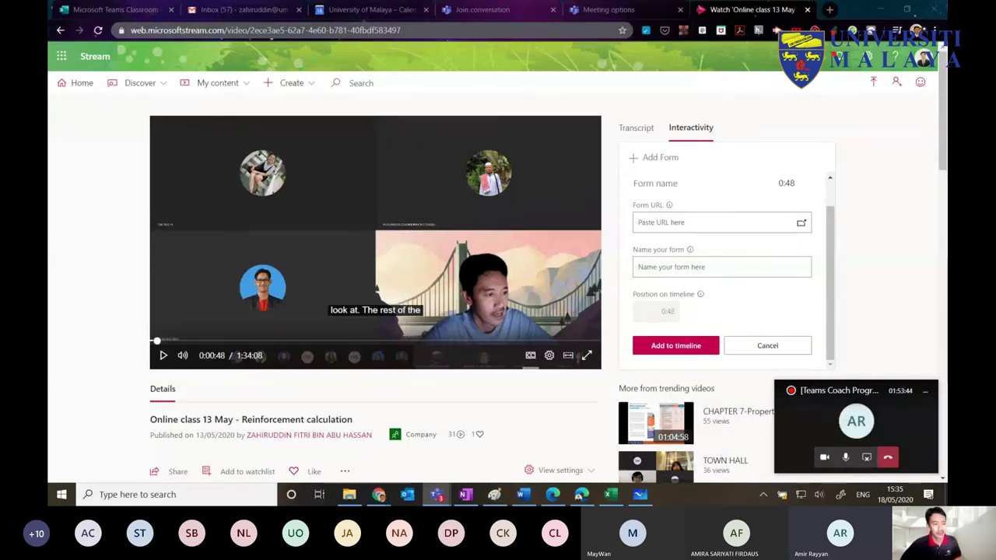
mouse_move(669, 205)
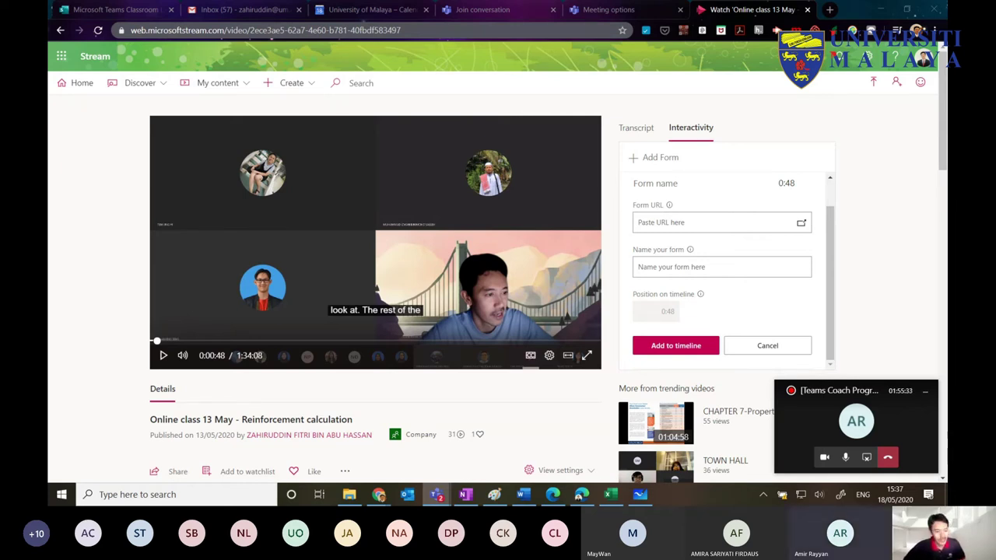
Step: Switch to the Microsoft Teams Classroom Sway page and review its Teams Meeting section and list of online session features
click(129, 10)
scroll(586, 233, down, 1)
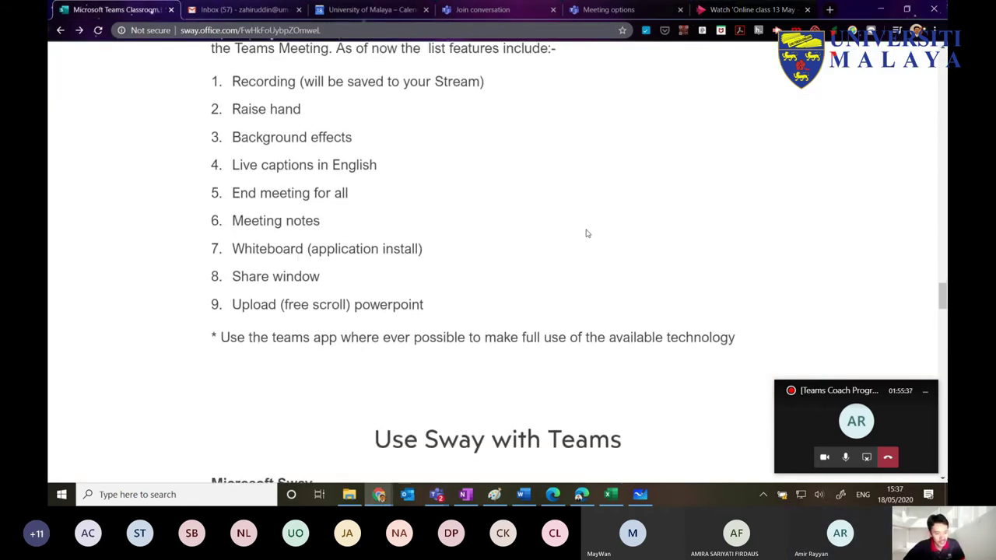
scroll(587, 232, up, 1)
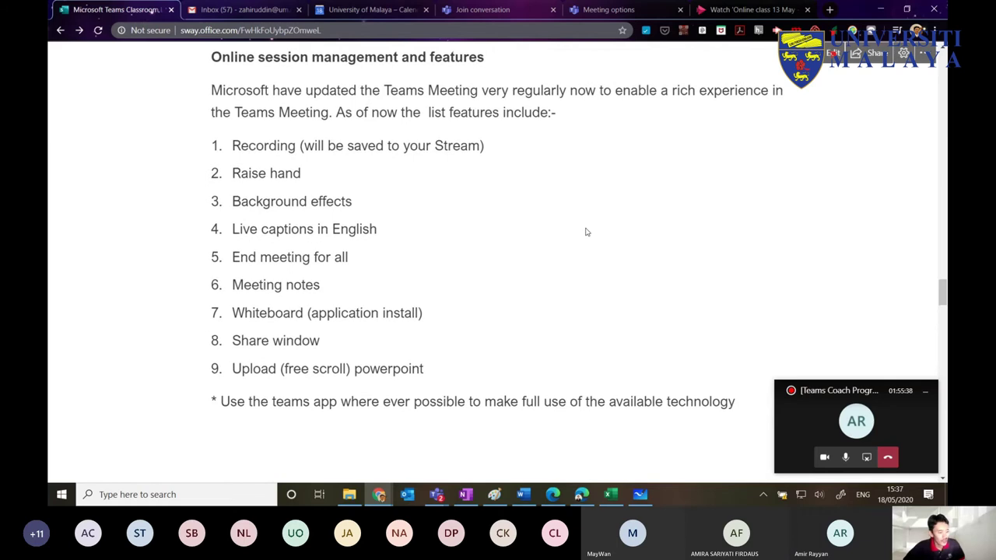
scroll(586, 232, up, 3)
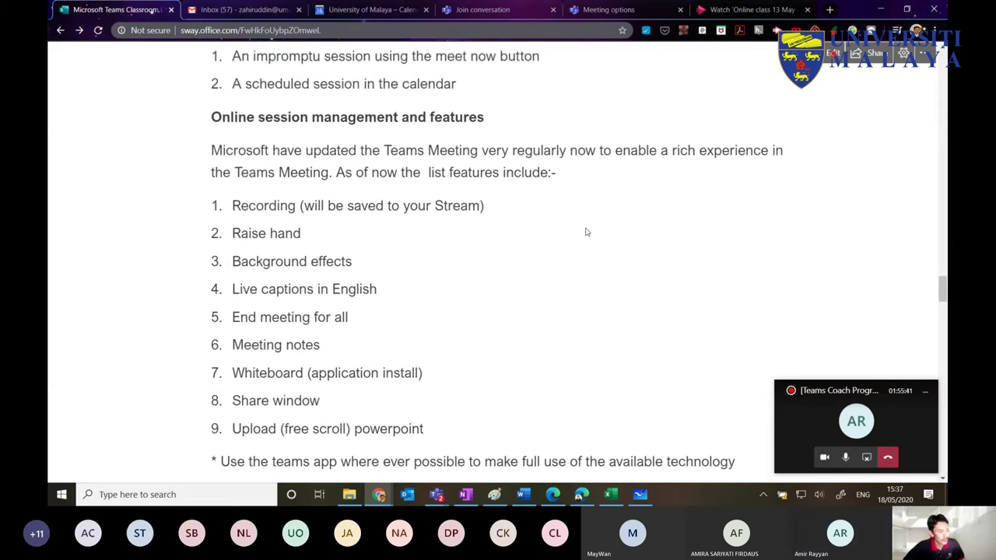
scroll(586, 232, down, 3)
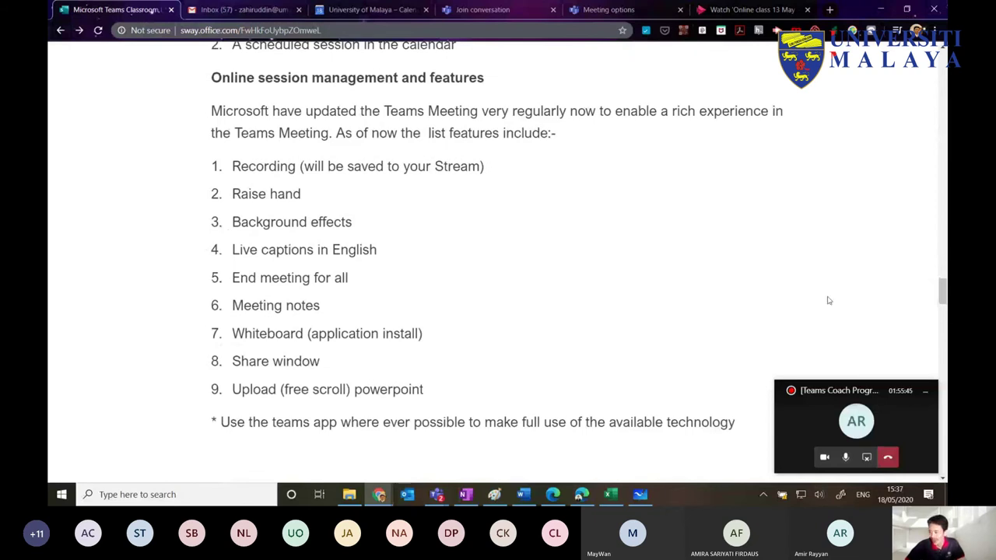
click(436, 494)
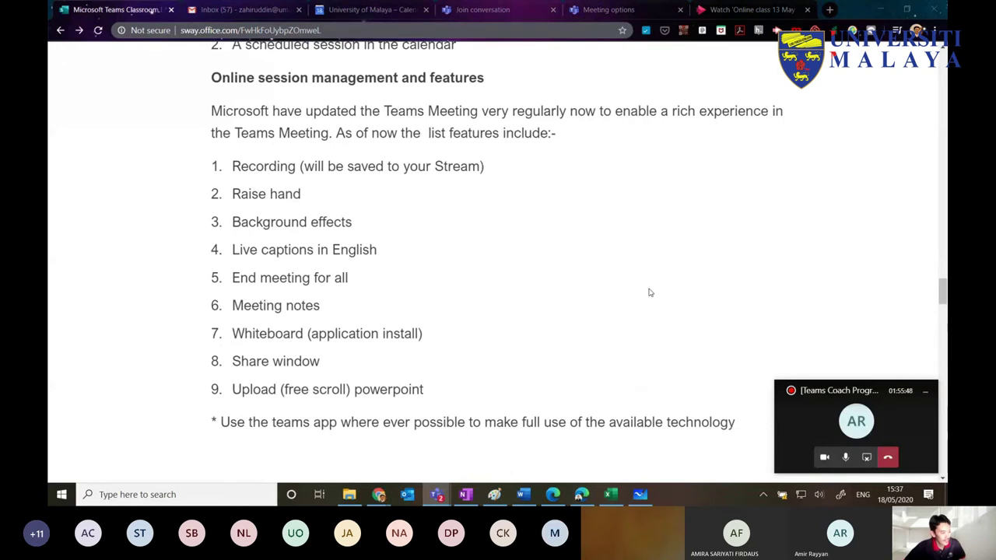
scroll(649, 292, up, 3)
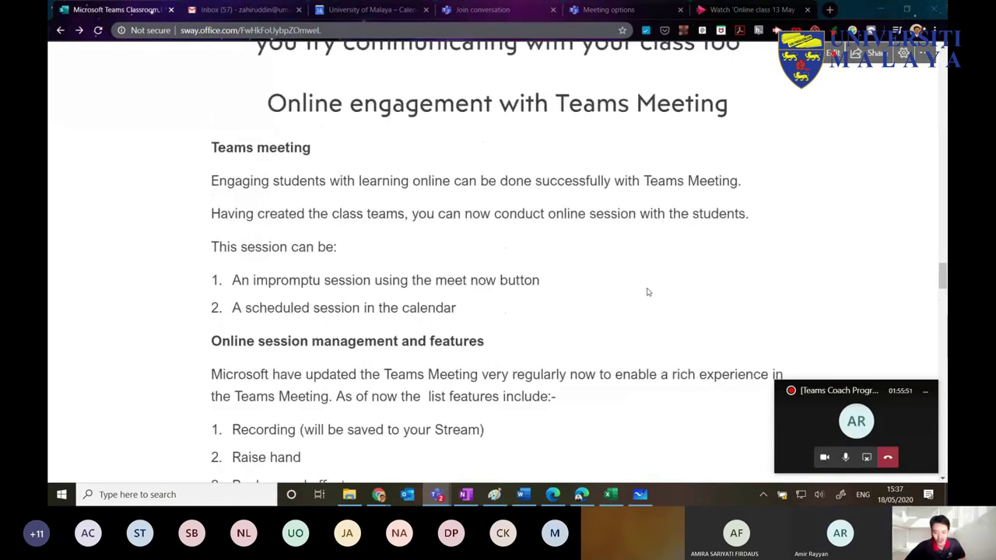
scroll(667, 296, up, 1)
scroll(667, 296, down, 1)
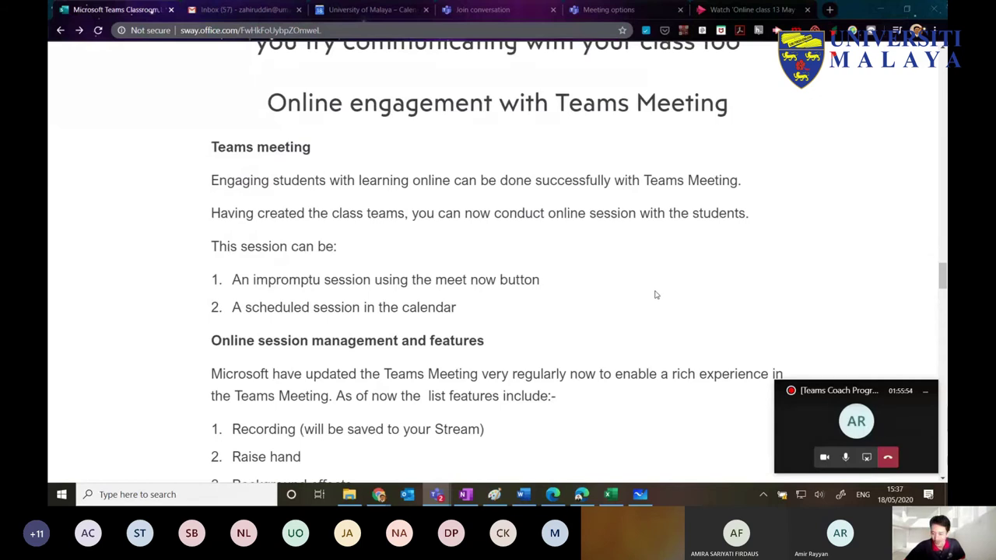
scroll(655, 294, down, 4)
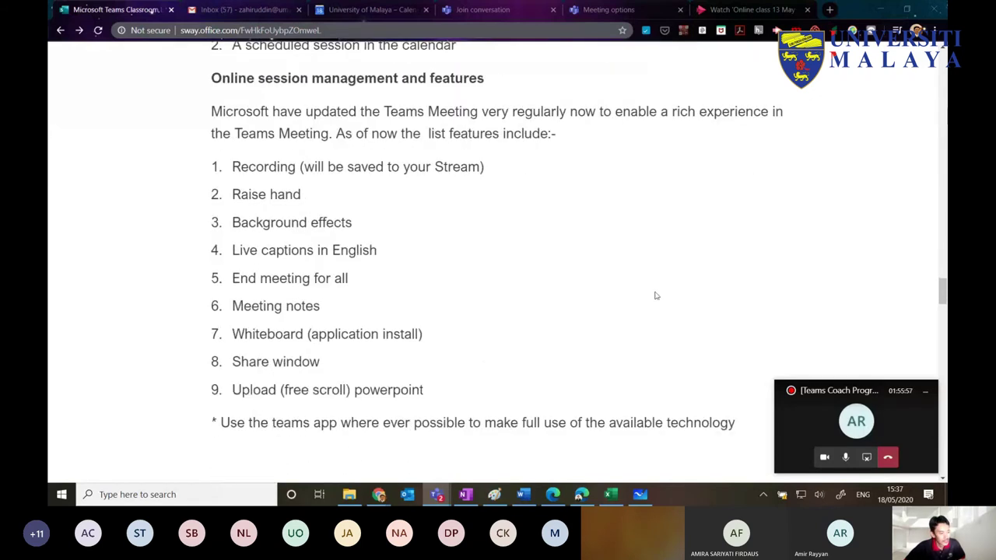
Step: Move on to the "Use Sway with Teams" section of the presentation page
scroll(635, 278, down, 5)
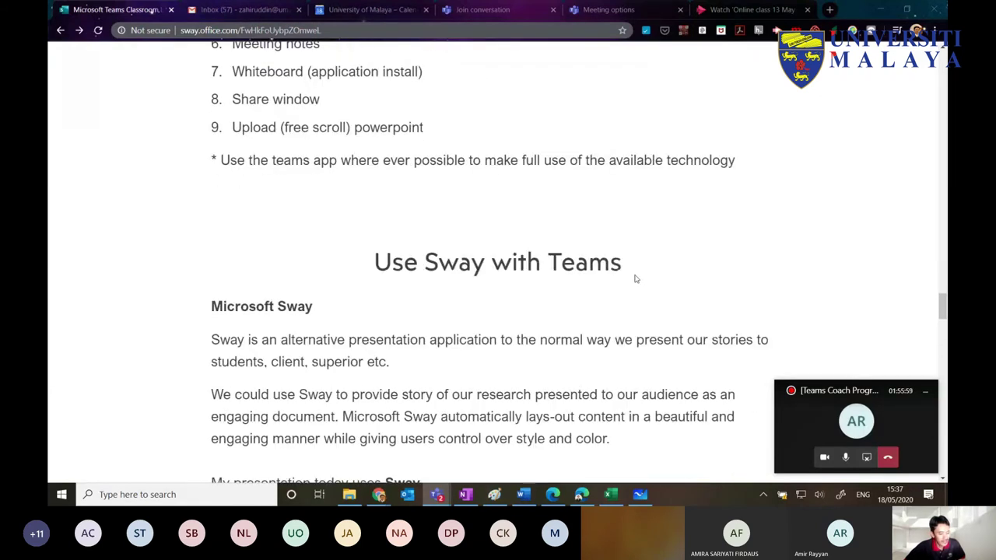
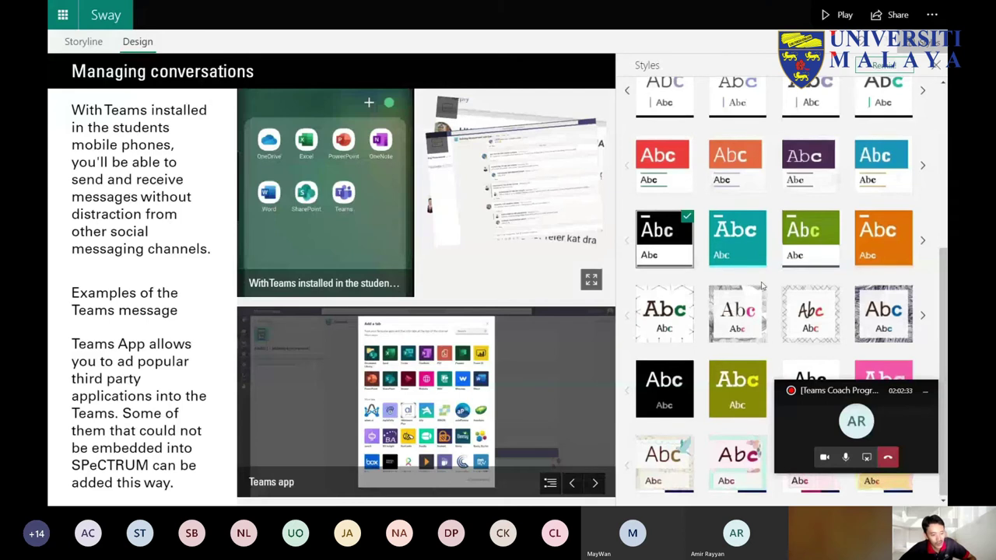
Step: Try the orange-banner style on the Sway, and browse the first style's variations to apply the white one with black serif lettering
click(751, 292)
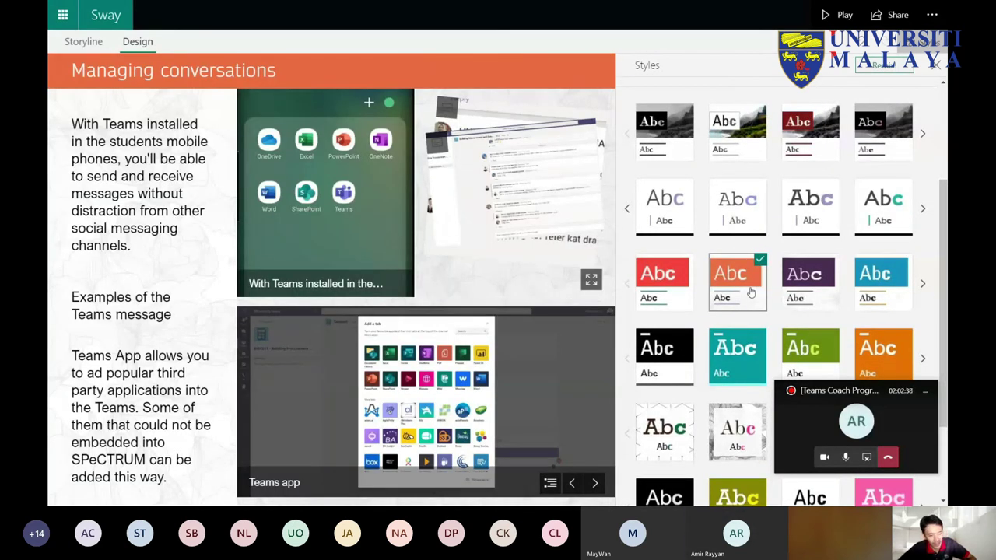
scroll(811, 247, up, 2)
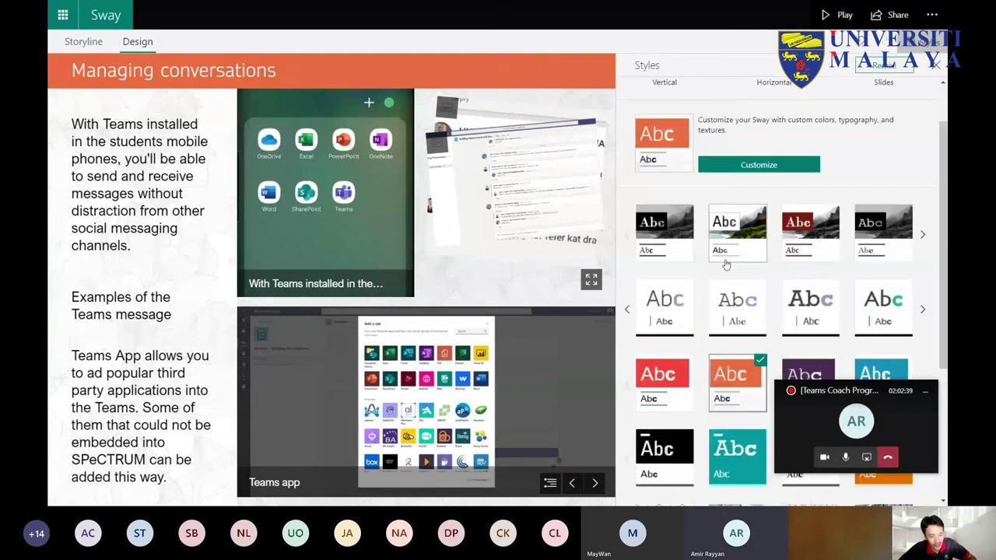
click(923, 237)
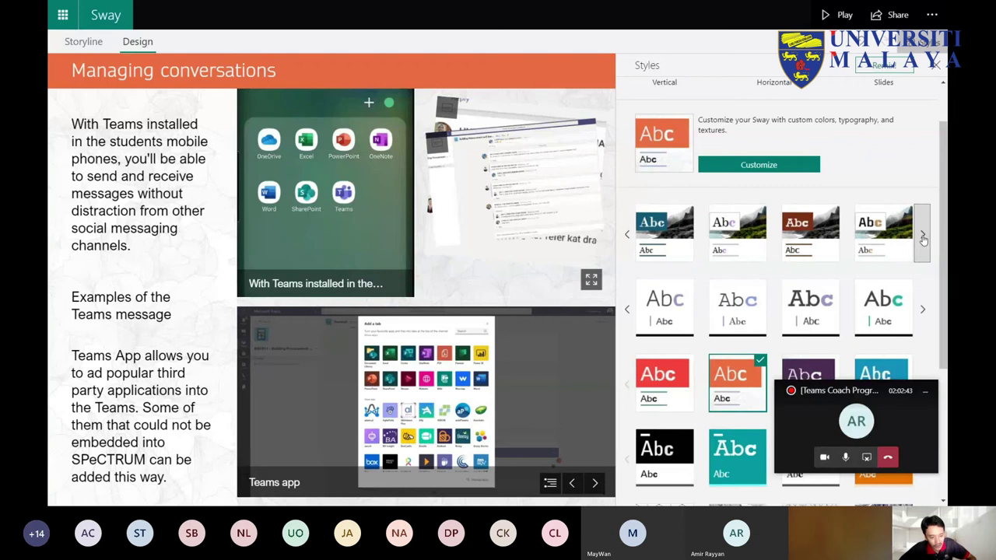
click(923, 237)
click(922, 234)
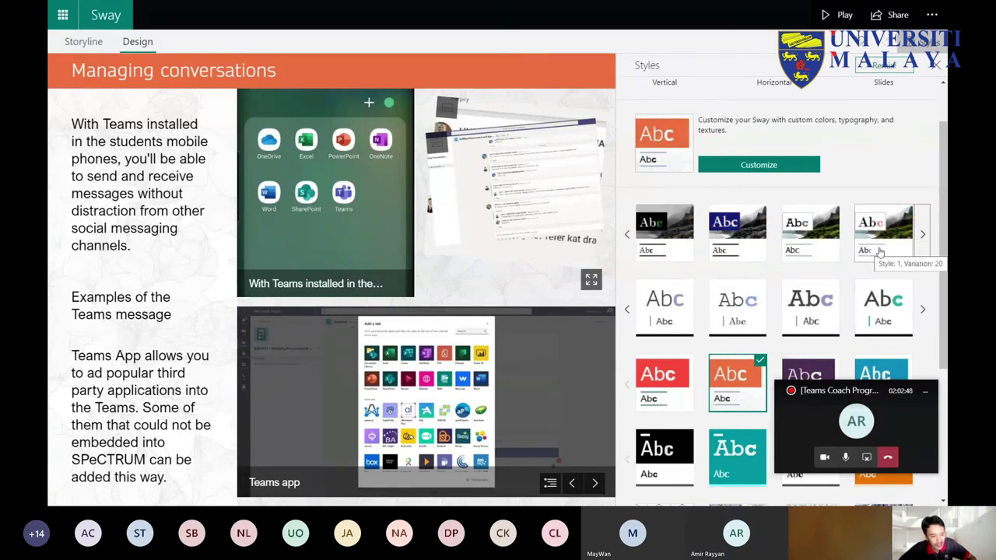
click(822, 249)
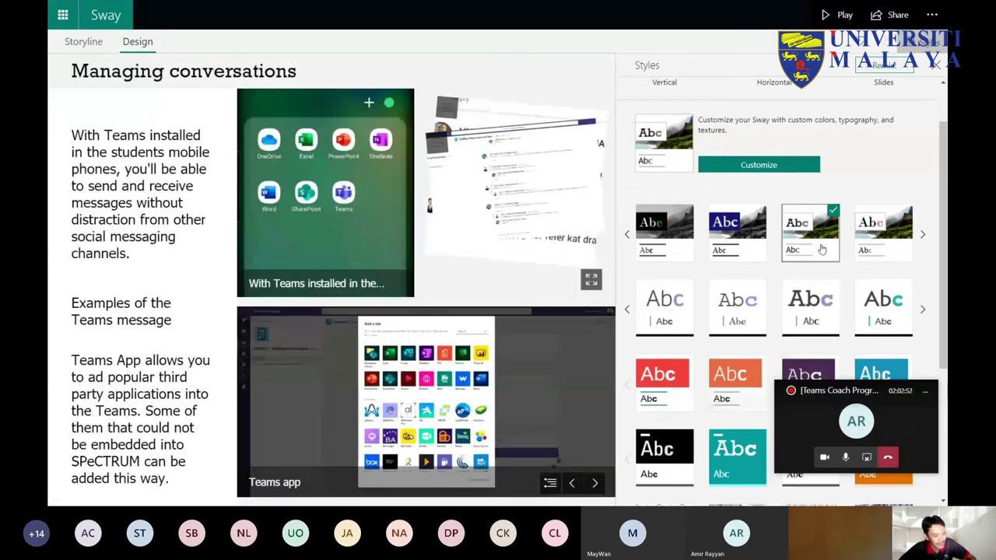
Step: Reapply the orange-banner style to the Sway in place of the white serif variation
scroll(767, 290, down, 1)
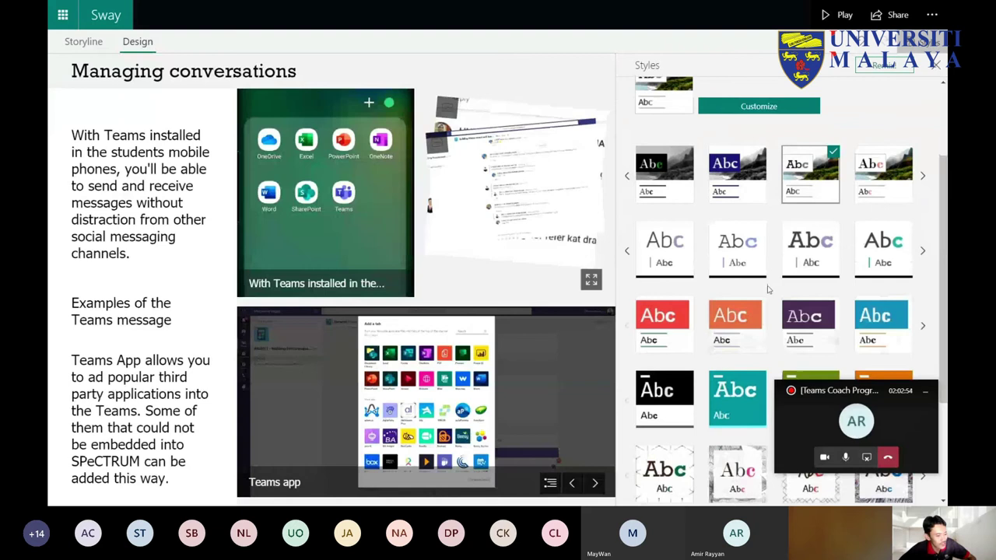
scroll(767, 289, down, 2)
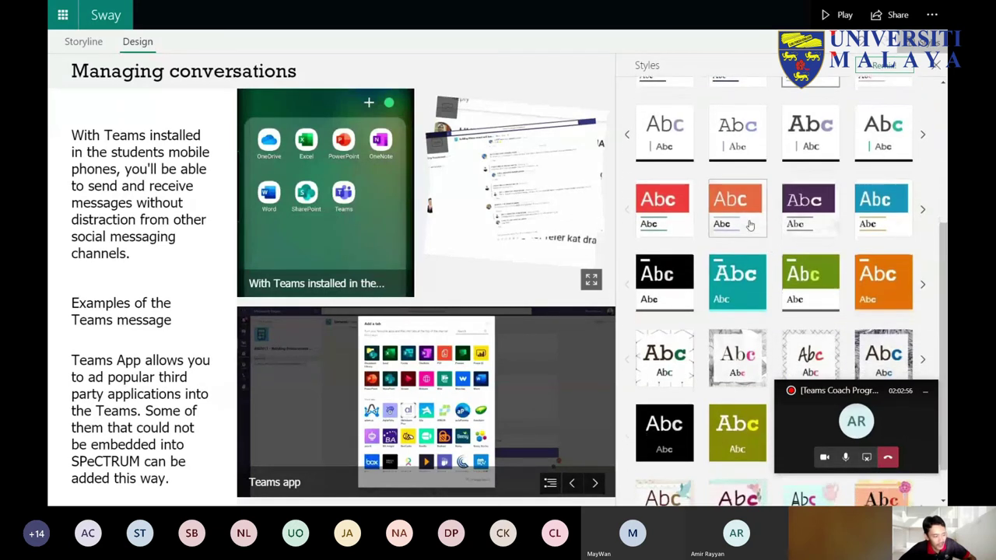
click(749, 225)
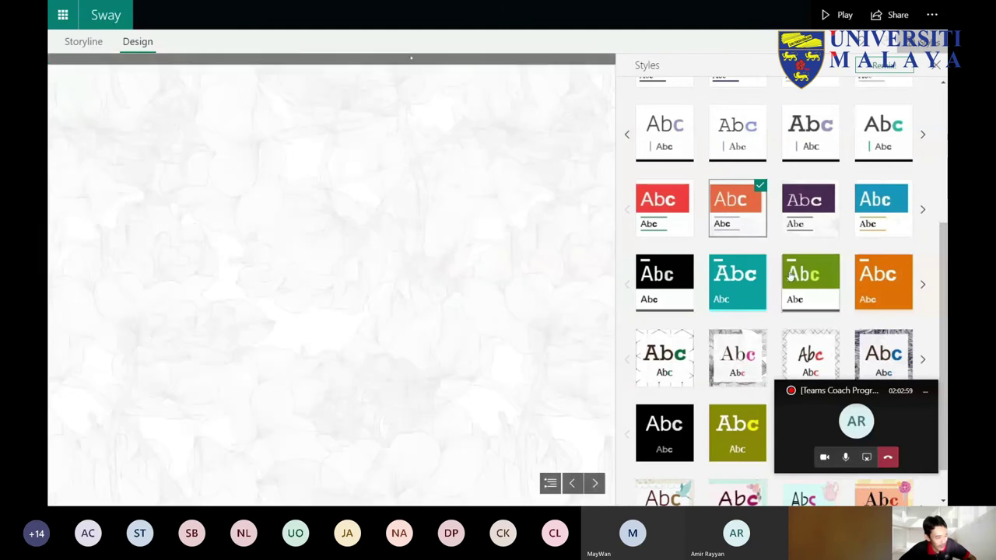
Step: Examine the style customization options for color inspiration, palettes, fonts, animation emphasis and text size, and return to the style gallery
scroll(850, 276, up, 3)
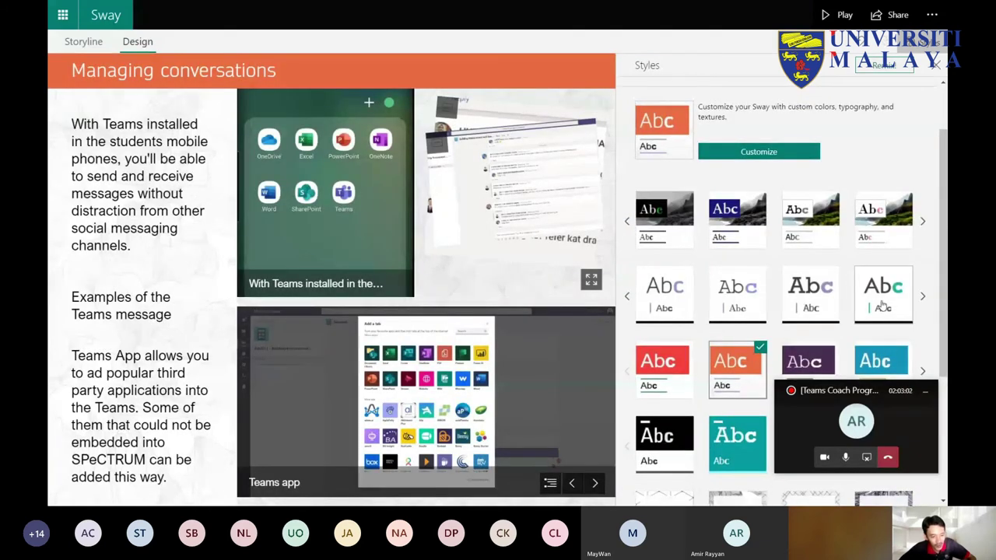
click(760, 153)
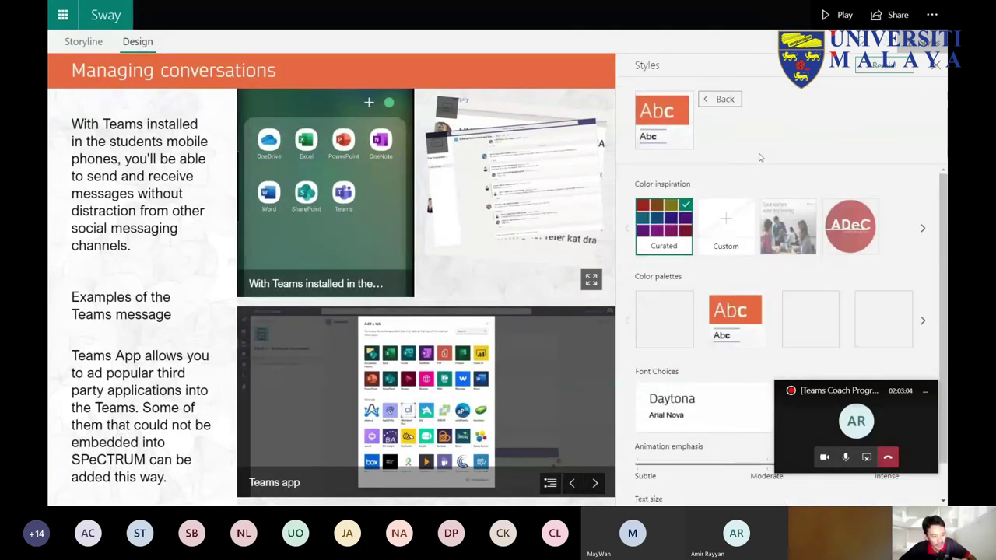
scroll(792, 289, down, 1)
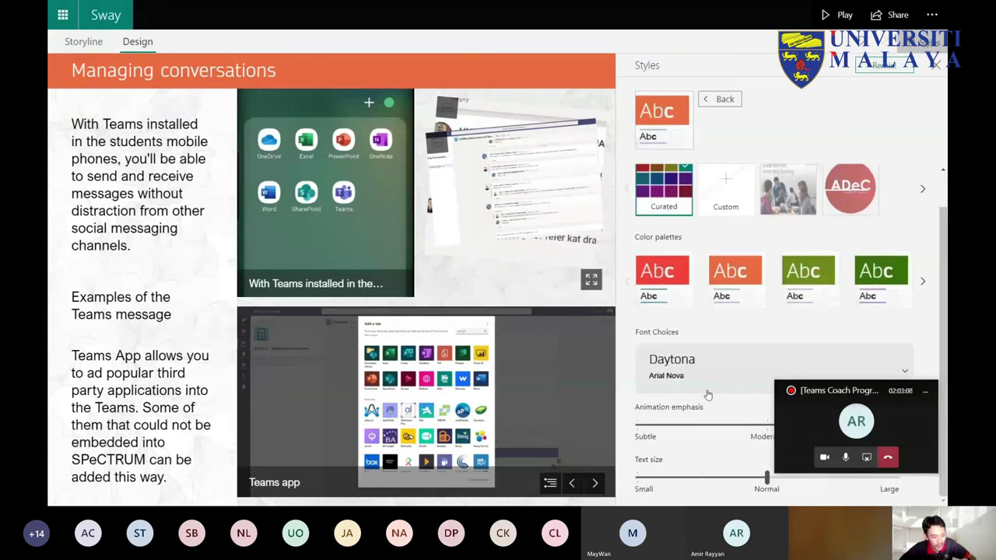
drag(866, 394, 837, 108)
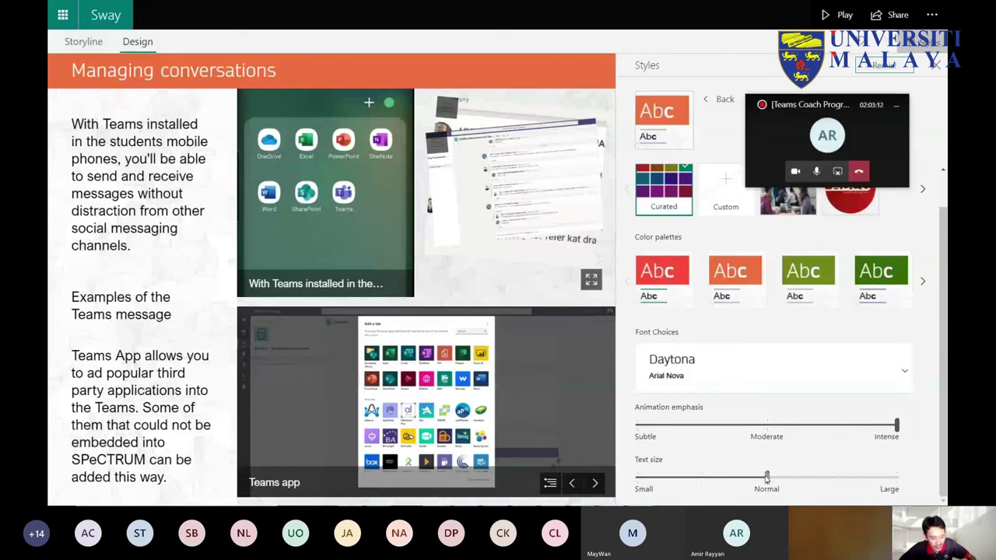
scroll(817, 373, up, 1)
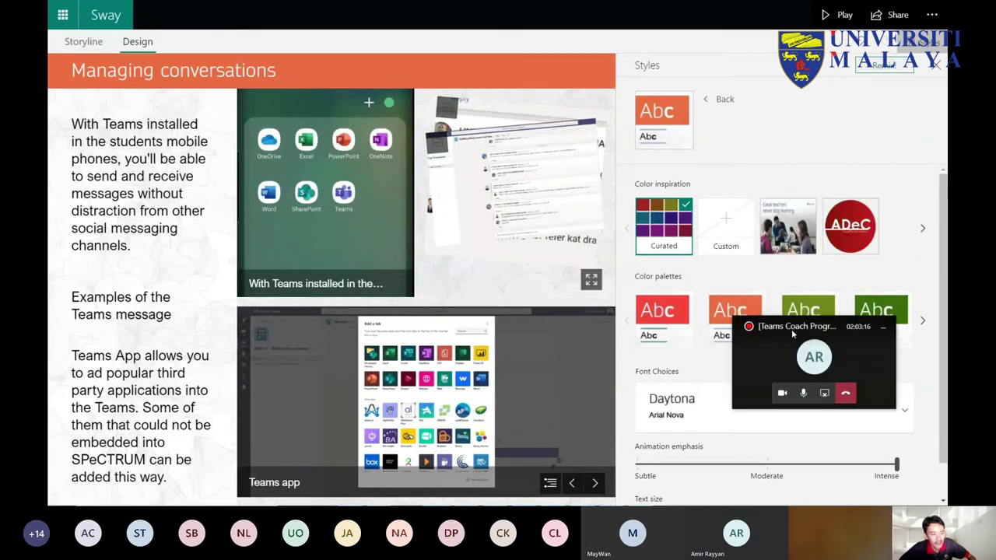
click(720, 98)
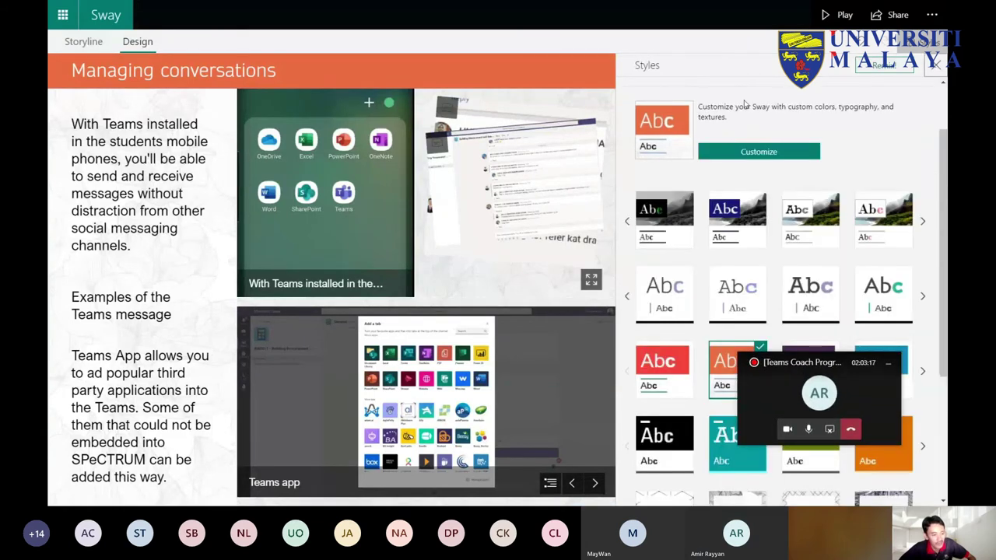
Step: Apply the white second-row style with green accent lettering to the Sway and close the style settings
click(890, 290)
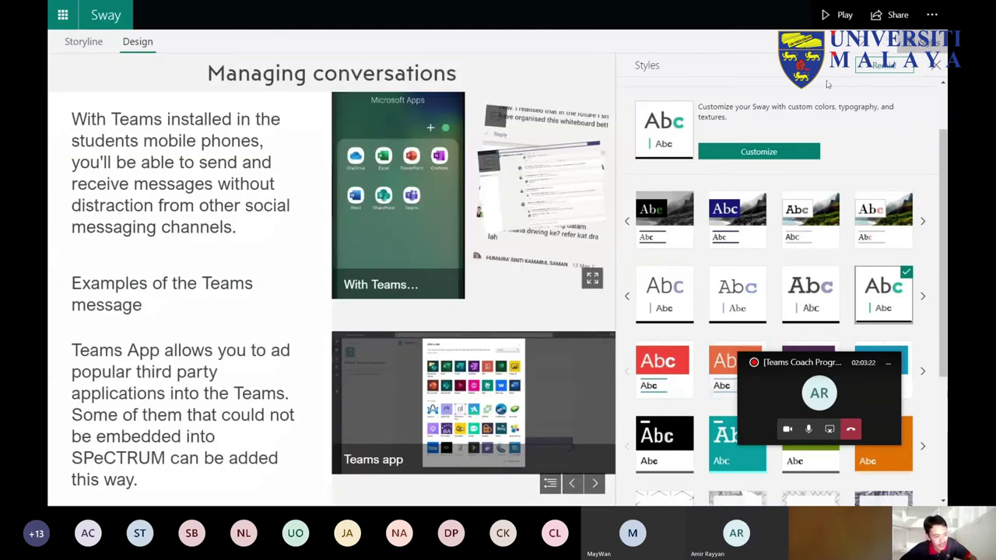
click(939, 68)
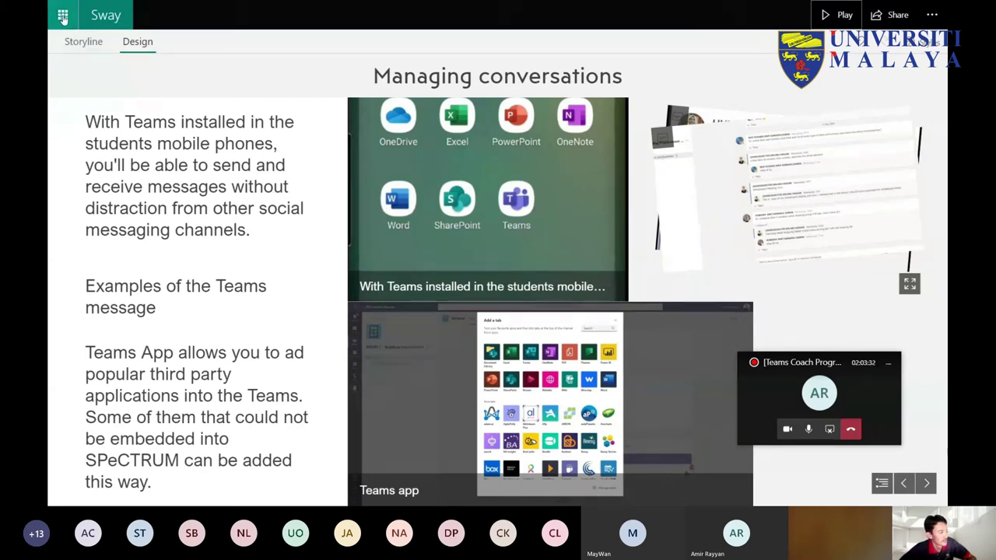
Step: Return to the Sway home page and look over its creation options, existing Sways and templates
click(109, 16)
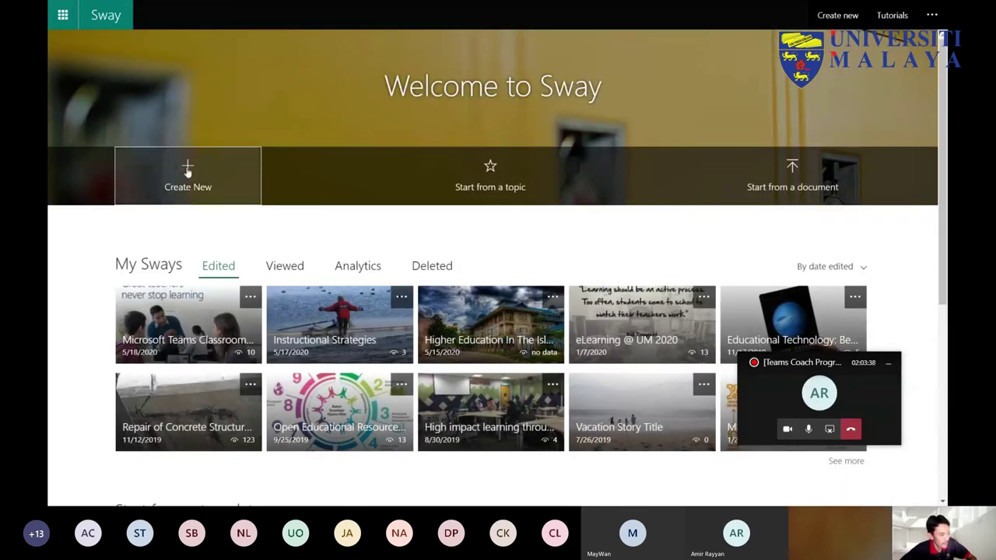
scroll(587, 185, down, 2)
scroll(585, 188, up, 2)
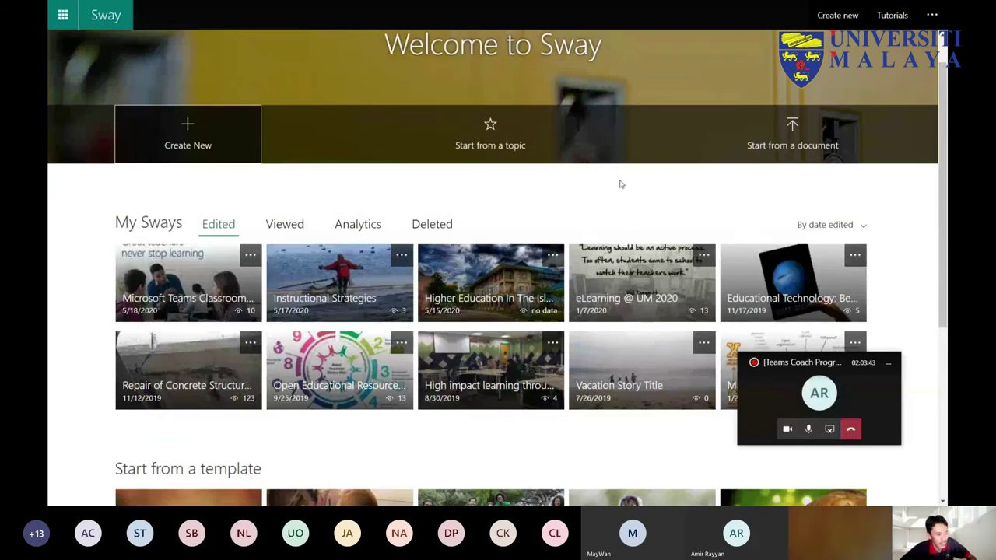
scroll(620, 185, up, 1)
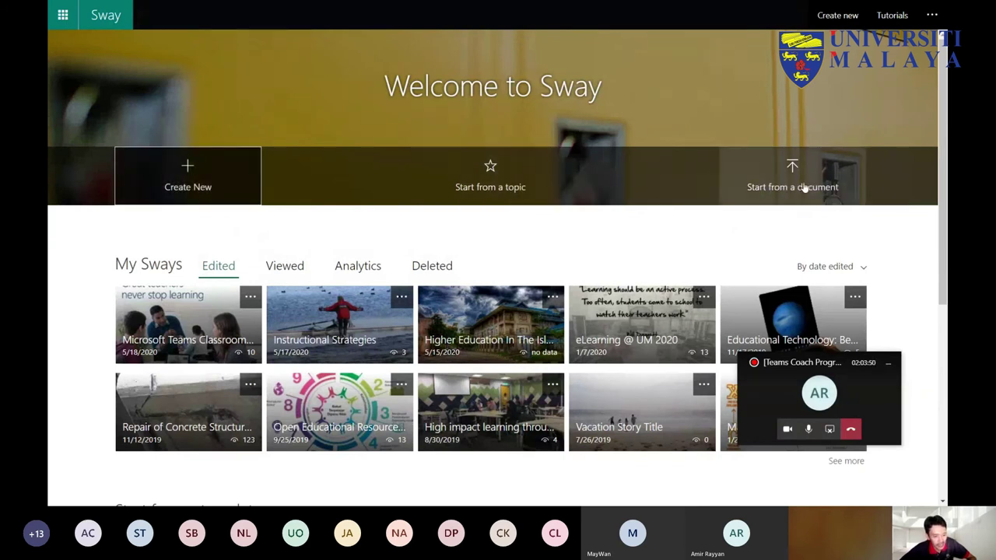
Step: Start a Sway from a topic and try to create an outline for "Covid 19"
click(490, 173)
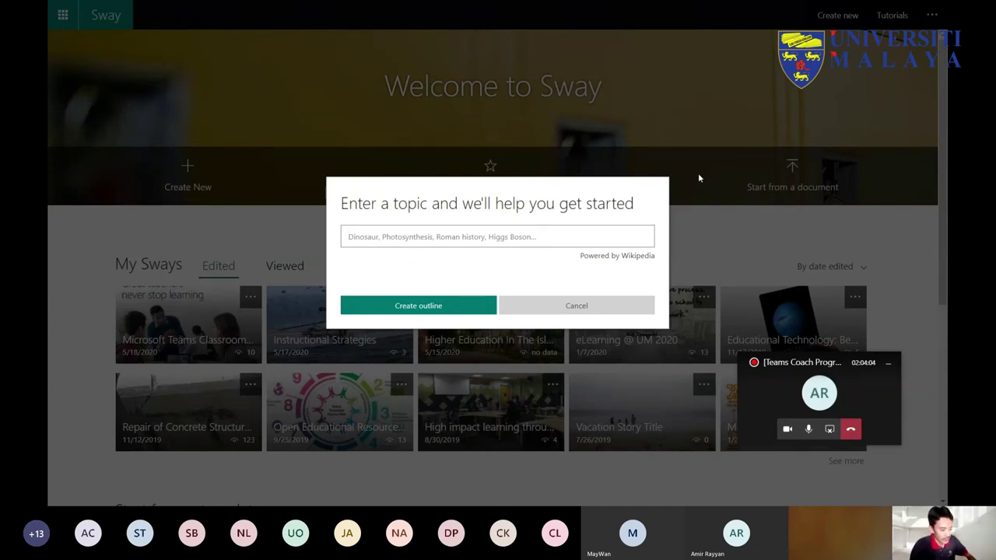
text(d 19)
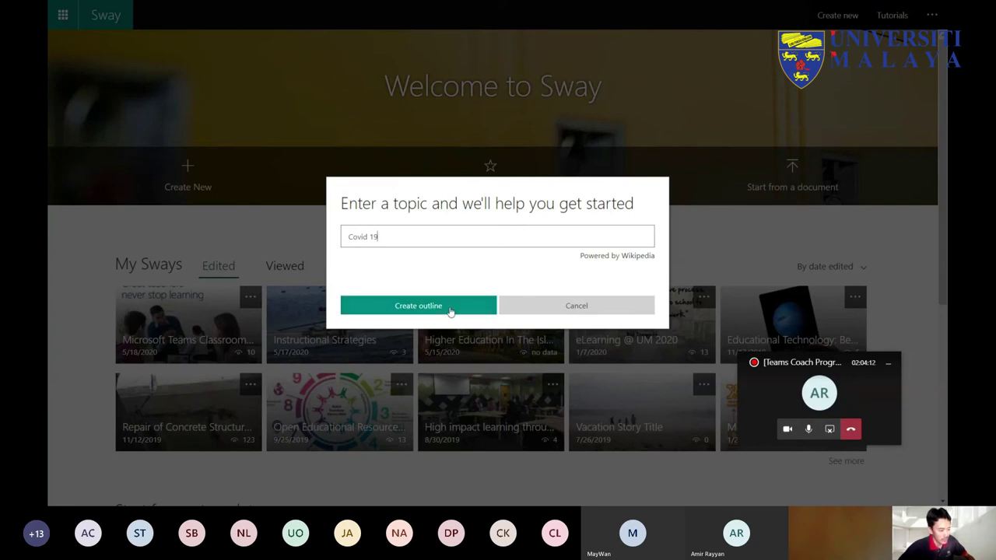
click(455, 306)
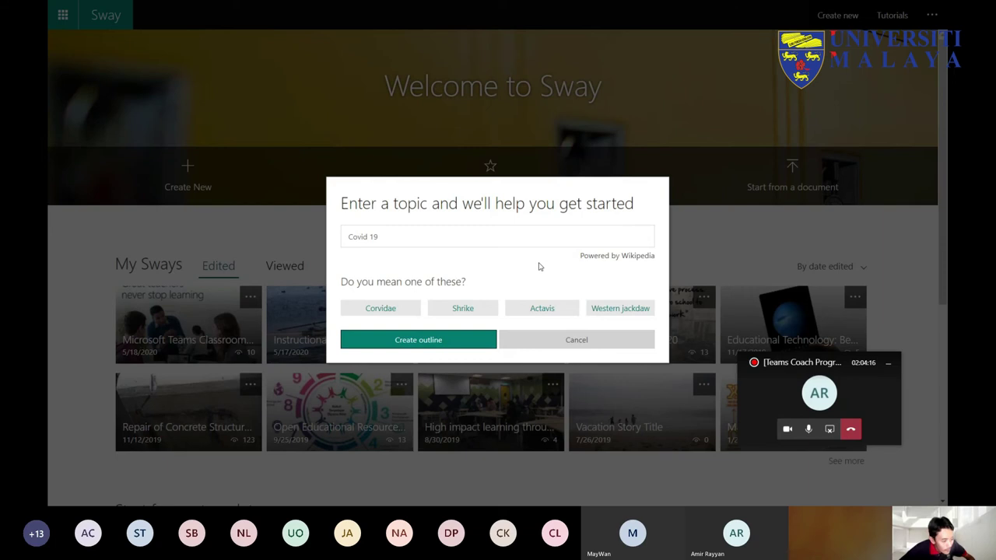
Step: Replace the topic with "Coronavirus" and create the Sway outline from it
triple_click(398, 237)
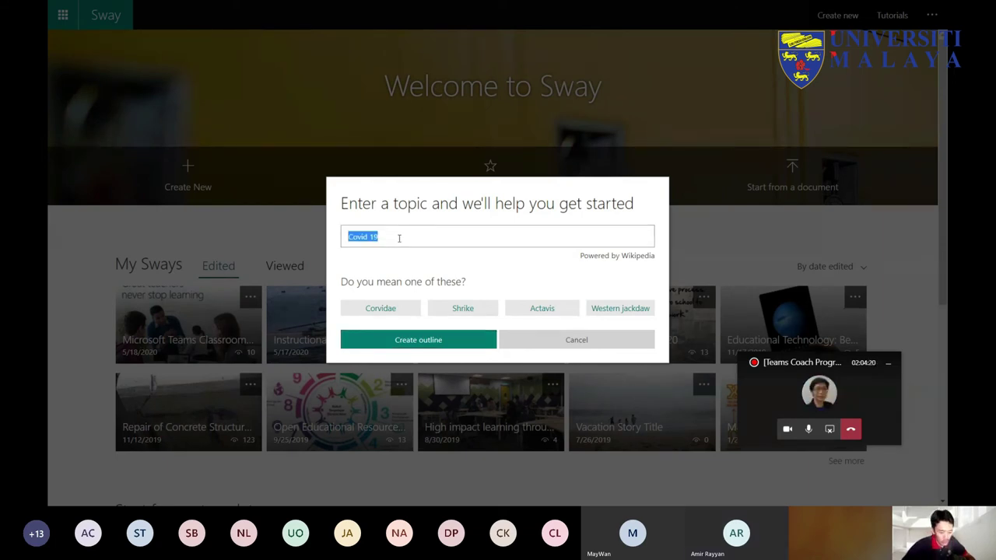
click(399, 238)
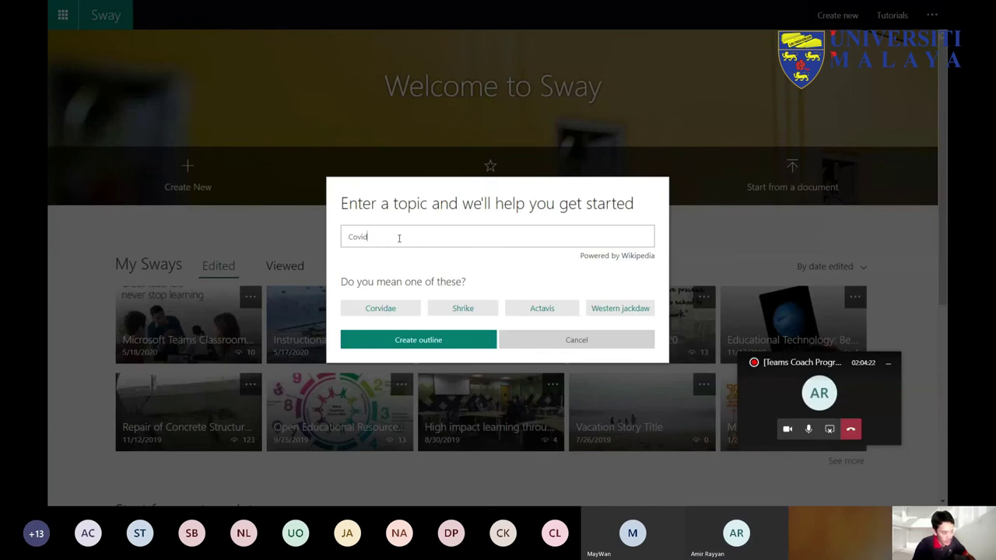
text(-)
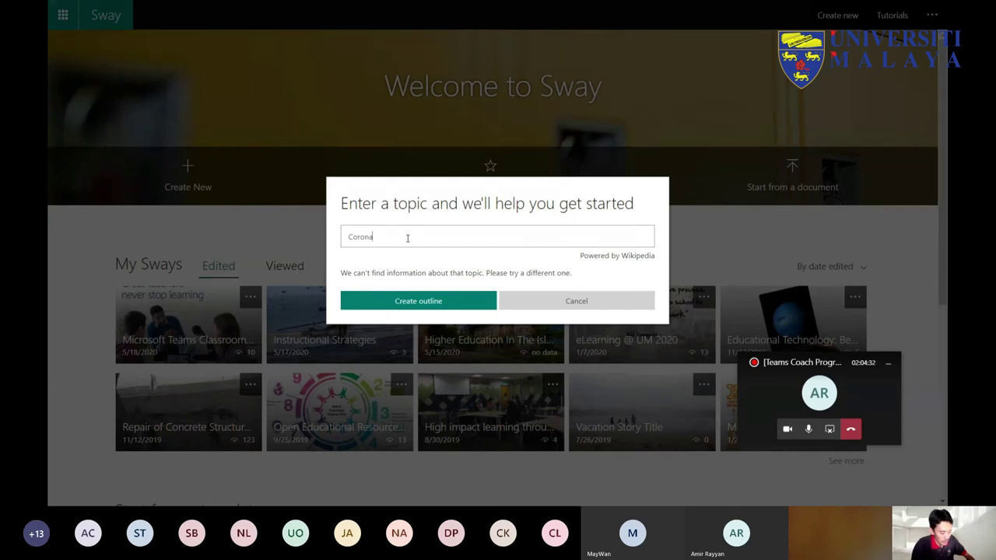
text(rus)
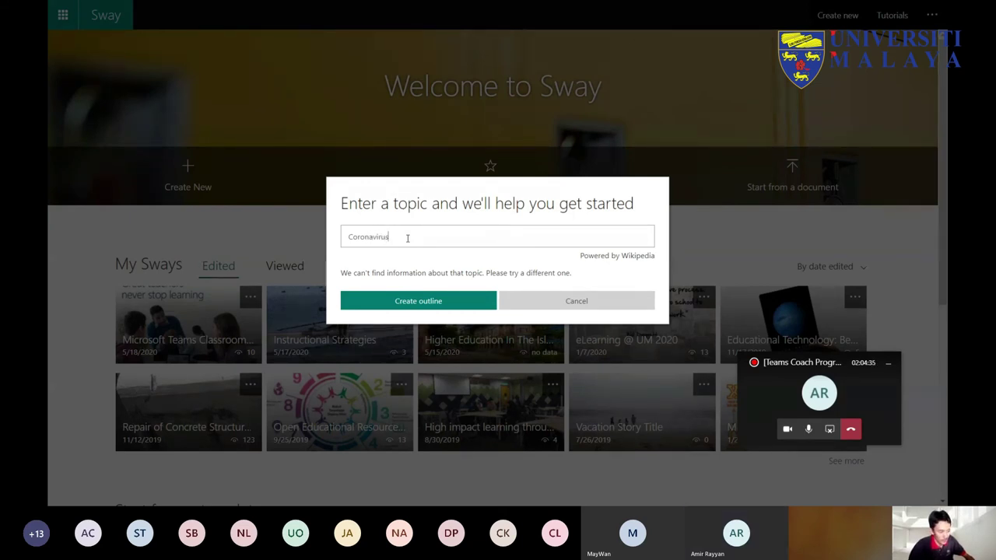
key(Return)
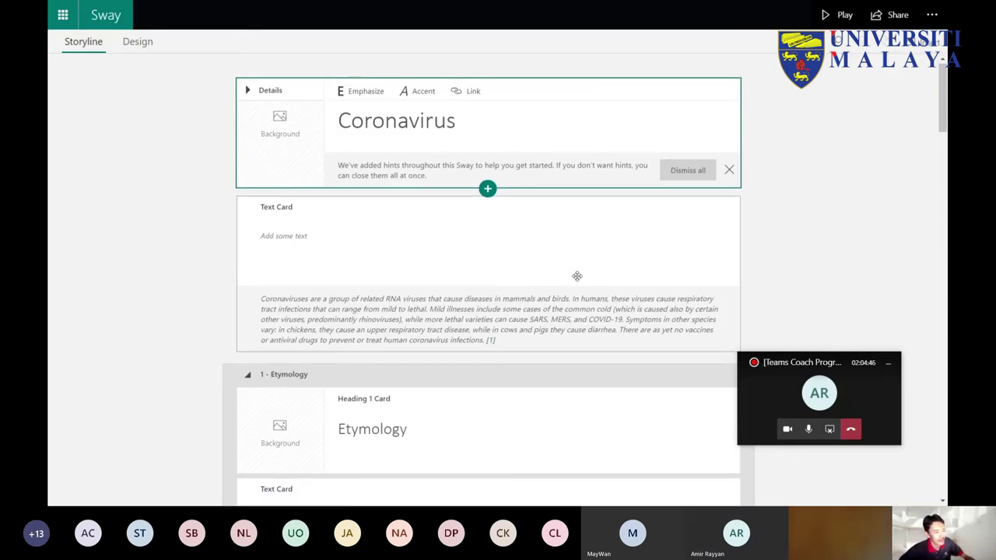
Step: Review the Coronavirus outline's storyline from the title through the section headings, text and image cards to the References section
scroll(579, 276, down, 10)
scroll(585, 277, down, 3)
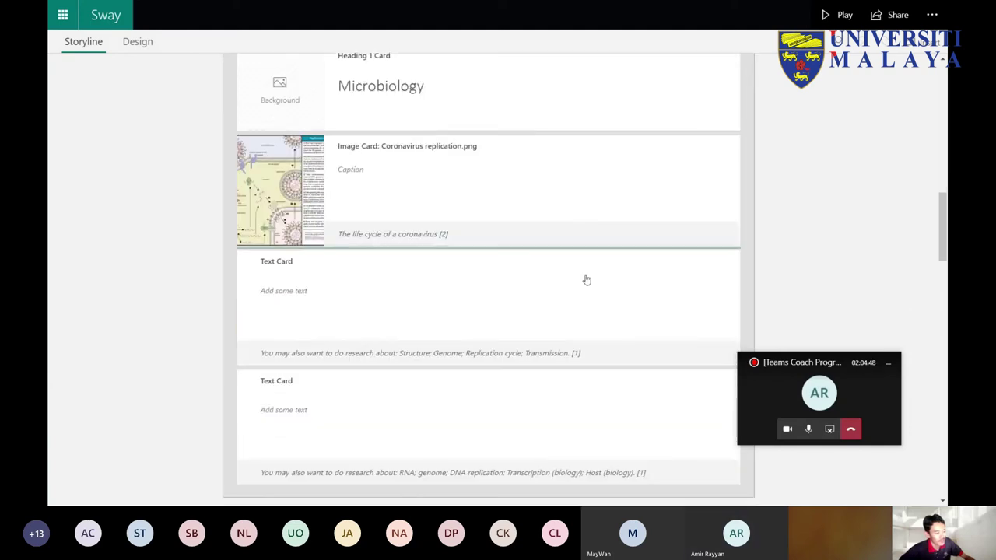
scroll(585, 277, up, 3)
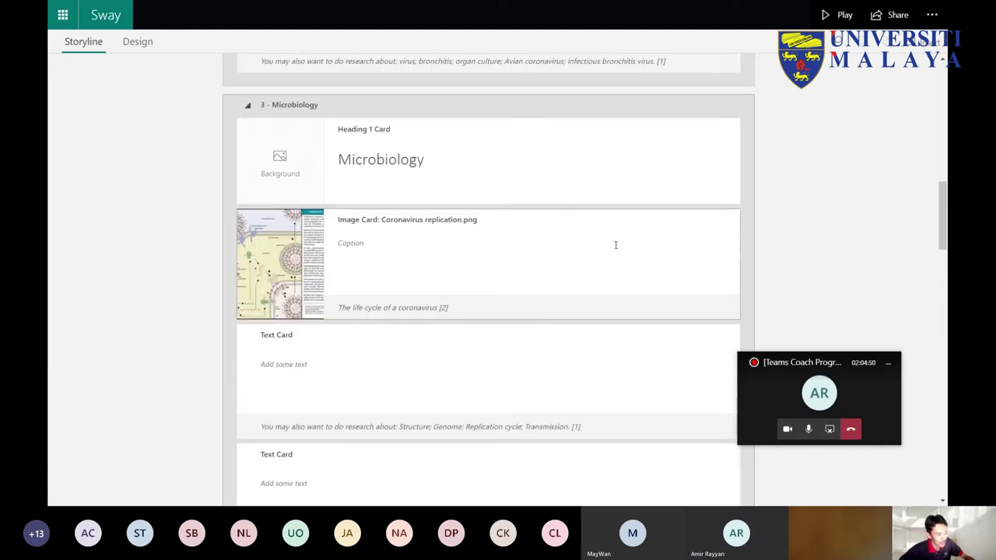
scroll(615, 244, down, 9)
scroll(617, 245, down, 10)
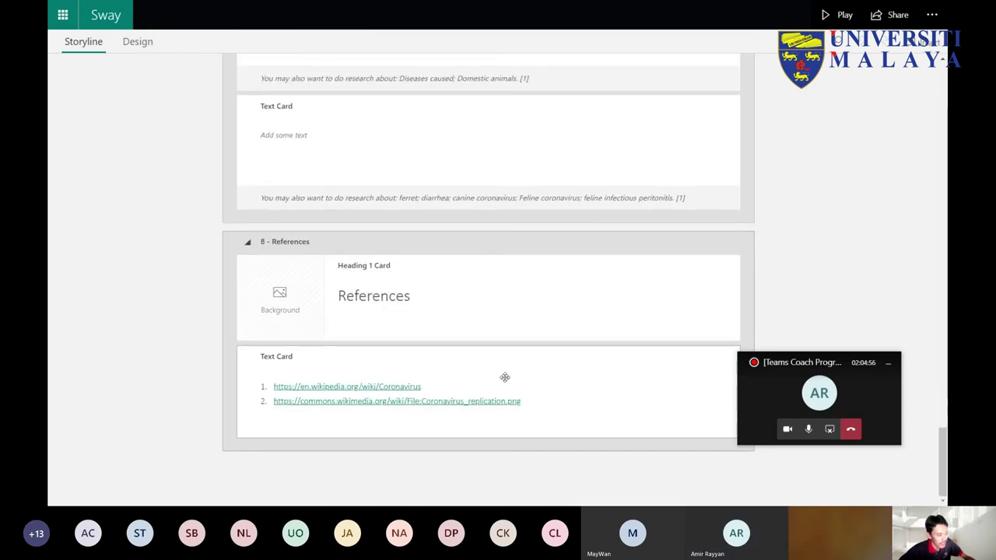
scroll(610, 291, up, 10)
scroll(610, 287, up, 15)
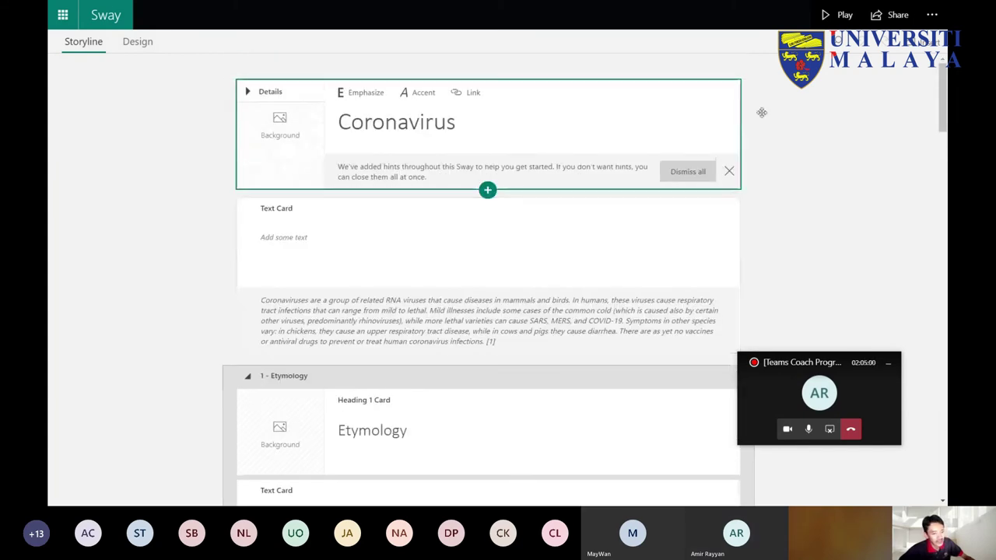
Step: Return to the Sway home page and create a new blank Sway
click(112, 17)
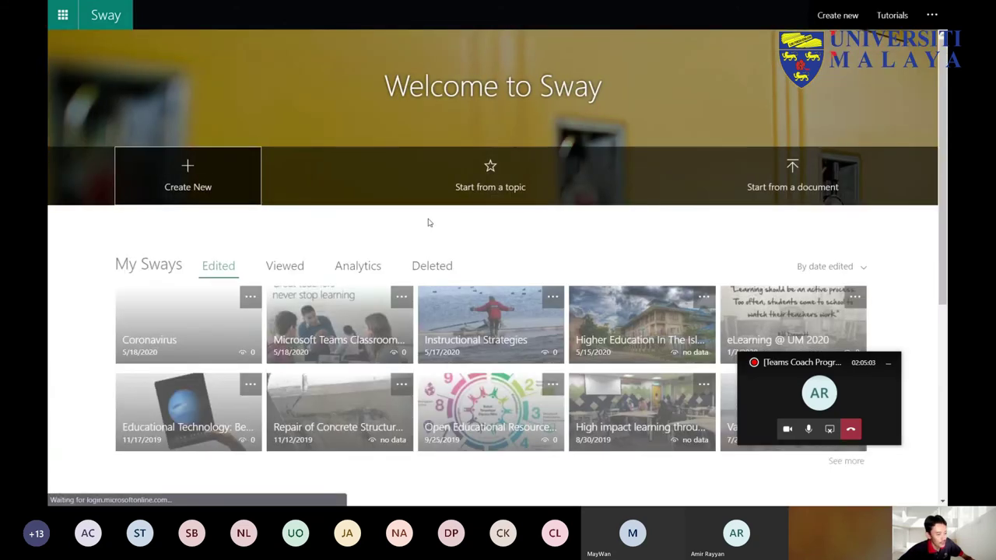
click(192, 183)
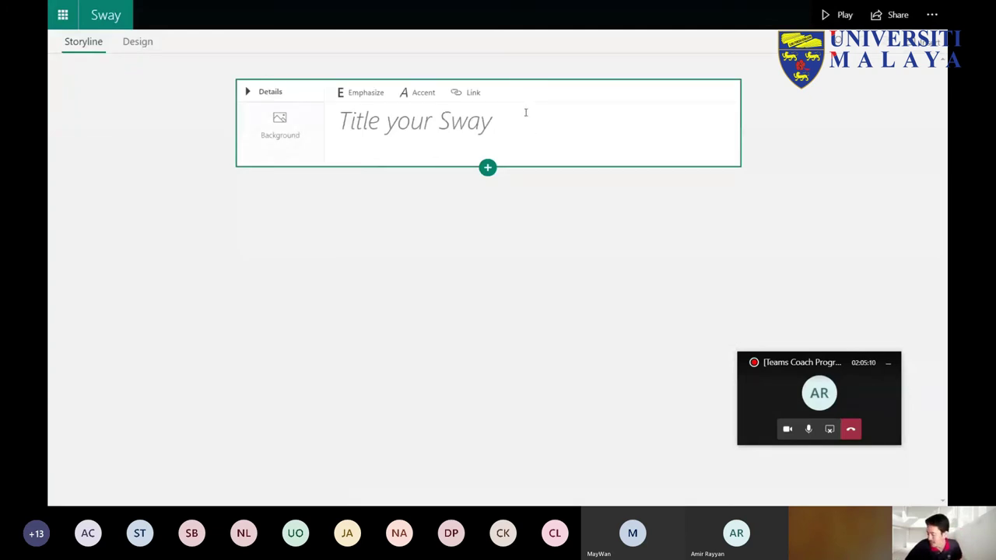
Step: Title the new Sway "Stair designs"
click(525, 113)
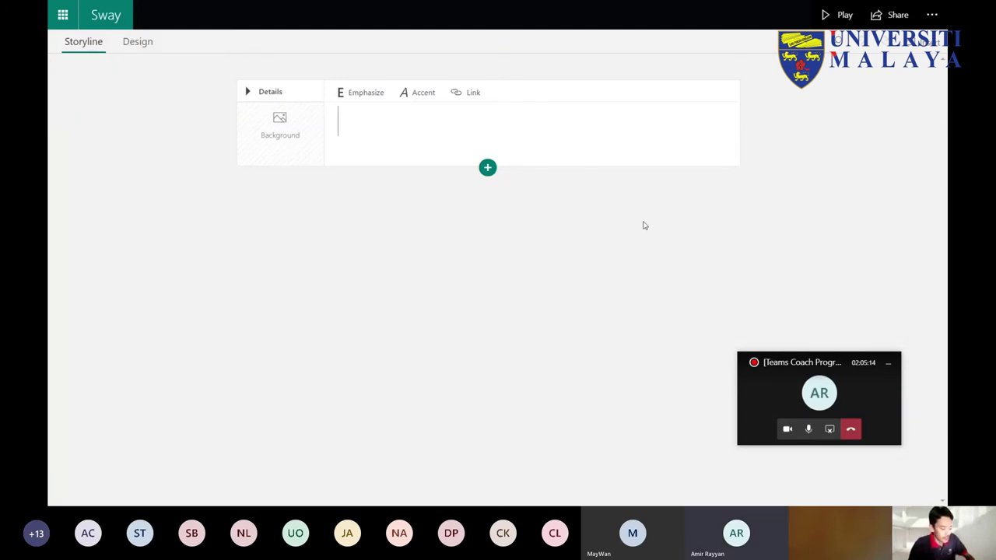
text(Sta)
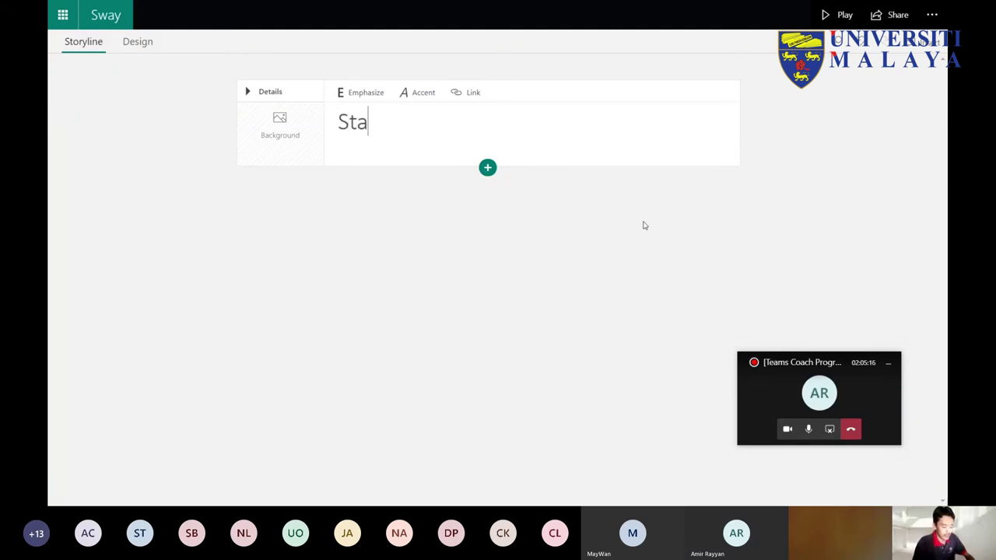
text(ir designs)
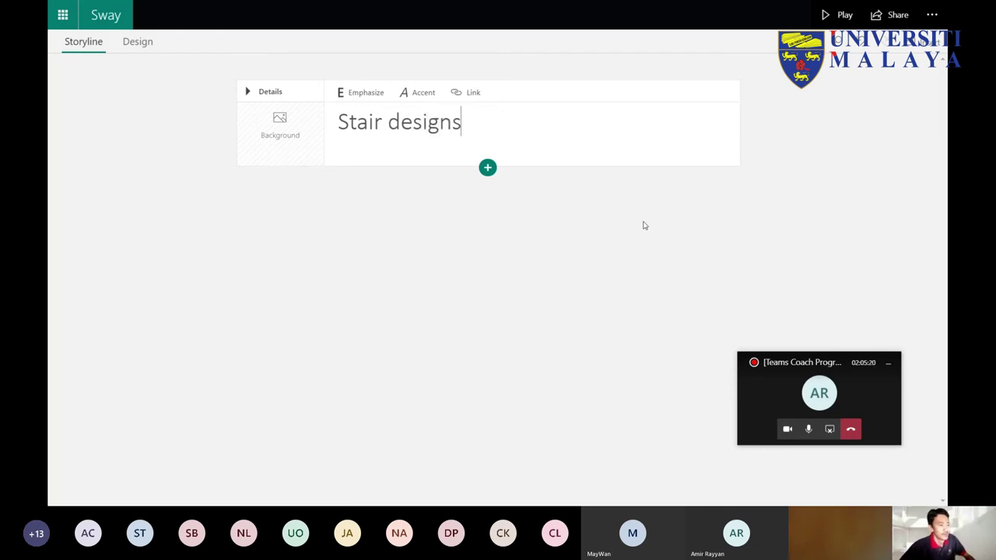
click(487, 168)
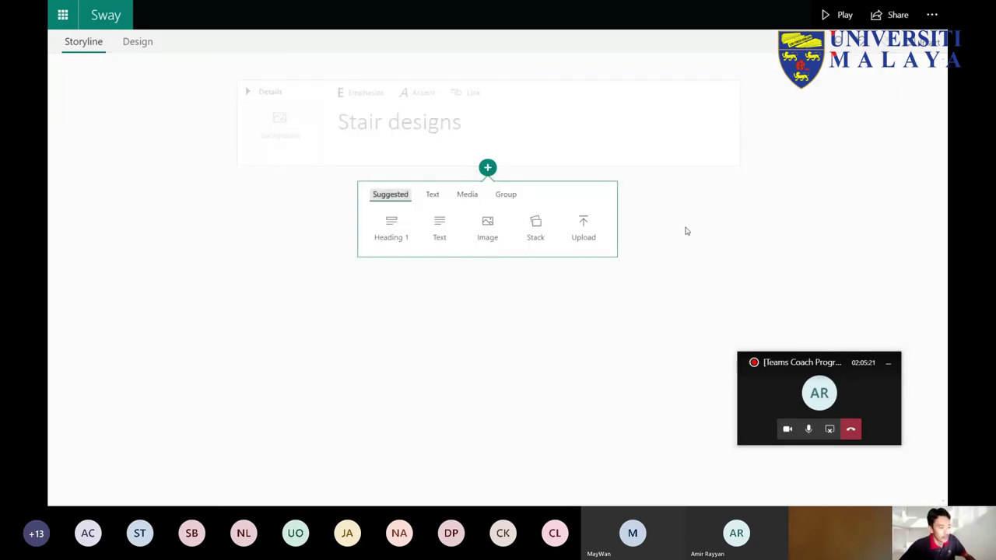
click(643, 222)
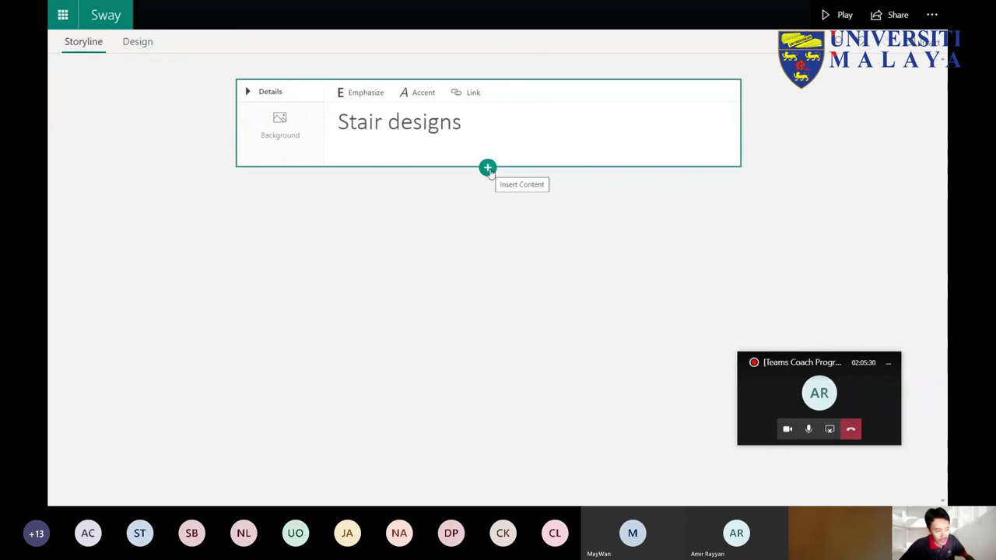
click(248, 92)
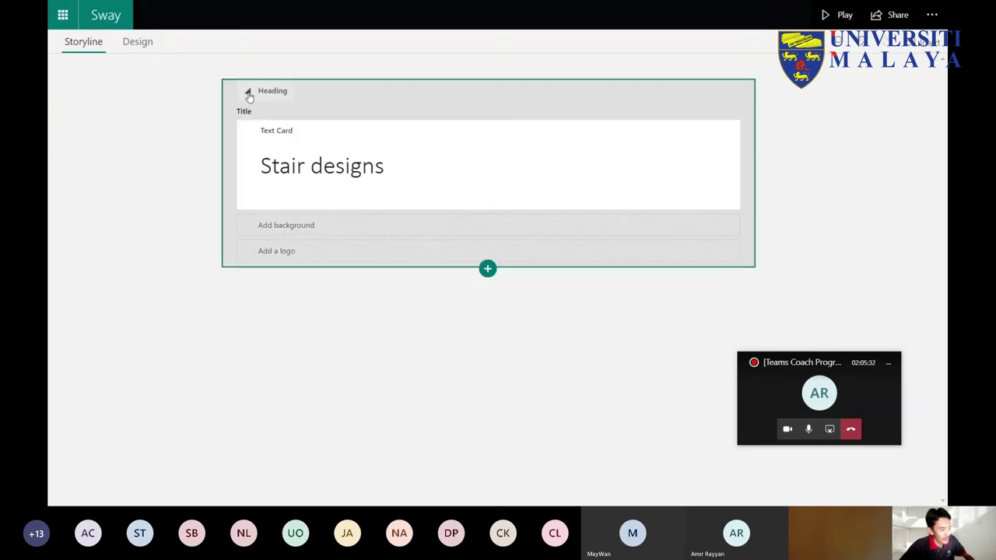
click(247, 92)
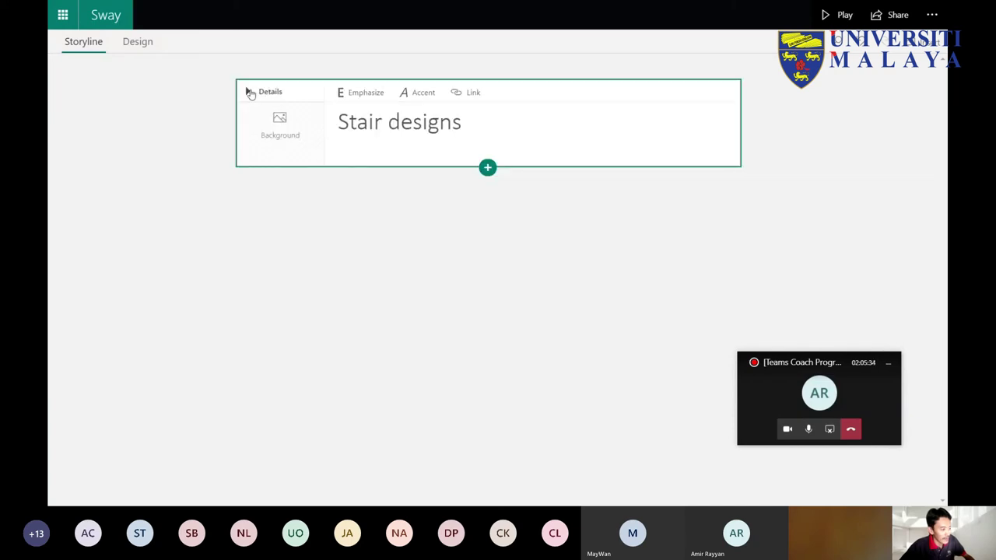
Step: Set the 1024 x 683 curved staircase image from the suggested "Stair designs" search as the title background and preview the design
click(248, 93)
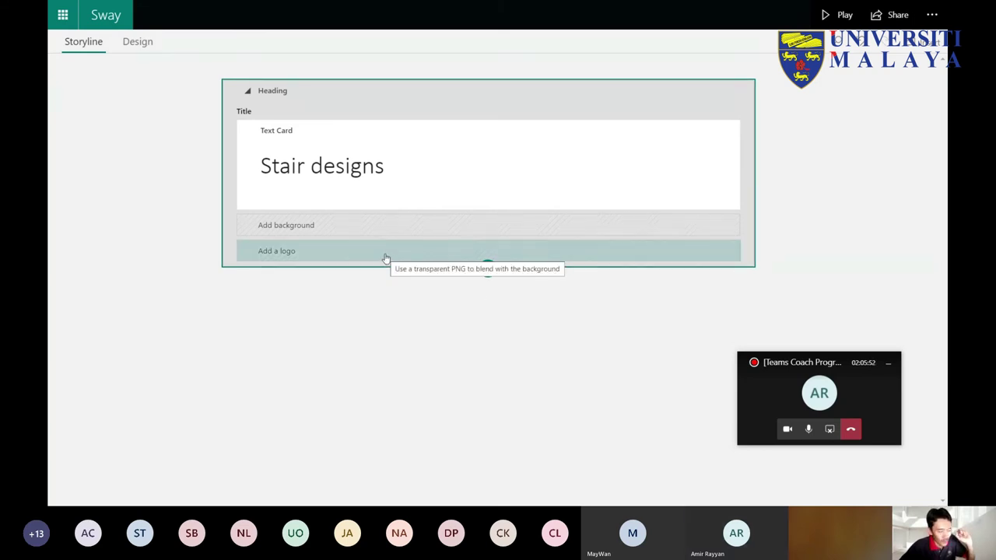
click(428, 227)
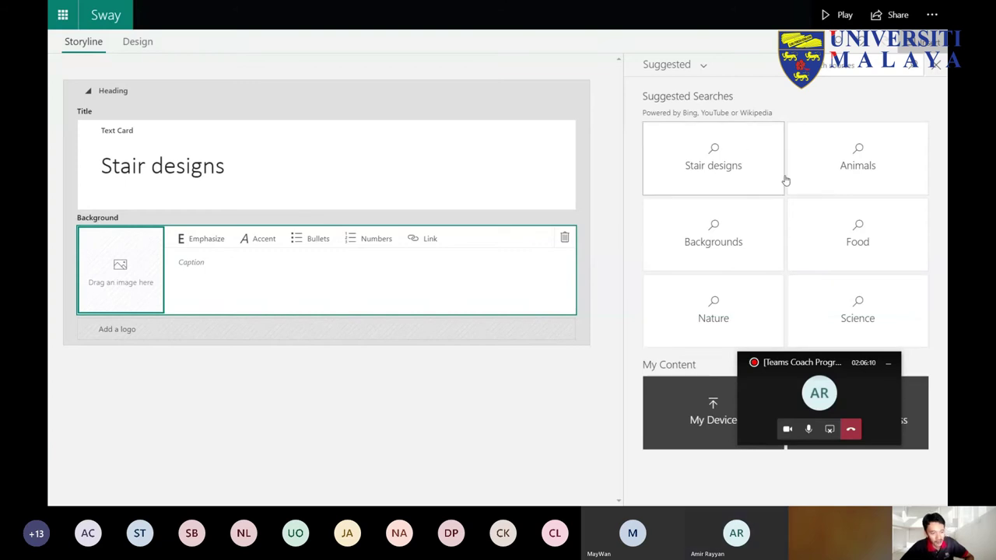
click(736, 165)
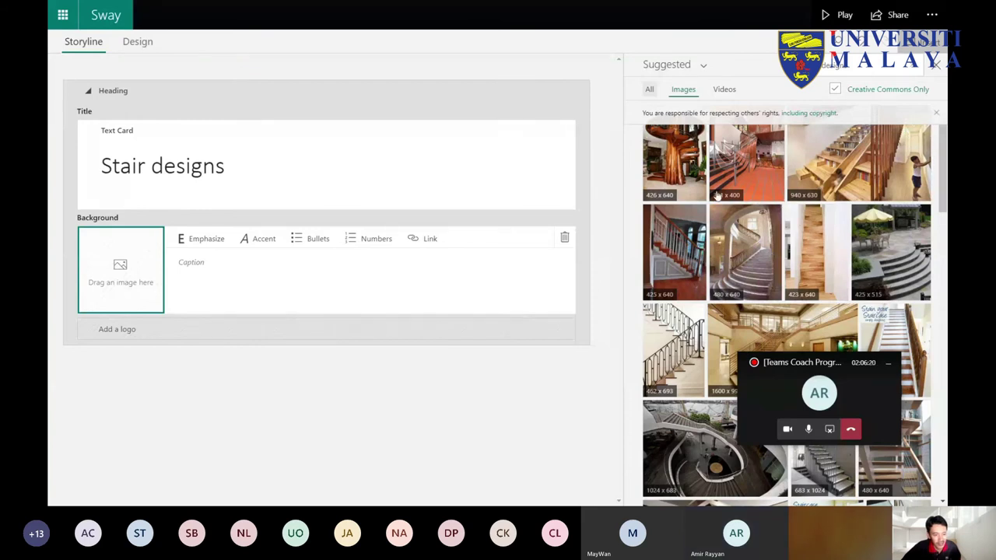
scroll(778, 218, down, 3)
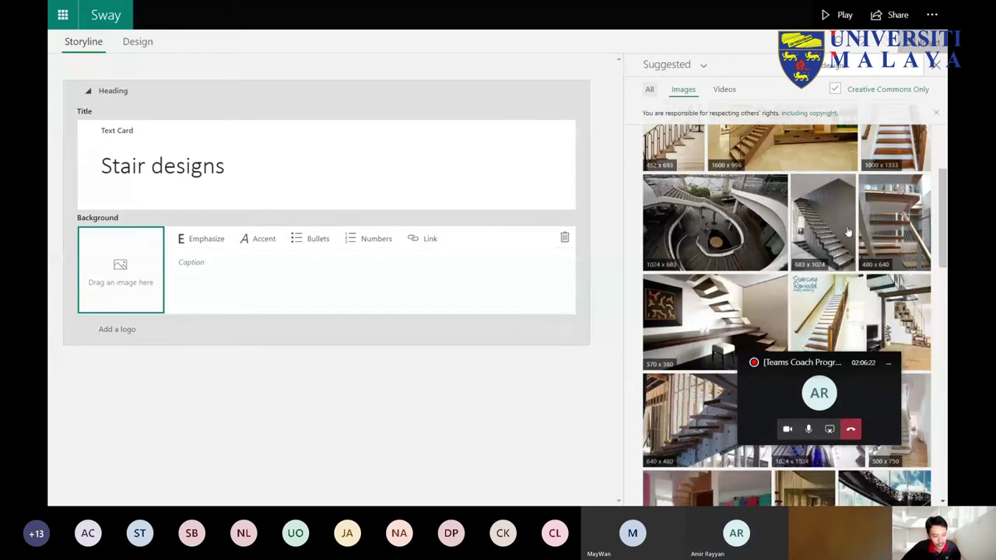
drag(743, 228, 139, 280)
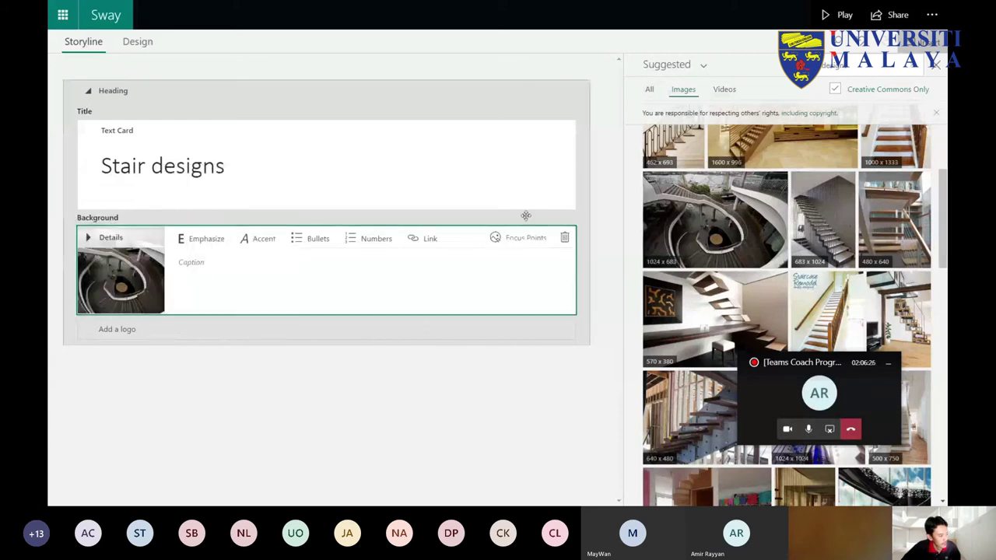
click(88, 92)
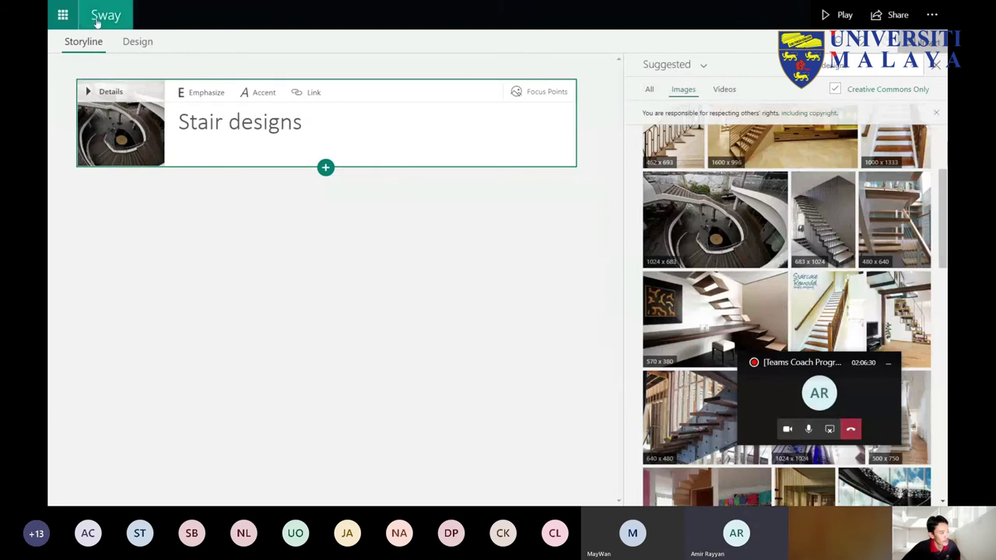
click(137, 41)
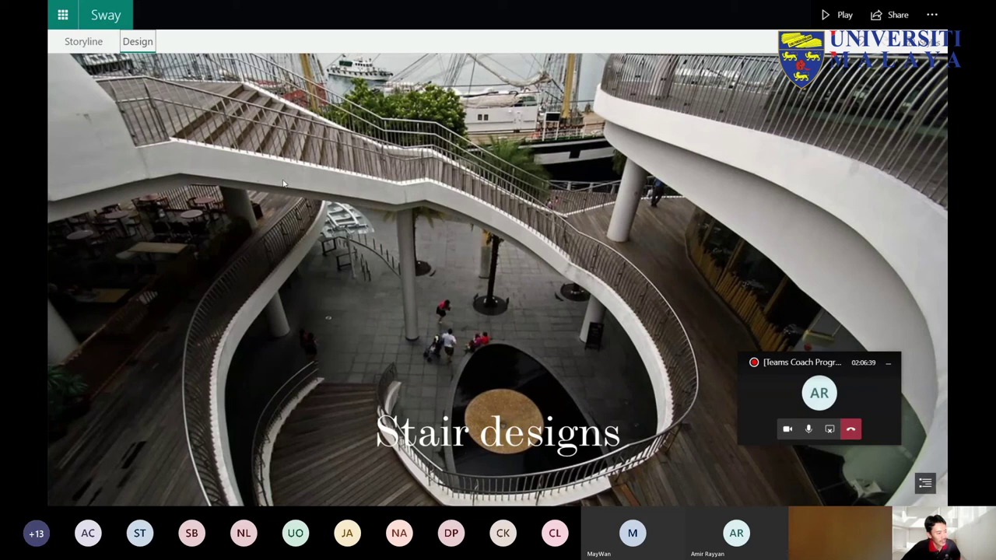
click(83, 41)
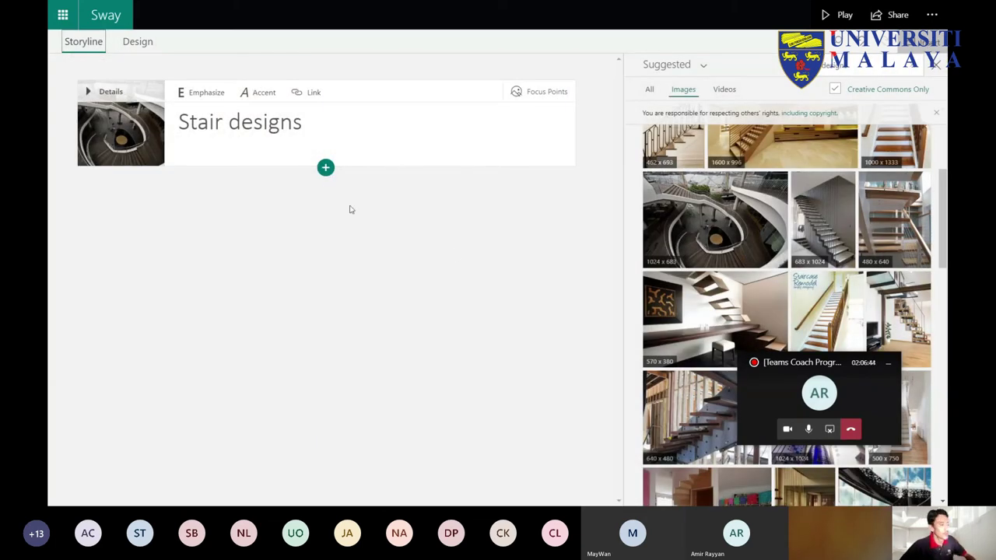
Step: Add a text card below the title reading "Stairs are important so that you can go up and down a building" and preview the design
click(327, 169)
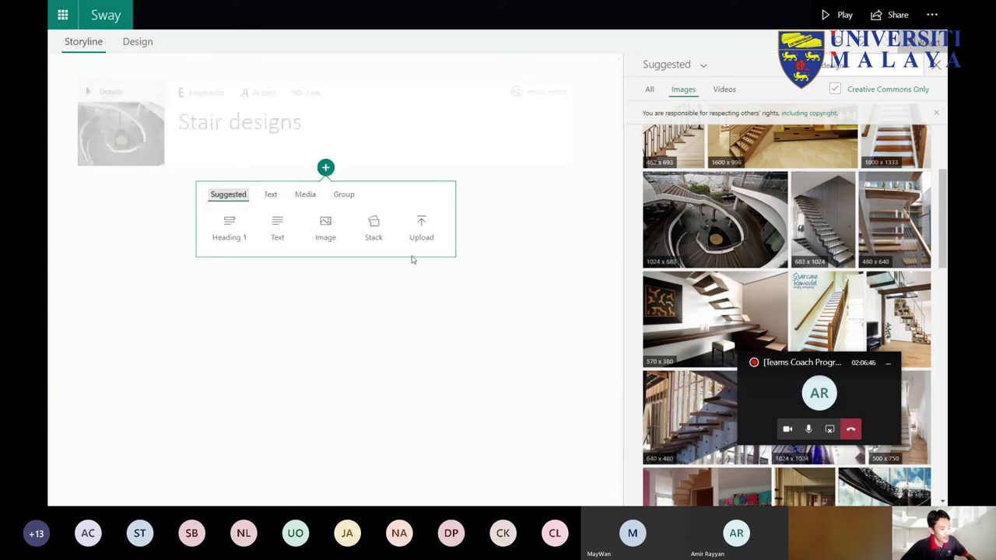
click(275, 197)
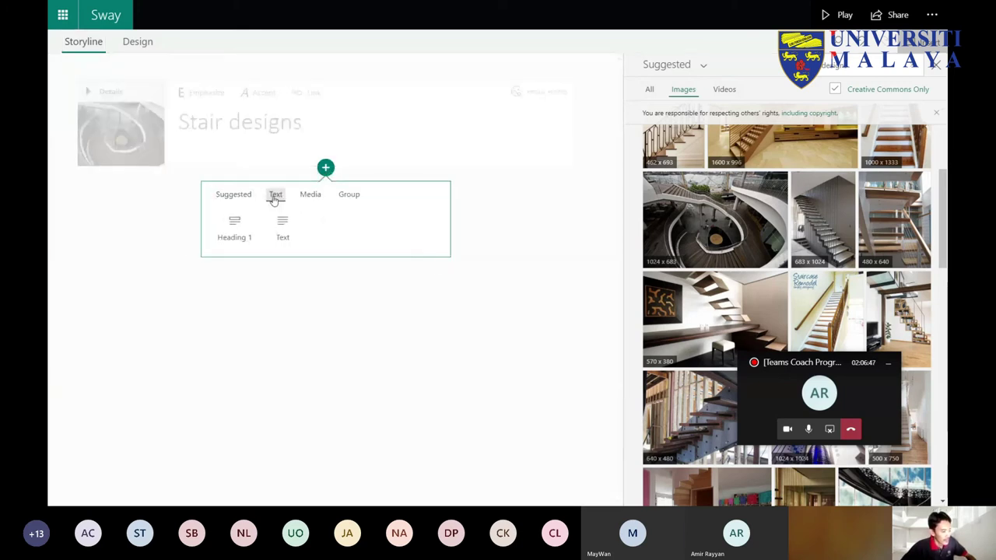
click(283, 227)
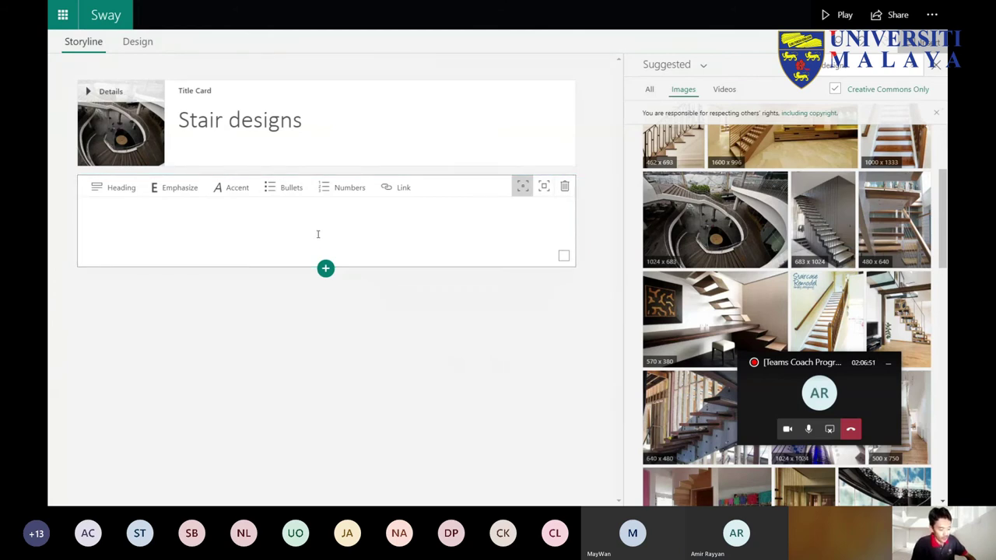
text(Stairs are important so that you ca)
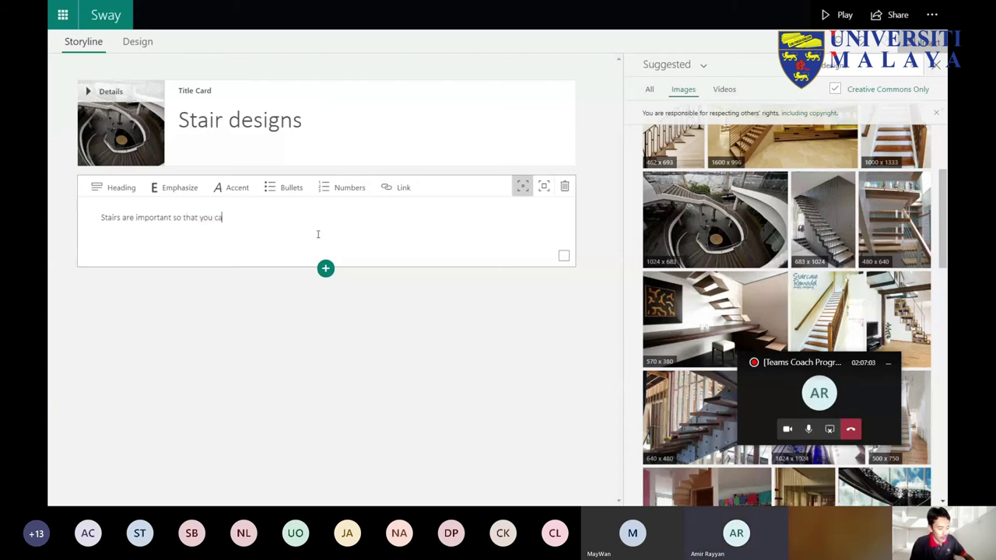
text(go up and down a building)
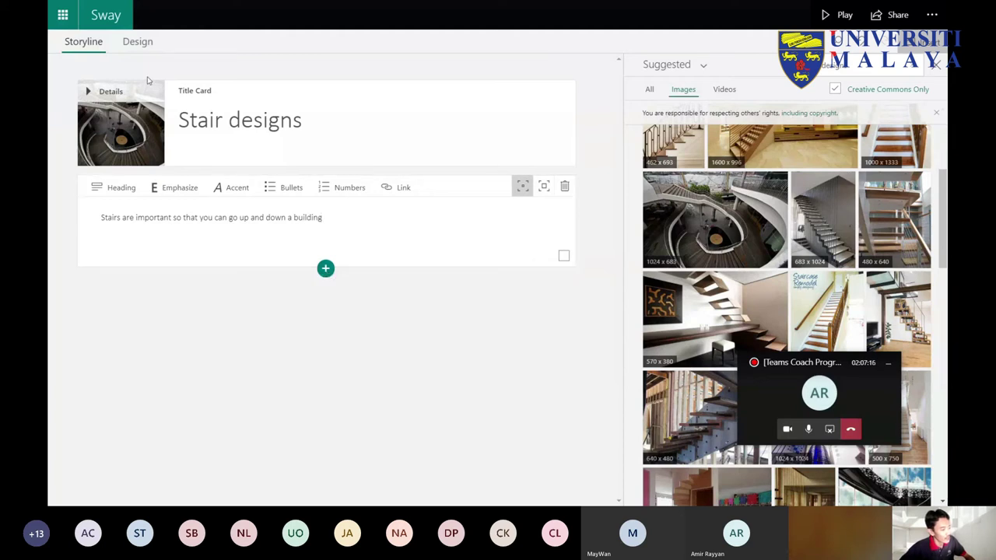
click(132, 43)
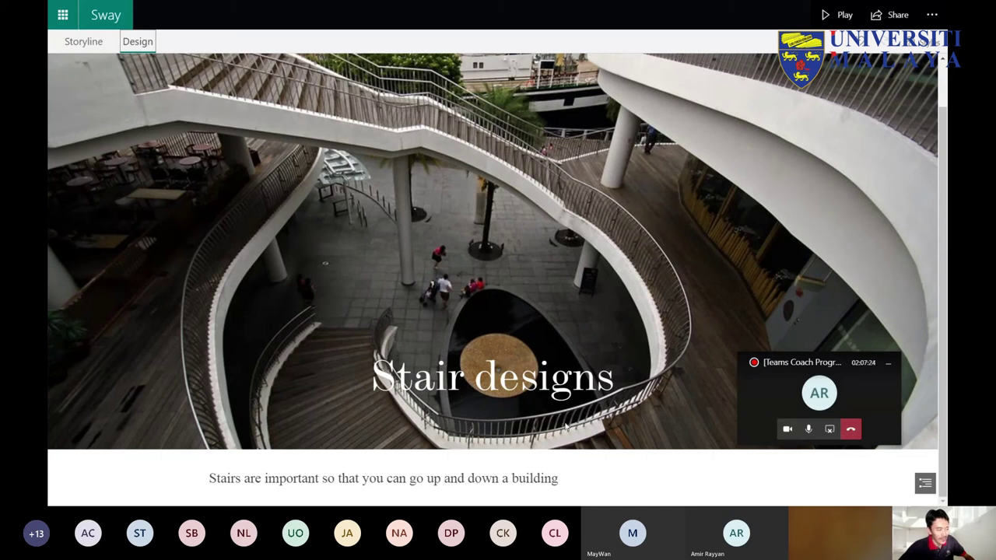
click(83, 42)
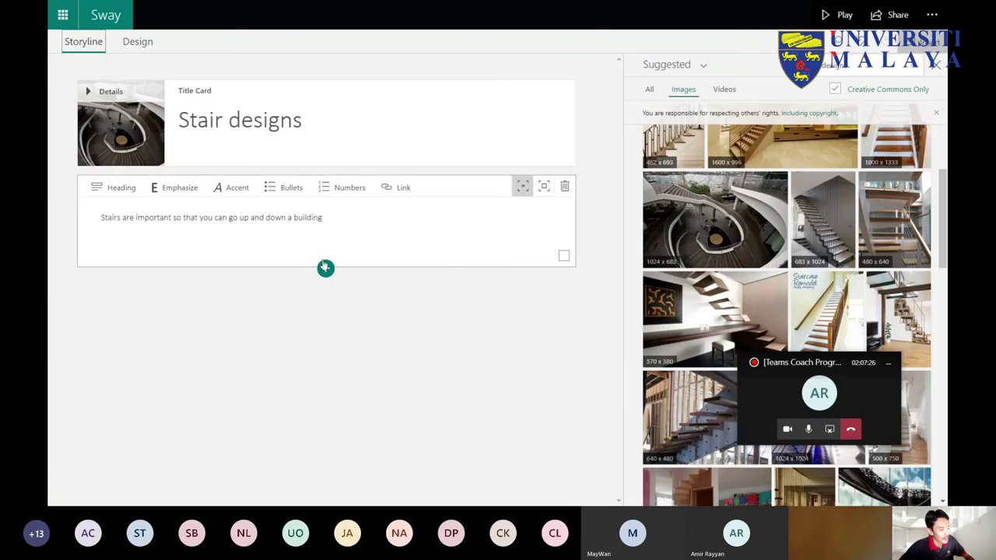
Step: Add a first-level heading card below the text card with the heading "Engineering details"
click(325, 269)
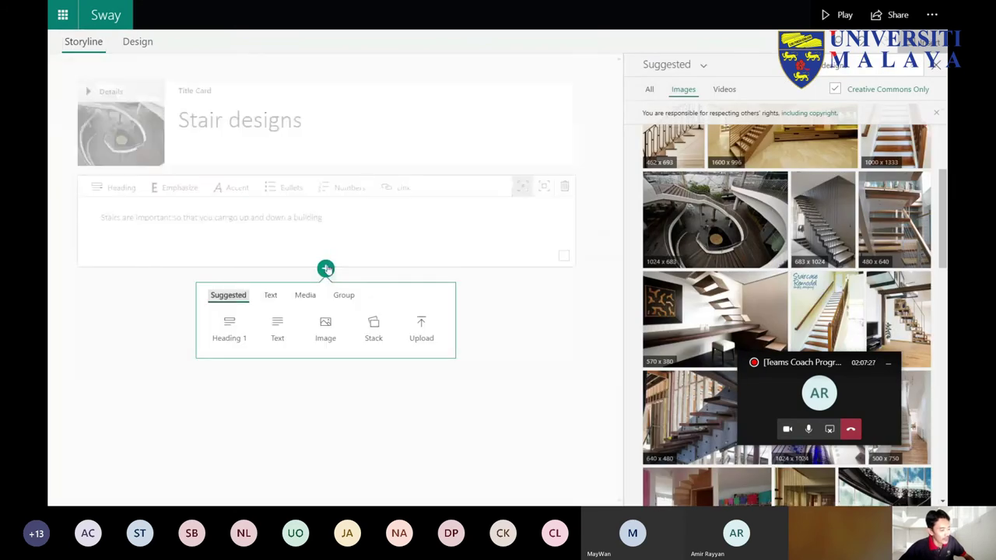
click(270, 296)
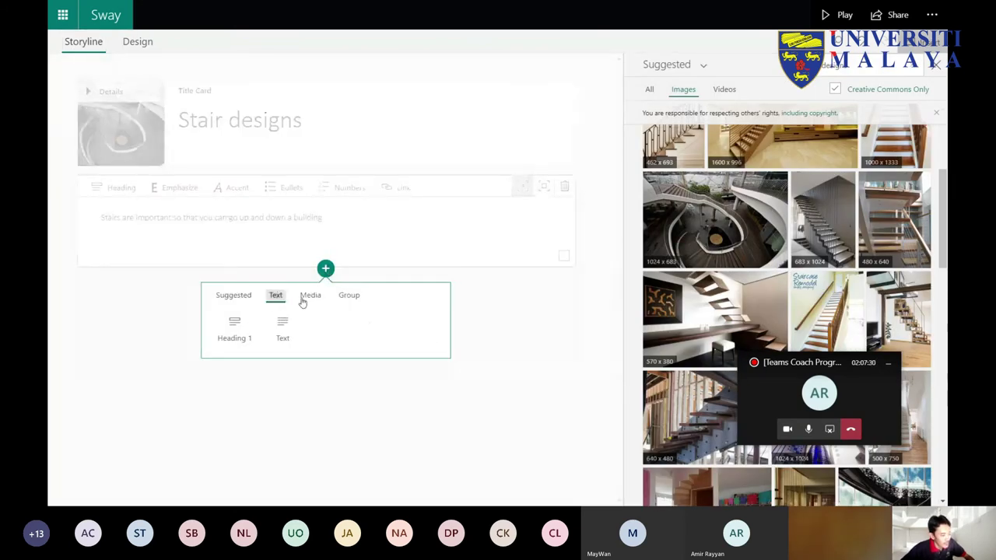
click(235, 301)
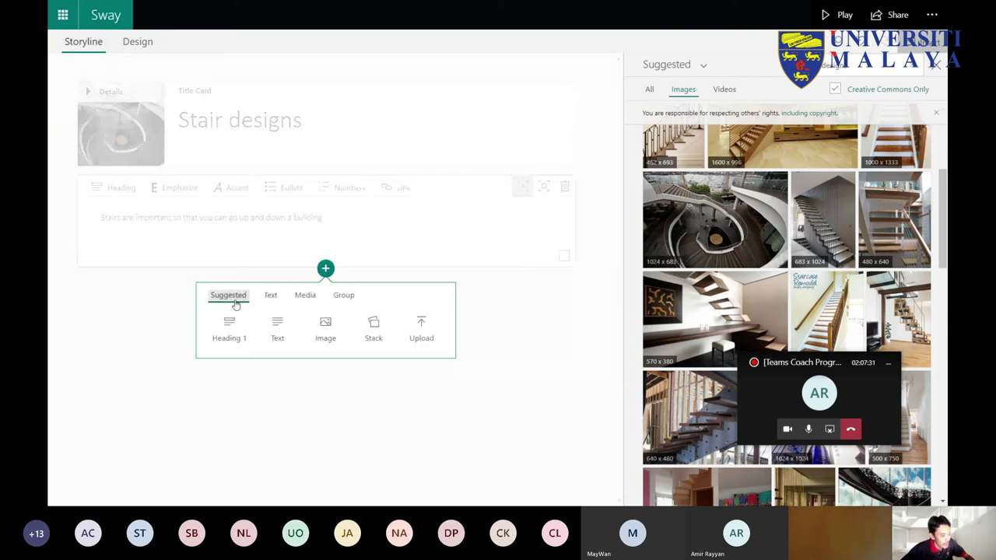
click(229, 326)
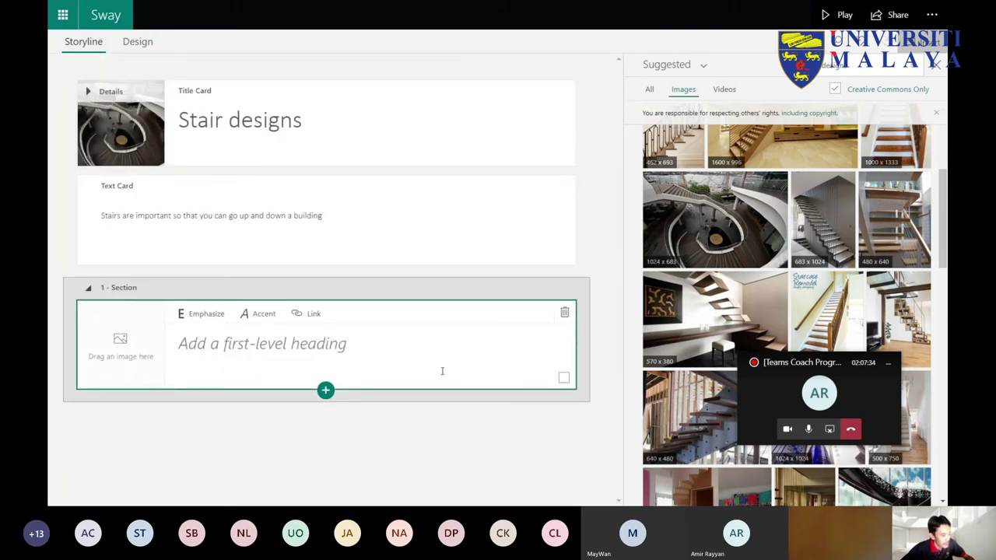
click(345, 349)
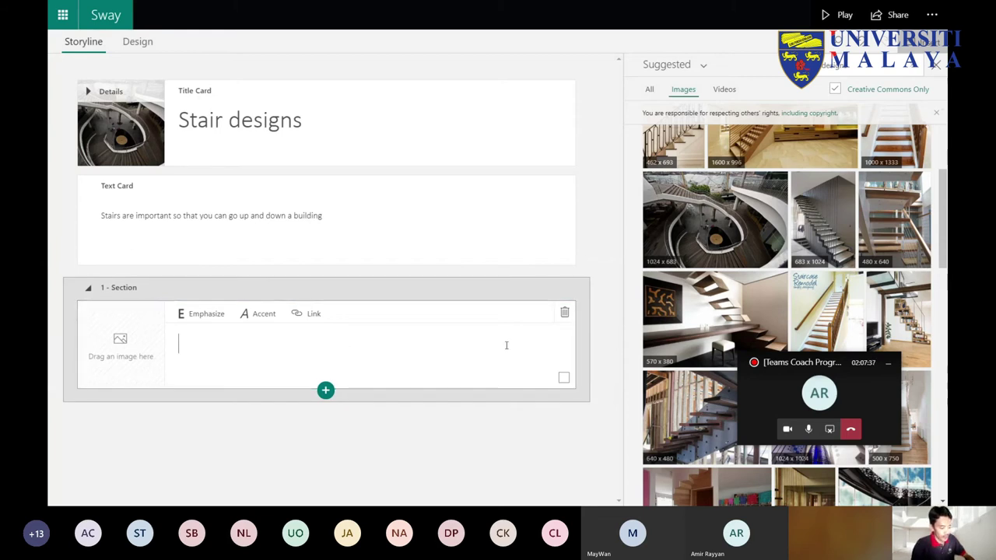
text(E)
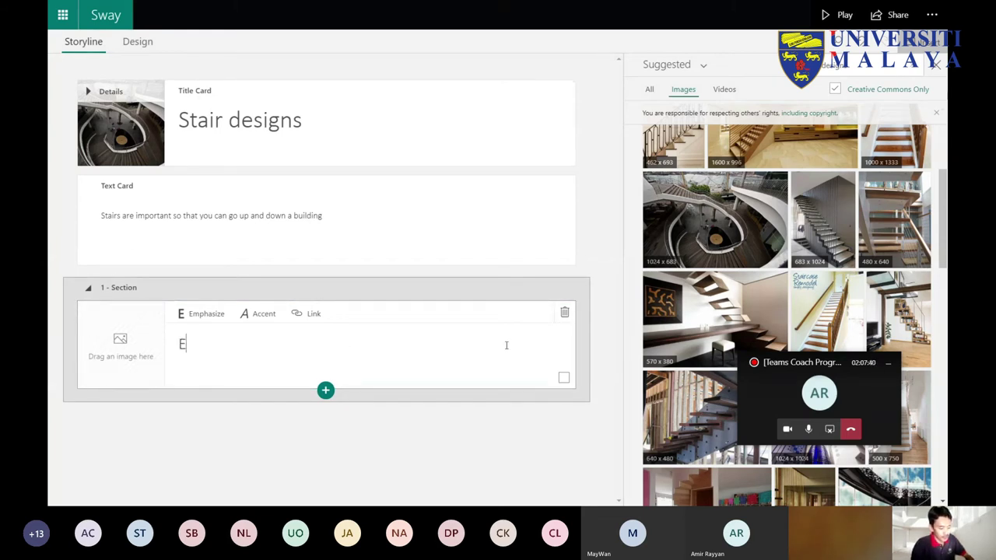
text(ngineering )
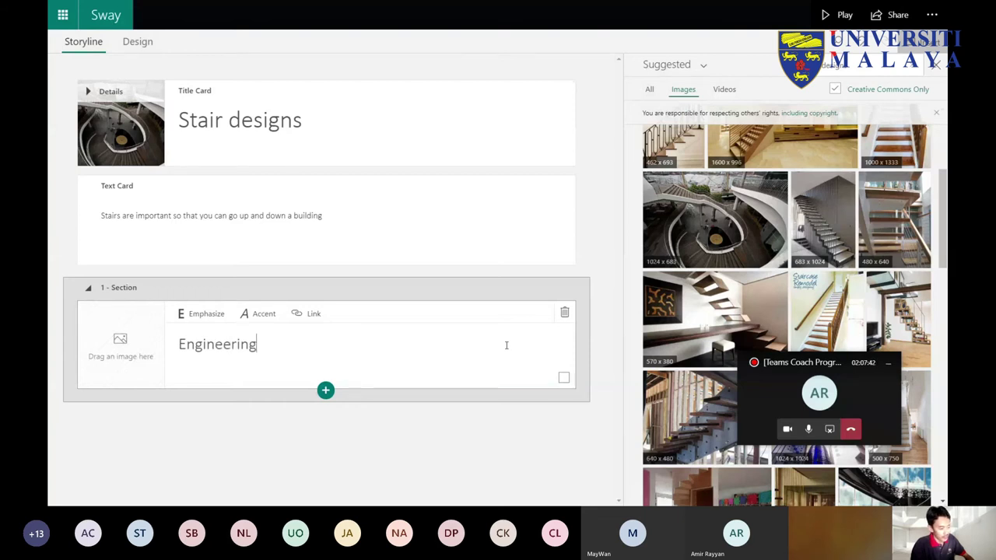
text(details)
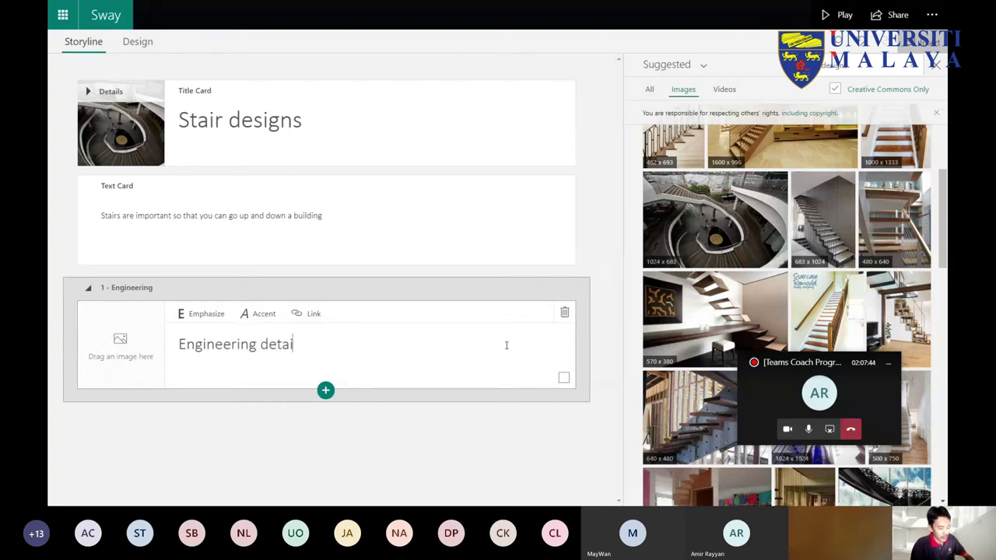
Step: Add a second-level heading card under "Engineering details" with the heading "Reinforcement"
click(325, 391)
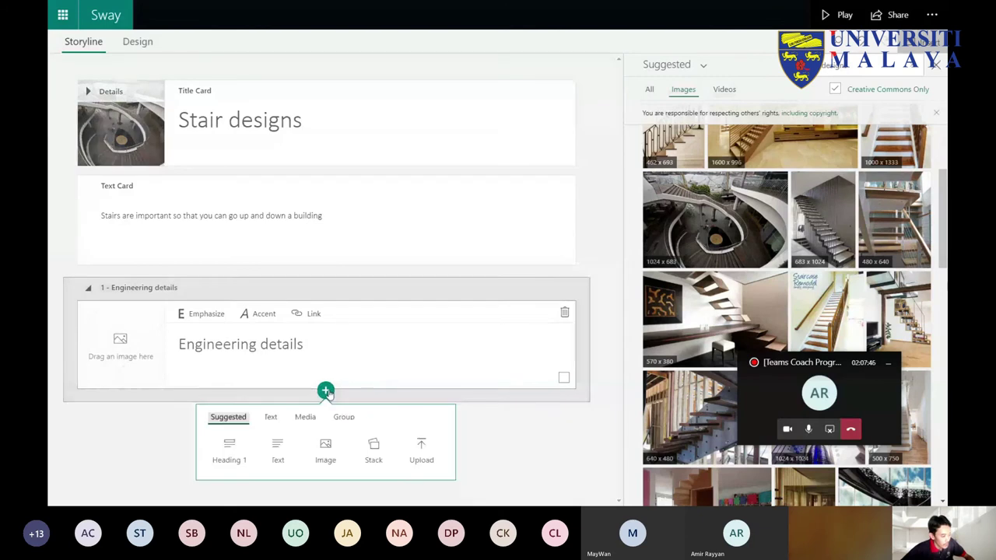
click(272, 416)
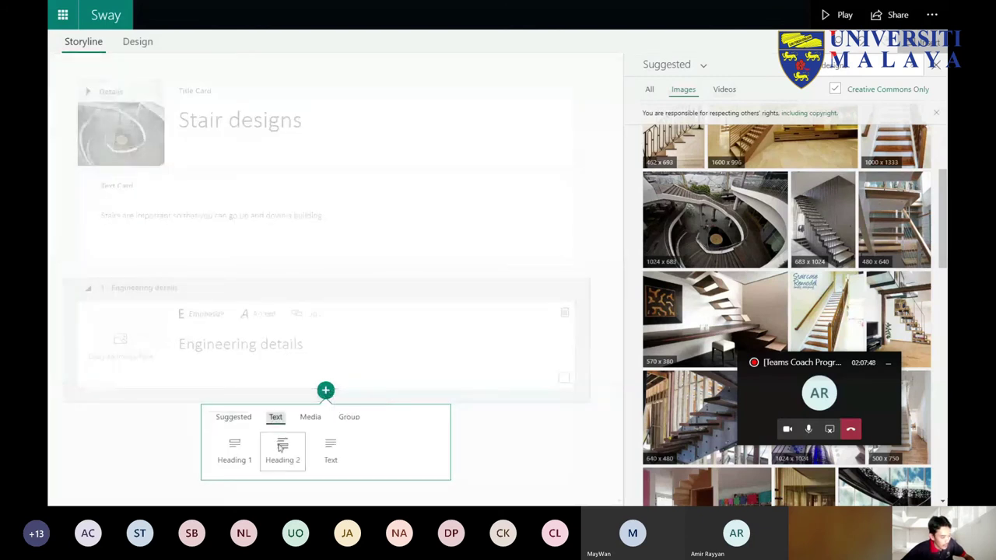
click(281, 445)
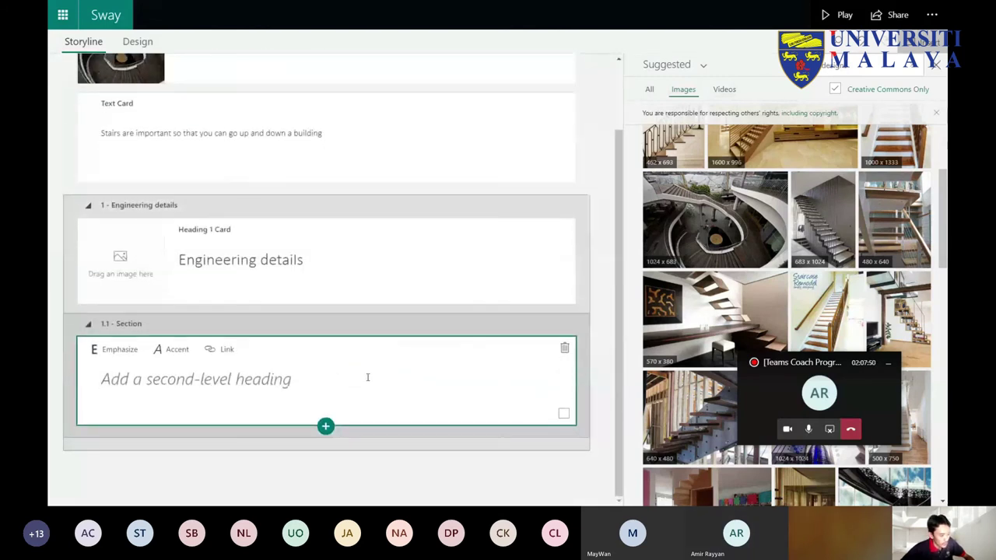
click(389, 380)
text(Re)
text(c)
key(BackSpace)
text(inforcement)
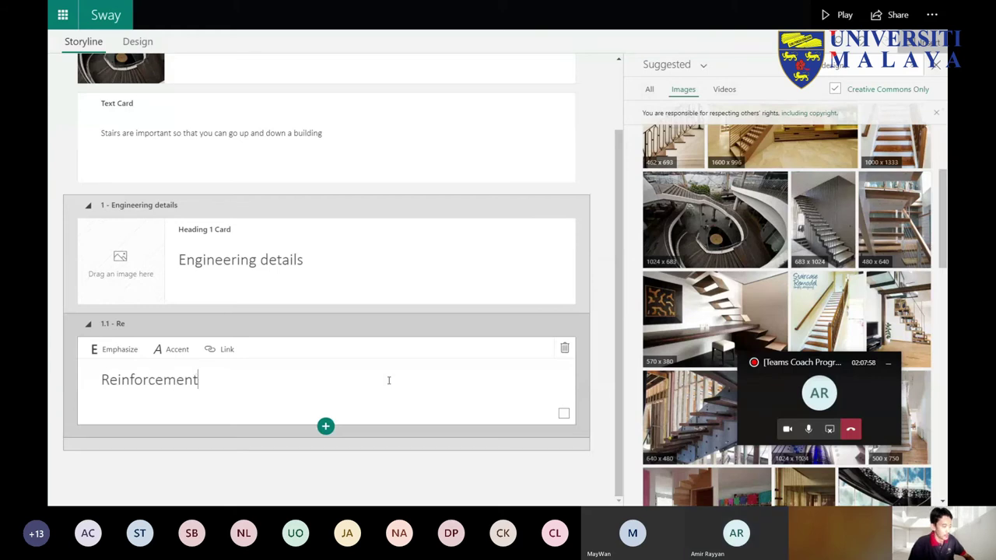
Step: Add a second-level heading card below "Reinforcement" with the heading "Structure"
click(326, 428)
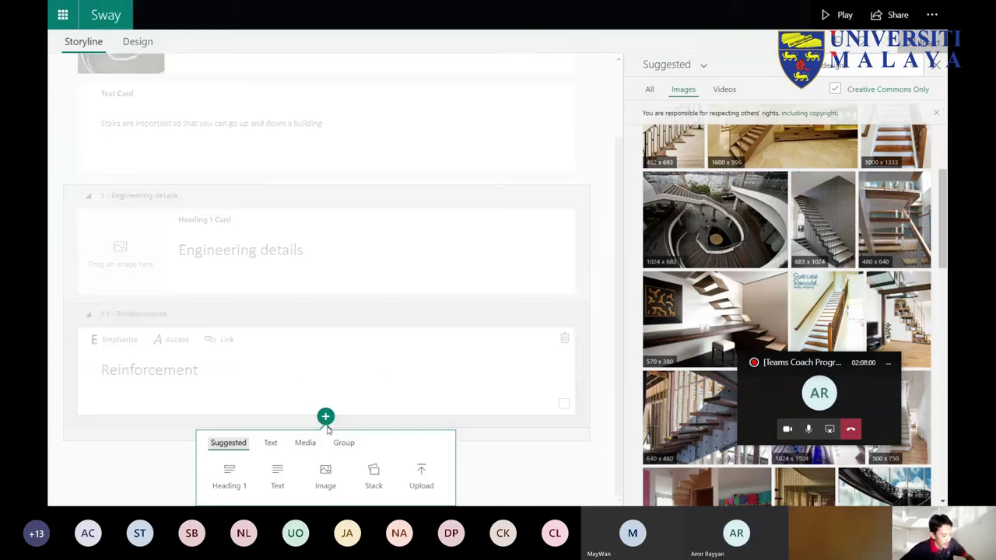
click(270, 442)
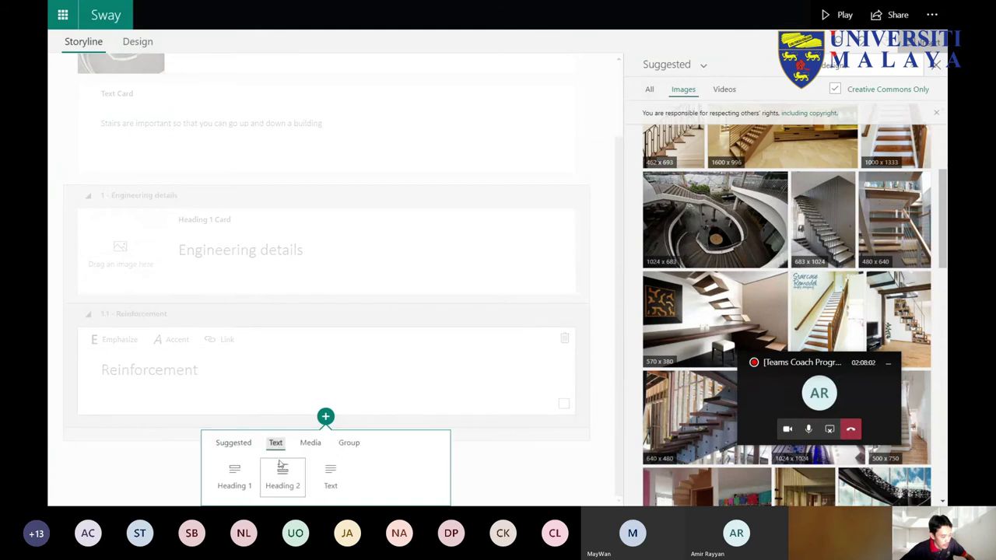
click(282, 472)
click(332, 395)
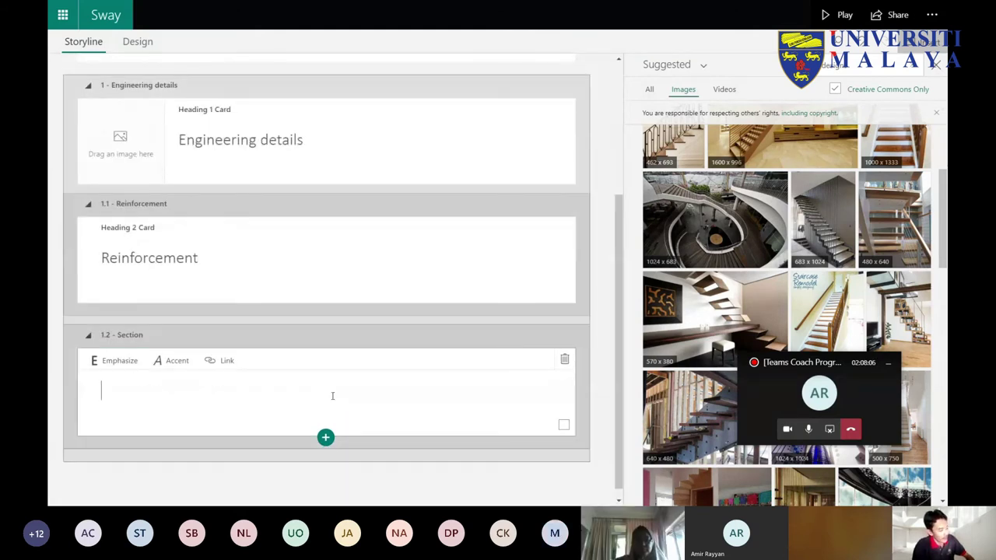
text(St)
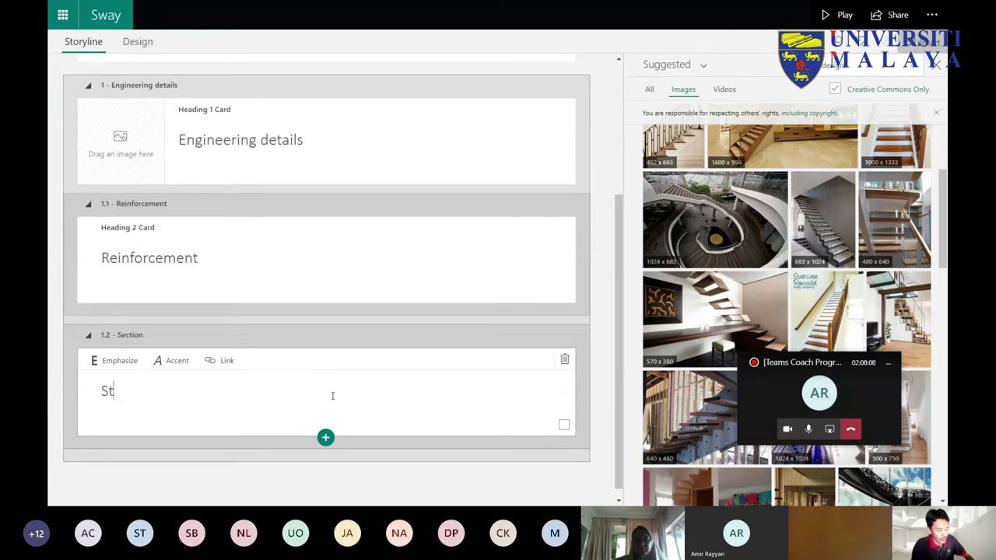
text(ructure)
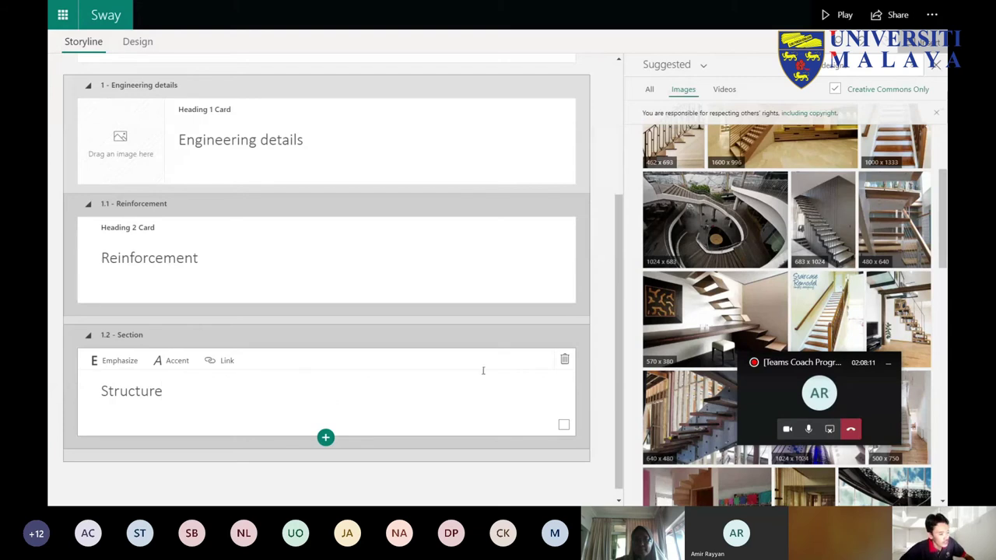
Step: Select the Reinforcement section and search the suggested Creative Commons images for reinforcement pictures
click(427, 150)
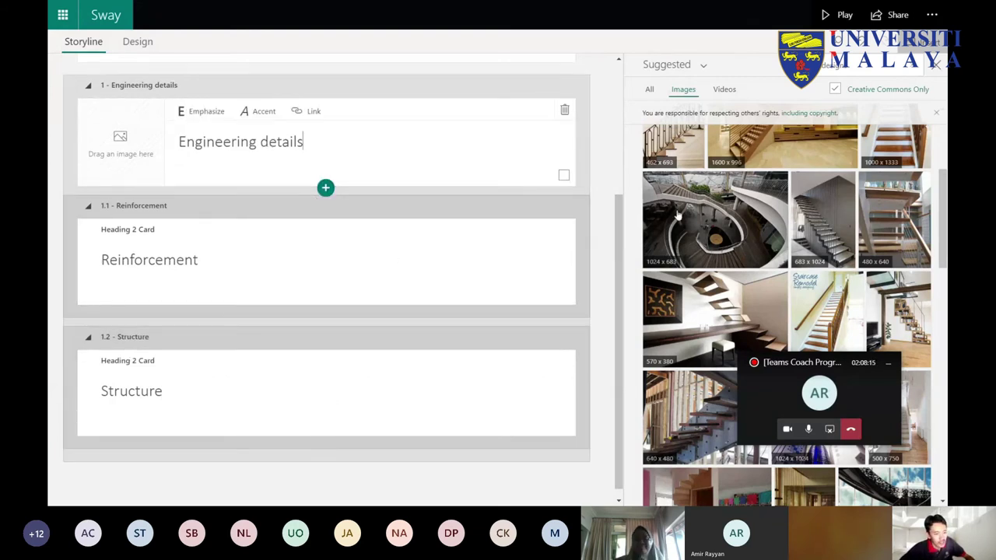
click(289, 226)
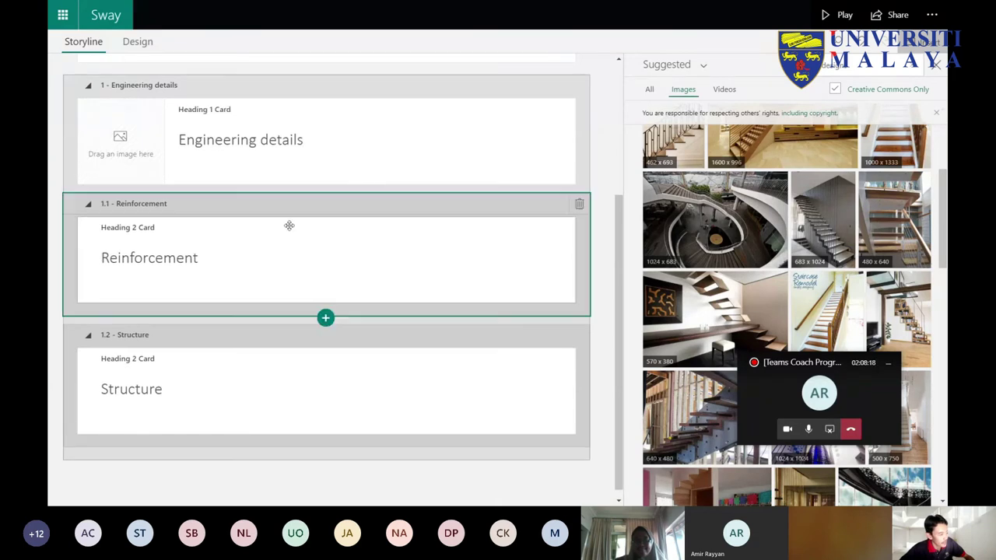
click(831, 73)
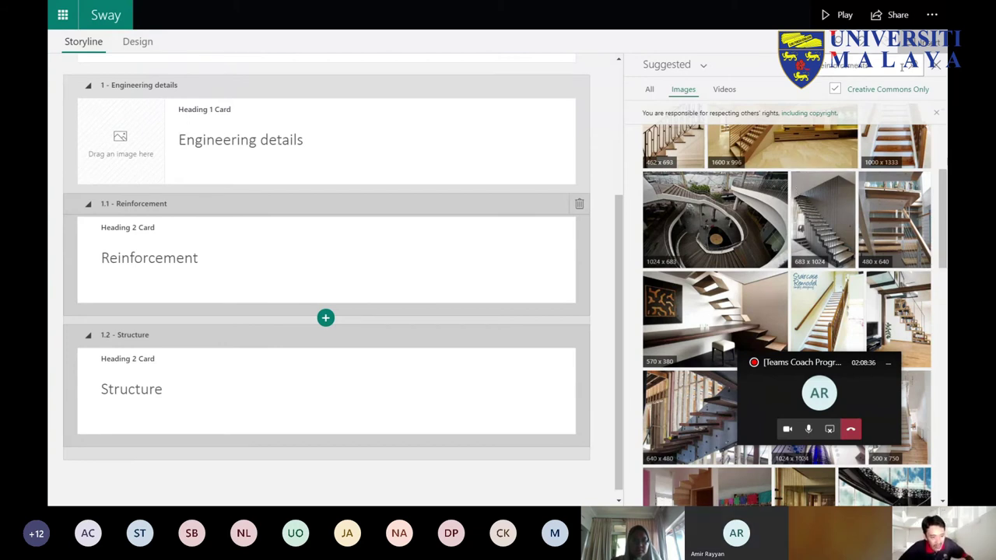
click(912, 67)
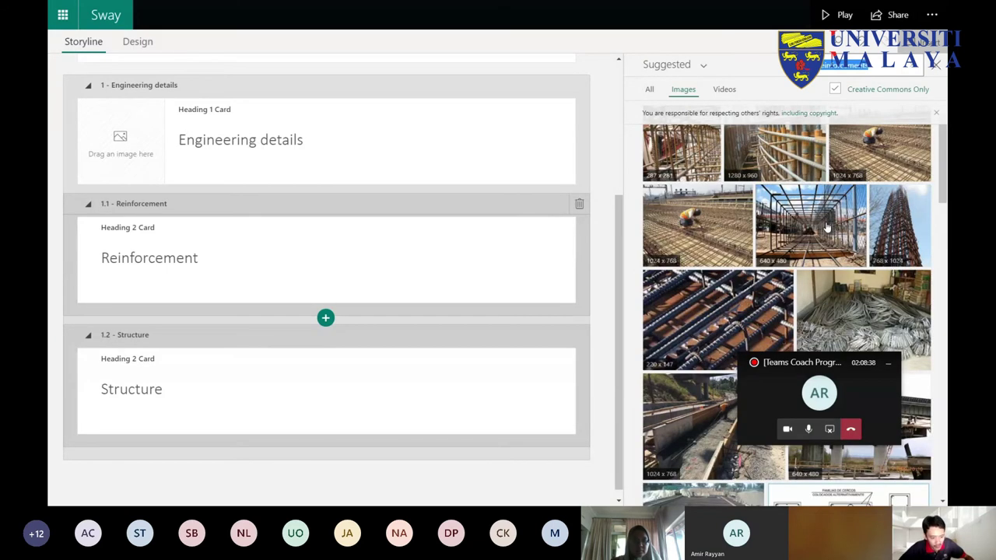
Step: Insert the close-up image of tied rebar as an image card under the "Reinforcement" heading
scroll(827, 227, down, 1)
scroll(799, 246, down, 2)
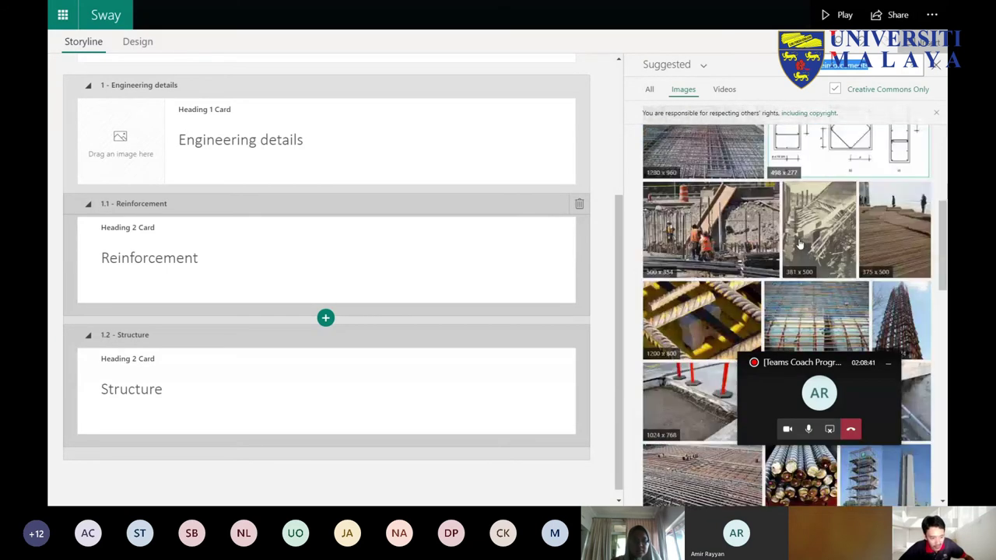
scroll(799, 245, up, 1)
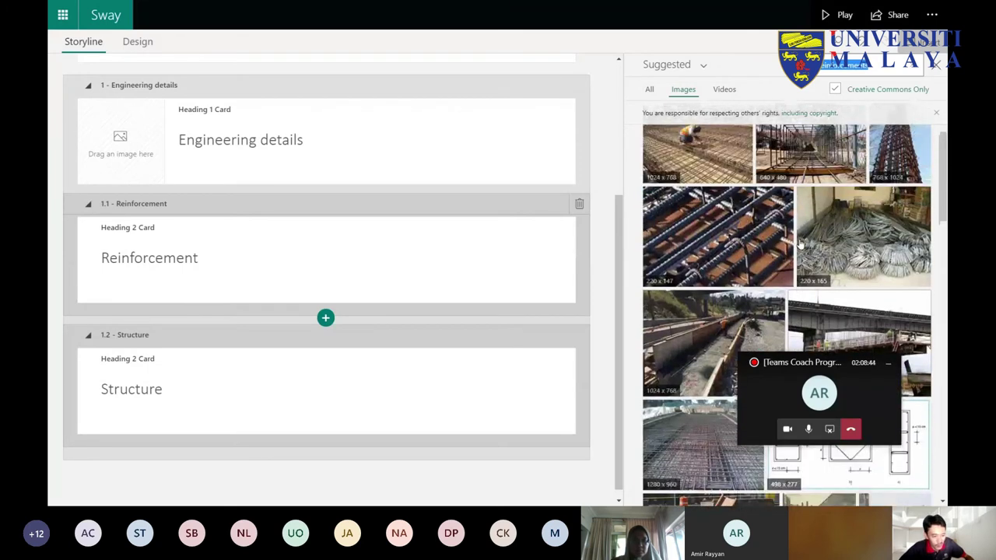
scroll(799, 245, up, 1)
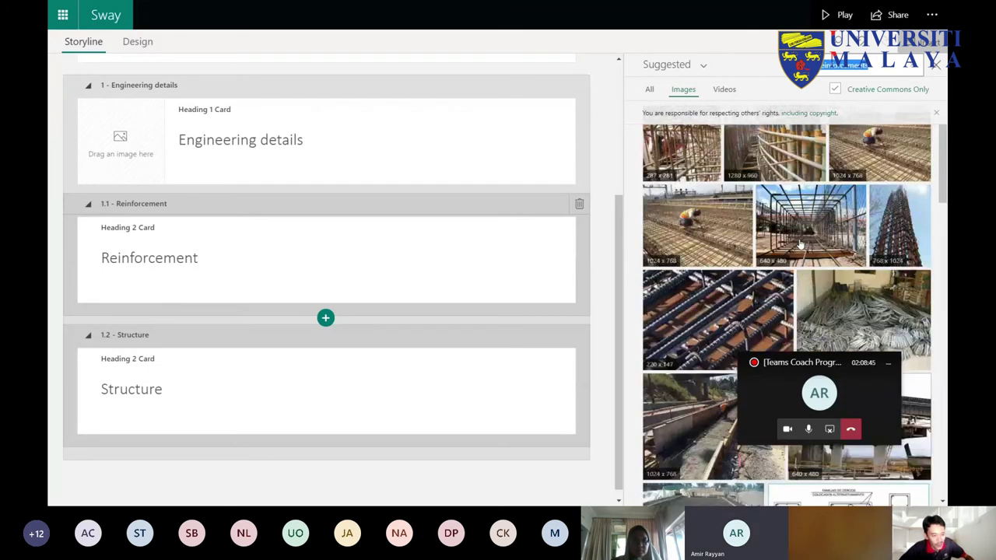
click(711, 330)
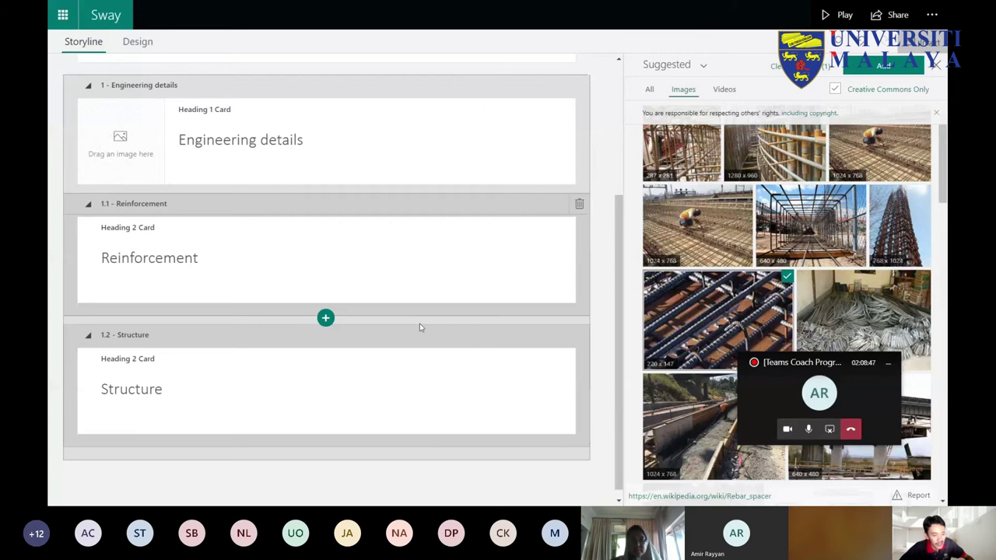
drag(677, 322, 382, 283)
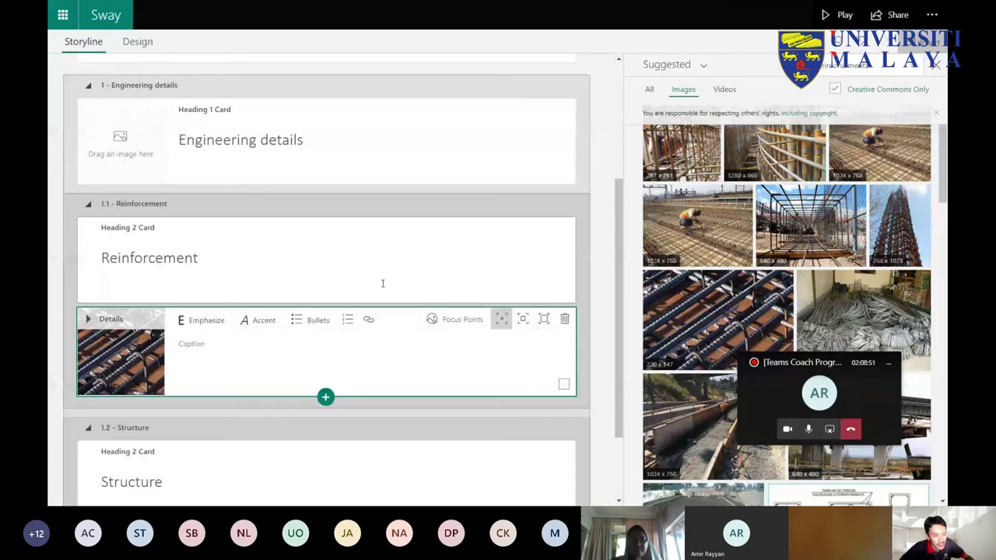
Step: Add the 500 x 354 construction workers image and the "Curtailment of Bars in Beam" video below the rebar image card
scroll(382, 283, down, 1)
scroll(823, 267, down, 3)
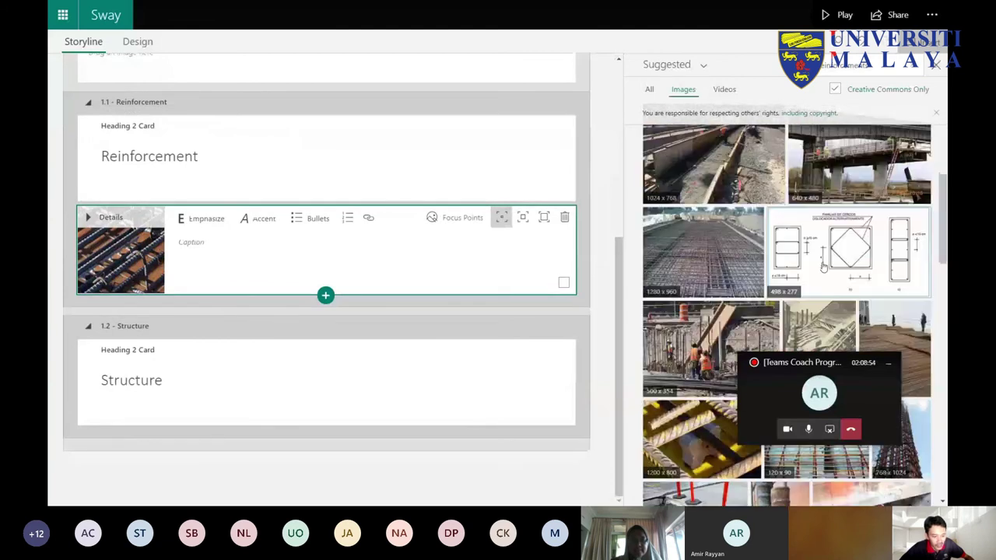
scroll(824, 267, down, 1)
drag(725, 294, 179, 284)
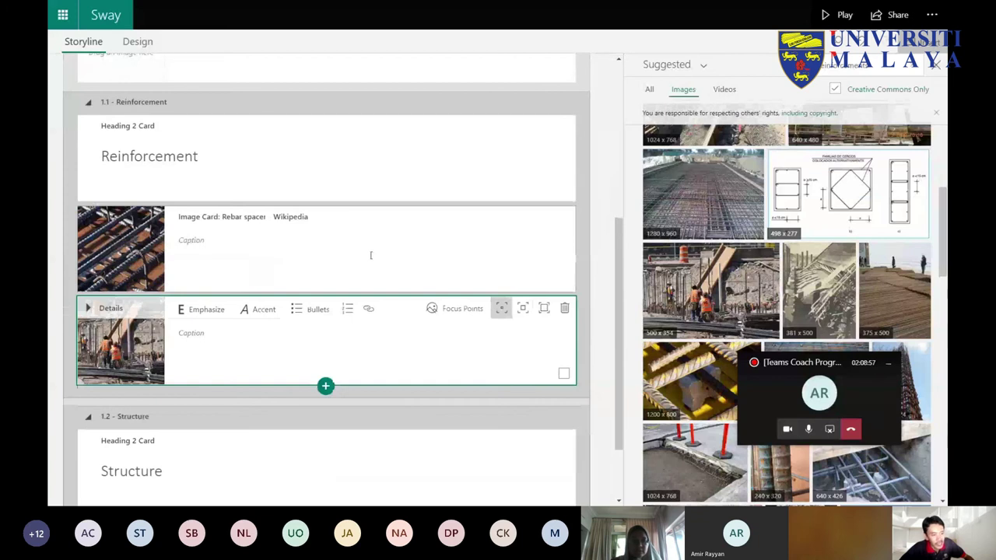
click(725, 89)
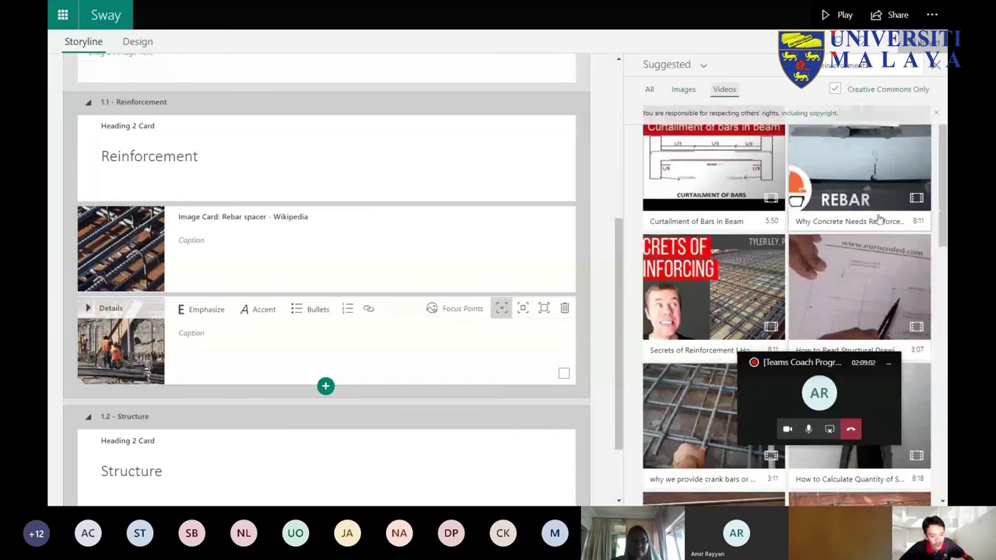
drag(762, 162, 234, 365)
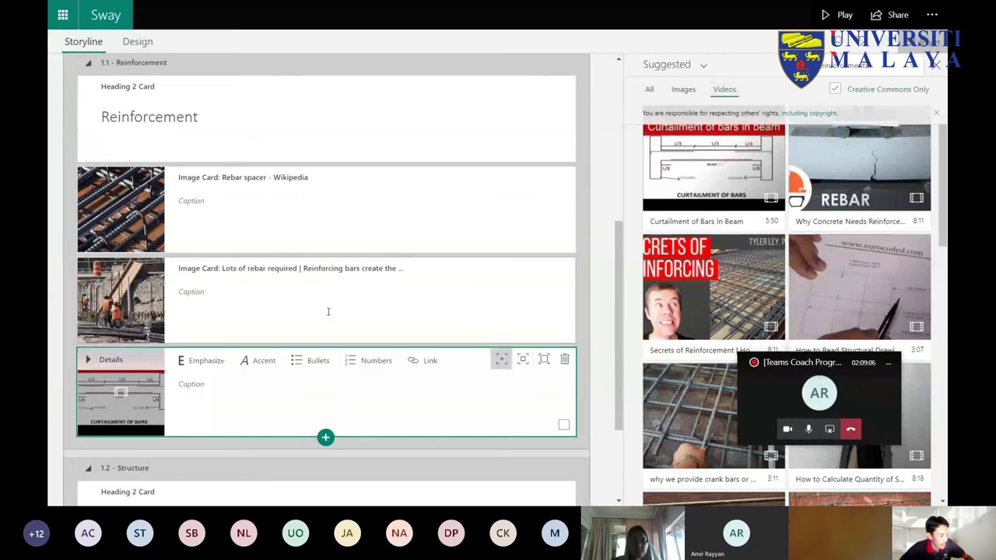
Step: Caption the rebar image card "This is how to tie reinforcement"
scroll(342, 307, up, 3)
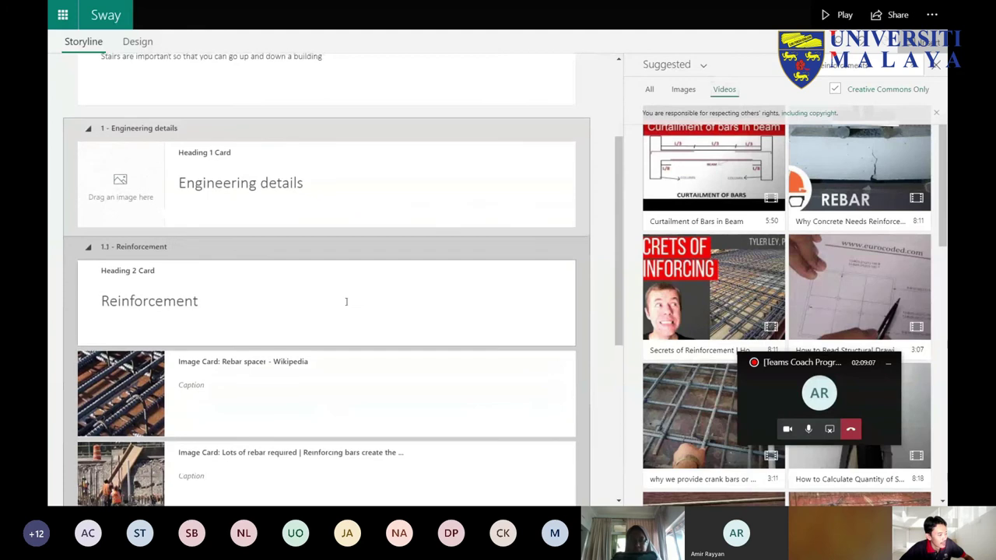
scroll(345, 301, down, 1)
click(262, 303)
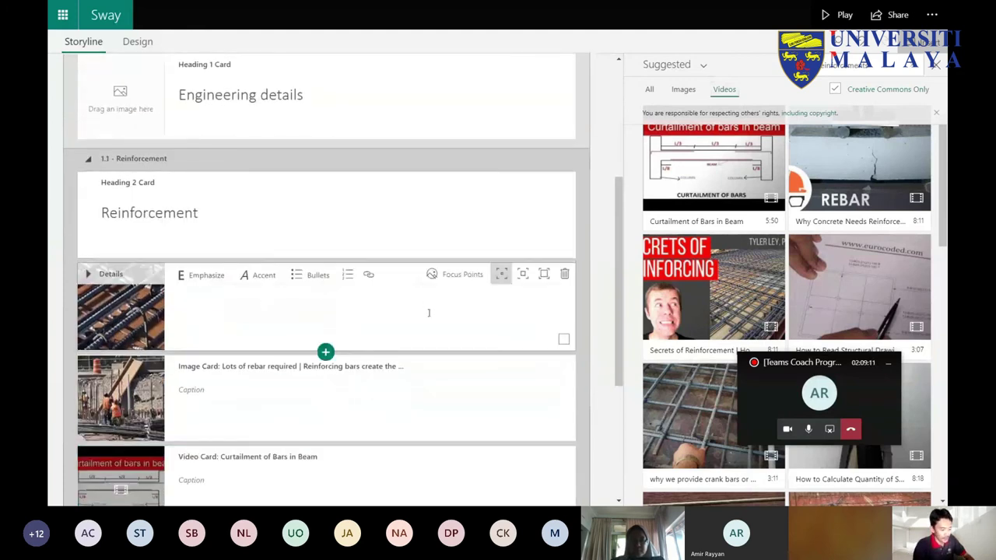
text(how to t)
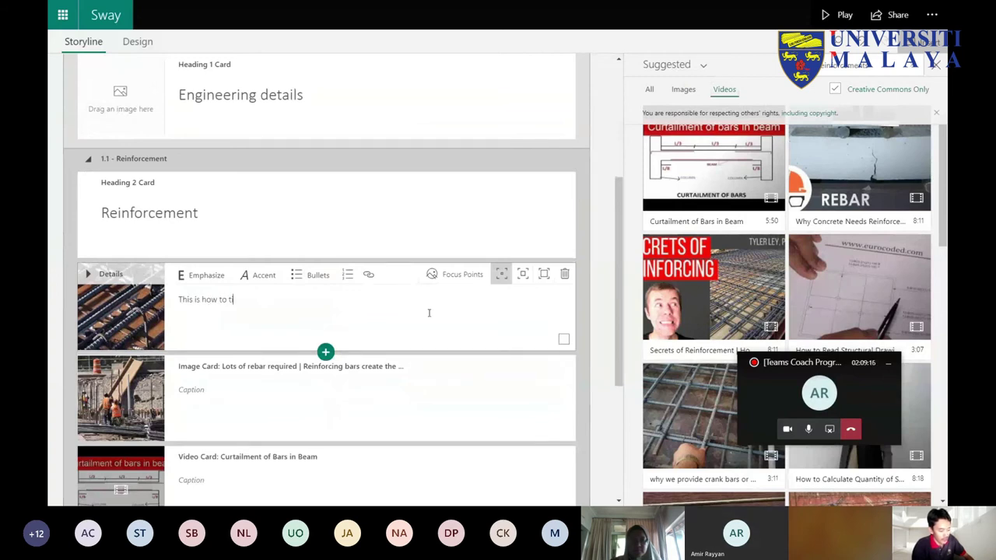
text(ie reinforcement)
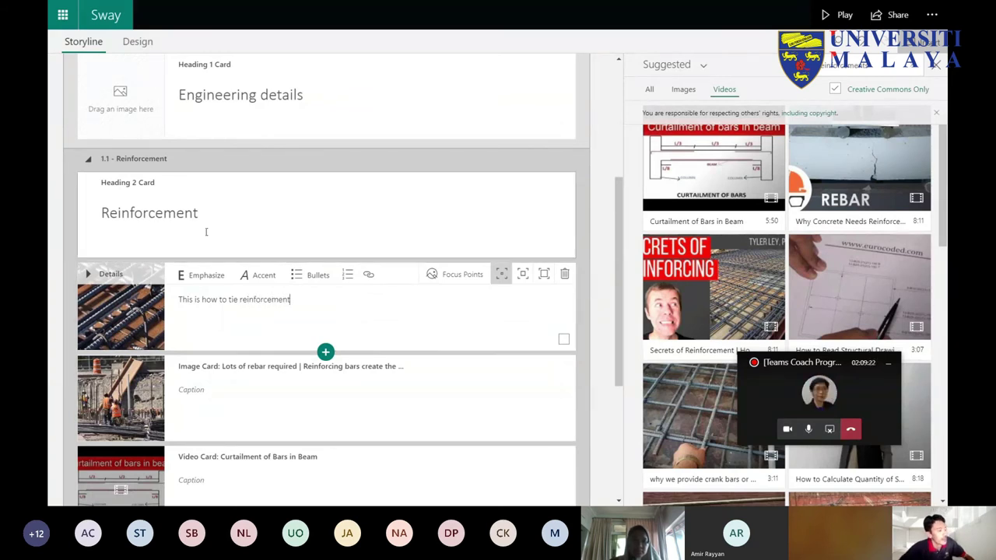
Step: Preview the design and examine the title, headings, captioned rebar image, construction image and video
click(138, 41)
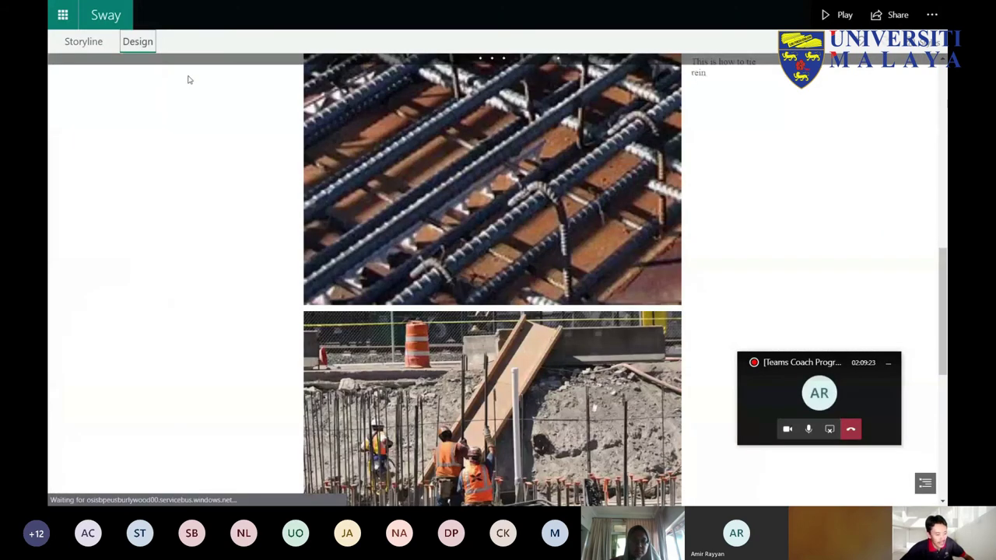
scroll(699, 177, up, 5)
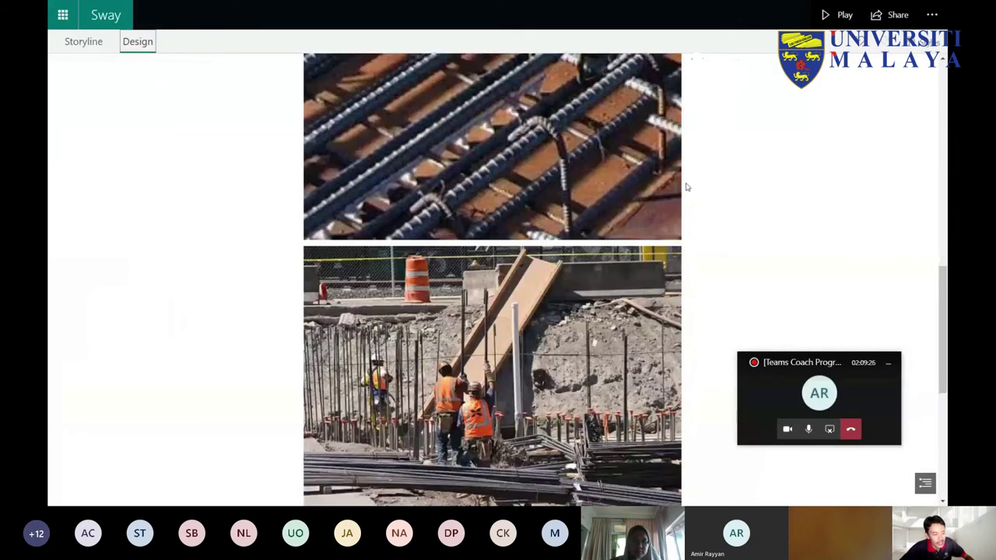
scroll(686, 187, up, 5)
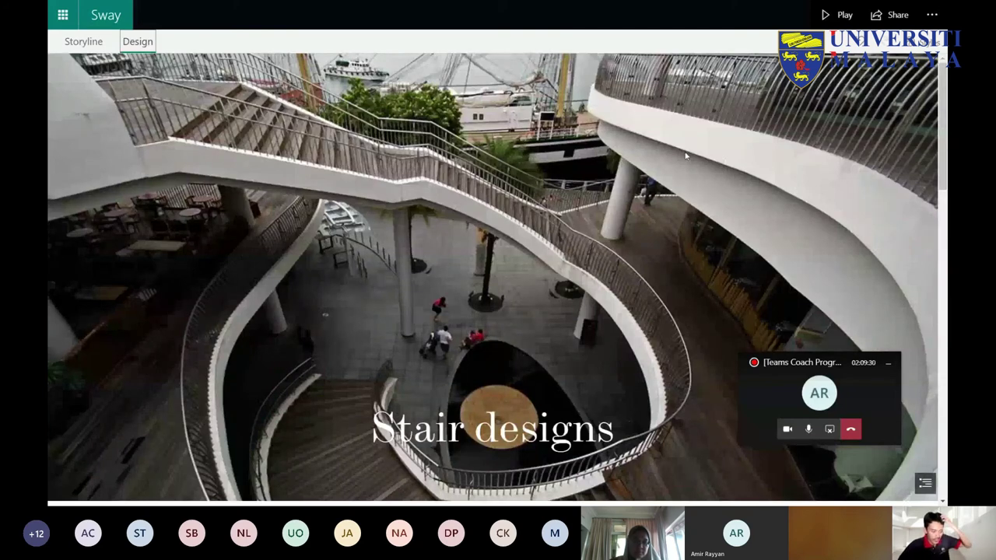
scroll(684, 153, down, 2)
scroll(685, 158, down, 3)
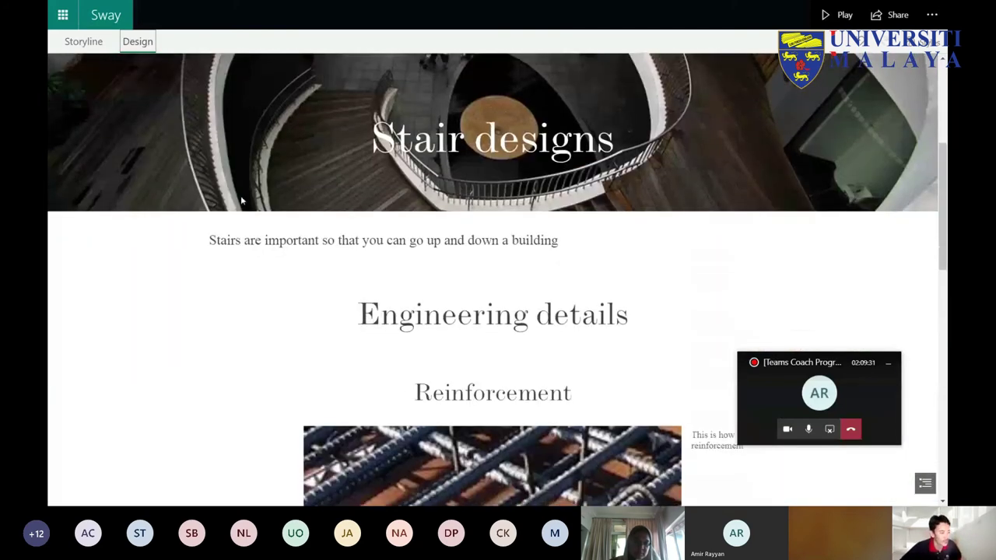
scroll(668, 264, down, 3)
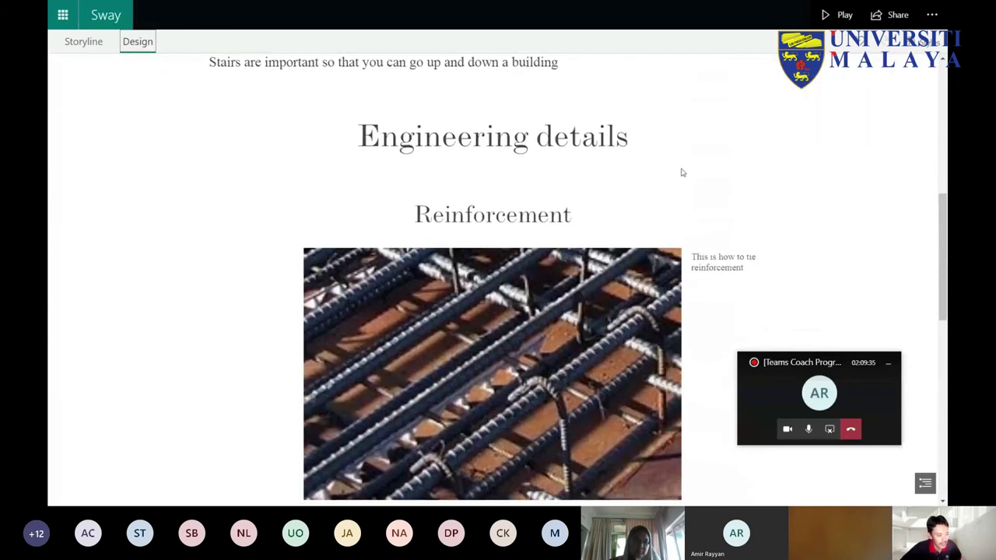
scroll(680, 168, down, 2)
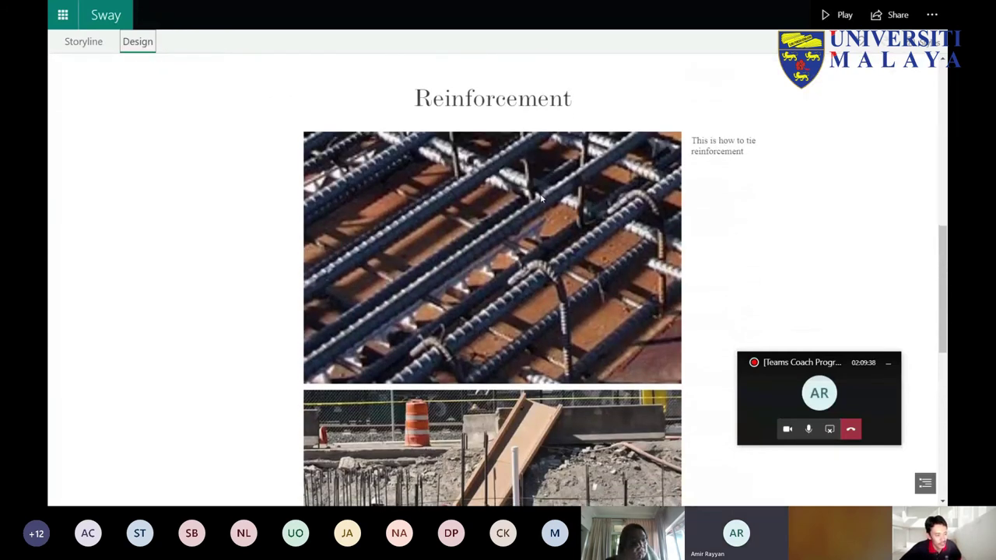
scroll(798, 133, down, 1)
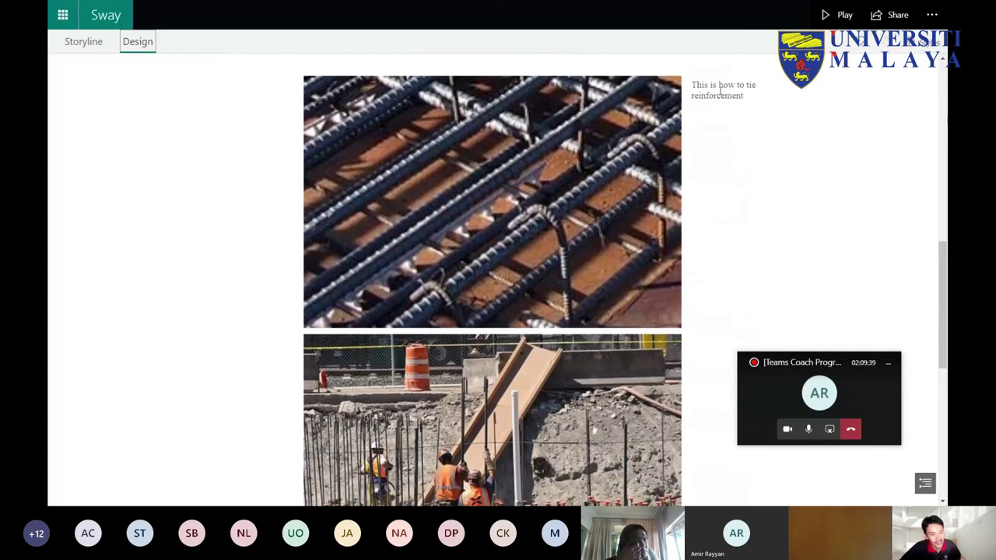
scroll(495, 197, down, 1)
scroll(495, 197, up, 1)
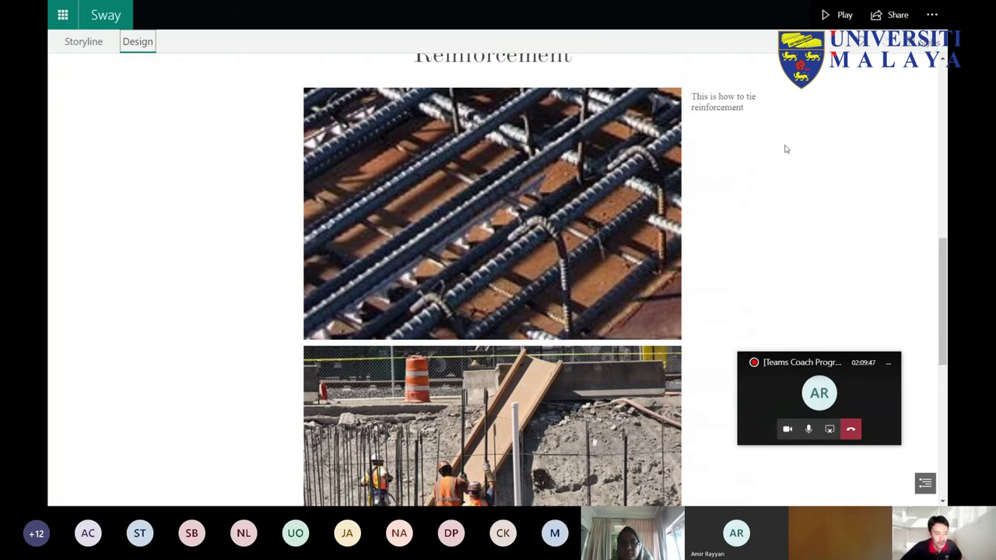
scroll(570, 192, down, 5)
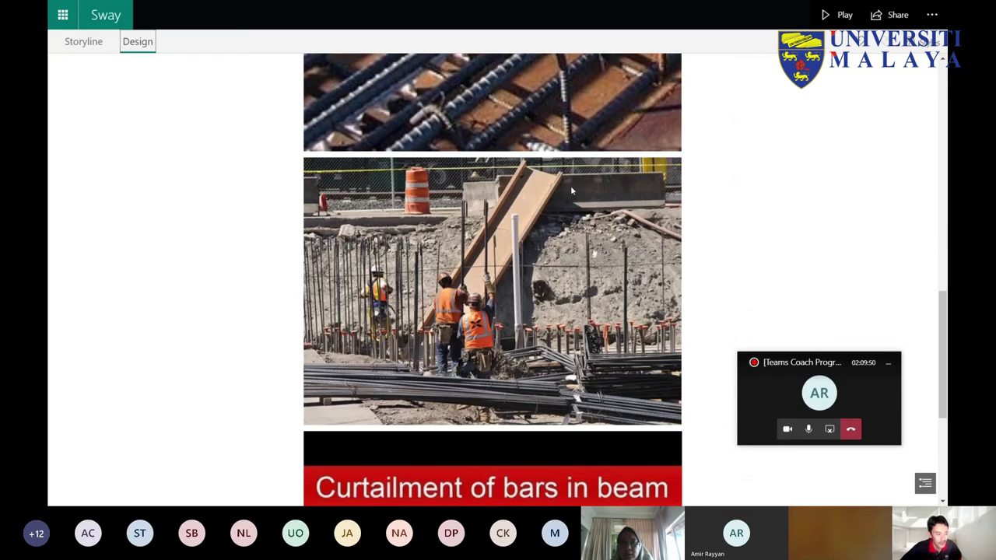
scroll(632, 204, up, 10)
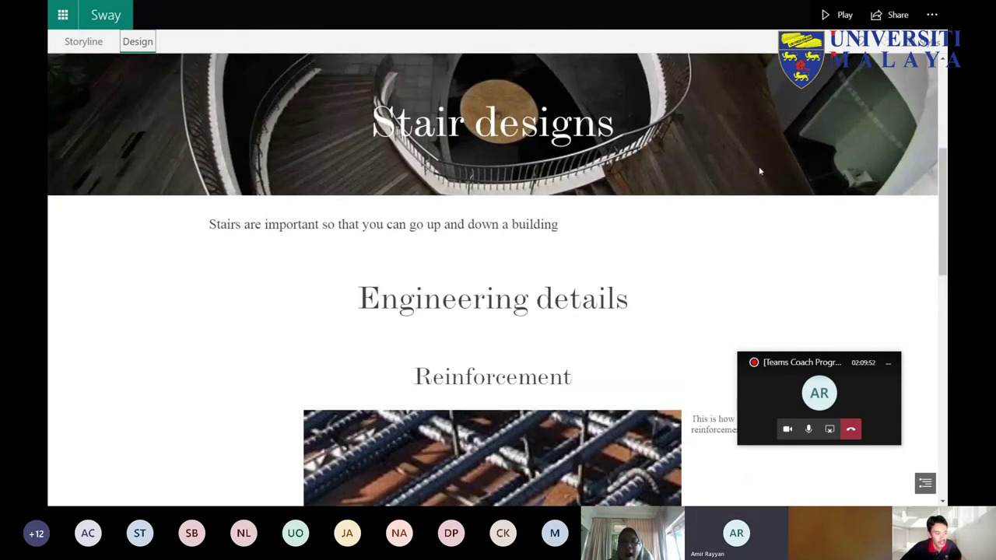
scroll(760, 170, up, 3)
scroll(760, 170, up, 3)
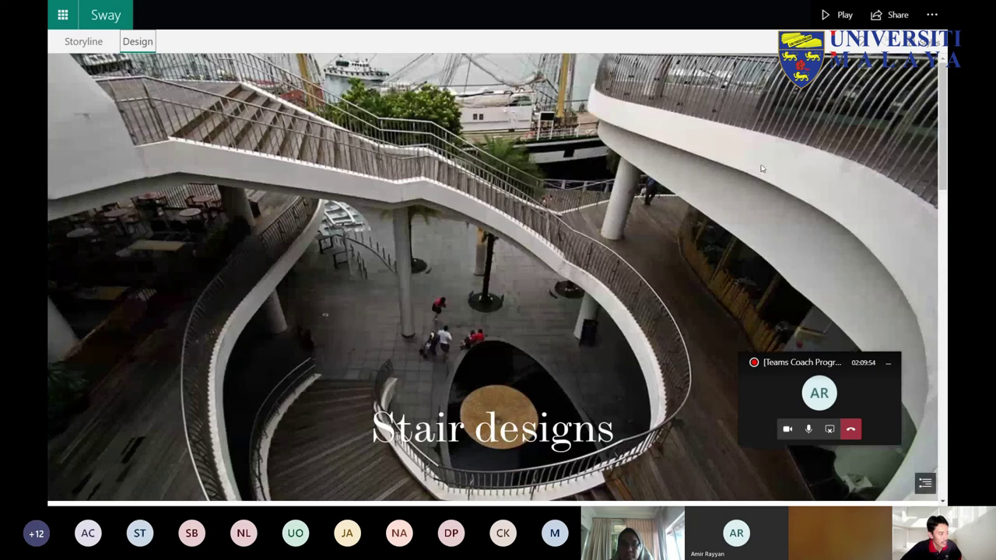
Step: Open the design styles and change the Sway's layout to Horizontal
key(Return)
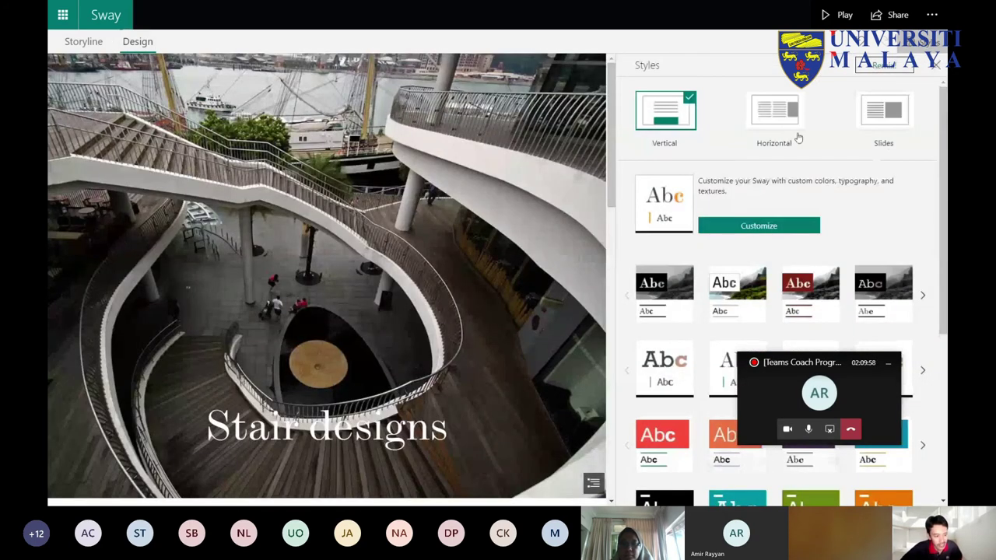
click(779, 116)
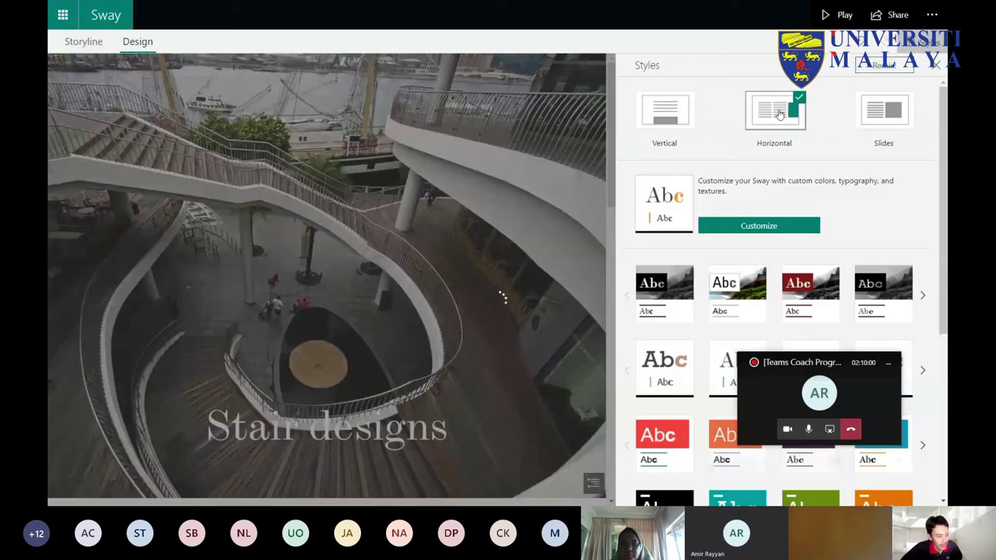
Step: Apply the olive green style with white text to the Sway and close the styles
scroll(705, 264, down, 6)
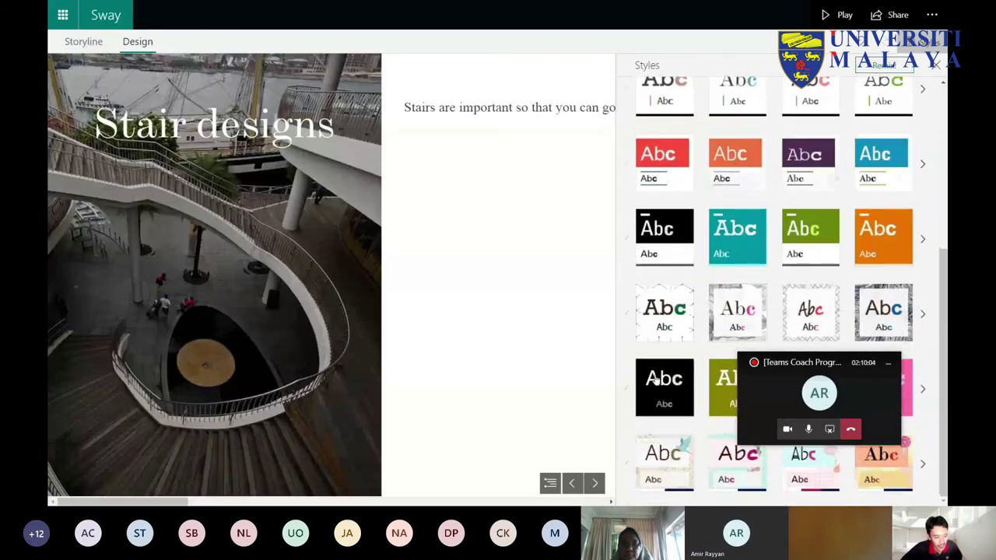
click(722, 381)
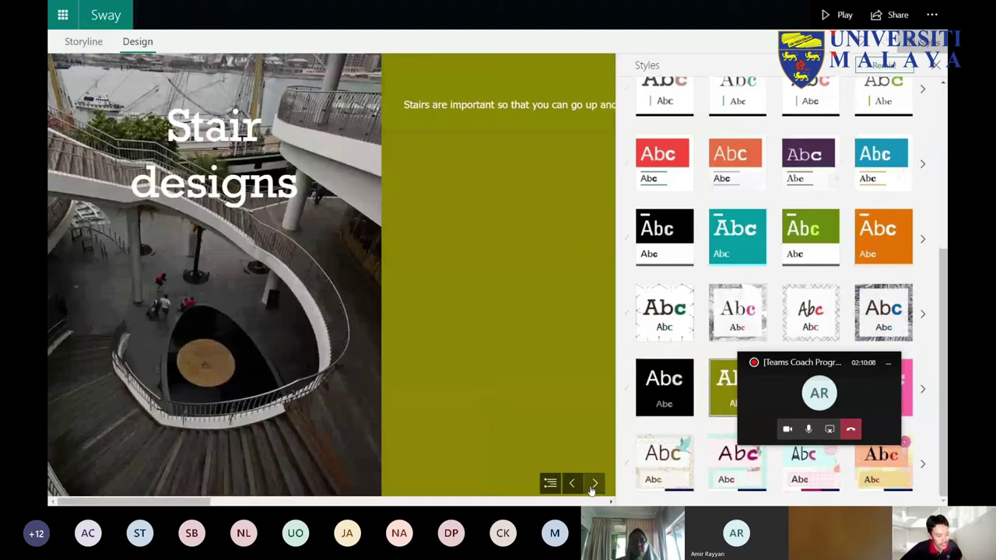
click(935, 64)
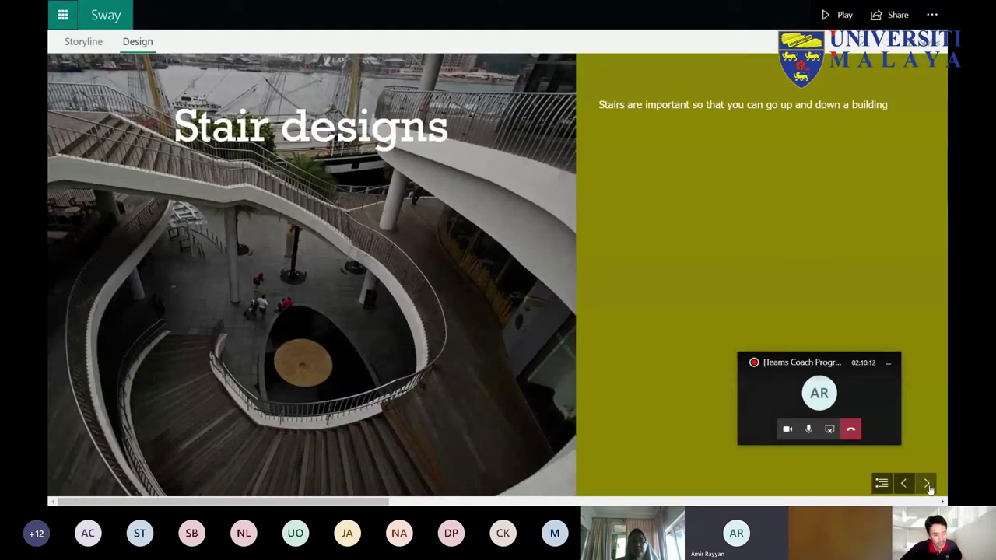
Step: Page forward and back through the horizontal design to examine the title, Engineering details, reinforcement images and video
click(927, 483)
click(926, 484)
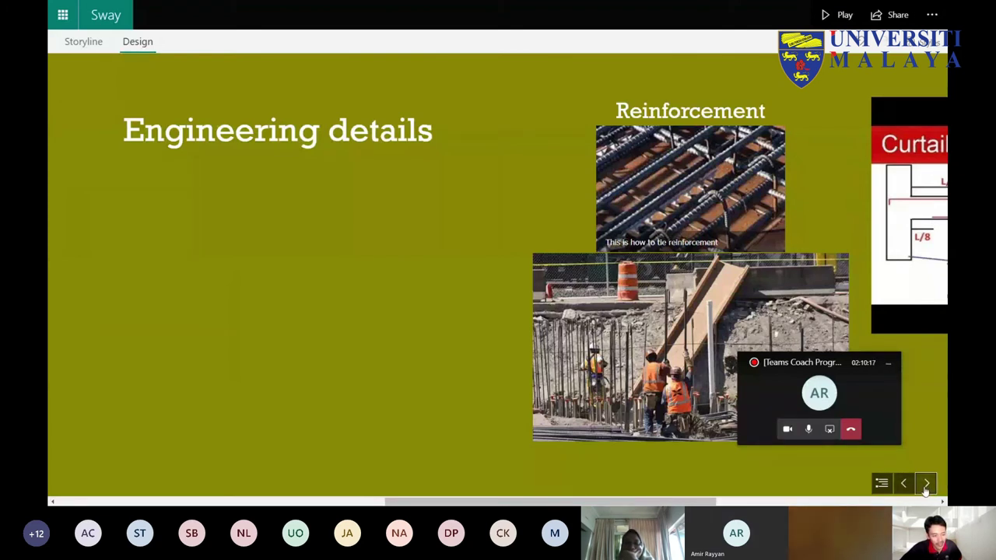
click(926, 483)
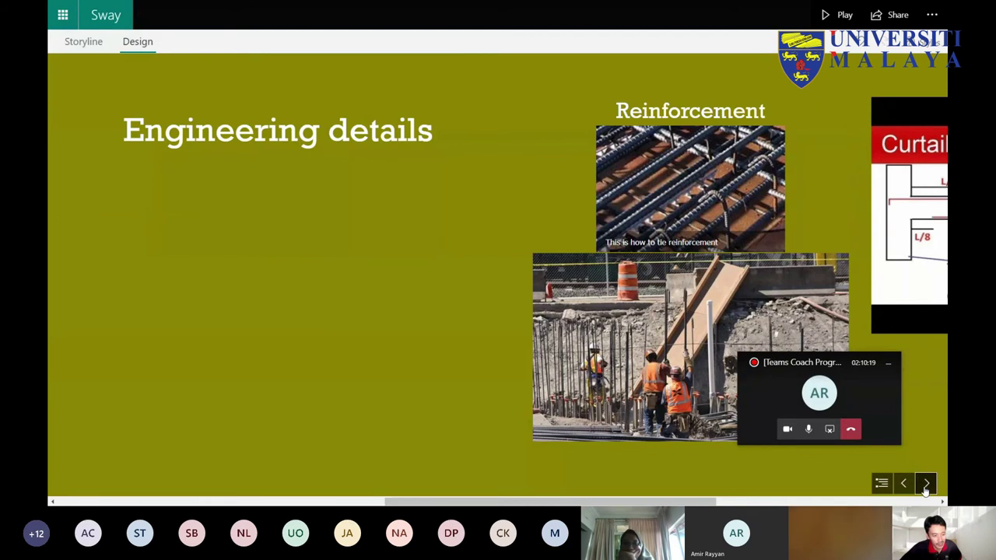
click(901, 483)
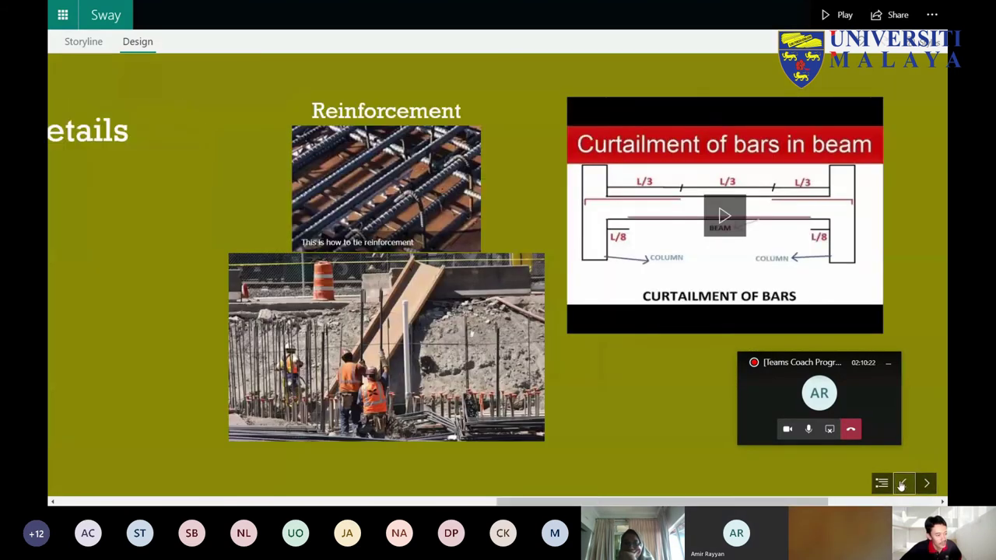
click(901, 483)
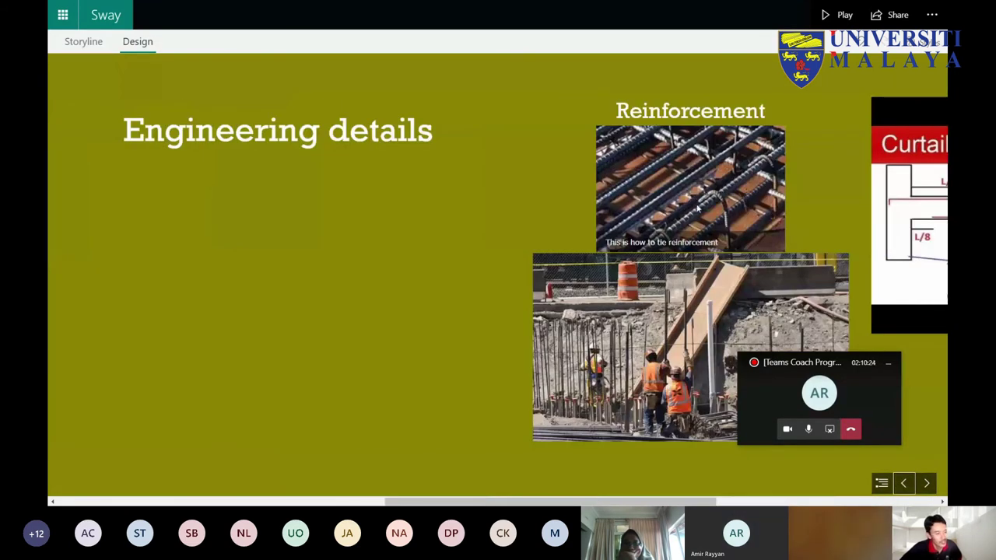
Step: In the storyline, set one focus point slightly right of centre on the captioned rebar image
click(83, 41)
scroll(468, 225, down, 3)
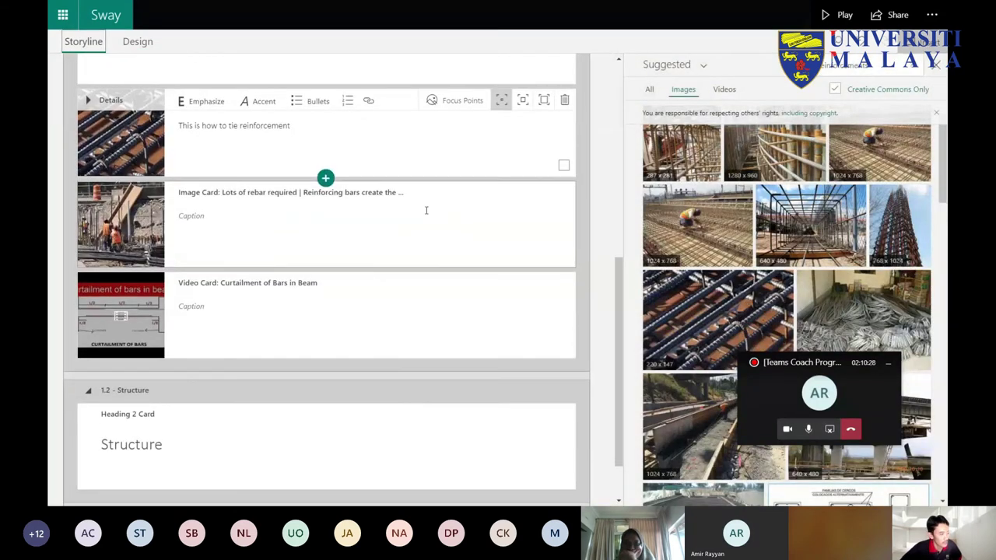
scroll(467, 195, up, 1)
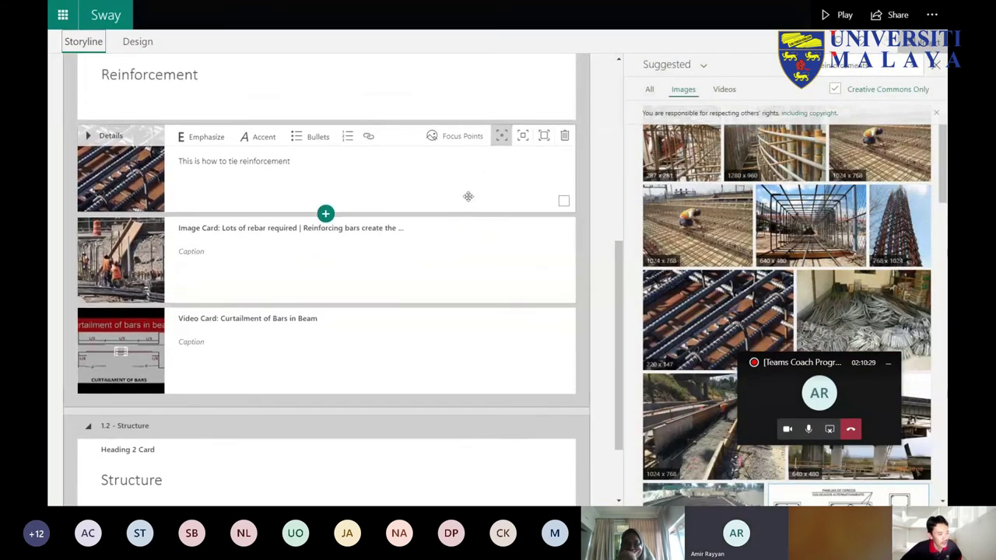
click(459, 138)
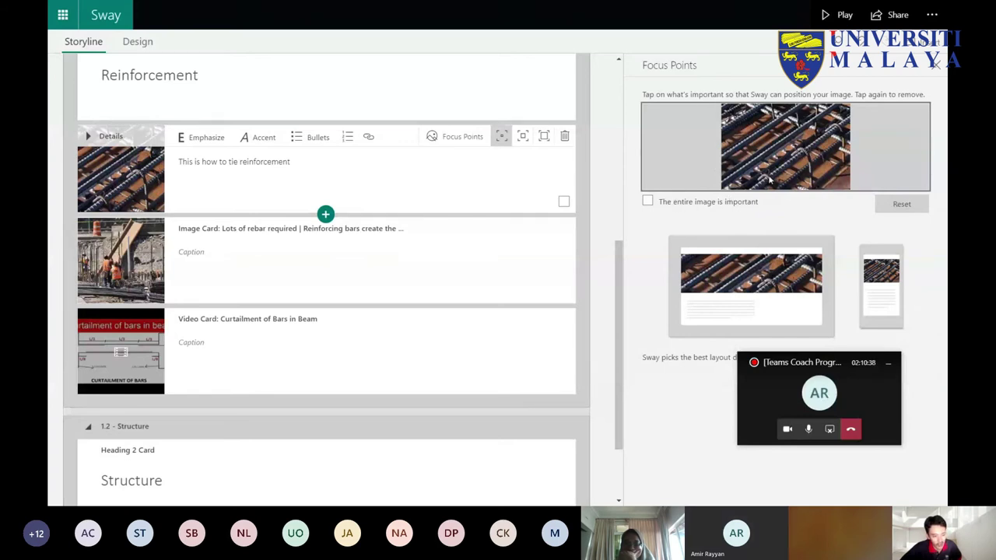
click(783, 142)
click(783, 142)
click(803, 152)
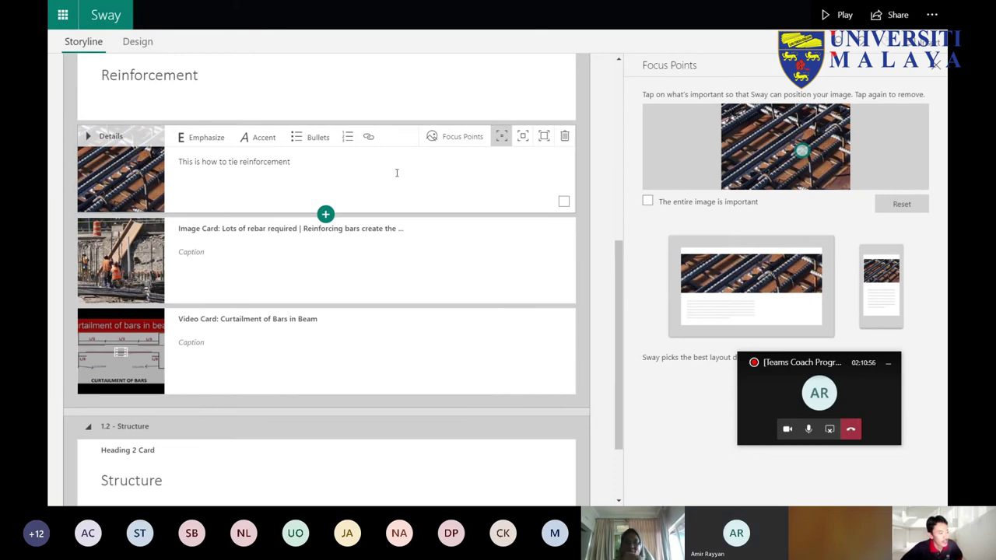
click(442, 194)
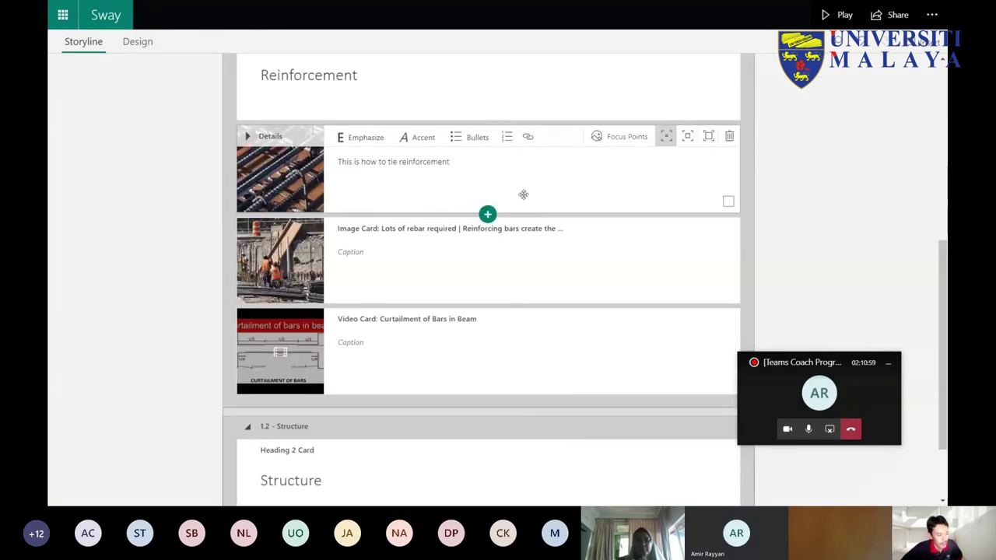
Step: Group the captioned rebar image card with the construction workers image card
click(728, 201)
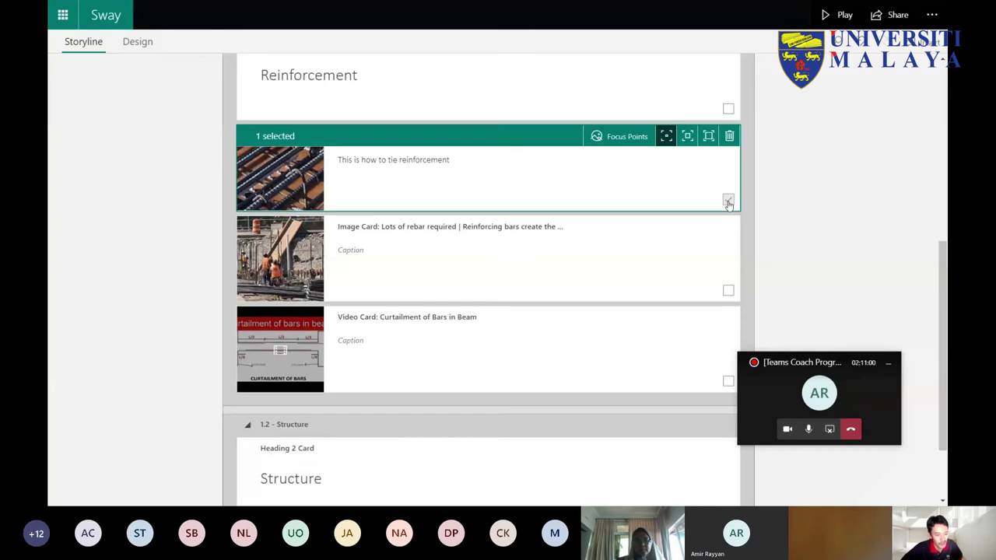
click(728, 292)
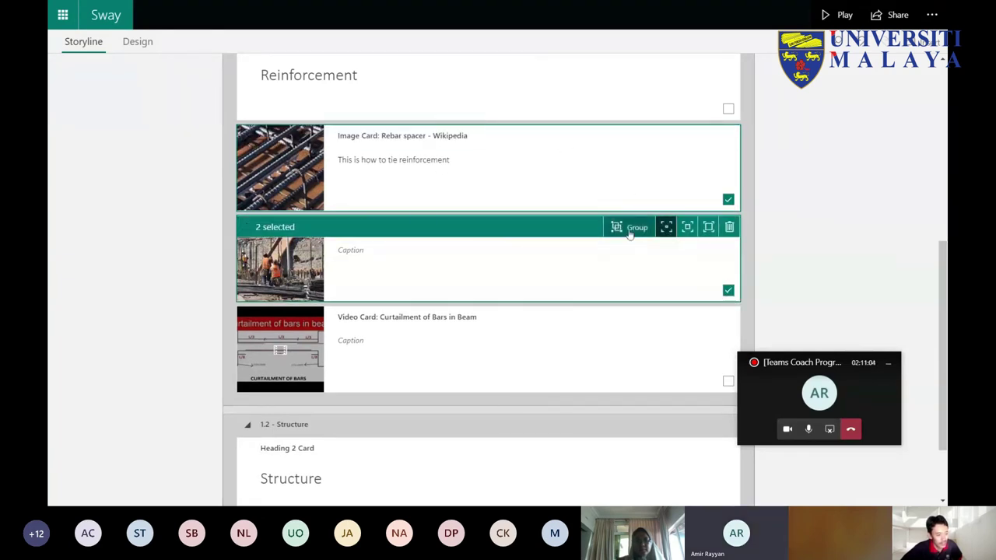
click(632, 227)
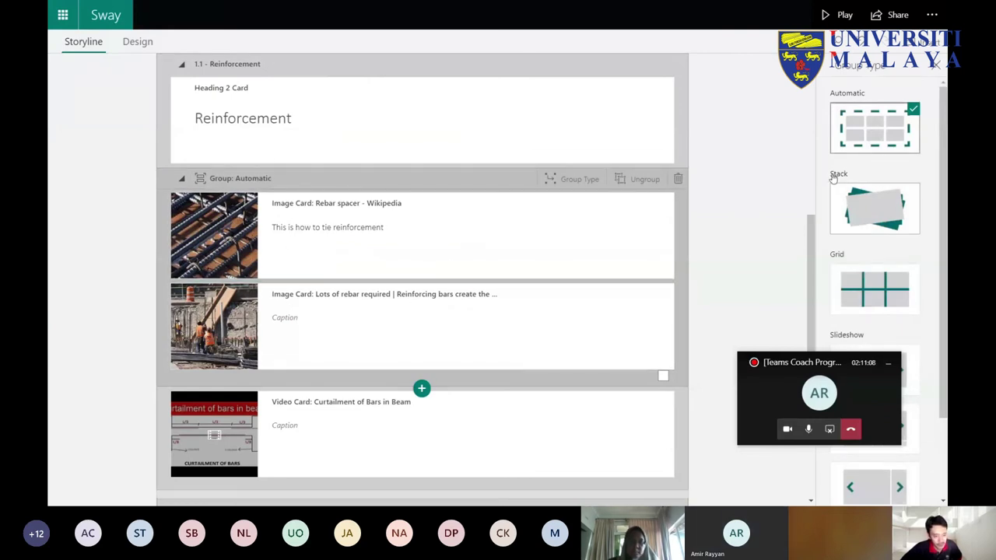
Step: Preview the design and page through it to examine how the grouped reinforcement images are laid out
click(137, 42)
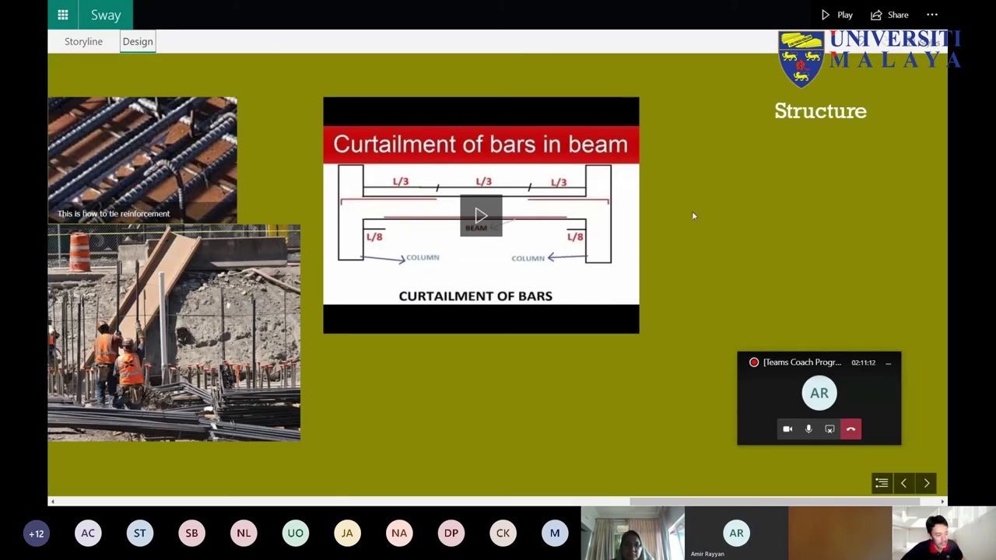
click(903, 483)
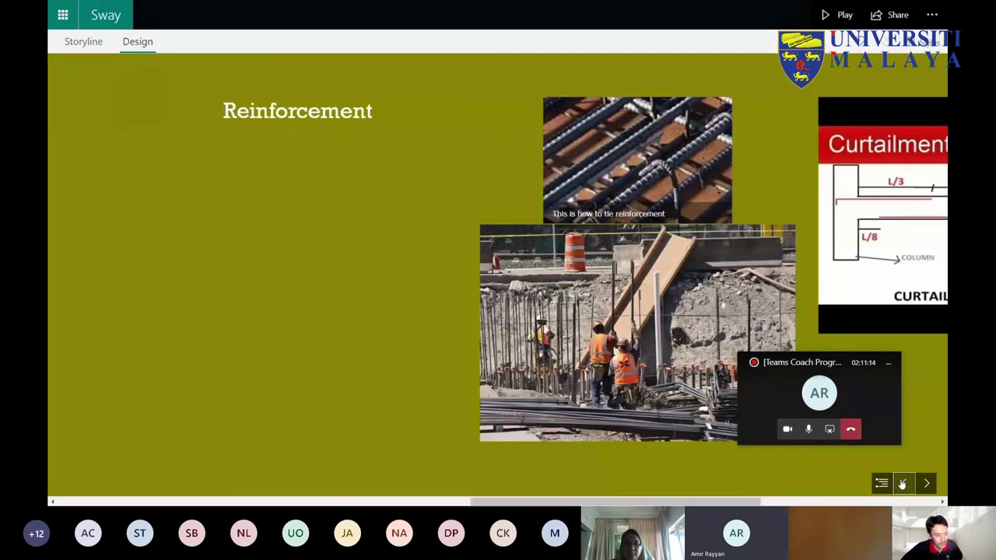
click(903, 484)
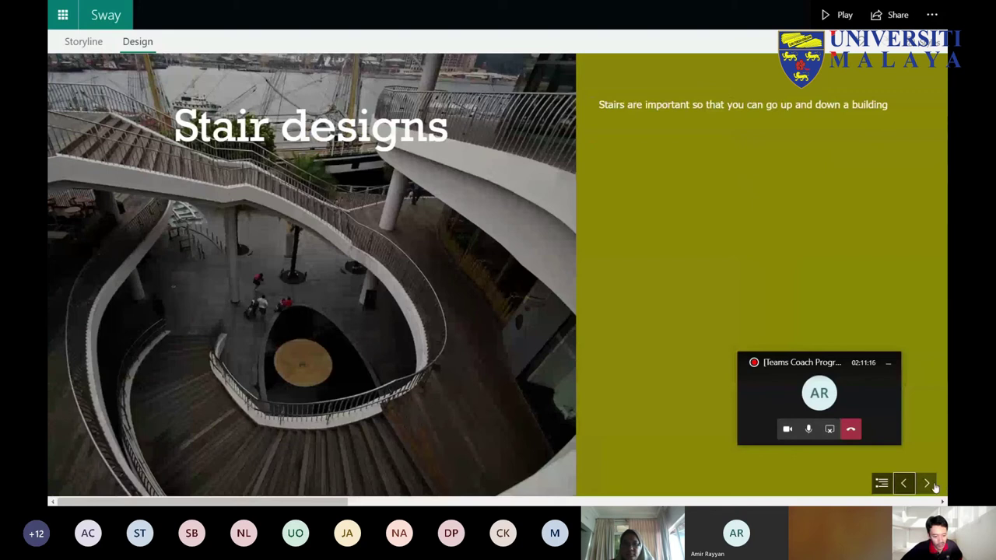
click(930, 483)
click(929, 483)
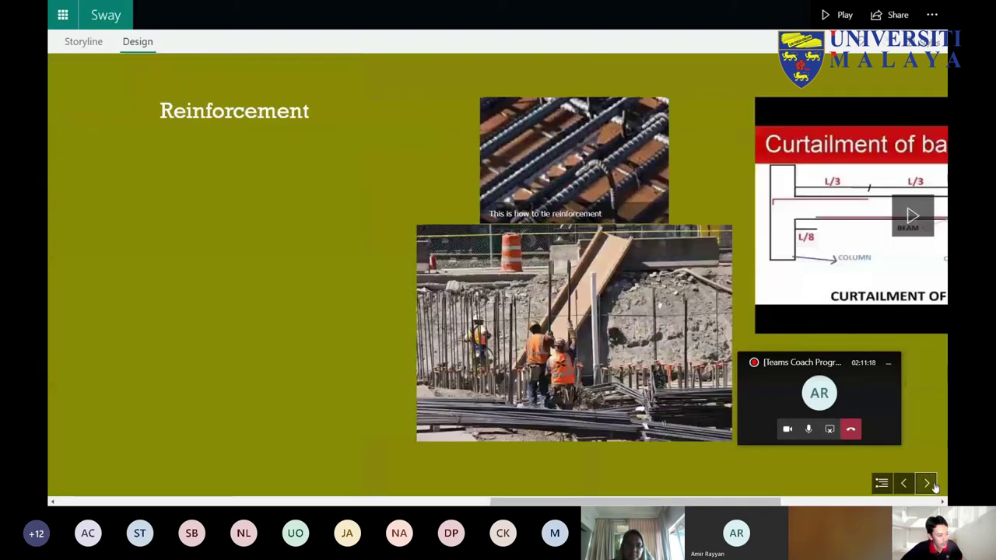
click(928, 483)
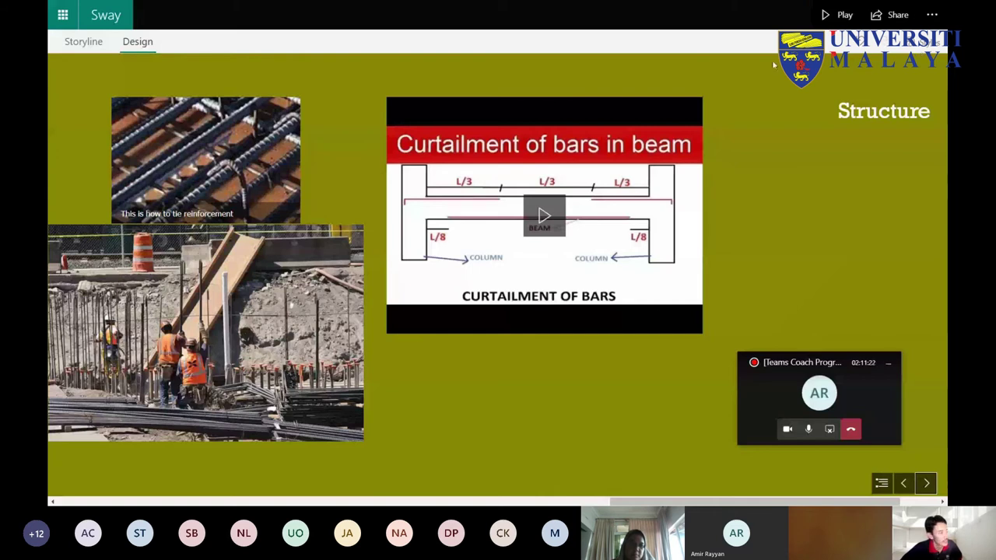
Step: Back in the storyline, change the image group's type to the Slideshow with only previous and next arrows
click(84, 41)
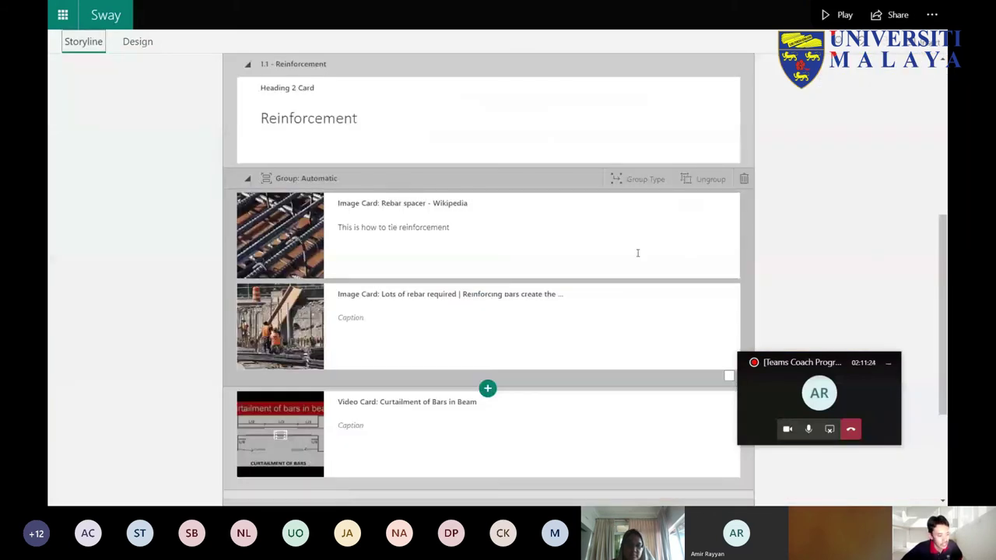
click(637, 253)
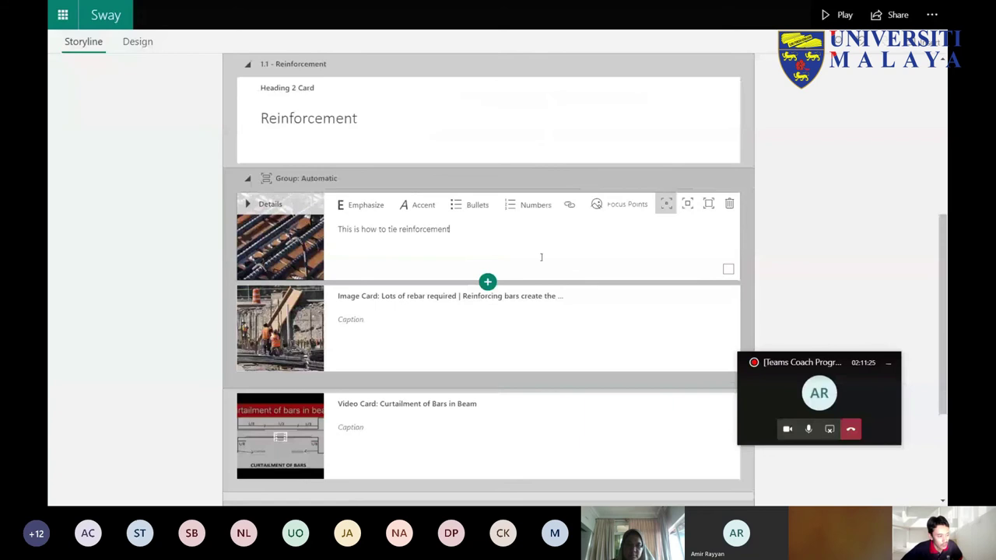
click(284, 180)
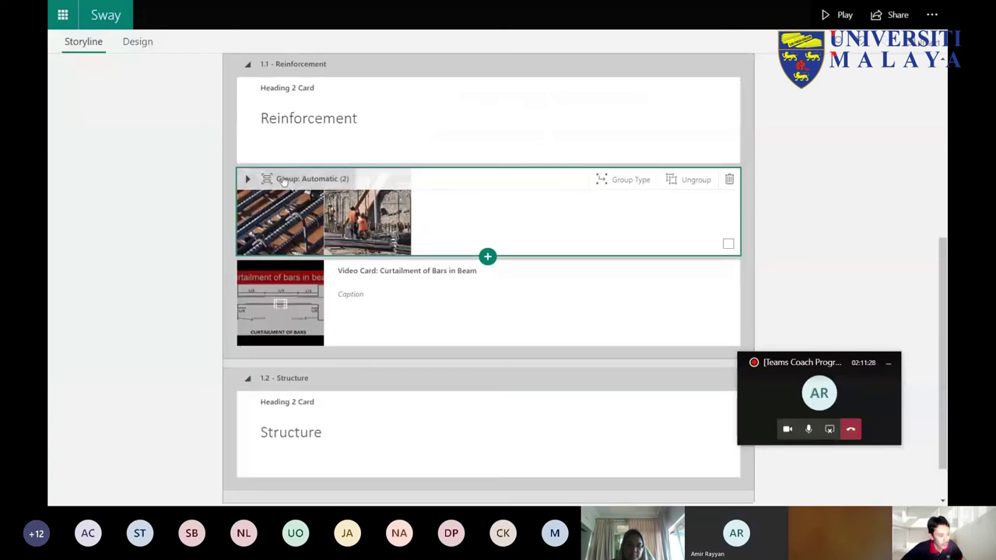
click(636, 181)
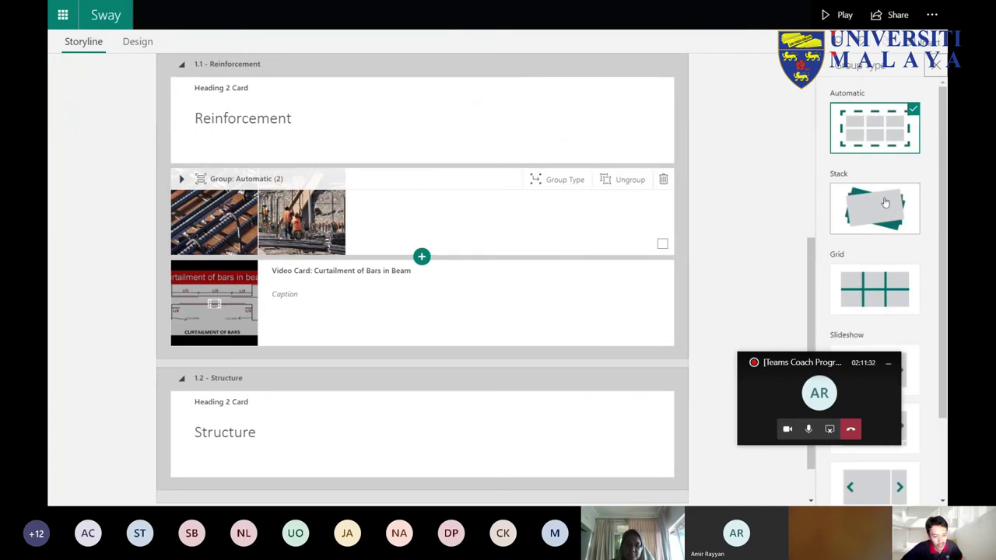
scroll(893, 190, down, 1)
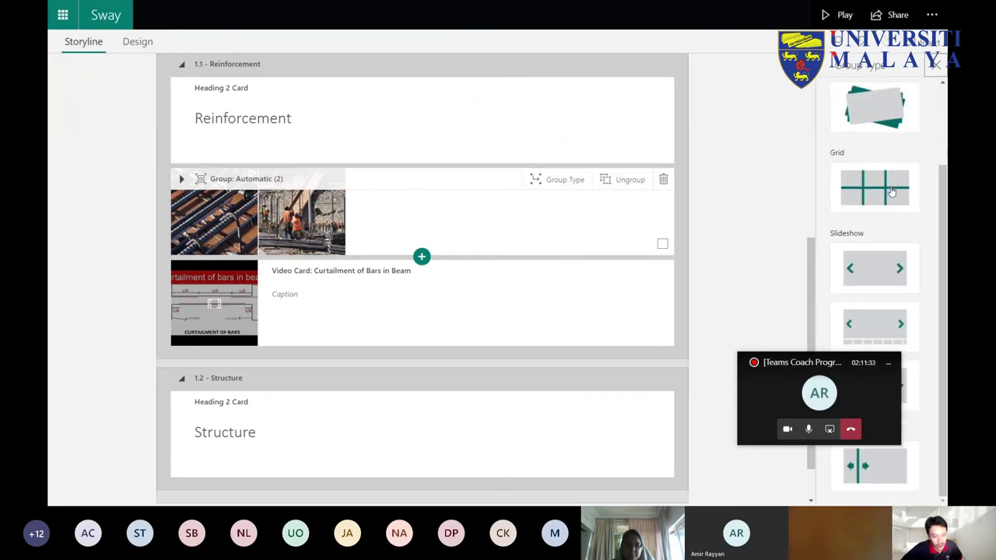
click(874, 270)
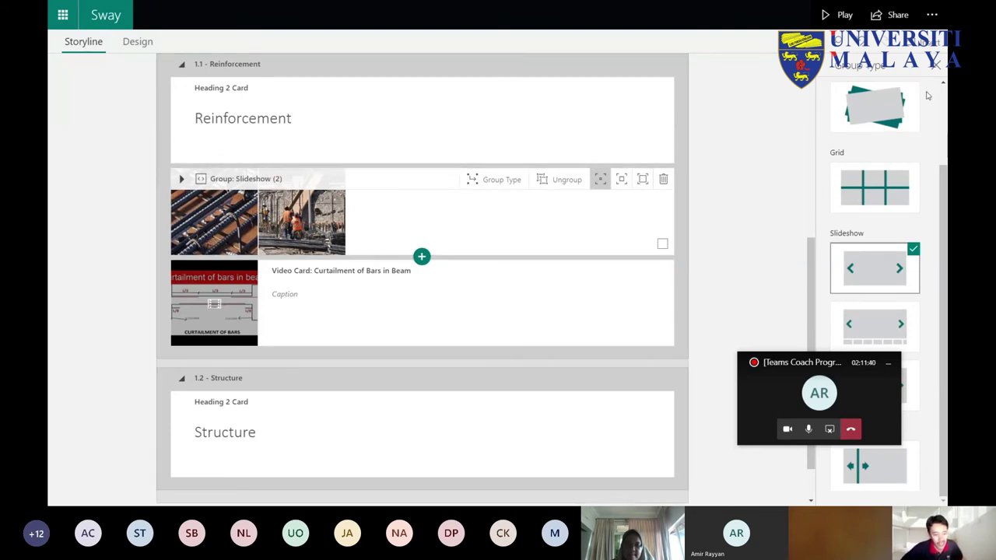
click(932, 67)
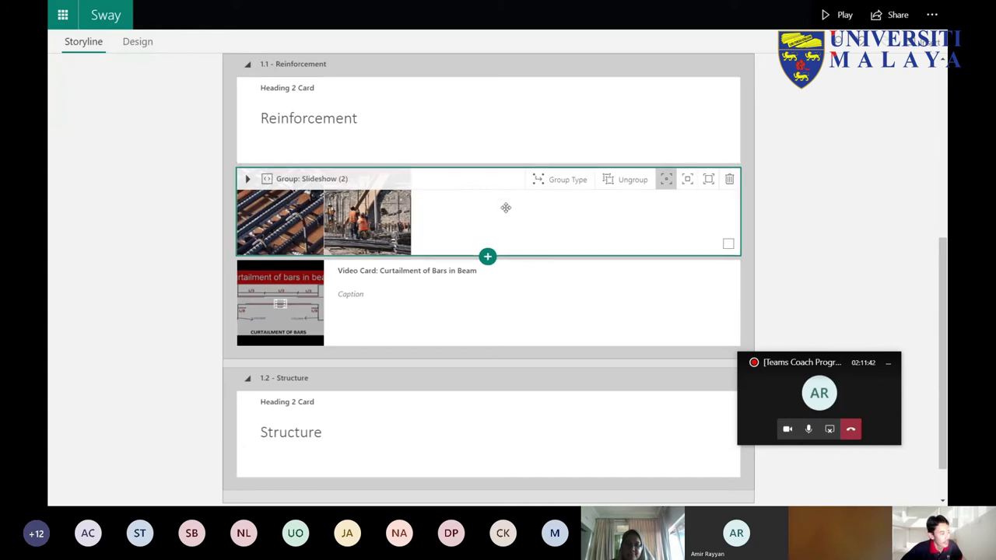
Step: Preview the Reinforcement slideshow in the design and flip between the rebar and construction images
click(138, 42)
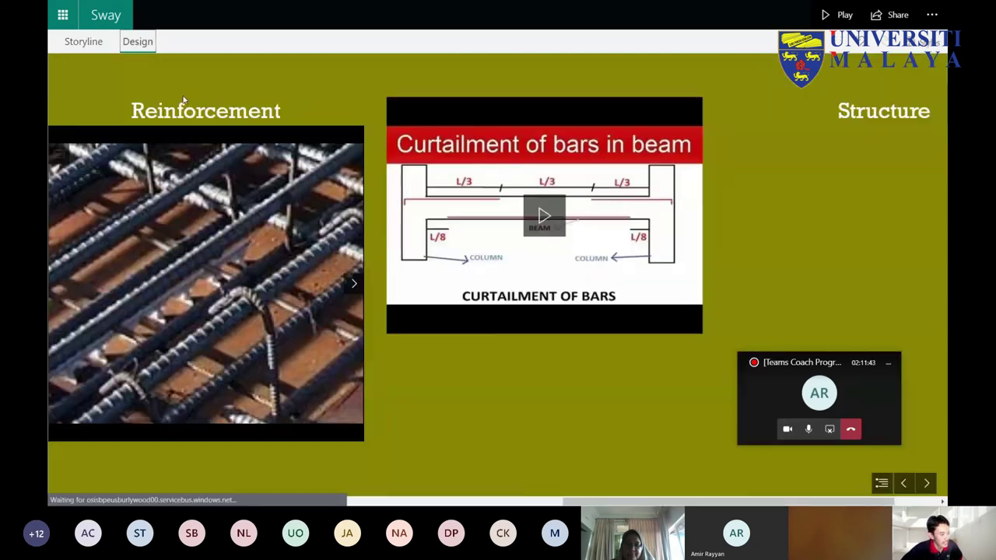
click(907, 484)
click(908, 483)
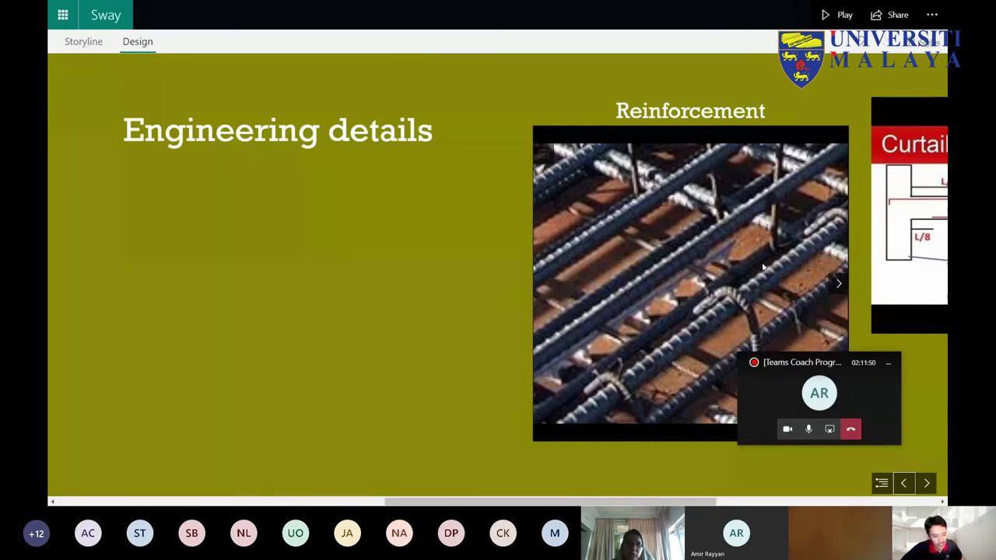
click(539, 283)
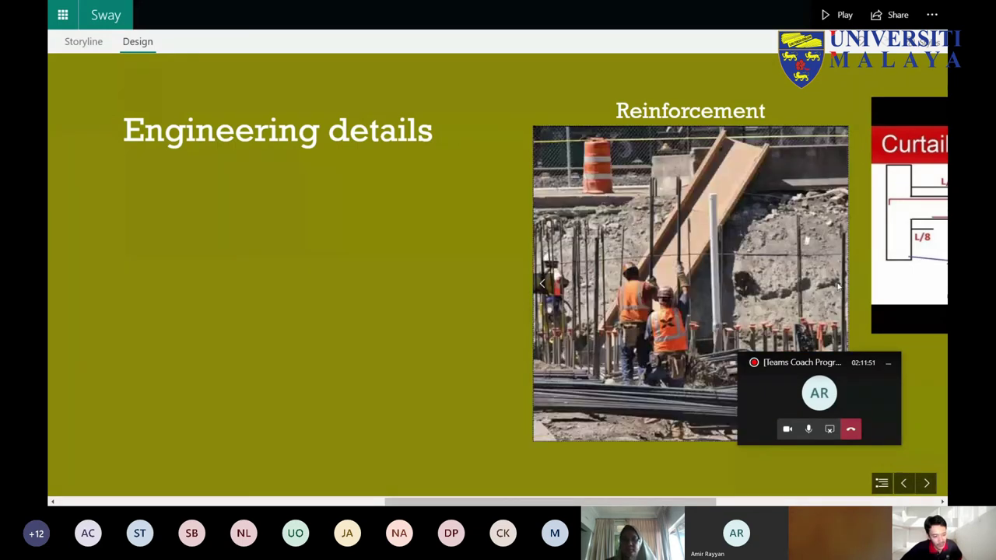
click(539, 283)
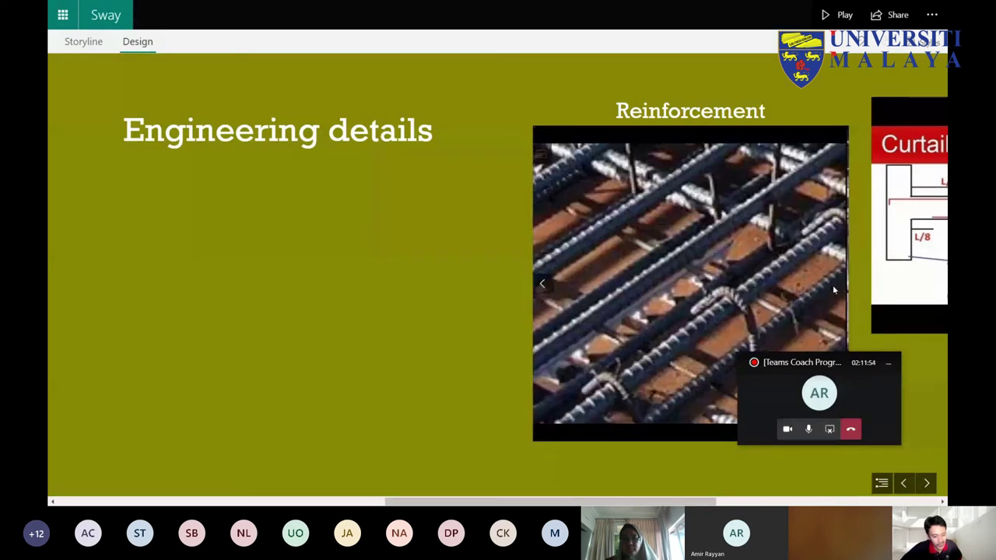
click(838, 283)
click(838, 283)
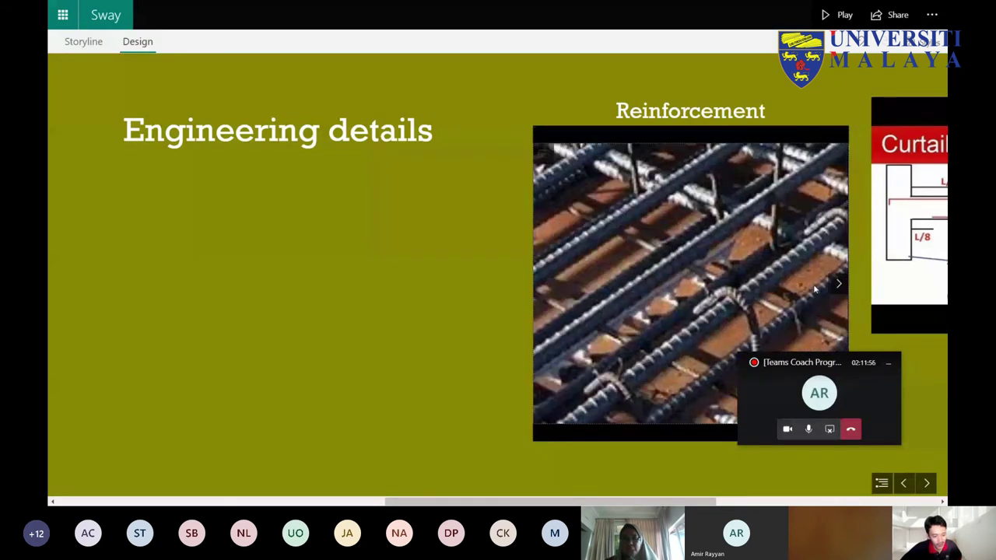
click(838, 283)
Step: Advance the design to the "Curtailment of Bars in Beam" video and play it
click(926, 484)
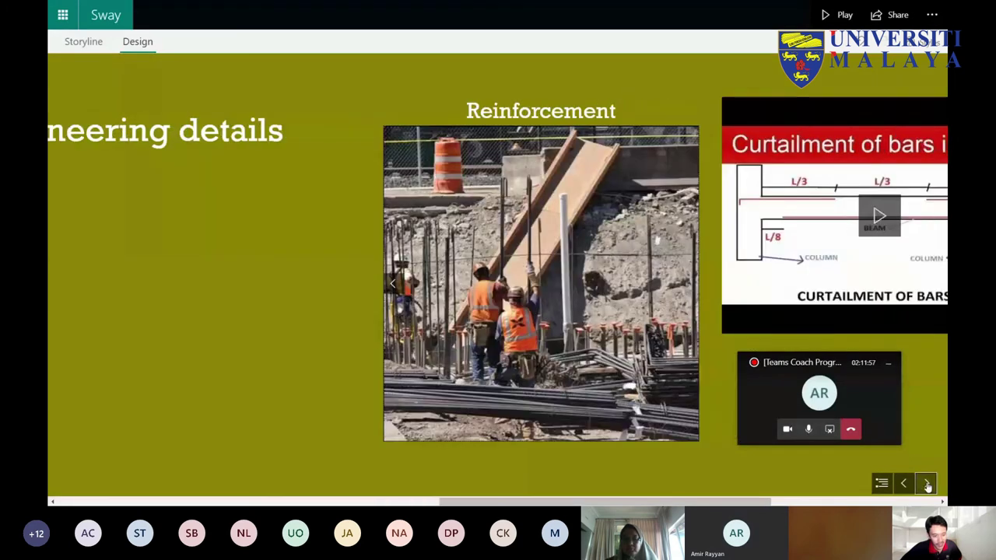
click(926, 483)
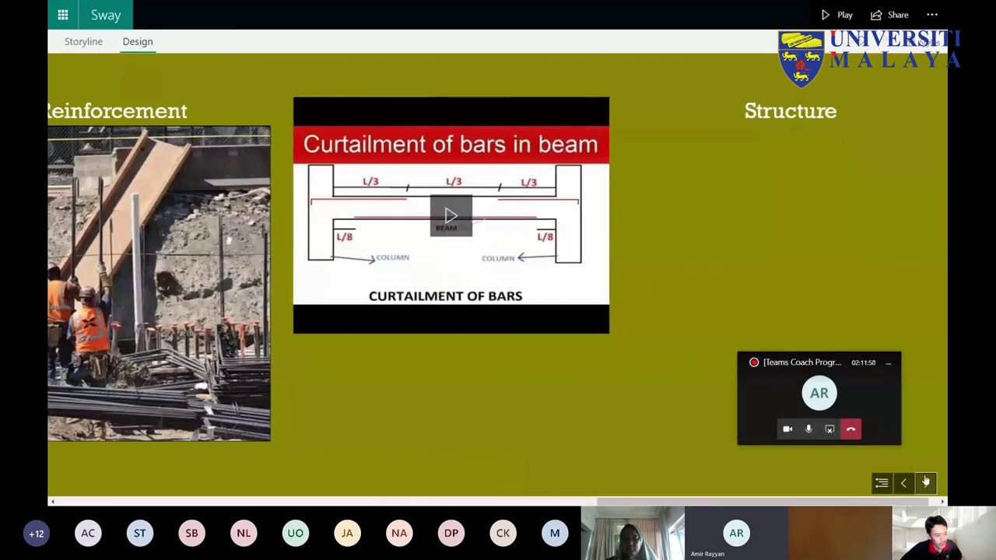
click(447, 216)
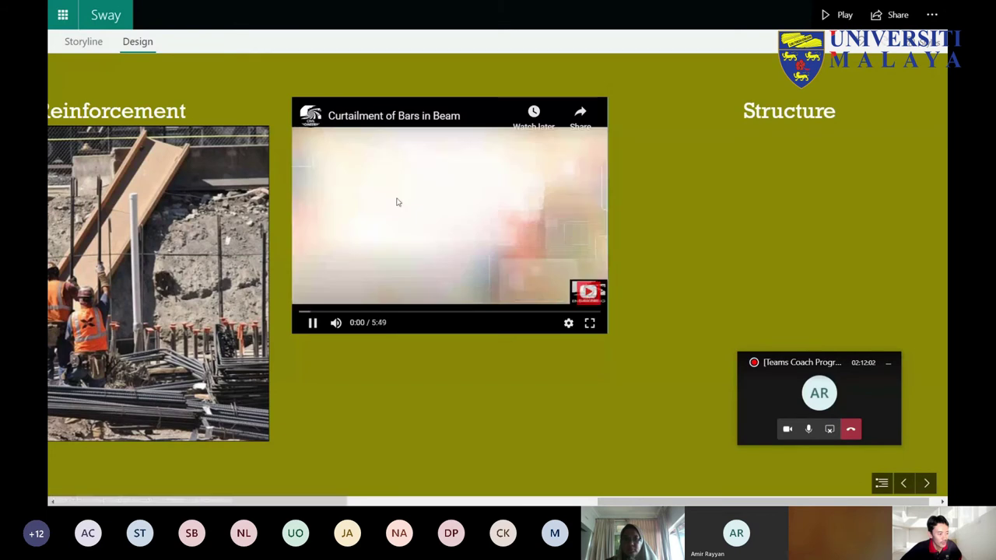
Step: Pause the beam video and, back in the storyline, add an empty video card beneath the Structure heading
click(313, 324)
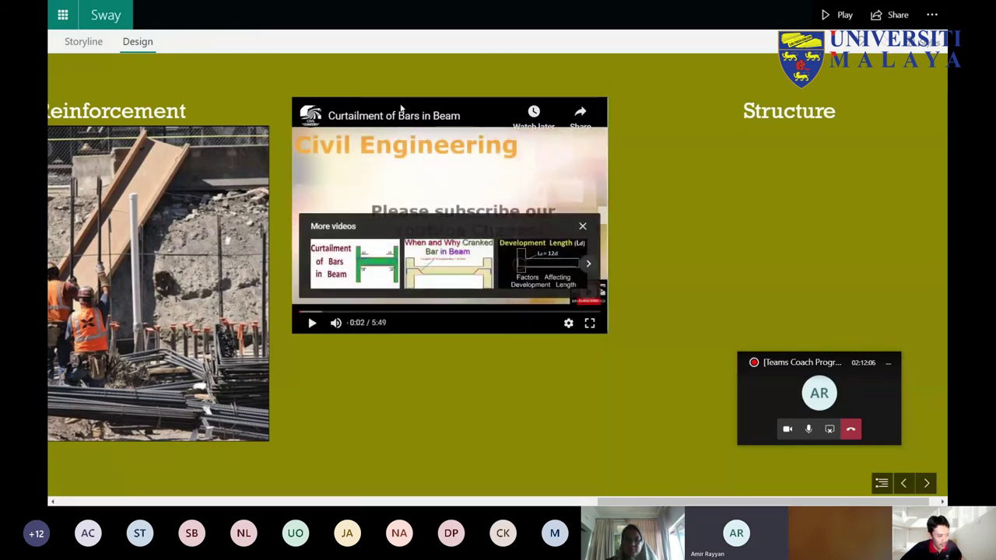
click(83, 41)
scroll(522, 206, down, 1)
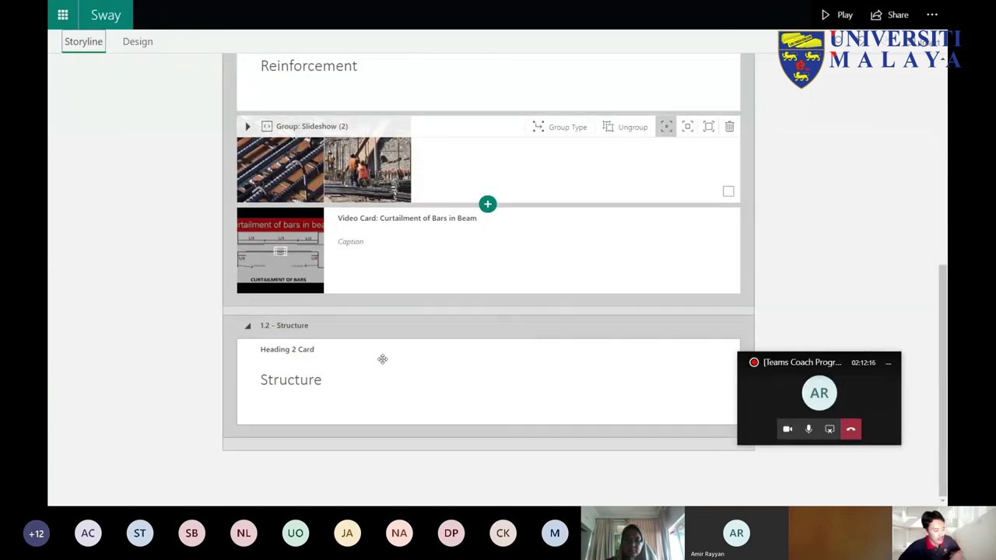
click(488, 436)
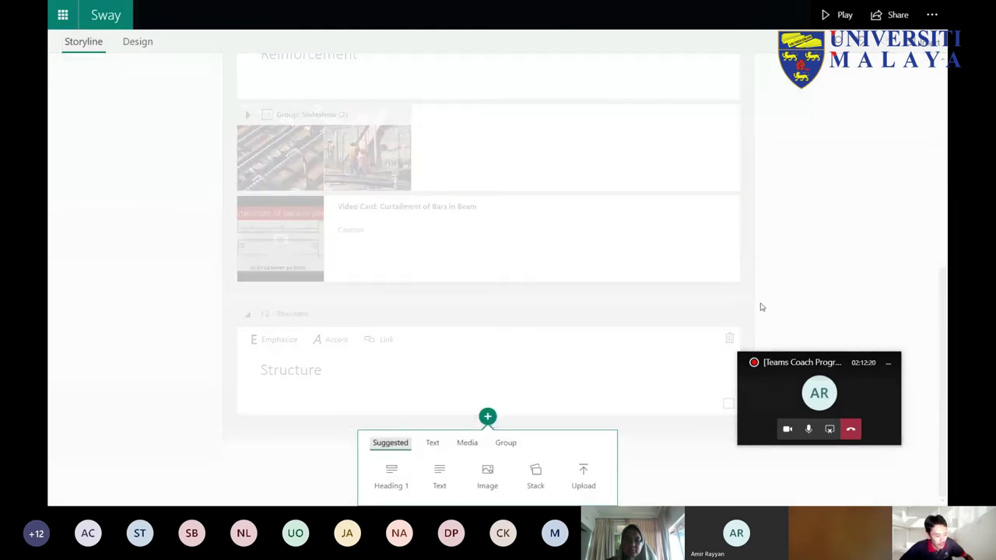
click(435, 445)
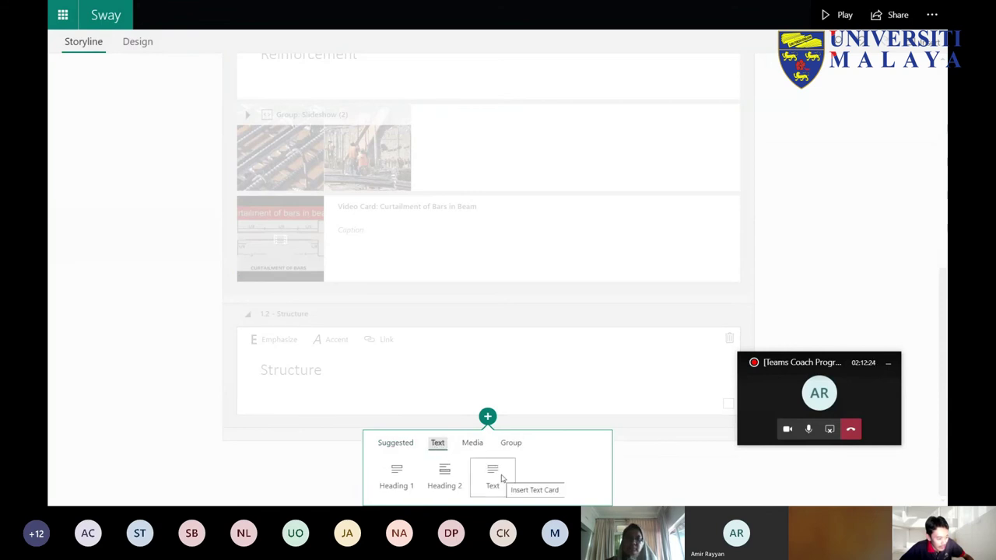
click(476, 444)
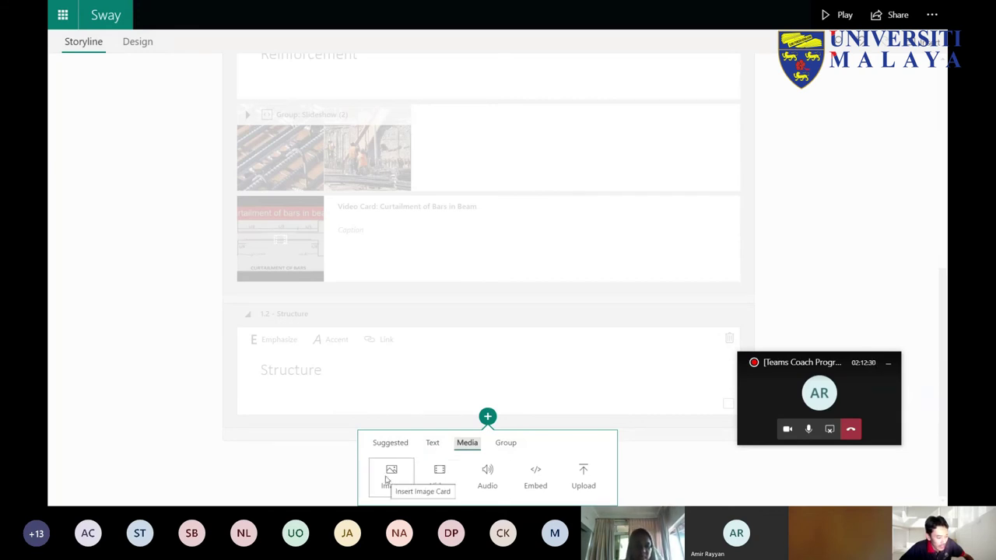
click(440, 476)
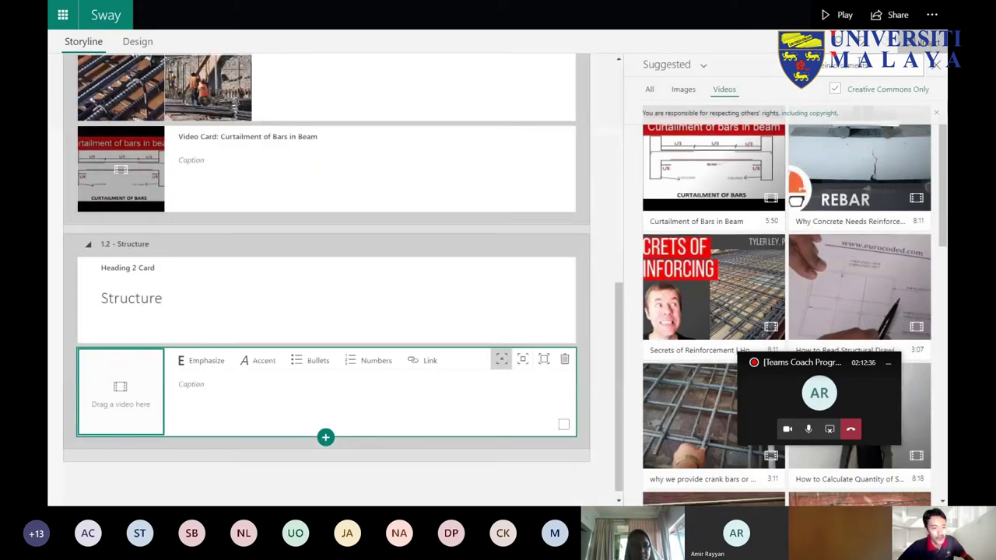
Step: Search the suggested videos for "staircase reinforcement" and place "stairs reinforcment 2" in the empty video card
click(844, 65)
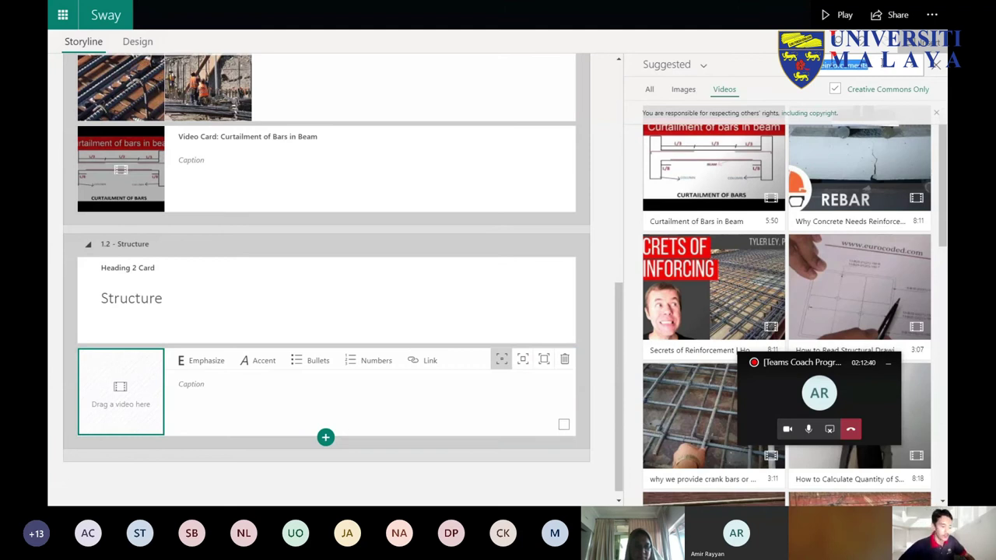
key(BackSpace)
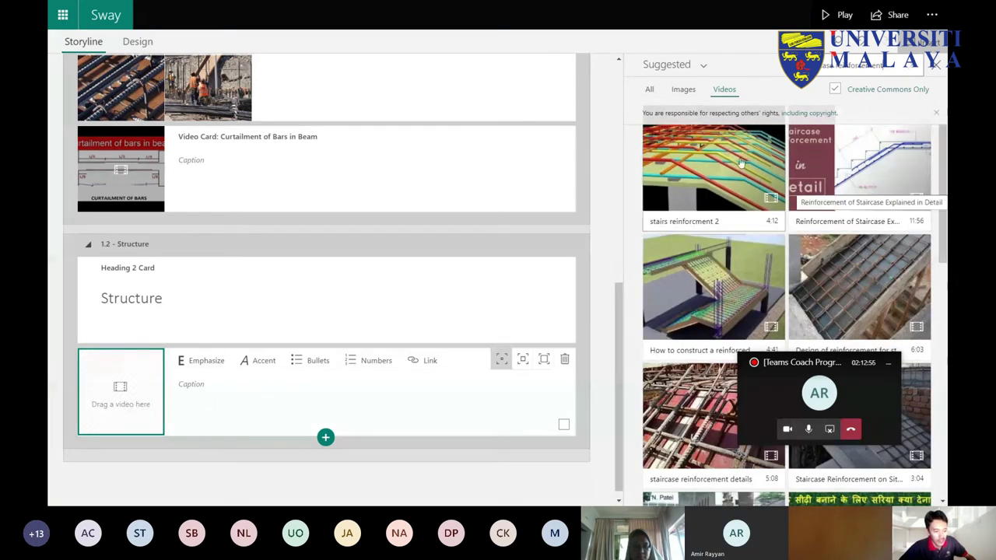
drag(737, 154, 167, 385)
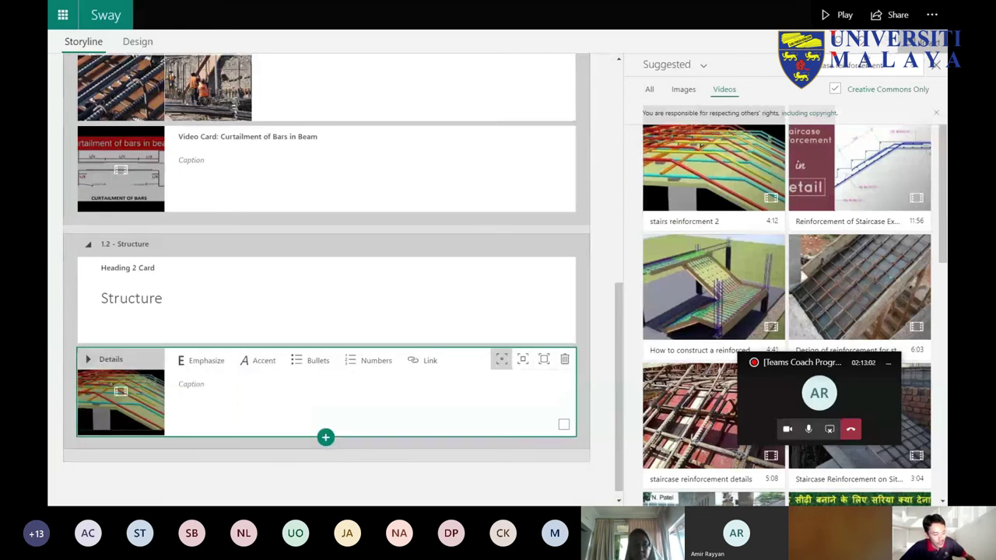
Step: Leave full screen, open youtube.com in a new browser tab and search it for "staircase design"
key(F11)
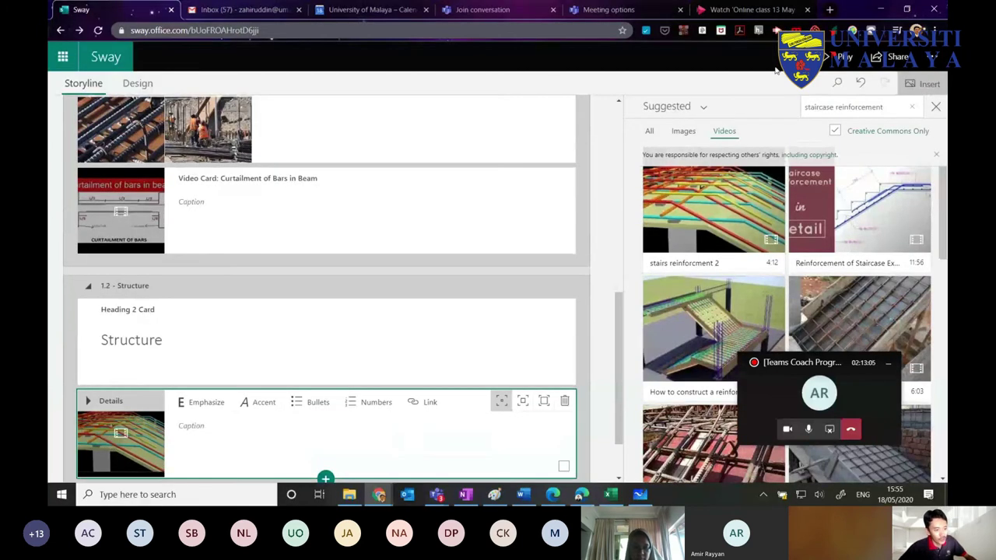
click(830, 9)
text(youtube.com)
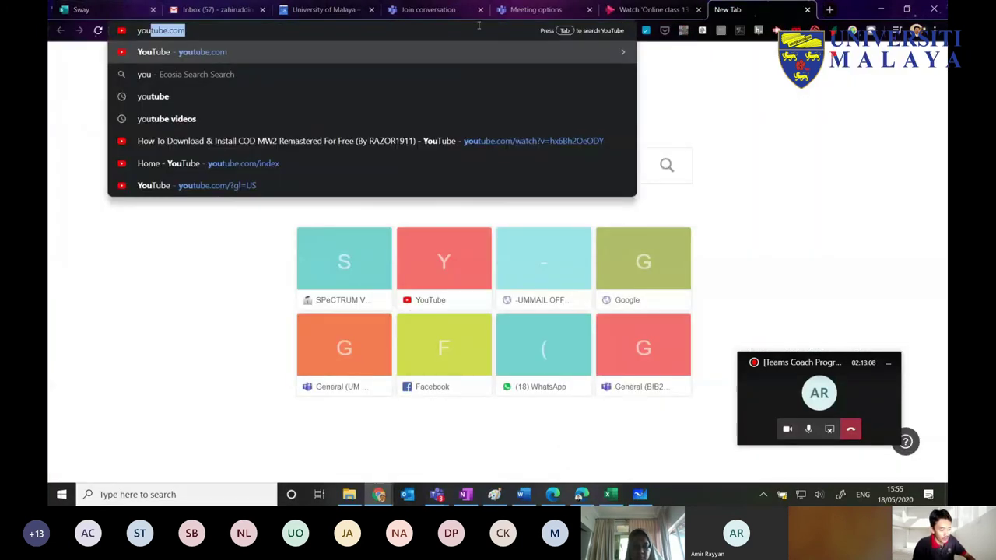
key(Return)
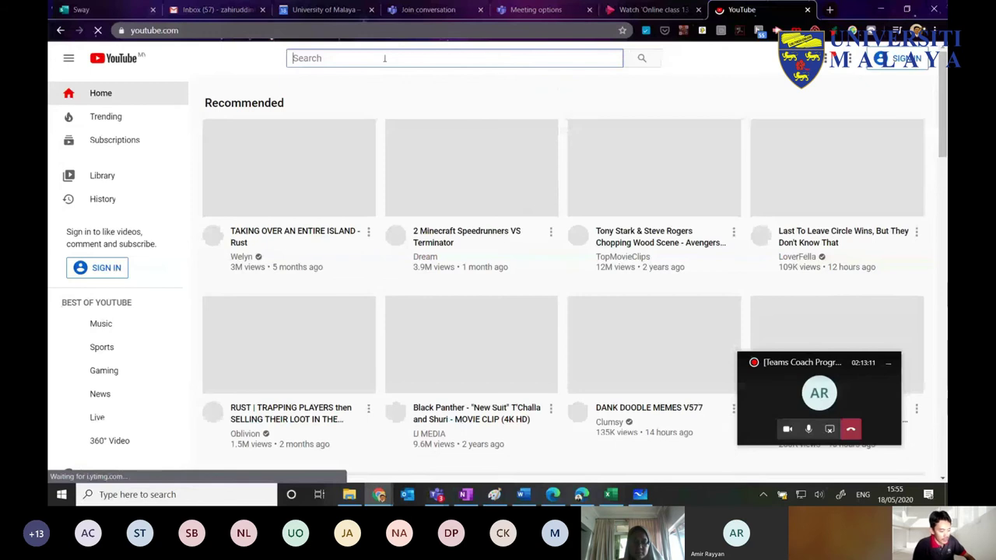
text(staicase)
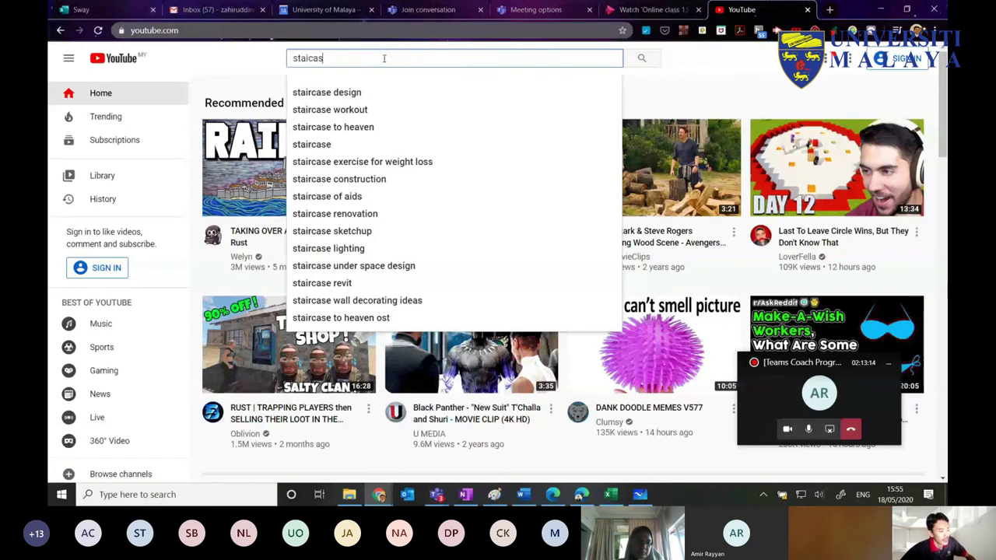
click(366, 98)
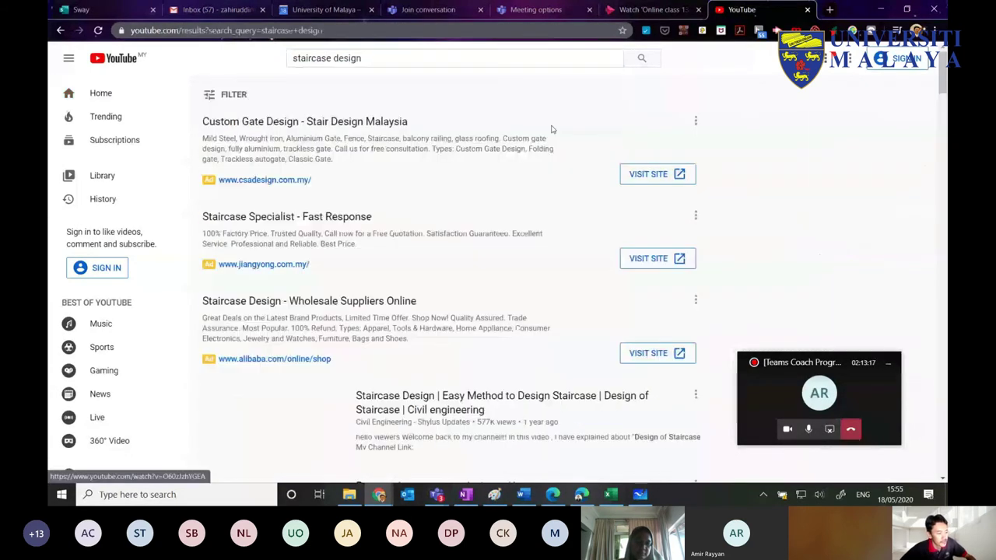
Step: Open the "Staircase Design | Easy Method to Design Staircase" video, pause it and copy its share link
scroll(498, 202, down, 3)
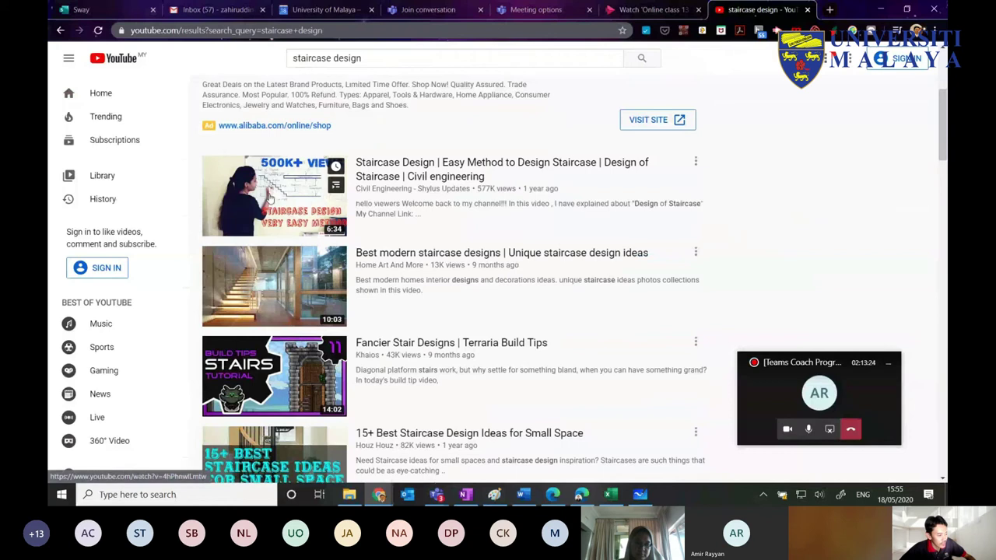
click(274, 199)
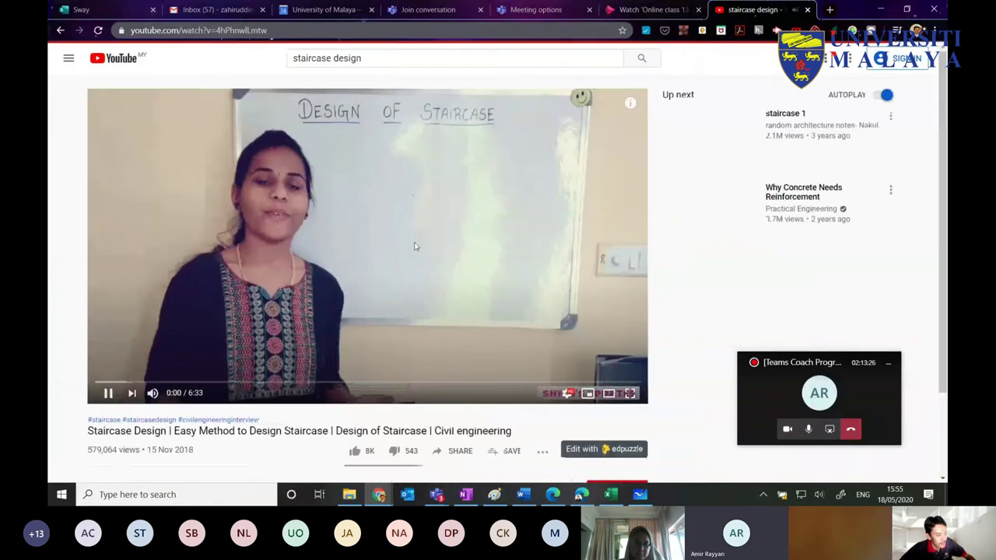
click(108, 393)
scroll(459, 312, down, 3)
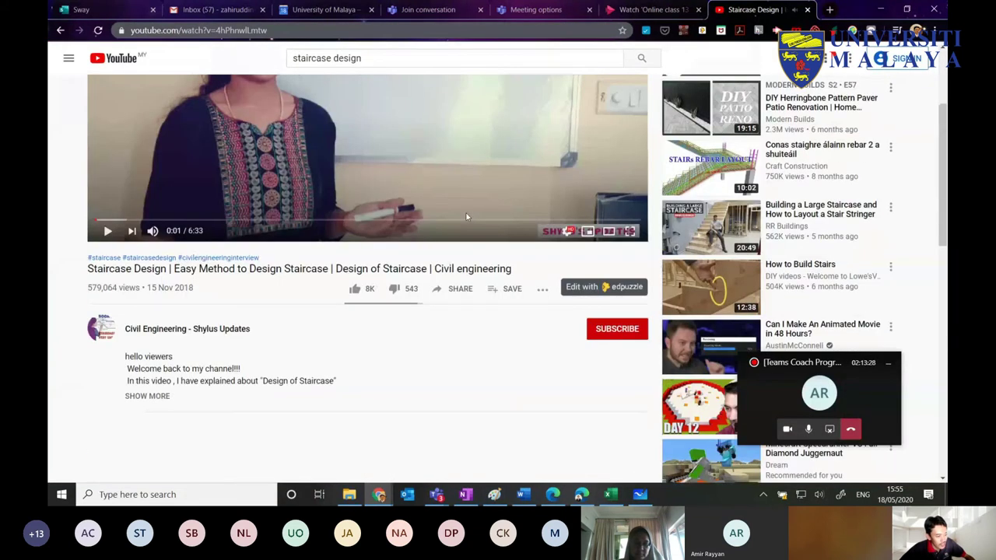
click(460, 277)
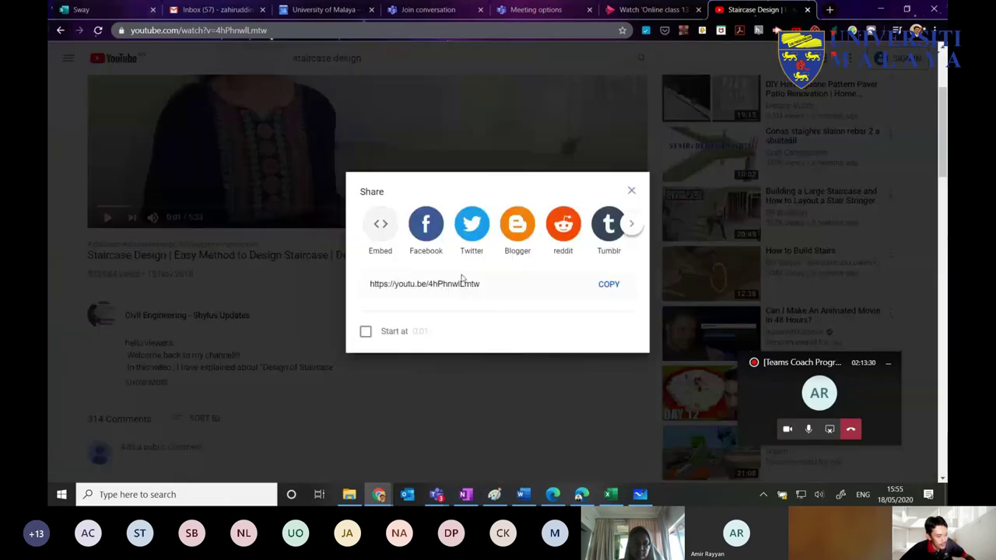
click(607, 285)
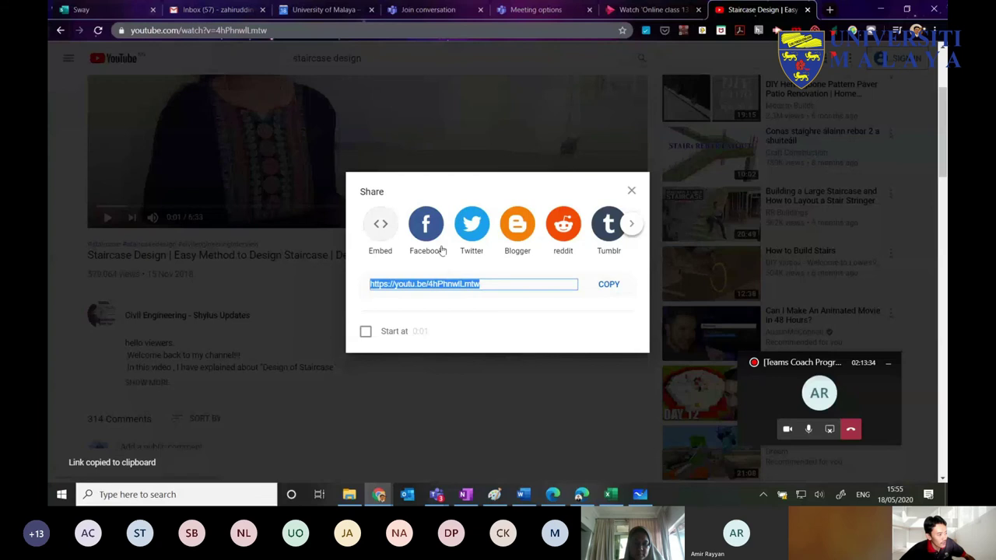
Step: Return to Sway and search the video sources with the copied YouTube link in place of the previous search text
click(102, 11)
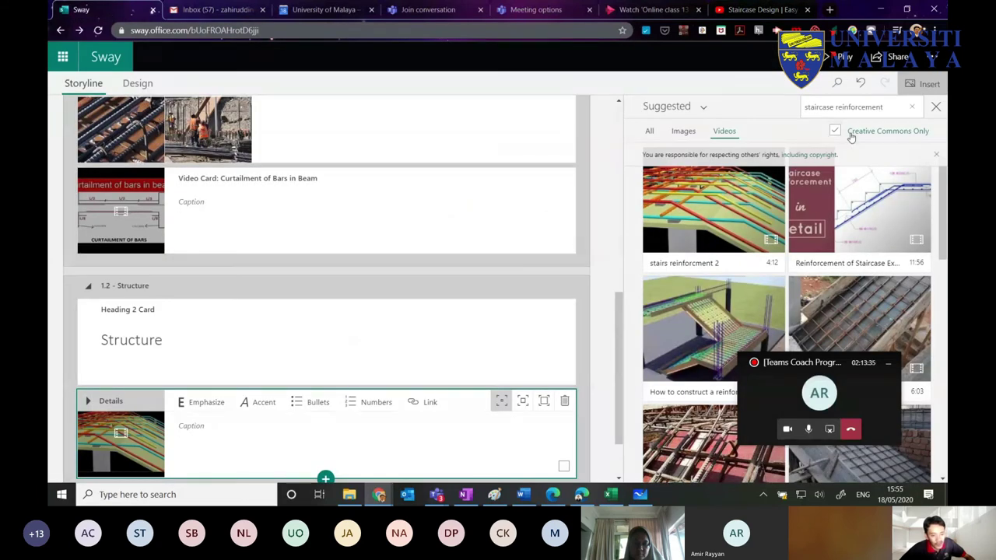
click(910, 109)
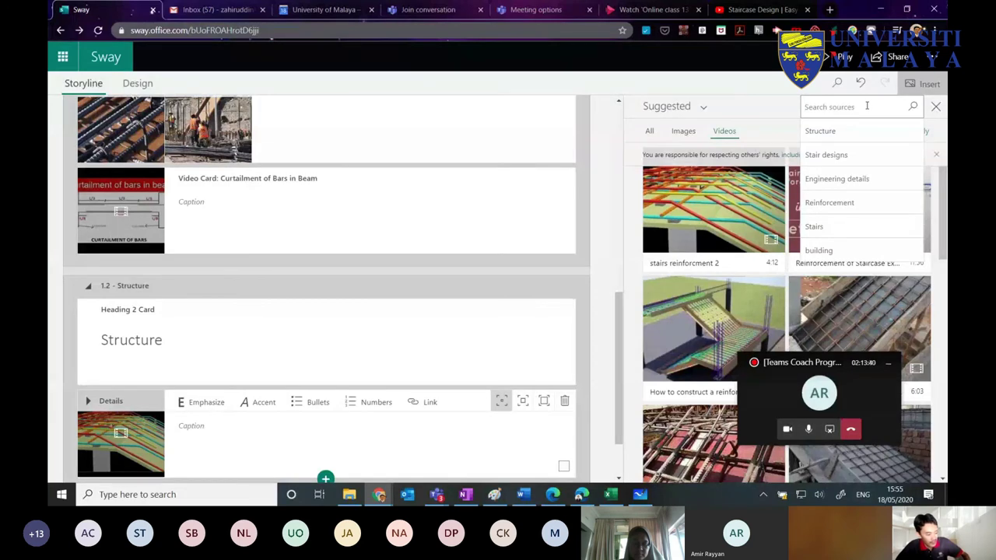
key(ctrl+v)
key(Return)
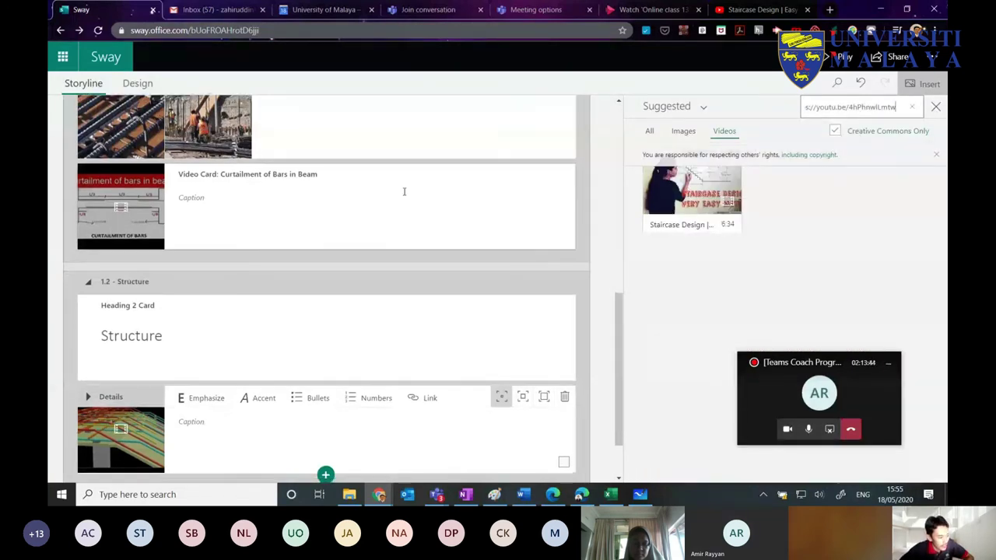
Step: Add another video card below the stairs reinforcement video and fill it with the Staircase Design video found by link
scroll(404, 191, down, 2)
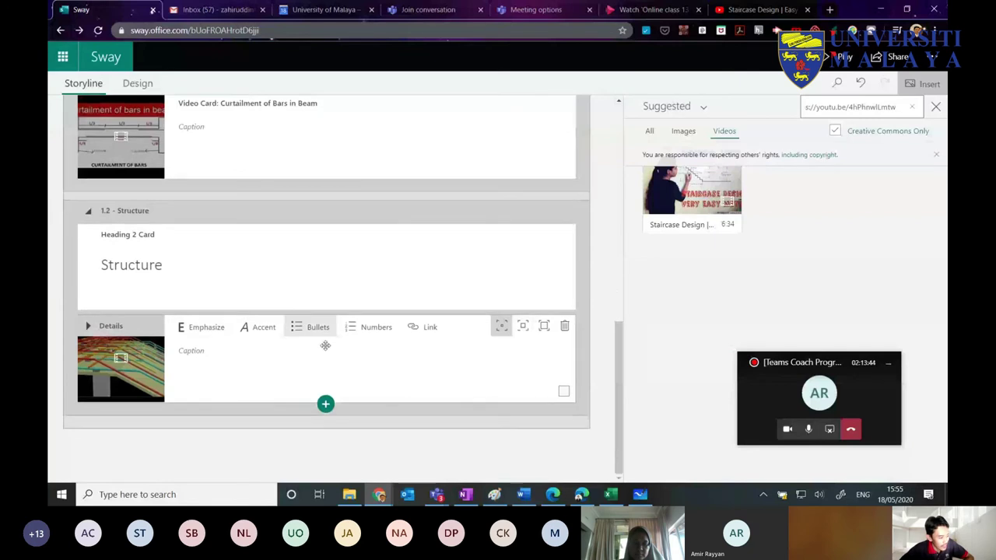
click(326, 404)
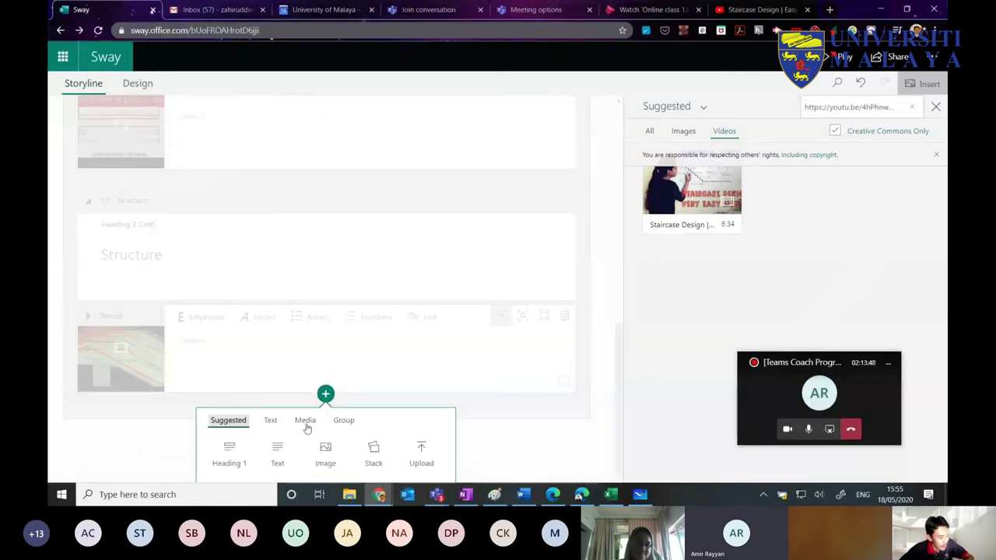
click(306, 424)
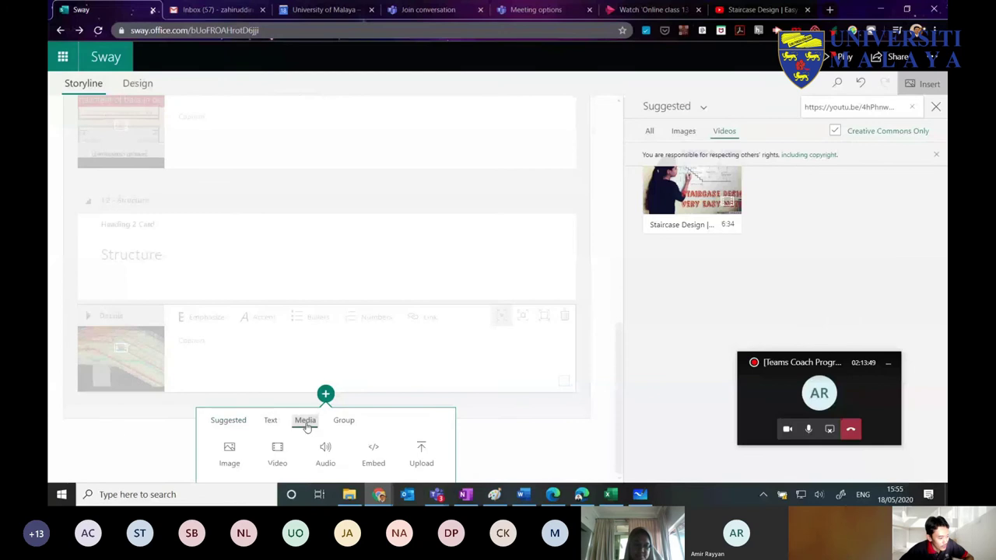
click(278, 453)
drag(691, 190, 125, 366)
scroll(366, 239, up, 2)
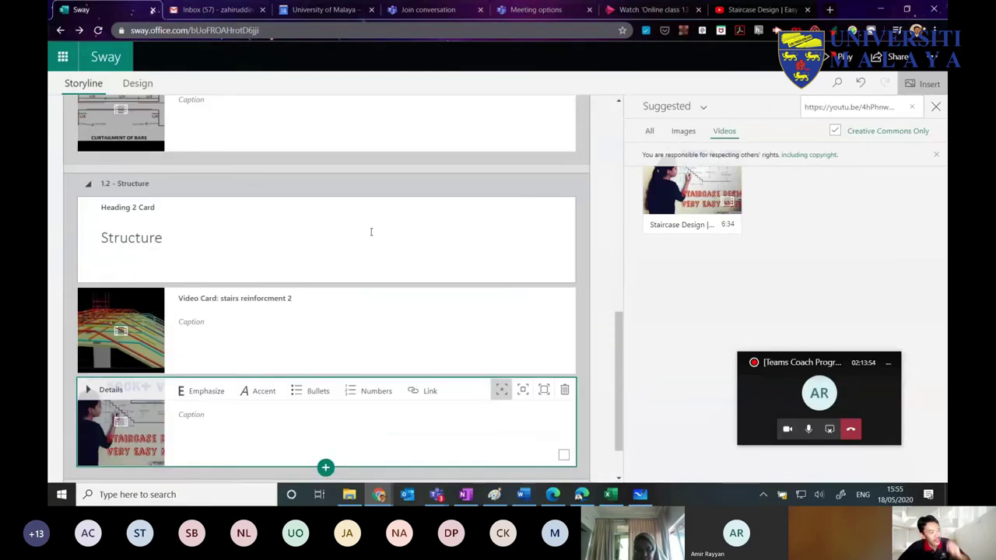
Step: Preview the Structure section with its two videos in the design, and return to the storyline
scroll(371, 232, down, 2)
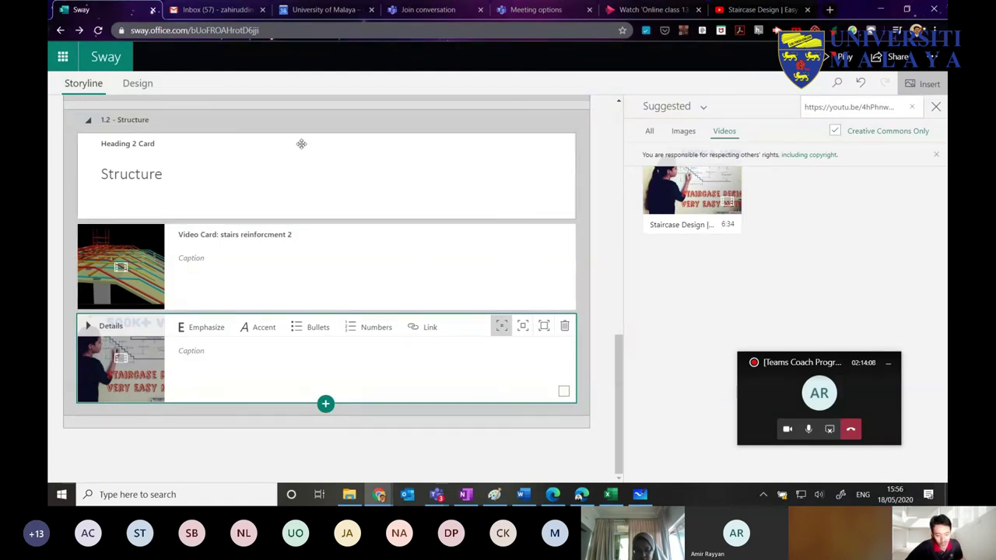
click(141, 84)
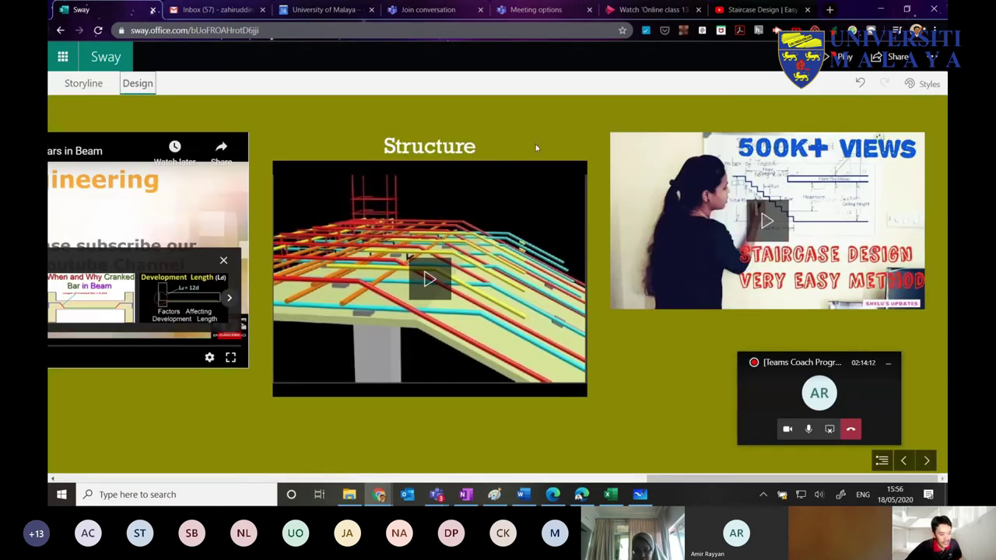
click(83, 84)
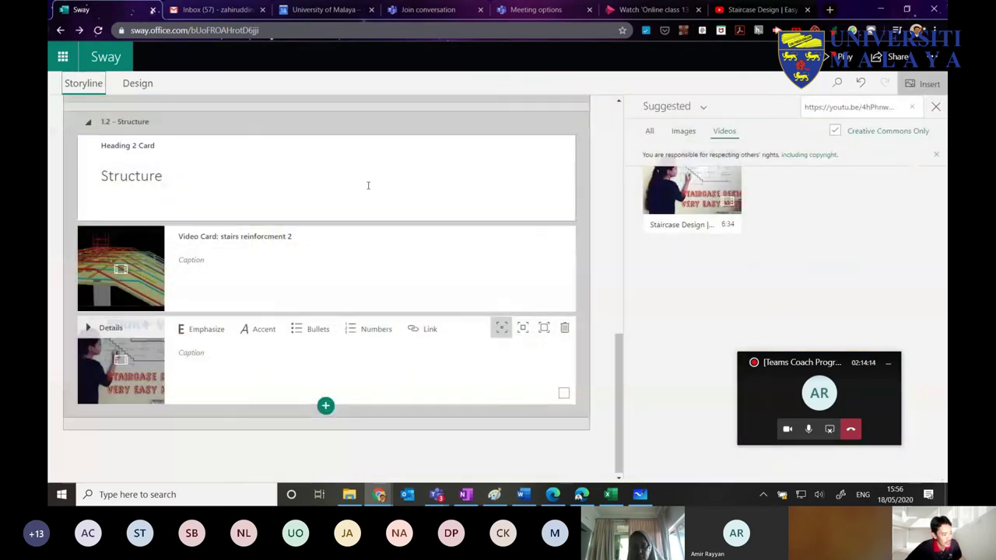
Step: Open the "Microsoft Teams Classroom Learning" Sway from My Sways and examine its storyline down to the slideshow group's Teams grid images
click(92, 57)
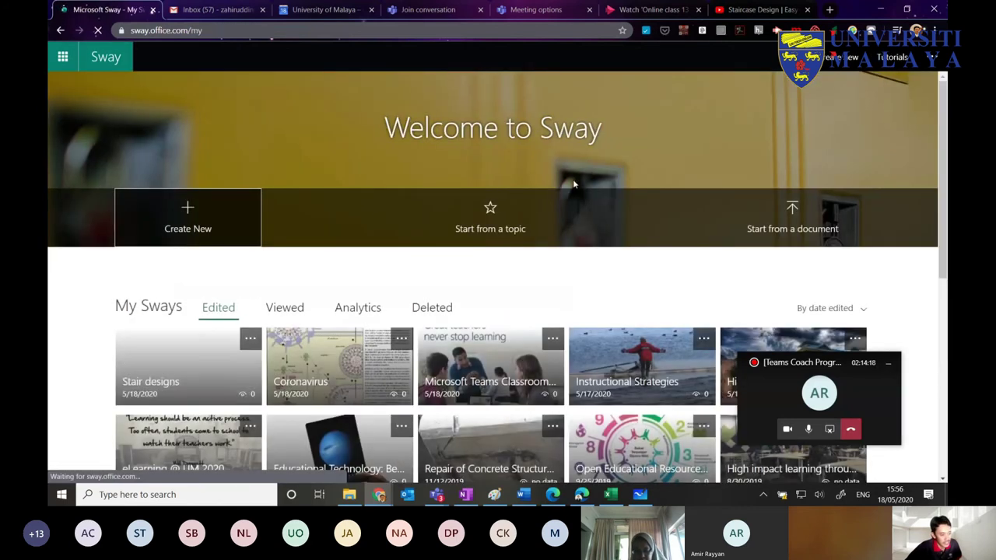
scroll(377, 231, down, 2)
scroll(378, 234, down, 3)
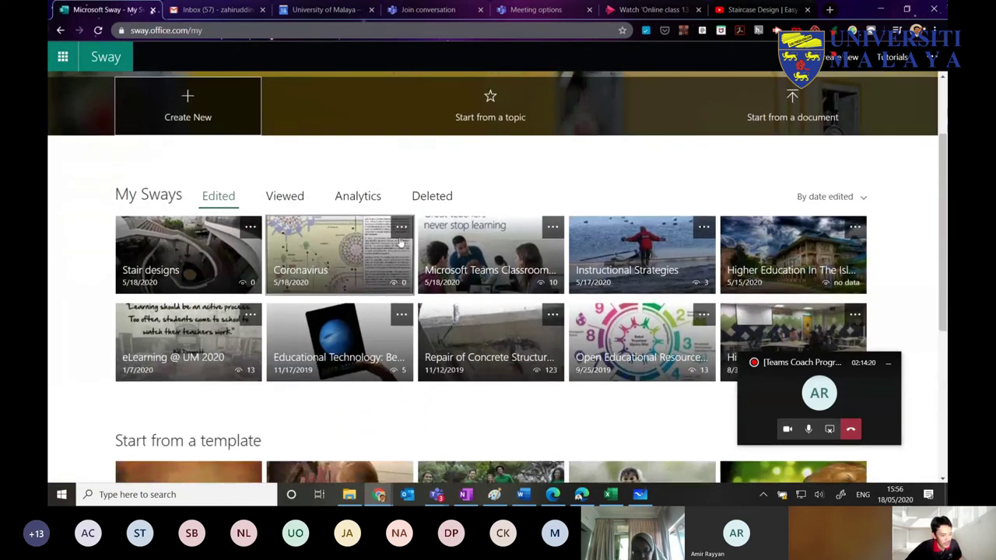
click(545, 234)
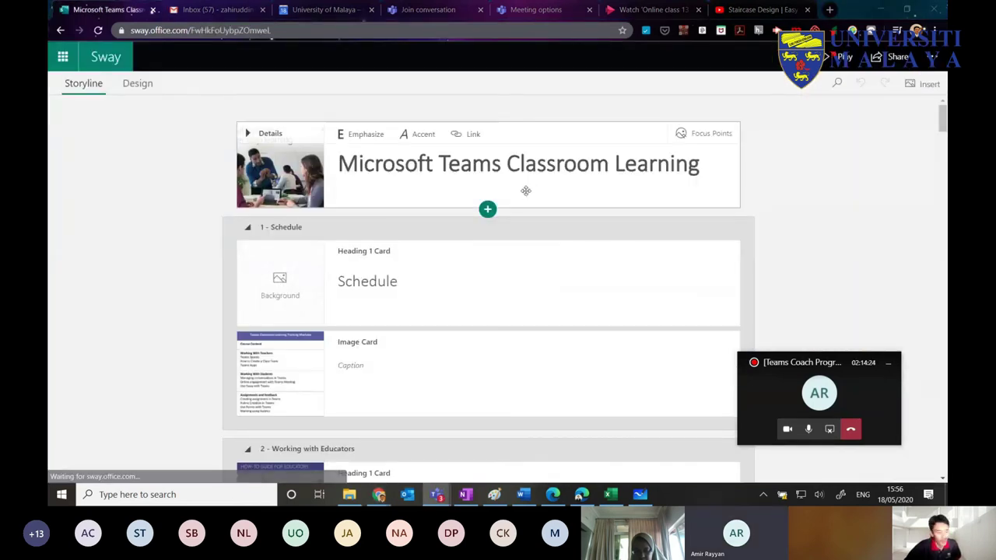
scroll(520, 264, down, 10)
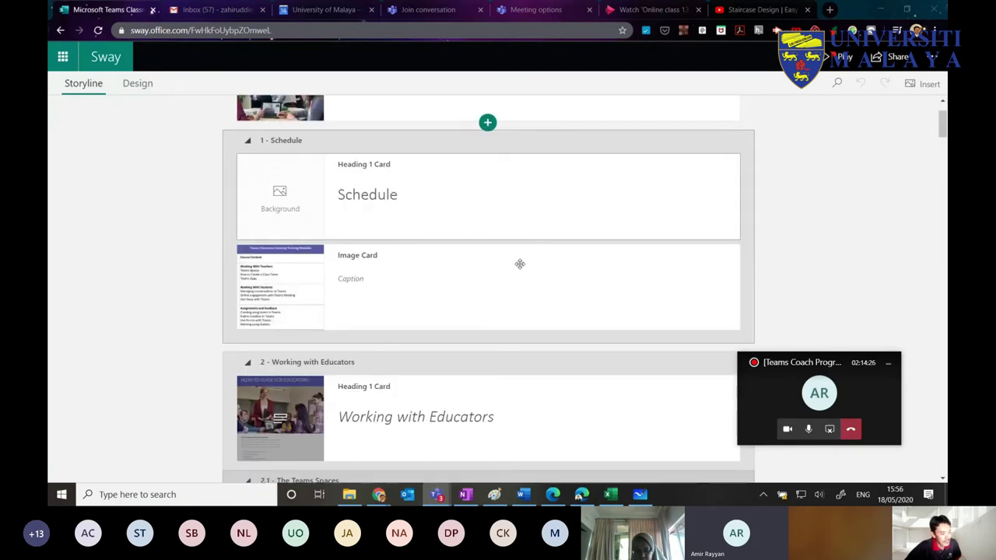
scroll(527, 252, down, 5)
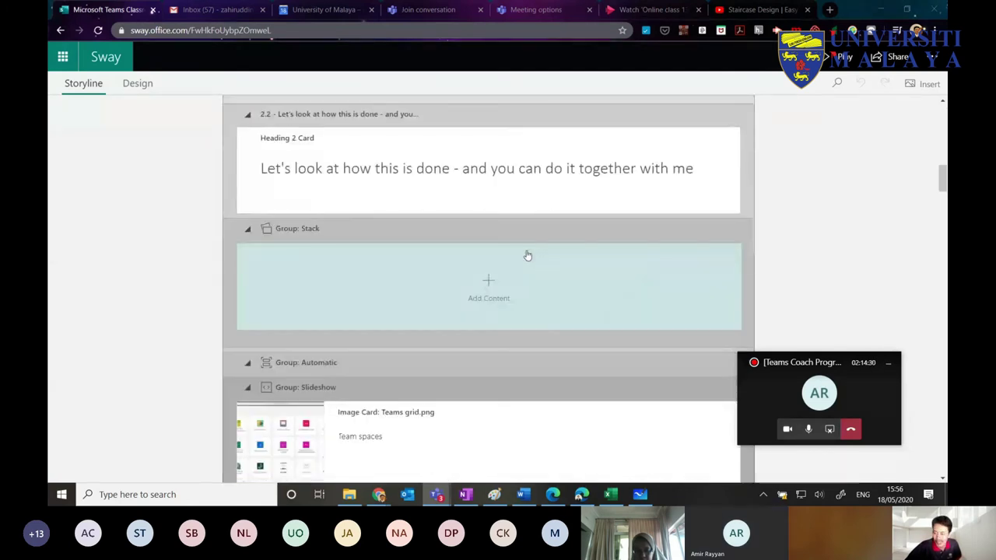
scroll(509, 231, down, 3)
scroll(509, 233, down, 1)
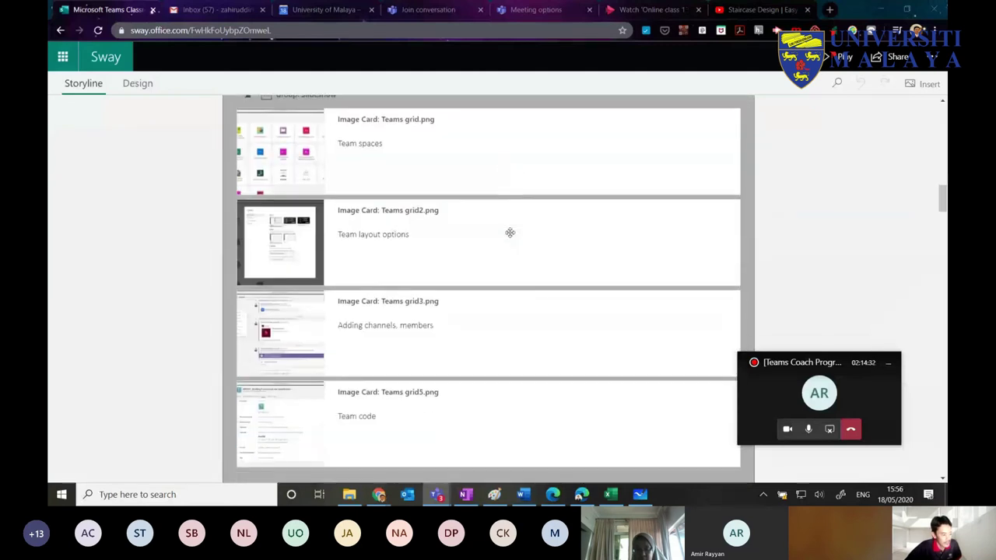
Step: Examine the storyline from the Teams grid images through the "Online engagement with Teams Meeting" section to the simple presentation exercise heading
scroll(510, 232, down, 5)
scroll(510, 232, up, 2)
scroll(509, 232, down, 4)
scroll(509, 233, down, 8)
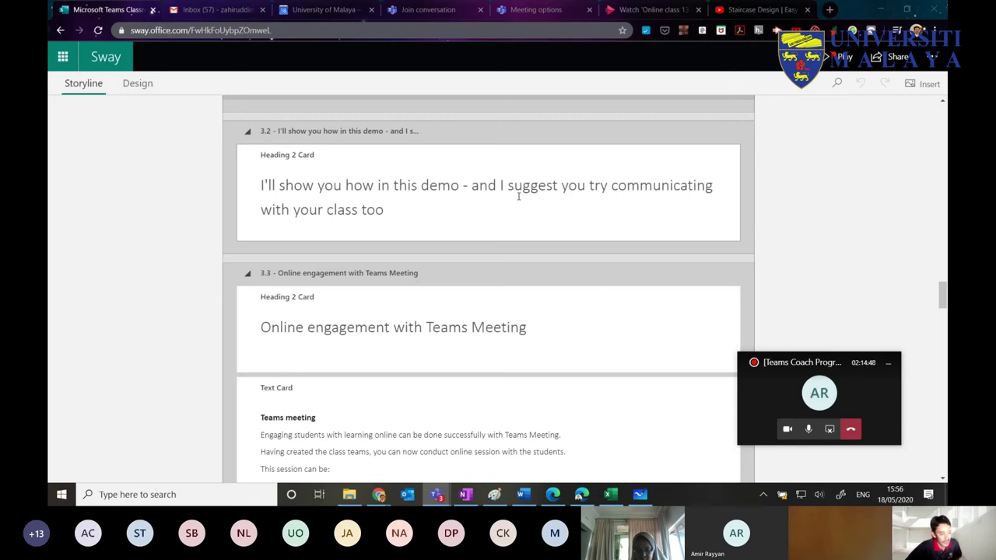
scroll(514, 241, down, 10)
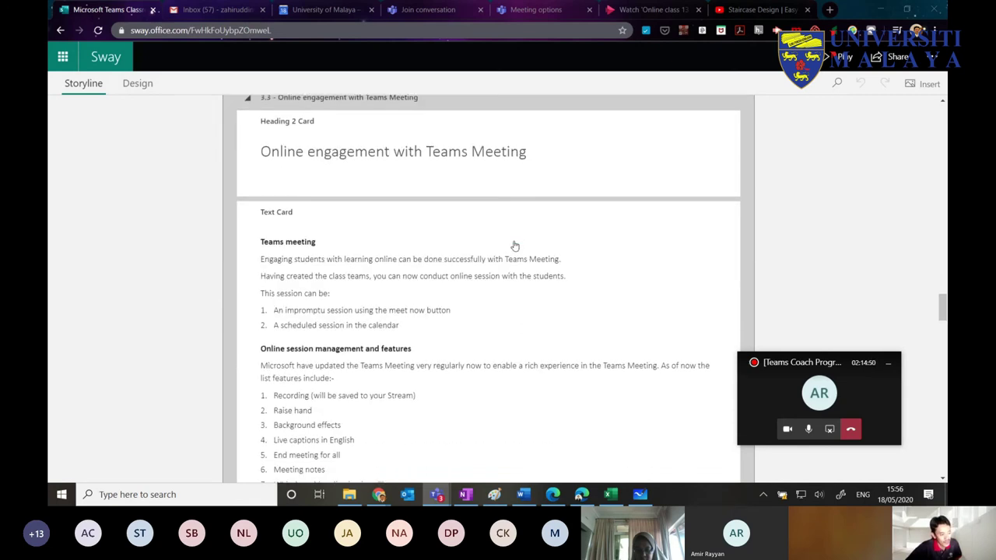
scroll(514, 246, down, 10)
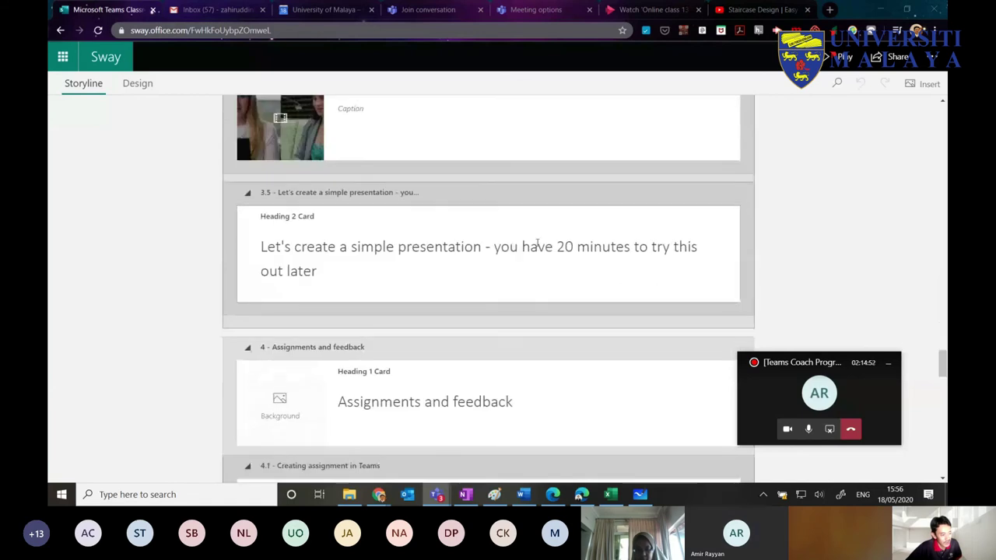
Step: Review the "Let's create a simple presentation" heading card together with the neighbouring Sway video card and the "Assignments and feedback" section
click(348, 249)
scroll(476, 246, up, 3)
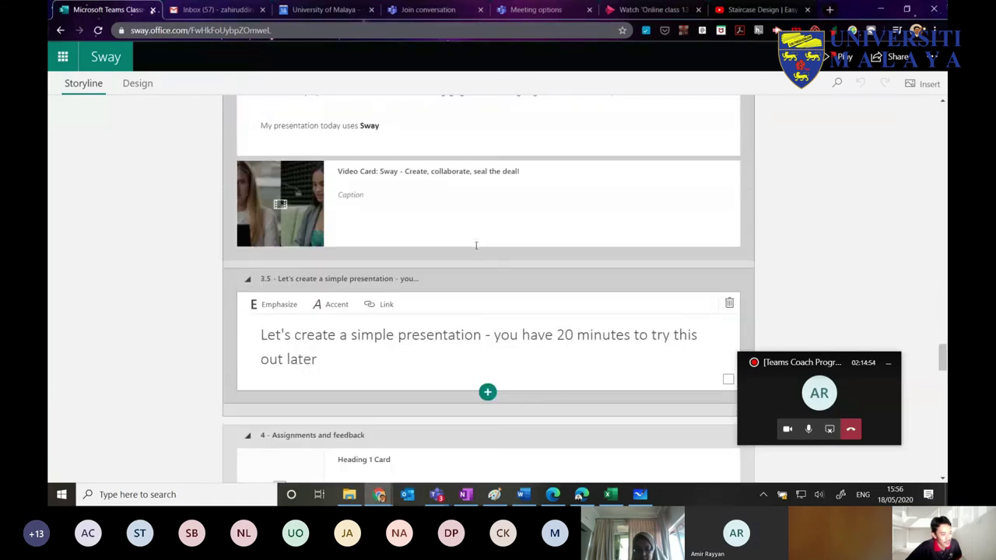
scroll(476, 246, down, 3)
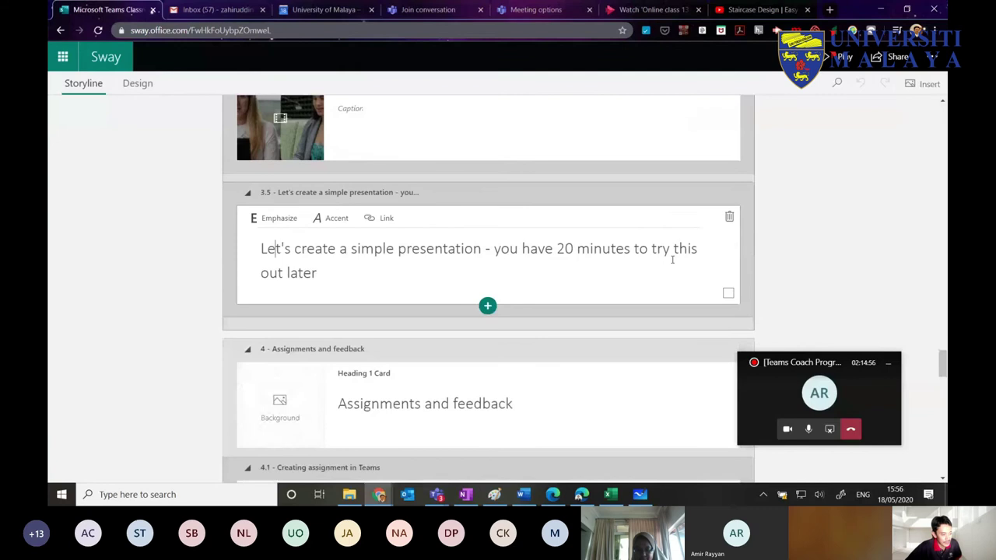
scroll(595, 256, down, 3)
scroll(596, 253, up, 2)
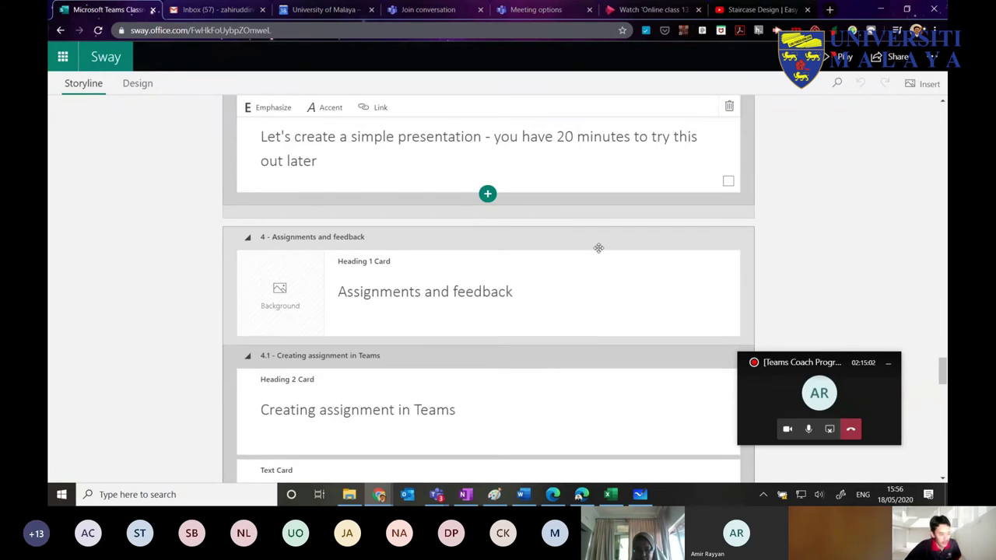
scroll(584, 234, up, 4)
scroll(586, 234, down, 1)
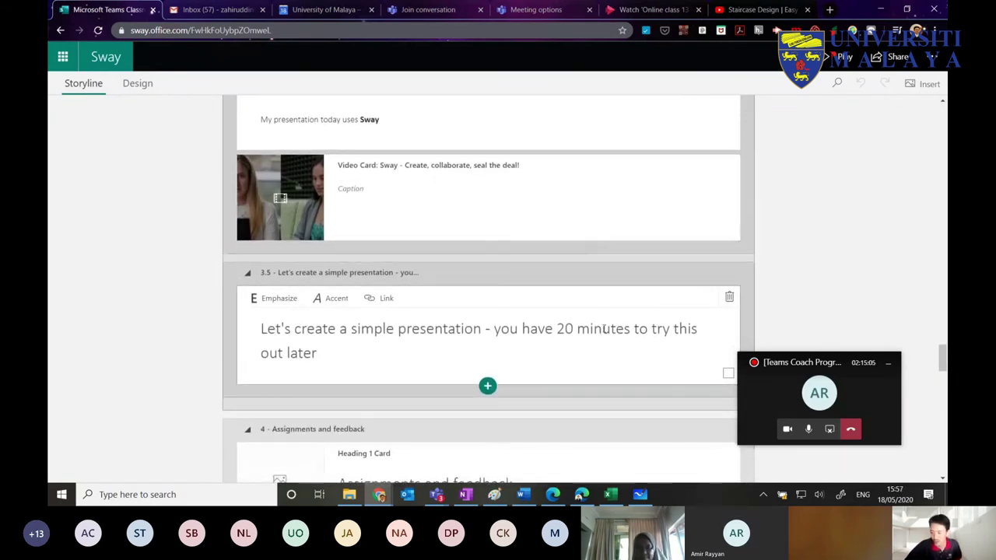
click(602, 328)
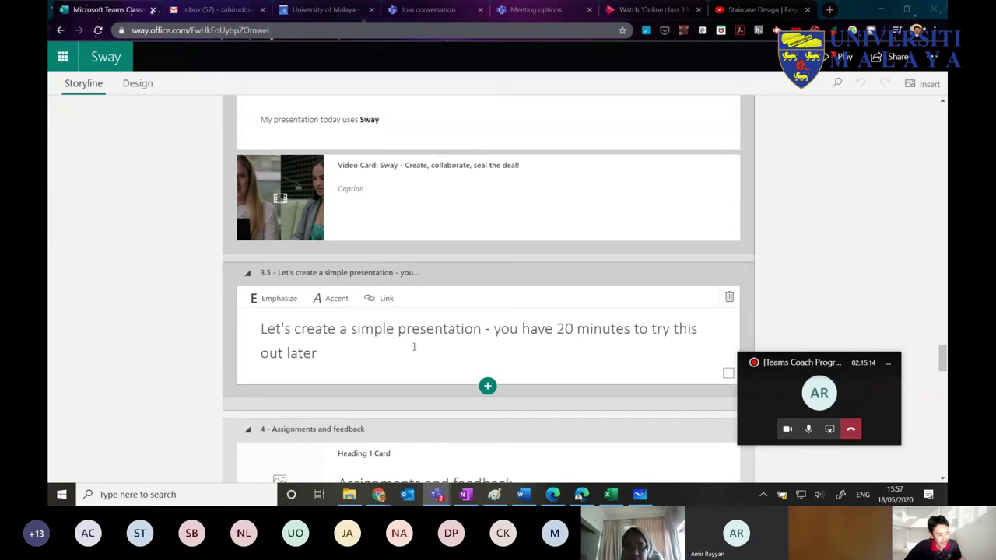
click(349, 350)
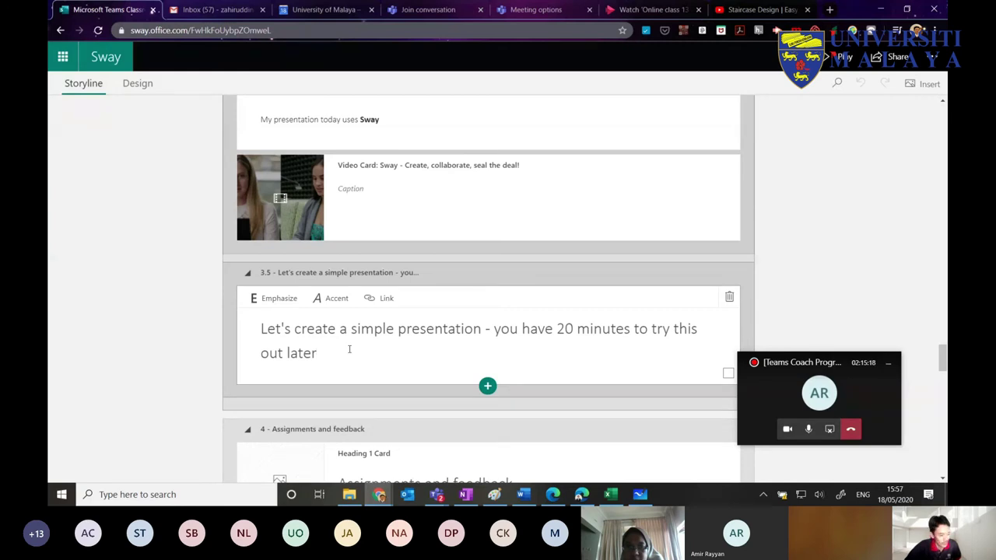
scroll(349, 350, down, 4)
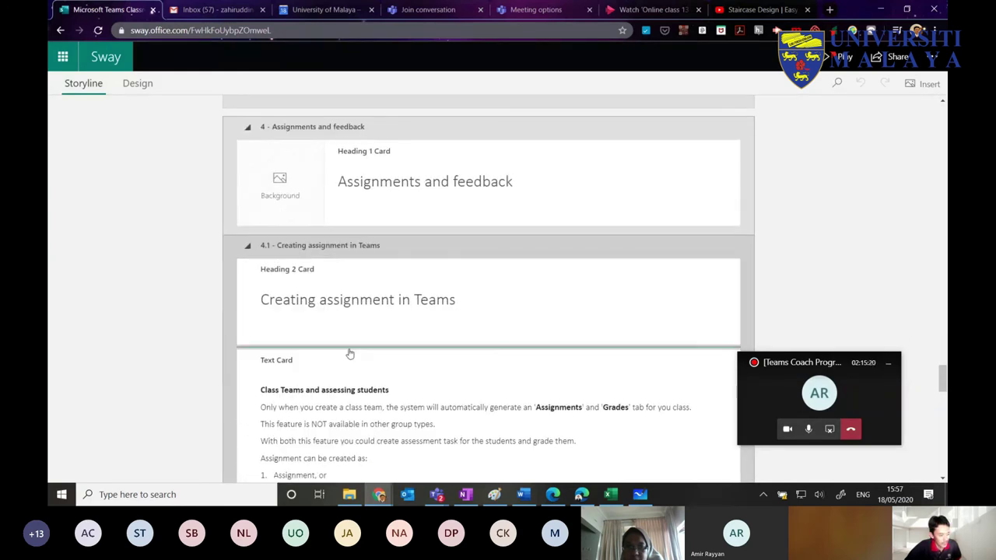
scroll(349, 354, down, 2)
scroll(349, 354, up, 2)
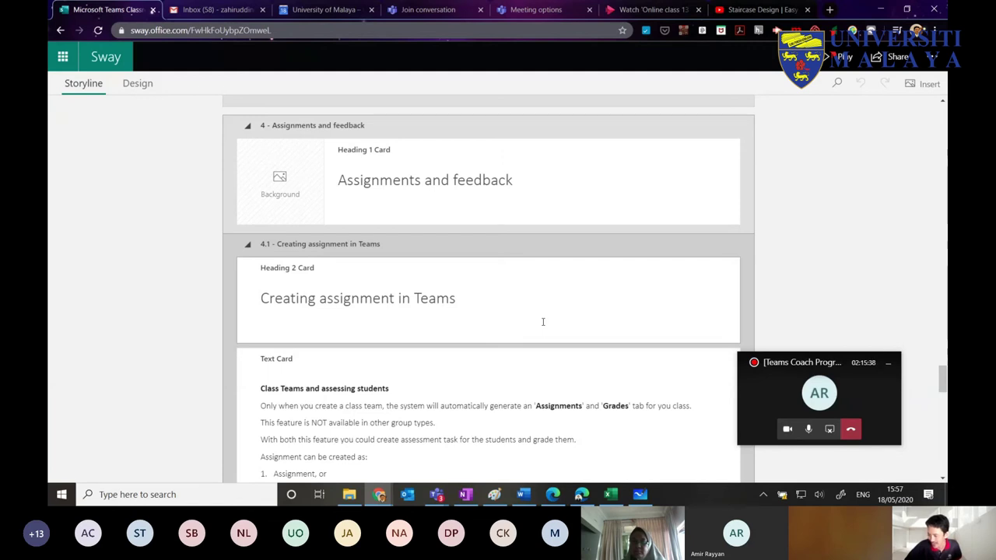
scroll(543, 321, up, 5)
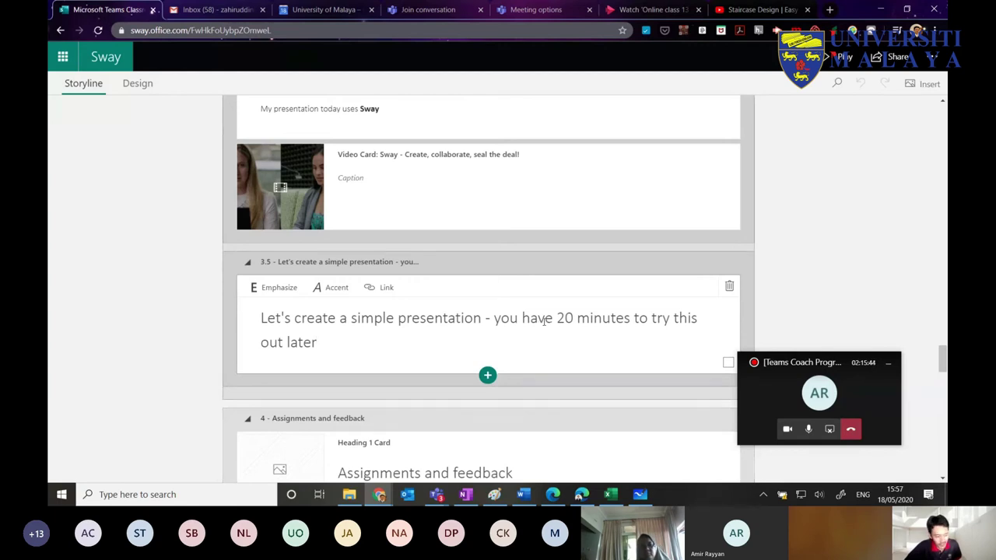
Step: Preview the Sway in its design view and page forward from the slide on creating a simple presentation
scroll(543, 321, up, 1)
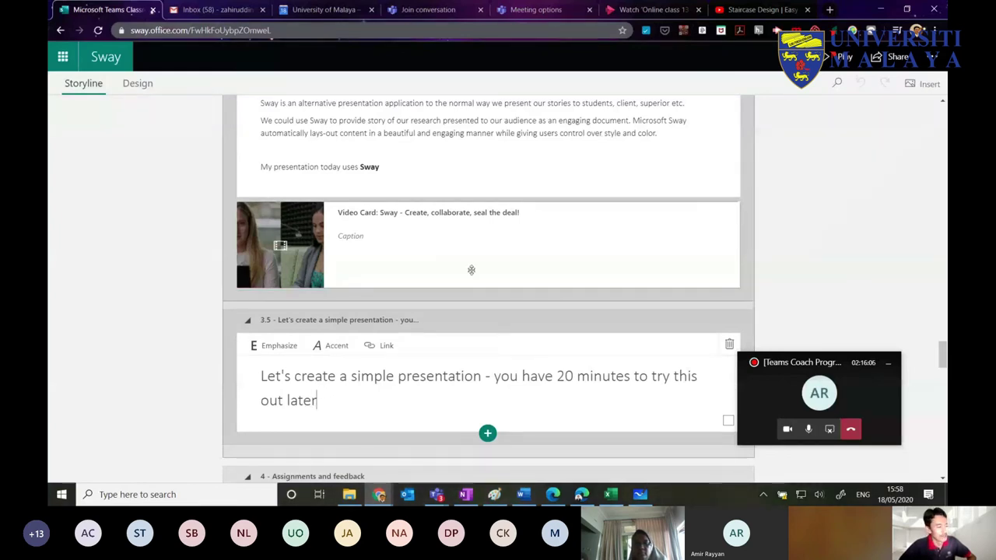
click(137, 84)
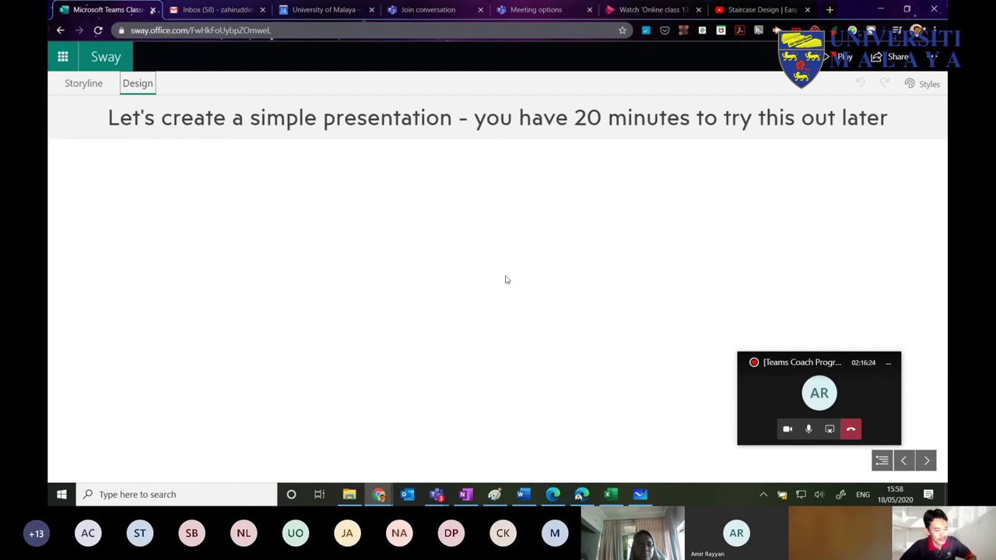
click(923, 461)
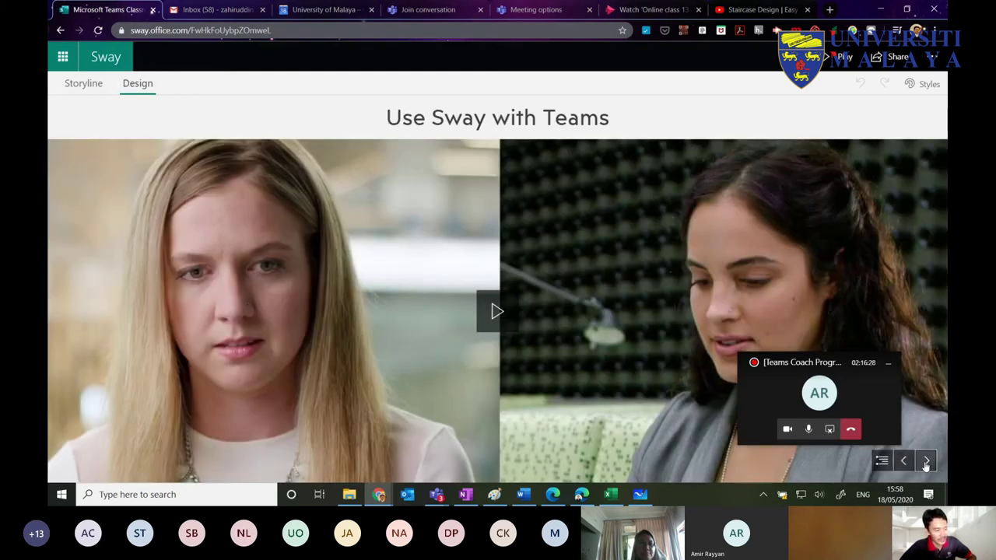
click(926, 462)
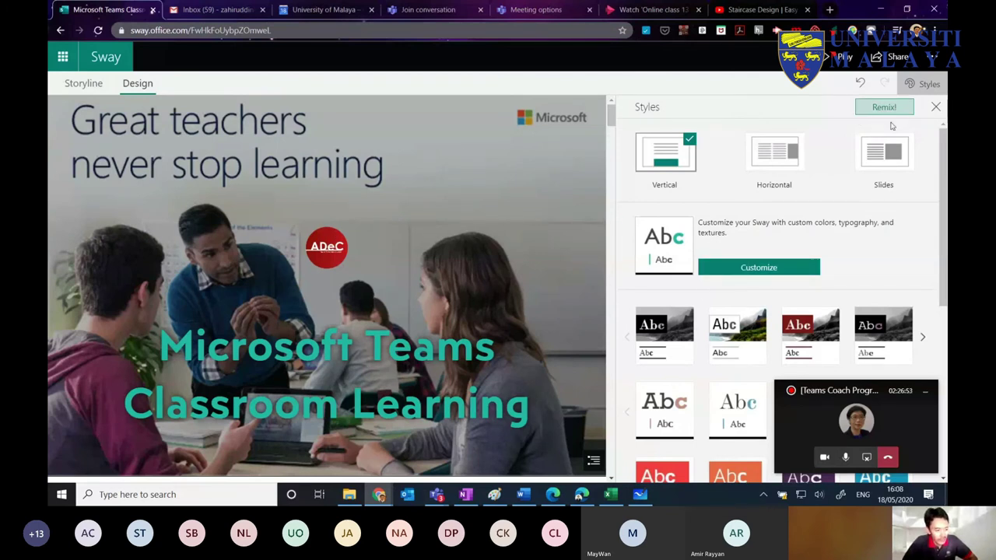
Step: Look through the available Sway styles, remix the presentation's design, and close the style choices
scroll(740, 378, down, 5)
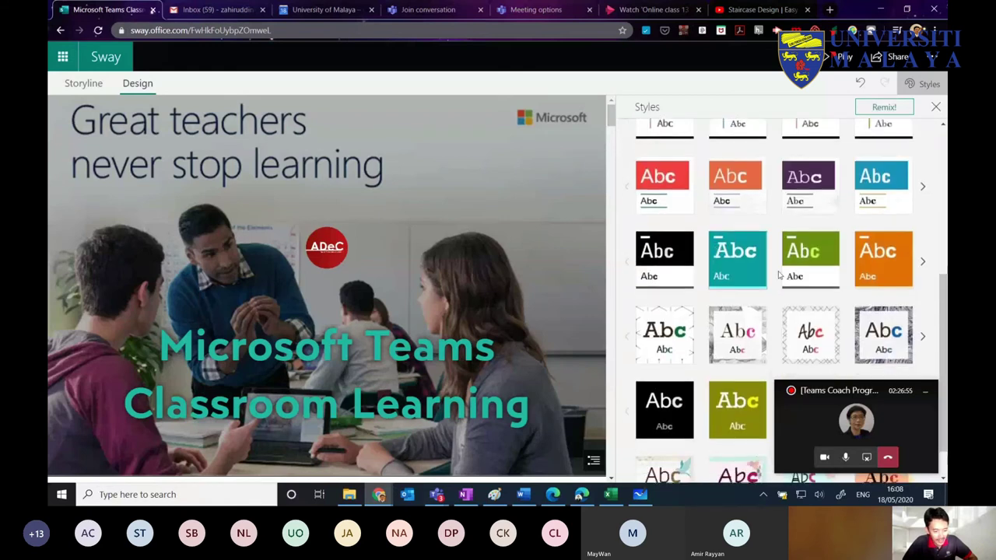
click(854, 420)
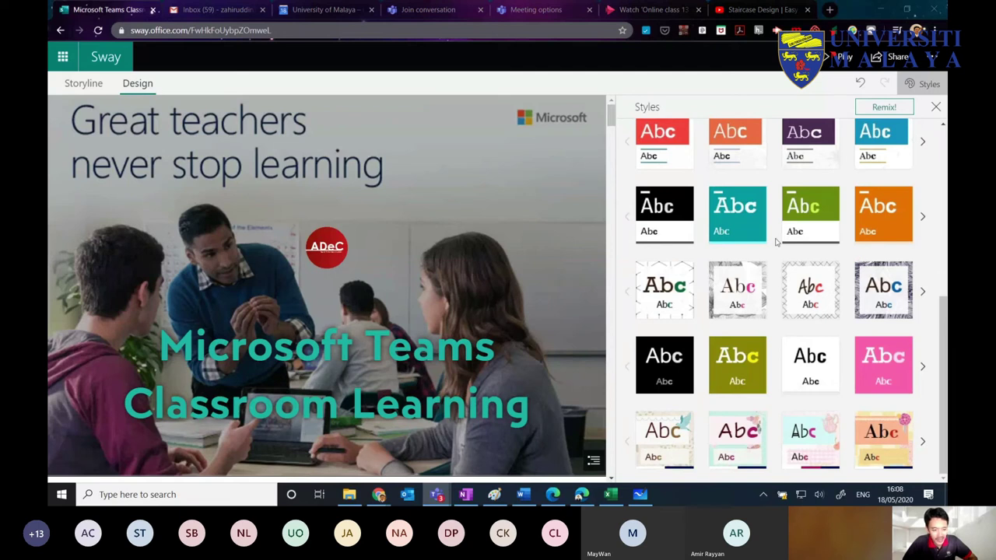
click(882, 109)
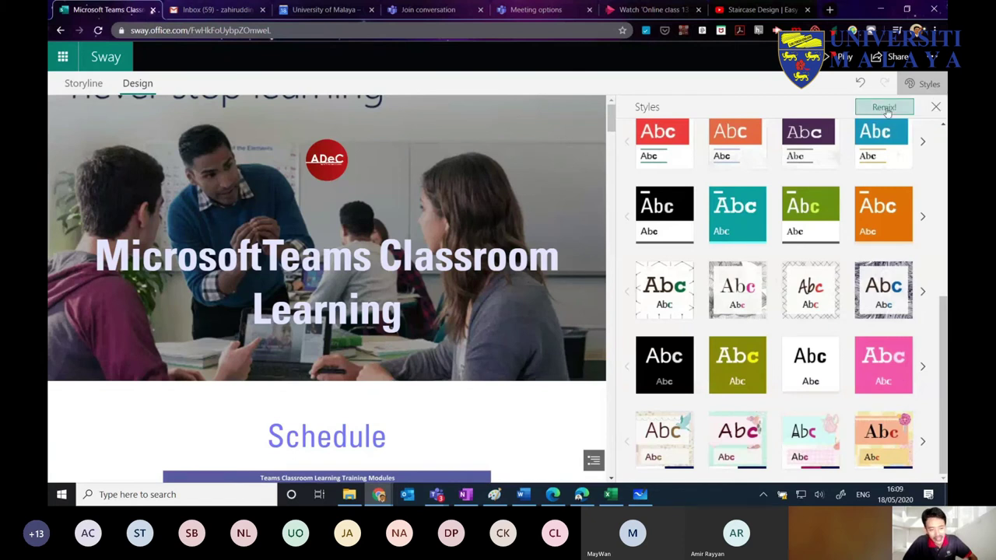
click(935, 107)
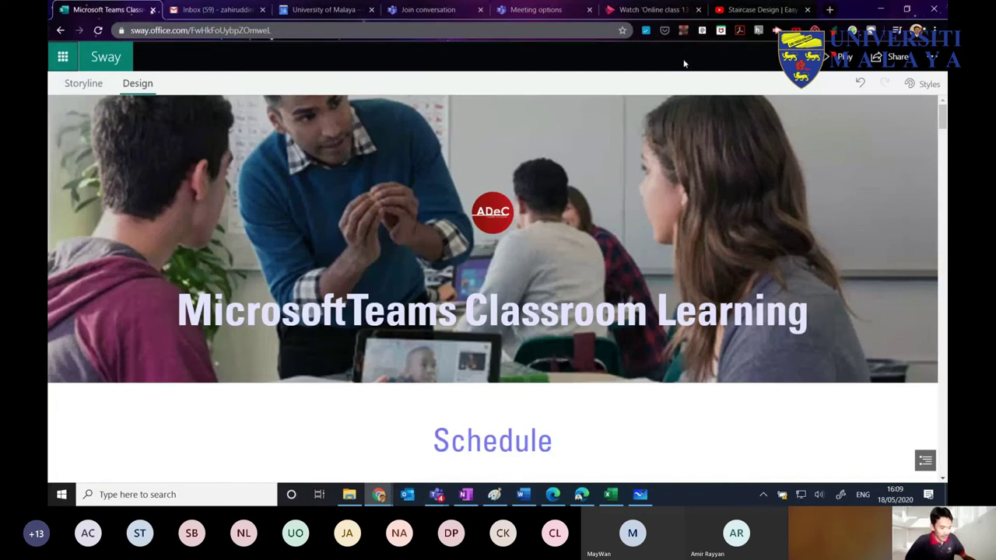
Step: Review the remixed Sway in full screen, from the title through the schedule to the Working with Students and Teams apps sections
scroll(816, 145, down, 1)
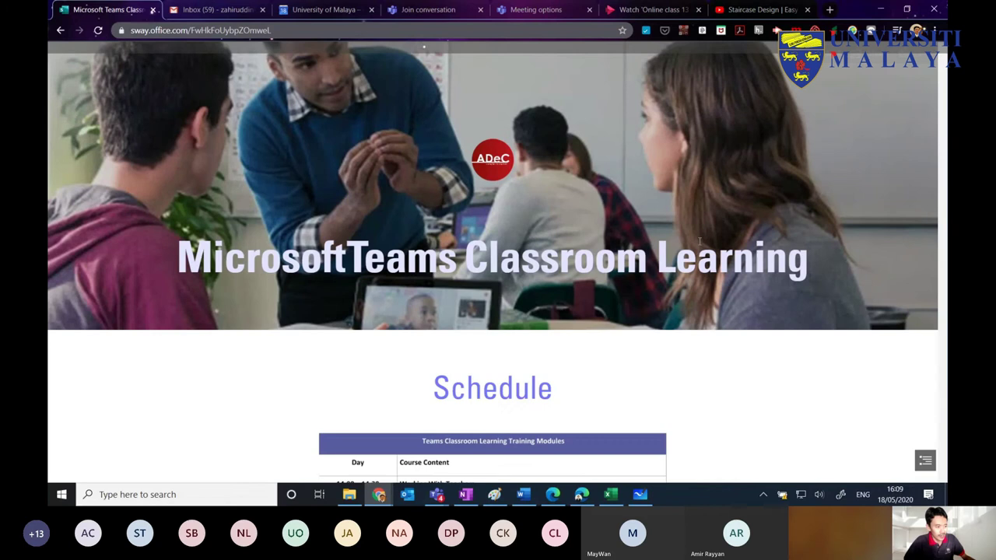
scroll(701, 242, up, 1)
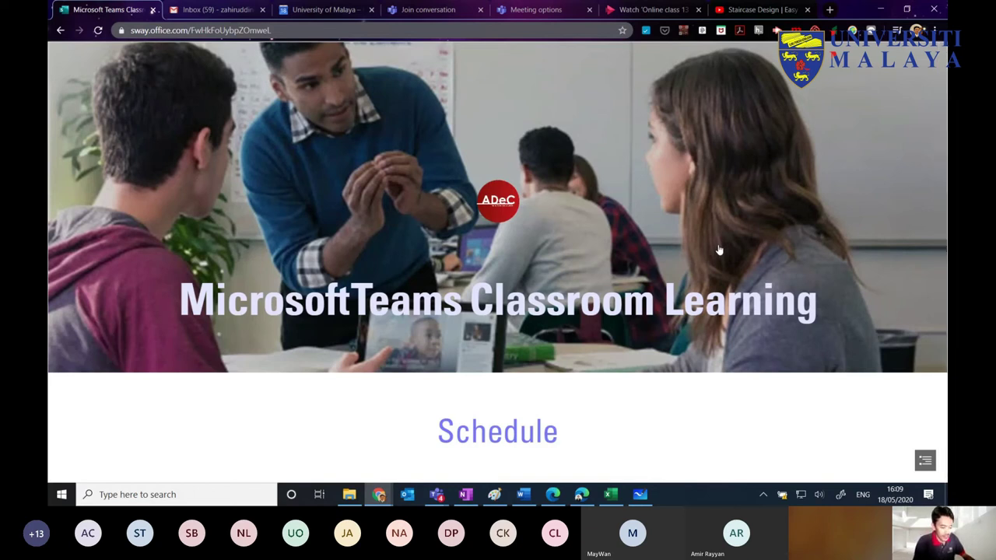
key(F11)
scroll(566, 250, down, 2)
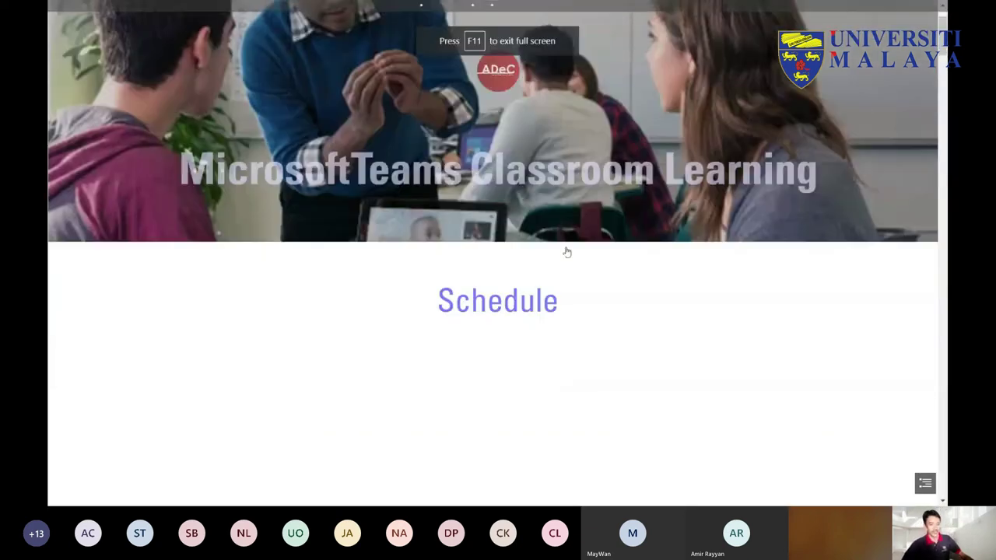
scroll(567, 250, down, 10)
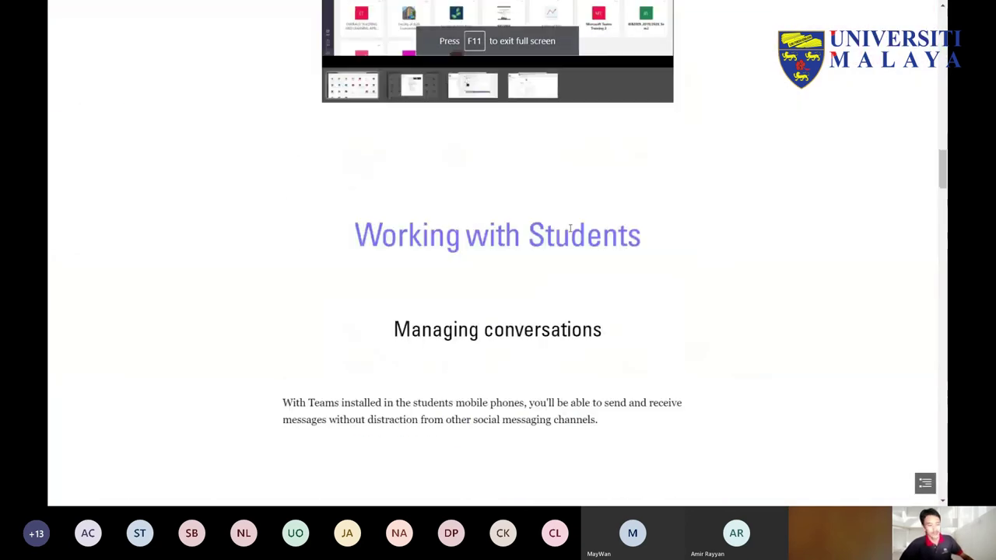
scroll(569, 221, down, 10)
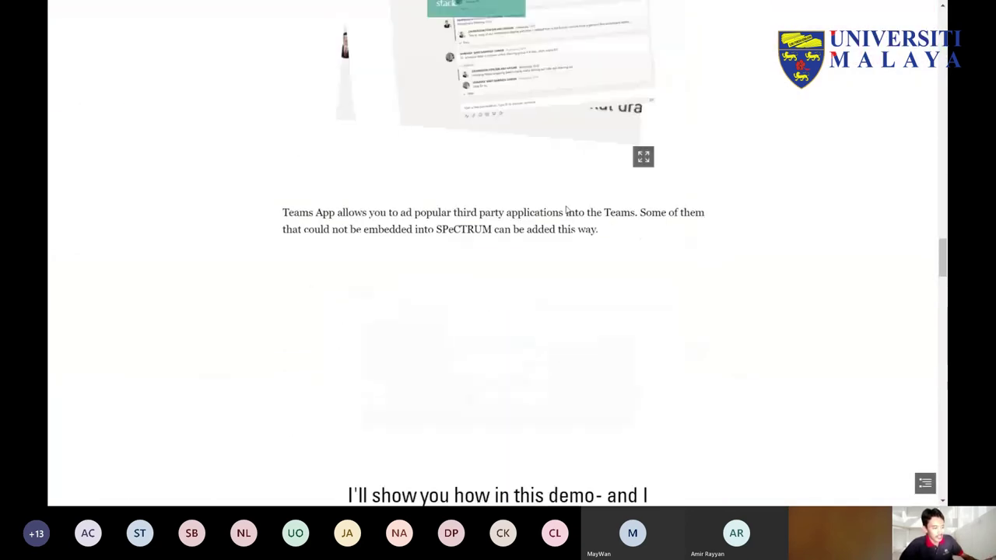
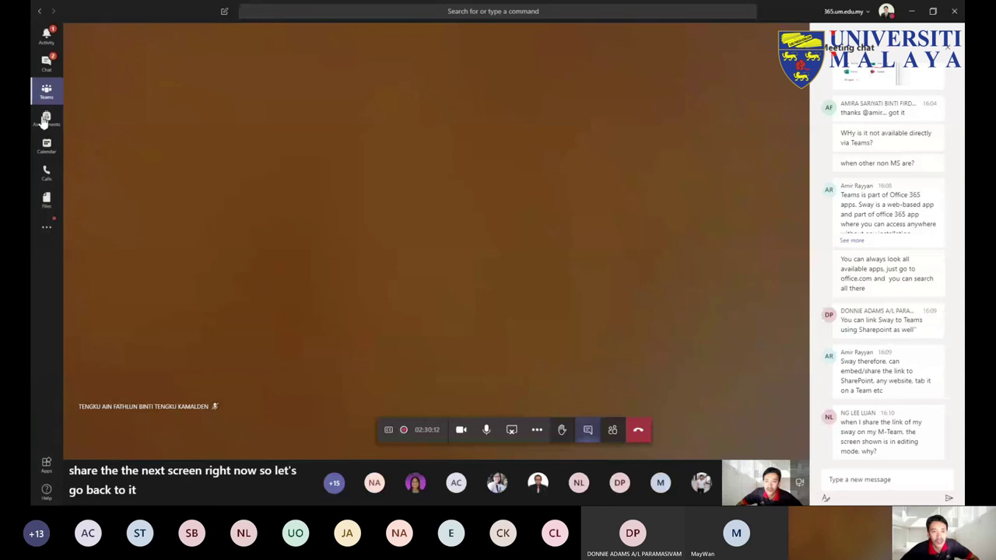
Step: In Microsoft Teams, return to the teams list and expand the BIB3004 - Construction Safety & Risks Management team
click(46, 91)
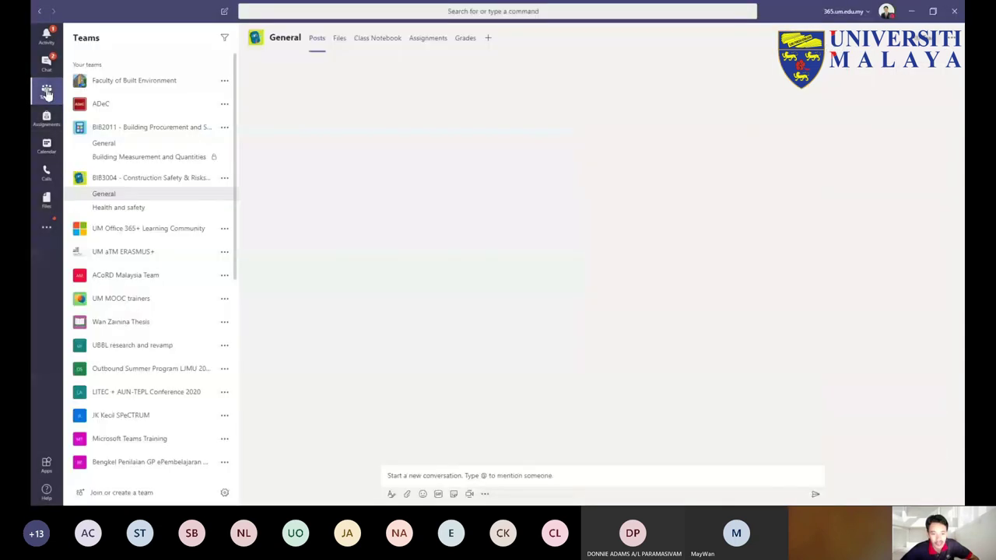
click(172, 182)
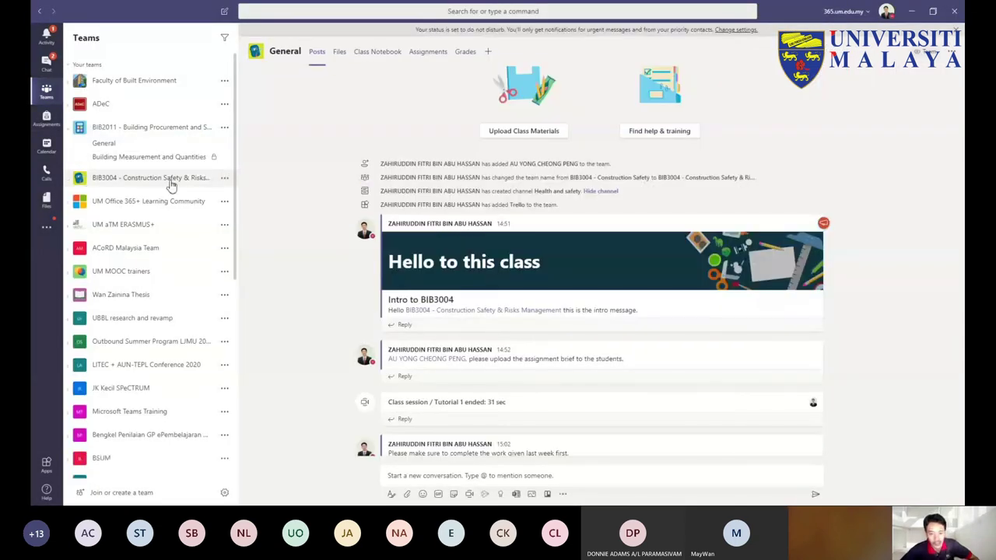
click(171, 183)
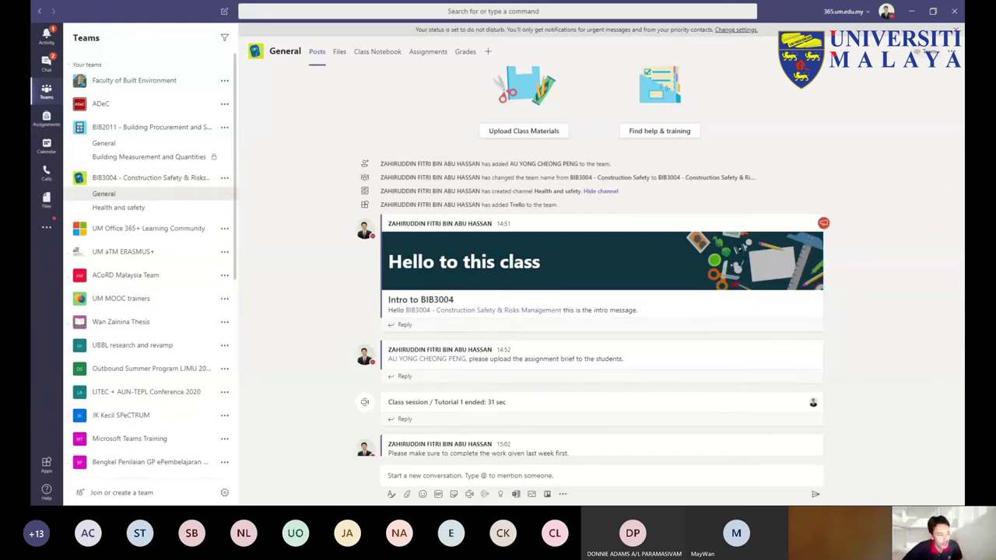
Step: Compare the tabs of the Health and safety and General channels, ending on General, and dismiss the do-not-disturb notice
click(123, 210)
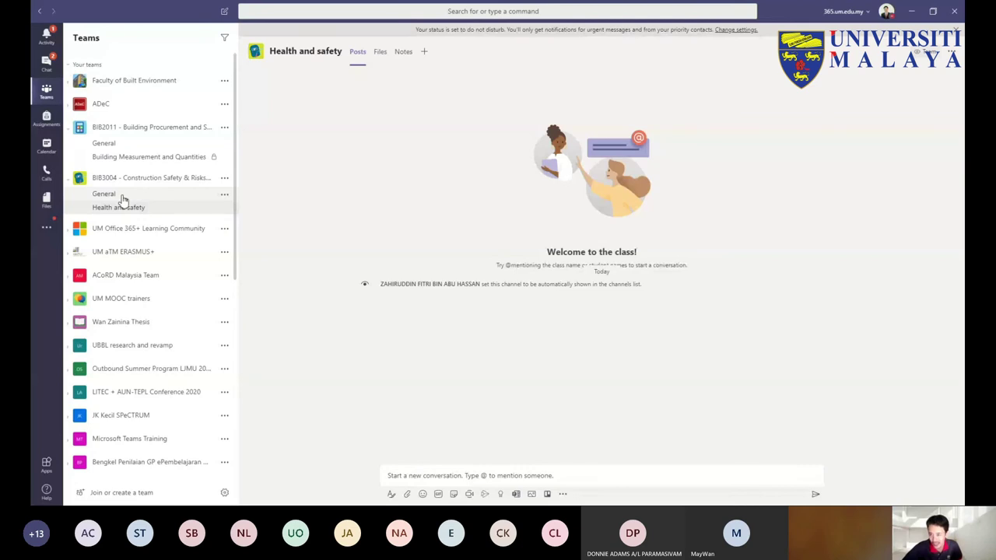
click(109, 194)
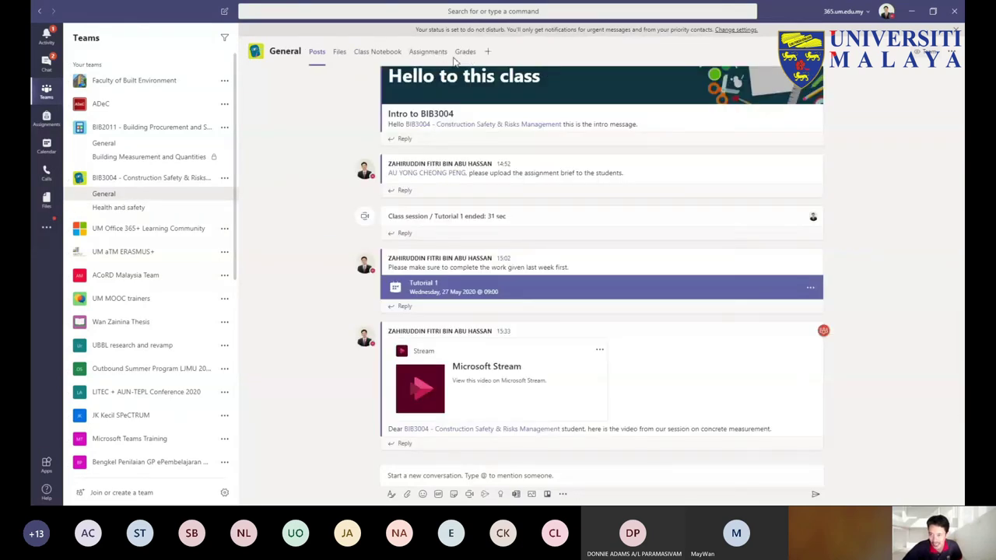
click(126, 212)
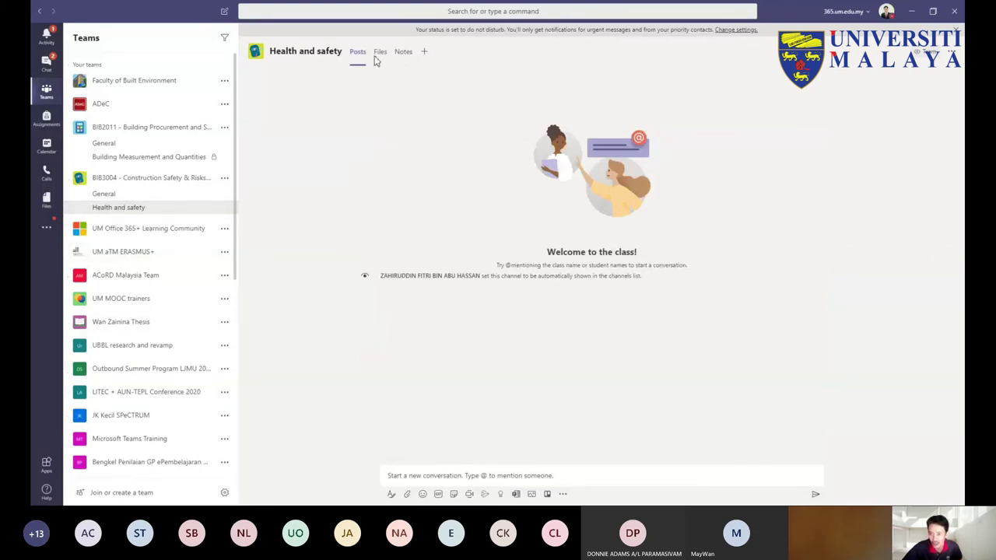
click(104, 195)
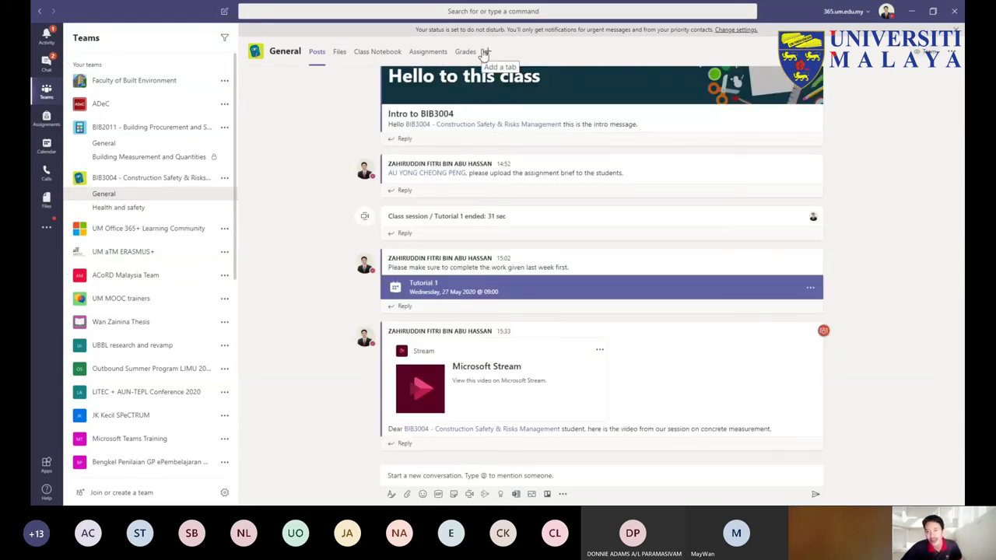
click(957, 31)
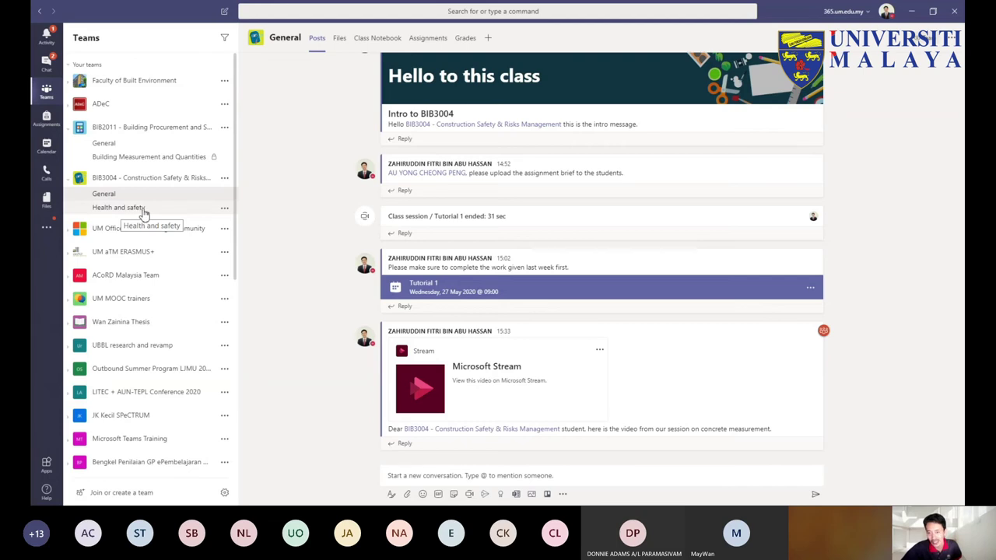
Step: Examine the privacy options for a new channel in the BIB3004 team, and leave without creating one
click(224, 178)
click(265, 238)
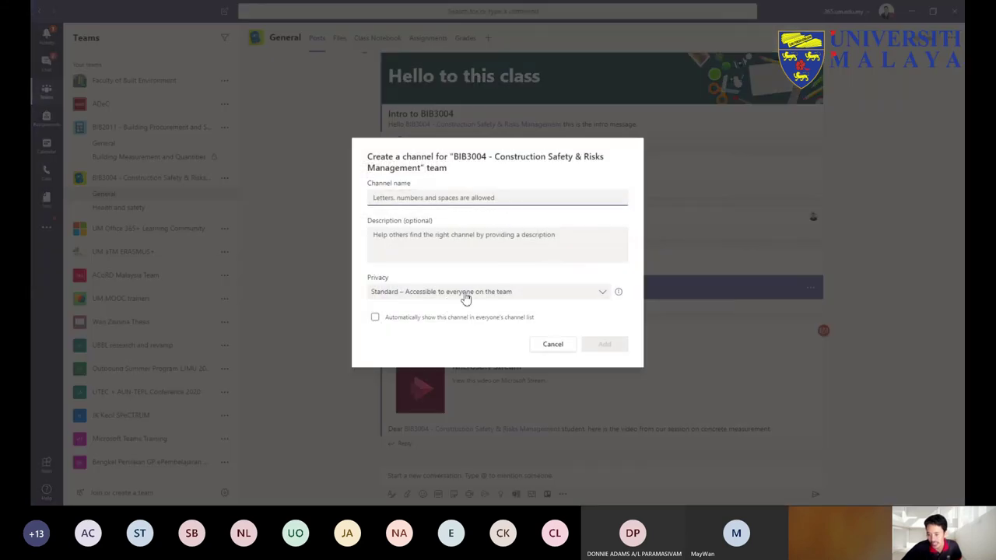
click(604, 294)
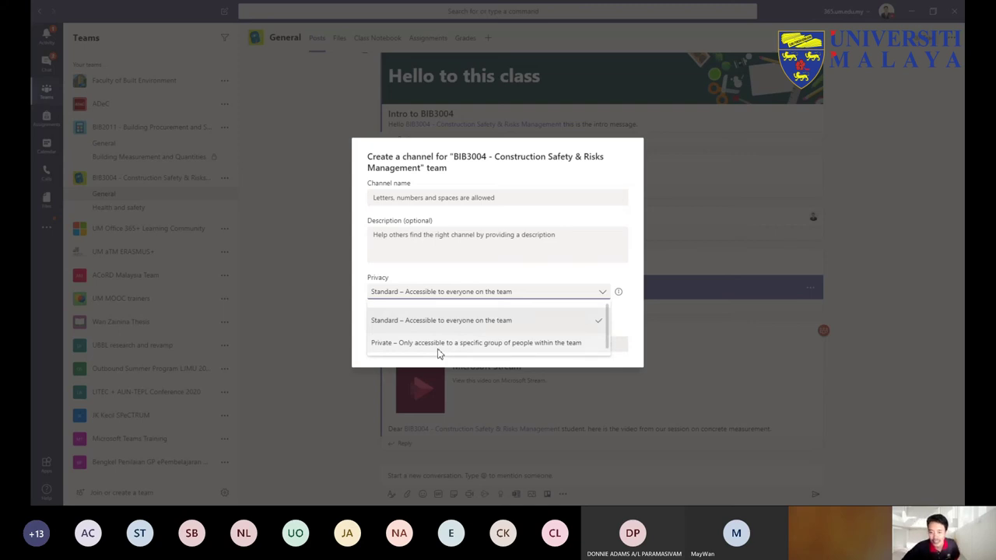
click(305, 274)
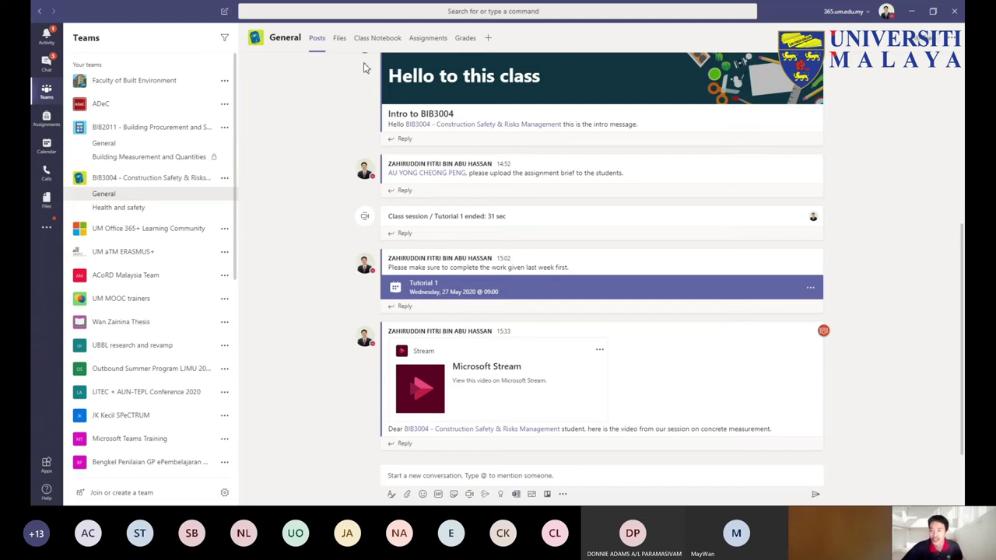
Step: Open the General channel's assignments and get started with them for the class
click(424, 38)
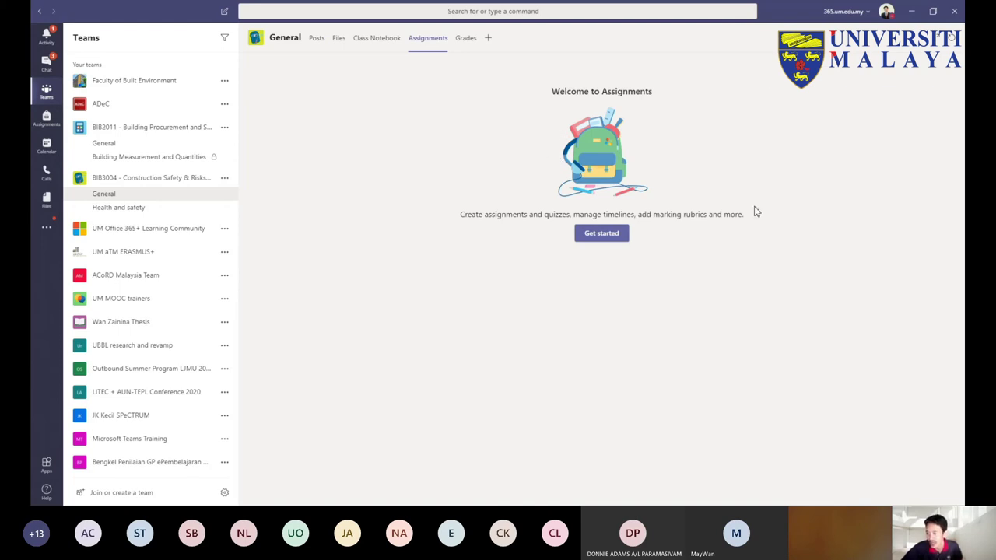
click(604, 236)
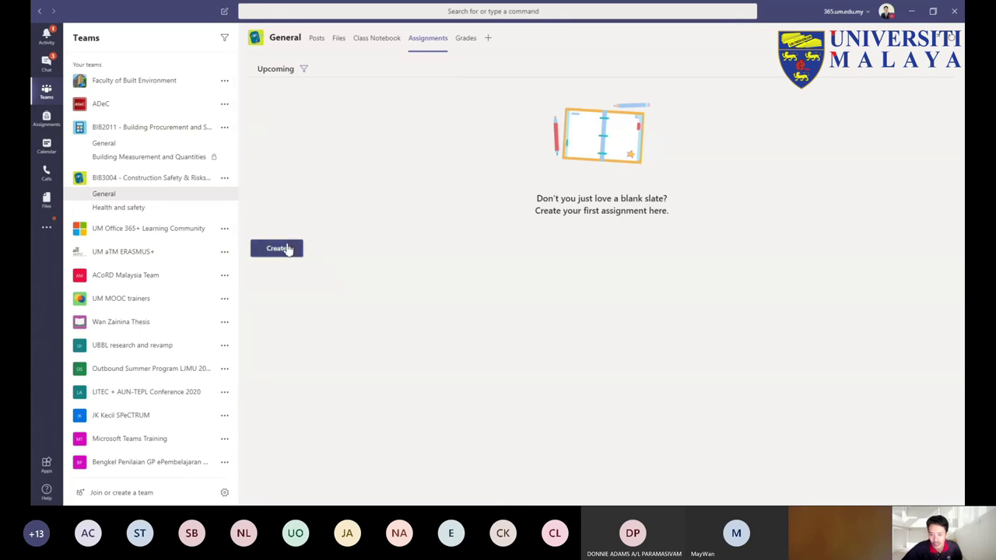
Step: Check which classes an existing assignment can be reused from, and close the list without choosing one
click(282, 255)
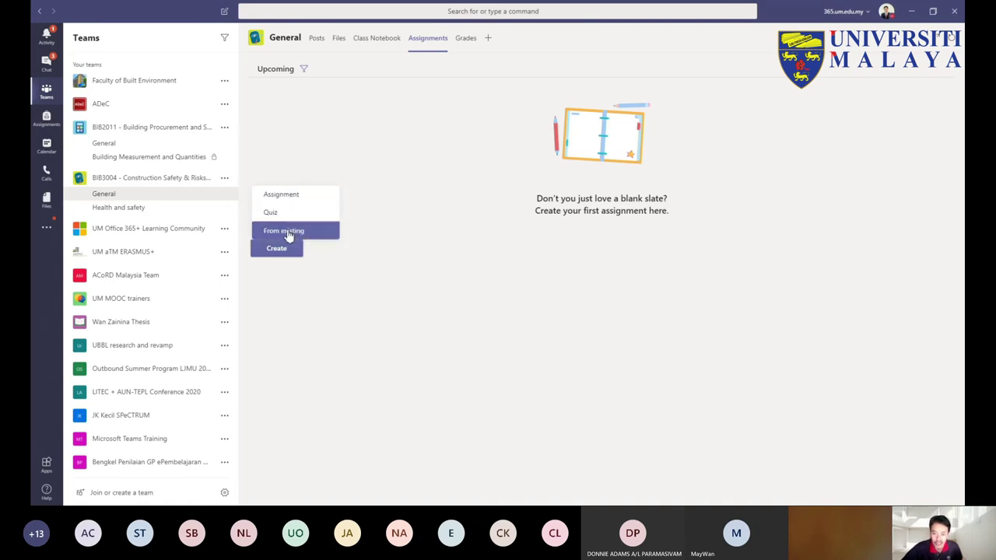
click(296, 230)
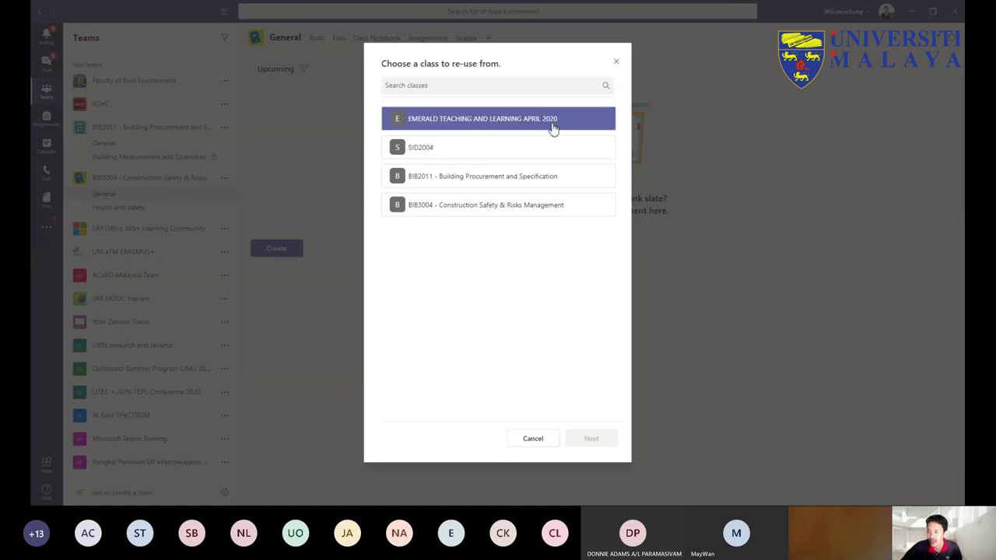
click(617, 63)
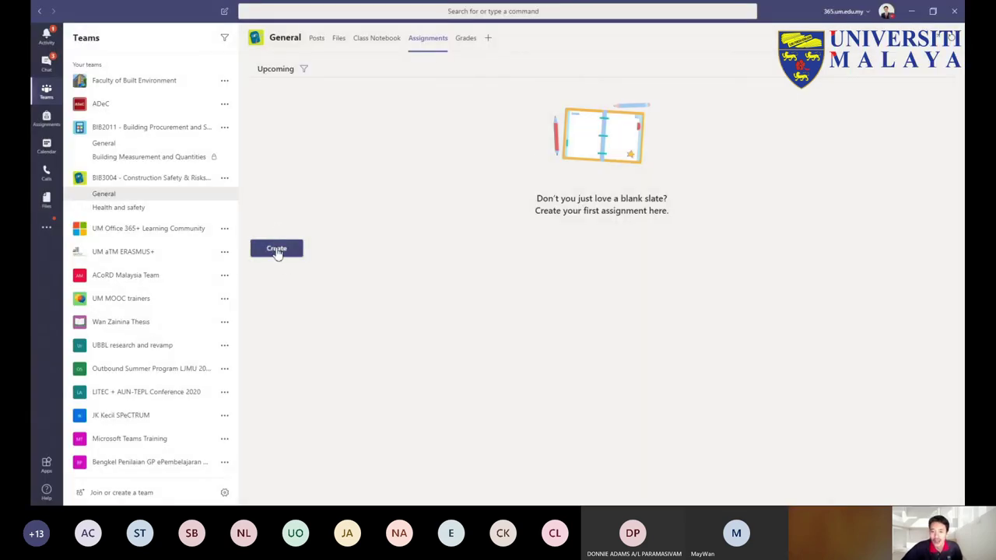
Step: Create a new assignment titled "Assignment 1" and look at the category option without adding one
click(277, 249)
click(303, 196)
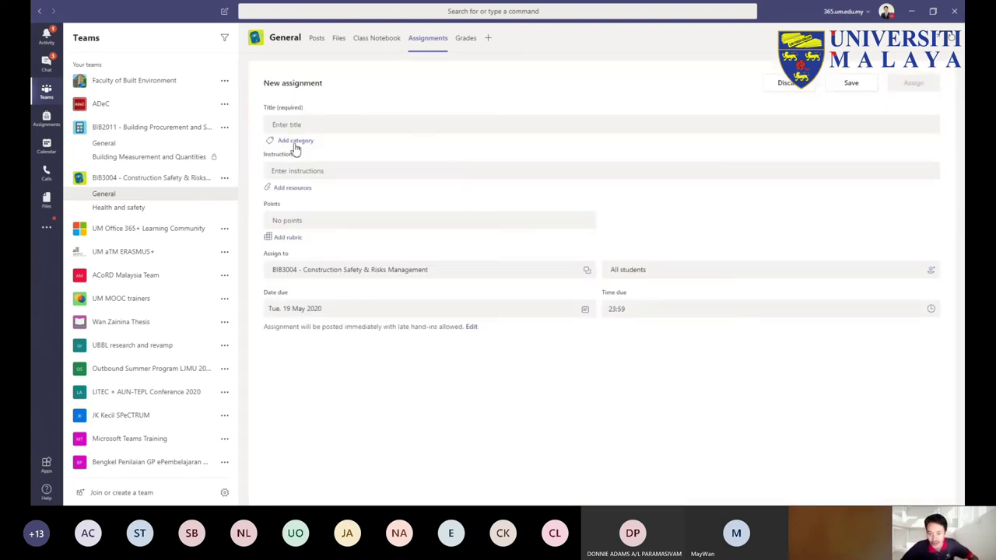
click(317, 127)
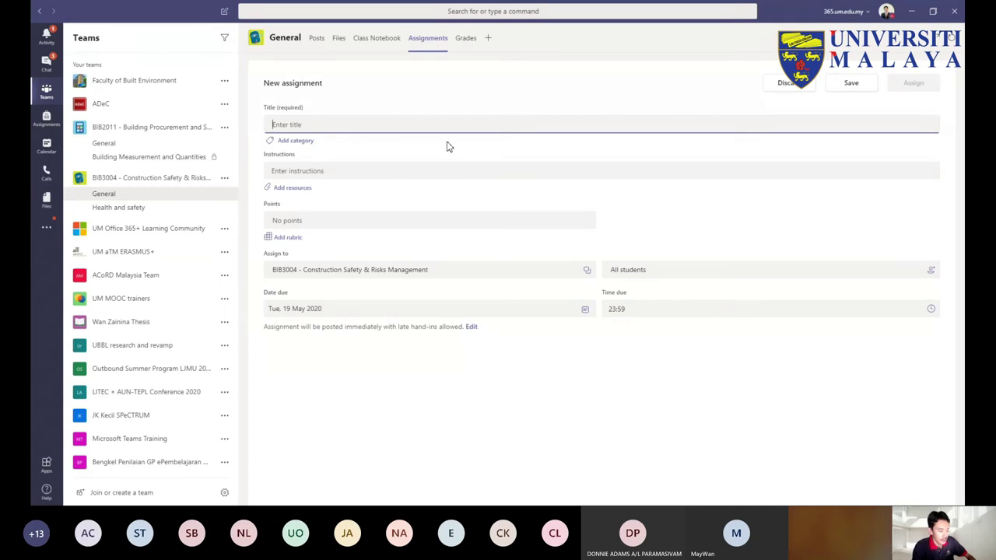
text(Assignment 1)
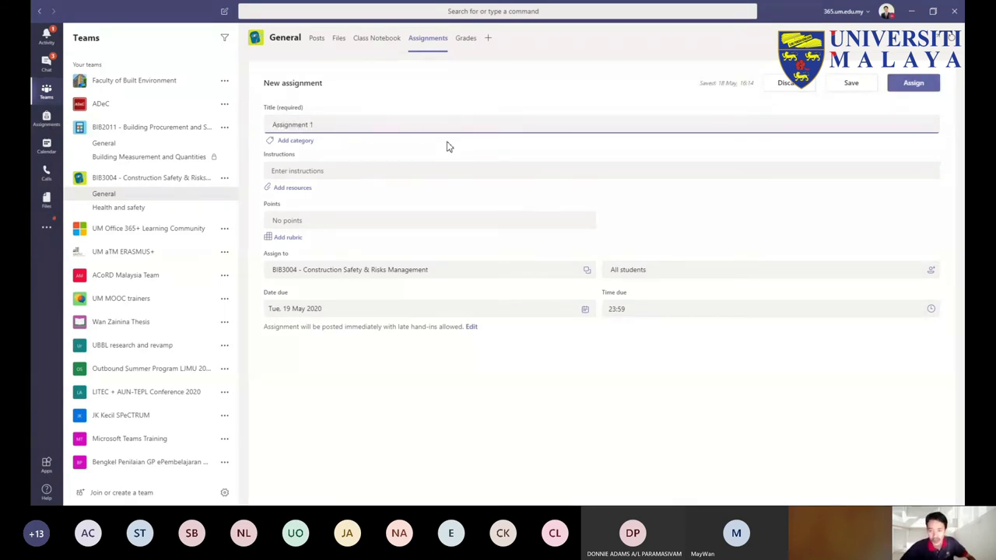
click(297, 142)
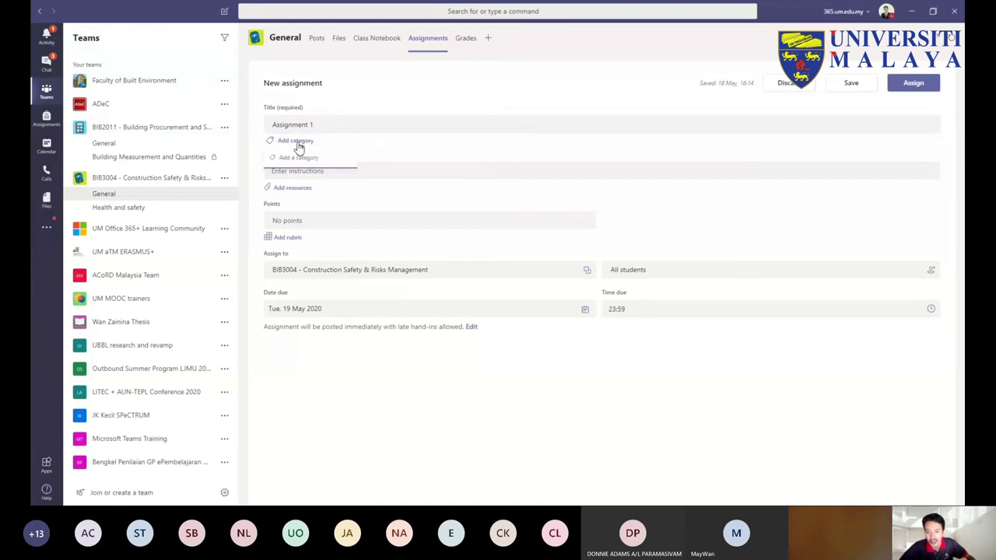
click(467, 195)
Step: Enter the assignment instructions "Please create a model of staircase"
click(354, 174)
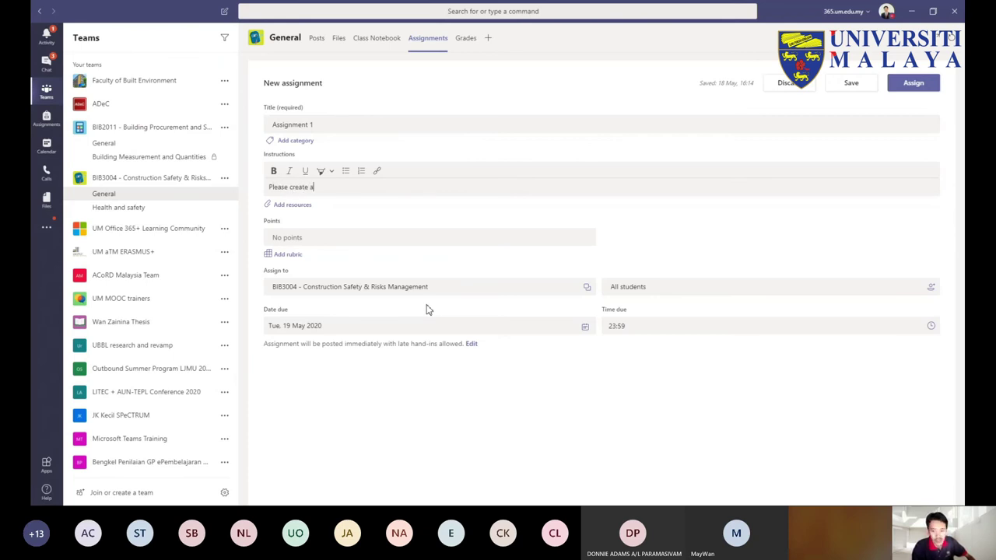
text(del of st)
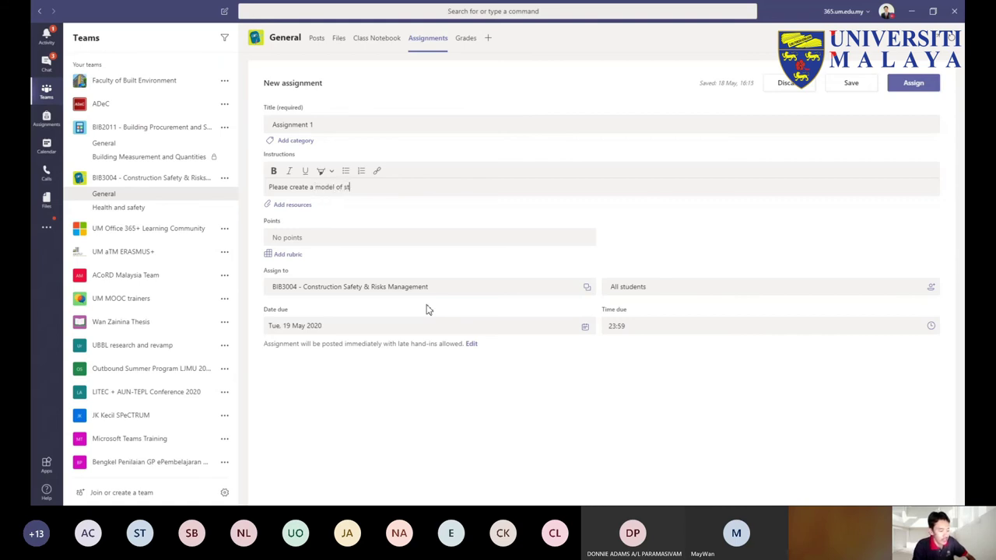
text(aircase)
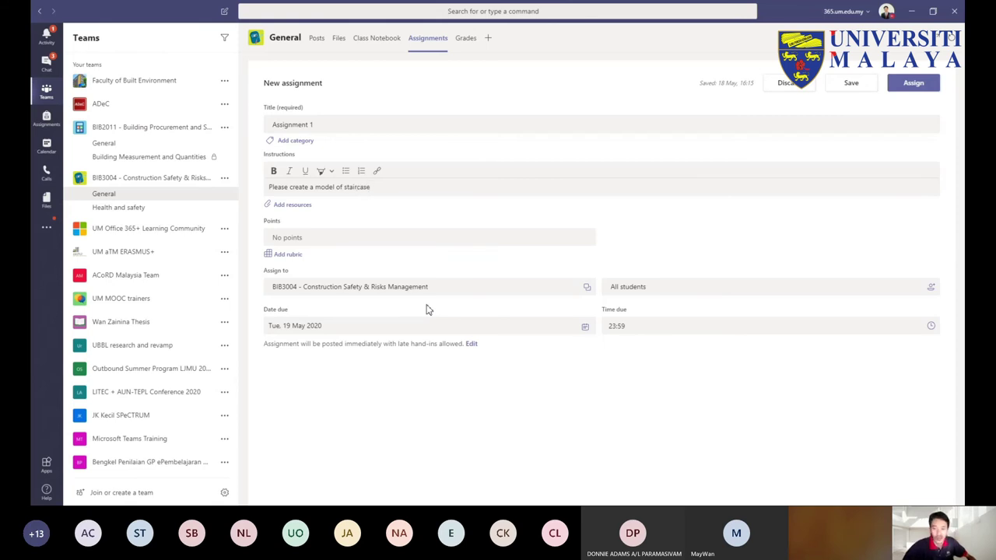
Step: Start adding a resource to the assignment and browse the teams it can be taken from
click(295, 205)
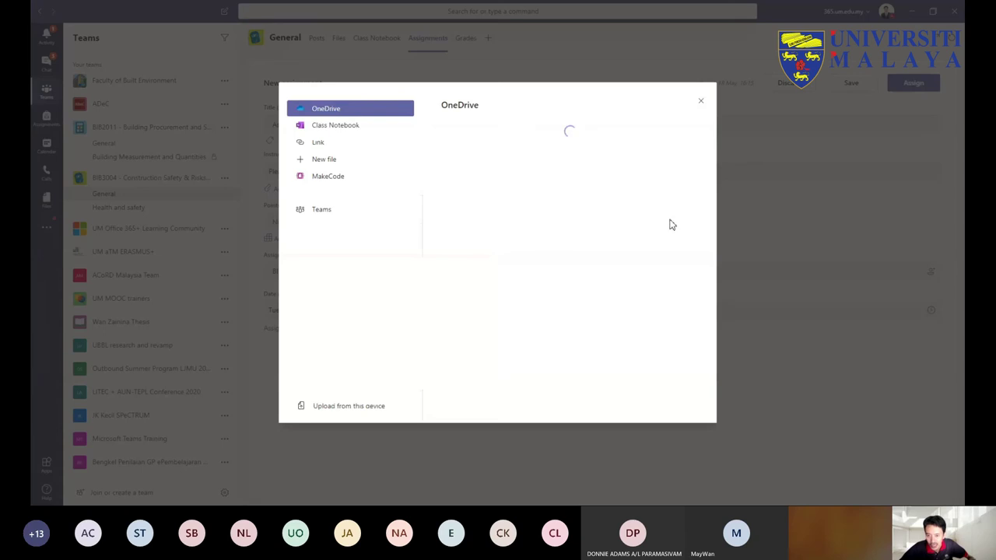
click(635, 218)
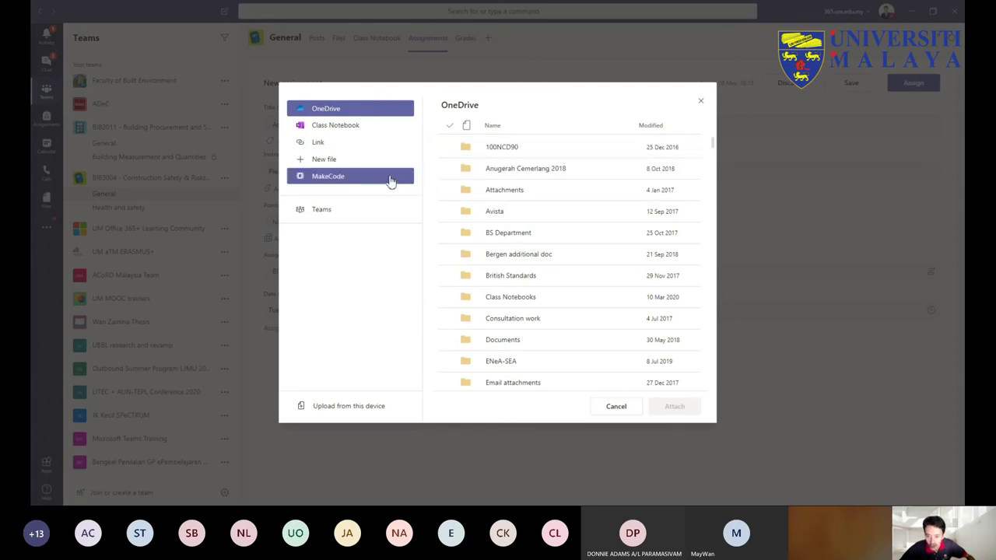
click(337, 215)
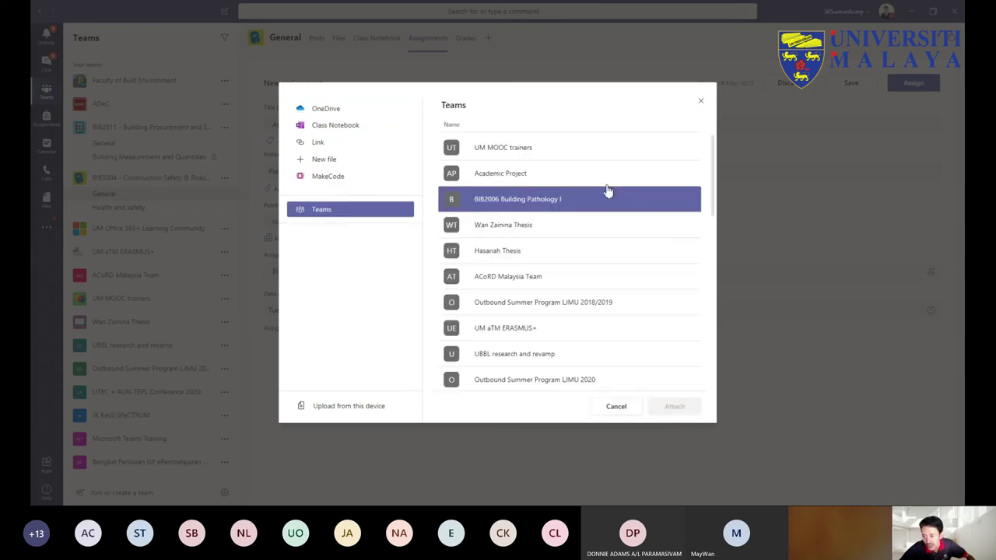
scroll(580, 160, down, 1)
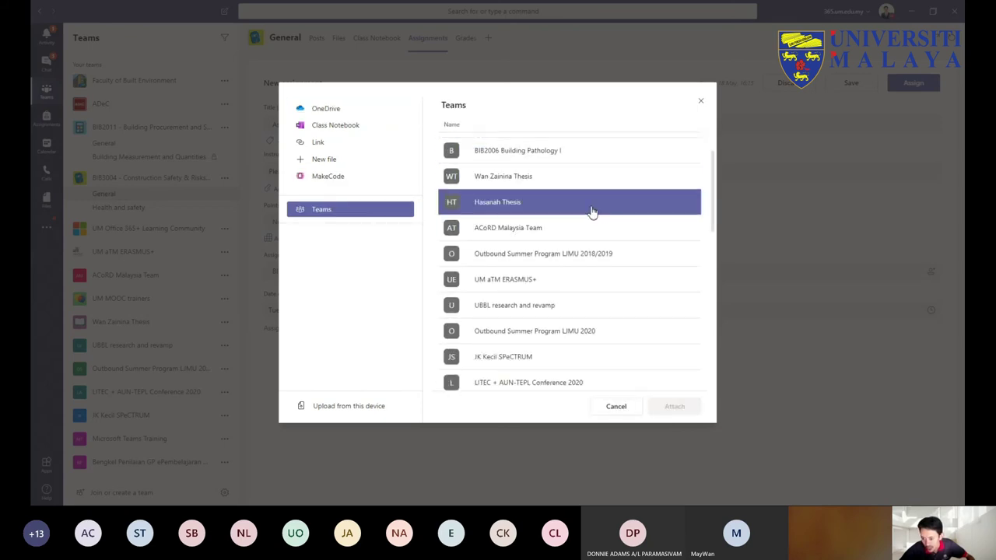
scroll(579, 178, up, 1)
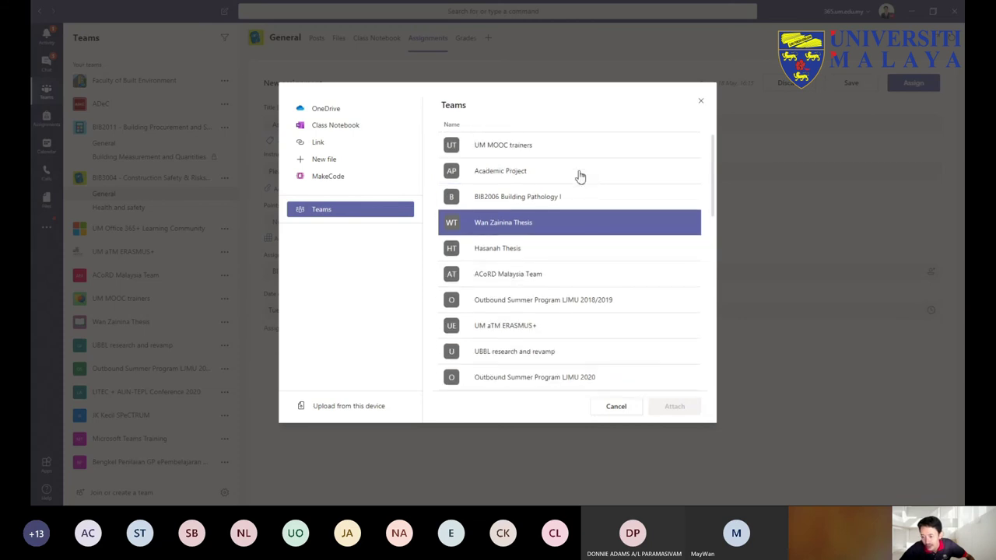
scroll(580, 178, down, 3)
scroll(580, 178, up, 2)
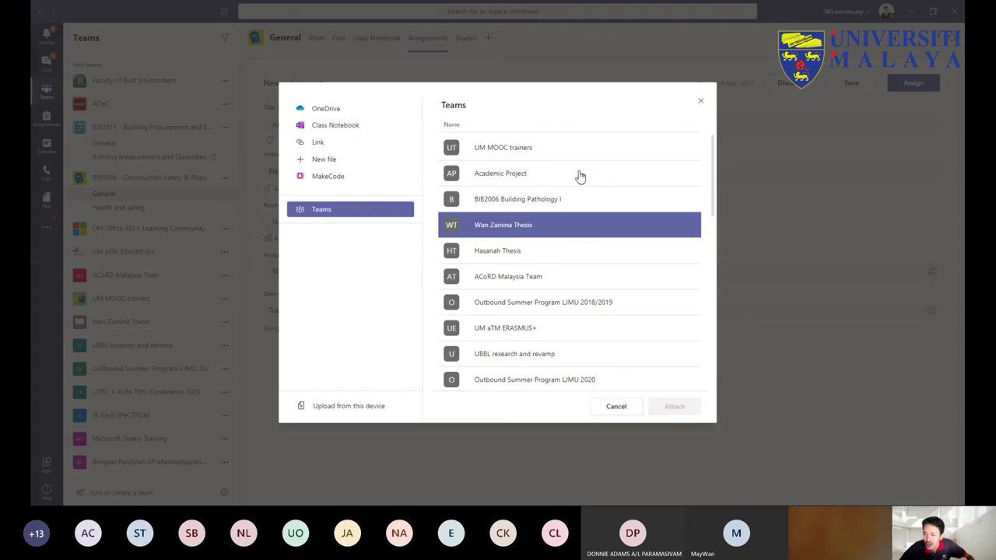
Step: Attach "Application Form for Outbound Programme.docx" from the General documents folder of the Outbound Summer Program LJMU 2018/2019 team
click(526, 280)
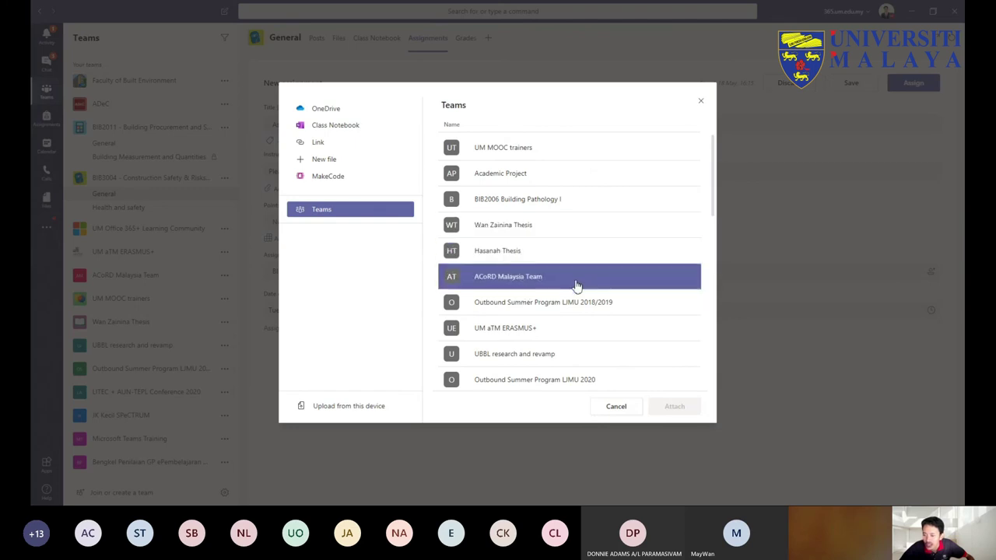
click(569, 305)
click(569, 306)
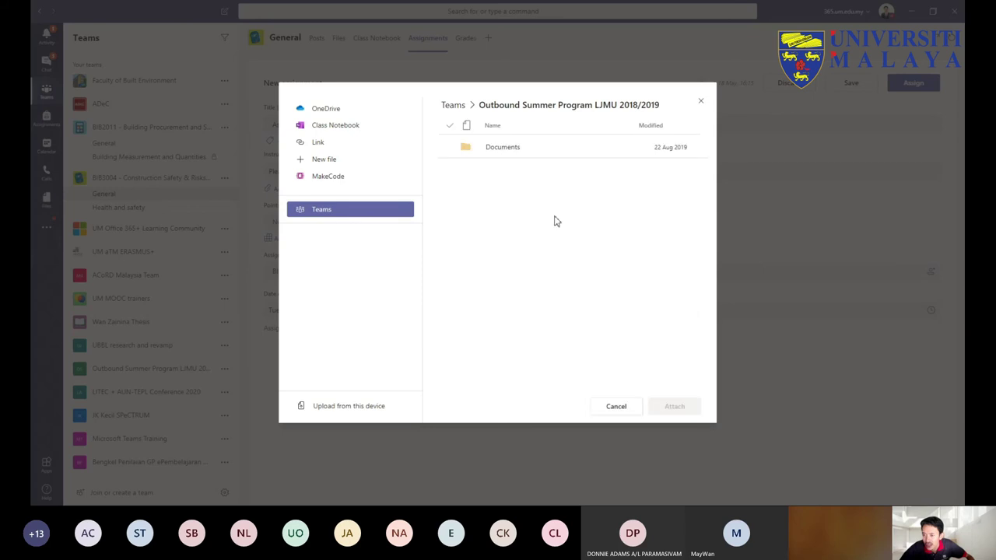
click(518, 149)
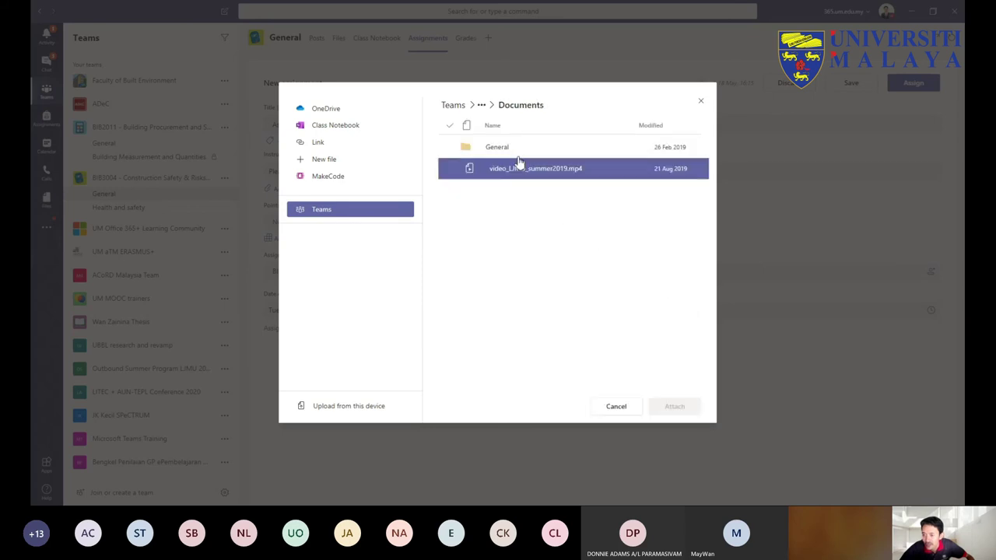
click(519, 148)
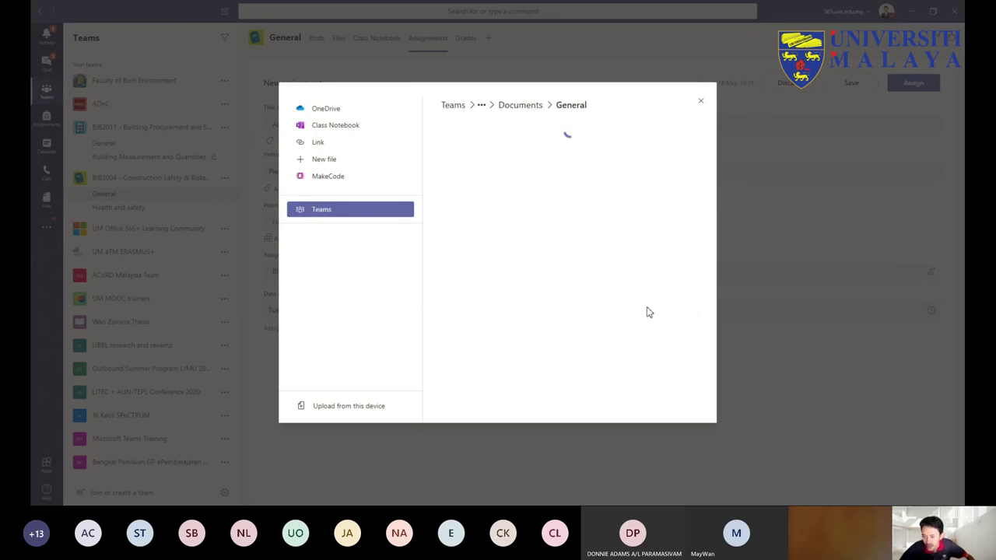
click(642, 296)
click(585, 272)
click(578, 254)
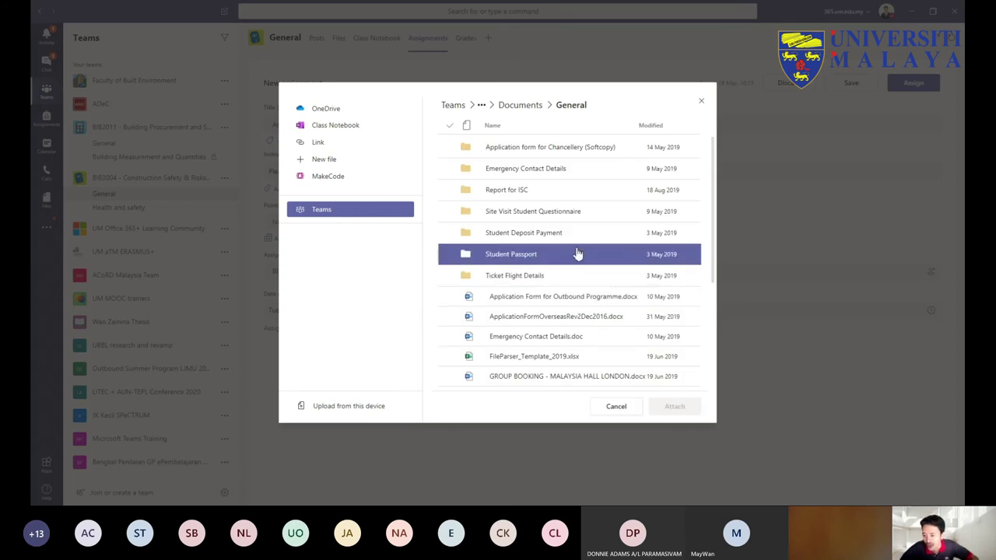
click(543, 300)
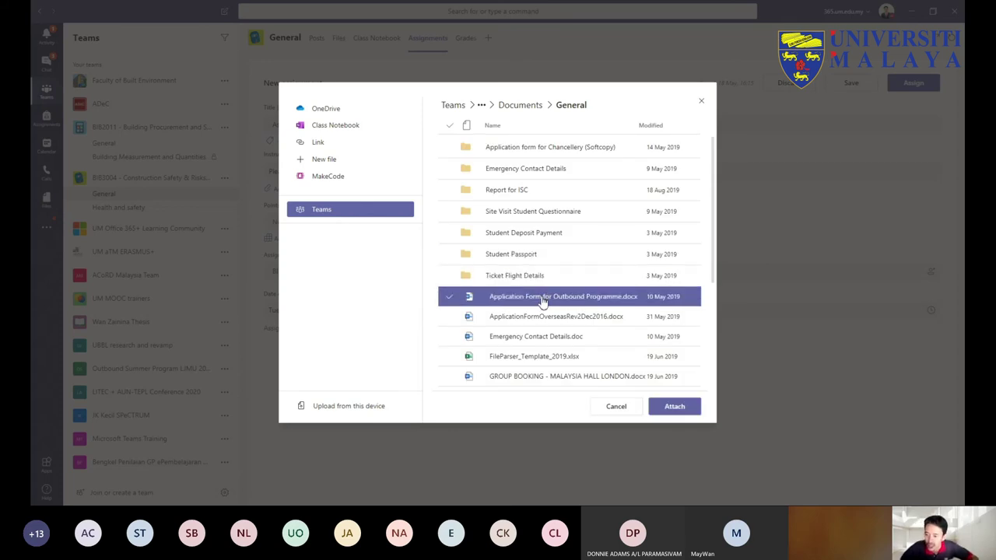
click(682, 413)
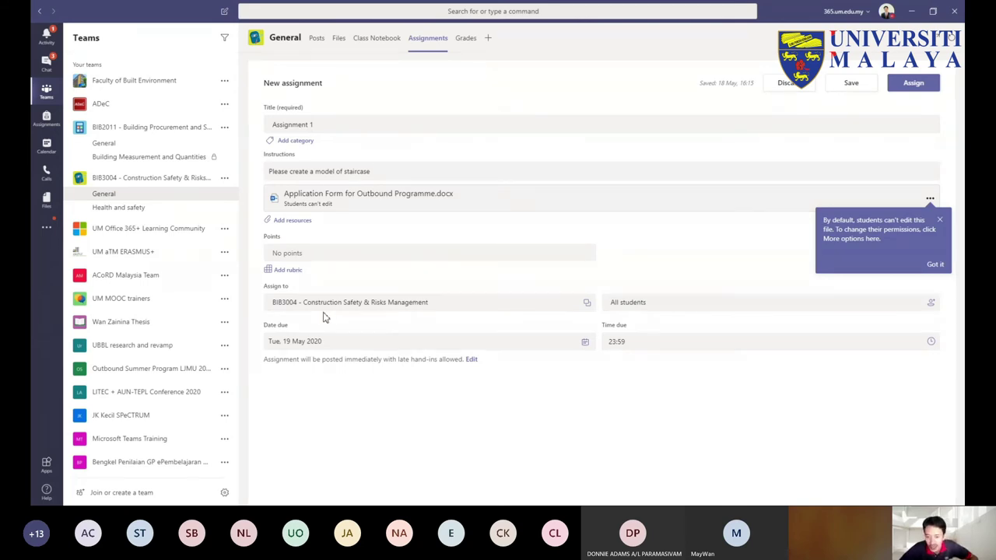
Step: Check the class and student choices for Assignment 1, and save it as a draft
click(350, 303)
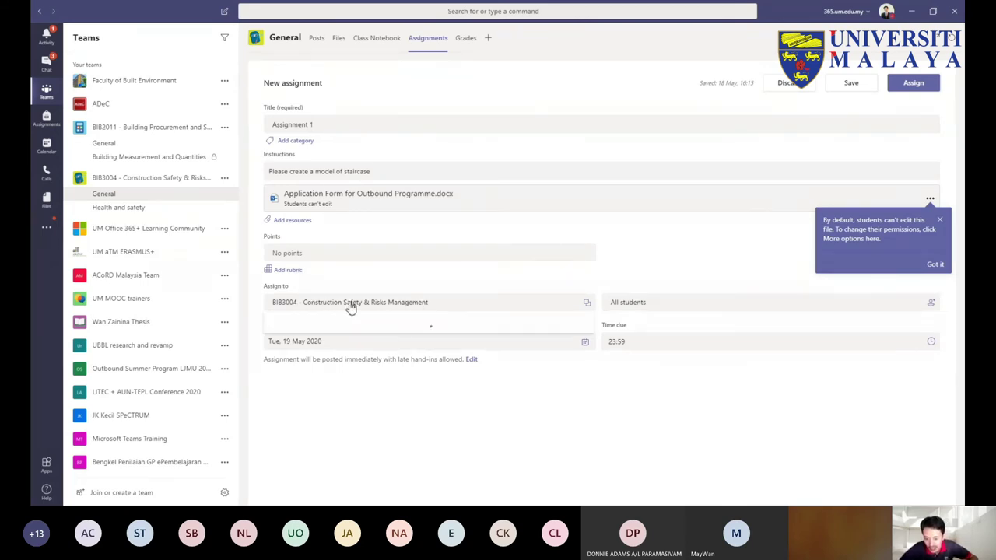
click(482, 302)
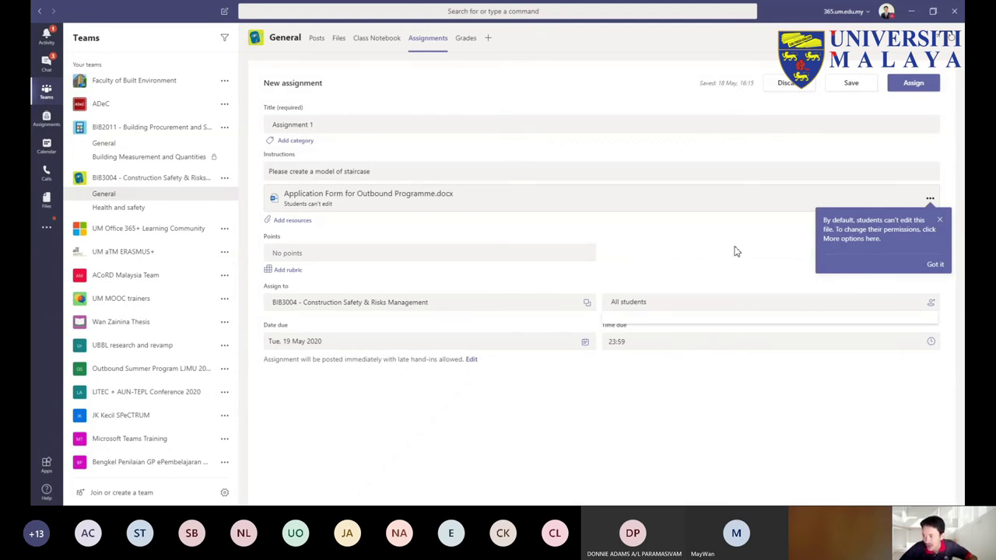
click(854, 89)
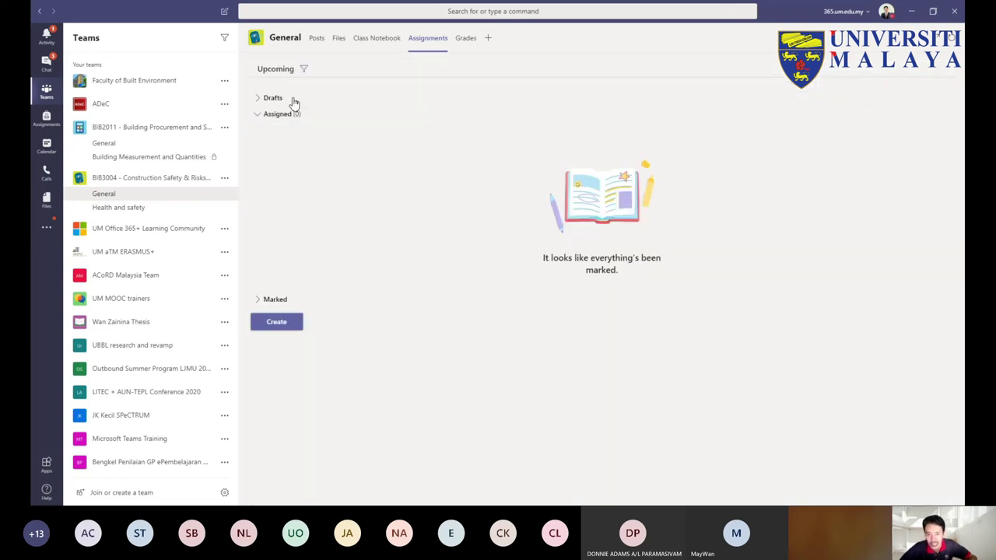
Step: Open the "Research design" draft from the assignments of the BIB2011 team's General channel
click(147, 129)
click(148, 129)
click(109, 143)
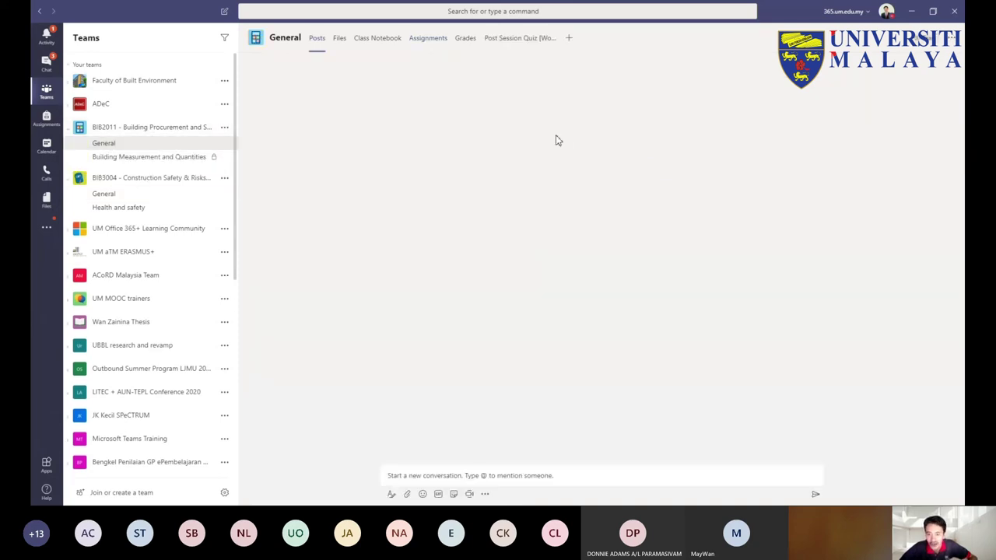
click(427, 39)
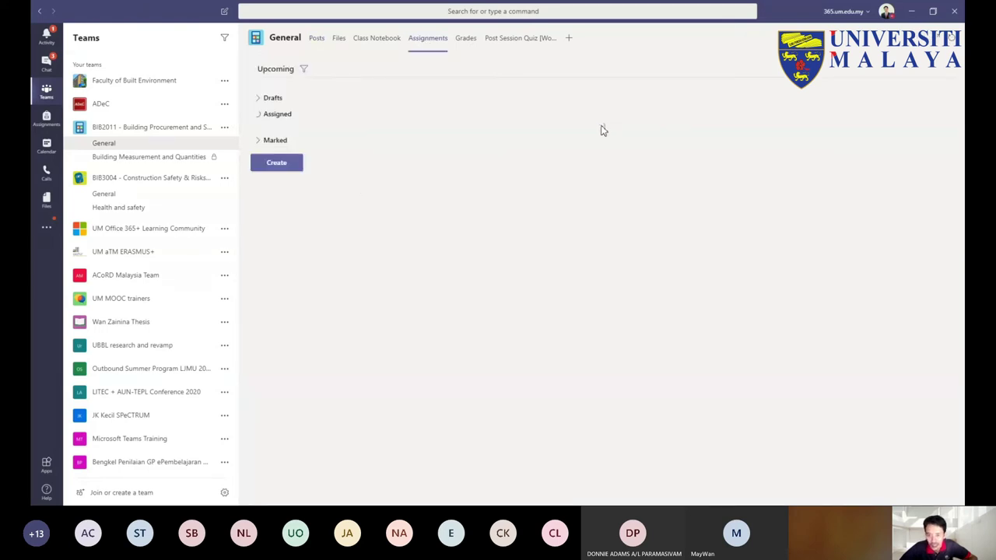
click(262, 98)
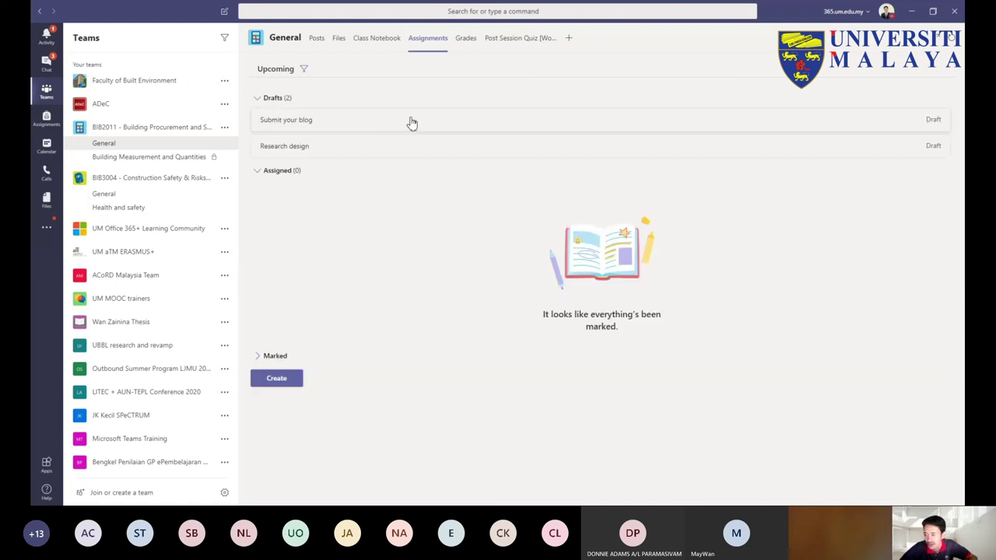
click(558, 150)
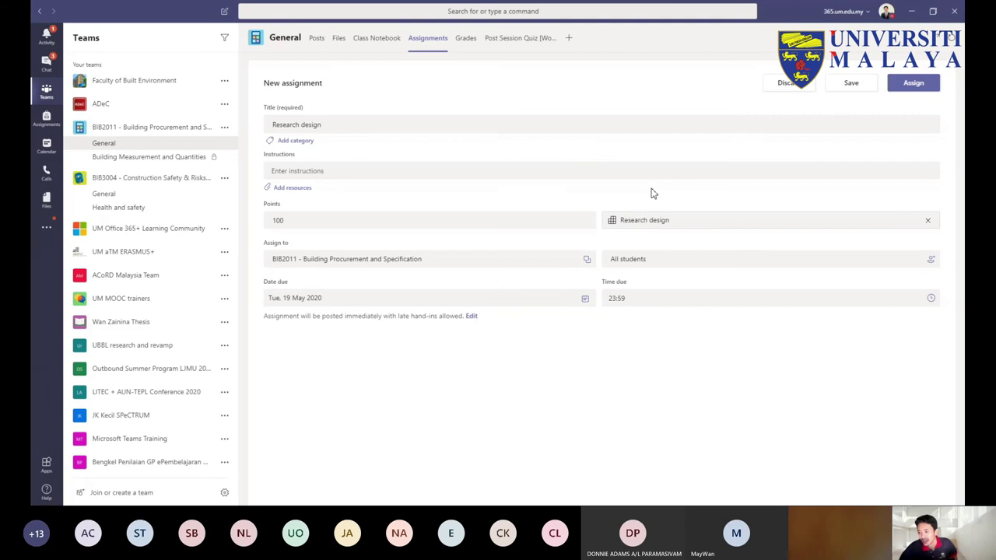
Step: Assign the Research design draft to seven individually chosen students instead of the whole class
click(918, 265)
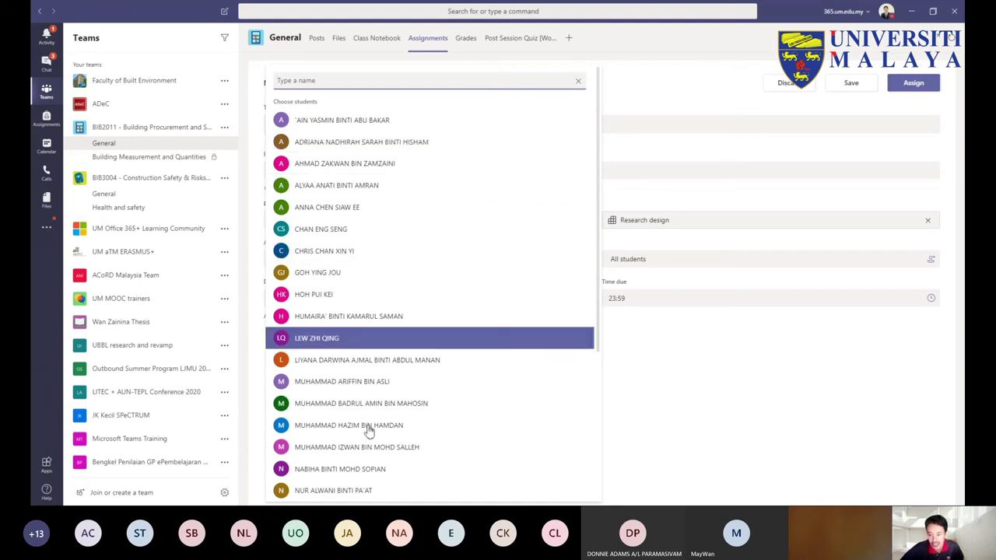
click(381, 347)
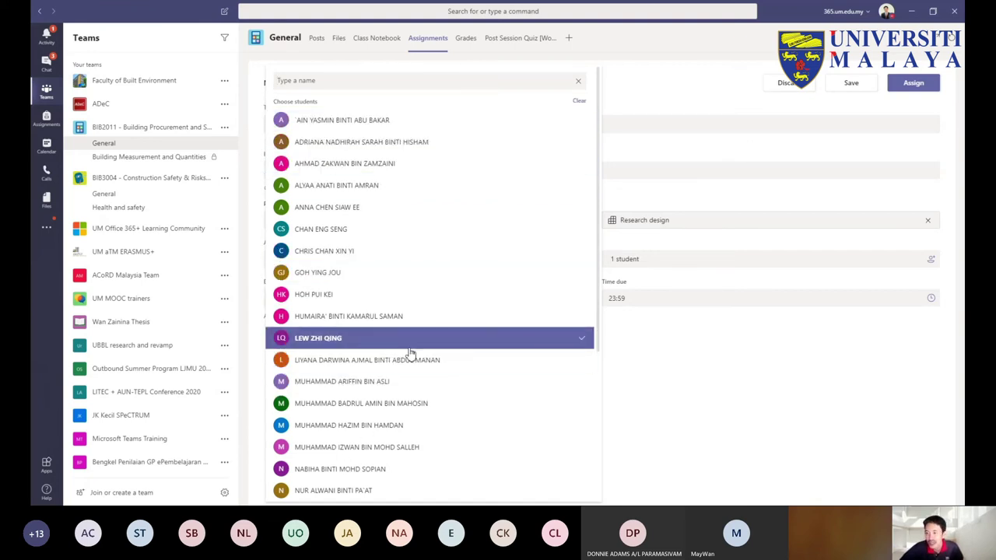
click(378, 187)
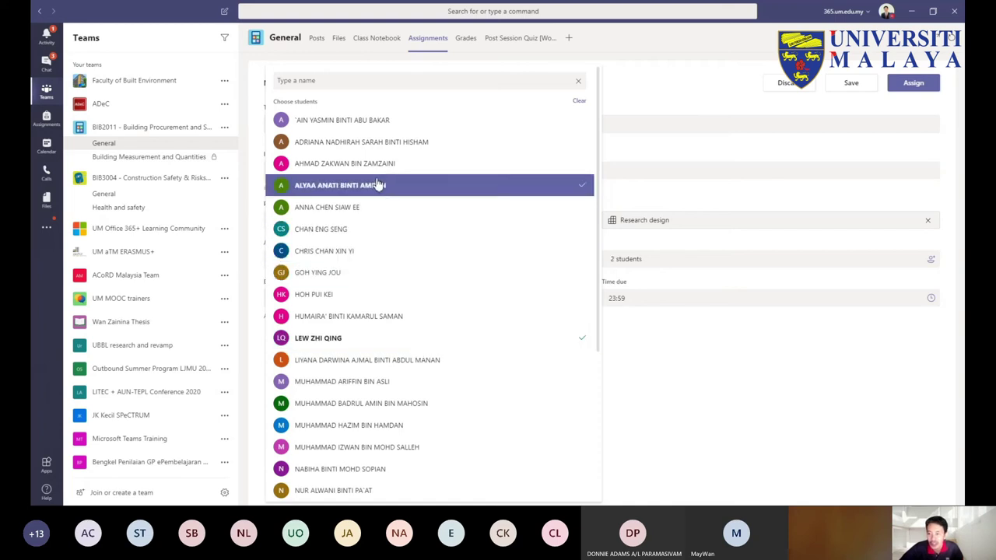
click(386, 271)
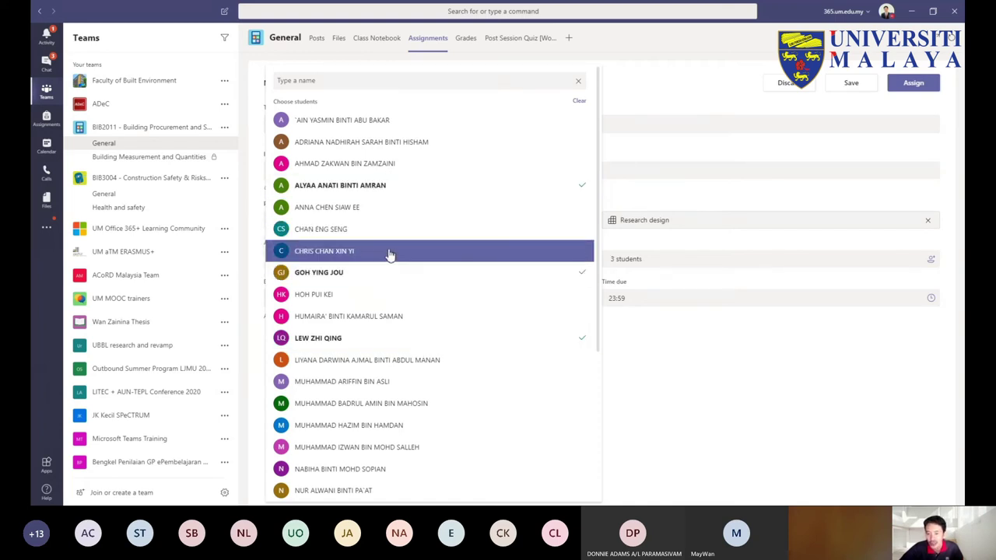
click(389, 252)
click(393, 237)
click(412, 325)
click(414, 363)
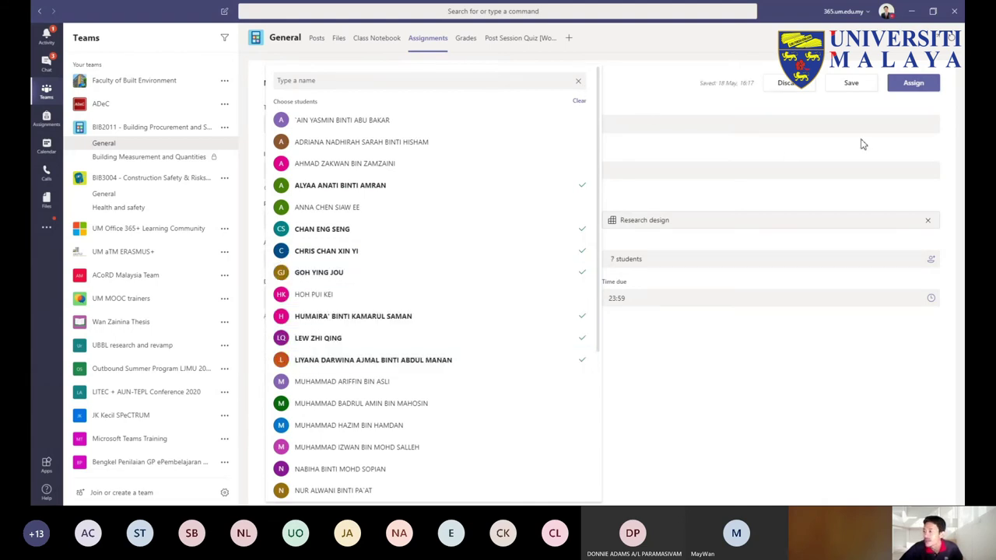
click(800, 153)
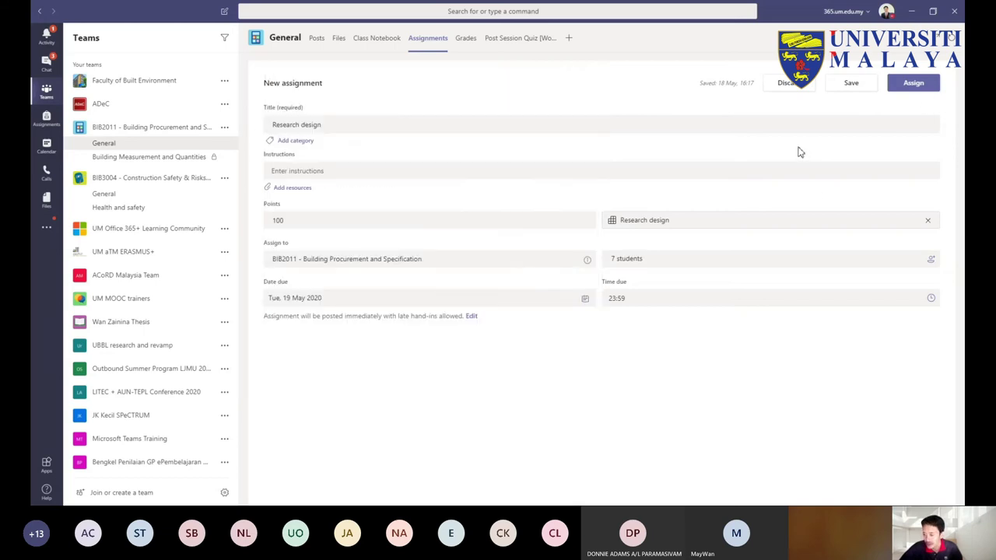
Step: Review the chosen students, and clear the selection so that the draft is assigned to all students
click(632, 263)
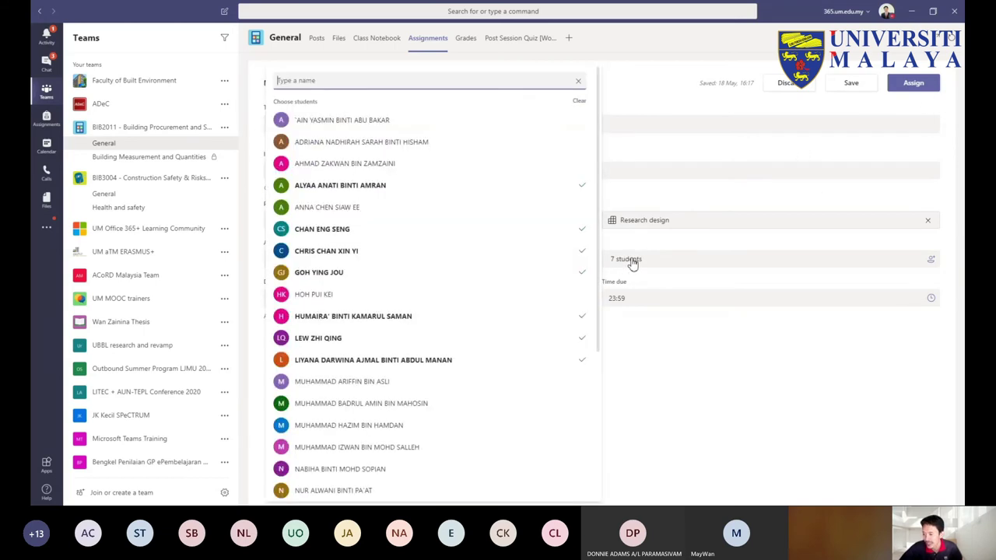
click(714, 155)
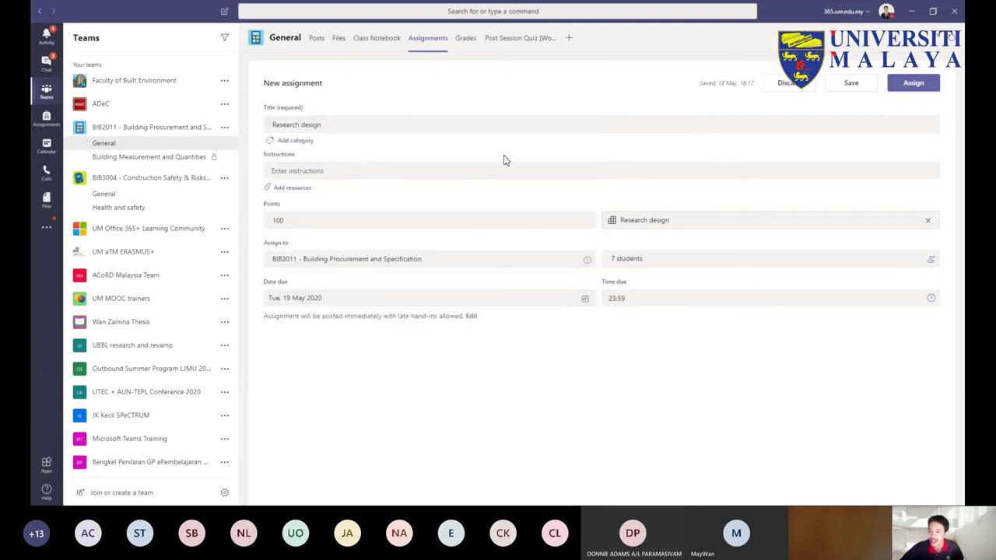
click(932, 262)
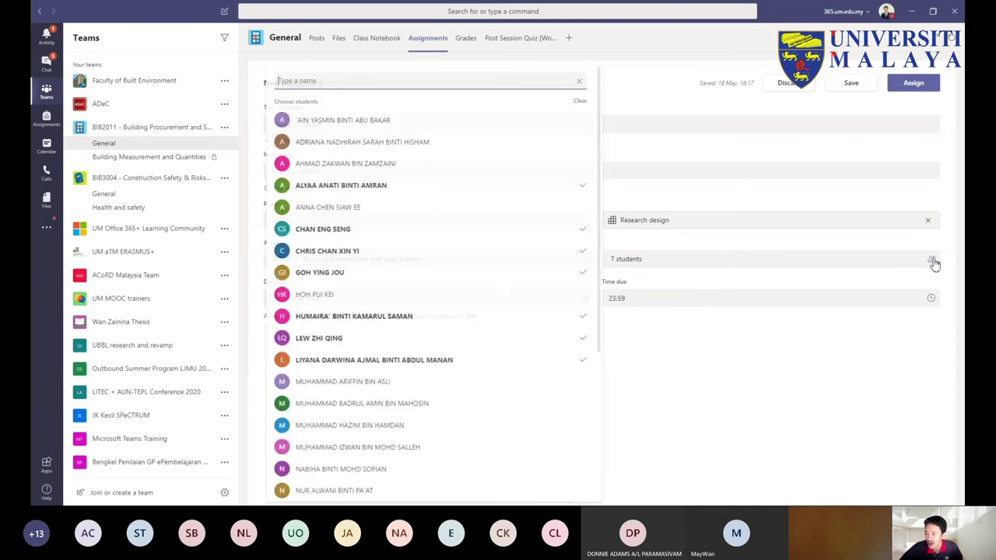
click(582, 102)
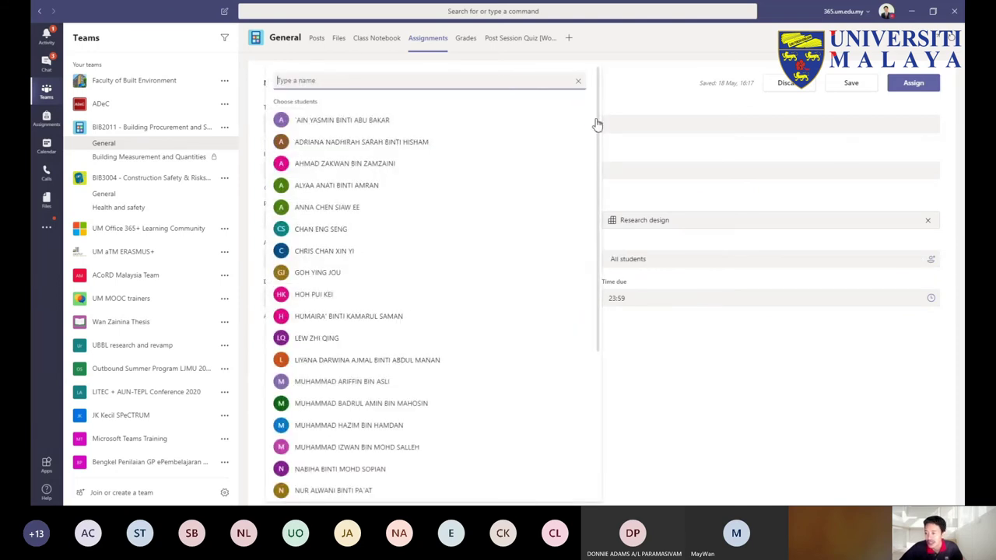
click(739, 159)
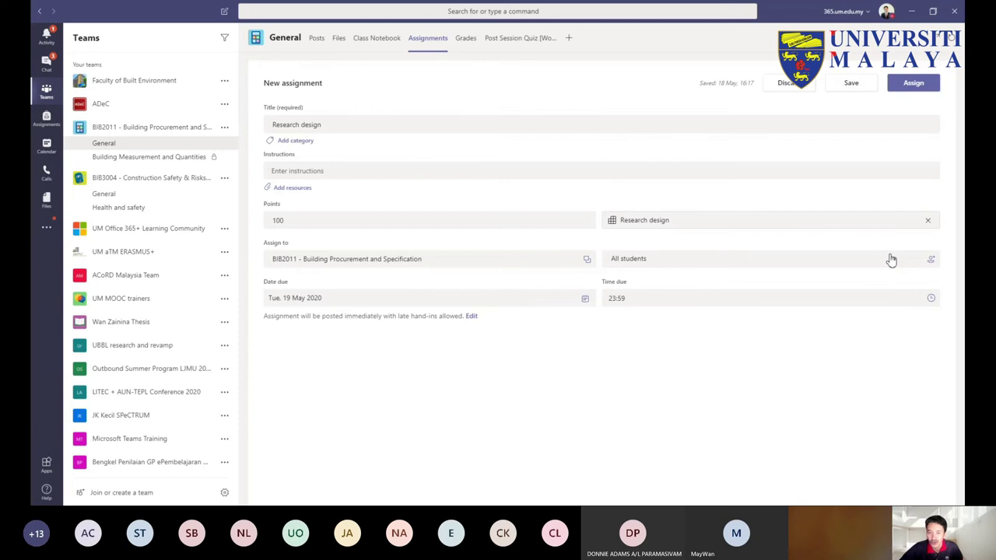
Step: Open the Assignment 1 draft from the BIB3004 General channel's assignments, and set its due date to 22 May 2020
click(102, 192)
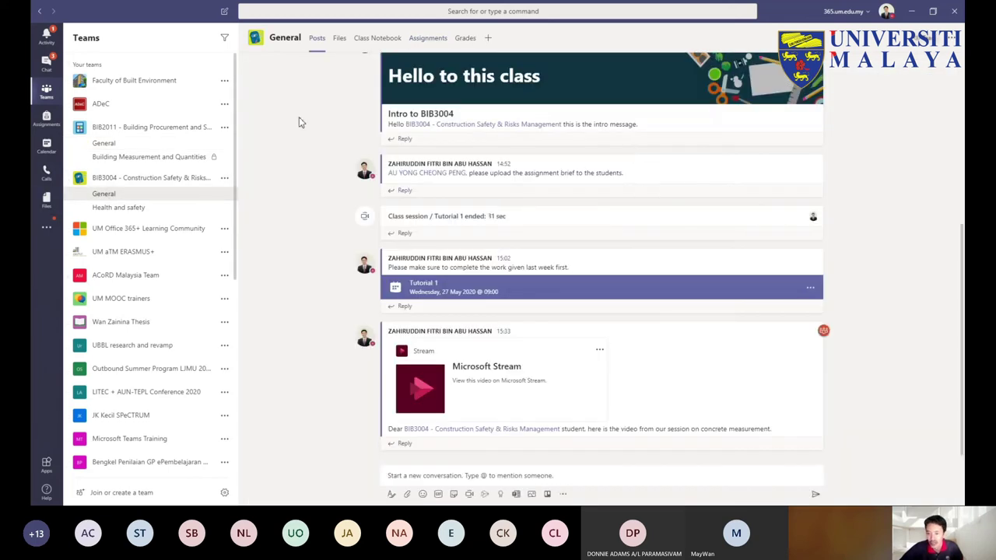
click(389, 38)
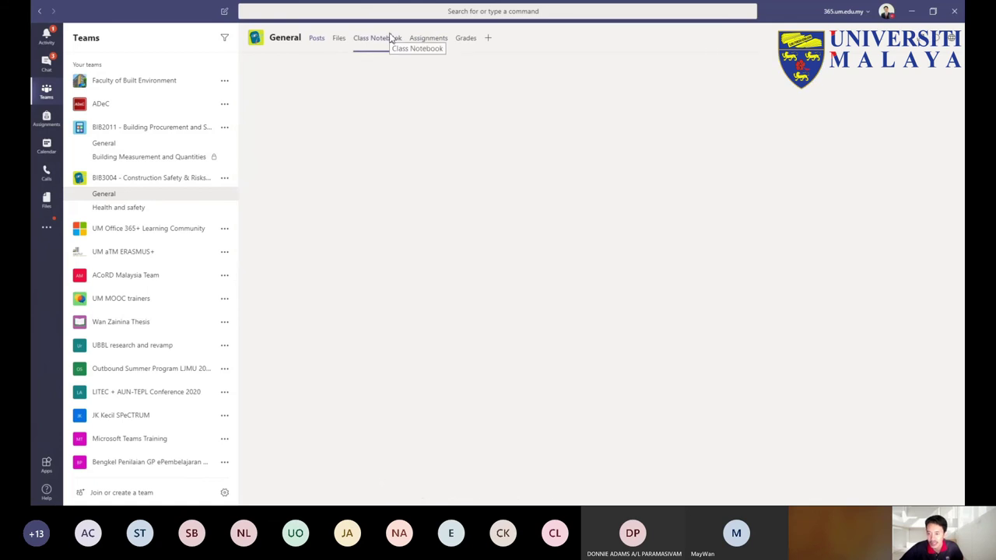
click(430, 41)
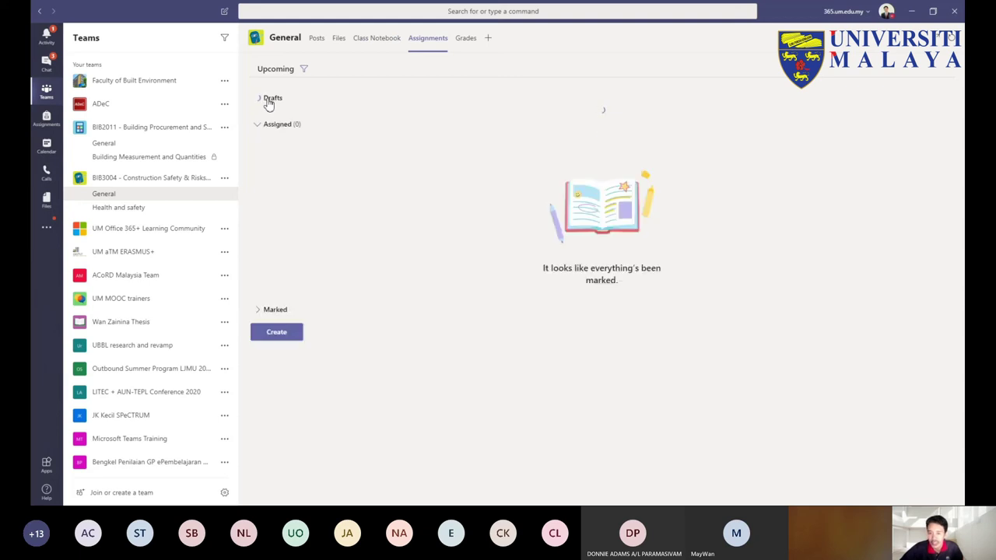
click(693, 124)
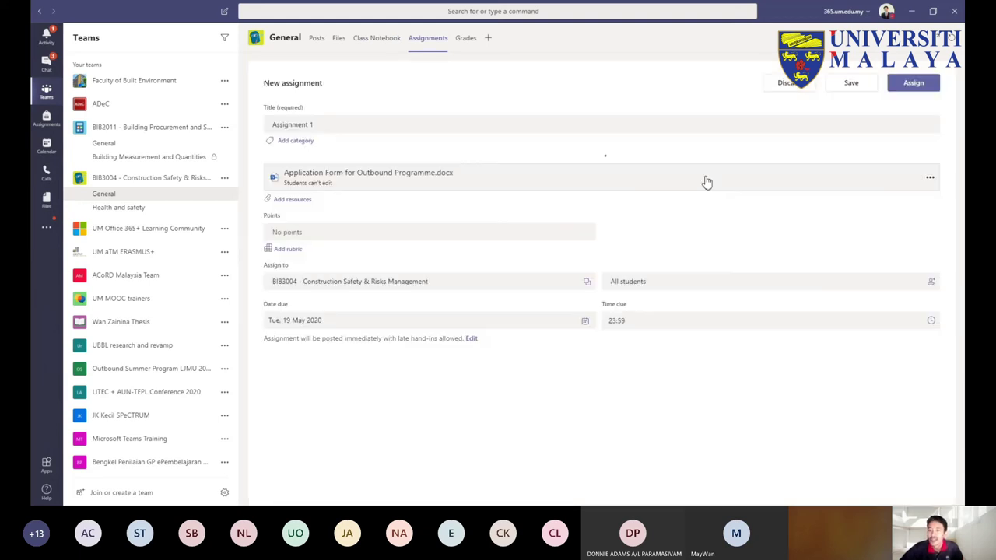
click(312, 343)
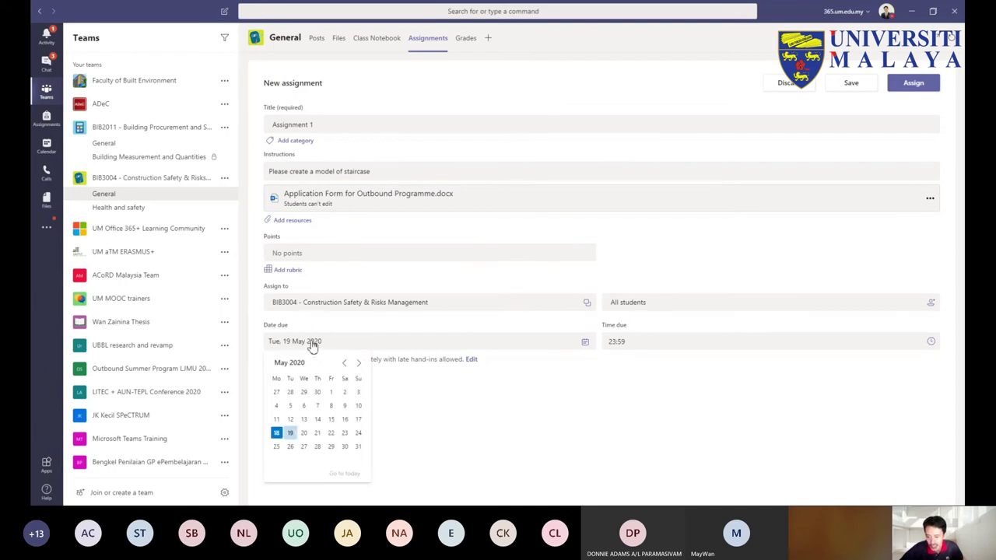
click(331, 434)
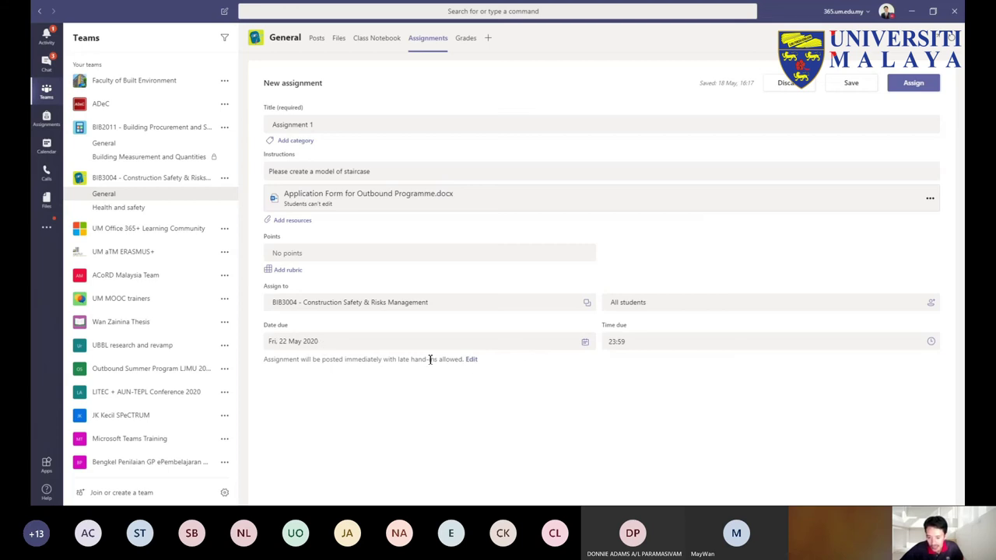
Step: Edit the assignment timeline so that the assignment is scheduled to be posted on Wednesday, 20 May 2020 at 09:00
click(472, 360)
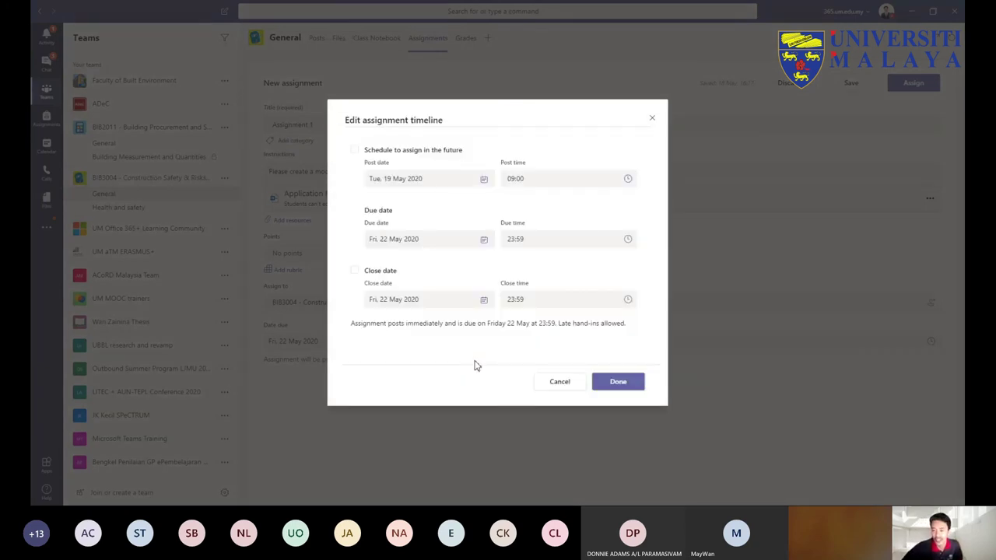
click(355, 151)
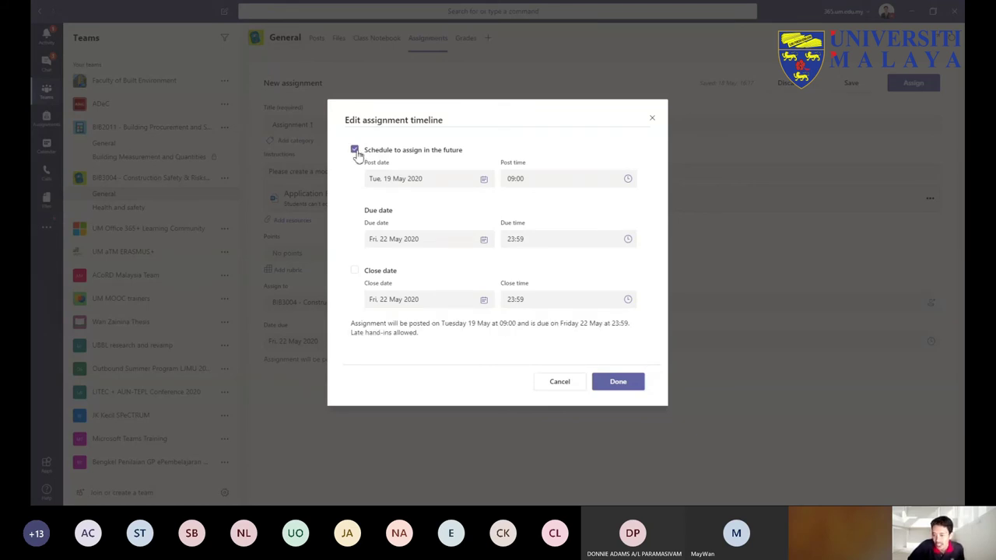
click(487, 181)
click(407, 273)
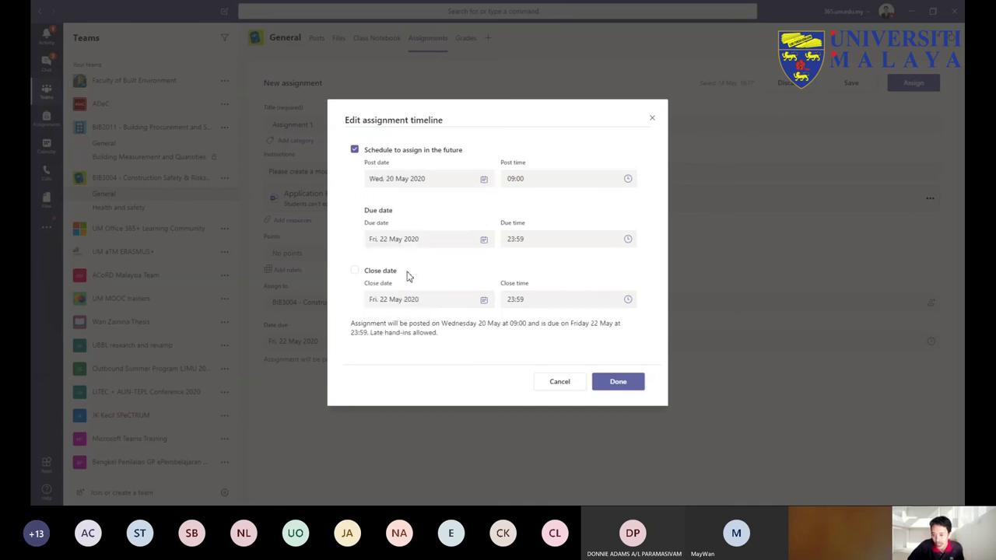
click(530, 178)
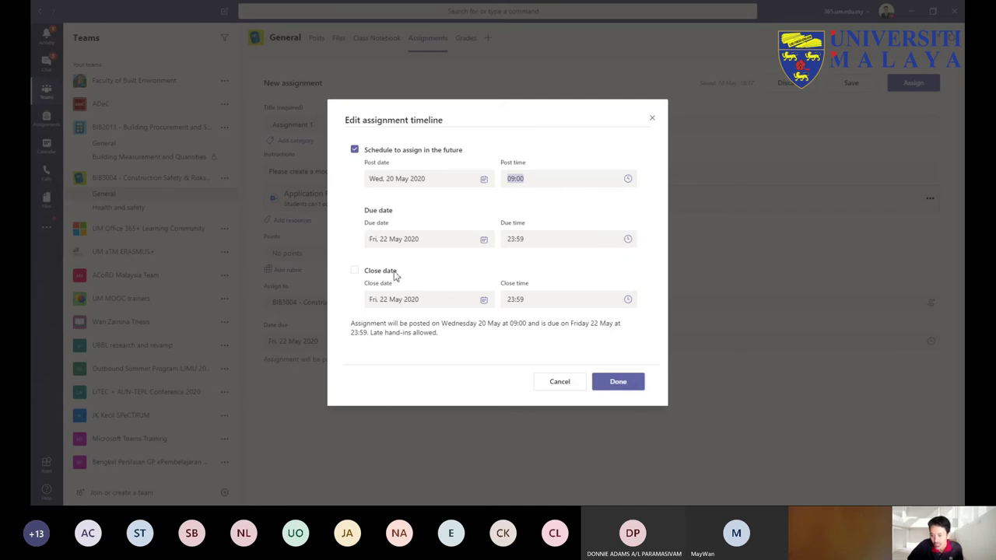
Step: Enable a close date of Monday, 25 May 2020 for late hand-ins, and apply the timeline changes
click(354, 273)
click(354, 272)
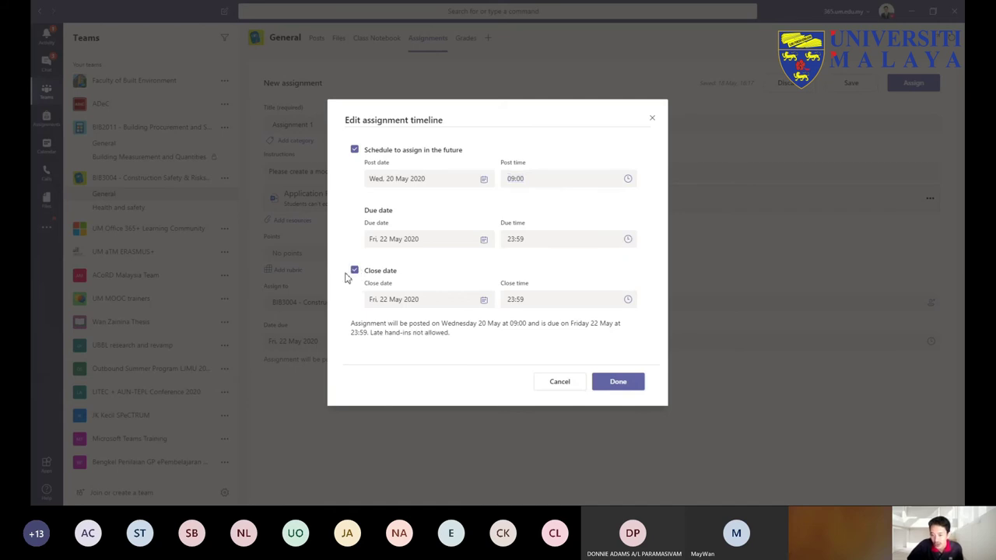
click(410, 305)
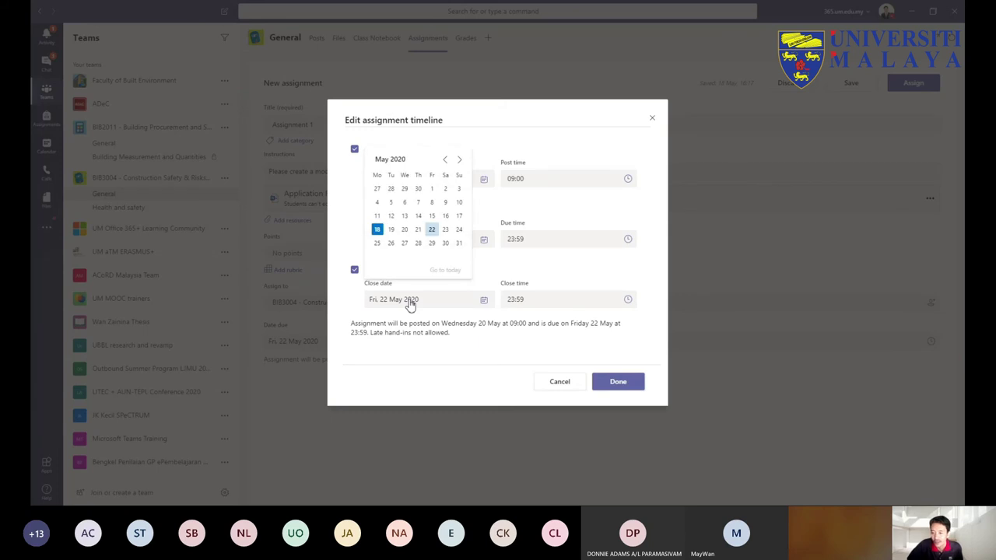
click(378, 245)
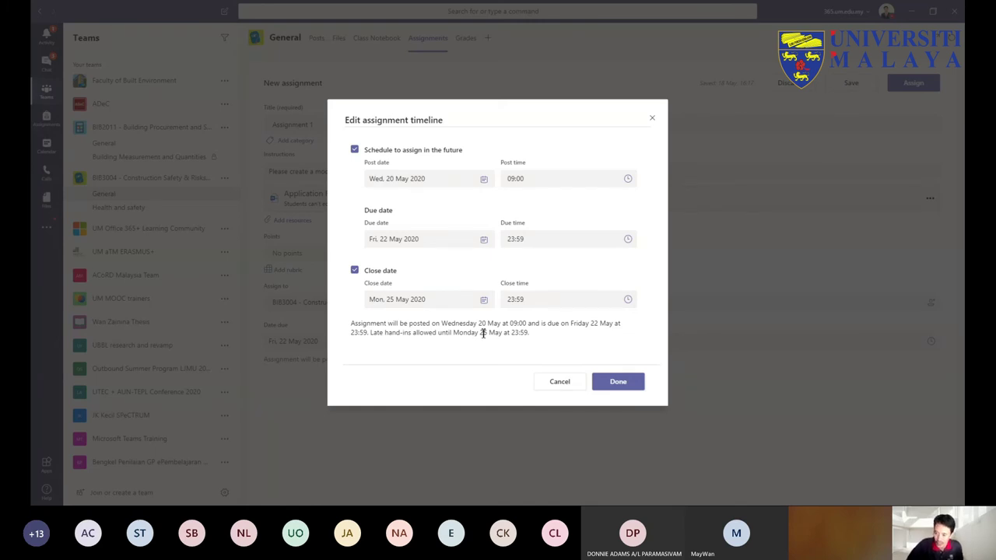
click(618, 382)
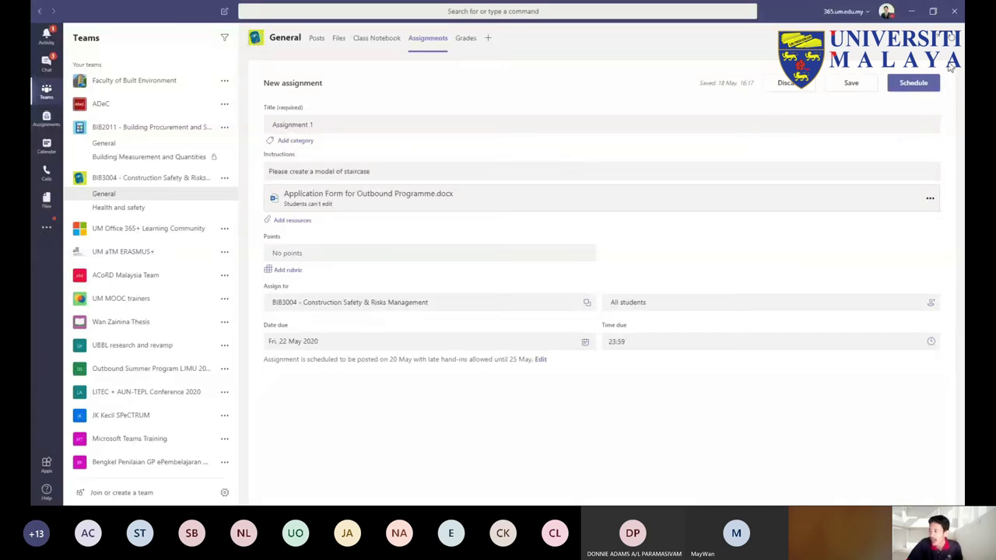
Step: Save Assignment 1 as a draft, and reopen it from the drafts to schedule it
click(859, 87)
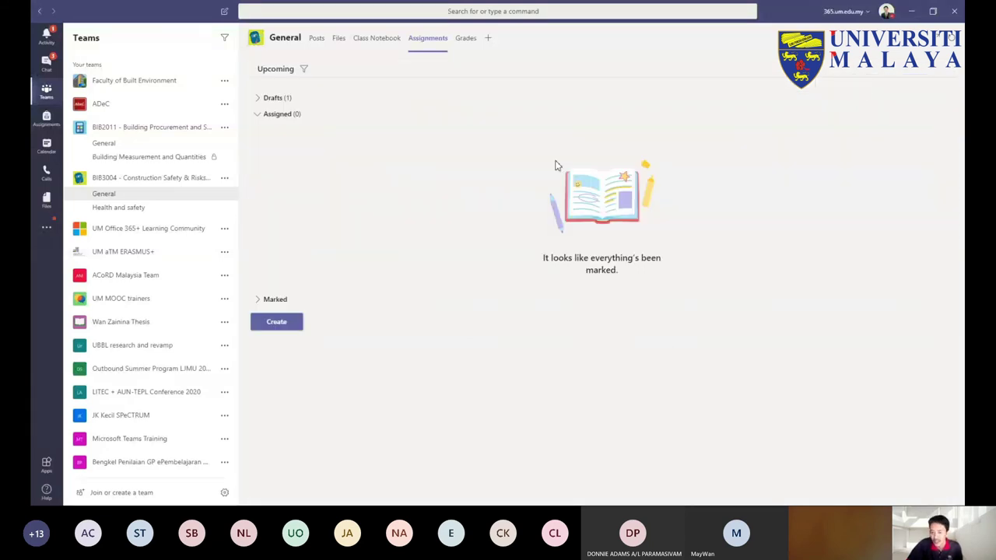
click(275, 98)
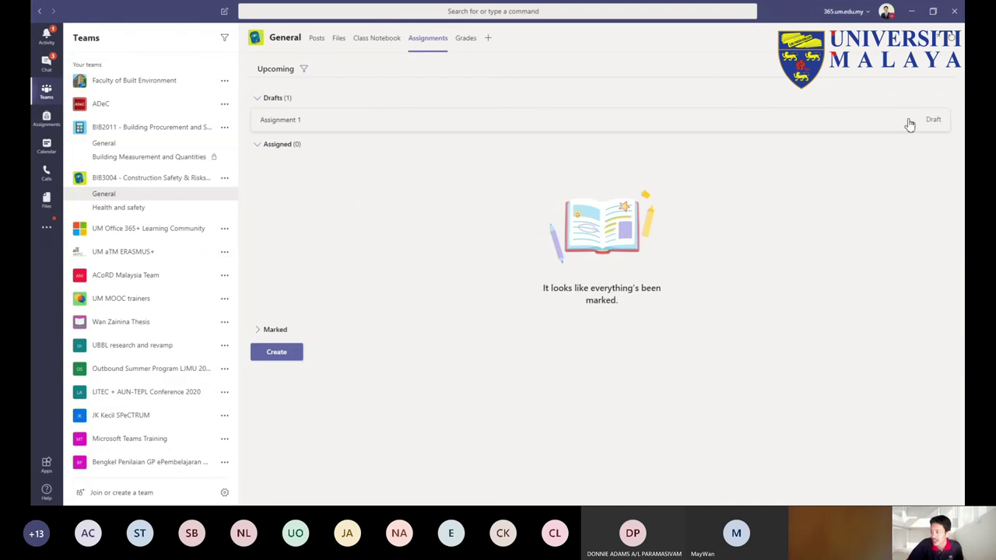
click(872, 122)
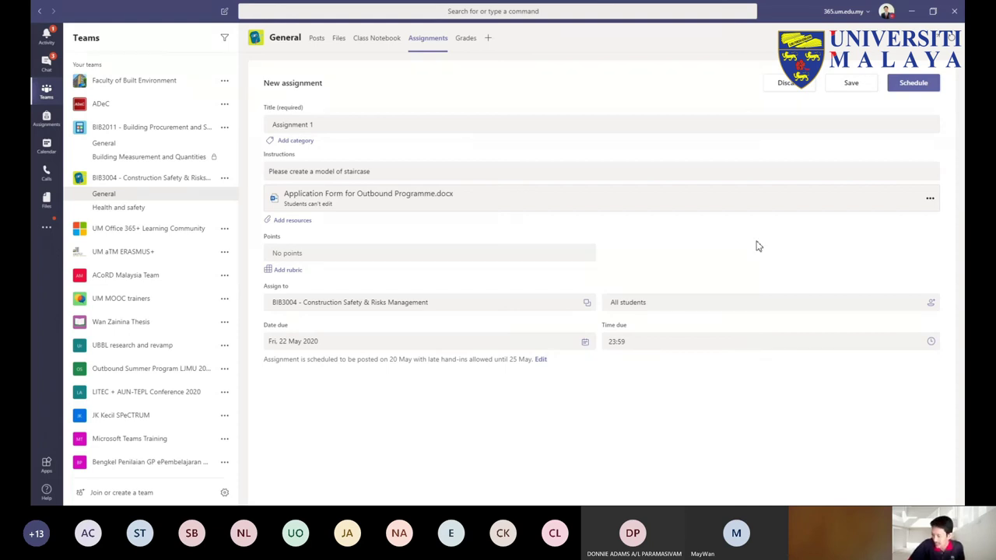
click(931, 89)
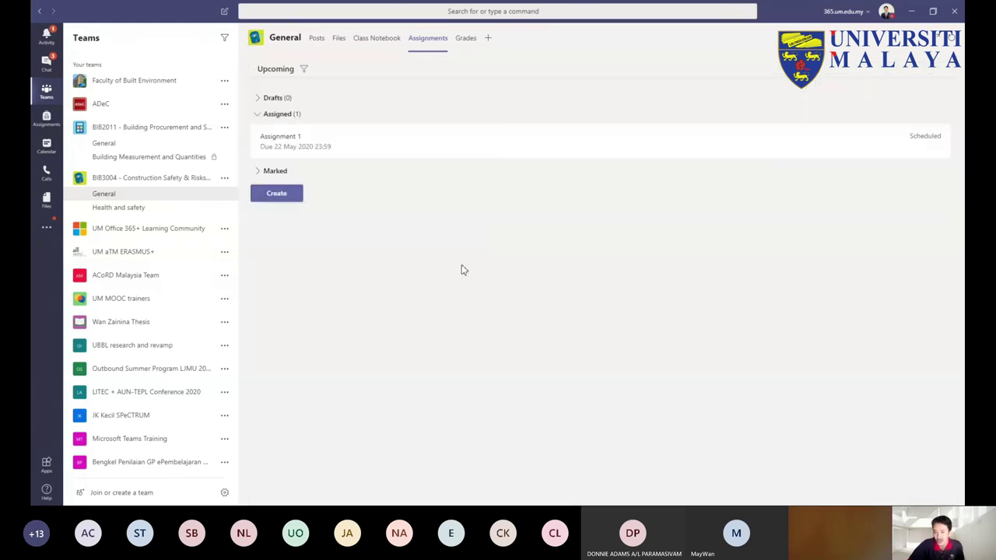
Step: View the scheduled Assignment 1, and return to the assignments list of the BIB3004 General channel
click(303, 147)
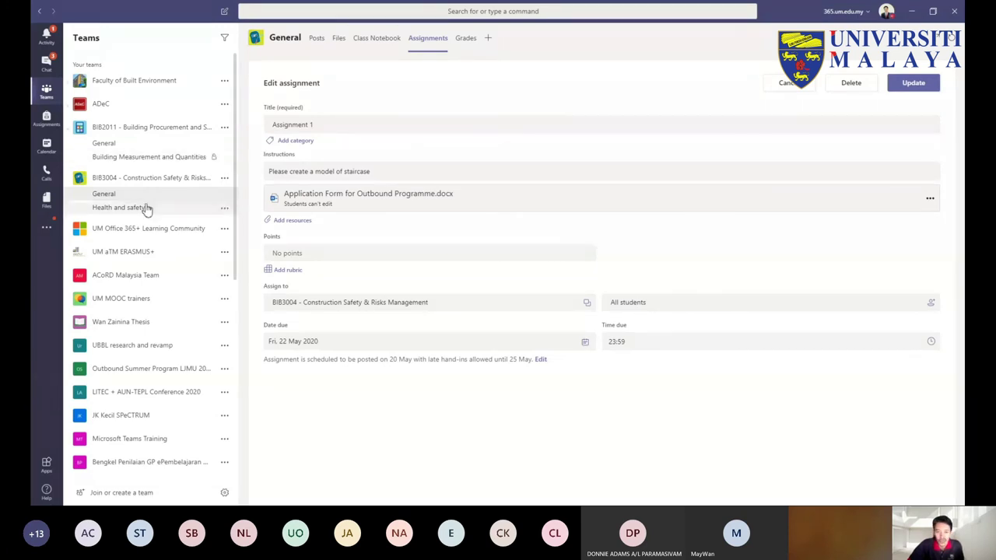
click(123, 199)
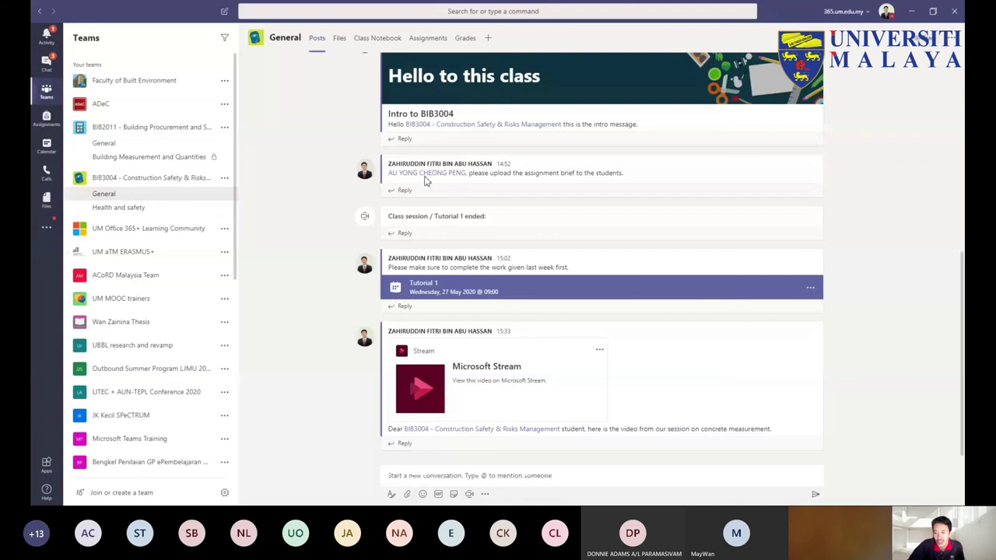
click(382, 39)
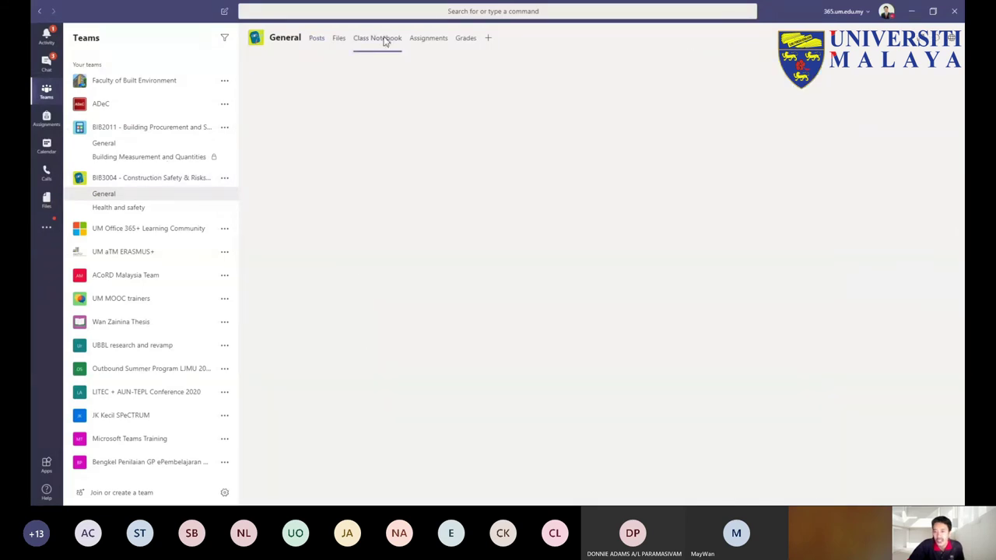
click(432, 42)
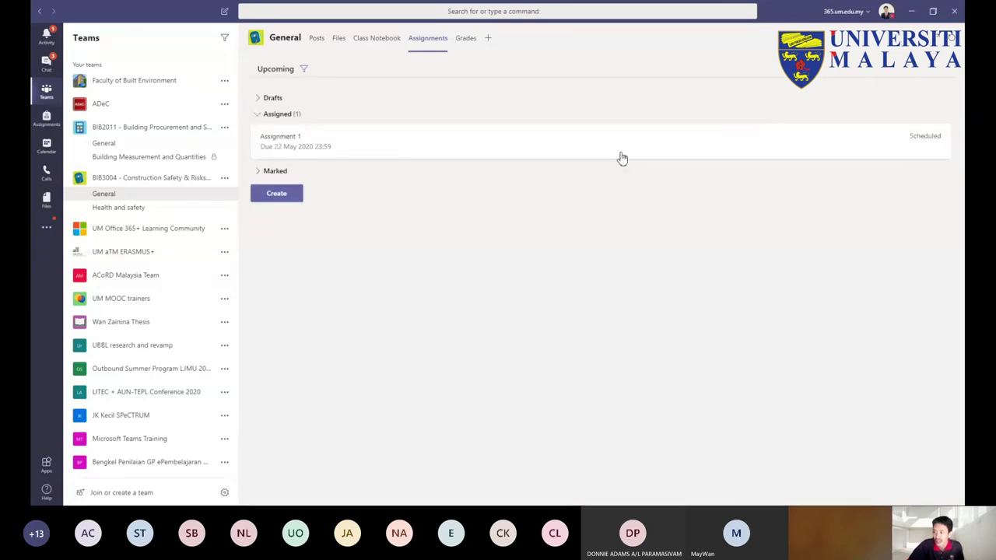
Step: Reopen Assignment 1 and choose the existing Research design rubric to edit before attaching it
click(565, 148)
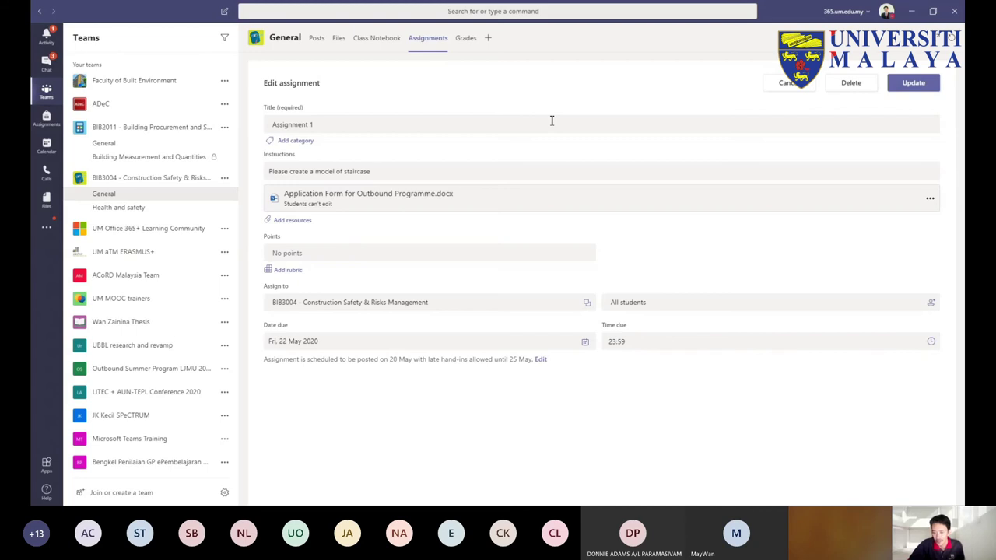
click(293, 272)
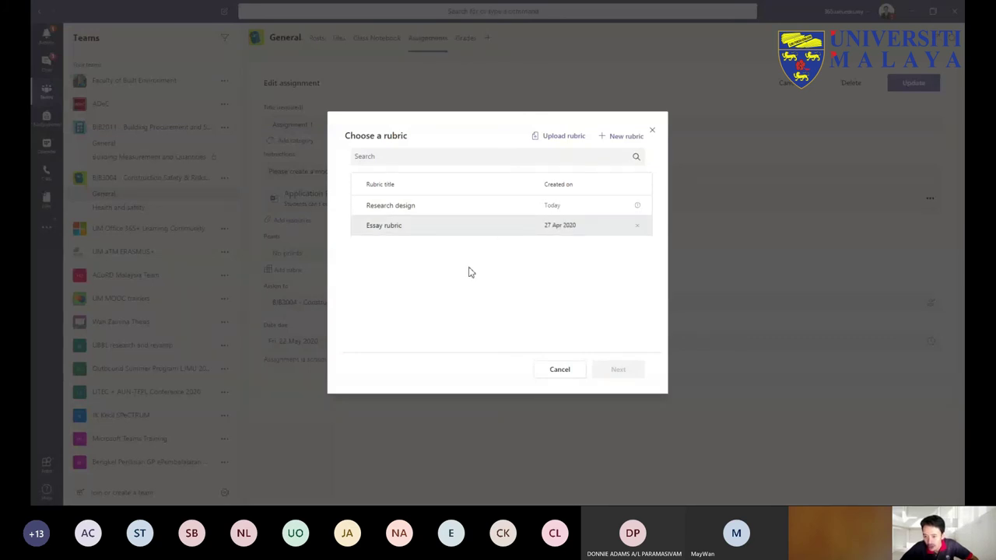
click(472, 207)
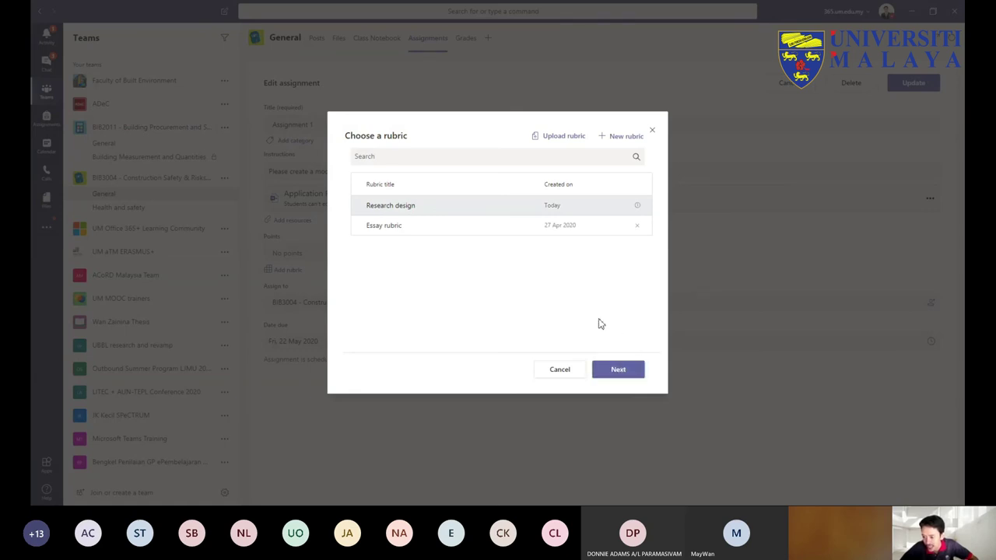
click(620, 371)
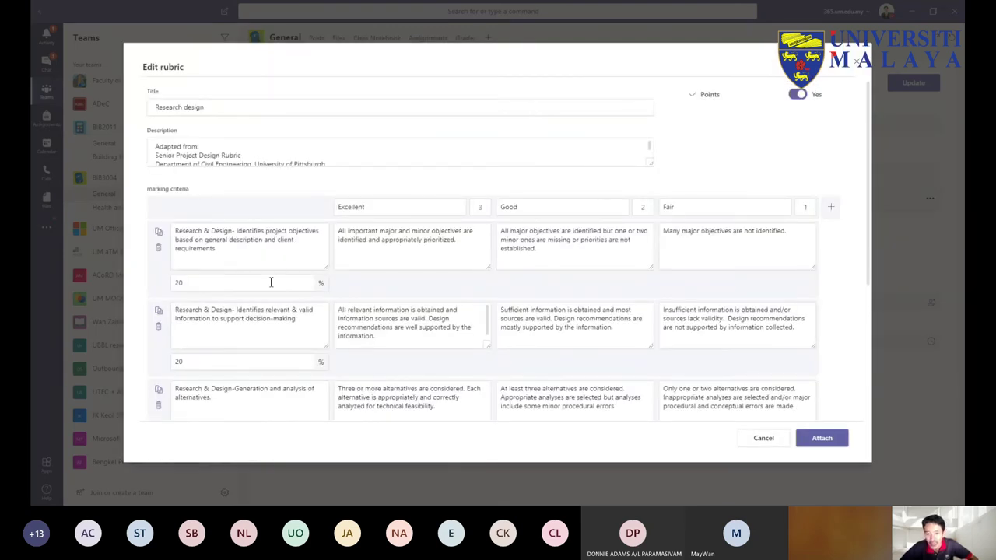
Step: Look over the rubric's title and description, and enlarge the description box to show its full text
scroll(274, 267, down, 1)
scroll(271, 202, up, 1)
click(273, 113)
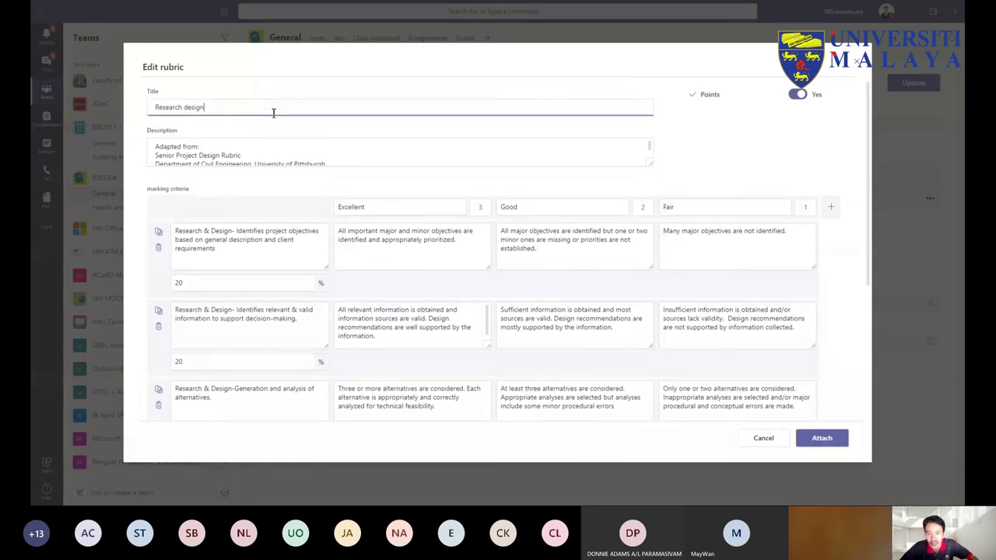
click(374, 156)
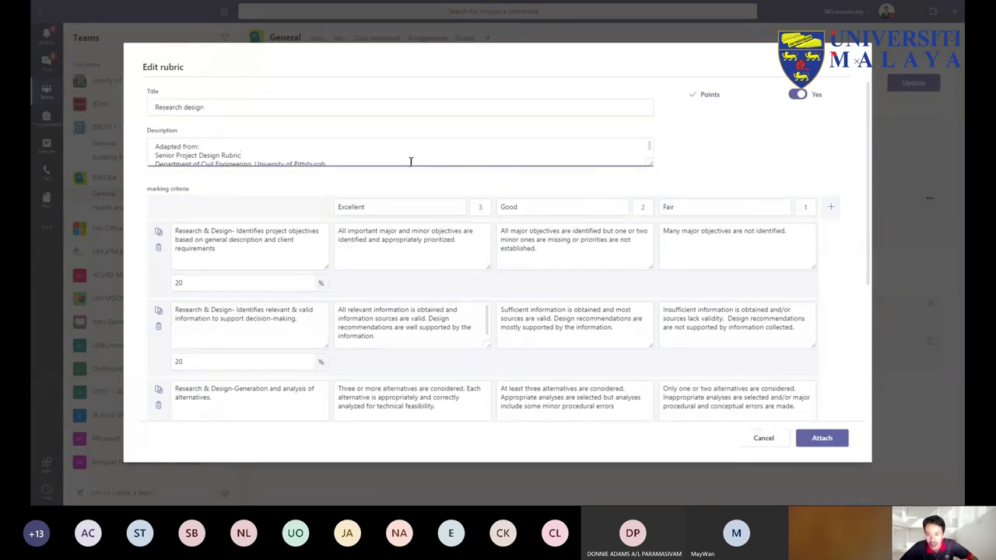
drag(651, 166, 658, 198)
Step: Keep points enabled for the rubric, and set the points to 5 for Excellent and 3 for Good
click(803, 95)
click(802, 96)
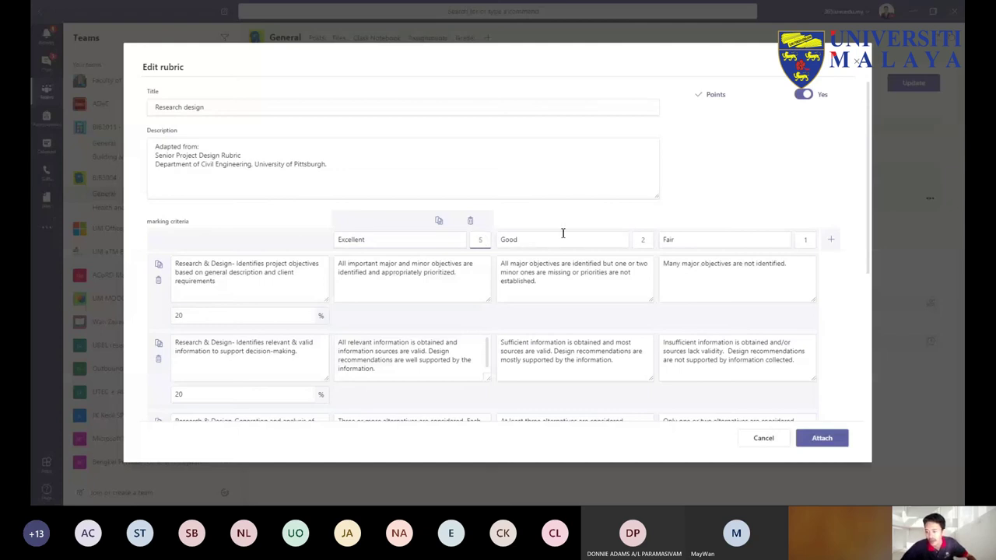
double_click(642, 242)
text(3)
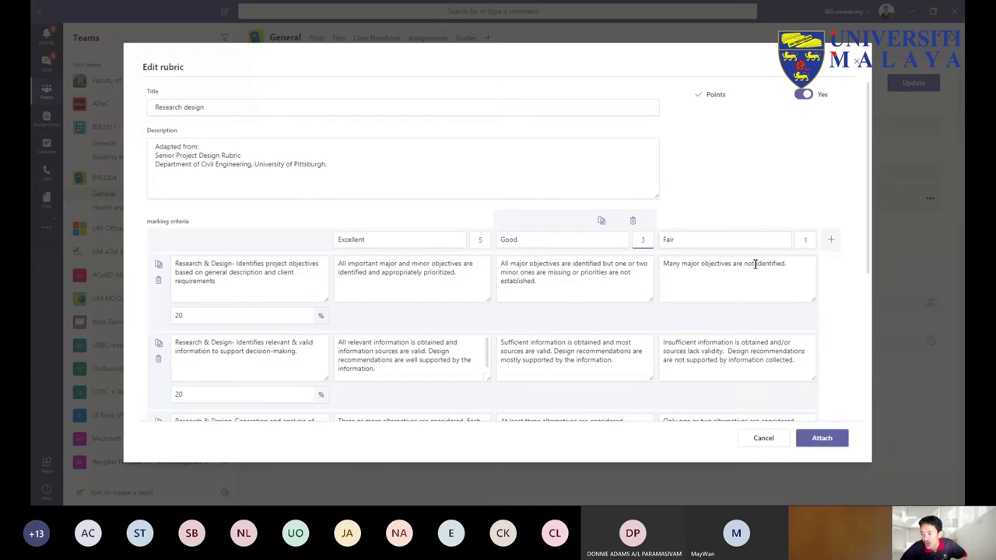
Step: Review the rubric's marking criteria and weights, and add a new rating category after Fair
scroll(755, 262, down, 3)
scroll(752, 259, up, 1)
scroll(752, 259, down, 3)
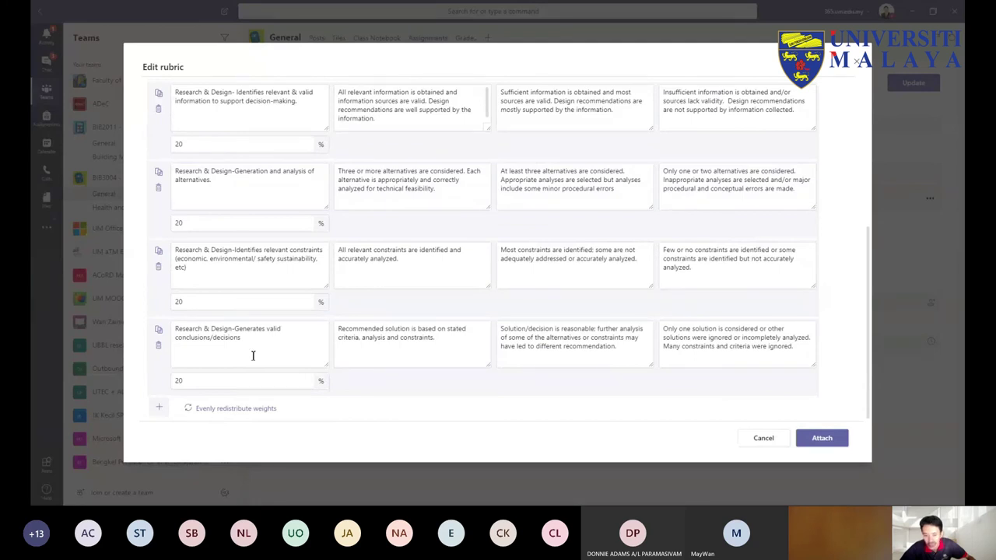
scroll(231, 307, up, 5)
scroll(232, 302, down, 5)
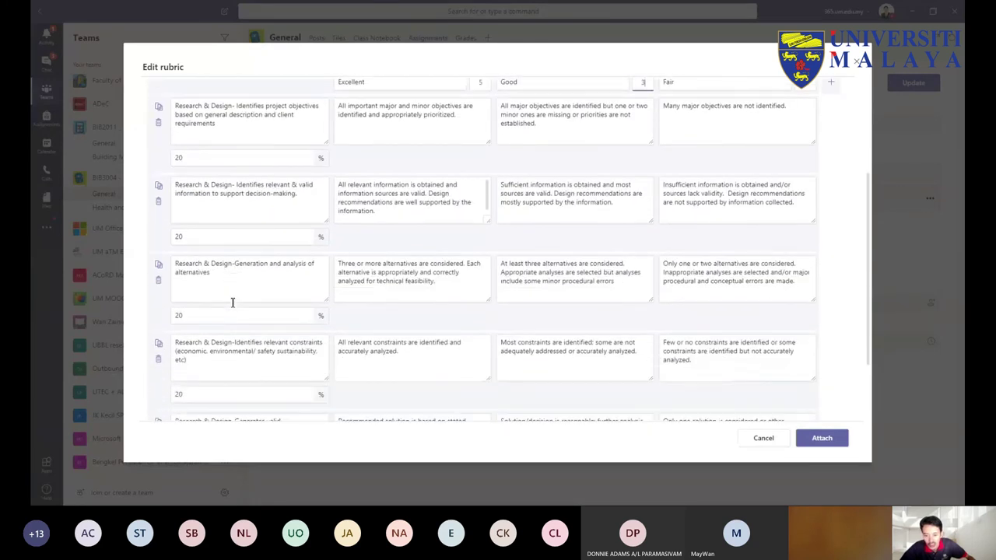
scroll(234, 301, up, 5)
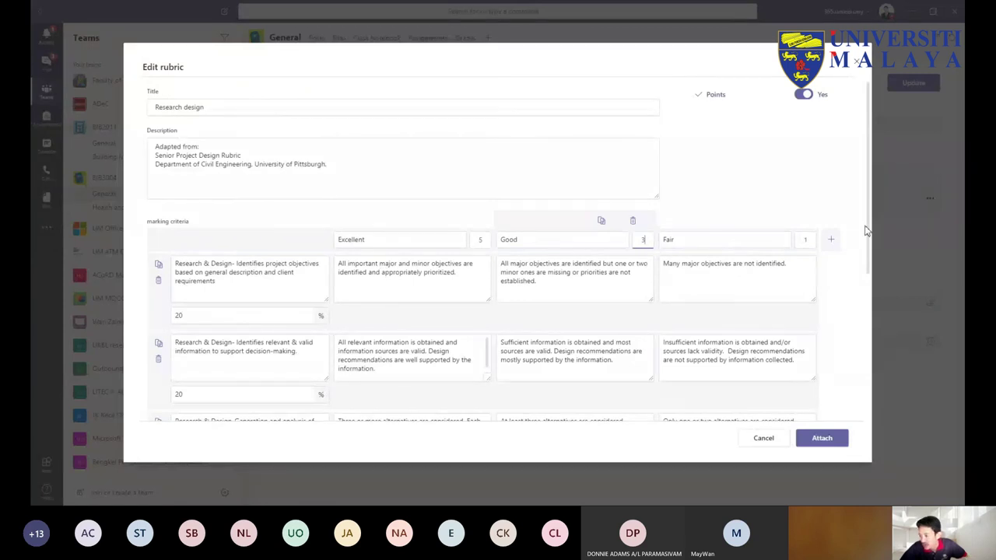
click(831, 240)
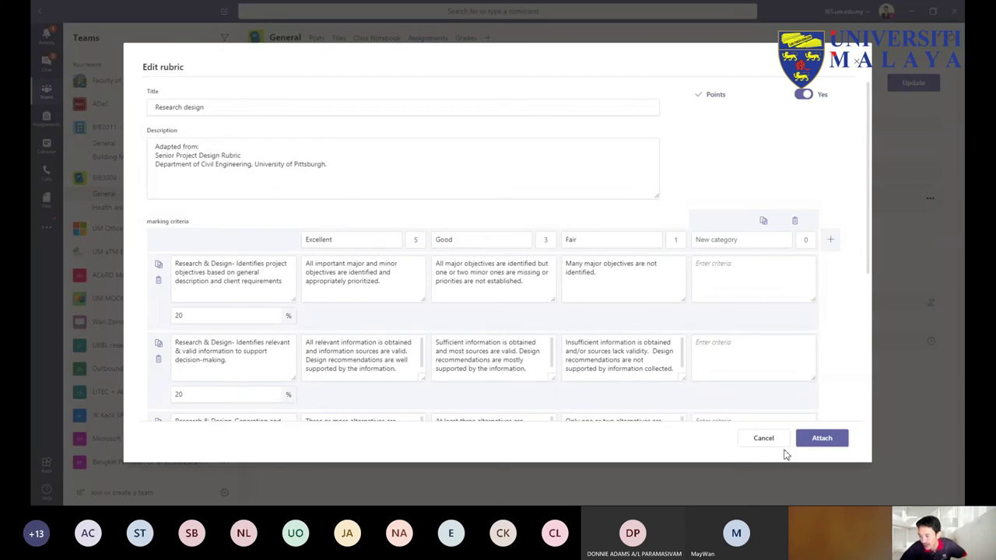
click(747, 241)
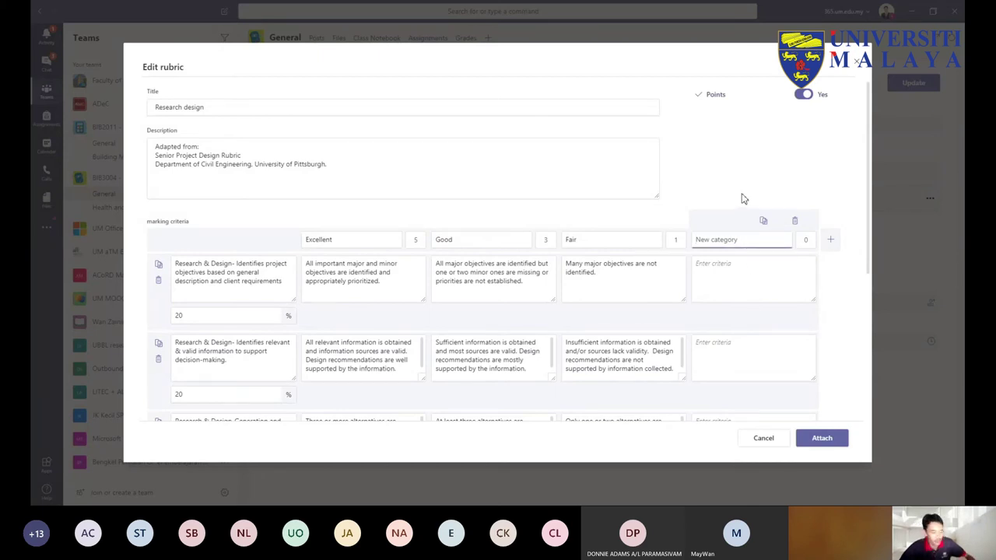
Step: Name the new rating category Poor and enter "nothing entered" for the first criterion and "not achieved" for the second
text(Poor)
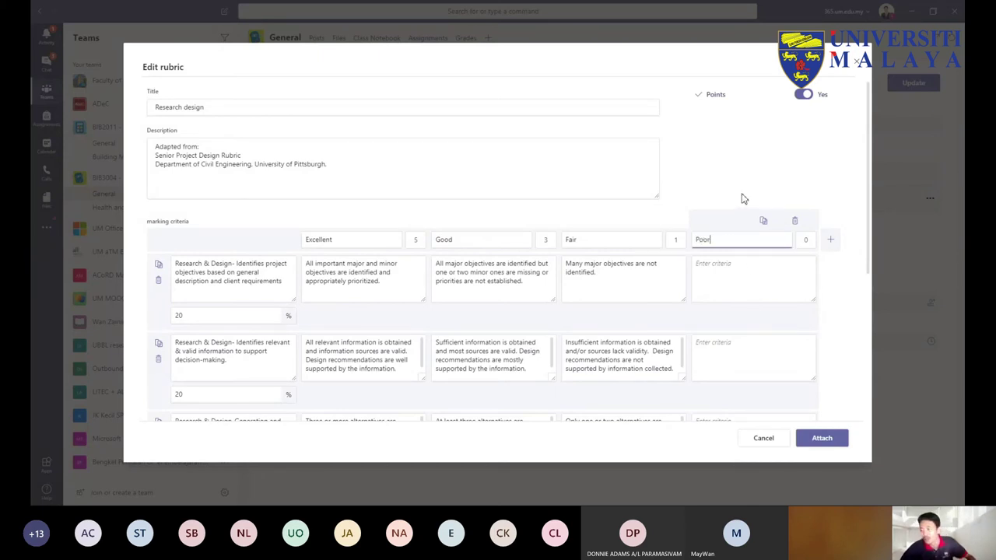
click(755, 288)
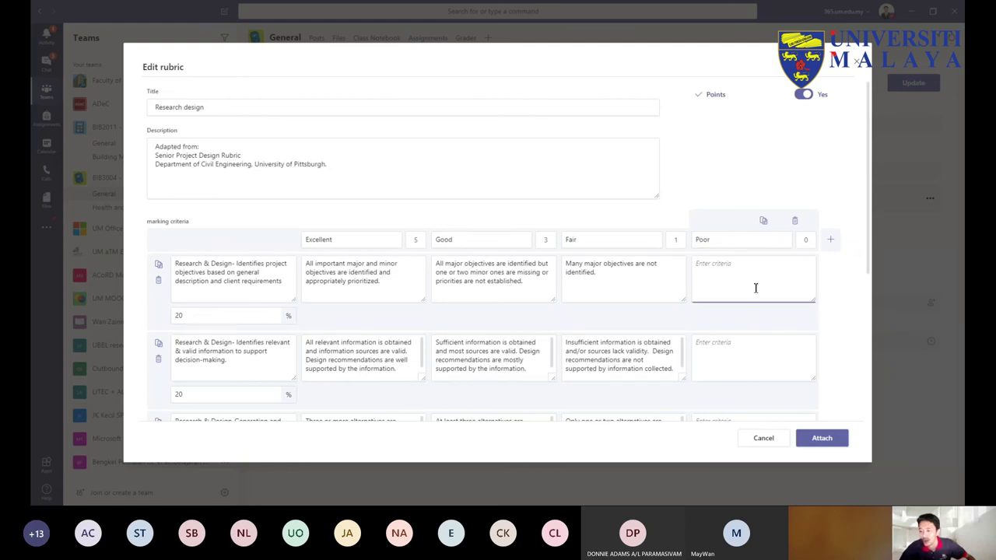
text(nothing entered)
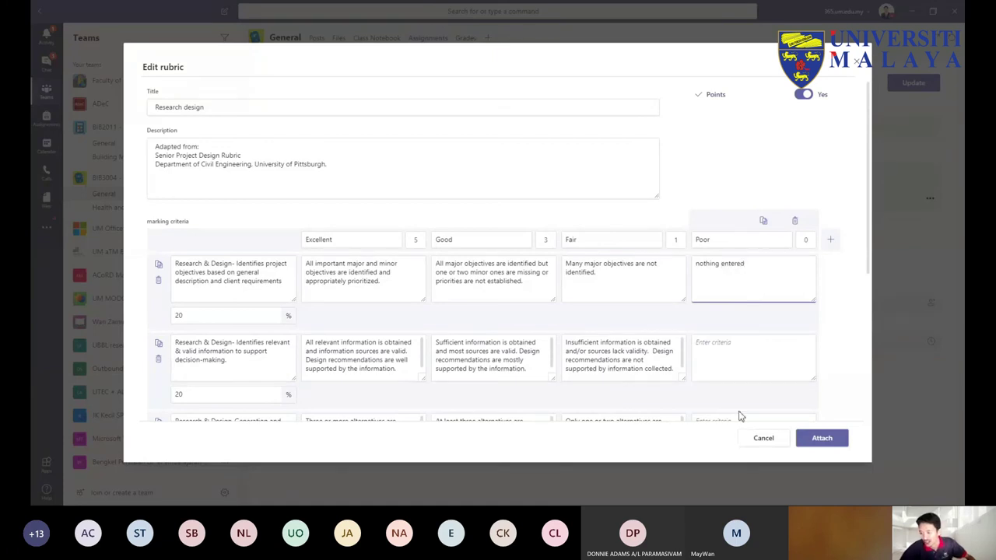
click(740, 367)
text(not achieved)
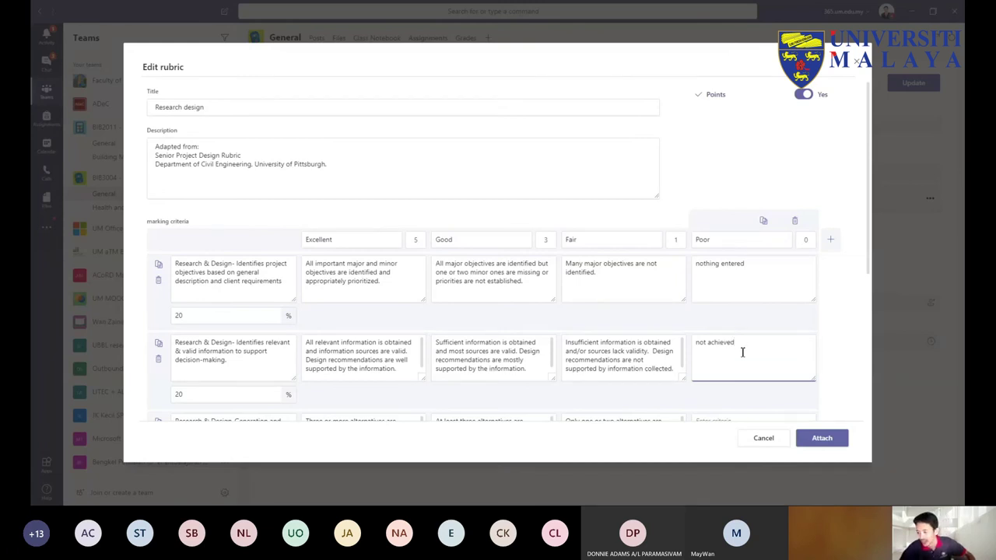
Step: Copy the "not achieved" text into the Poor cells of the three remaining criteria
drag(742, 352, 687, 355)
key(ctrl+c)
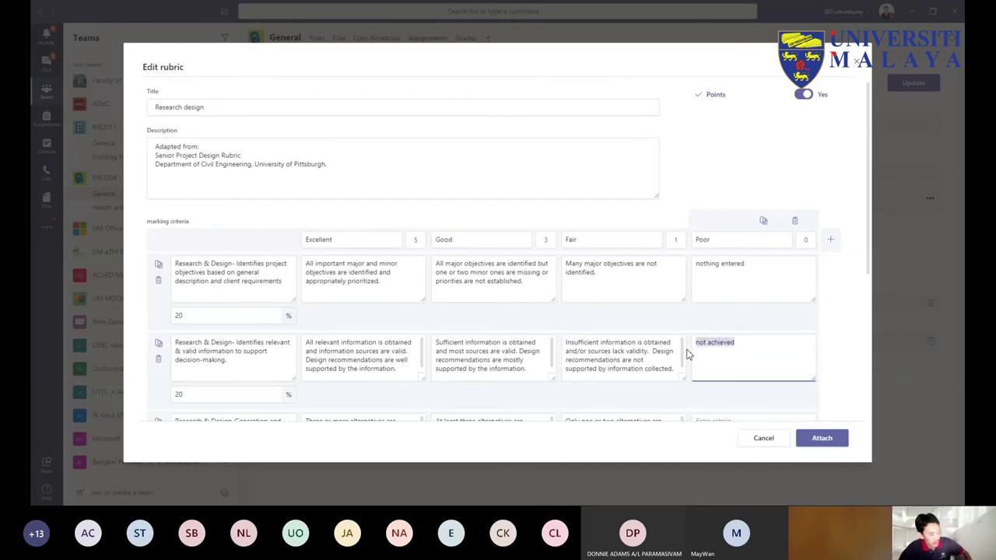
scroll(761, 347, down, 2)
click(753, 299)
key(ctrl+v)
click(753, 358)
key(ctrl+v)
scroll(765, 333, down, 2)
click(767, 345)
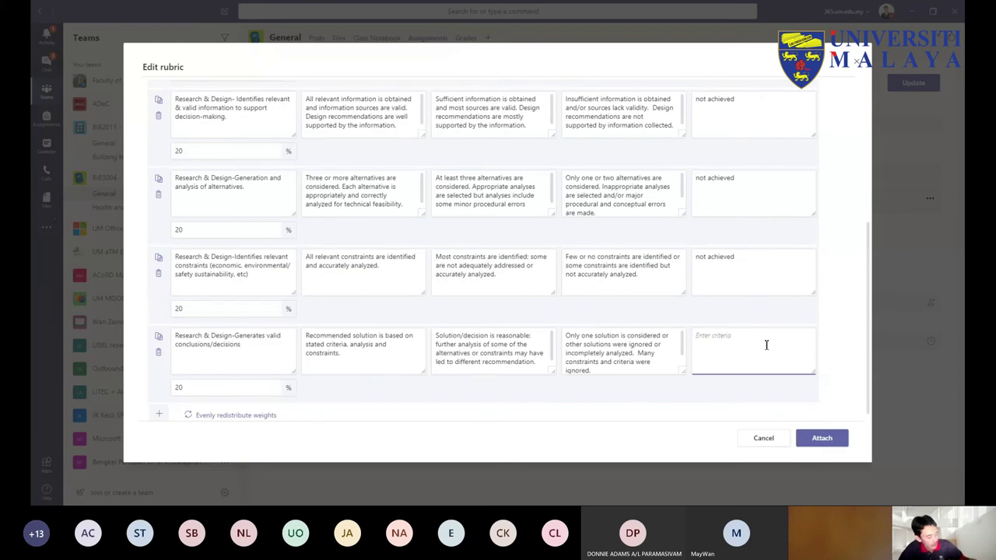
key(ctrl+v)
Step: Attach the edited rubric and update Assignment 1, reopening it briefly to check the saved details
scroll(780, 360, up, 5)
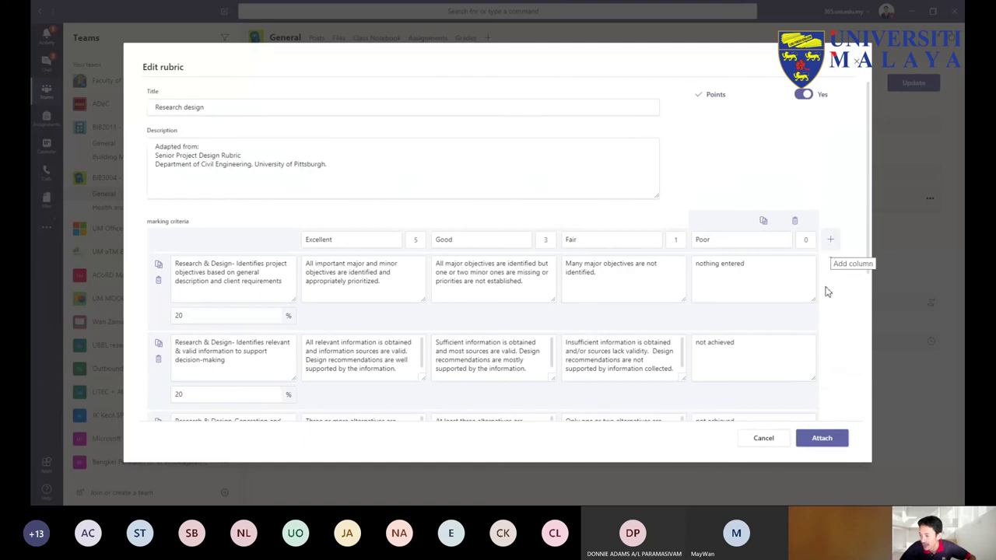
scroll(840, 293, down, 3)
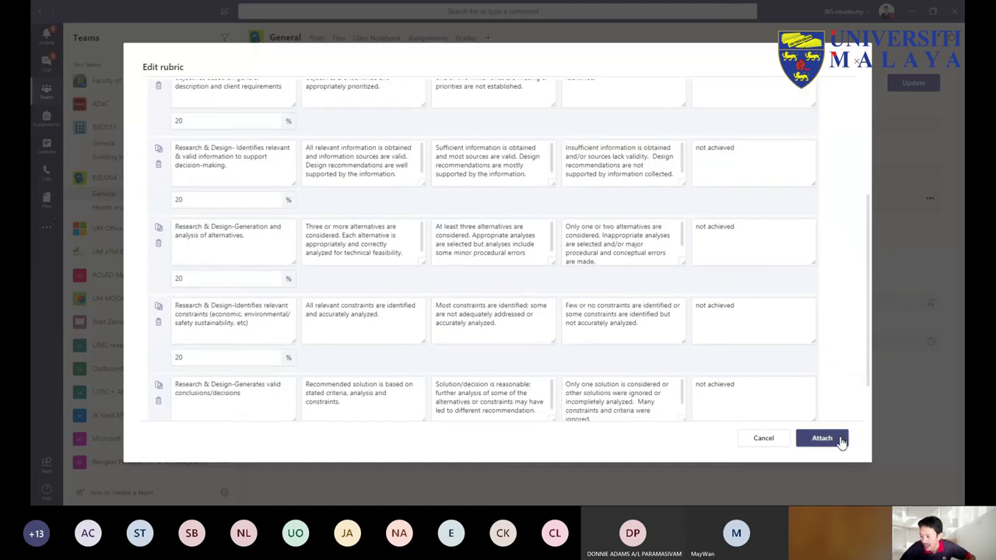
scroll(640, 222, up, 5)
scroll(640, 223, down, 5)
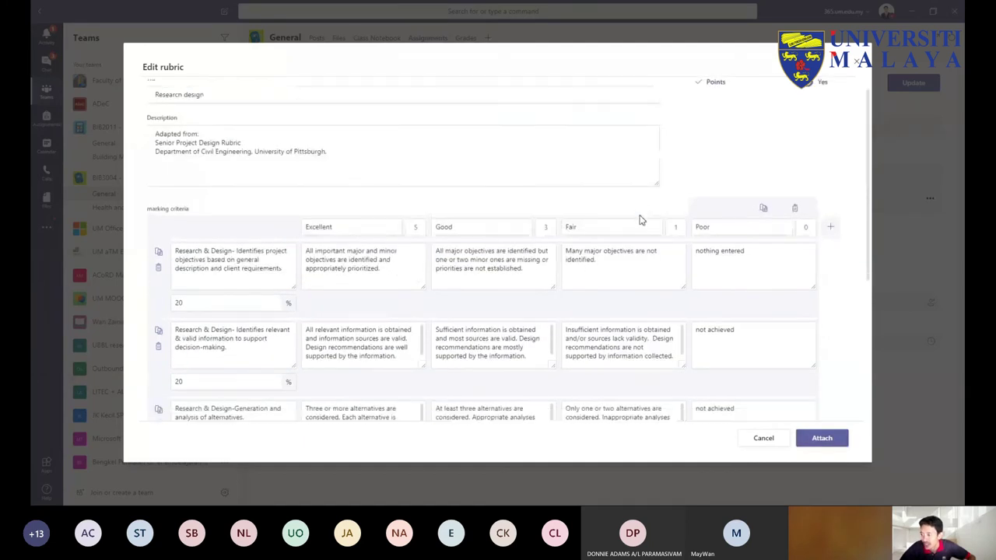
click(838, 441)
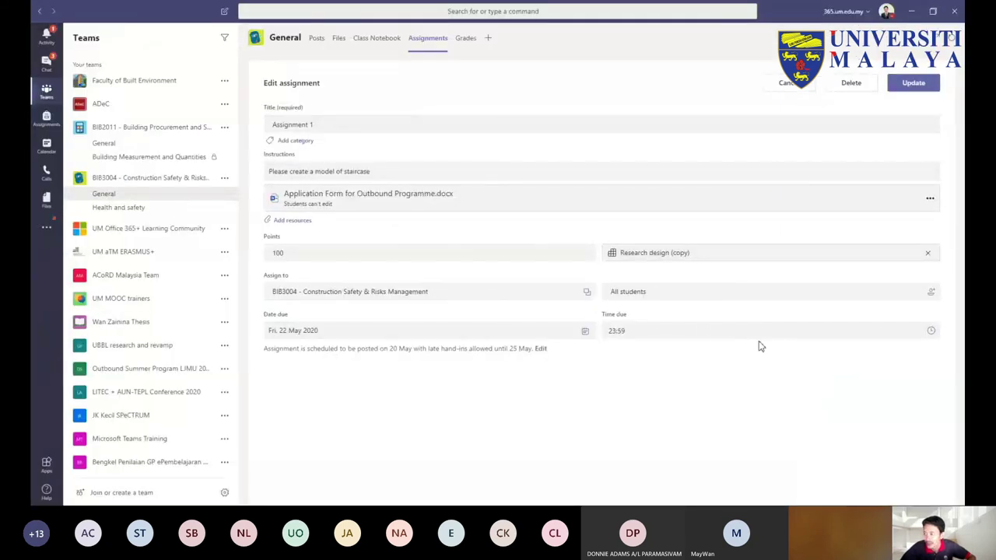
click(920, 91)
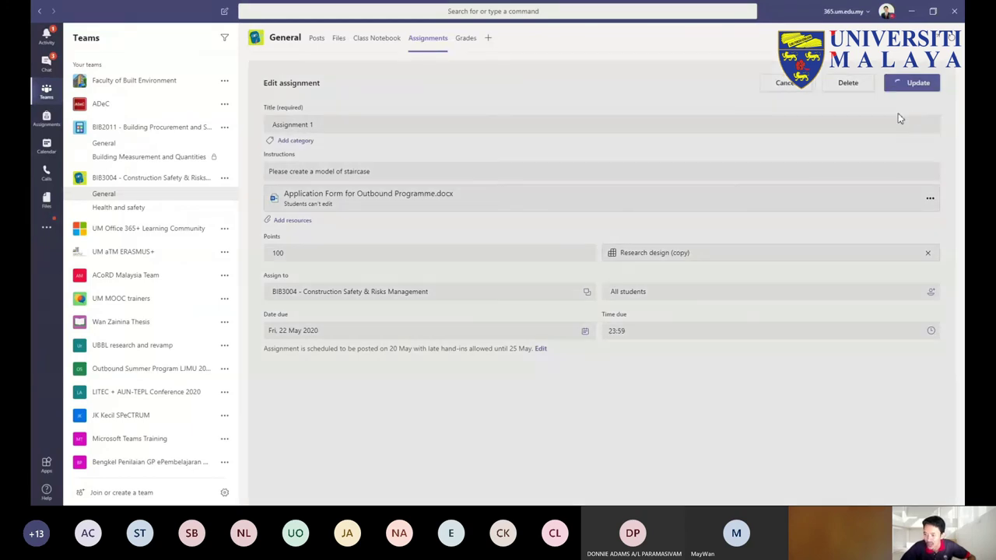
click(387, 148)
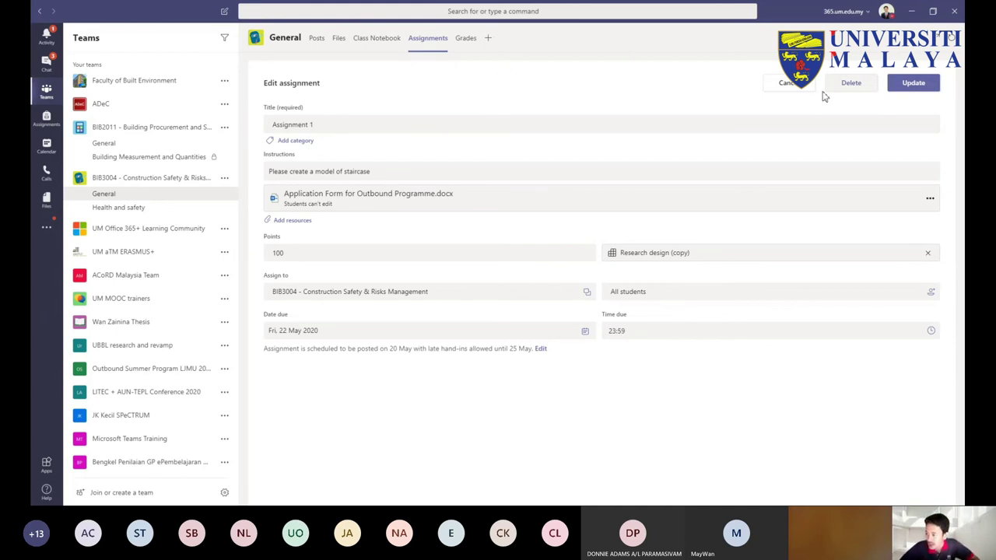
click(789, 86)
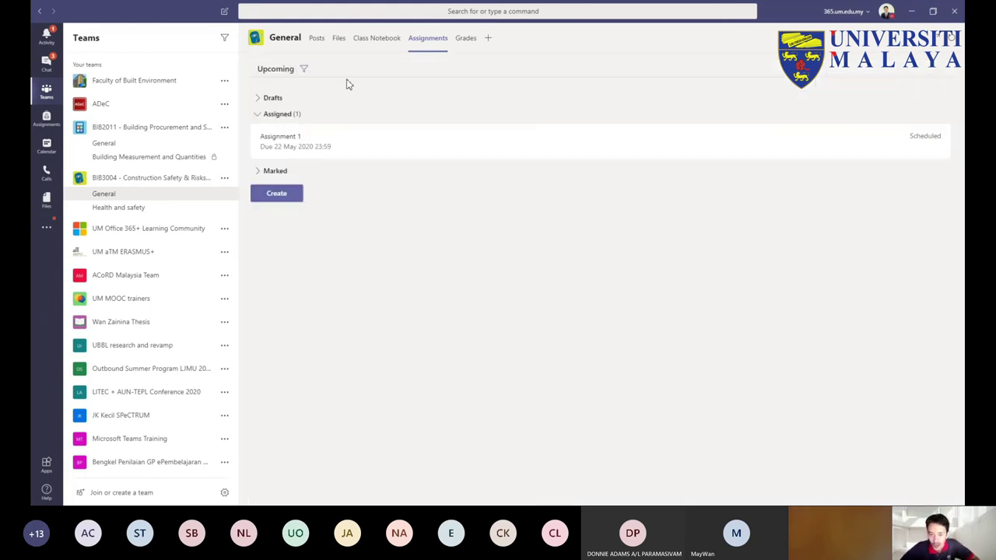
Step: Create a quiz assignment for the class from the existing POP Quiz form
click(279, 194)
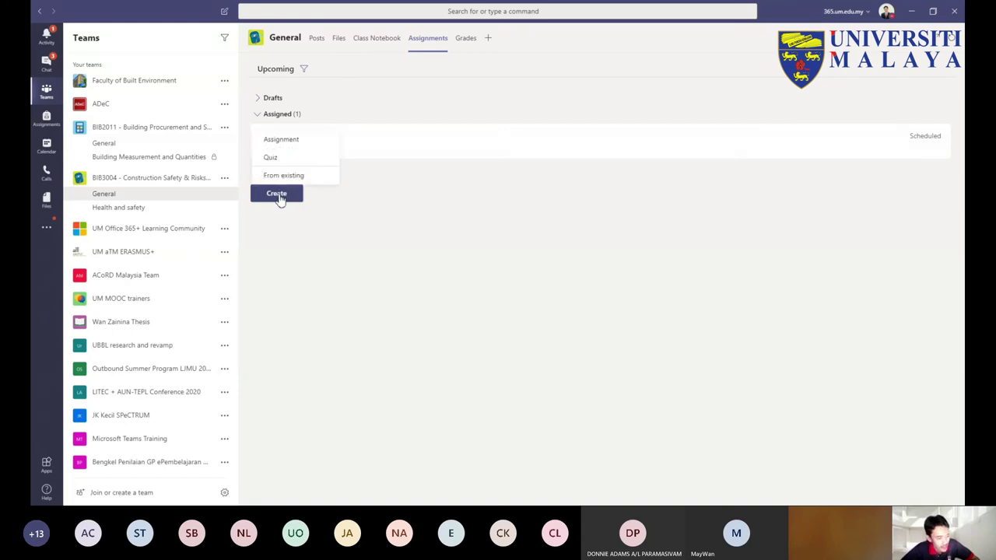
click(294, 158)
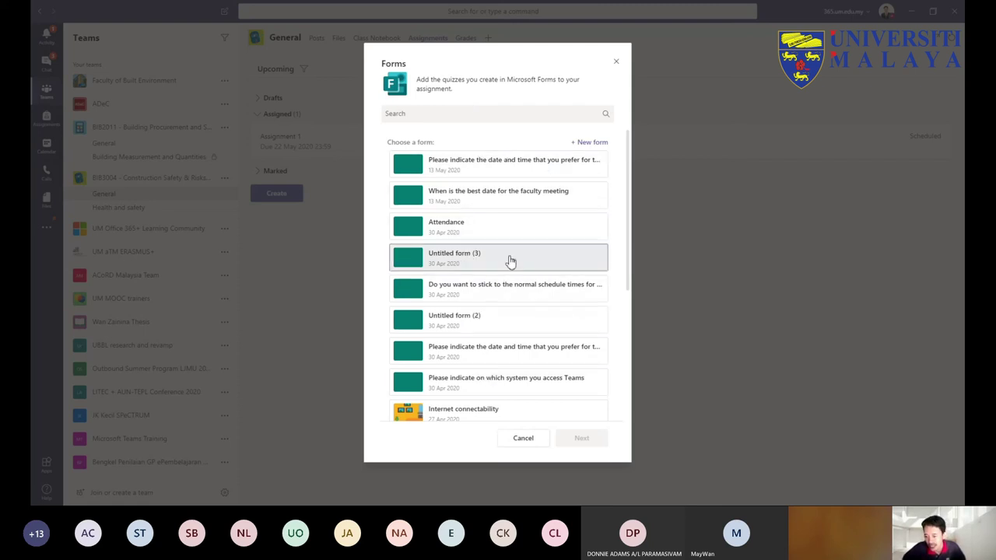
scroll(507, 260, down, 3)
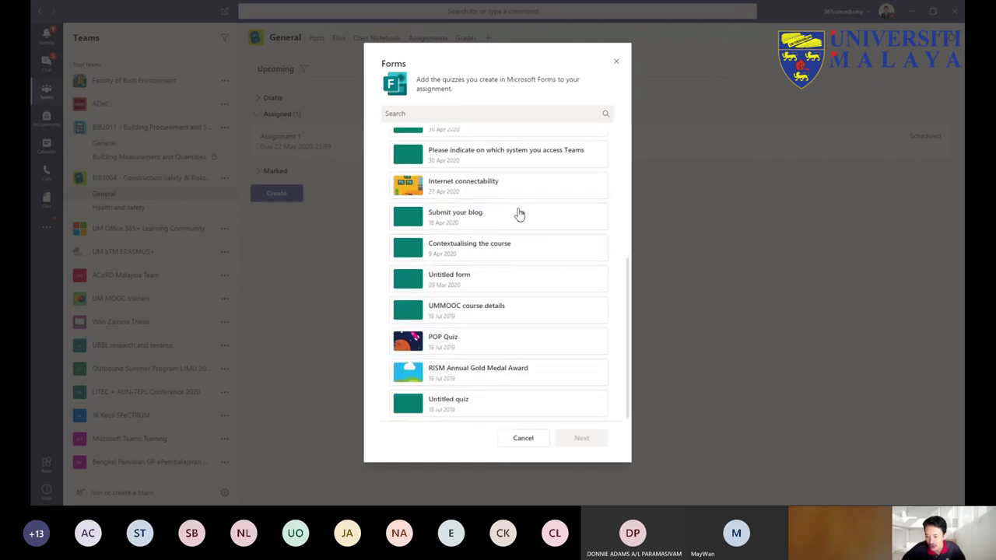
click(502, 346)
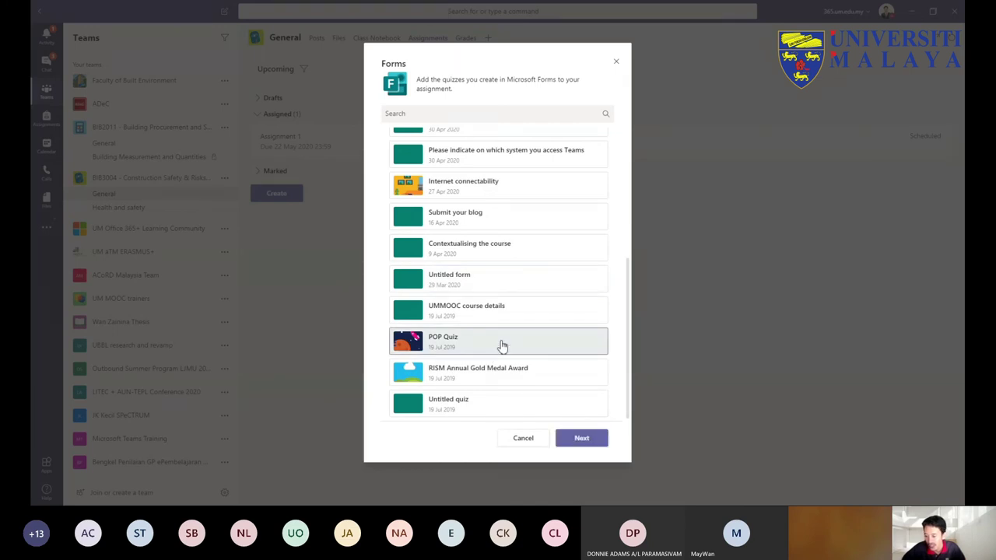
click(585, 441)
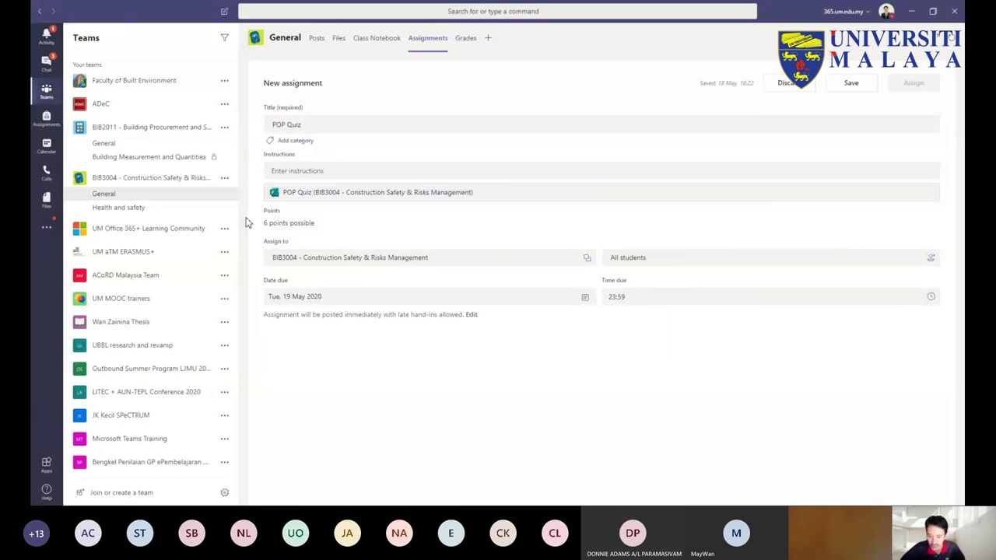
Step: Turn on future scheduling and a close date in the POP Quiz timeline, and set the due time to 10:00
click(471, 316)
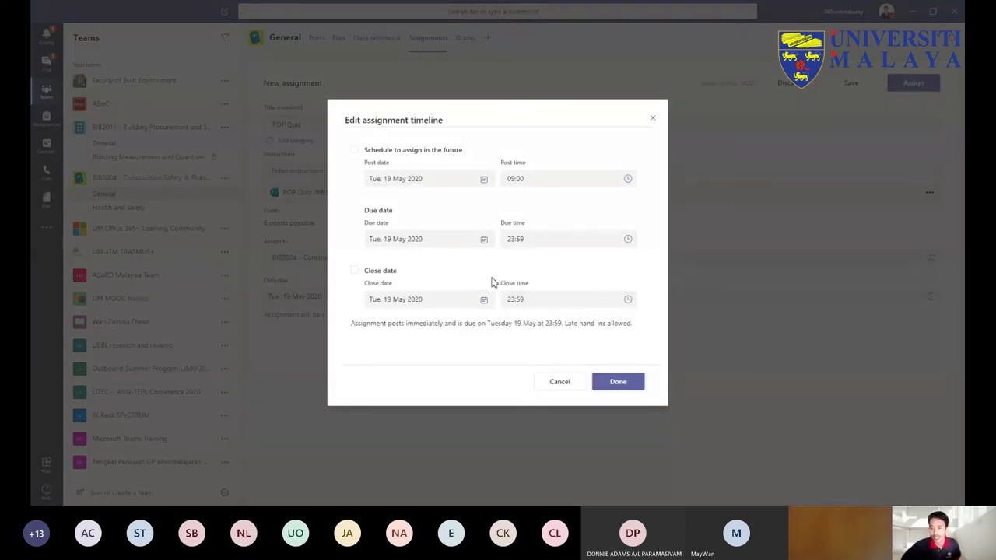
click(355, 152)
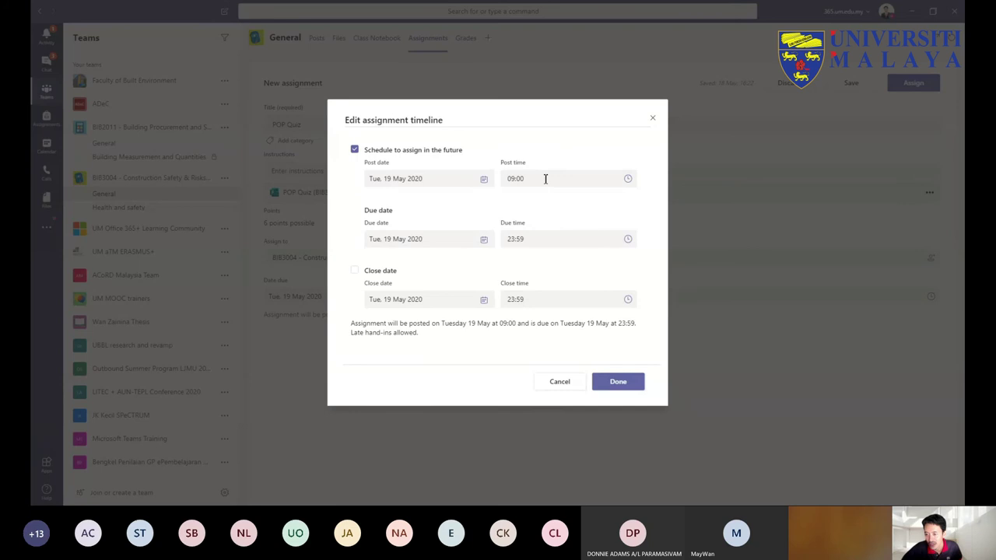
click(354, 272)
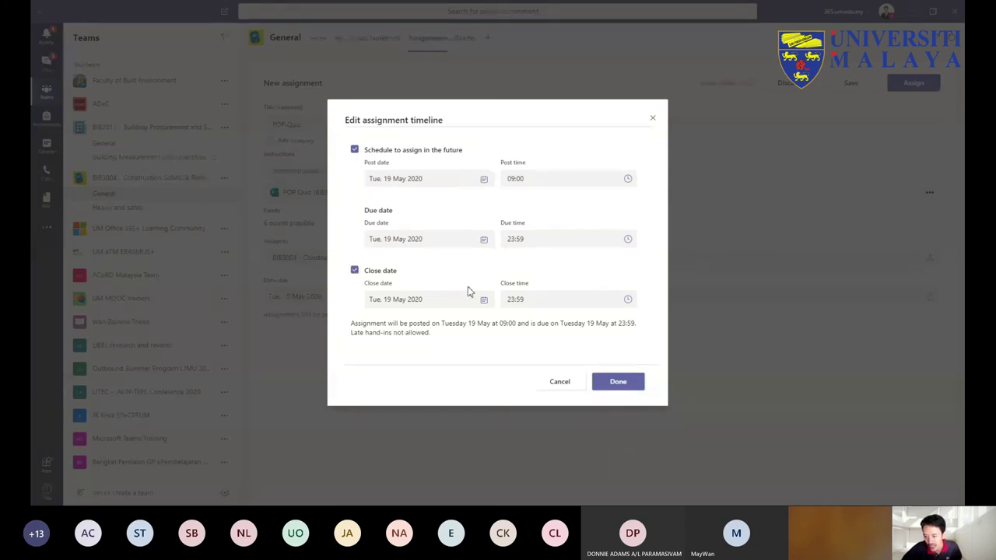
double_click(526, 242)
click(523, 241)
double_click(525, 241)
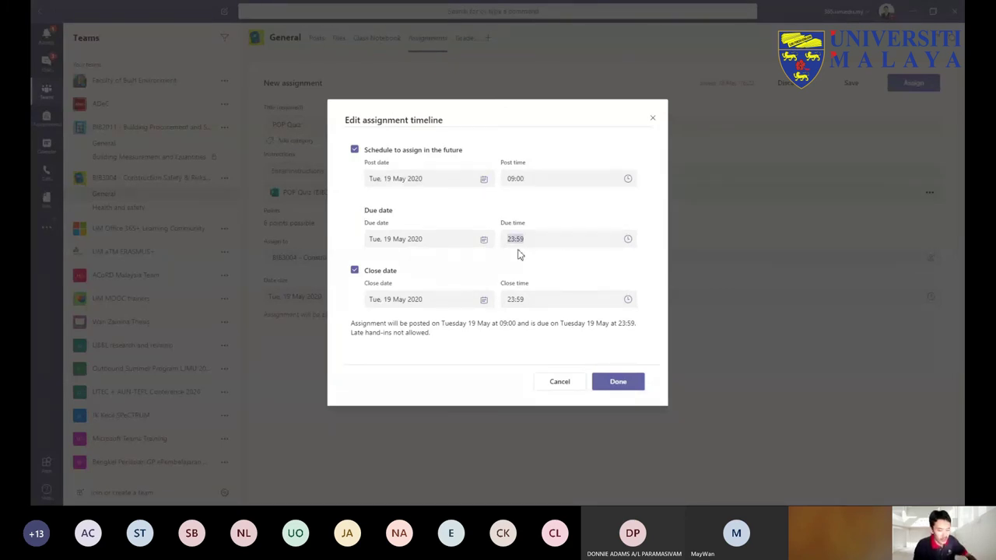
Step: Set the close time to 10:00 so late hand-ins are not allowed, and schedule the POP Quiz
double_click(513, 300)
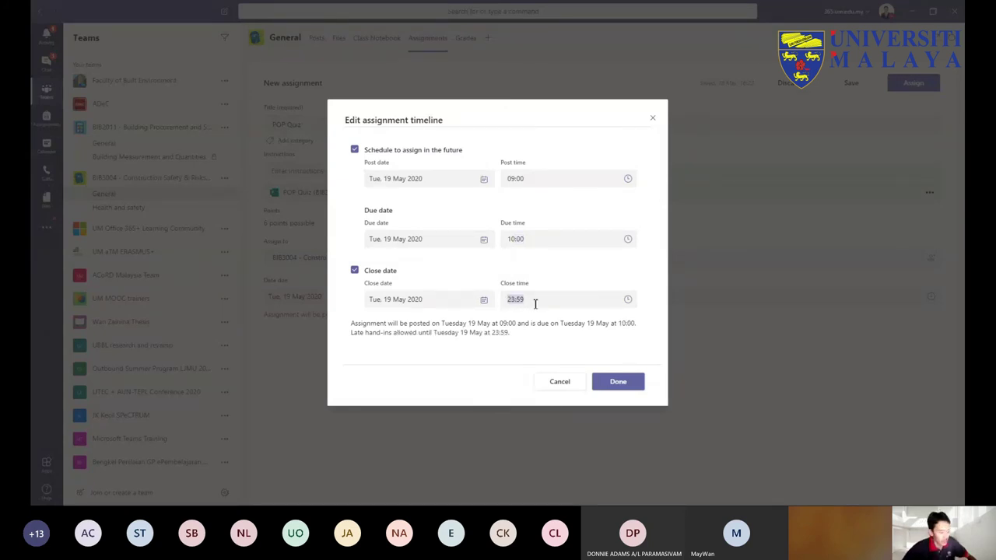
text(10)
click(533, 344)
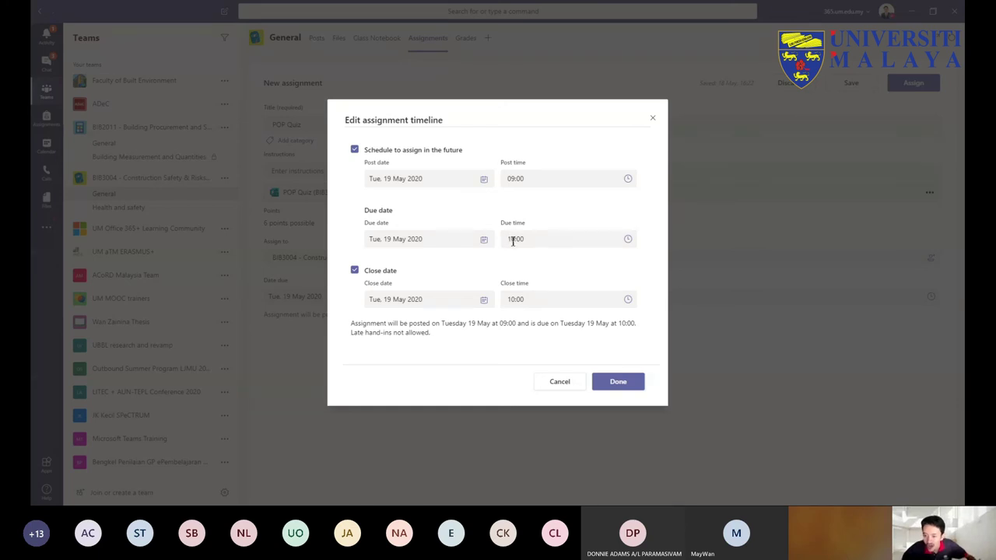
click(618, 382)
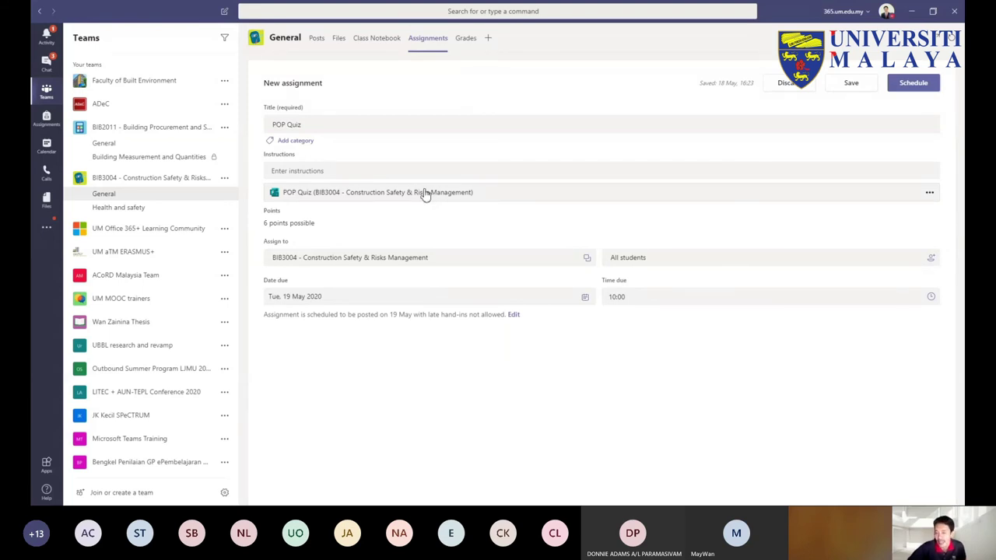
click(920, 87)
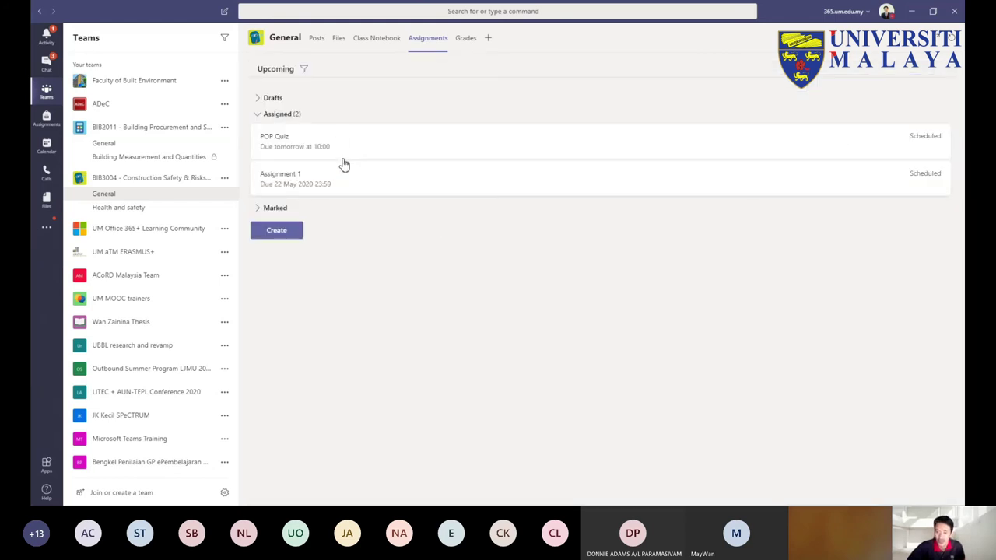
Step: Start another quiz assignment with a new form, and create a blank quiz in Microsoft Forms
click(278, 231)
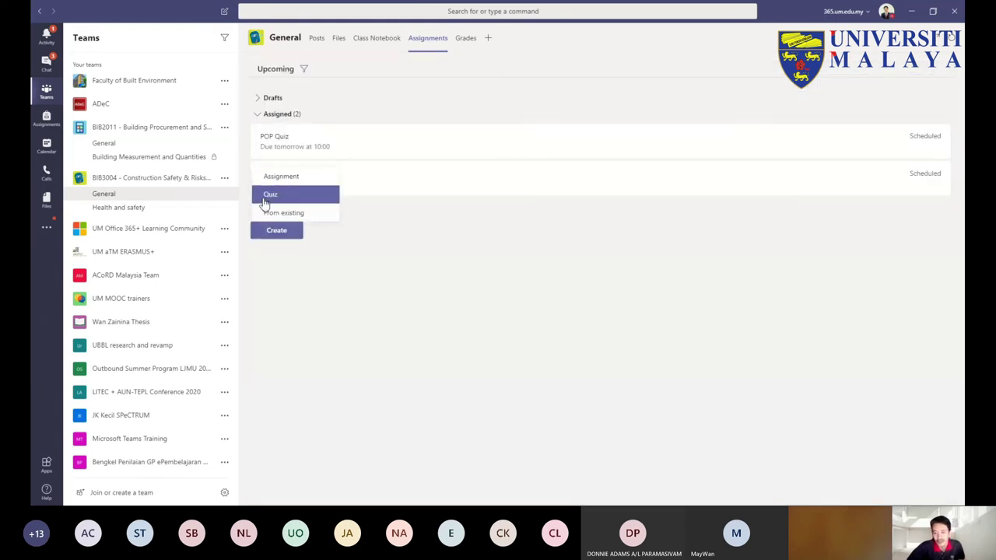
click(266, 200)
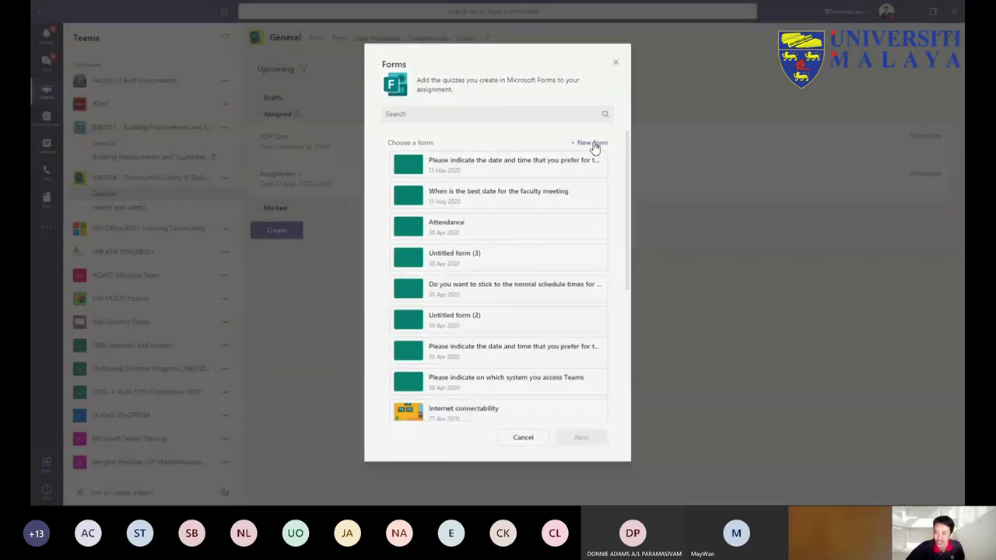
click(593, 148)
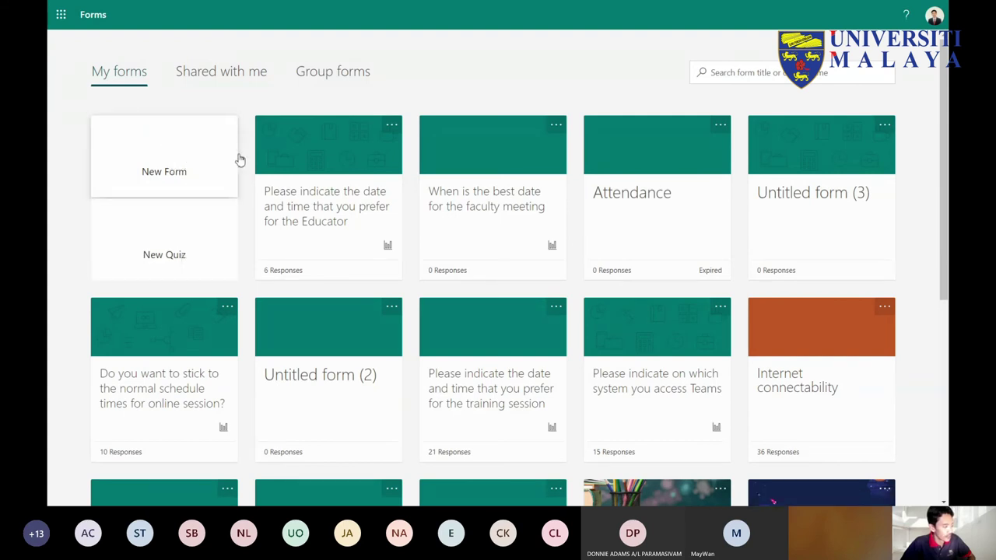
click(187, 252)
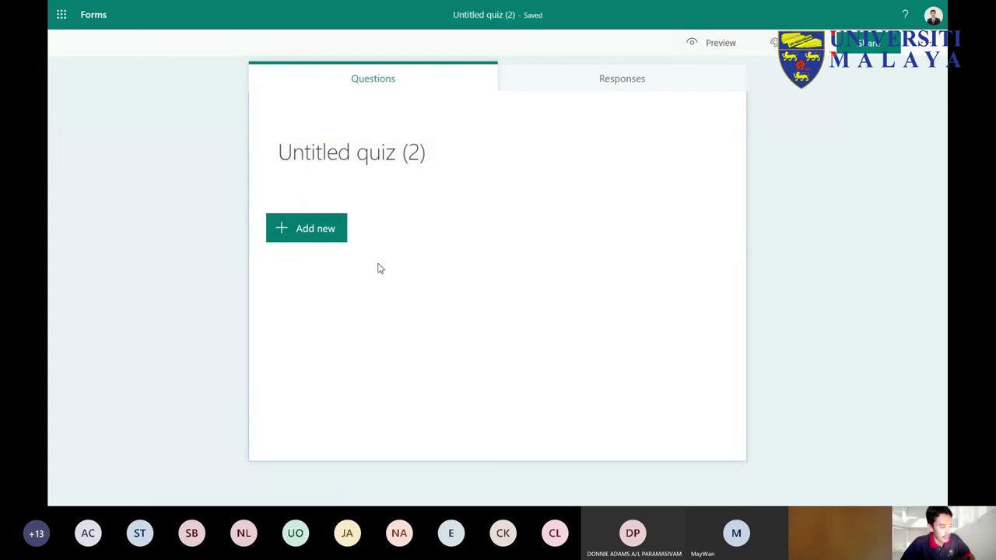
Step: Title the quiz "Quiz for tutorial 2" and add the description "Complete the tutorial and answer this quiz"
click(482, 148)
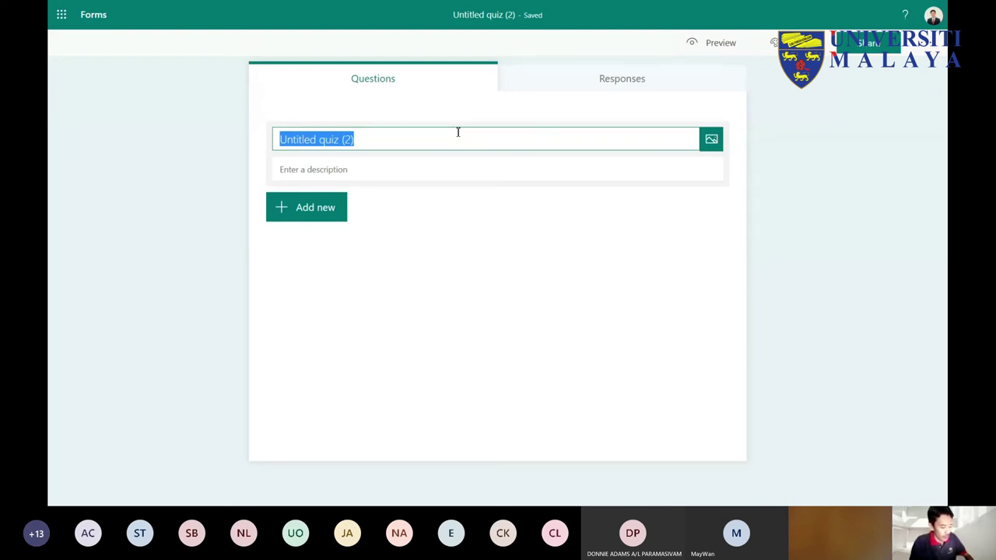
text(Quiz f)
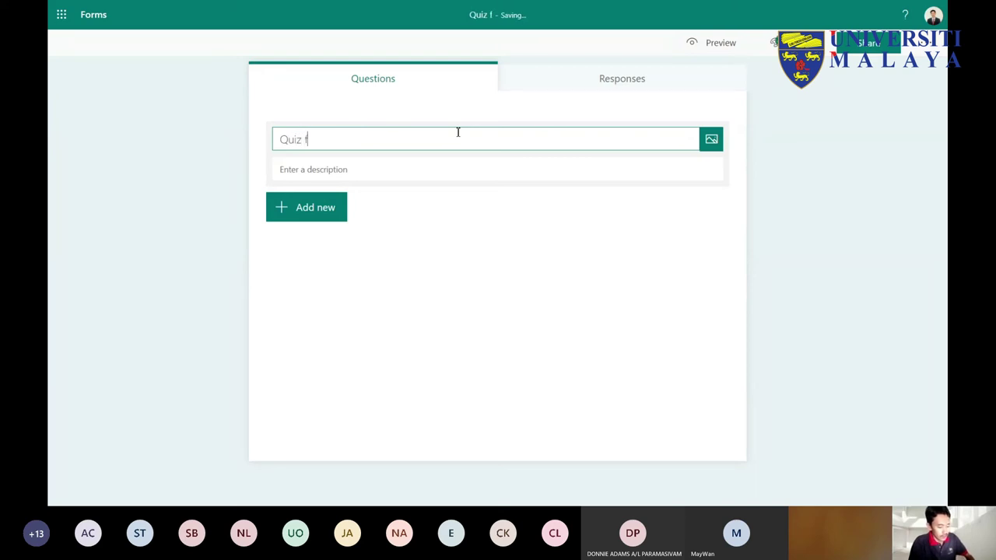
text(or tutorial 2)
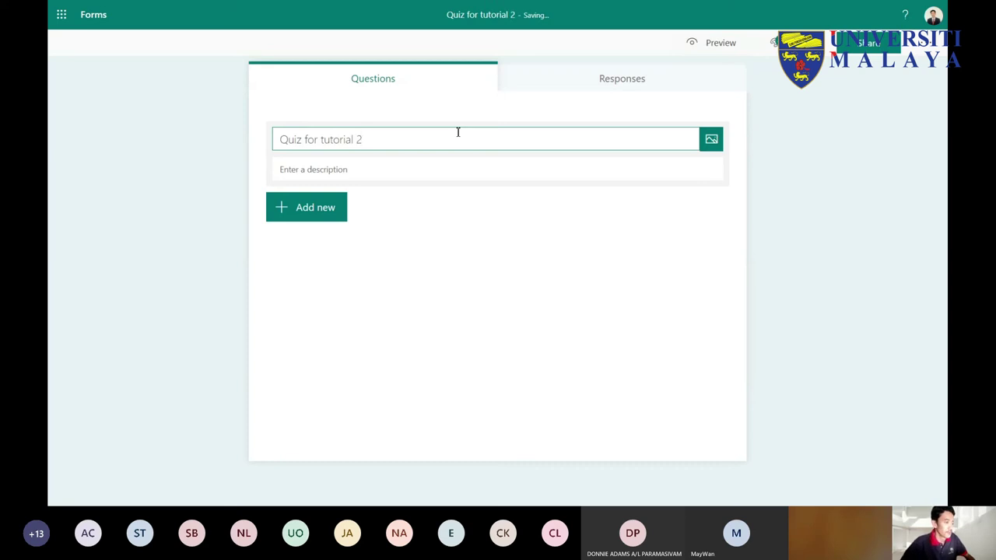
click(373, 171)
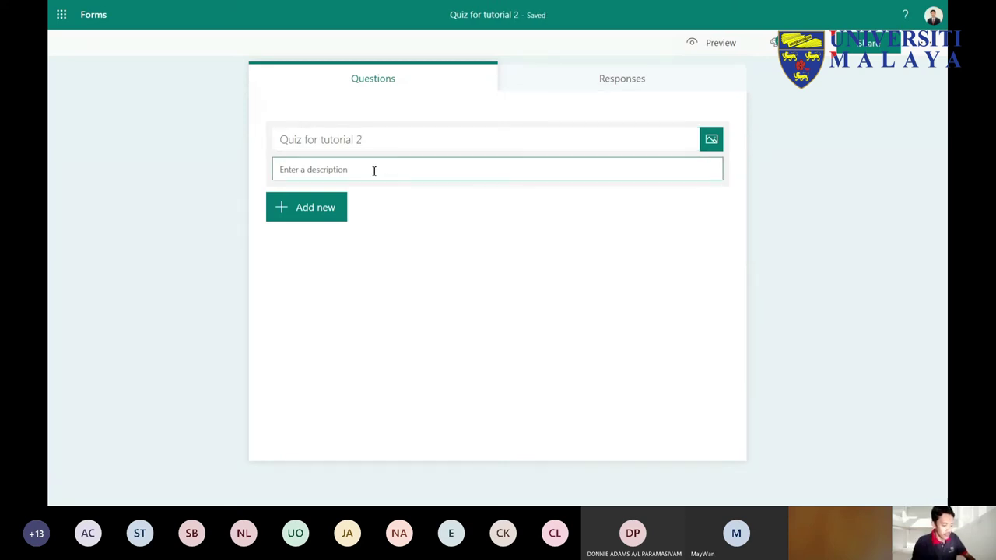
text(Complete)
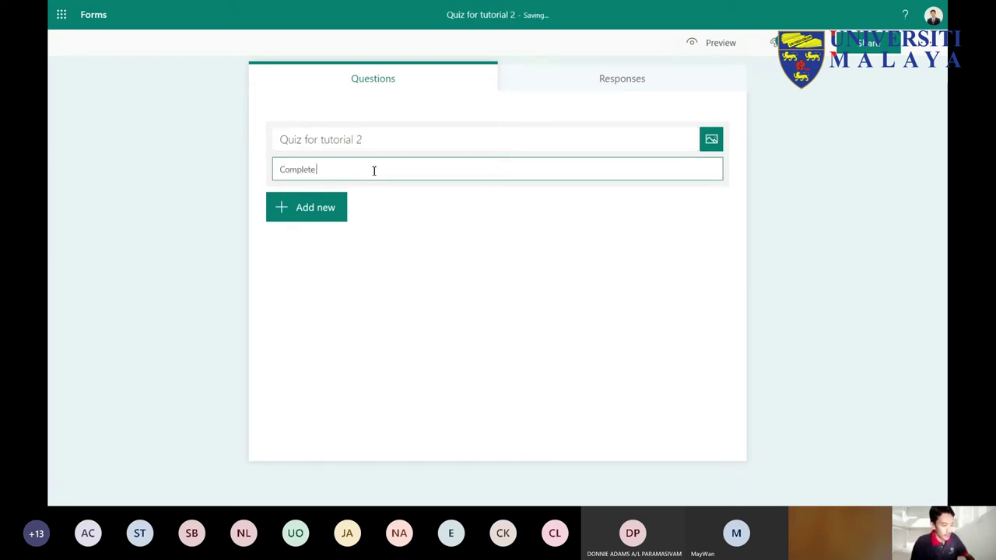
text( the t)
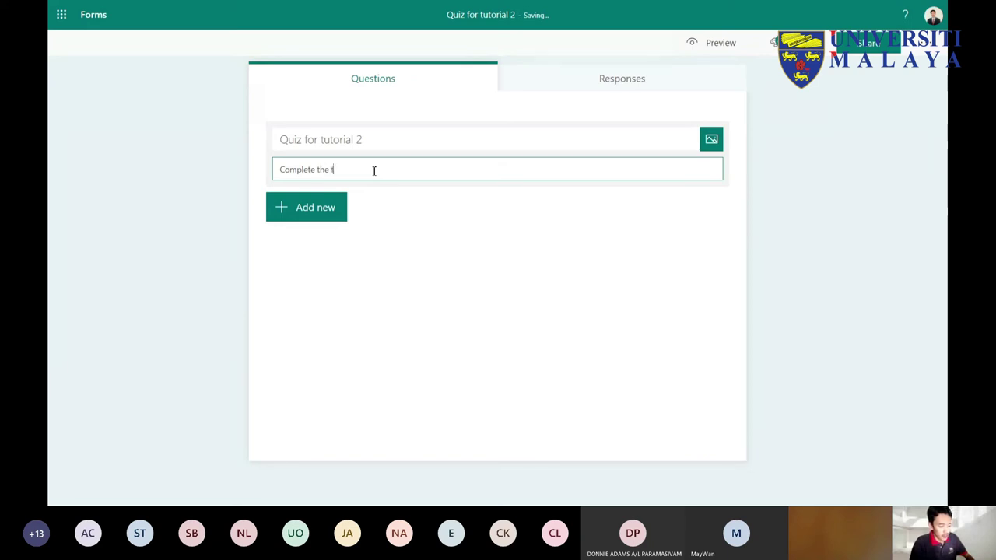
text(utorial and answer th)
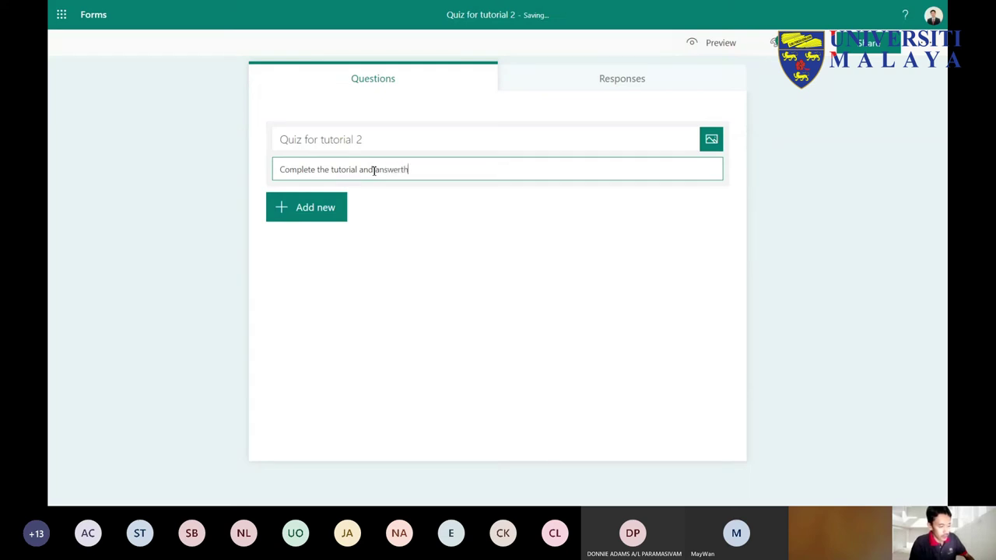
text(is quiz)
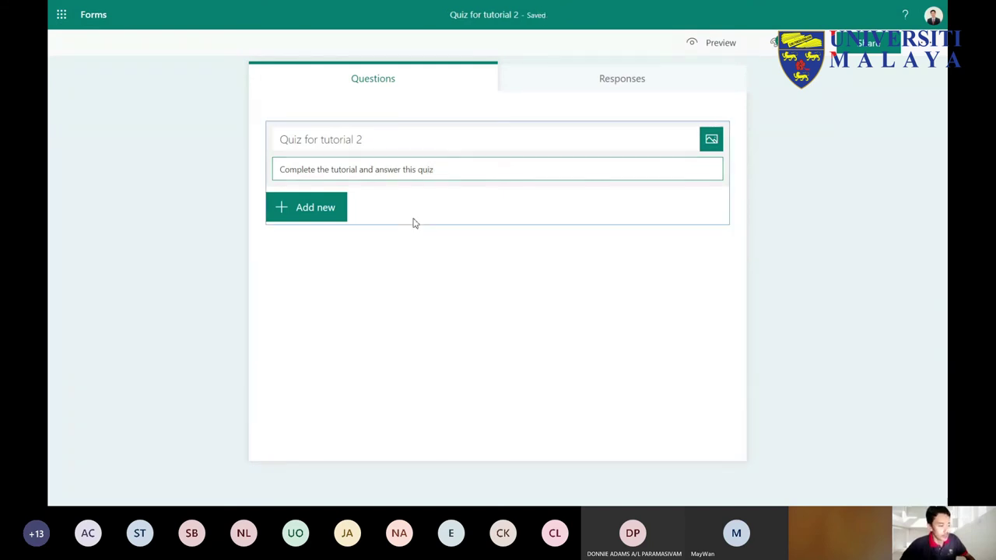
Step: Search Bing images for "quiz" and add the blue-sky "QUIZ!" picture to the quiz header
click(711, 138)
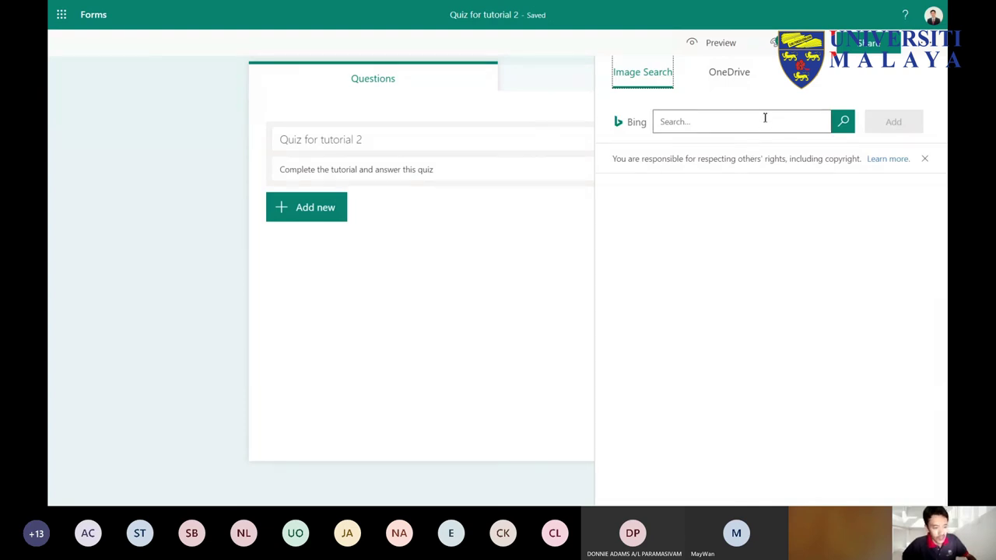
click(767, 118)
text(qu)
key(Return)
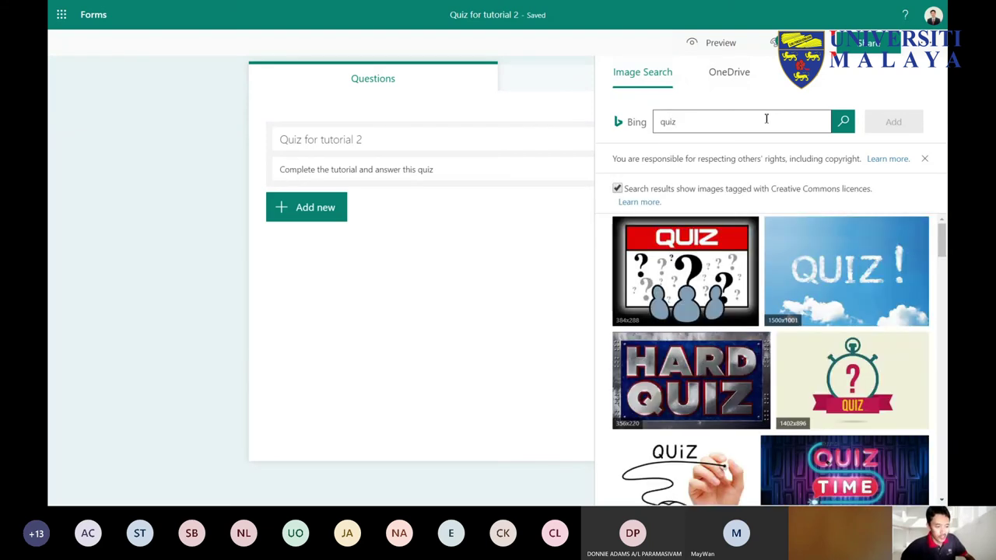
click(854, 276)
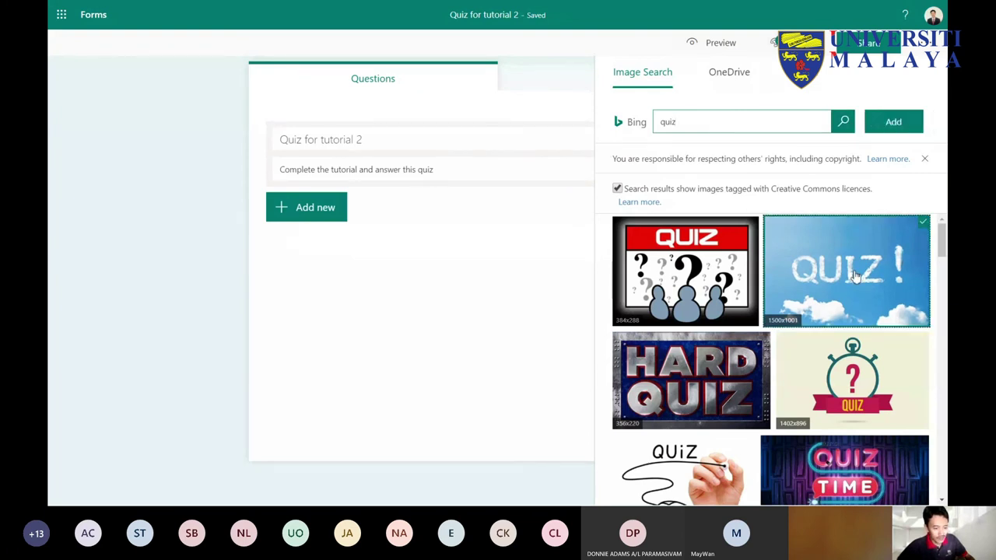
click(893, 122)
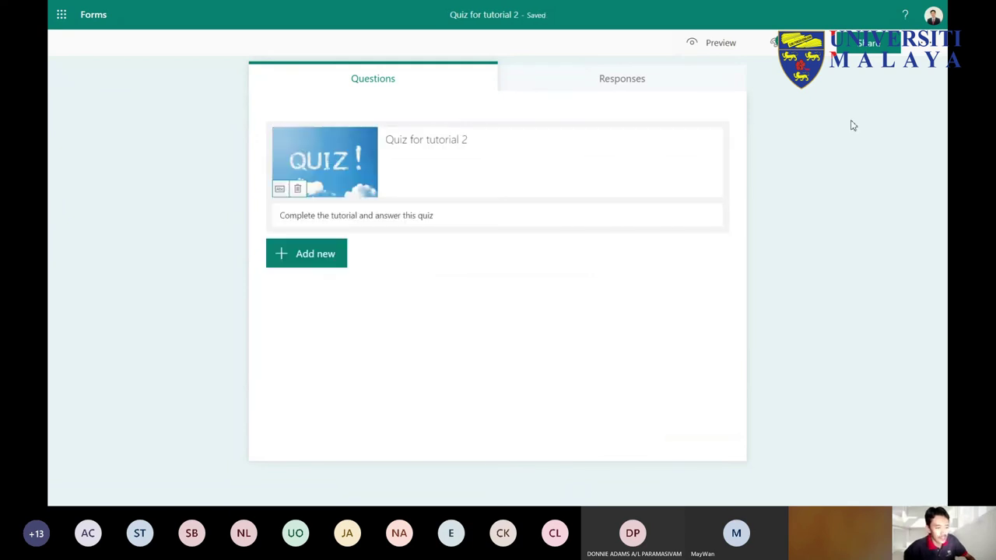
Step: Apply the classroom chairs theme to the quiz from the theme ideas
click(782, 42)
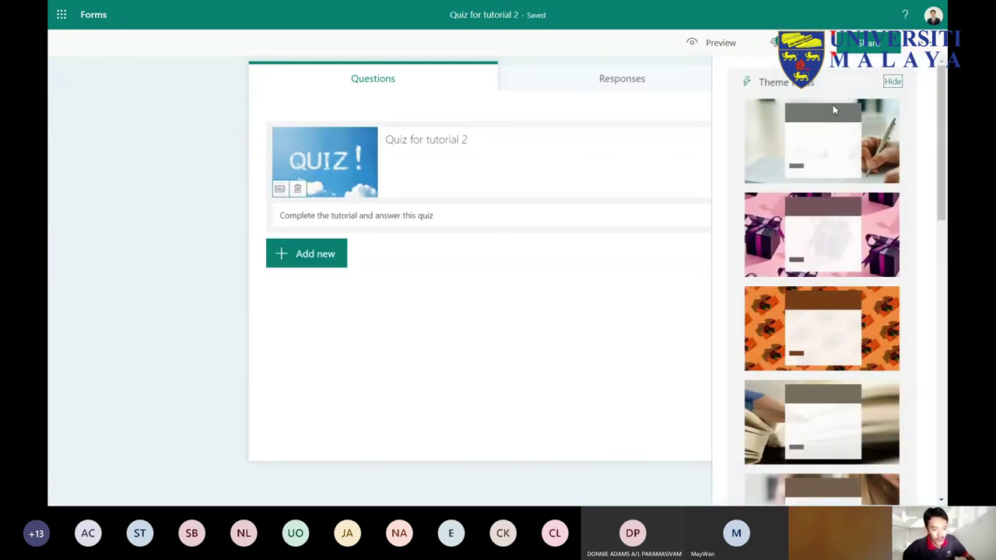
scroll(829, 144, down, 3)
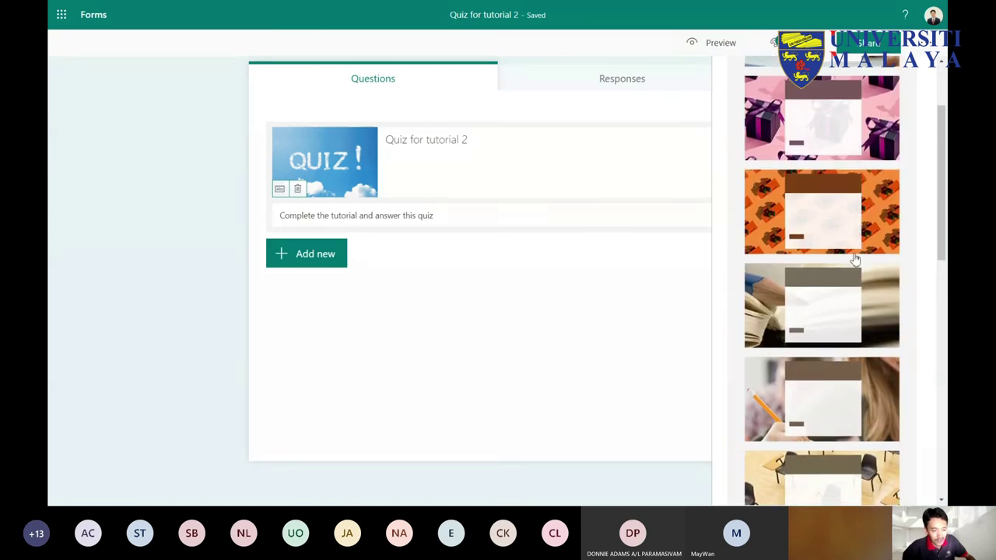
scroll(852, 238, down, 3)
scroll(853, 238, up, 2)
scroll(856, 241, down, 5)
click(884, 264)
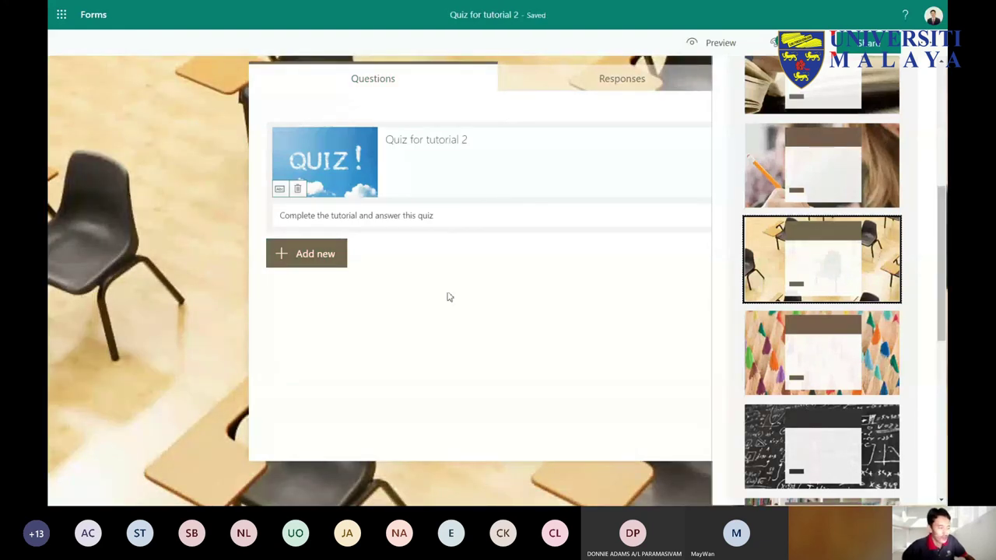
click(772, 43)
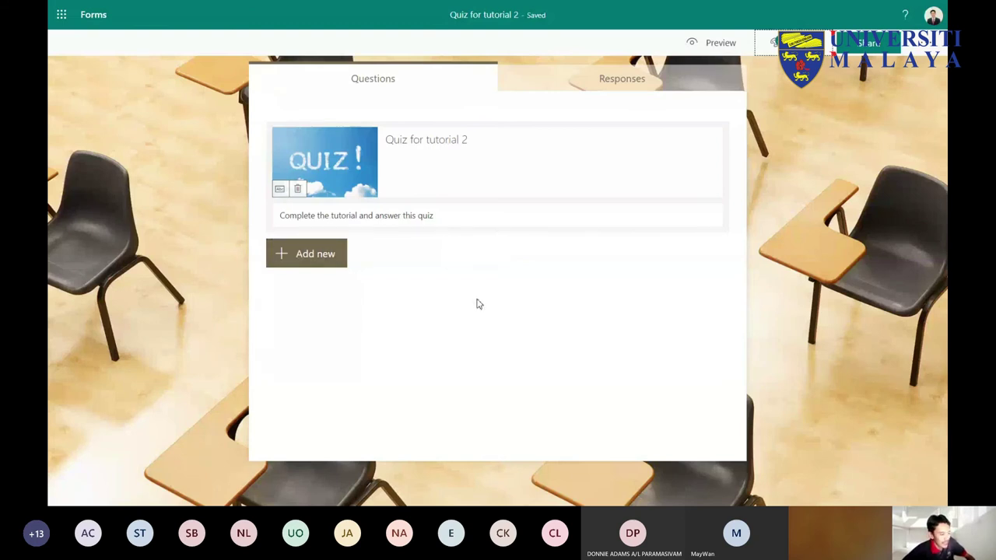
Step: Add a choice question to the quiz that reads "Choose the right colour for facebook"
click(327, 263)
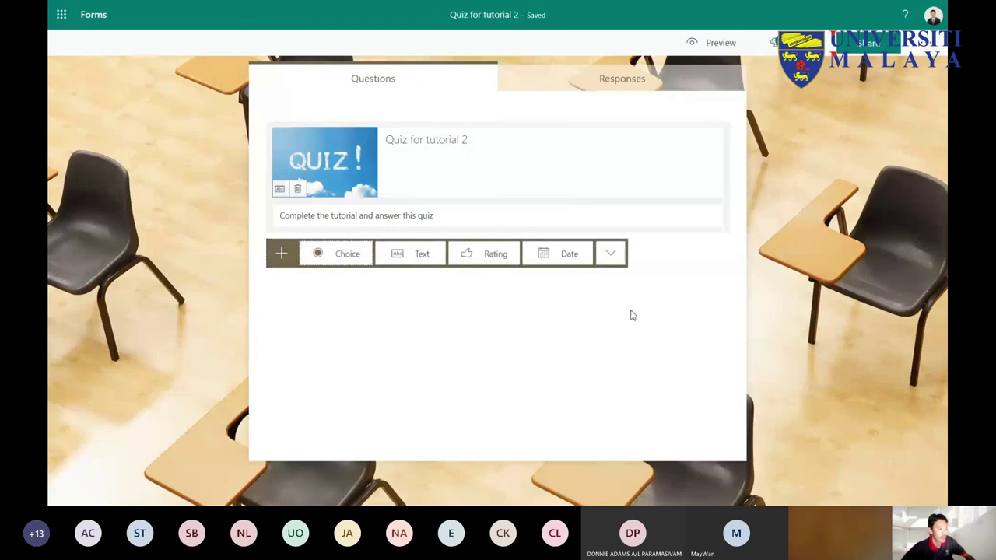
click(622, 256)
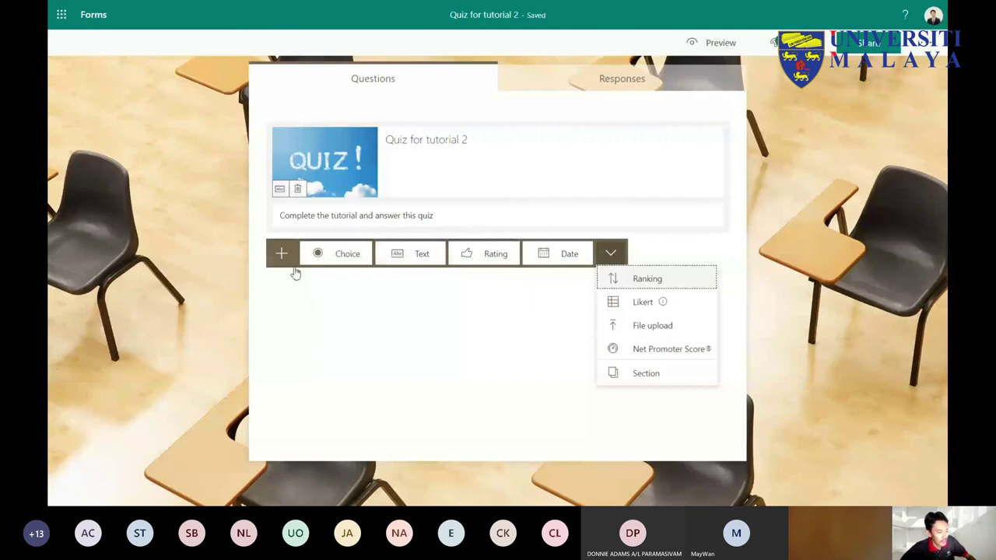
click(341, 254)
click(430, 272)
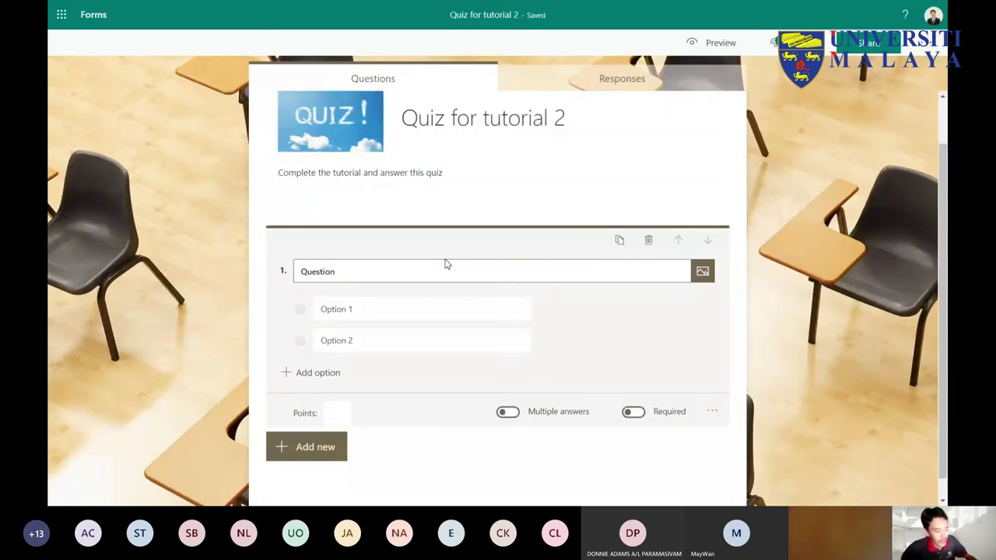
scroll(451, 260, down, 1)
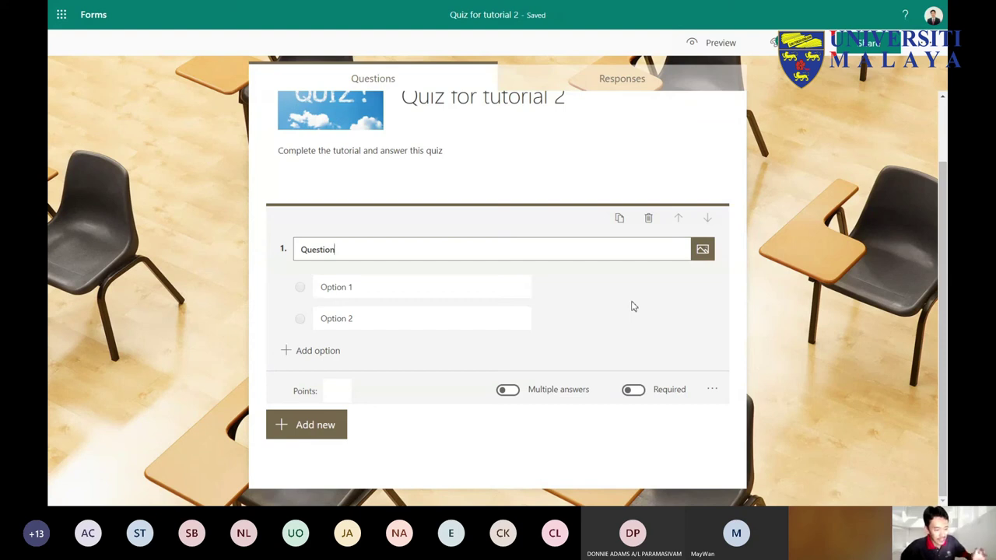
drag(493, 252, 272, 247)
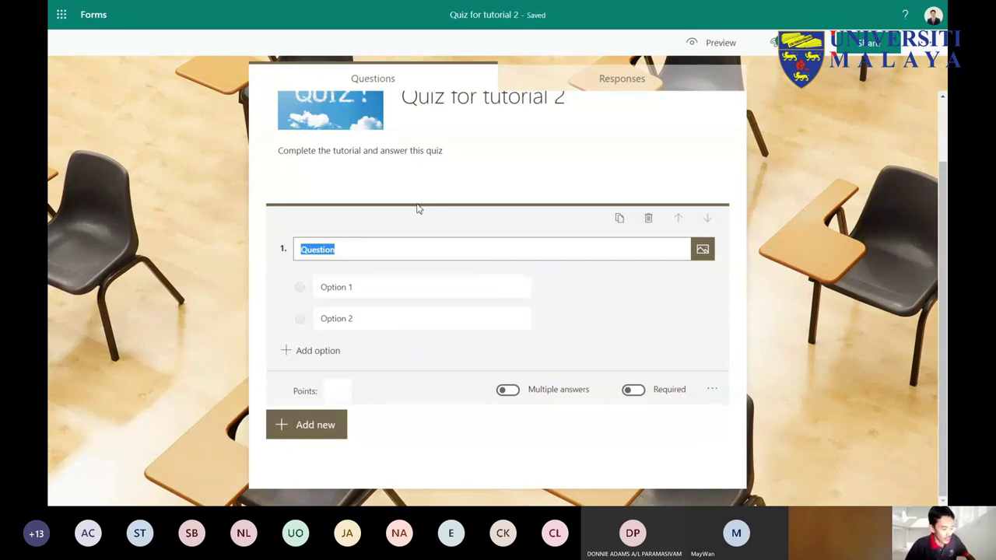
text(Choose the right colour for)
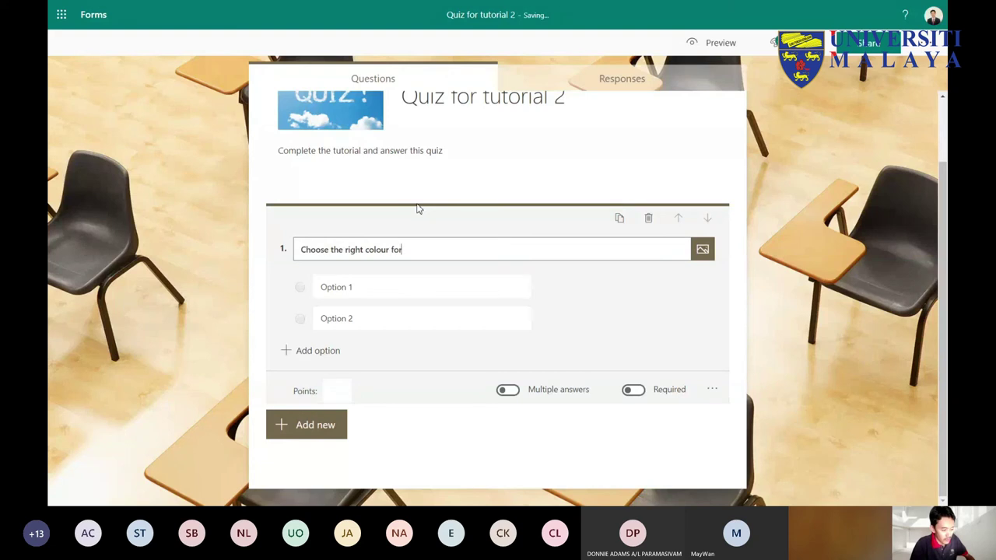
text(fab)
Step: Give the facebook colour question four answer options: Blue, Green, Purple and Magenta
click(391, 293)
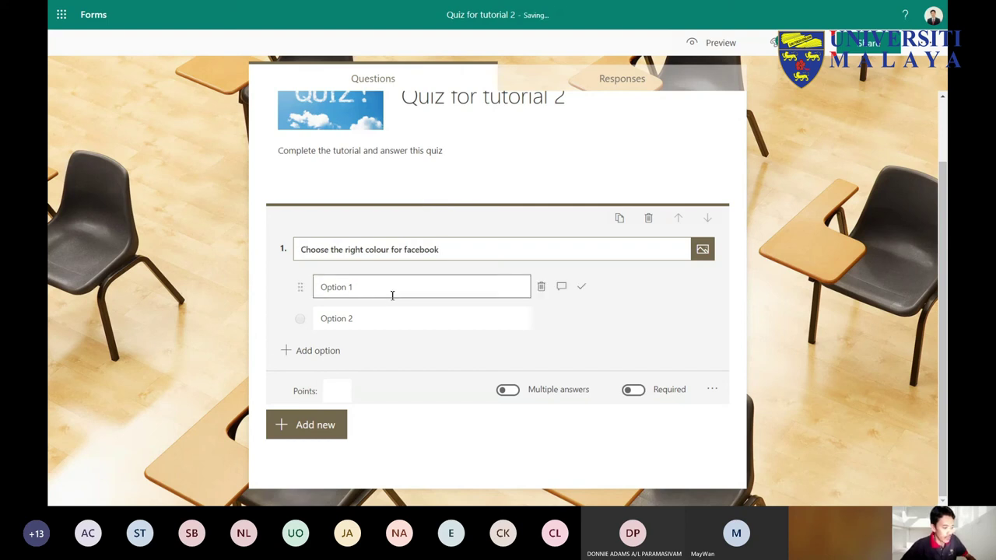
click(384, 288)
text(Bluw)
key(BackSpace)
text(e)
click(393, 318)
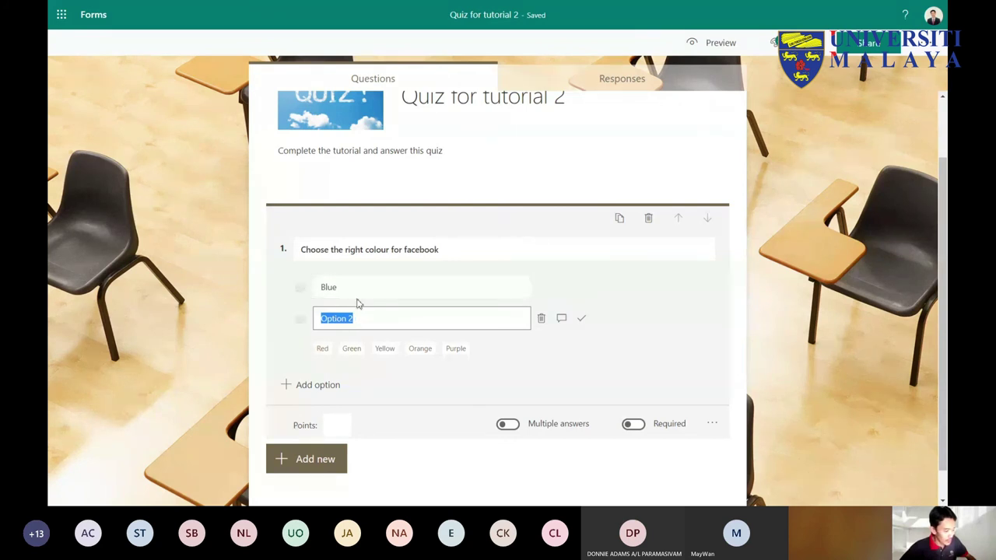
click(352, 349)
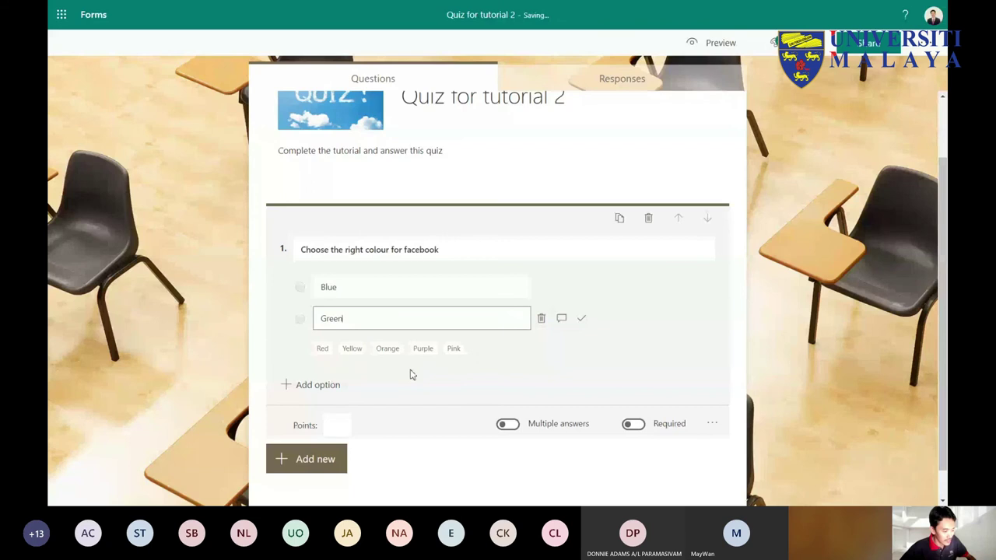
click(305, 387)
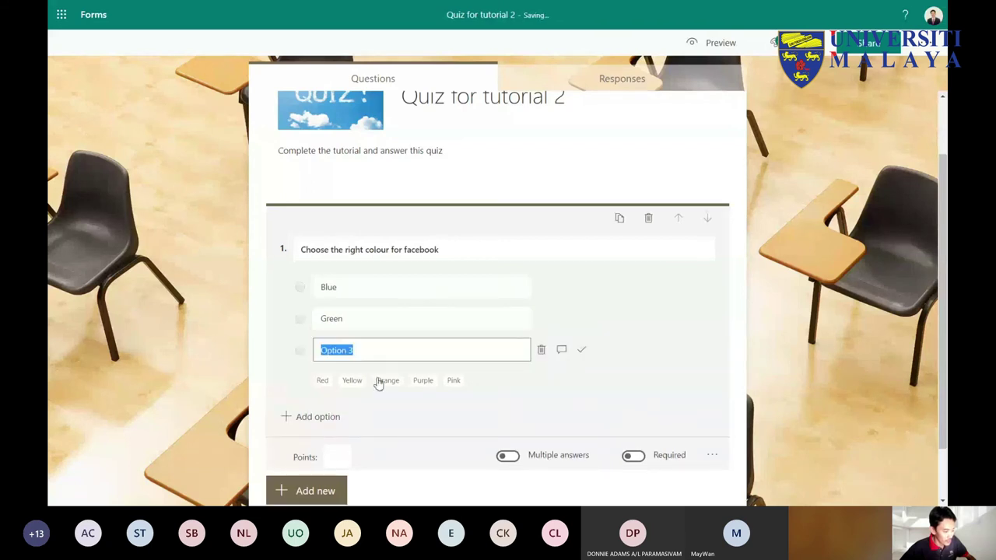
click(422, 381)
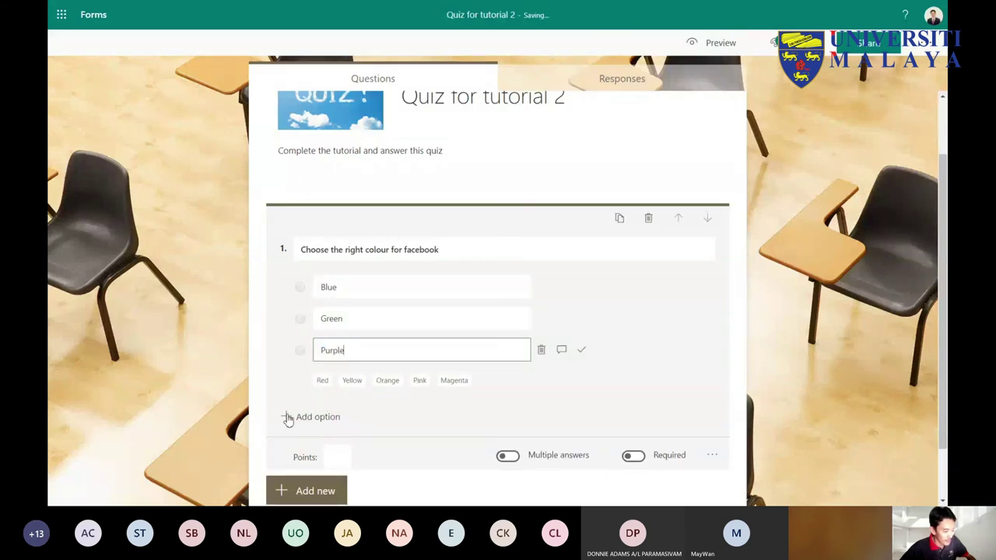
click(287, 418)
click(449, 412)
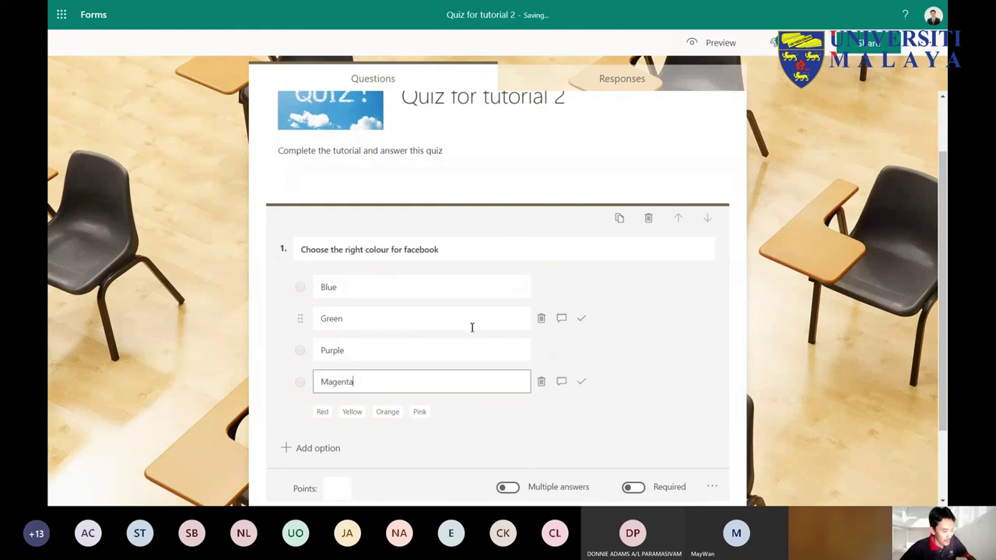
Step: Set the facebook colour question's score to 1 point
scroll(467, 325, down, 1)
scroll(467, 325, down, 1)
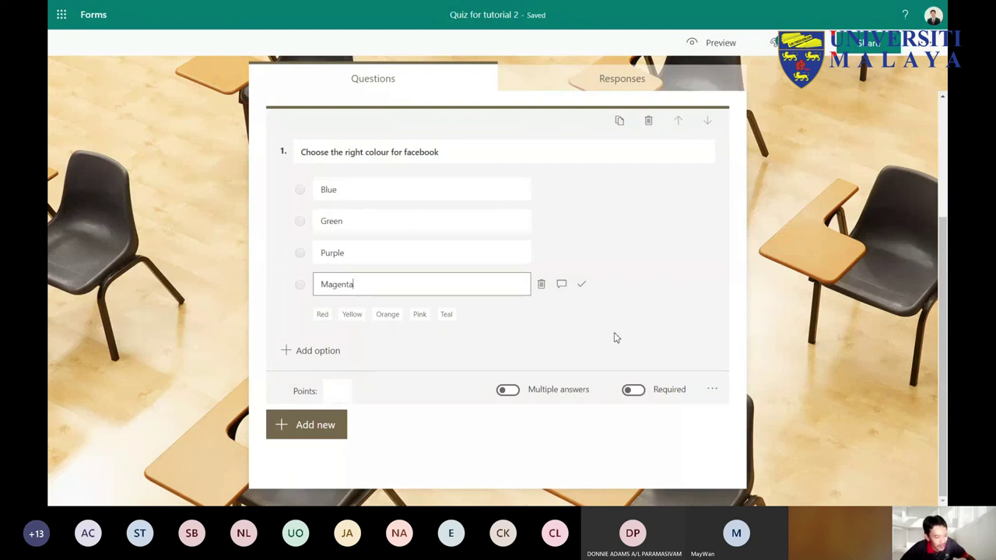
click(336, 391)
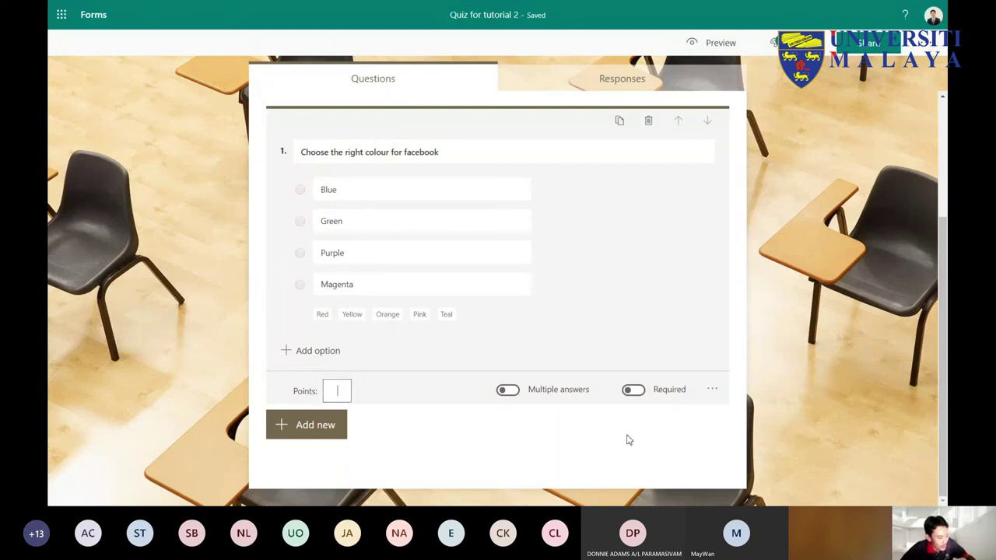
text(1)
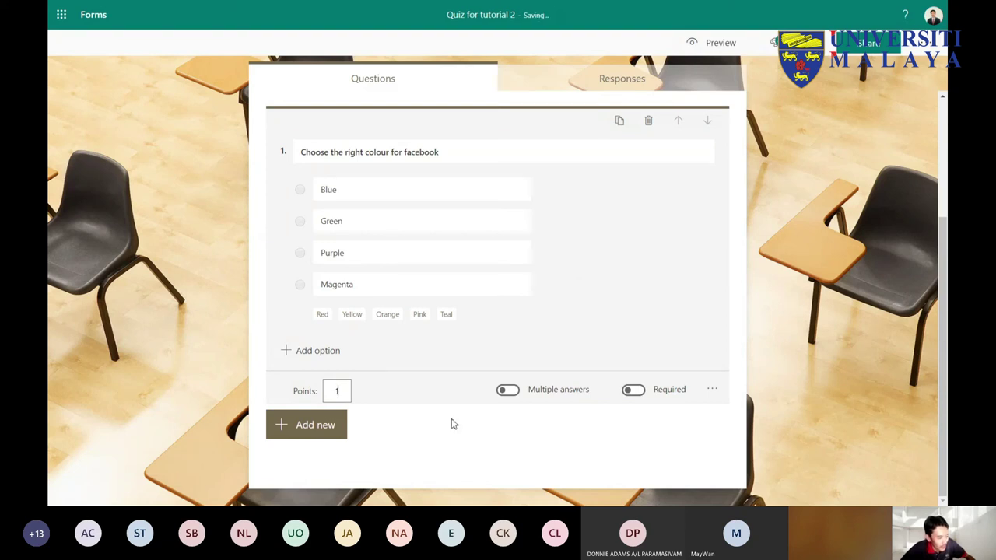
Step: Add a second choice question to the quiz that reads "Yahoo used to have Yahoo Messenger"
click(343, 433)
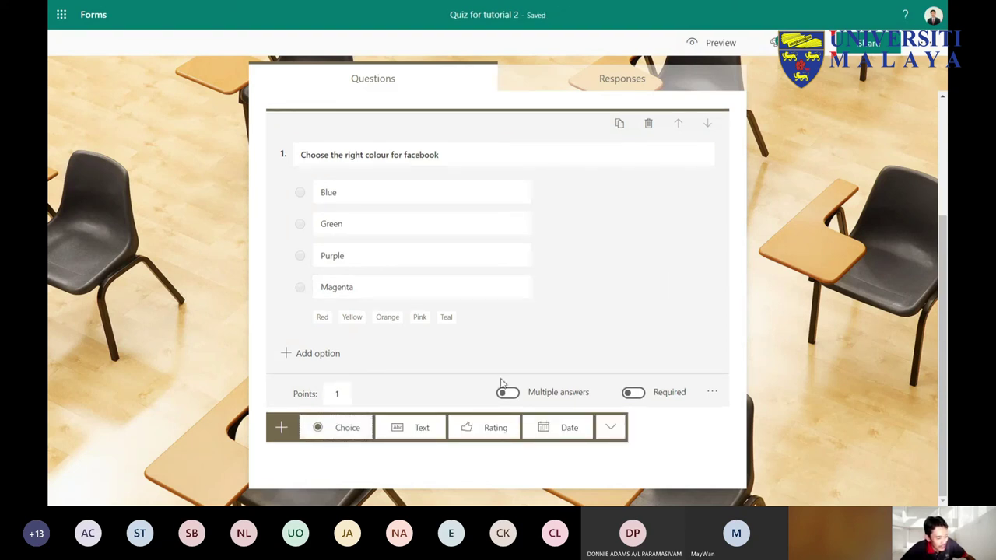
click(359, 432)
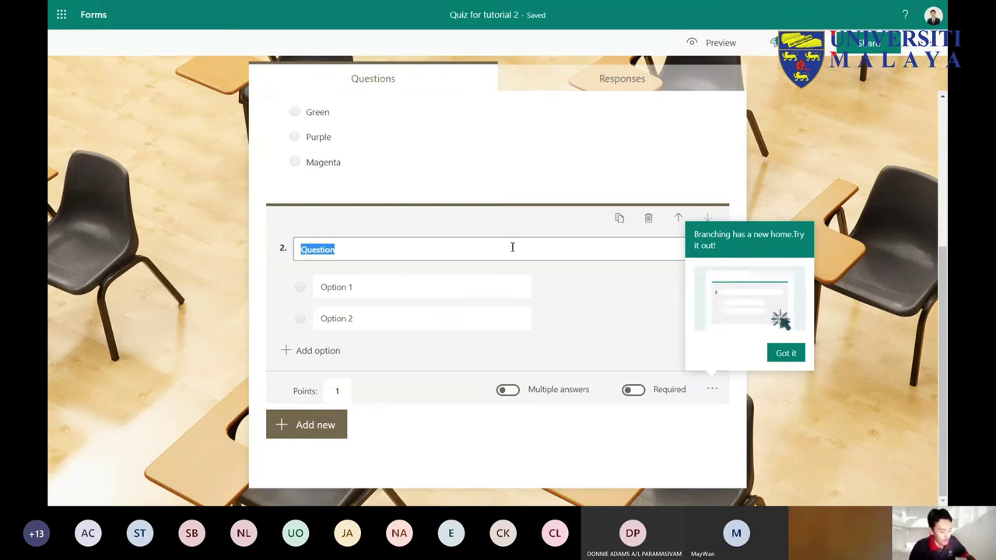
text(Yahoo)
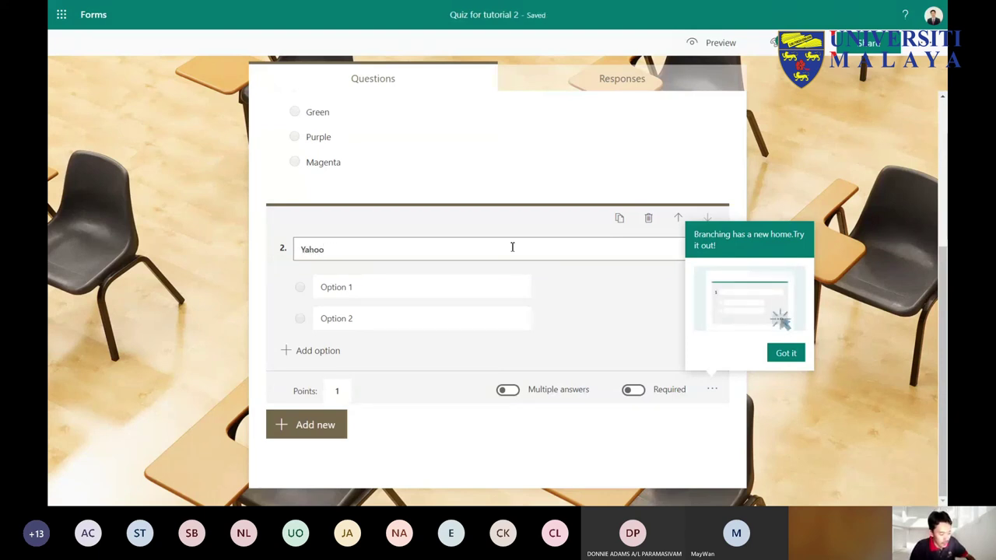
text( used to h)
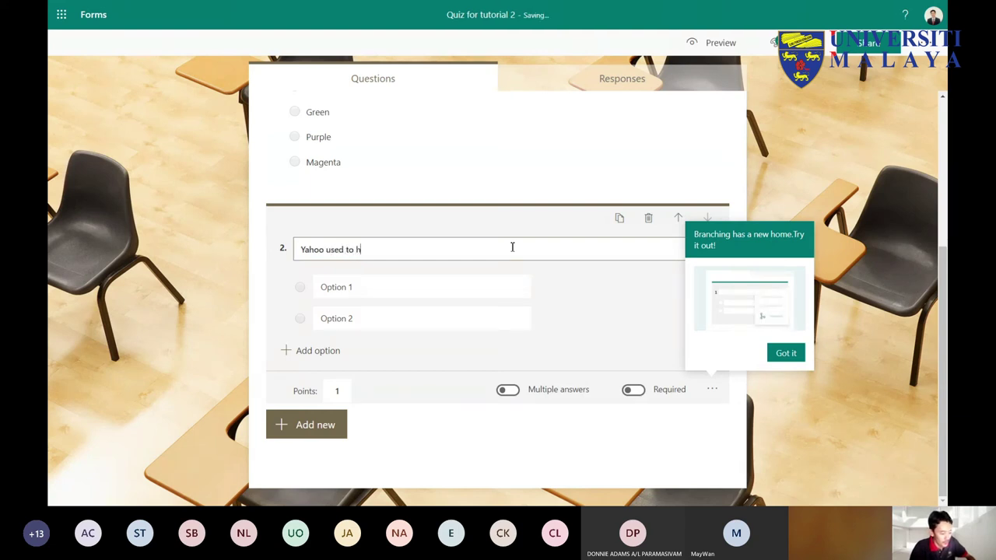
text(ave Yahoo Messenger)
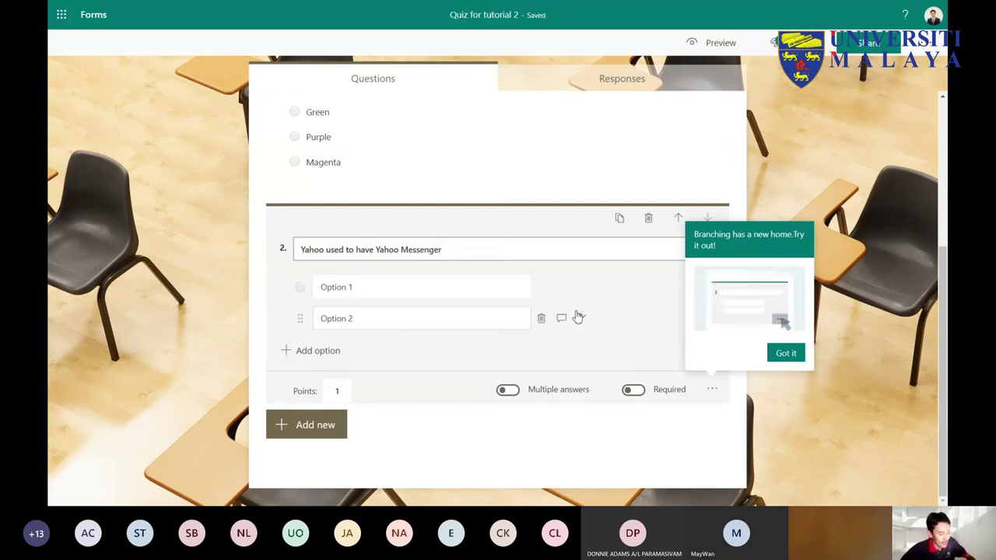
Step: Mark Blue as the correct answer to the facebook colour question
scroll(514, 241, up, 3)
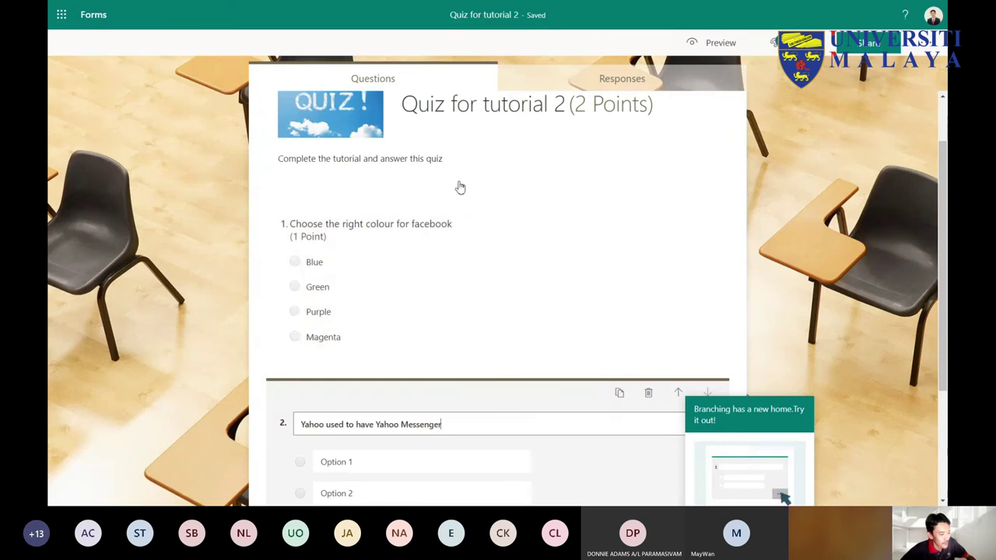
scroll(625, 302, down, 1)
click(625, 300)
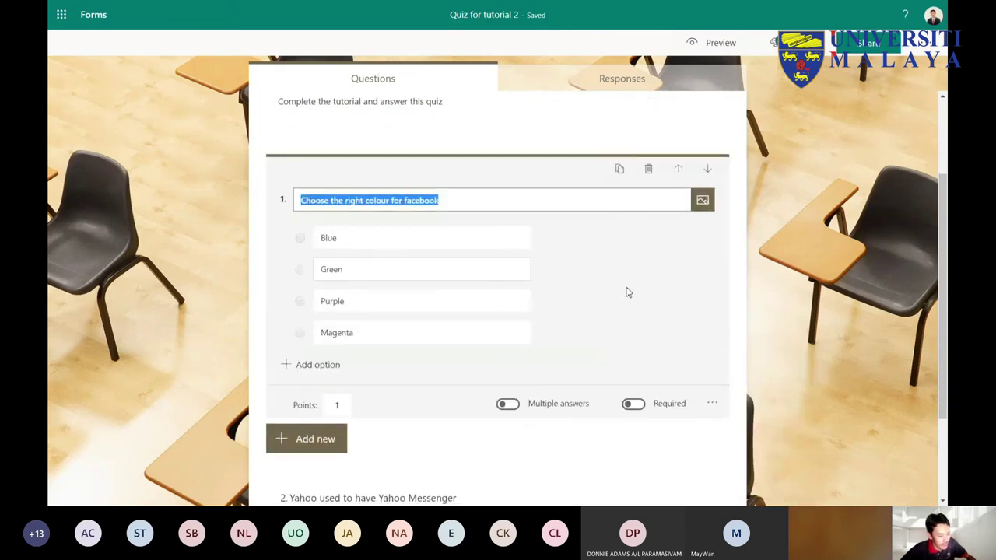
click(304, 240)
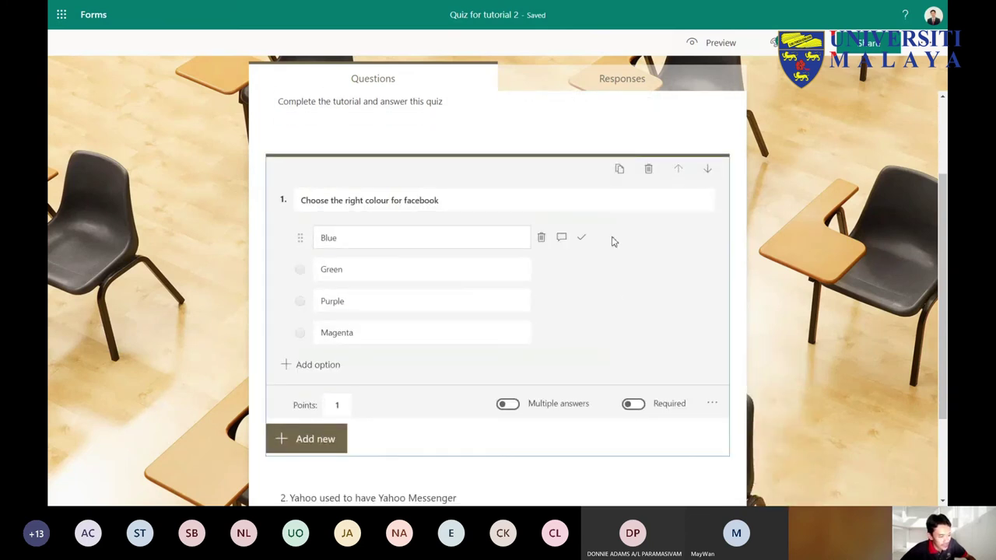
click(582, 238)
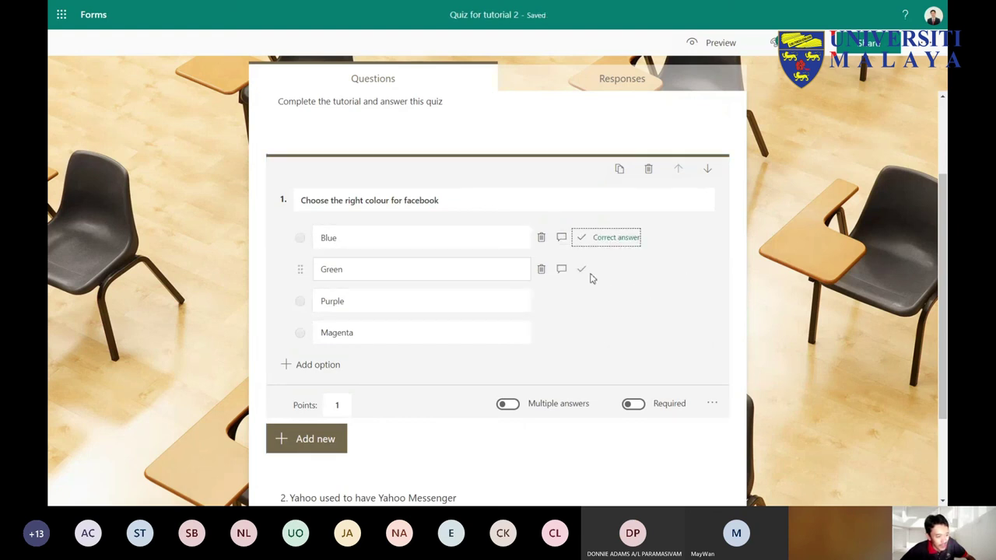
Step: Add respondent messages to the facebook colour question: "Yes you got it right" for Blue and "No try again" for Green
click(561, 238)
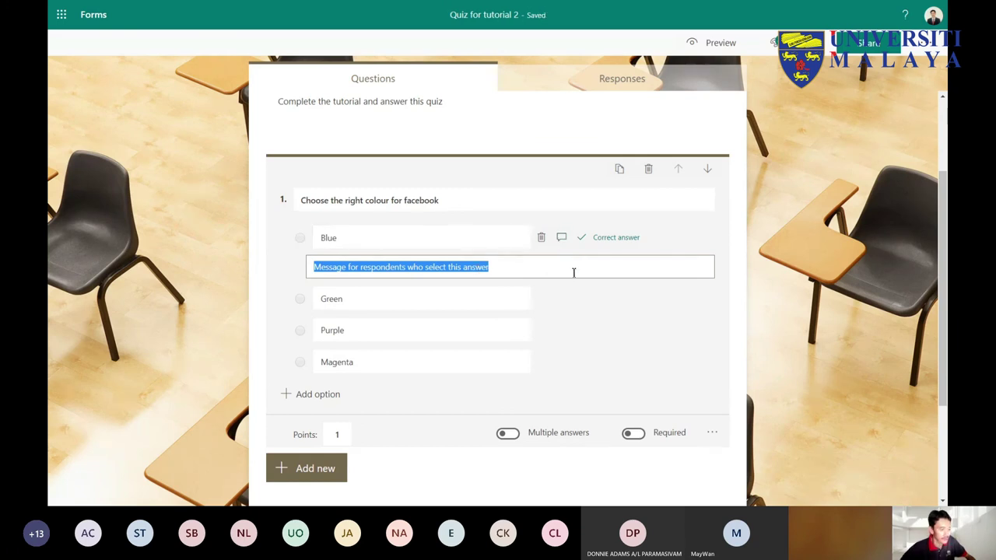
text(Yes)
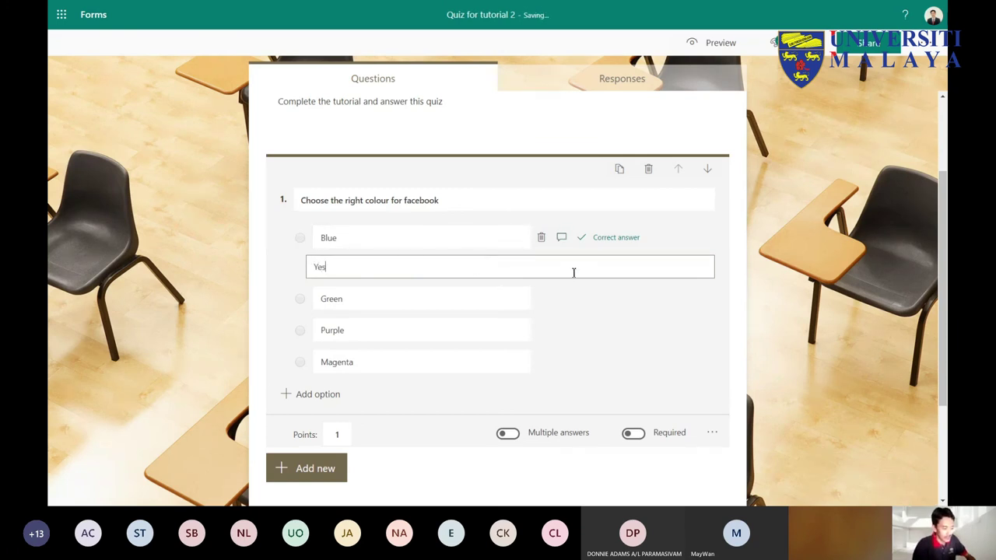
text( you g)
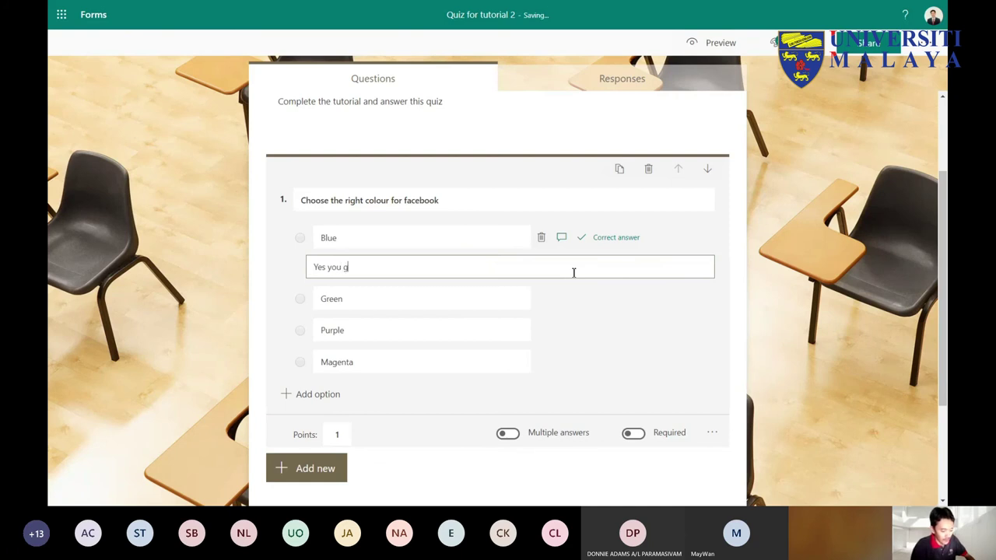
text(ot it right)
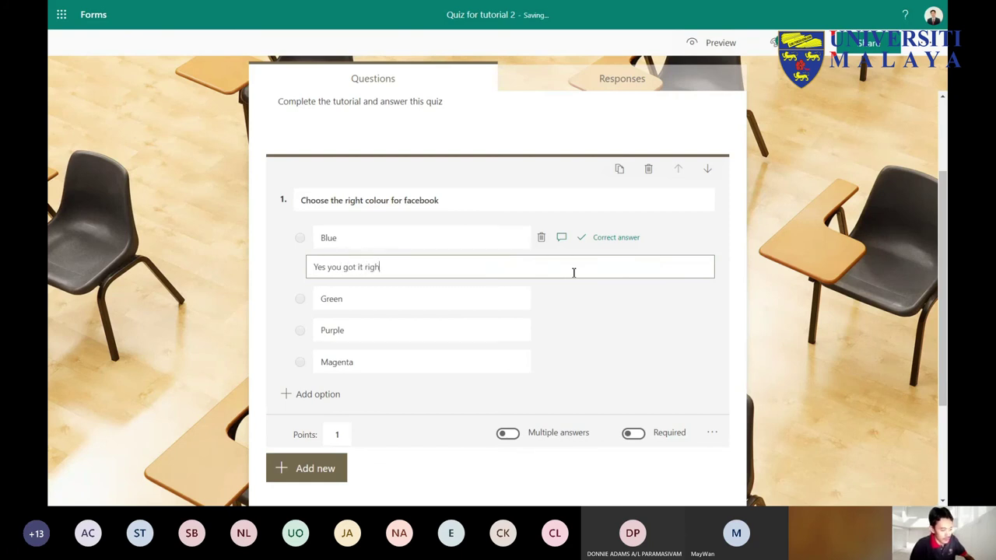
click(562, 300)
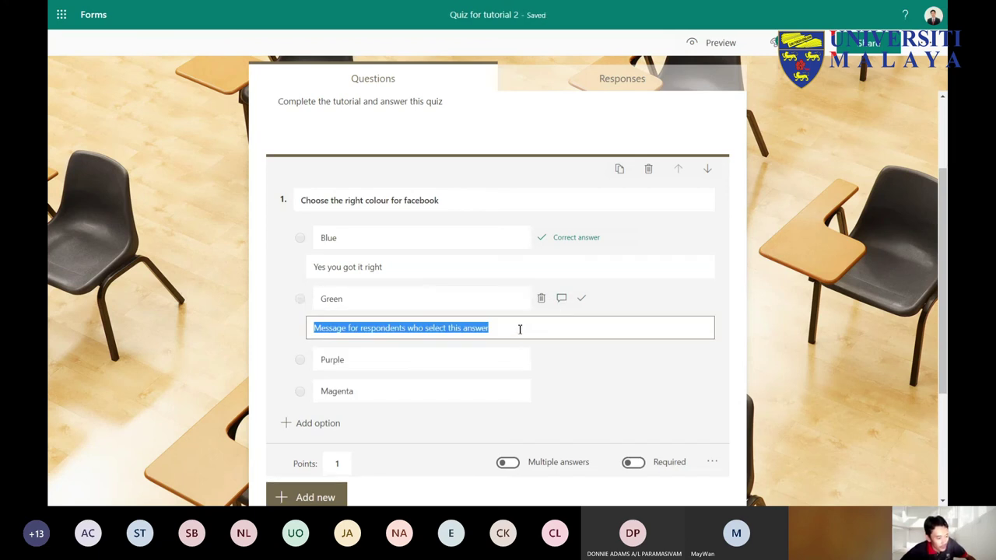
text(No try ag)
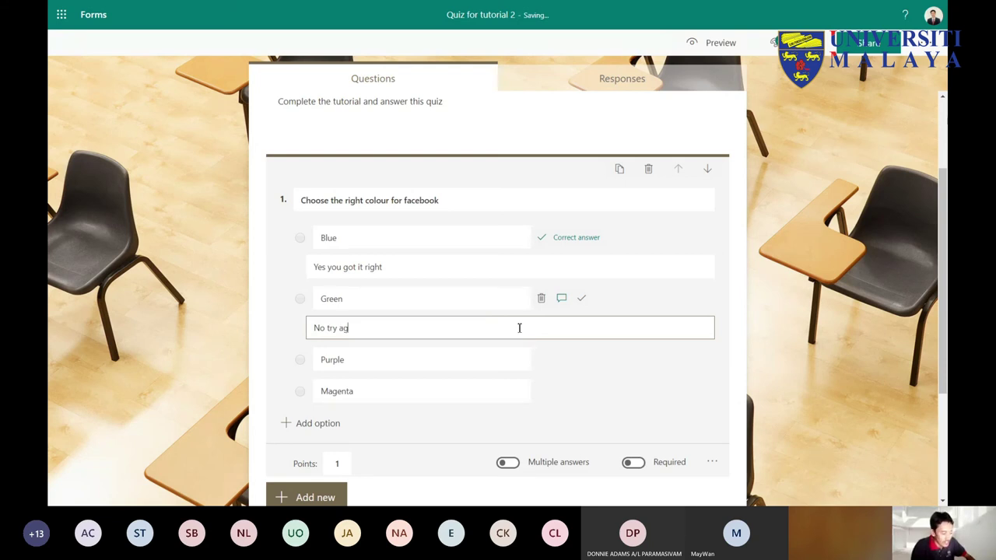
text(ain)
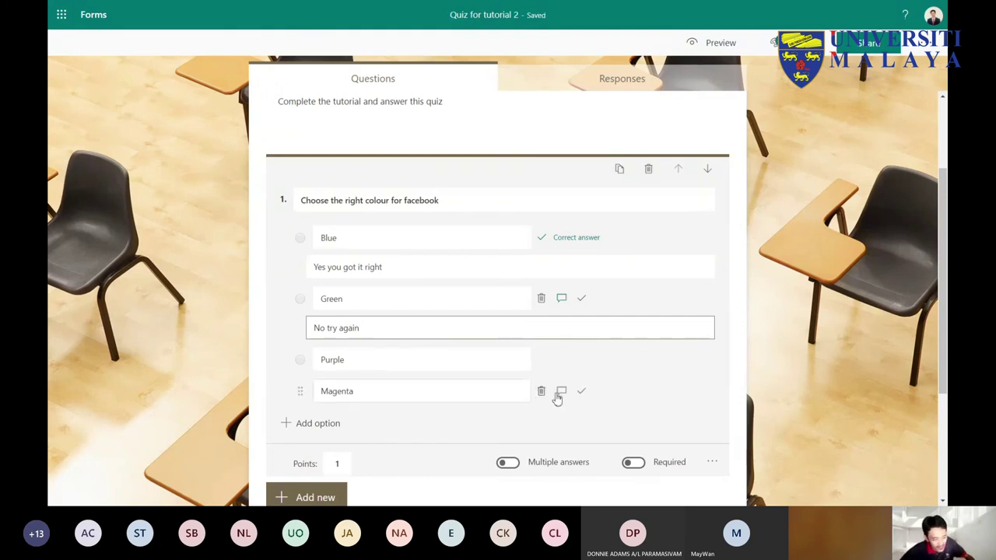
Step: Add the respondent message "Please get your specs look at" to the Purple option
click(561, 360)
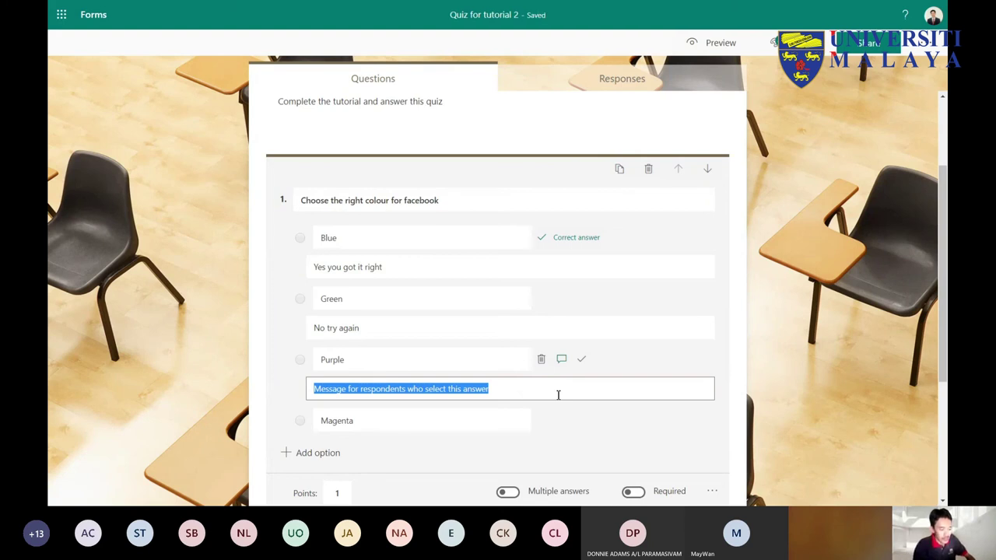
text(PLease )
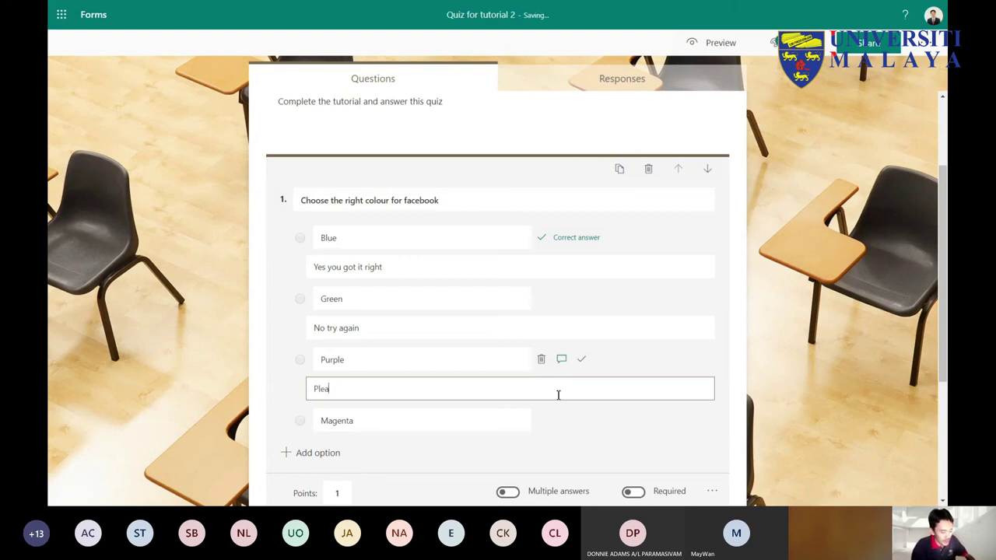
text(get your spec)
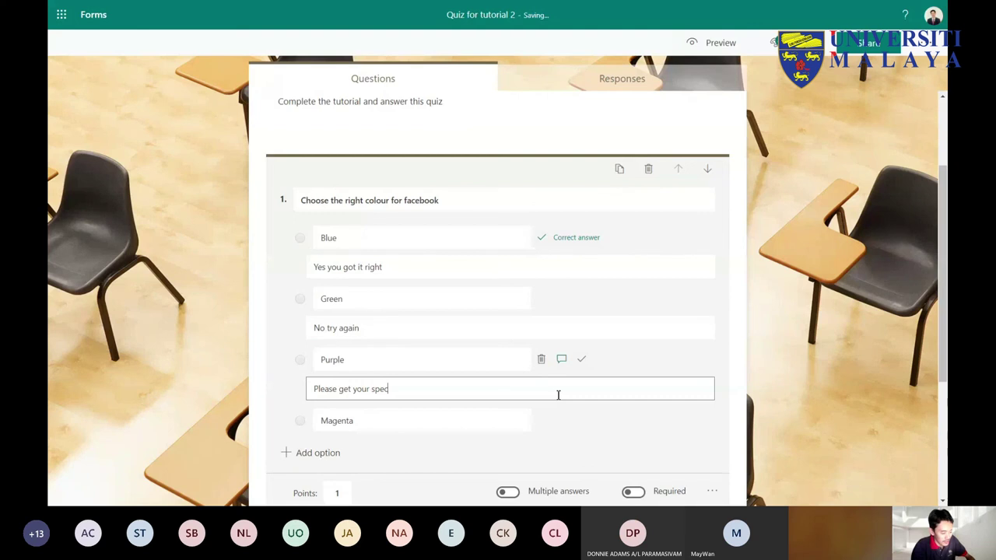
text(s look at)
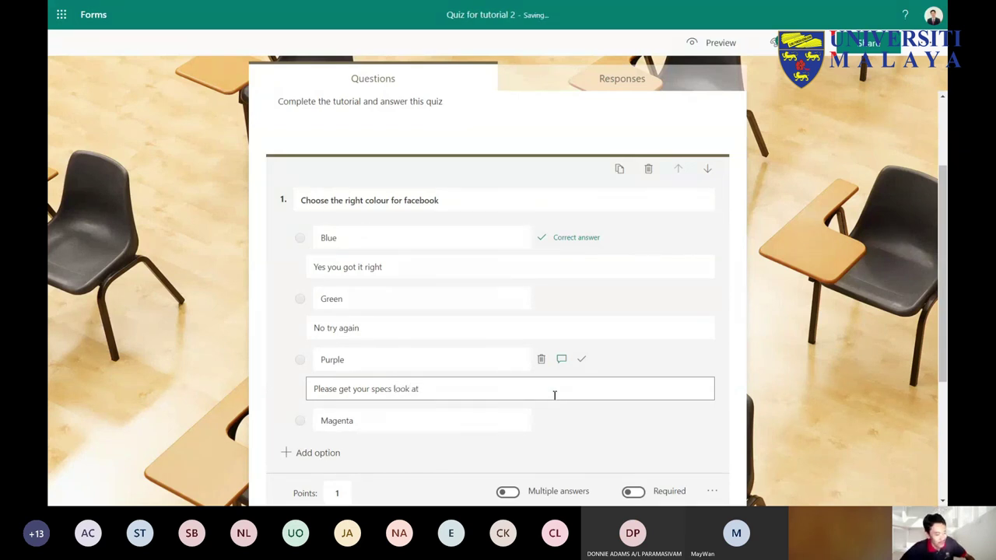
Step: Add the respondent message "That is actually the colour of ....." to the Magenta option
scroll(483, 365, down, 2)
scroll(445, 369, down, 2)
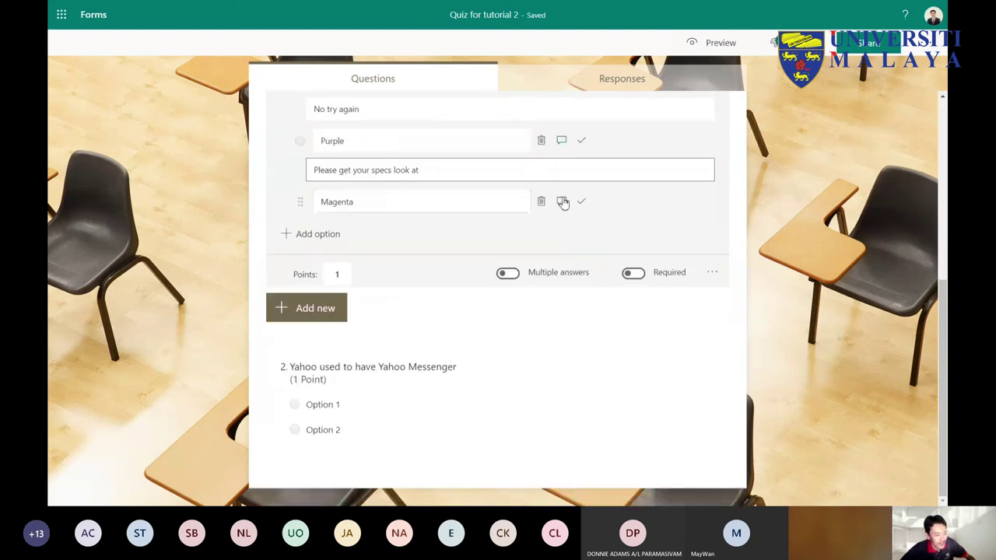
click(561, 200)
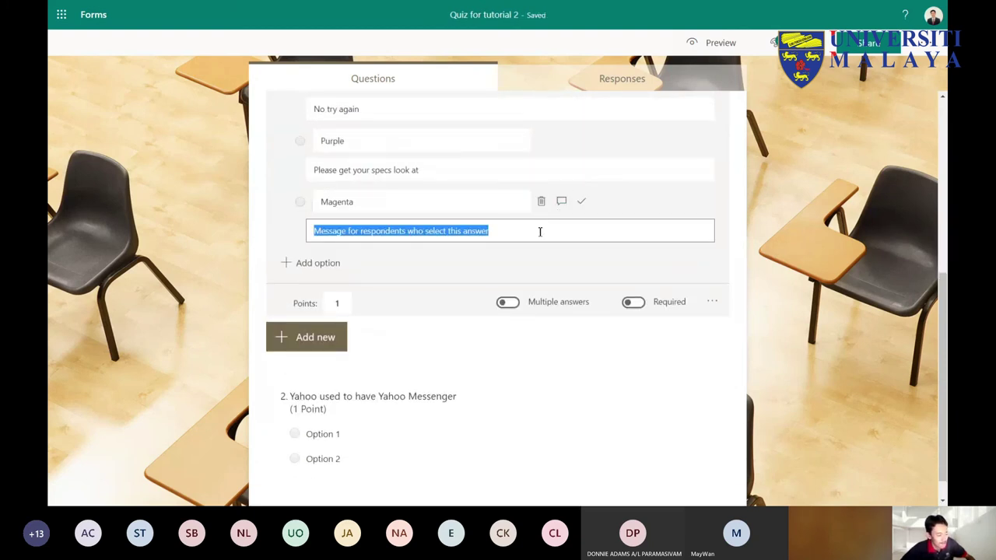
text(Tha)
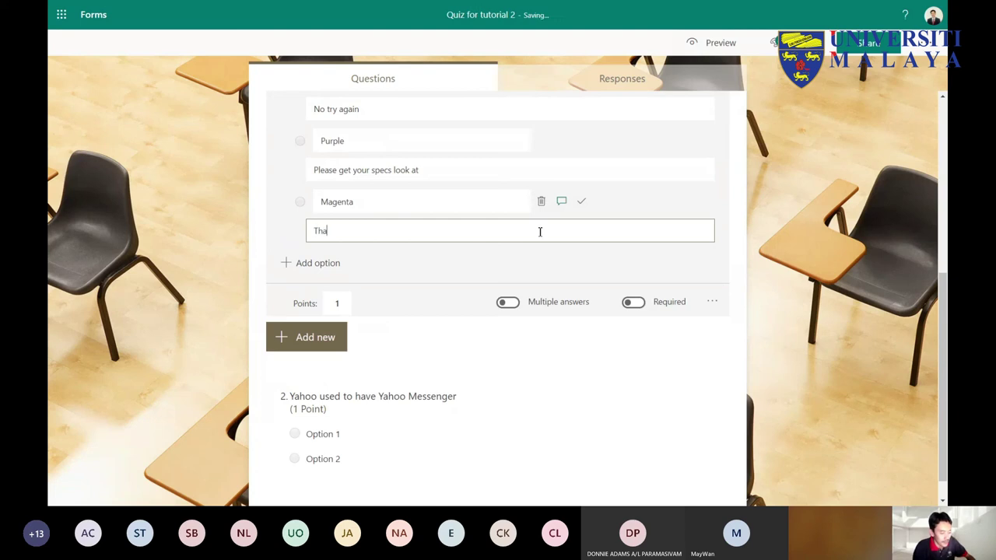
text(t is actually the co)
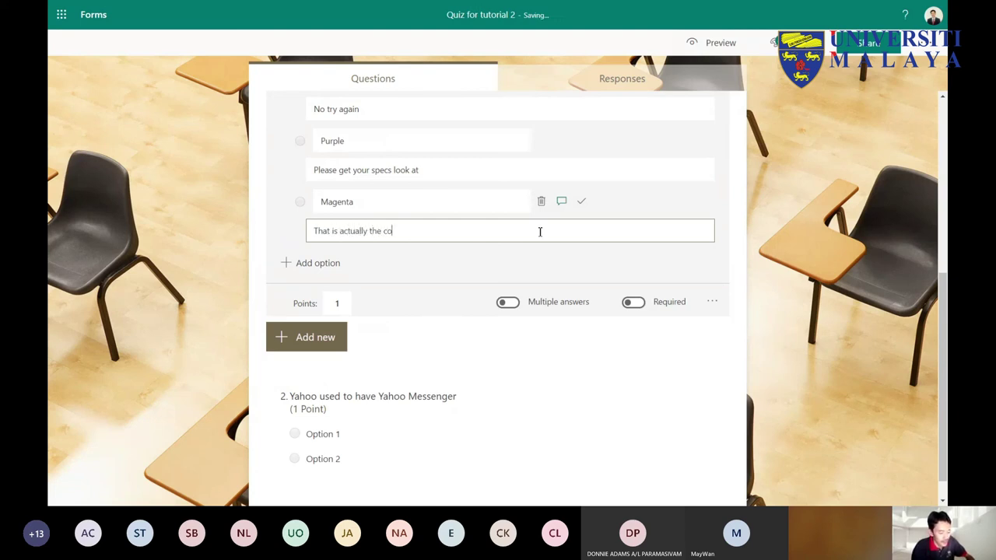
text(lour of .....)
click(479, 386)
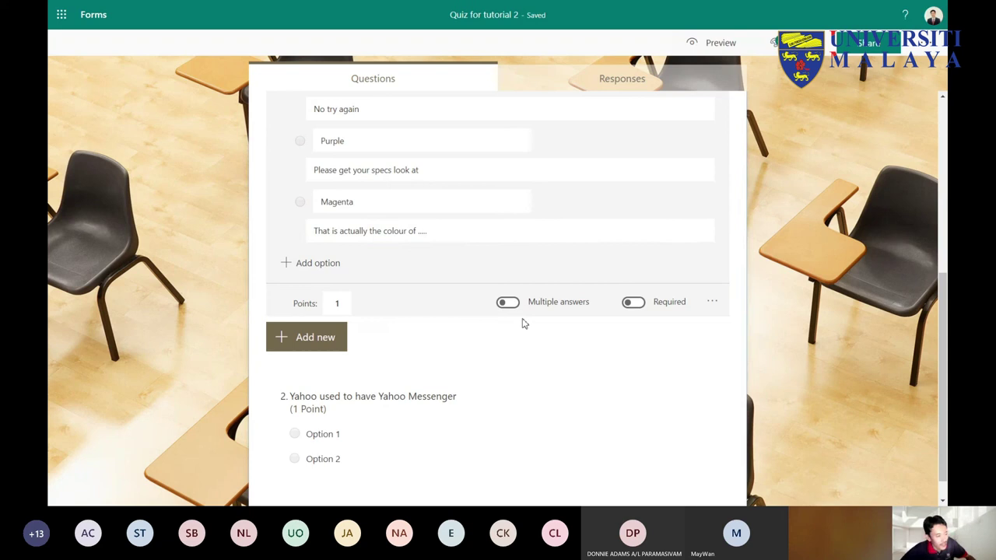
Step: Set the Yahoo Messenger question's options to True and False, and mark True as the correct answer
scroll(534, 362, up, 2)
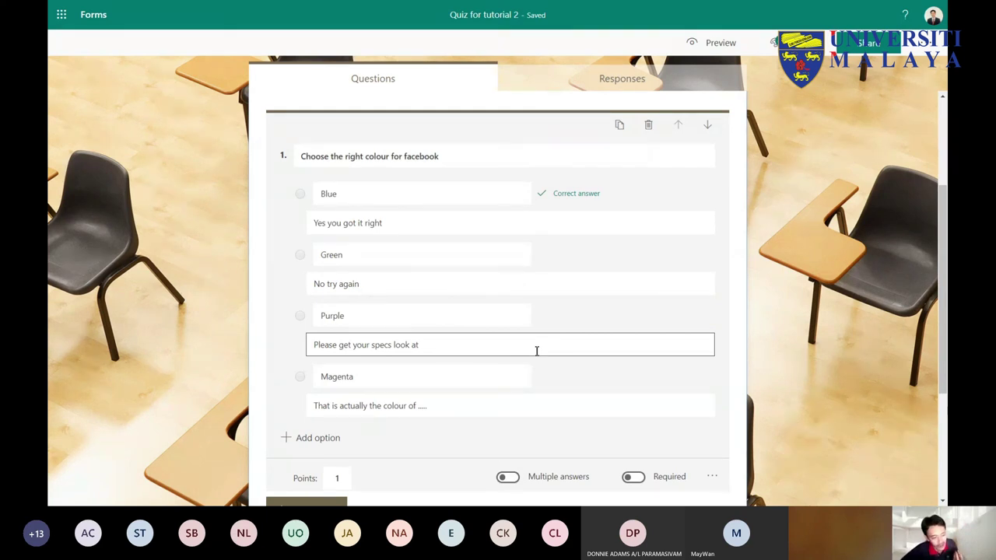
scroll(536, 350, down, 2)
scroll(534, 351, up, 1)
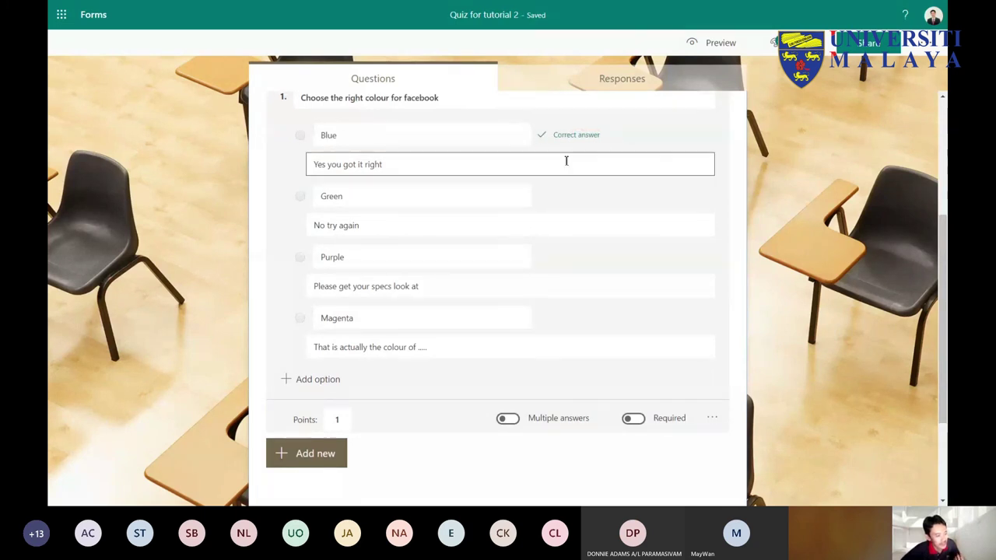
scroll(569, 276, down, 2)
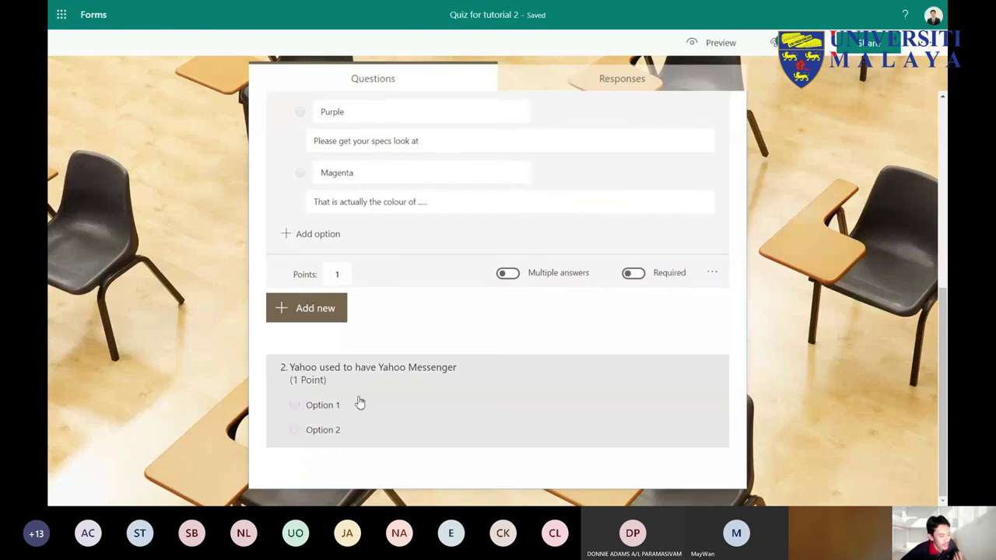
click(471, 393)
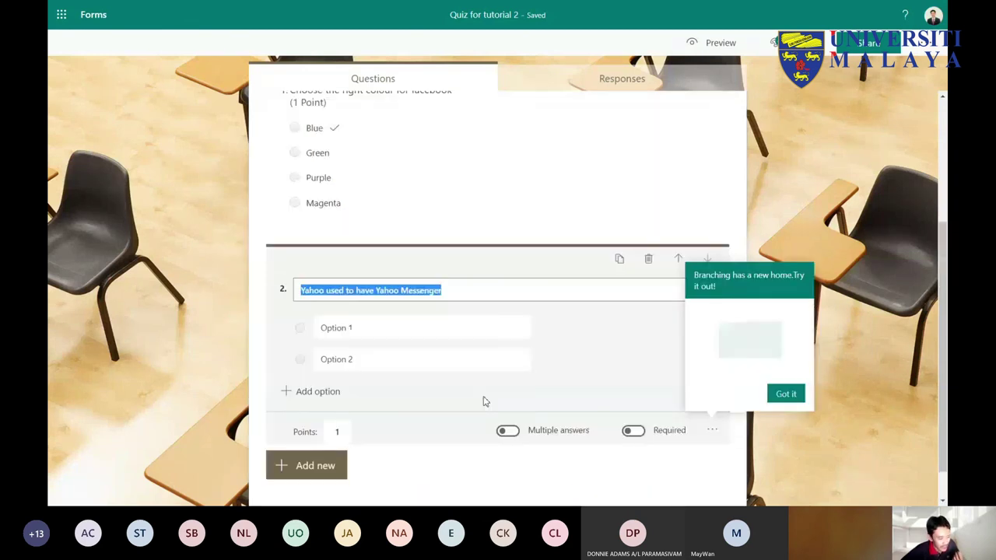
click(464, 326)
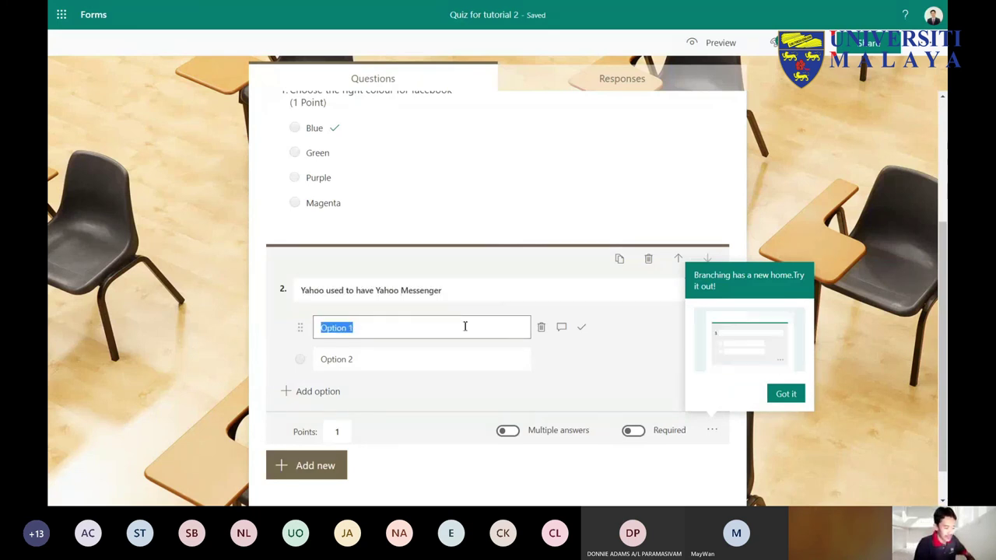
text(True)
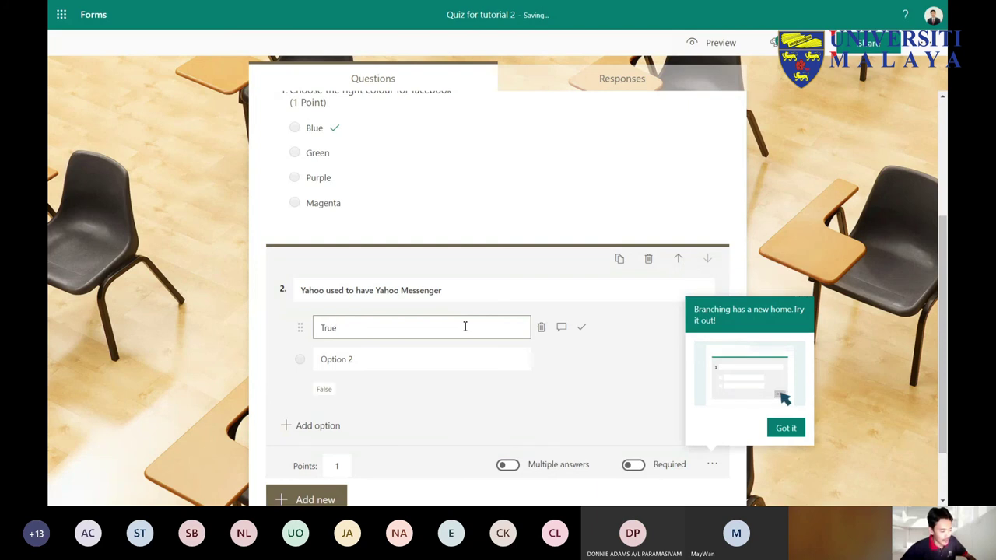
click(325, 389)
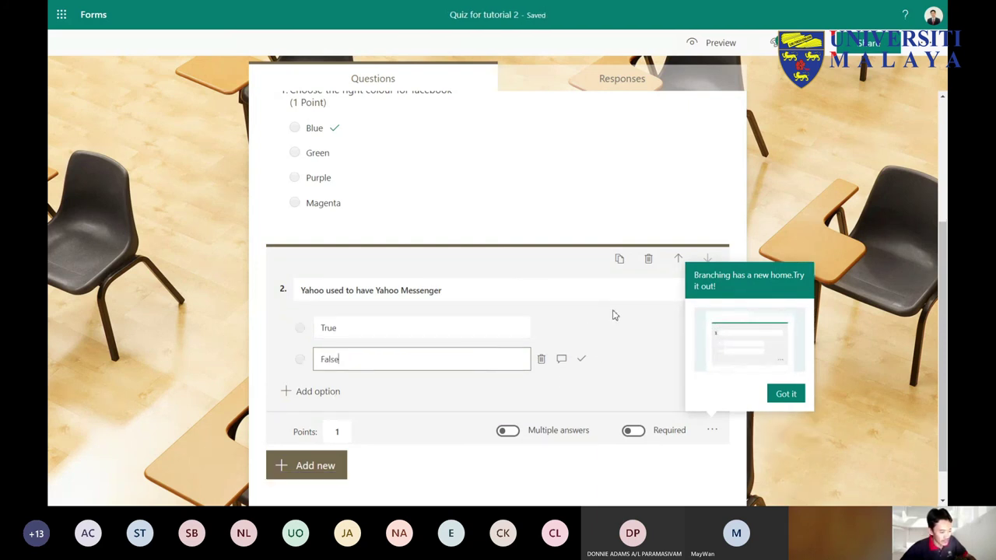
scroll(614, 315, down, 2)
click(580, 289)
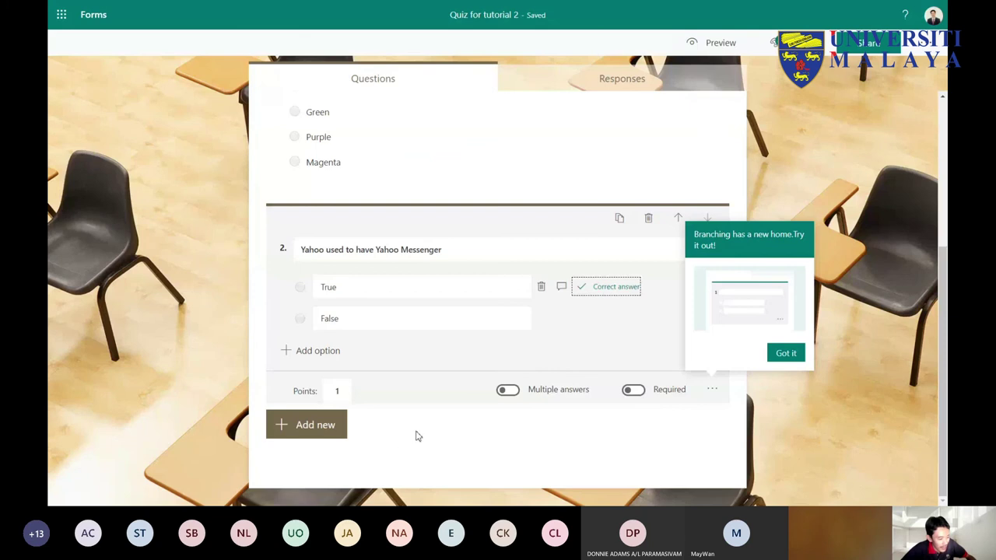
Step: Add a choice question with the text "Google have several application" after the Yahoo Messenger question
click(309, 436)
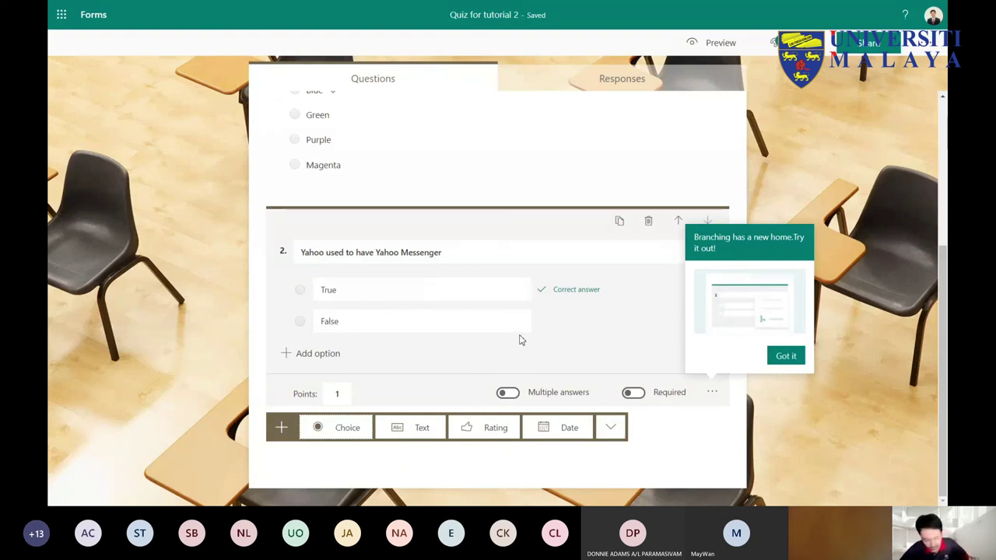
click(340, 430)
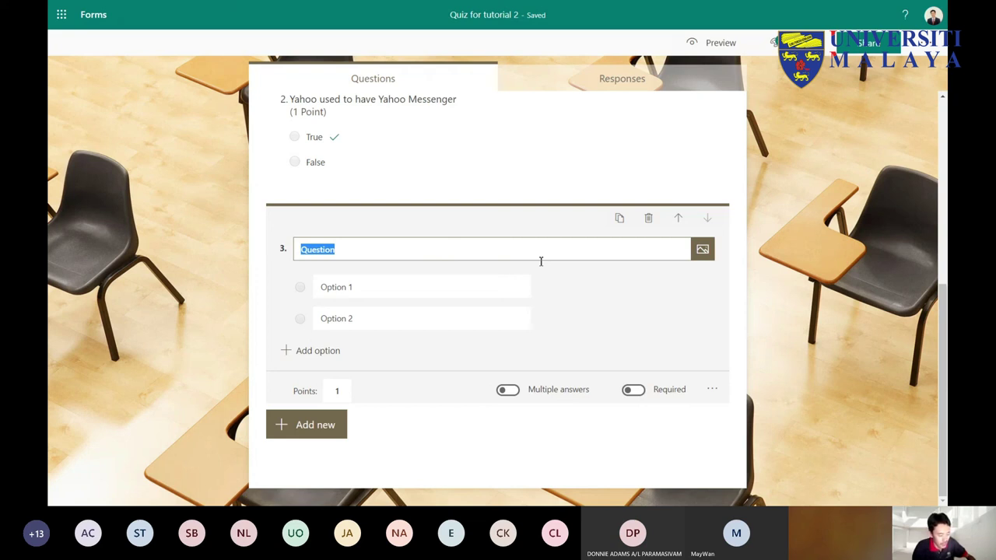
text(Google)
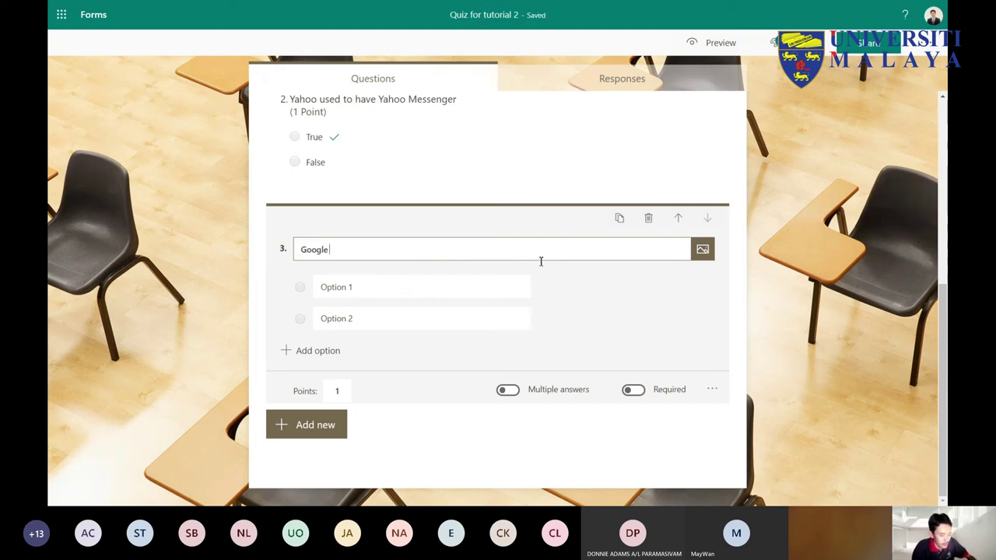
text( can)
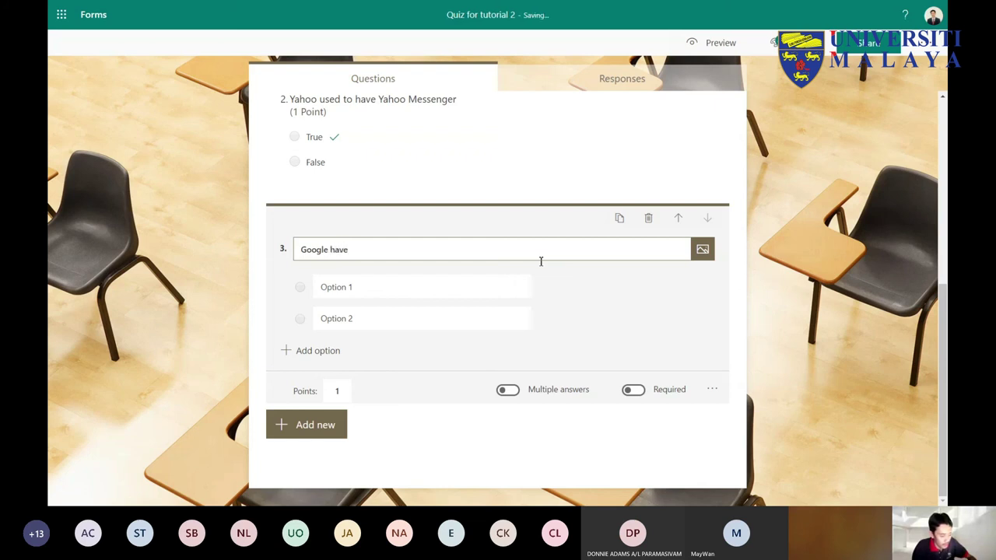
text(i)
key(BackSpace)
key(BackSpace)
text(several application)
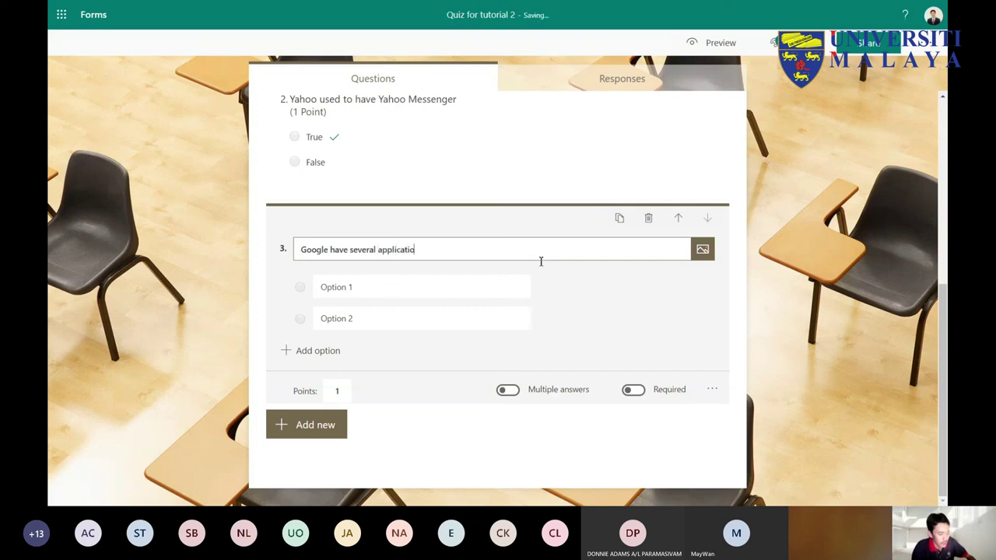
Step: Fill in four answer options for the Google question: Docs, Sheets, Chair and House
click(461, 286)
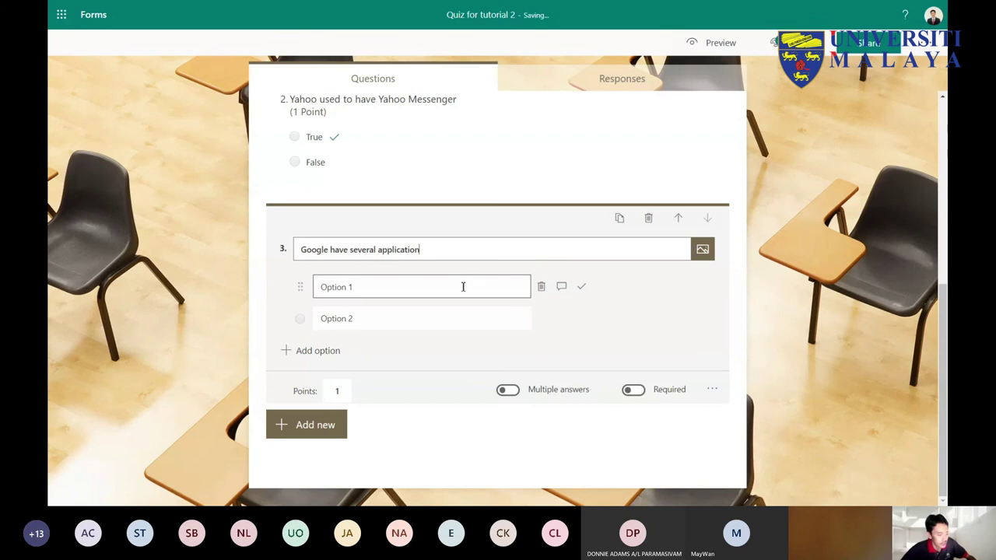
text(Do)
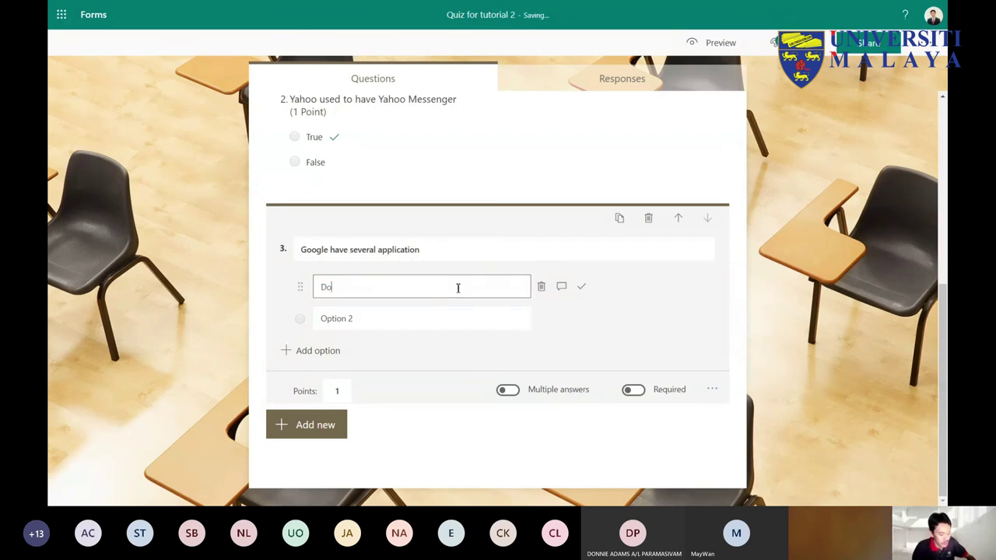
text(cs)
click(426, 320)
text(Sheets)
click(287, 351)
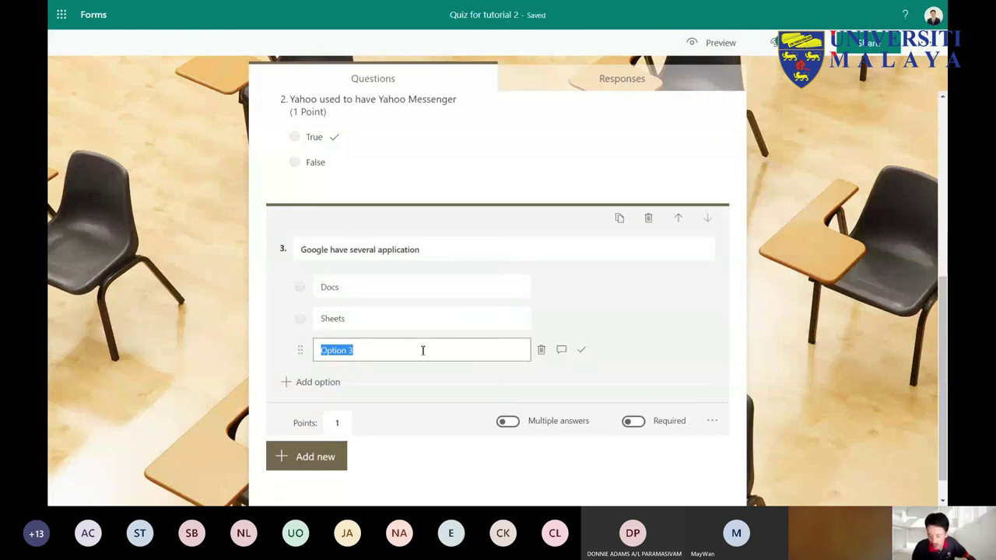
text(Ch)
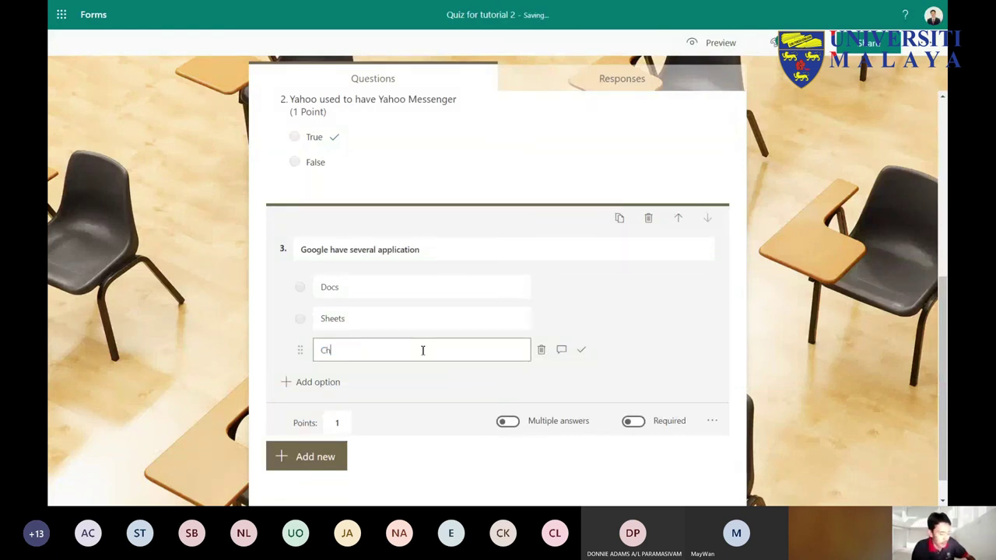
text(air)
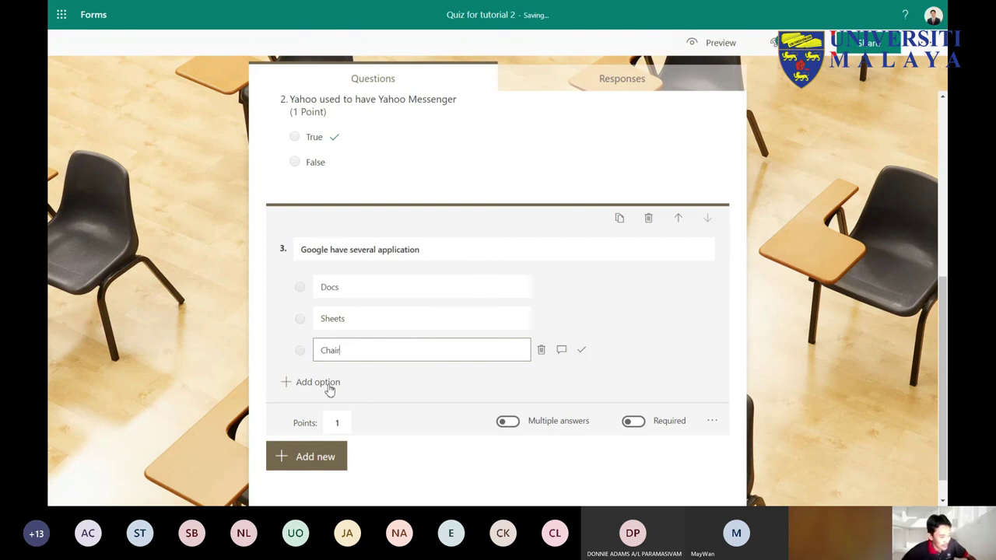
click(325, 384)
text(House)
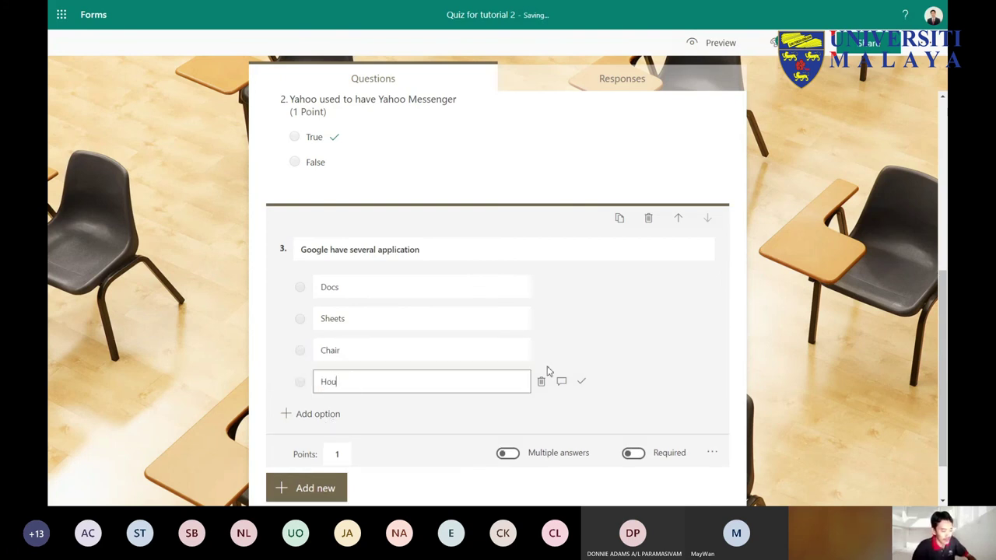
Step: Allow multiple answers on the Google question and mark both Docs and Sheets as correct answers
click(581, 287)
click(582, 320)
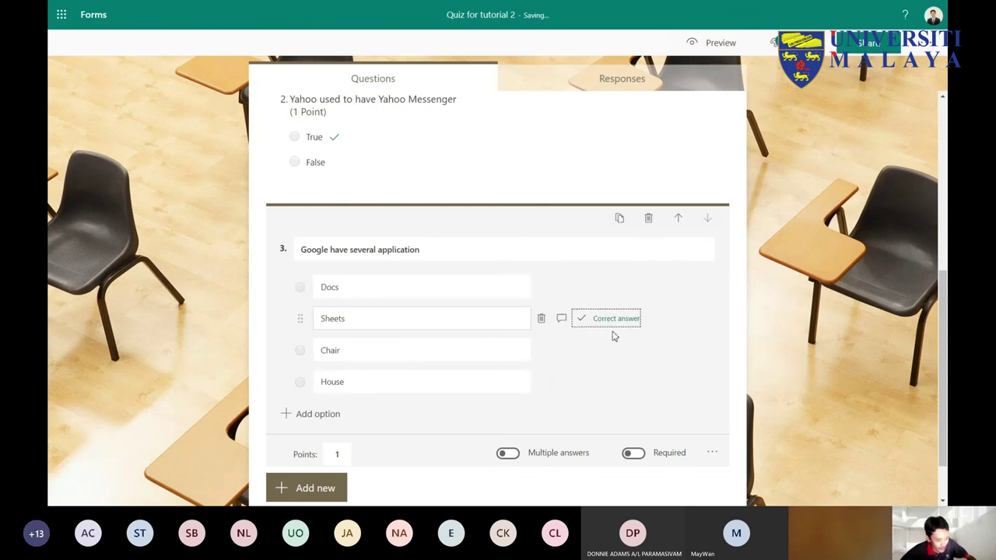
click(585, 289)
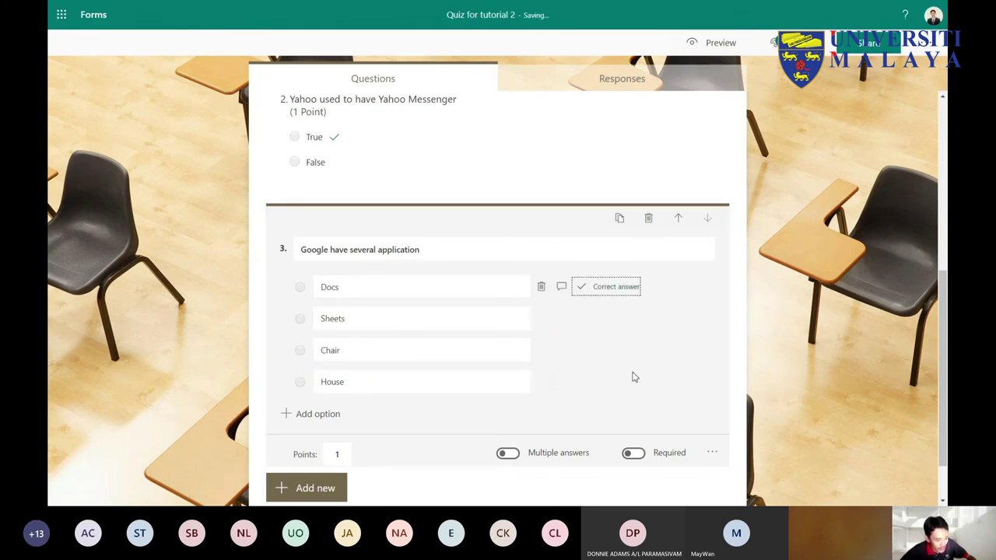
click(509, 455)
click(582, 319)
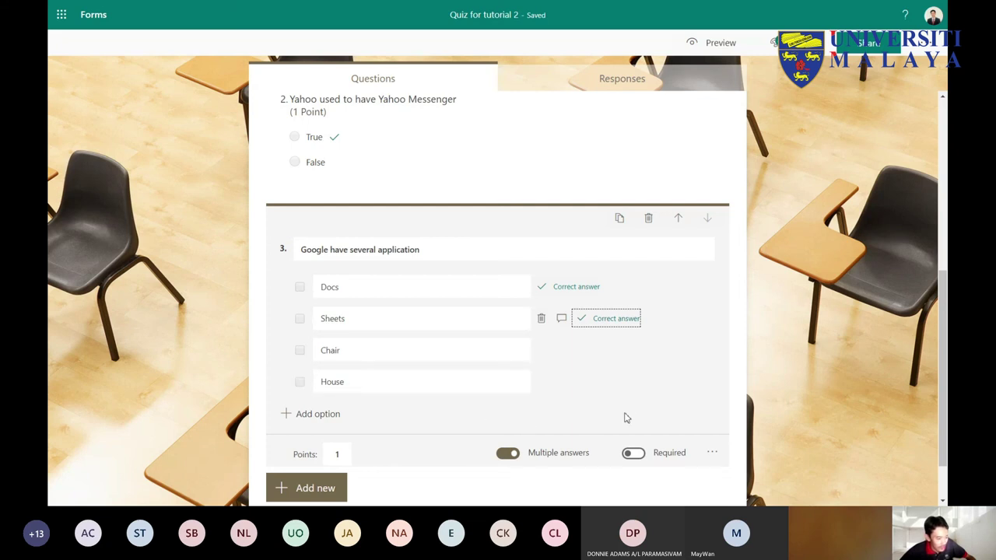
Step: Make the facebook colour, Yahoo Messenger and Google questions all required
scroll(629, 410, down, 2)
scroll(627, 397, up, 10)
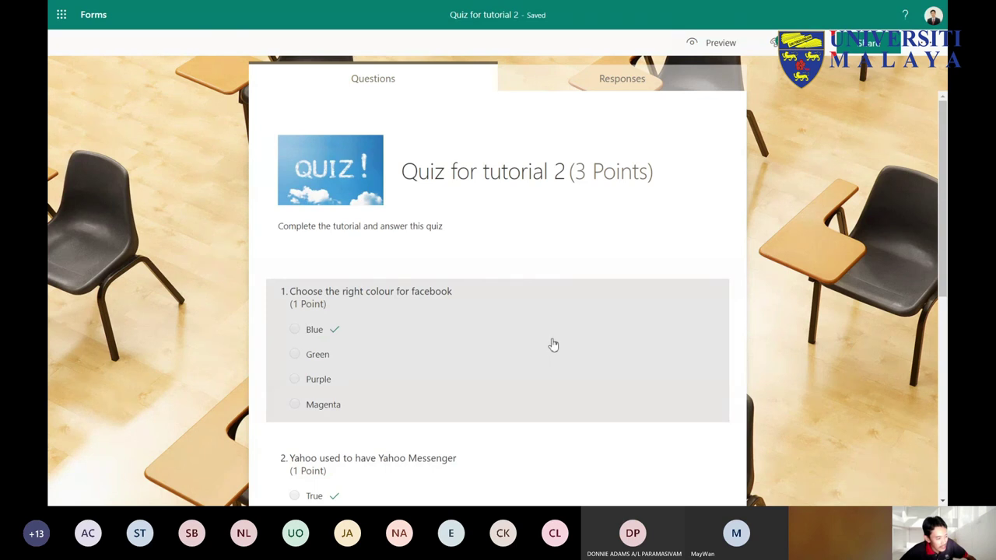
click(551, 341)
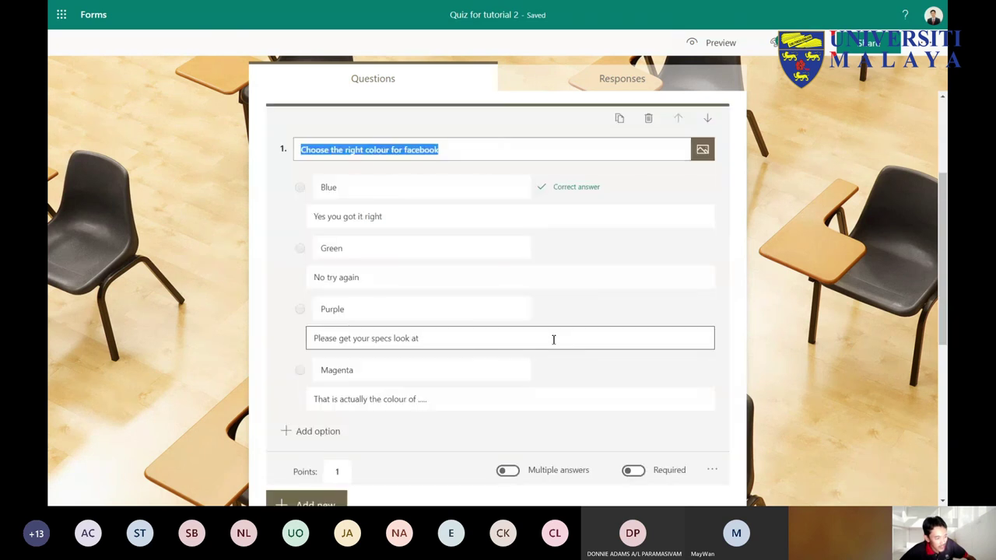
click(635, 472)
scroll(638, 371, down, 5)
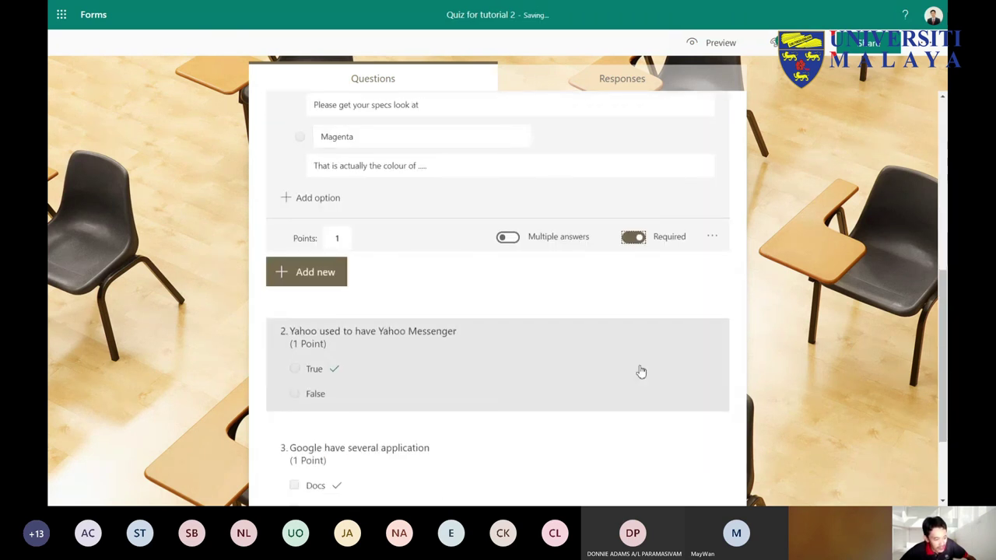
click(580, 281)
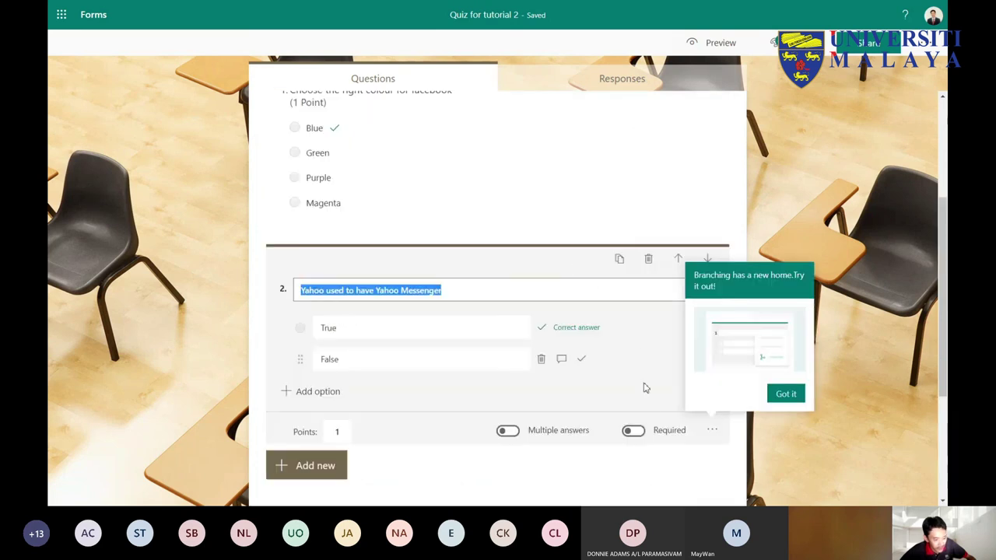
click(635, 432)
scroll(643, 372, down, 3)
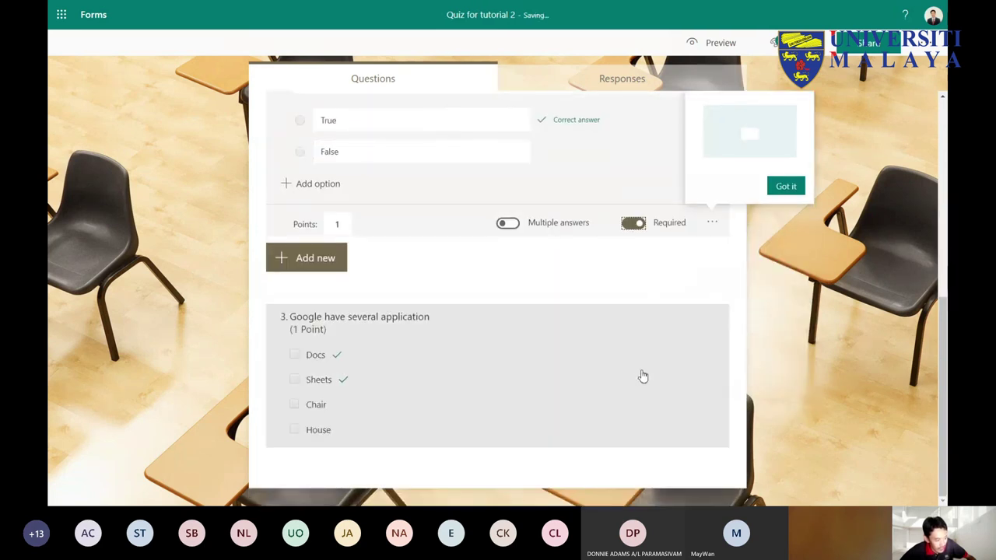
click(605, 397)
click(633, 429)
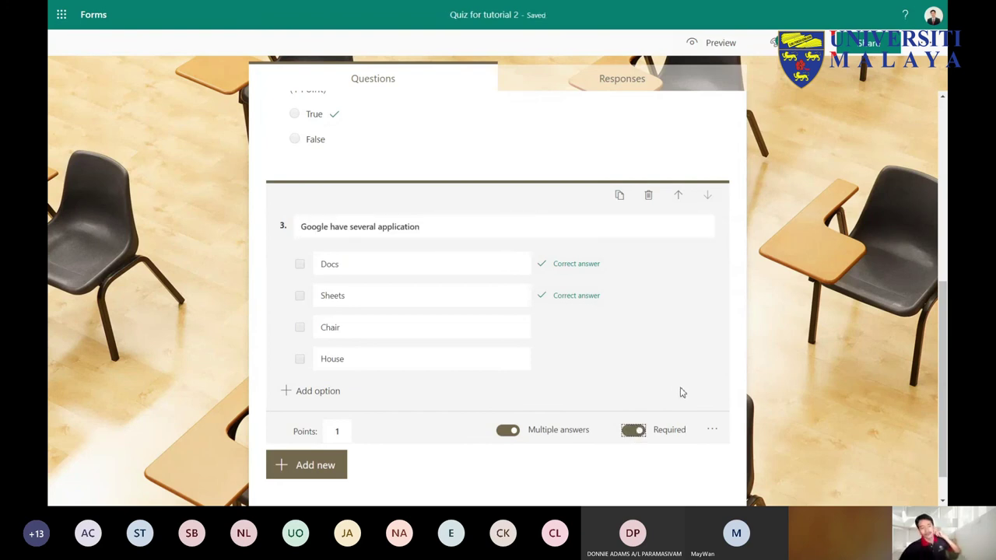
Step: Examine the branching options for the Google and Yahoo Messenger questions, including the available go-to destinations, and return to the quiz questions
scroll(678, 383, down, 1)
scroll(680, 384, down, 1)
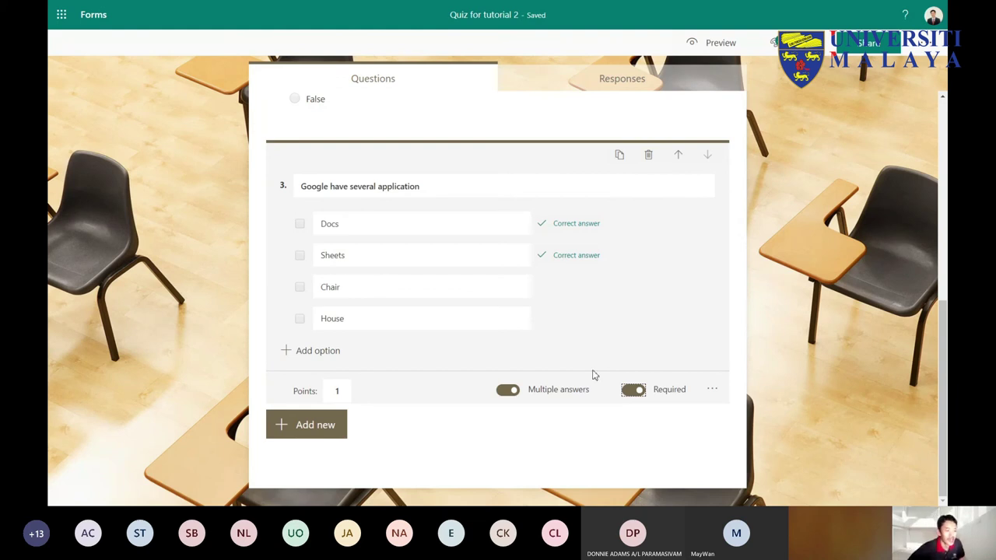
click(714, 393)
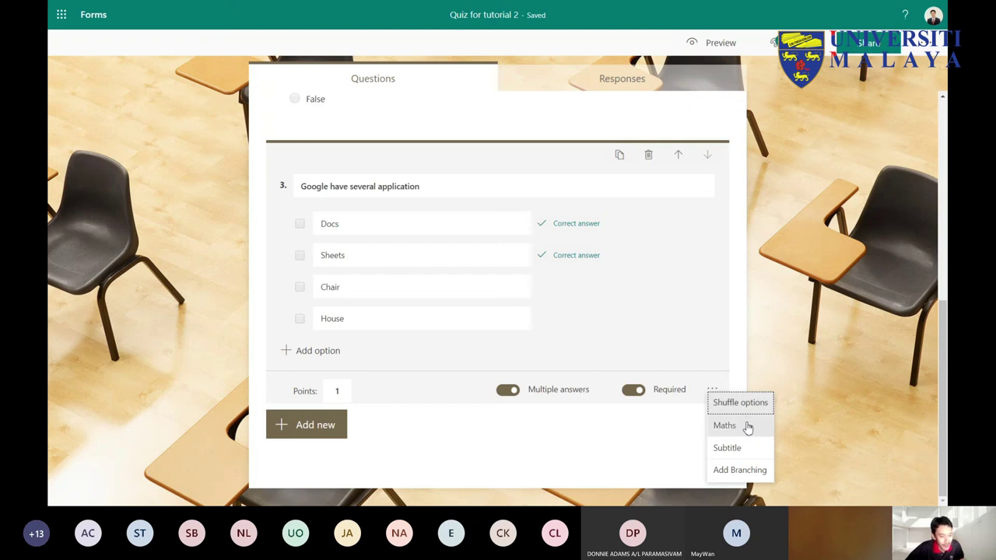
click(741, 471)
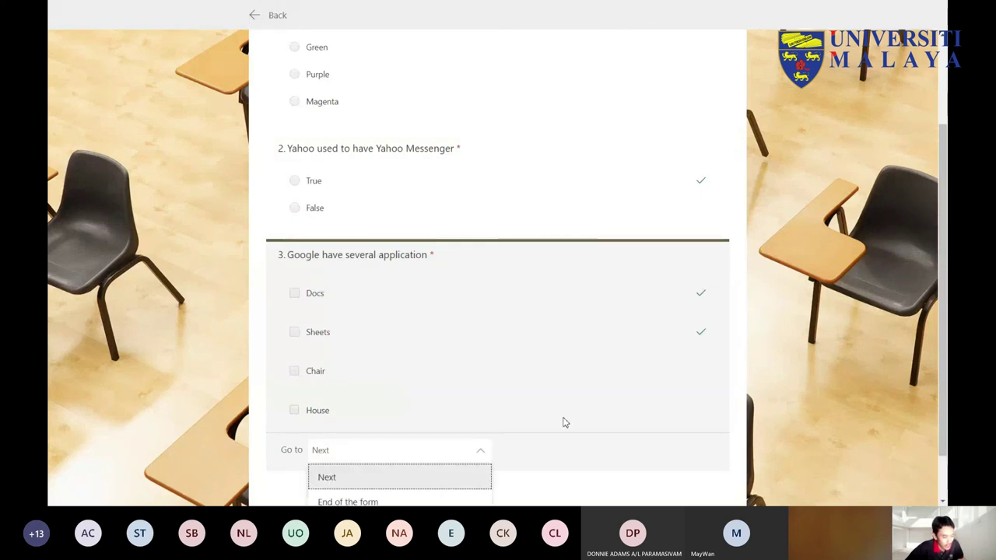
scroll(568, 422, down, 1)
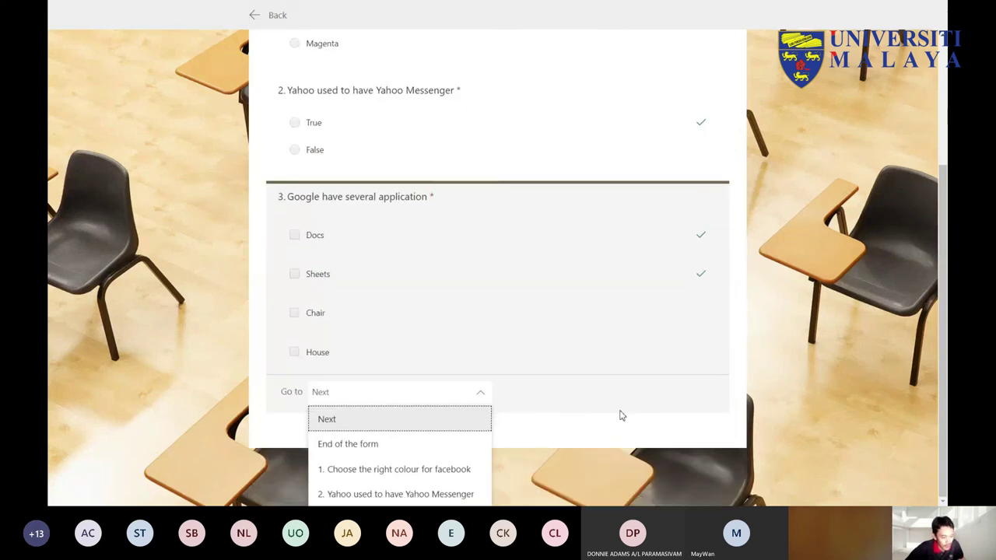
click(482, 393)
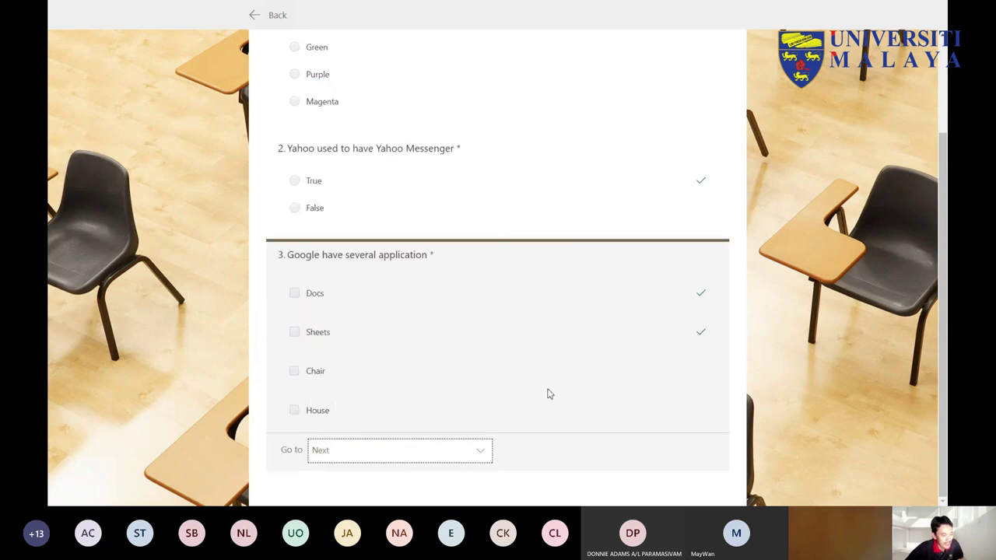
scroll(585, 296, up, 2)
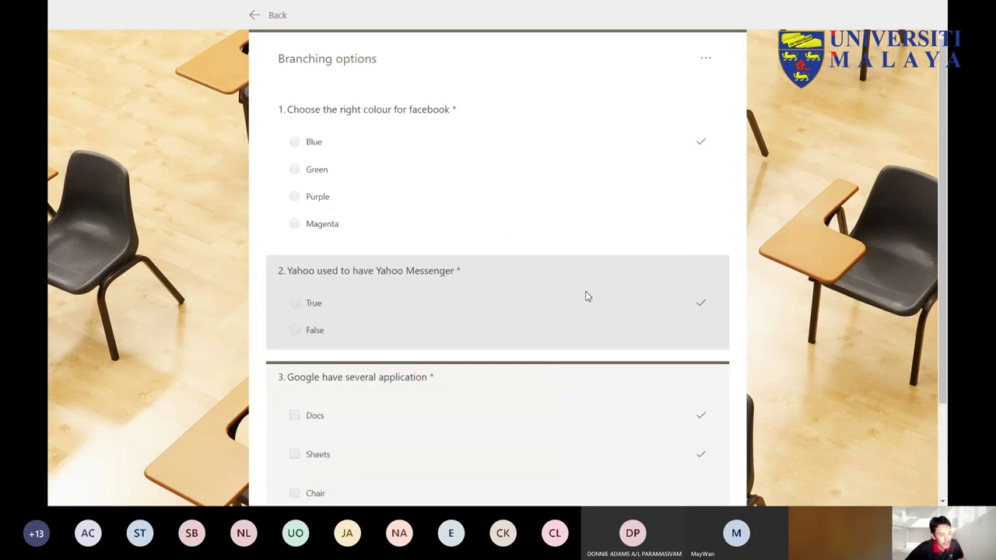
scroll(545, 202, down, 2)
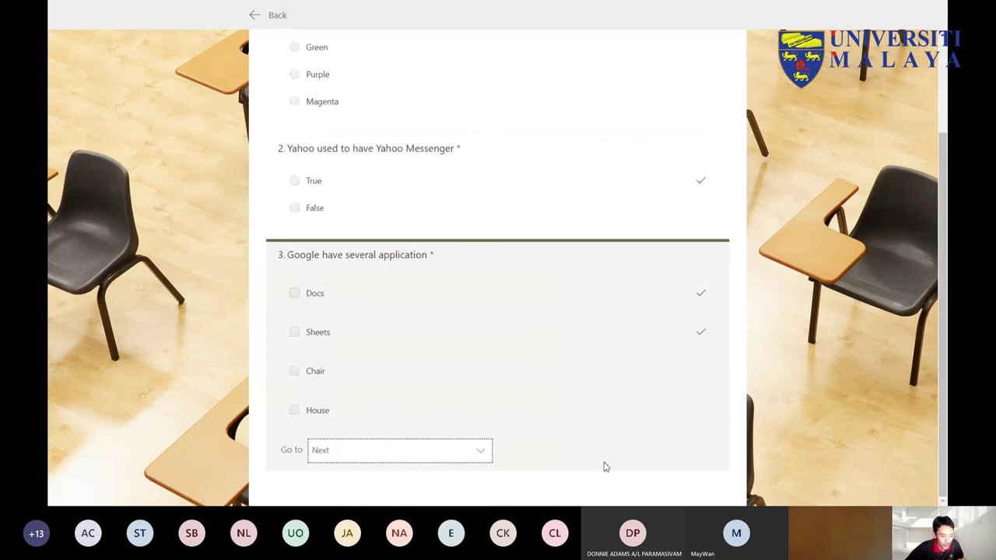
click(633, 482)
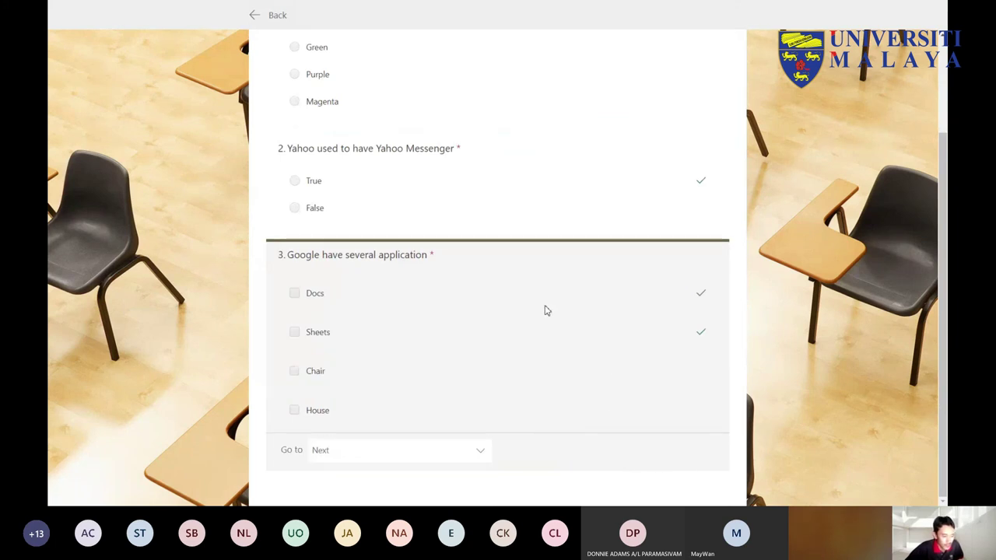
click(537, 195)
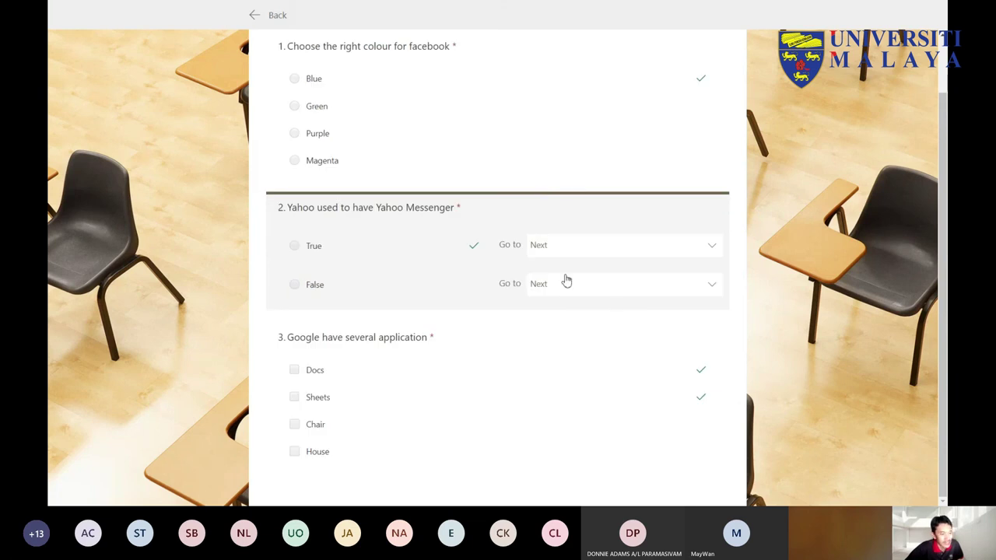
scroll(566, 280, up, 1)
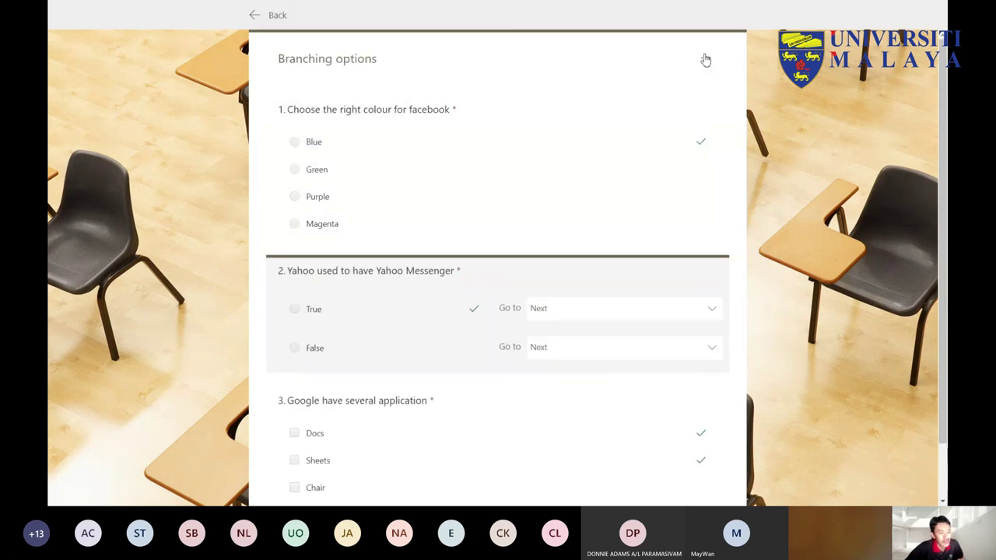
click(253, 15)
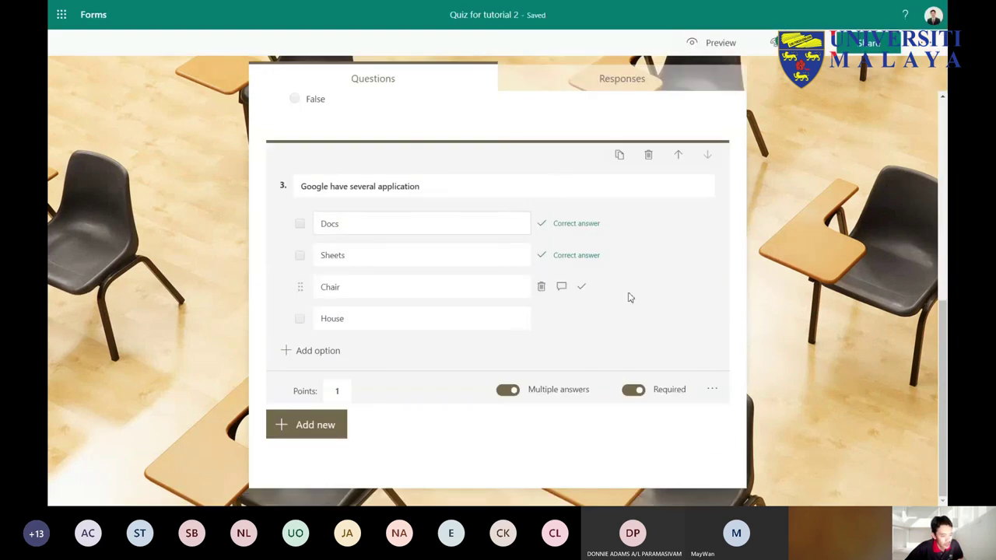
Step: Add a text question reading "Write a commentary on the issue surrounding Zoom" after the Google question
click(311, 428)
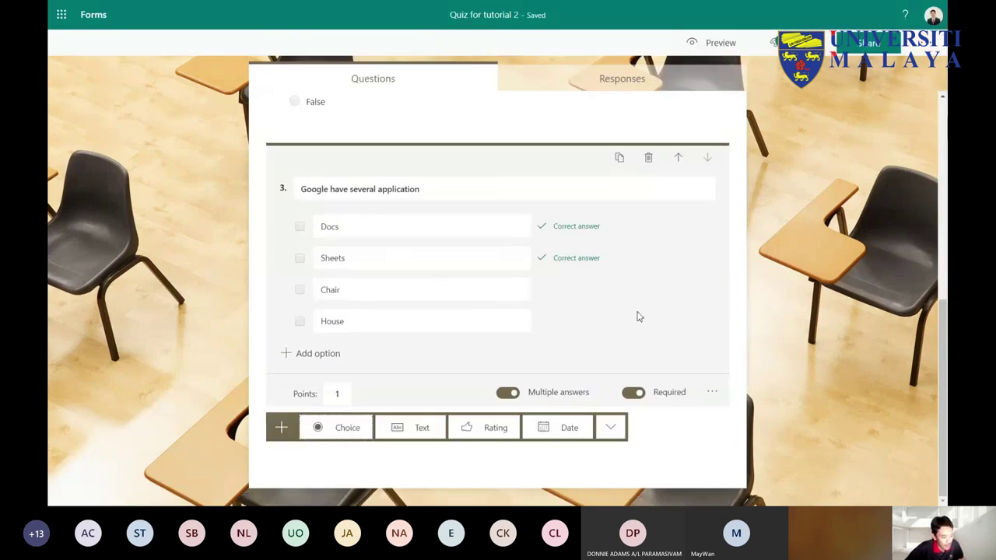
click(419, 428)
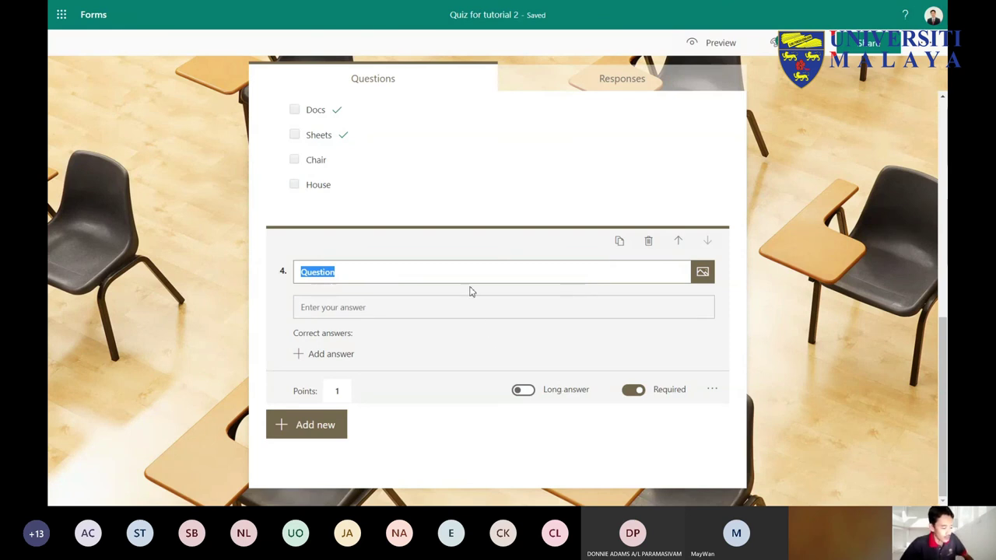
text(W)
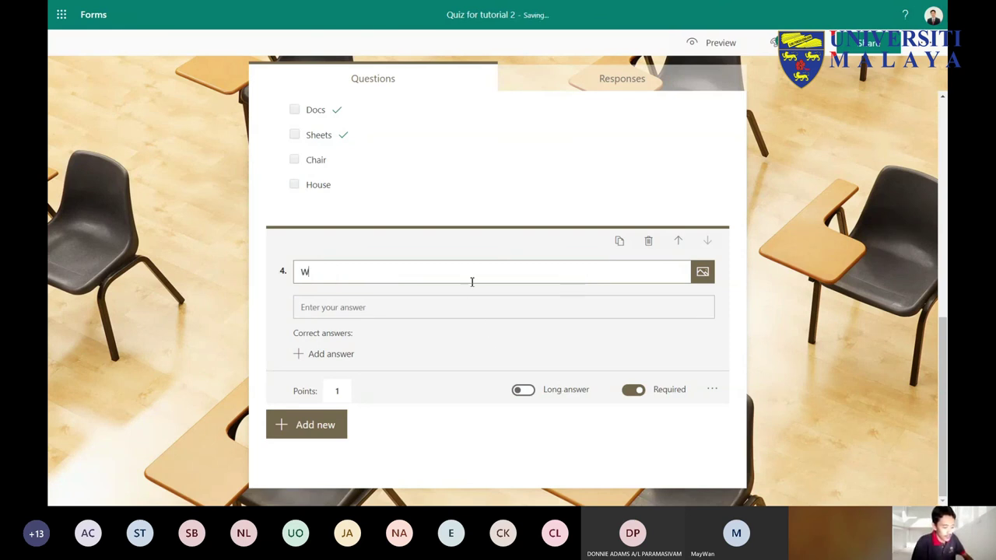
text(rite a)
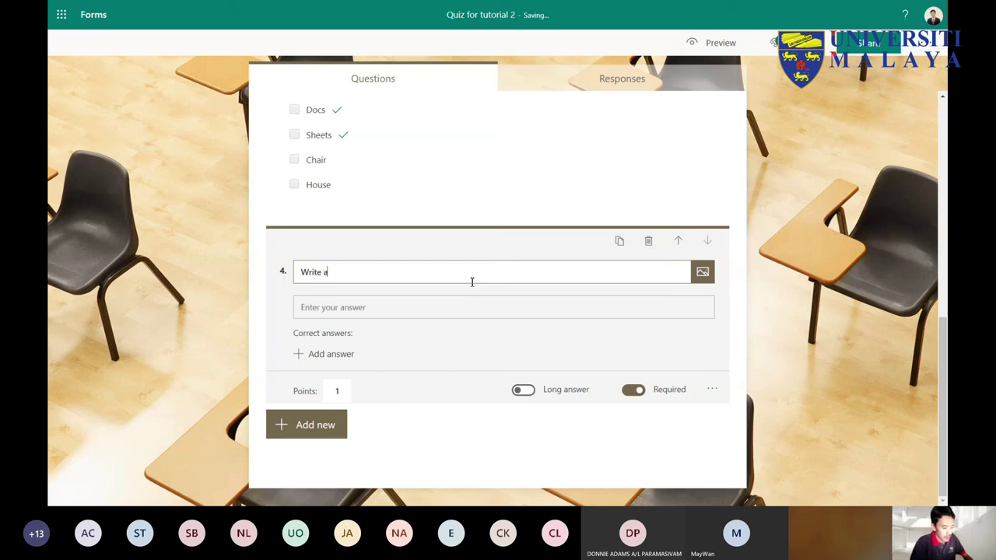
text( commentary on)
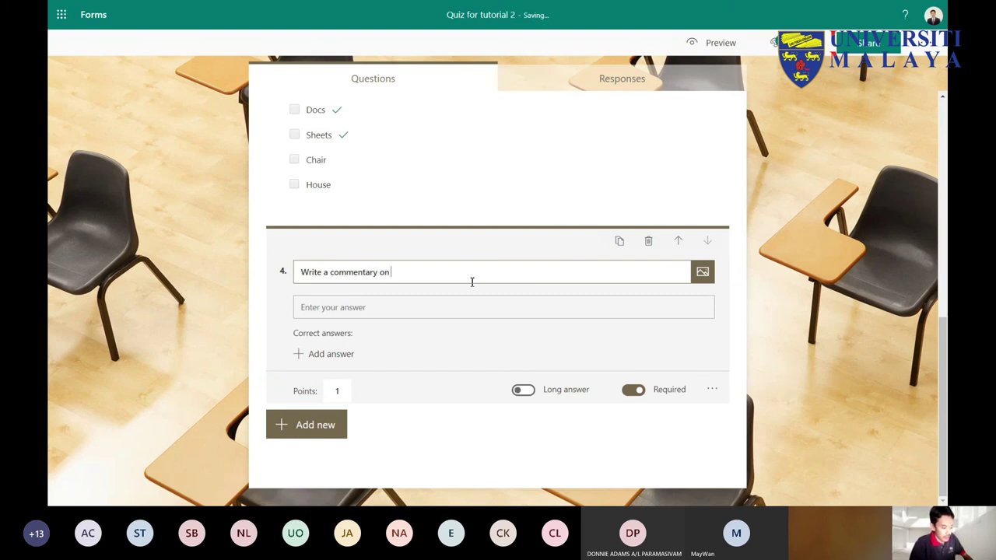
text( the )
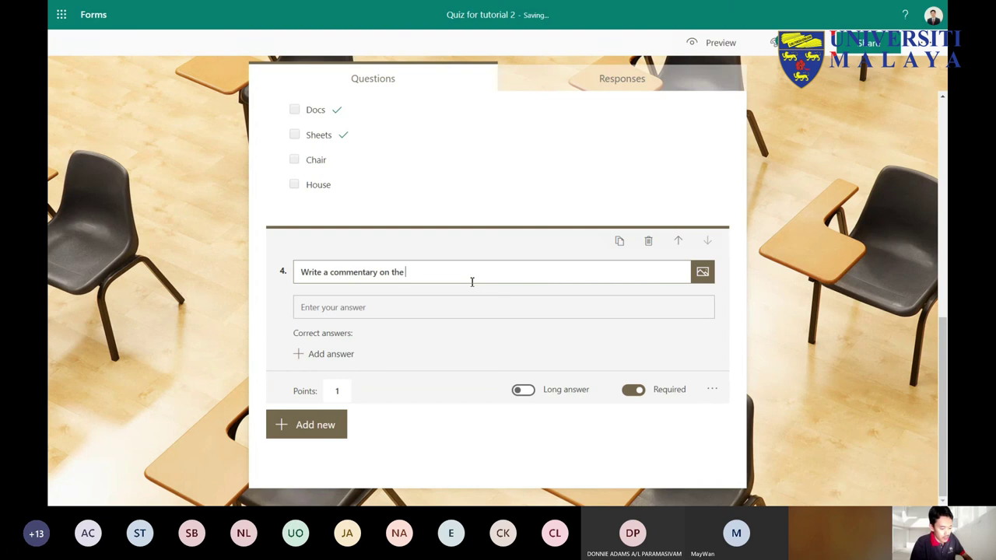
text(issue surrounding)
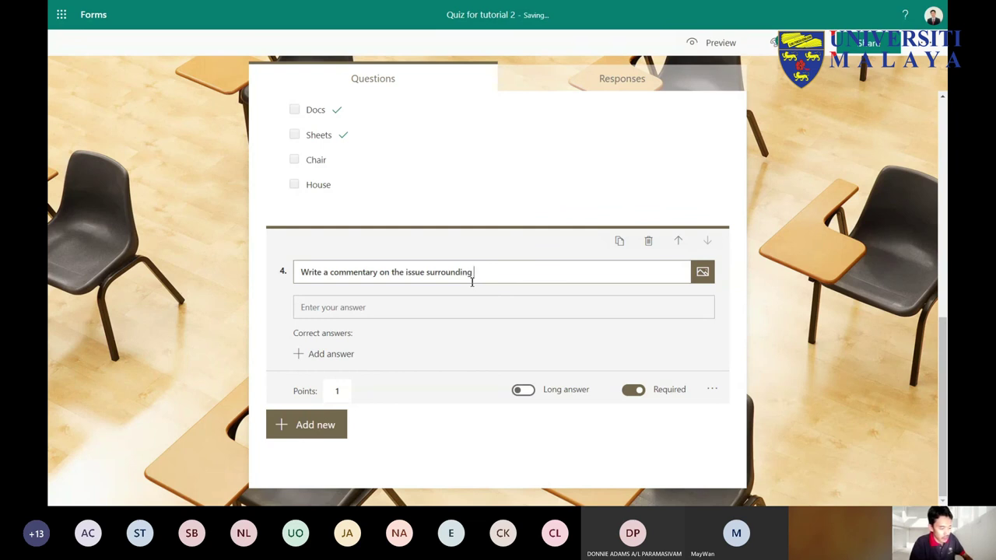
text( Zoom)
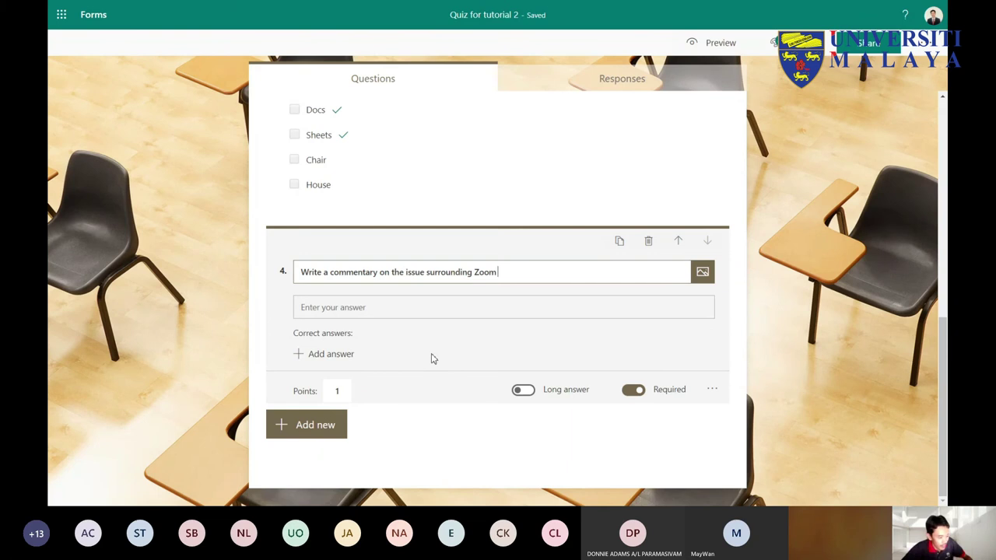
Step: Set the Zoom commentary question to accept a long answer
click(526, 392)
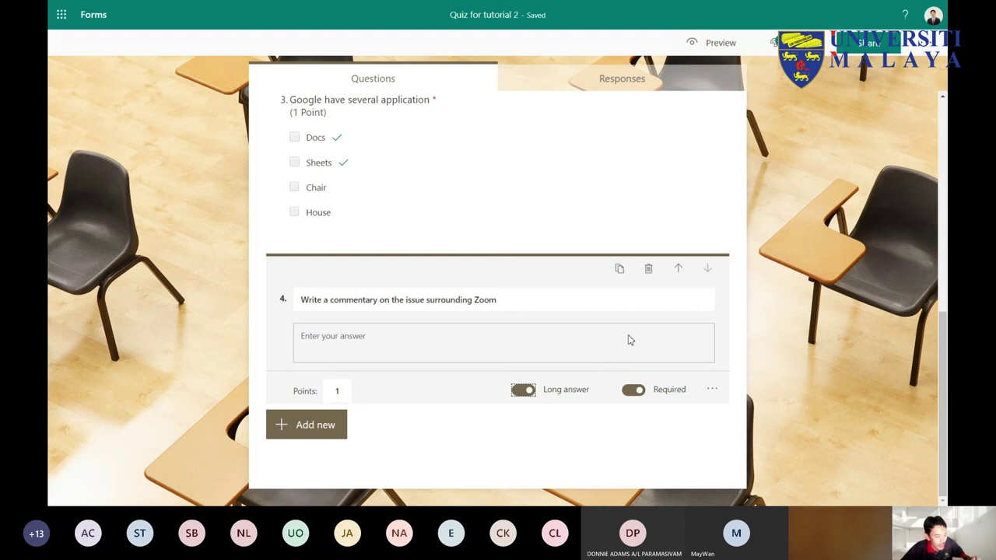
click(711, 392)
click(578, 460)
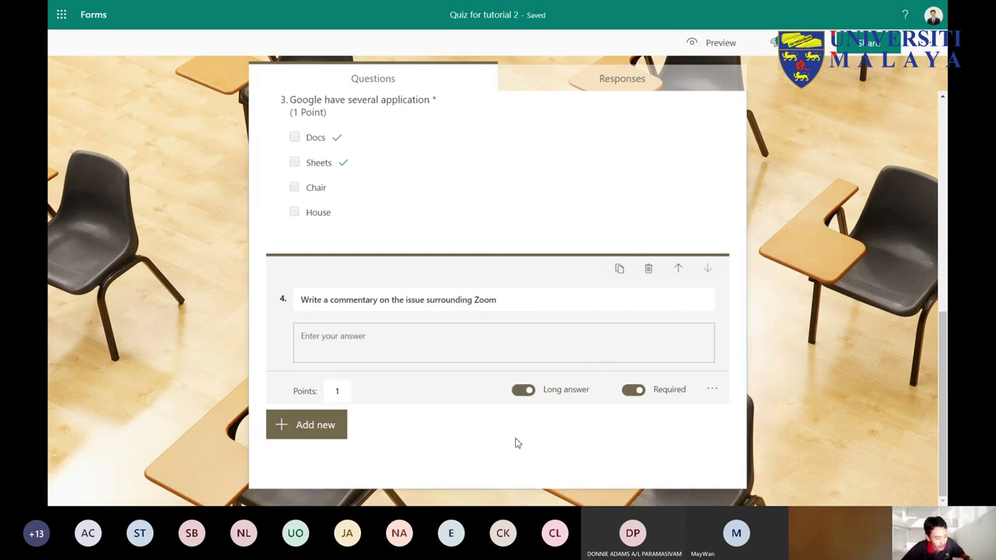
Step: Add a ranking question titled "Name which company exist first" after the Zoom commentary question
click(325, 430)
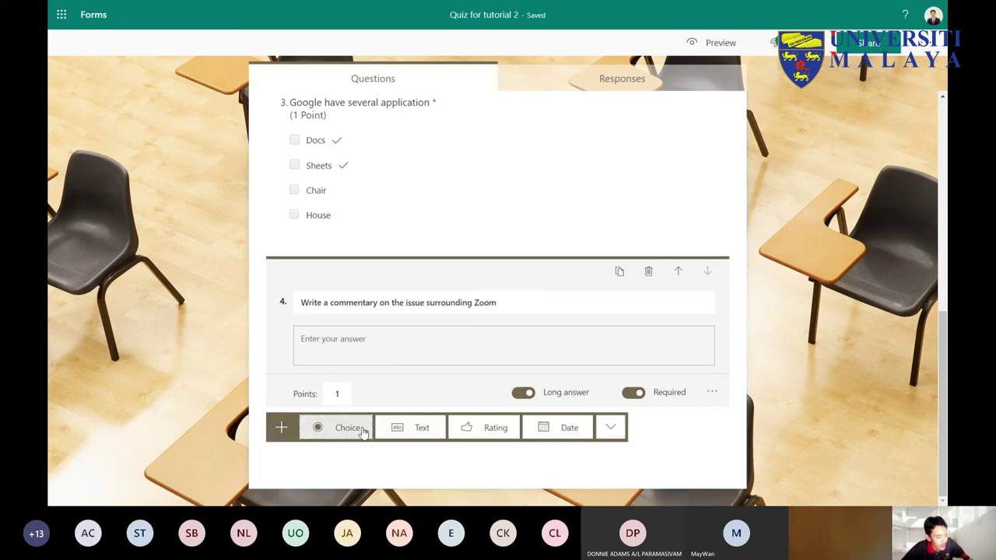
click(610, 428)
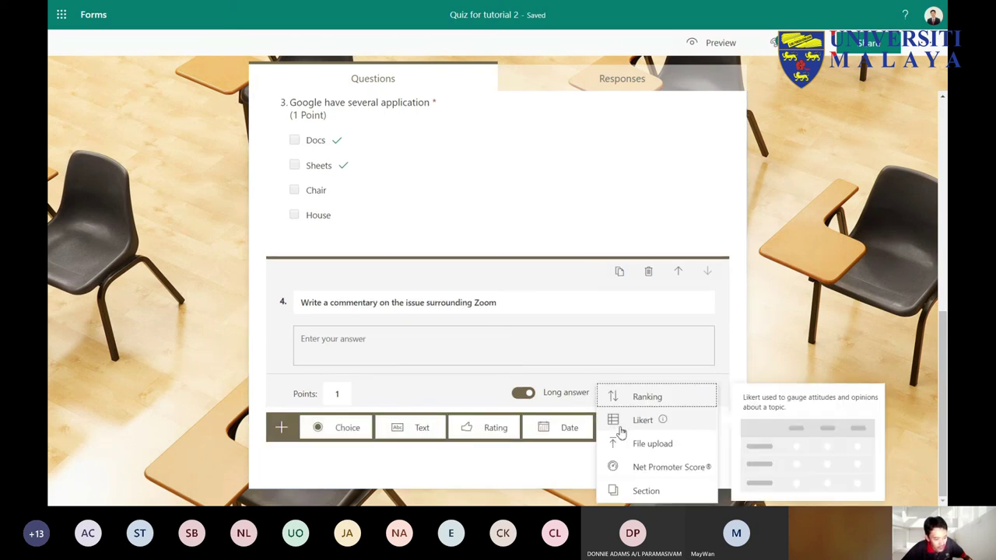
click(654, 401)
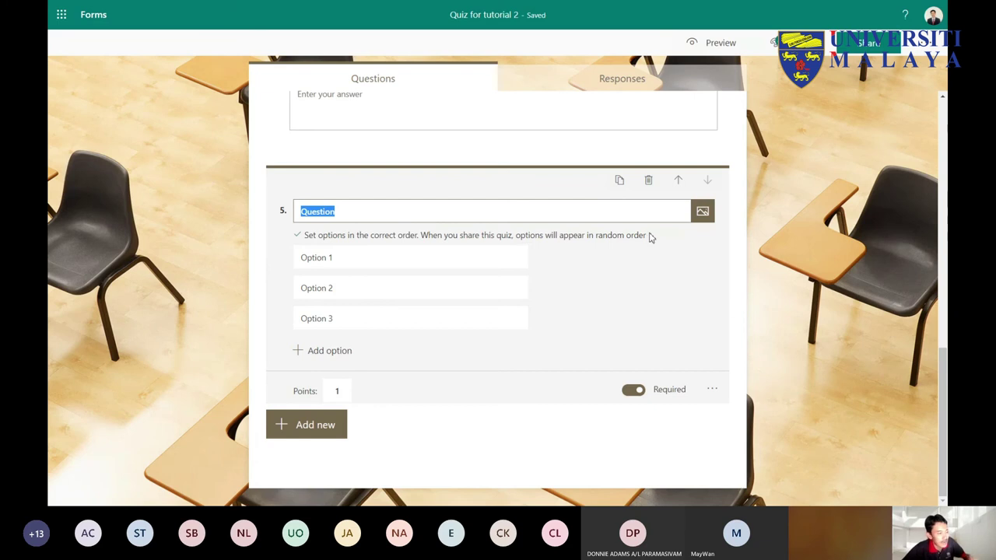
click(568, 207)
key(BackSpace)
key(BackSpace)
key(BackSpace)
key(BackSpace)
key(BackSpace)
key(BackSpace)
key(BackSpace)
key(BackSpace)
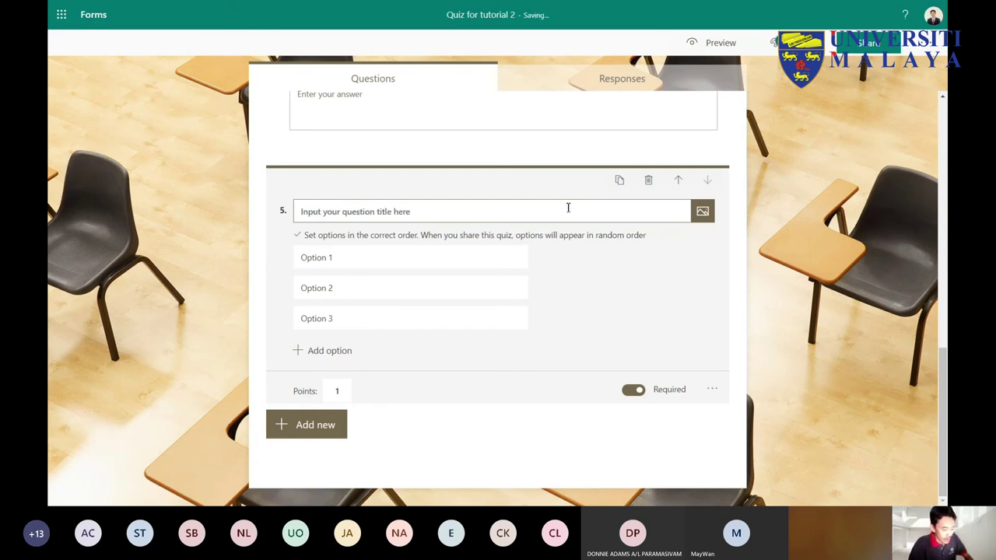
text(N)
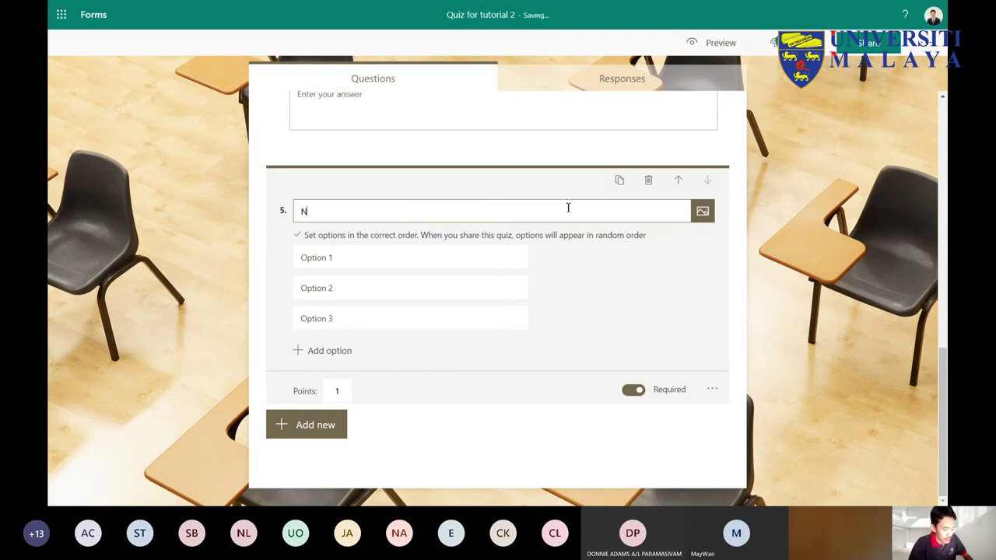
text(ame which company)
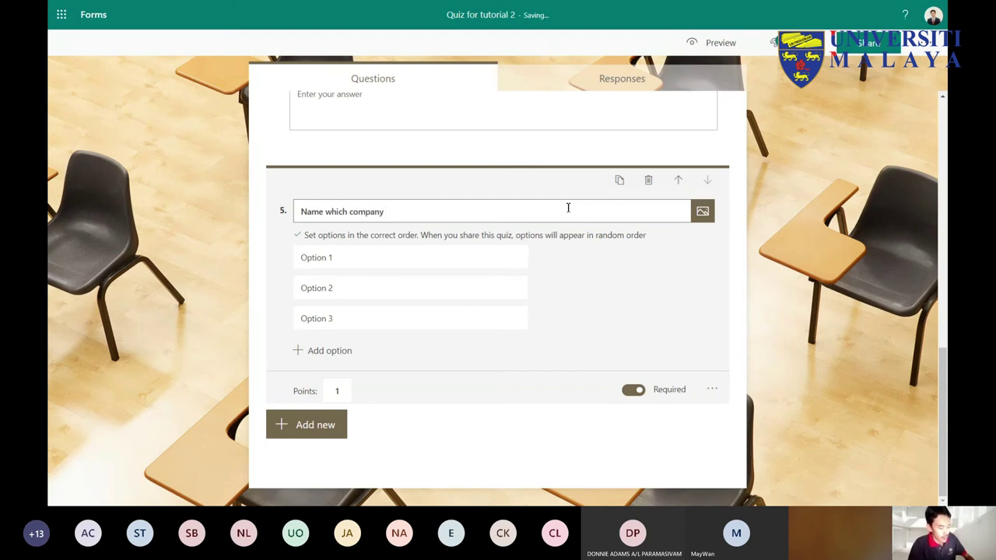
text( exis)
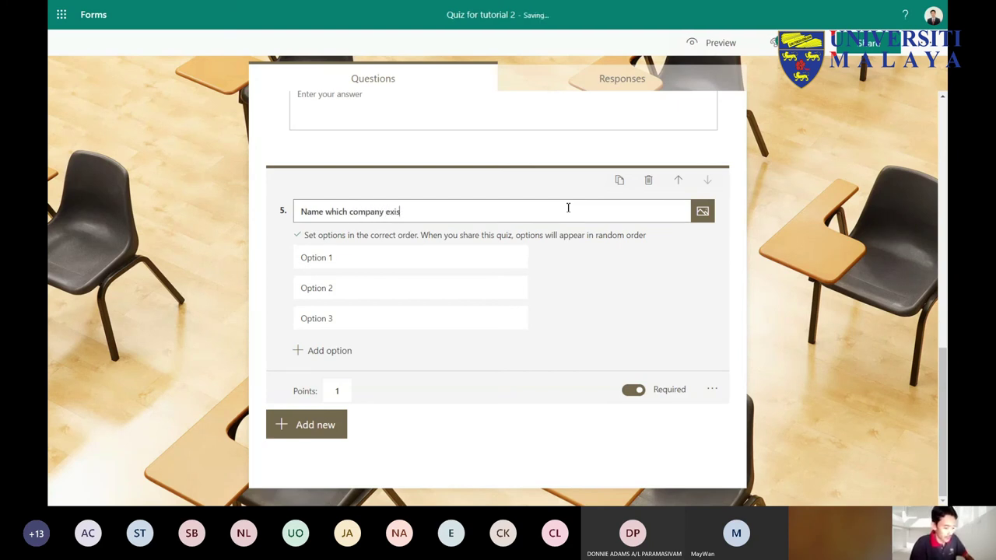
text(t first)
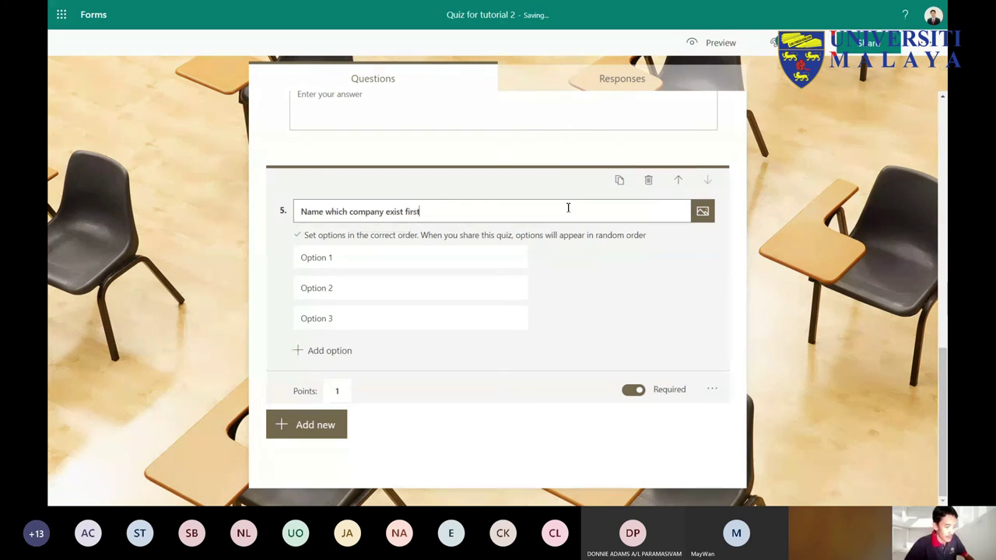
Step: Fill in the ranking options in the correct order: IBM, Dell and Alphabet
click(436, 260)
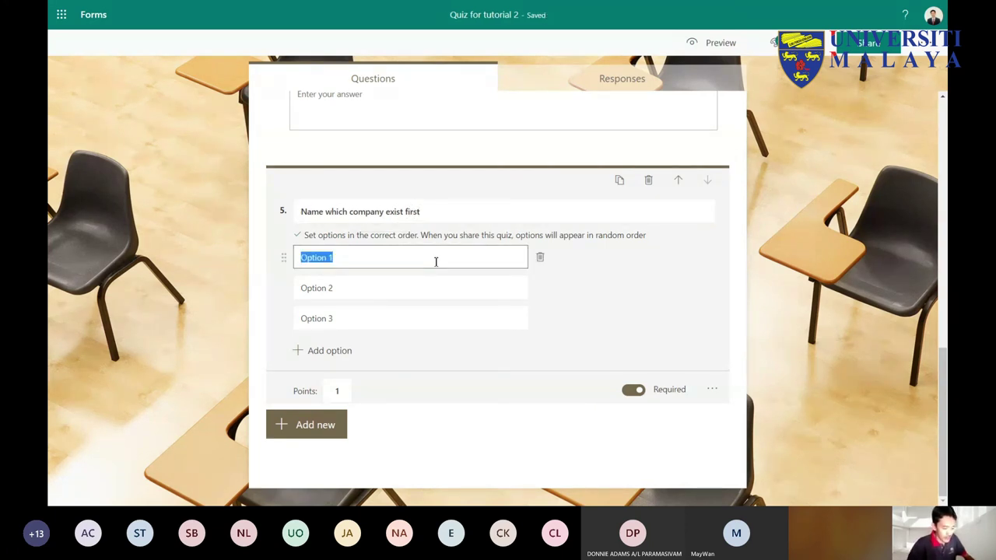
text(IBM)
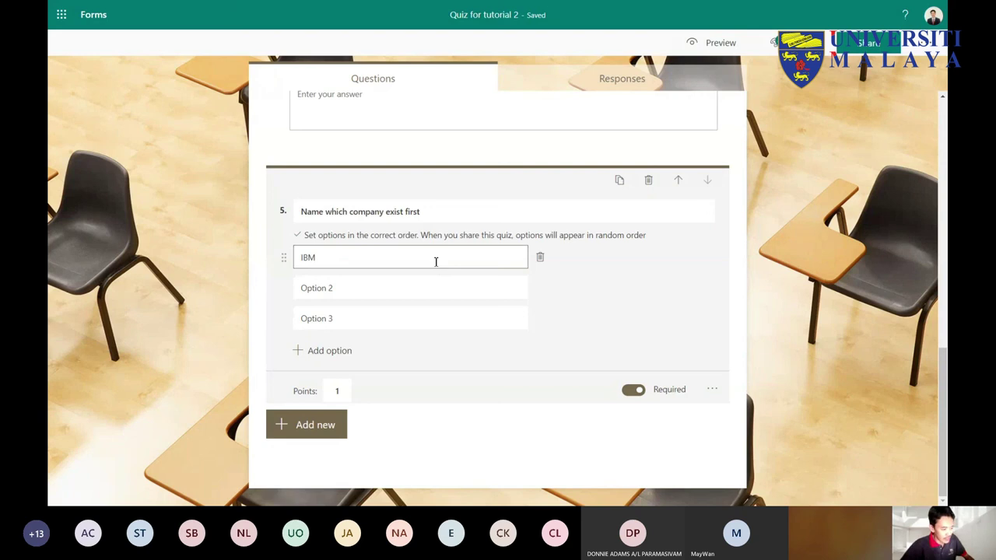
click(400, 292)
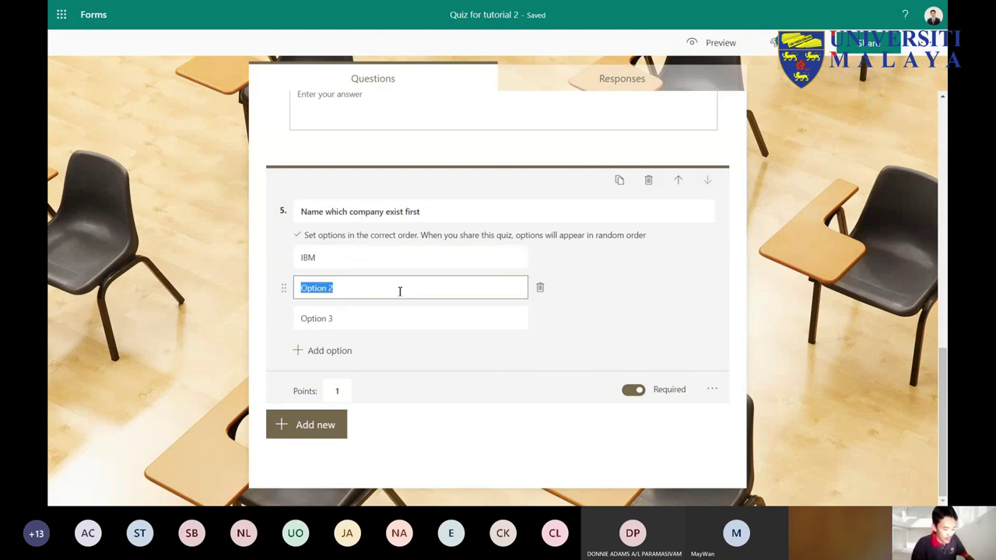
text(Dell)
click(387, 324)
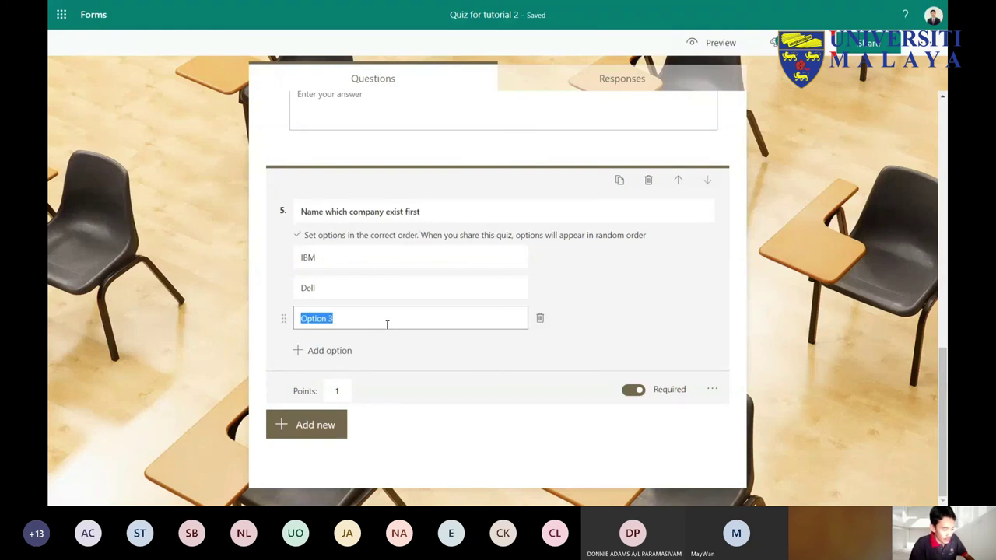
text(Alphabet)
click(656, 319)
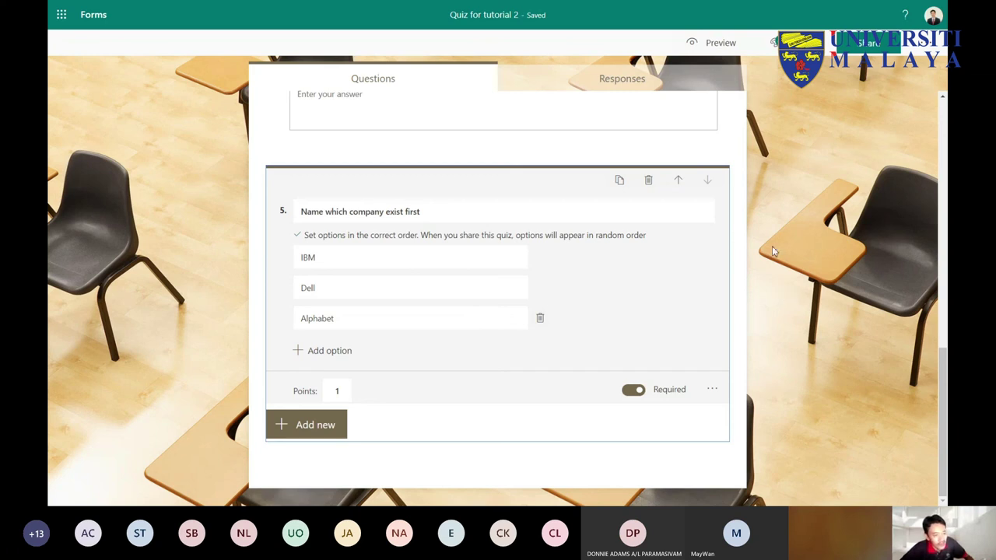
Step: Review all the quiz questions in the editor and in the computer preview
scroll(522, 307, up, 15)
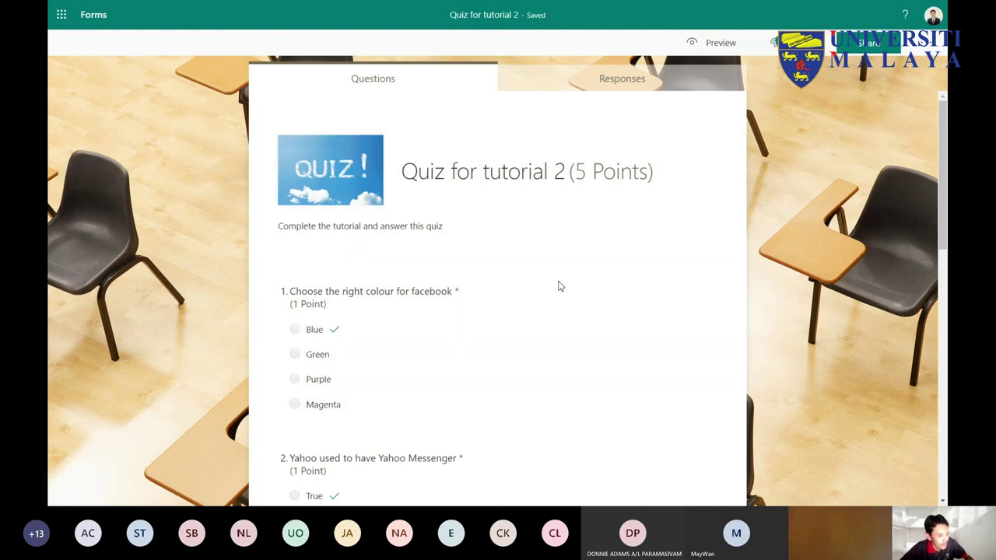
scroll(536, 249, down, 7)
scroll(537, 262, up, 7)
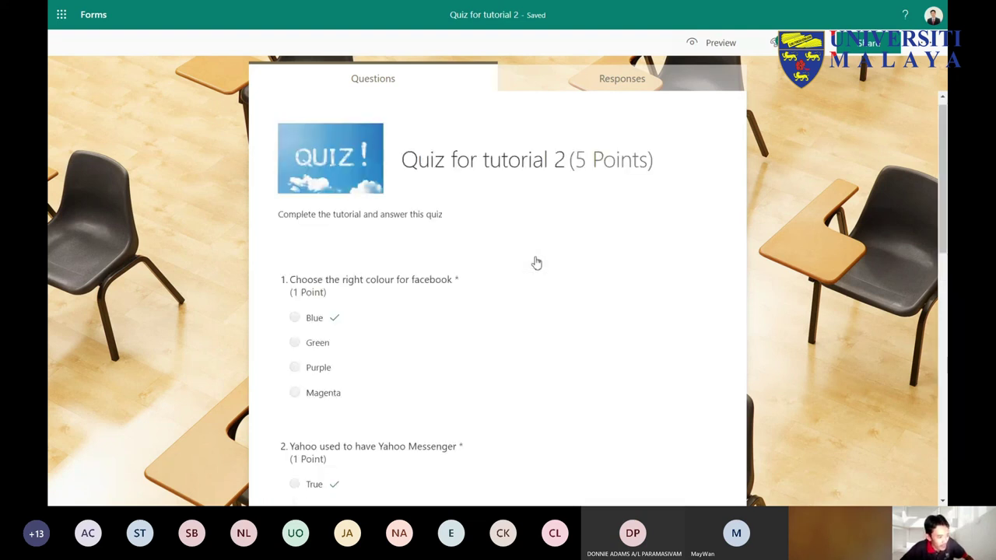
scroll(536, 263, down, 10)
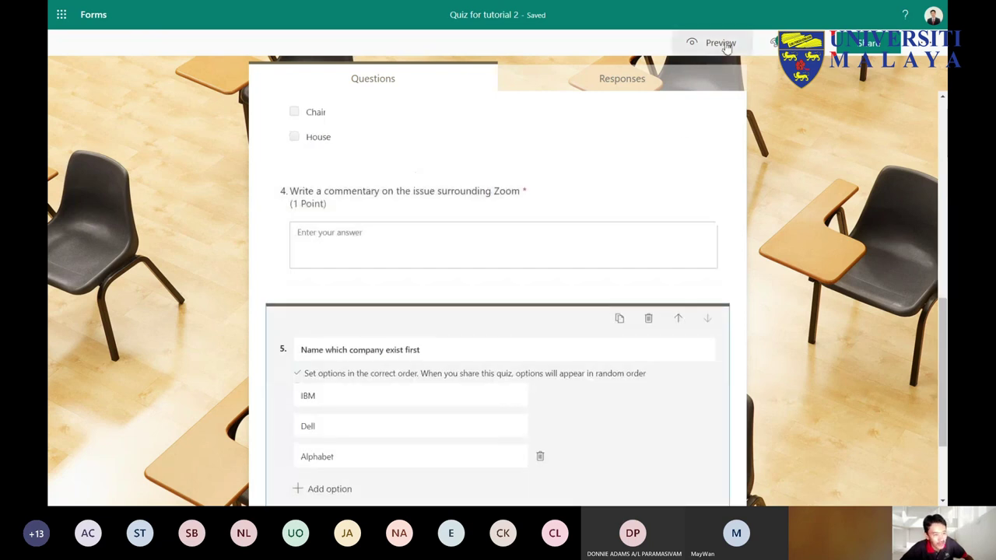
click(720, 43)
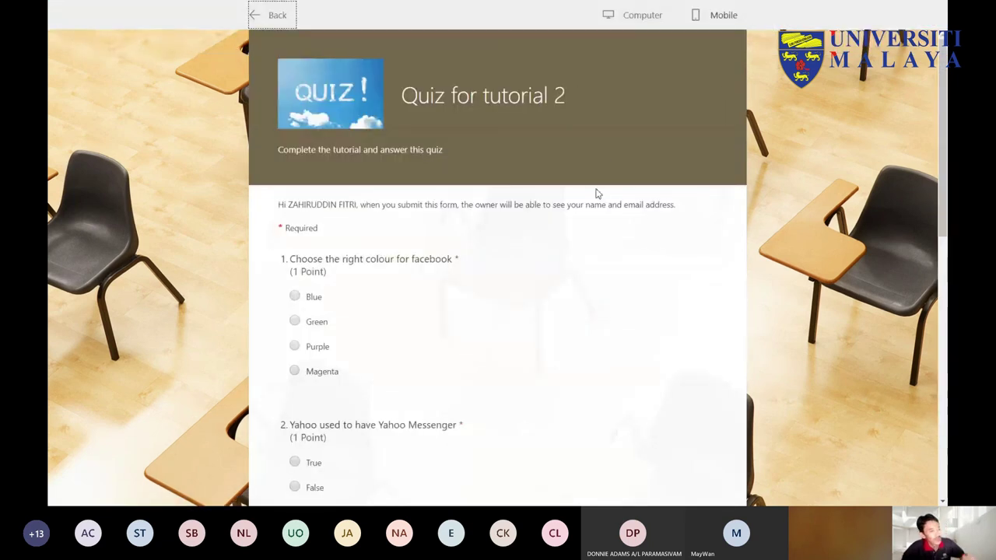
scroll(597, 195, down, 8)
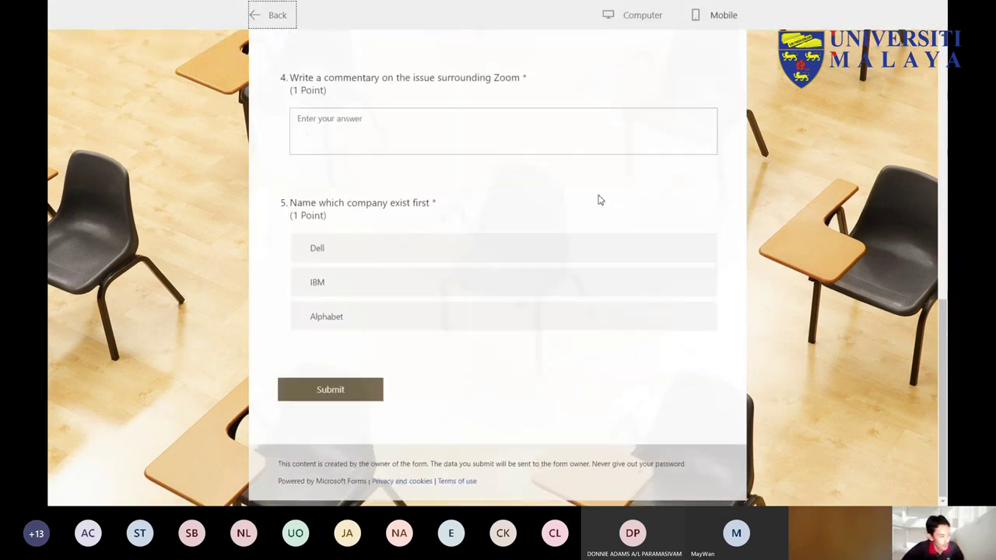
scroll(598, 199, up, 8)
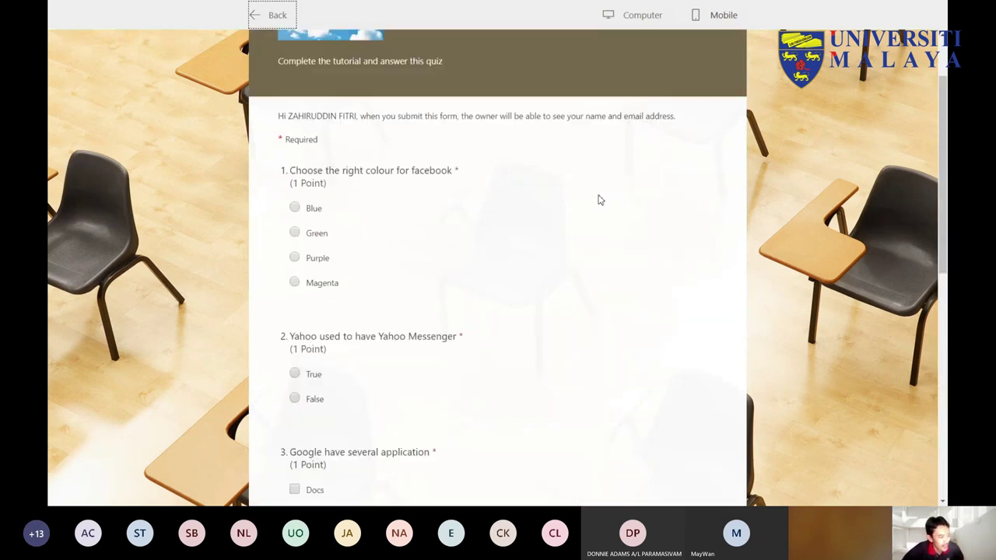
Step: In the preview, answer the facebook colour question with Blue and the Yahoo Messenger question with True
click(296, 299)
scroll(504, 321, down, 3)
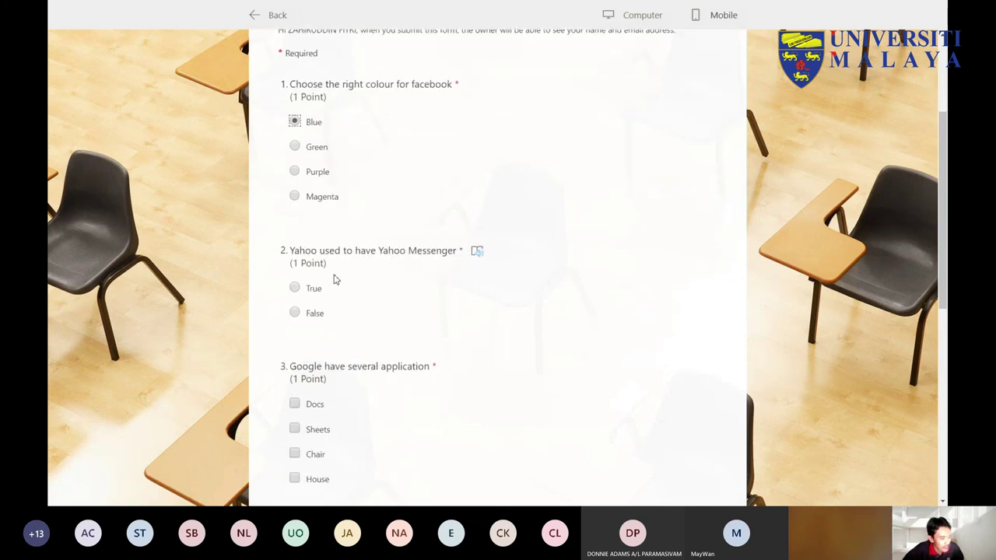
click(295, 288)
scroll(456, 278, down, 4)
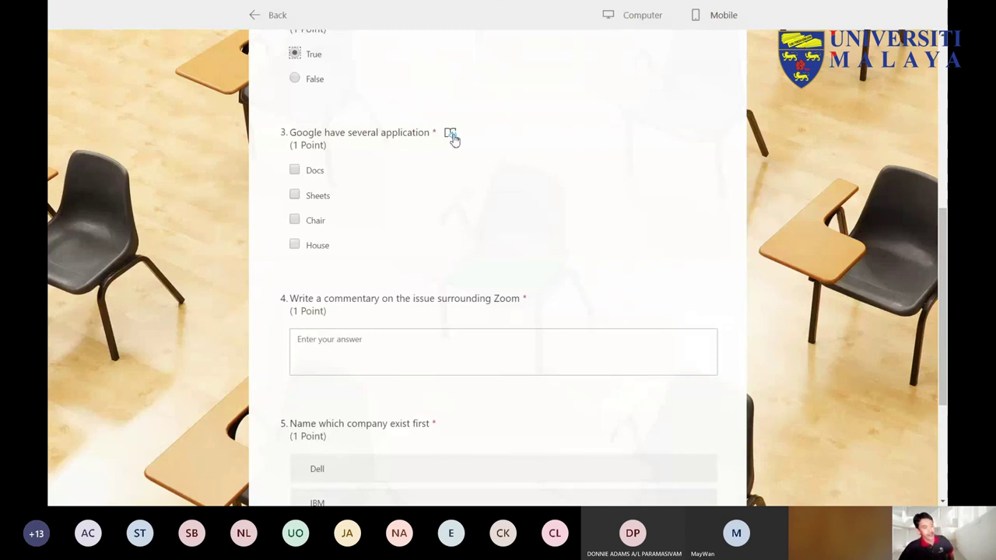
Step: Preview the quiz in the mobile layout and have Immersive Reader read its title and description aloud
click(715, 25)
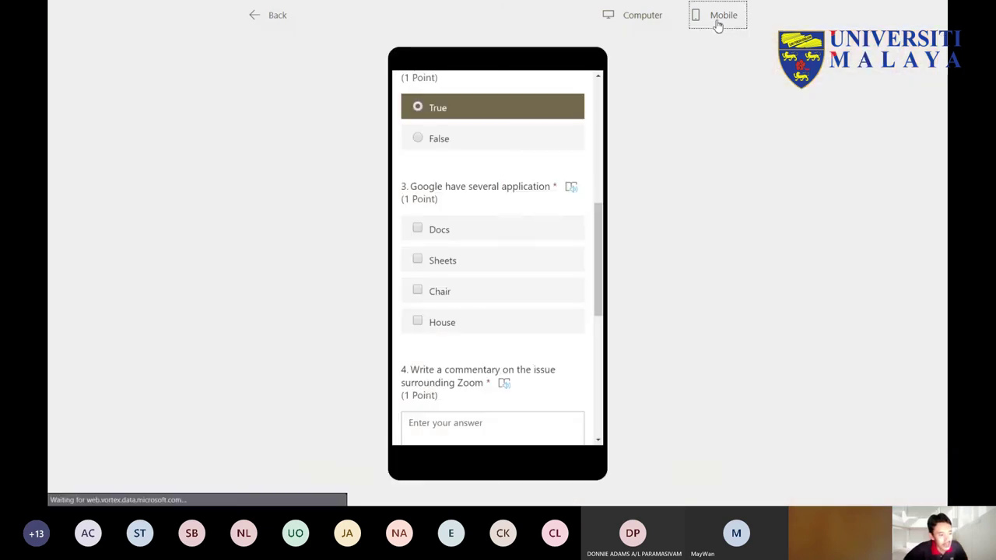
scroll(496, 223, up, 10)
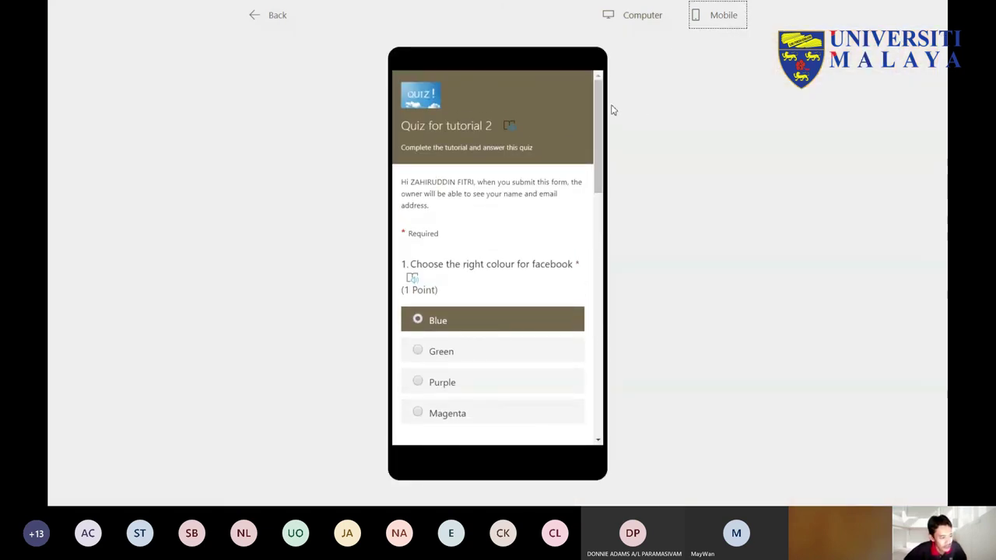
click(509, 128)
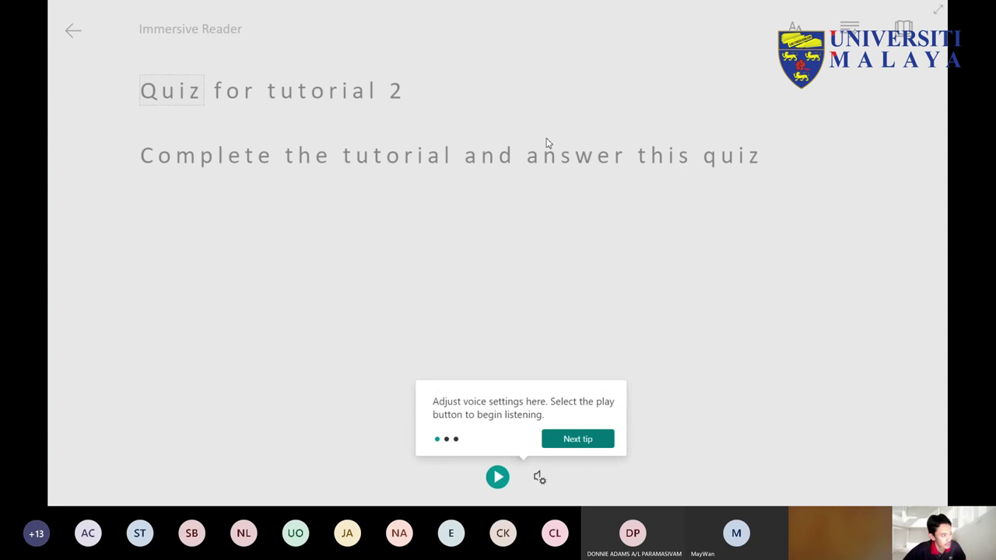
click(497, 476)
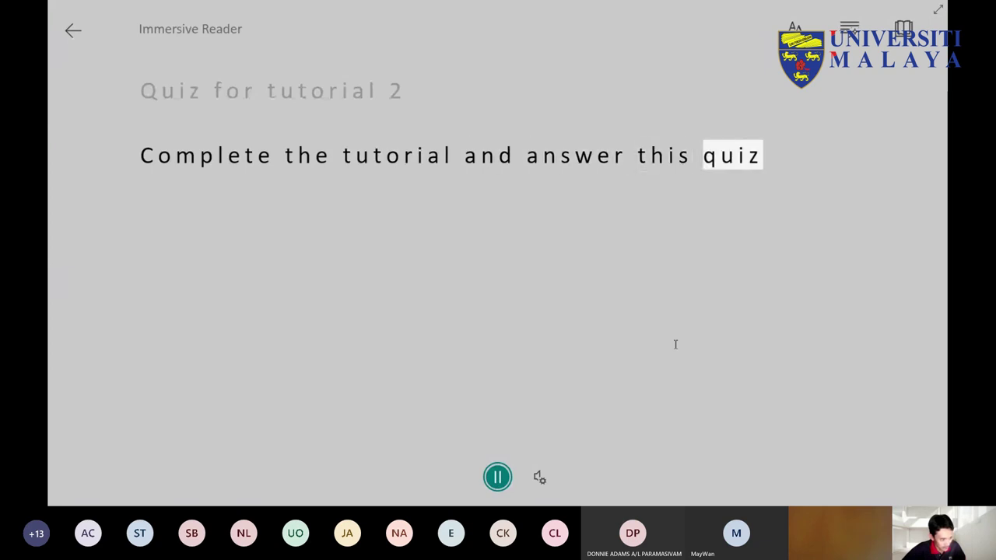
Step: Stop the reading aloud and exit Immersive Reader to return to the mobile preview of the quiz
click(498, 474)
click(498, 475)
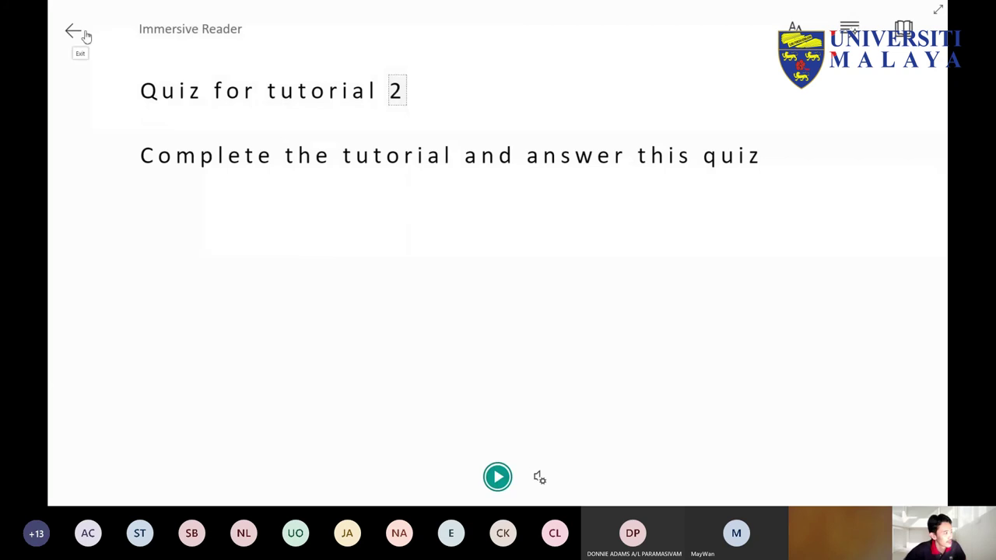
click(74, 31)
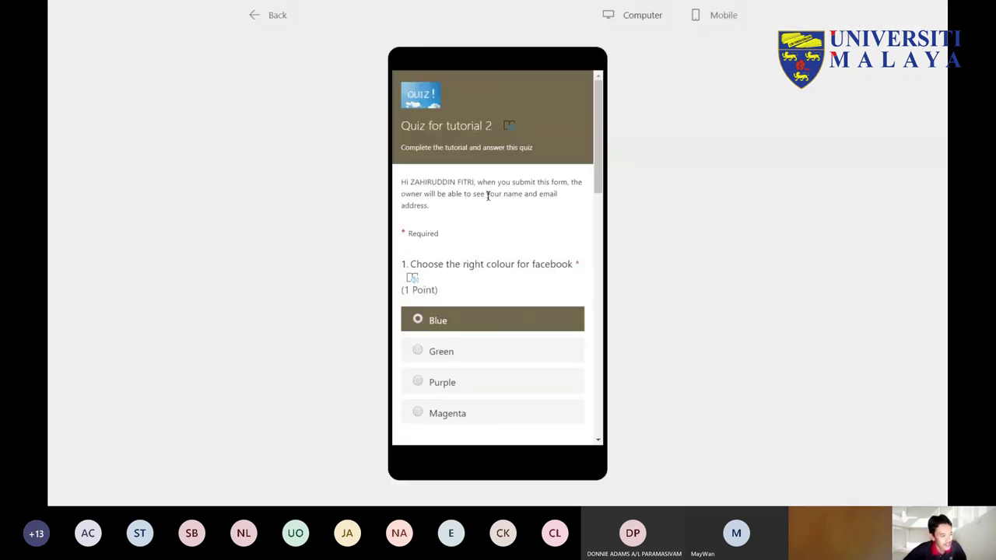
Step: Review all five quiz questions in the mobile preview, from the facebook colour question to the company ranking, and return to the quiz title
scroll(502, 215, down, 4)
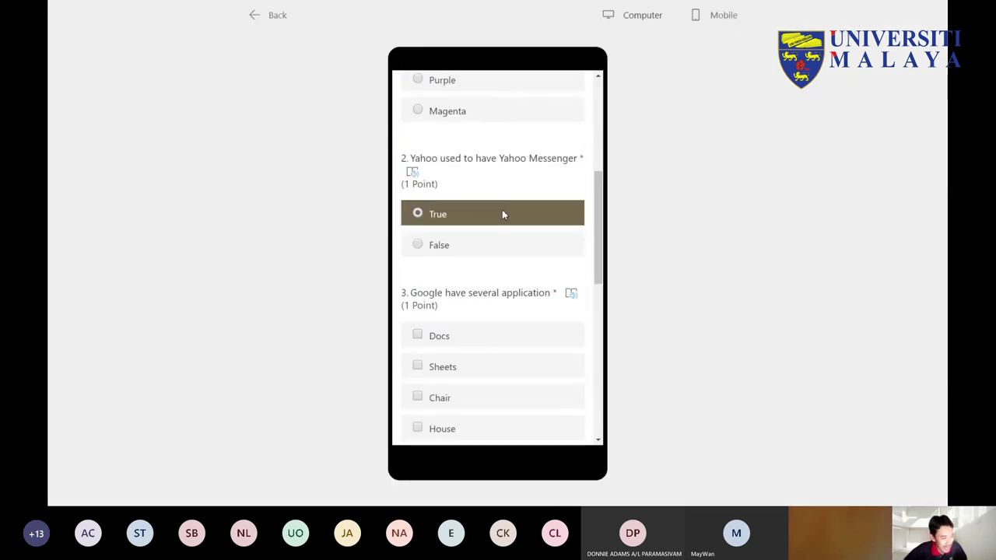
scroll(501, 214, down, 5)
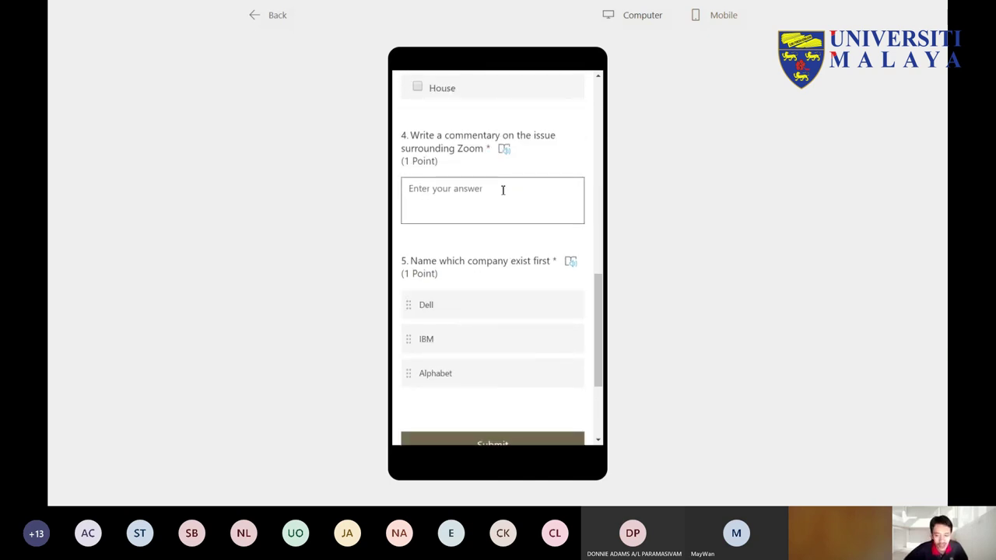
scroll(502, 190, down, 3)
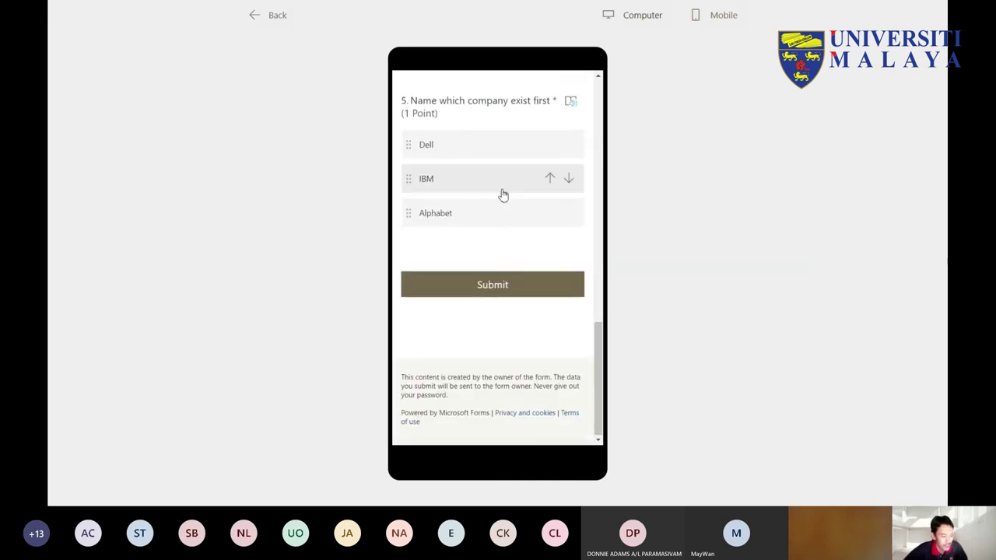
scroll(502, 195, up, 2)
scroll(503, 189, up, 1)
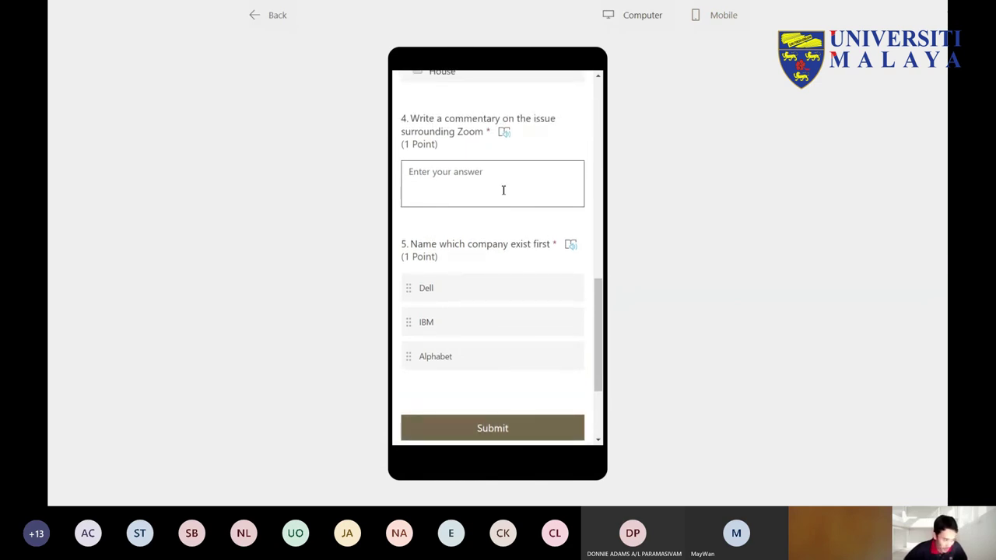
scroll(502, 190, up, 3)
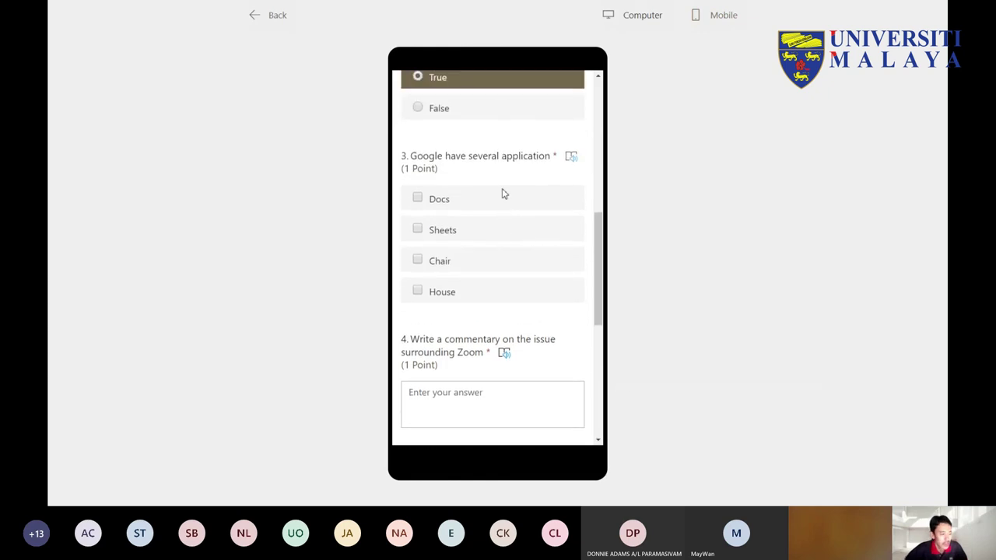
scroll(503, 193, up, 4)
scroll(502, 194, up, 1)
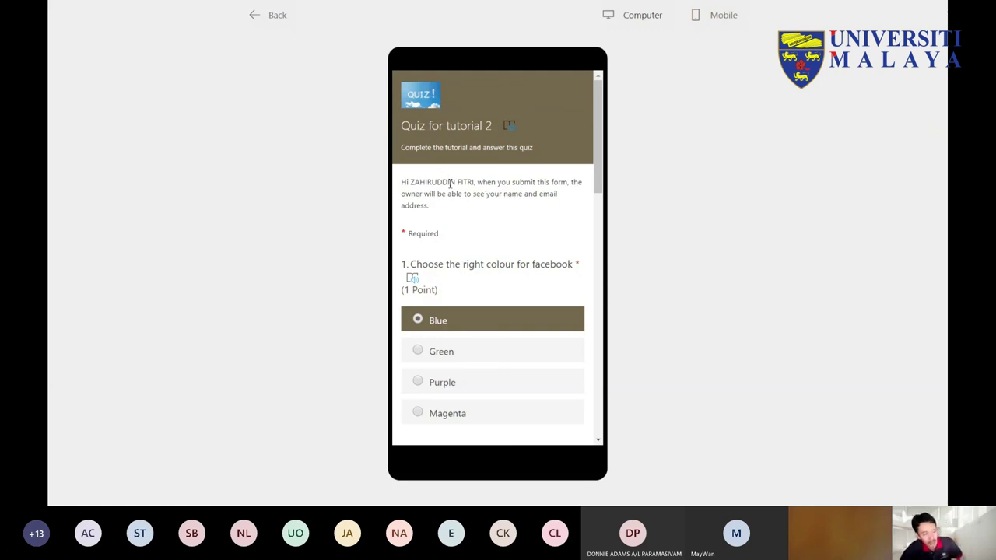
Step: Leave the preview for the quiz editor and copy the response link restricted to people in the organisation
click(650, 23)
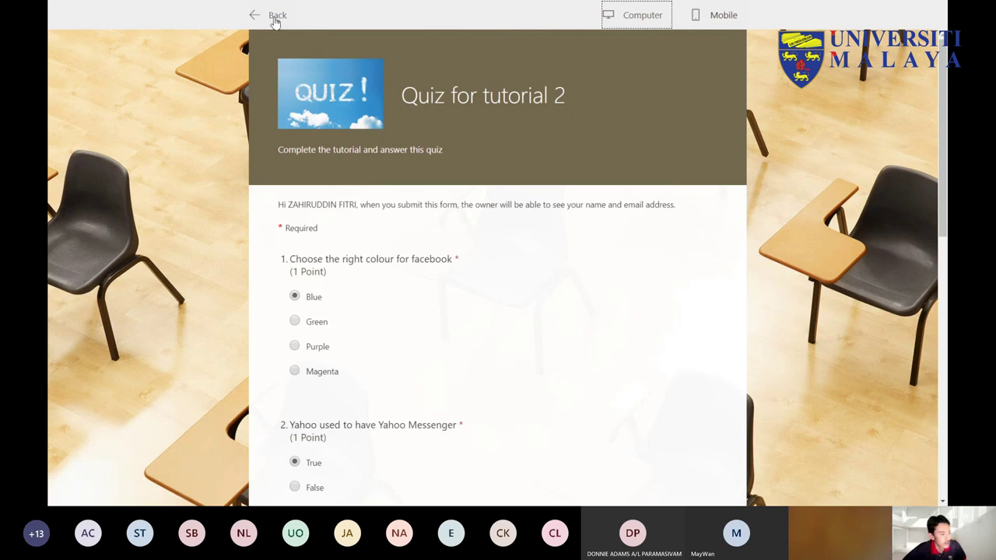
click(272, 17)
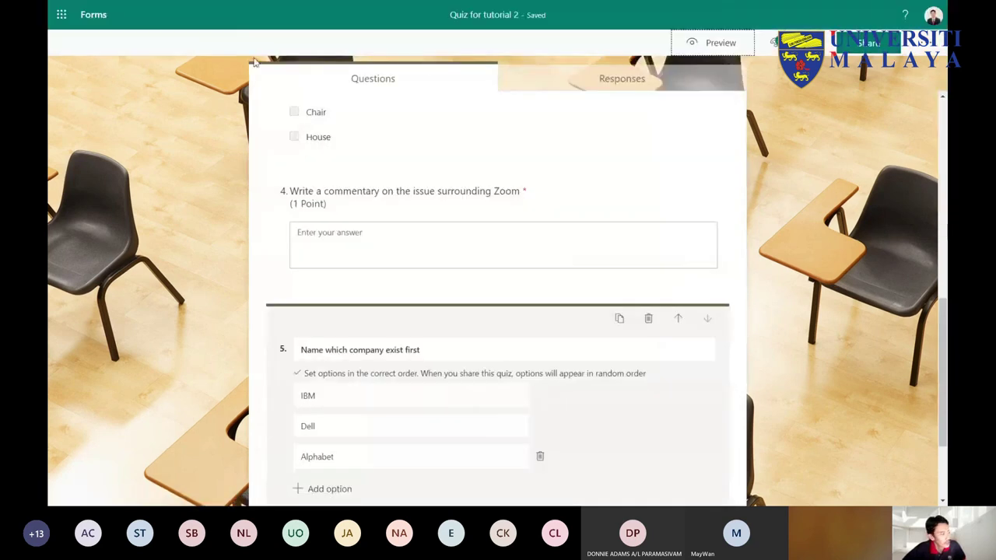
click(879, 45)
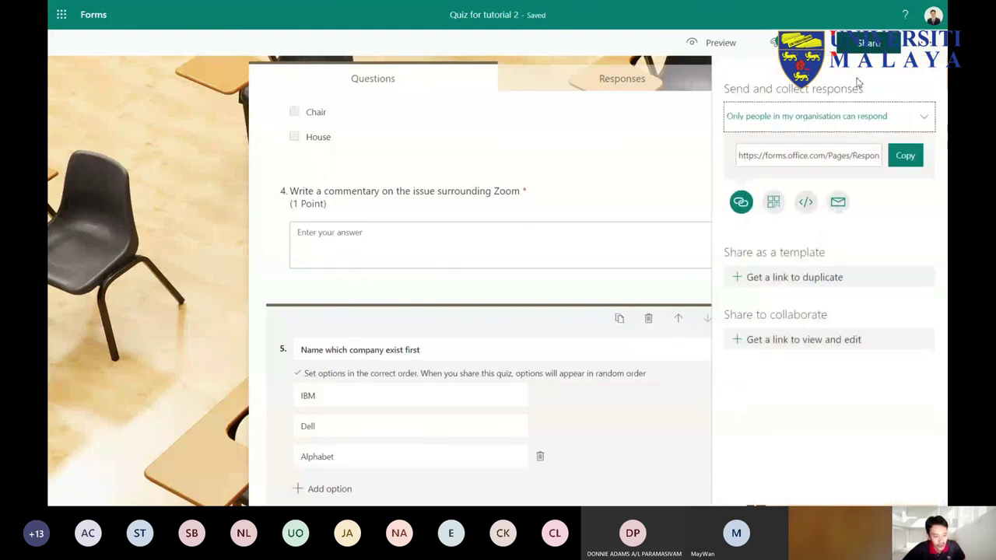
click(907, 157)
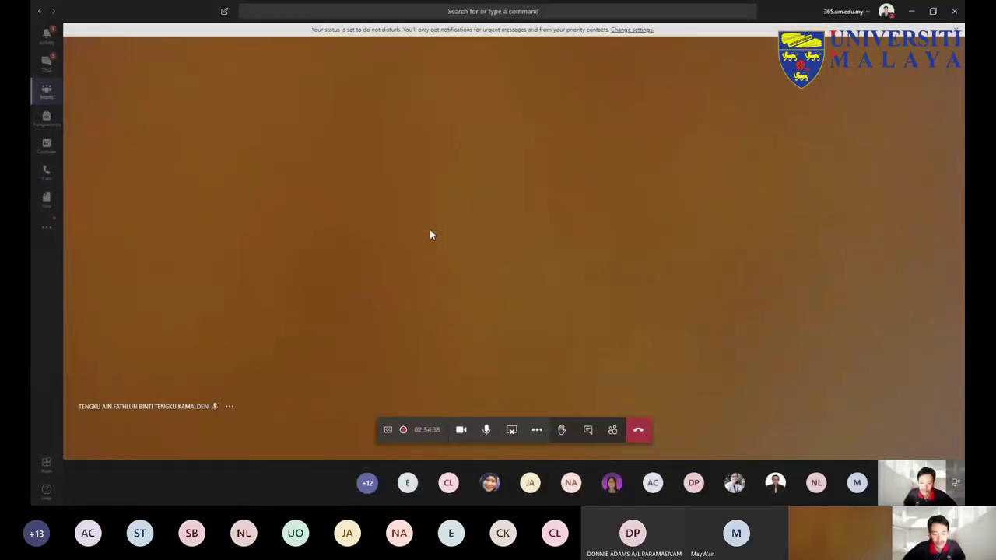
Step: Switch to Microsoft Teams, create a quiz assignment from the form Quiz for tutorial 2 and assign it to all students in BIB3004
click(46, 92)
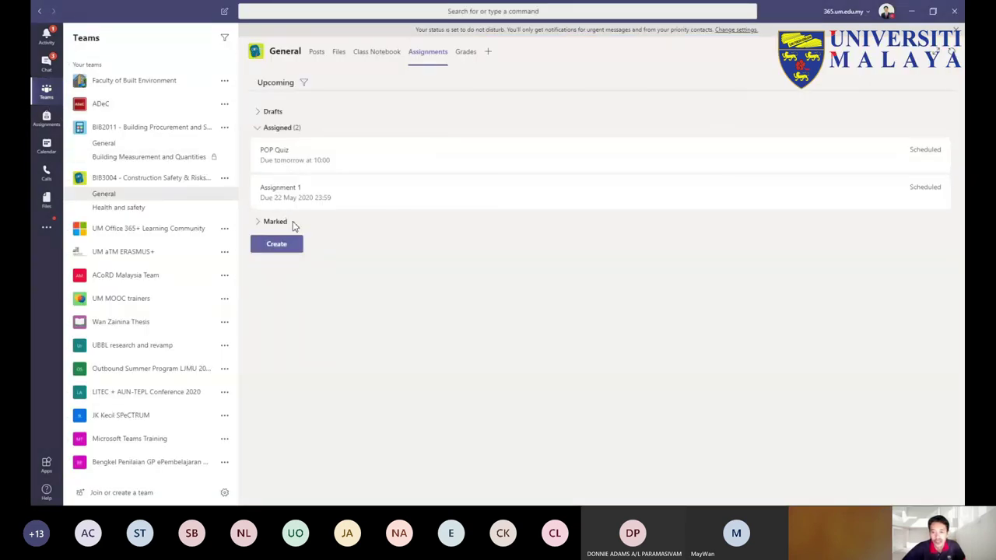
click(285, 249)
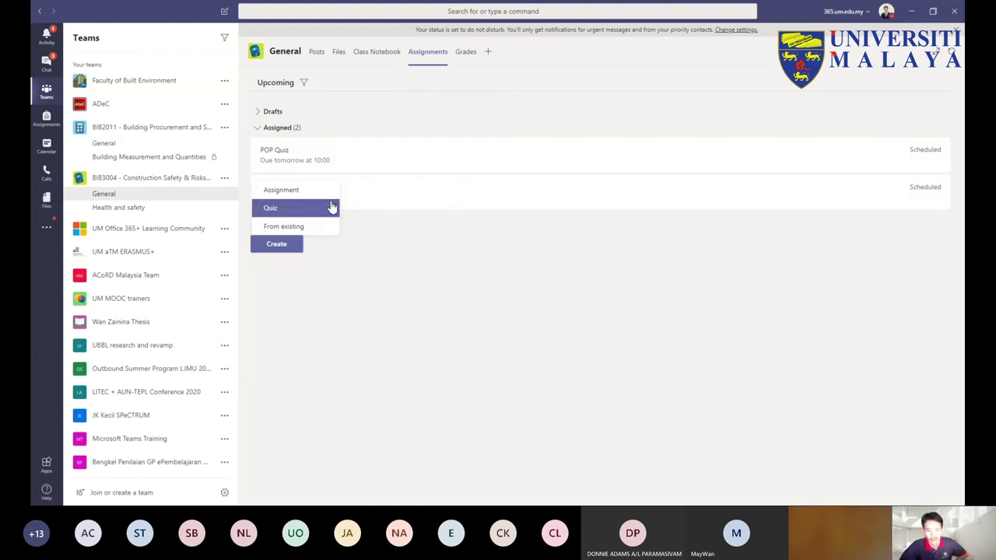
click(307, 209)
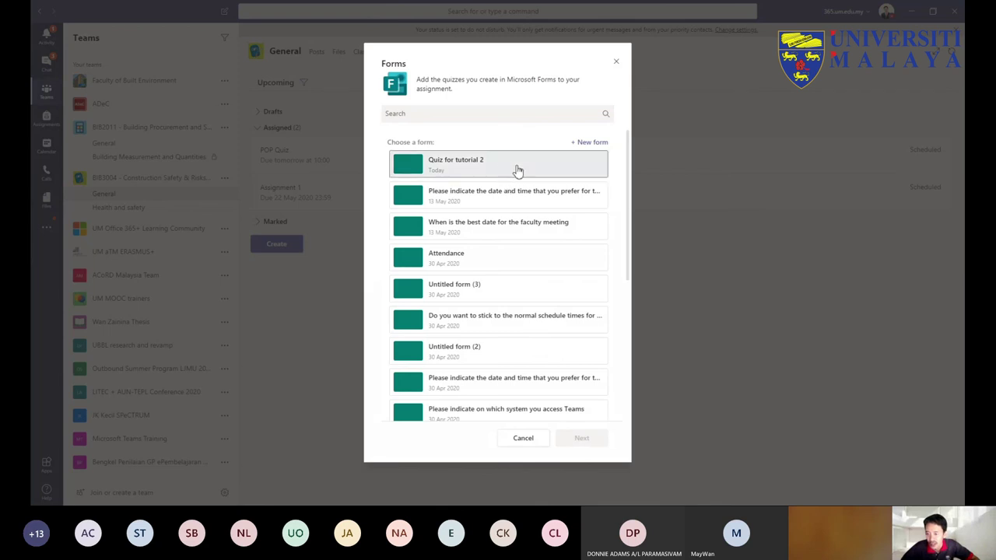
click(507, 172)
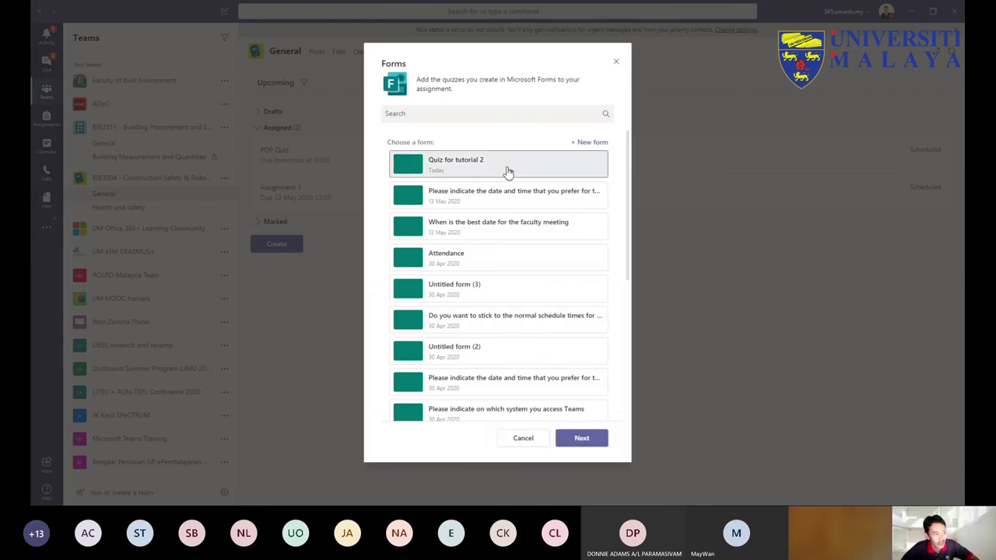
click(582, 439)
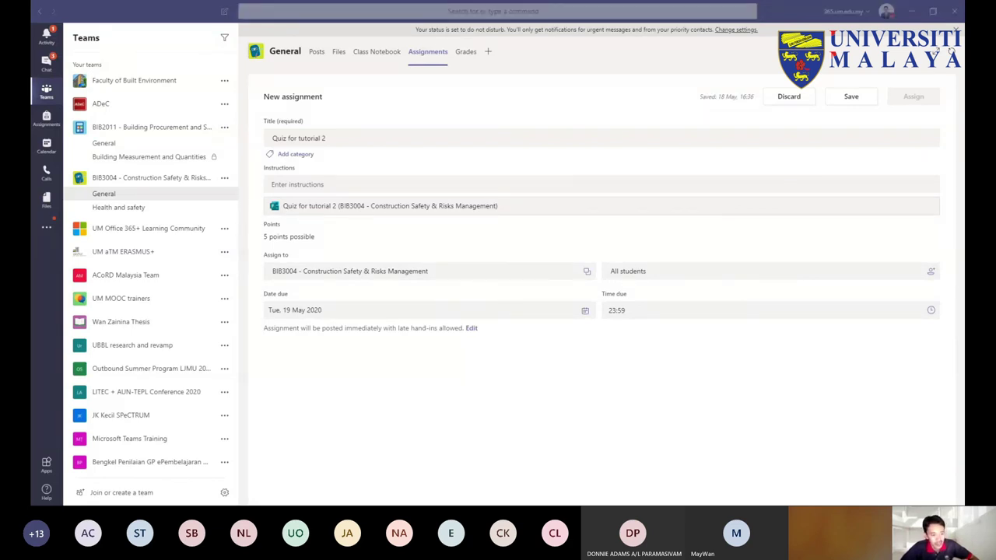
click(78, 177)
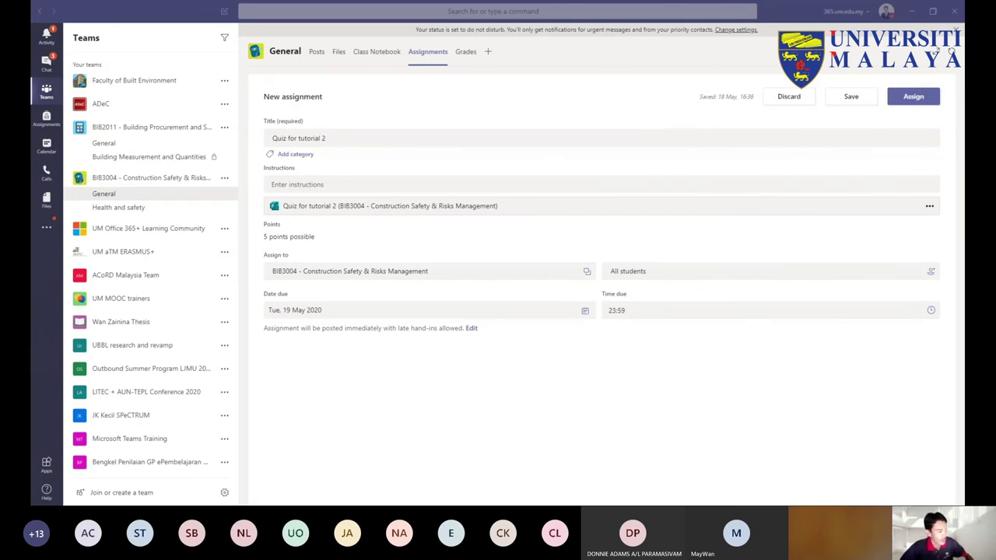
click(904, 99)
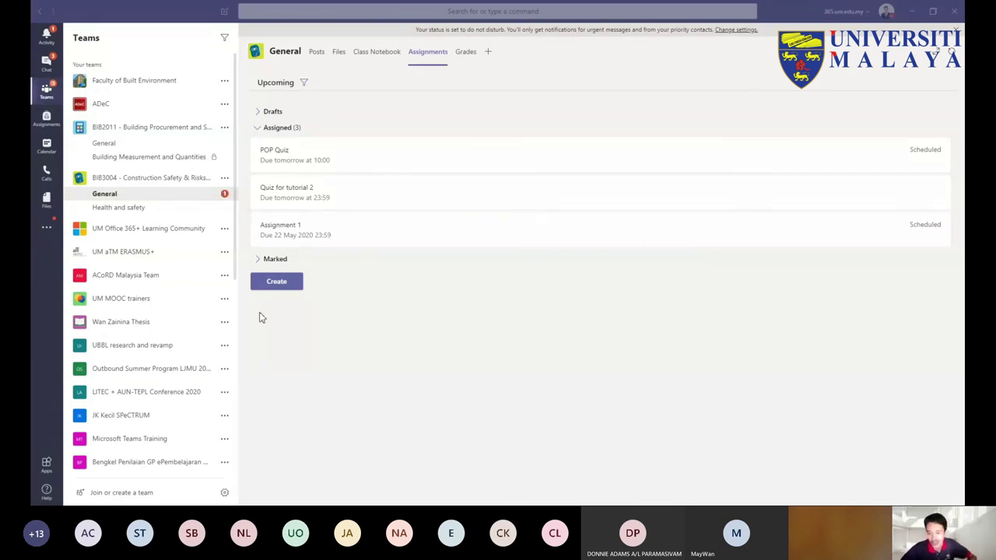
Step: Check the General channel posts of BIB3004 for the assignment notice of Quiz for tutorial 2
click(183, 195)
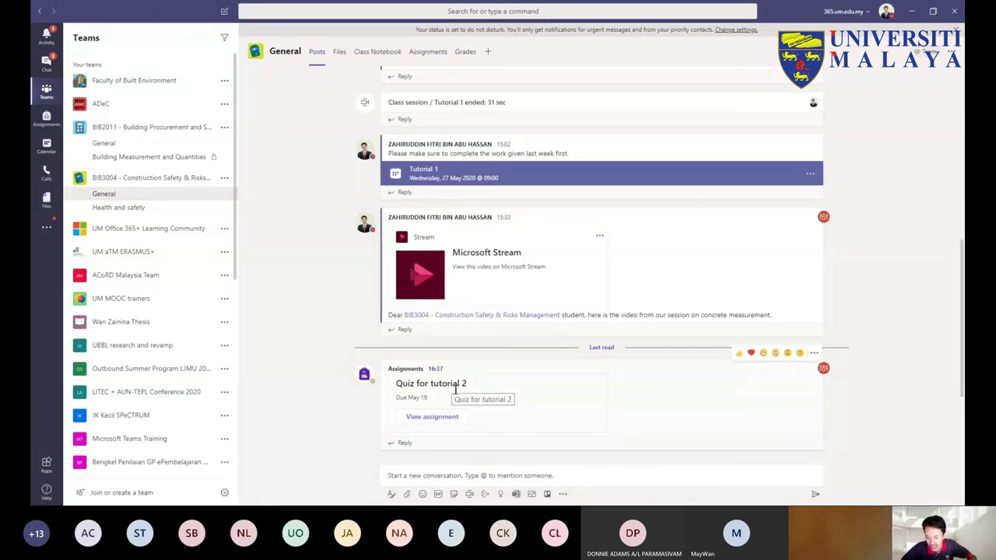
scroll(486, 395, up, 4)
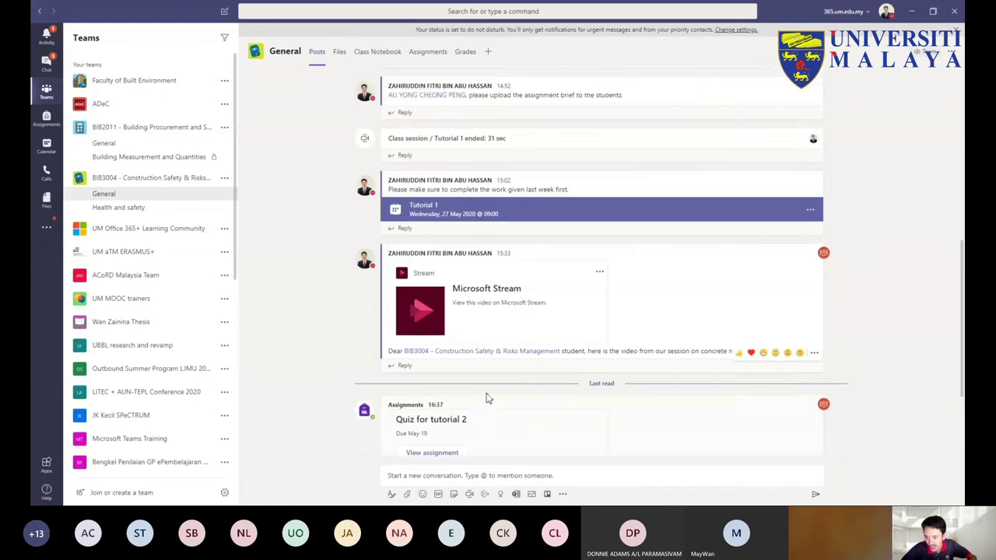
scroll(485, 389, down, 5)
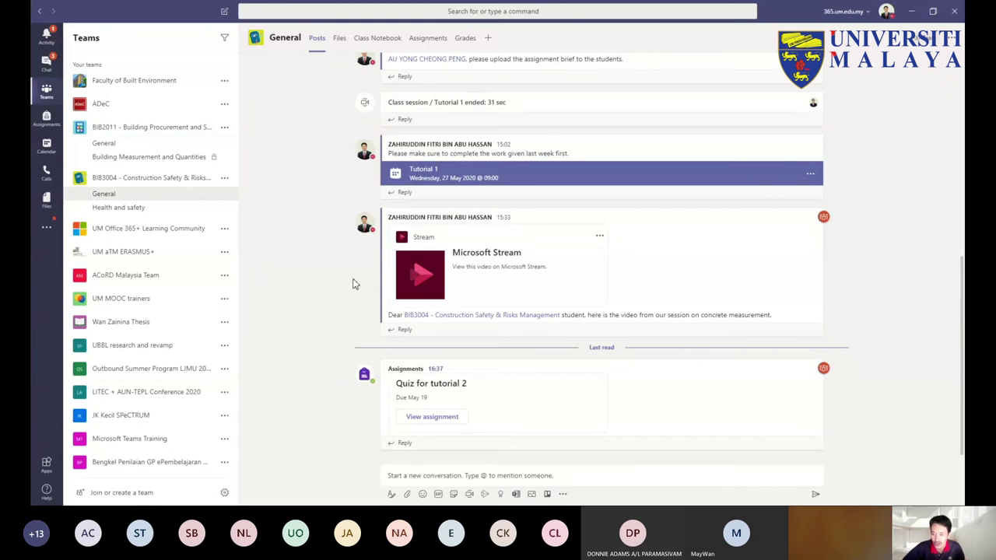
Step: Open the grades of the BIB3004 General channel and return to its assignments
click(466, 39)
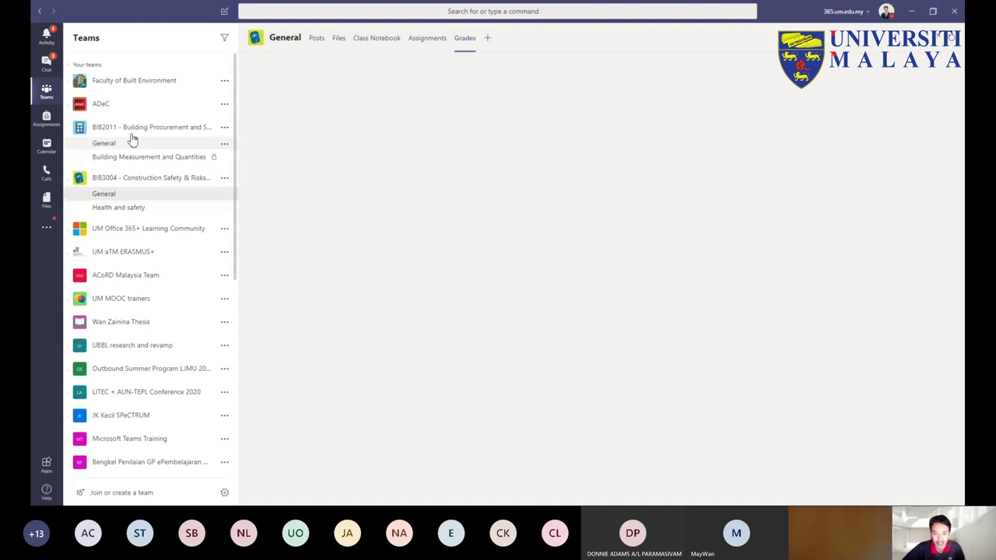
click(433, 42)
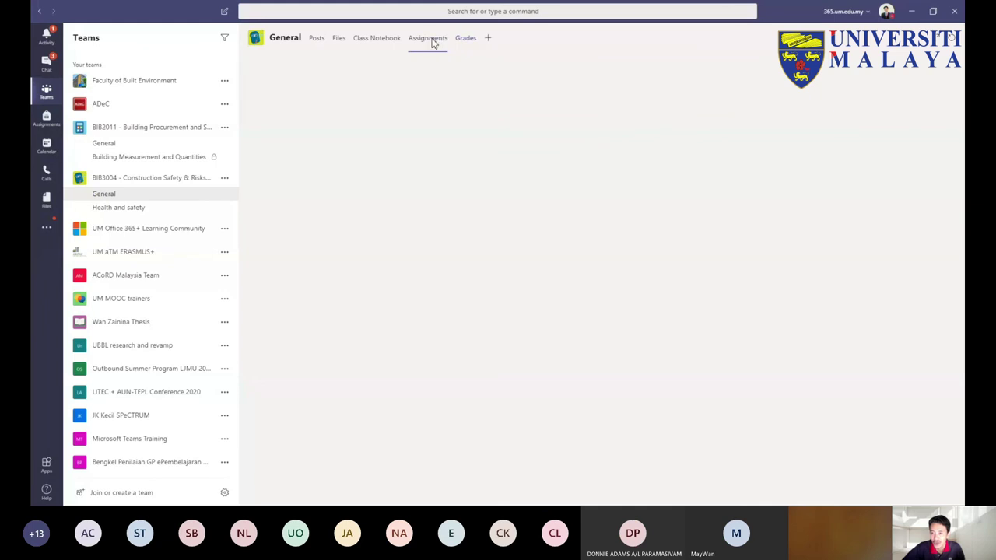